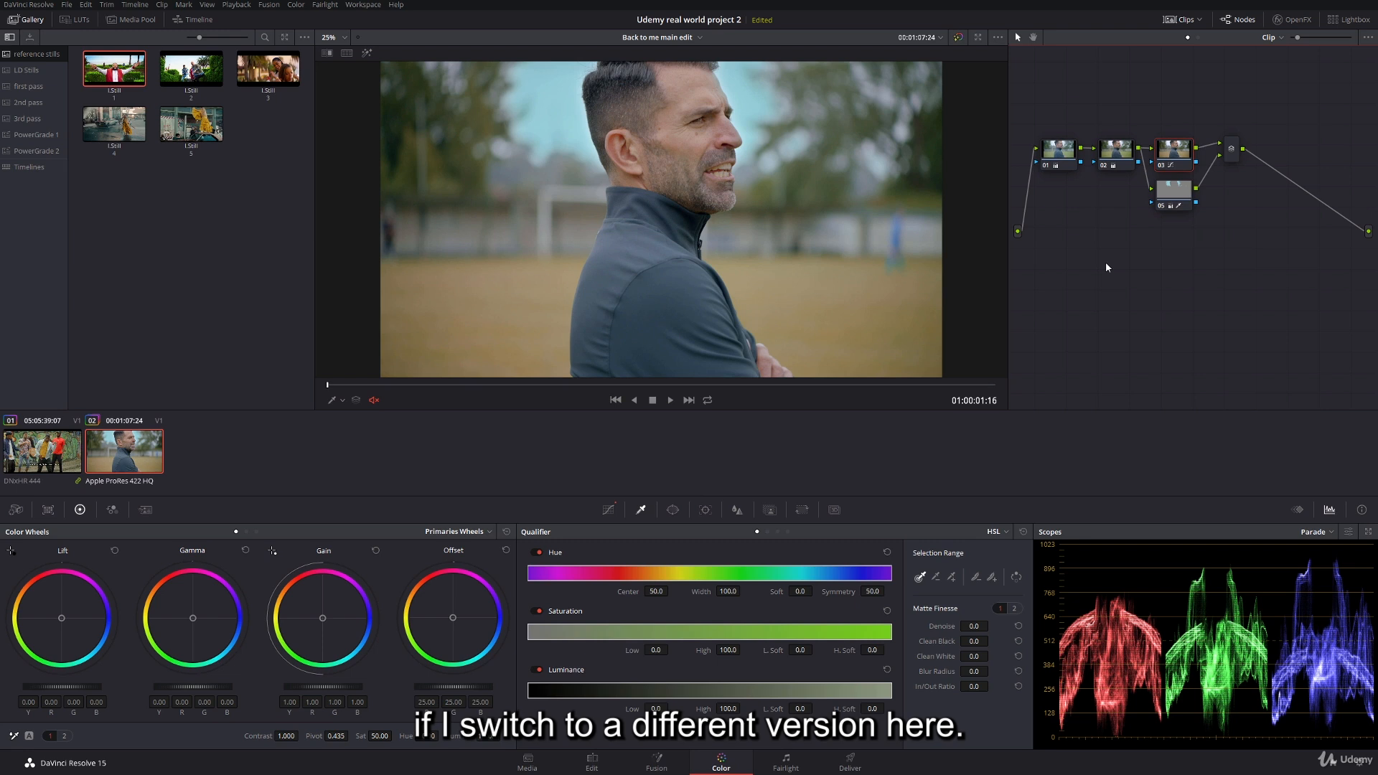
# - Load local Version 2 of the grade on the second clip, the man in the dark jacket
pyautogui.rightClick(154, 449)
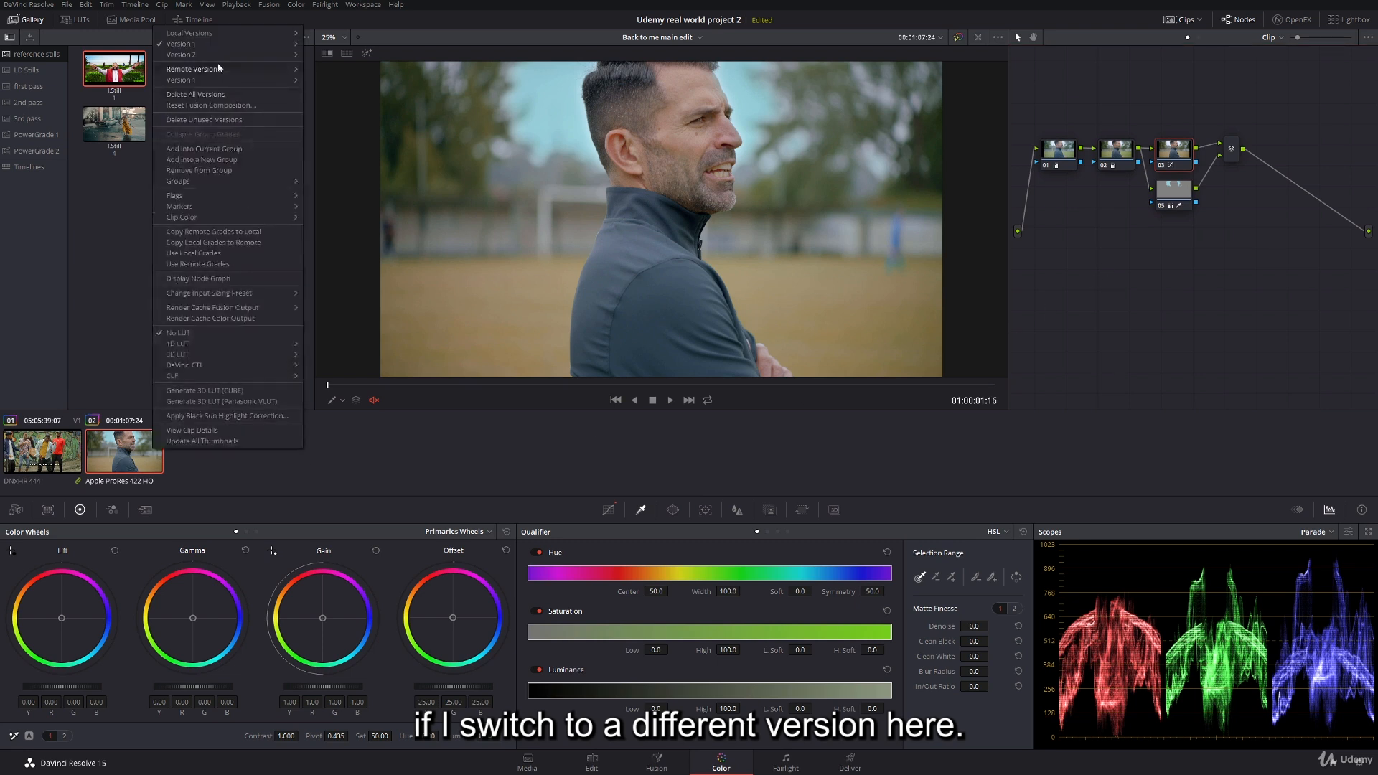
pyautogui.moveTo(214, 55)
pyautogui.click(326, 47)
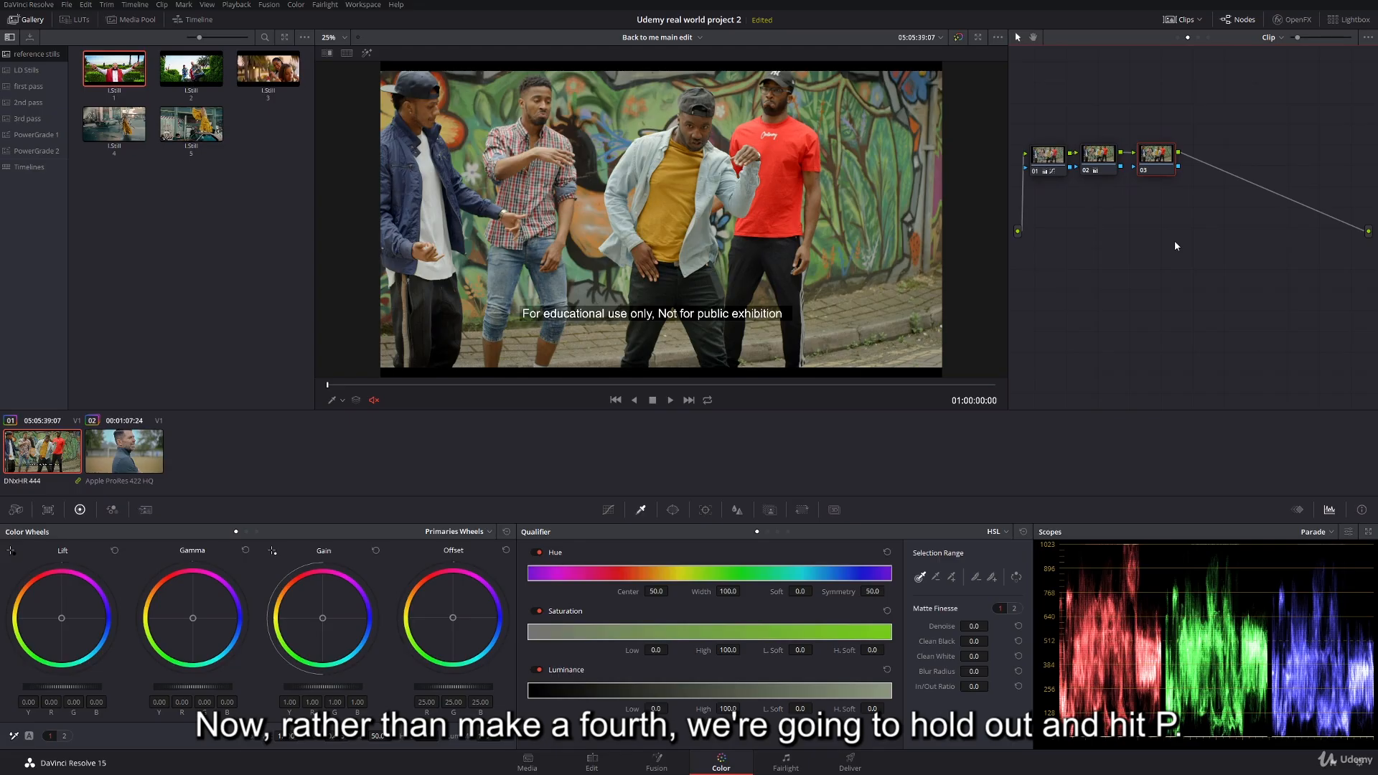
# - Add a parallel node beneath node 03 and adjust the position of the resulting parallel mixer
pyautogui.hotkey('alt', 'p')
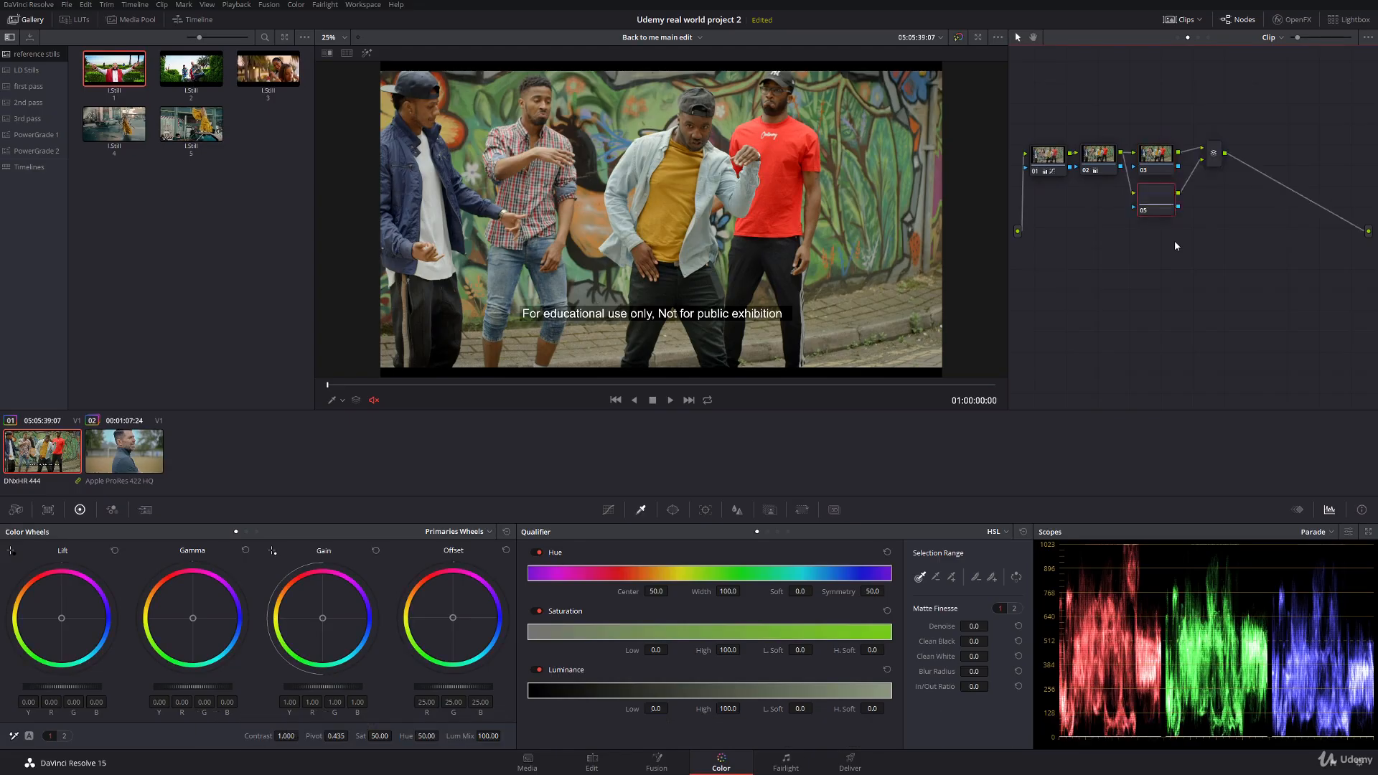
pyautogui.click(1210, 165)
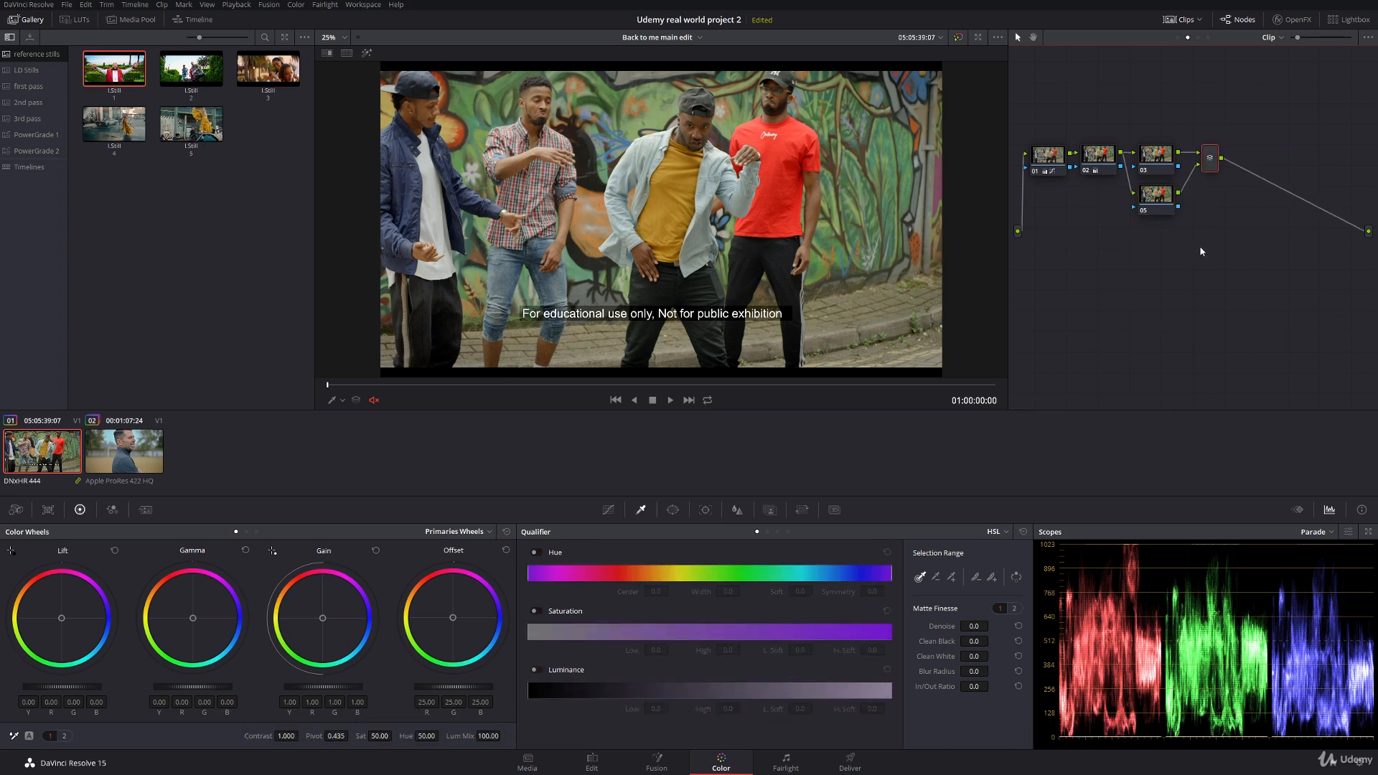
# - Try adding a separate, unconnected Parallel Mixer beneath the existing node chain, then delete it
pyautogui.rightClick(1111, 274)
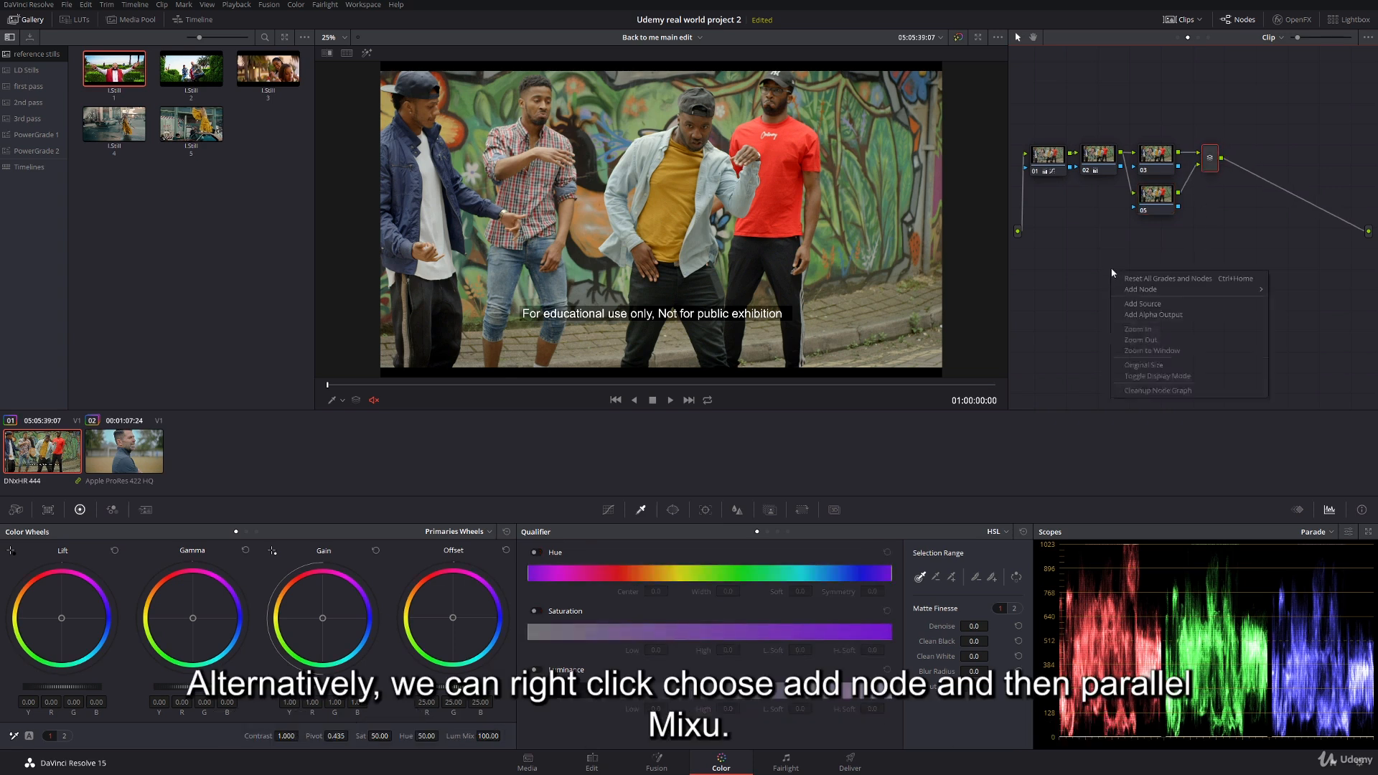
pyautogui.moveTo(1174, 291)
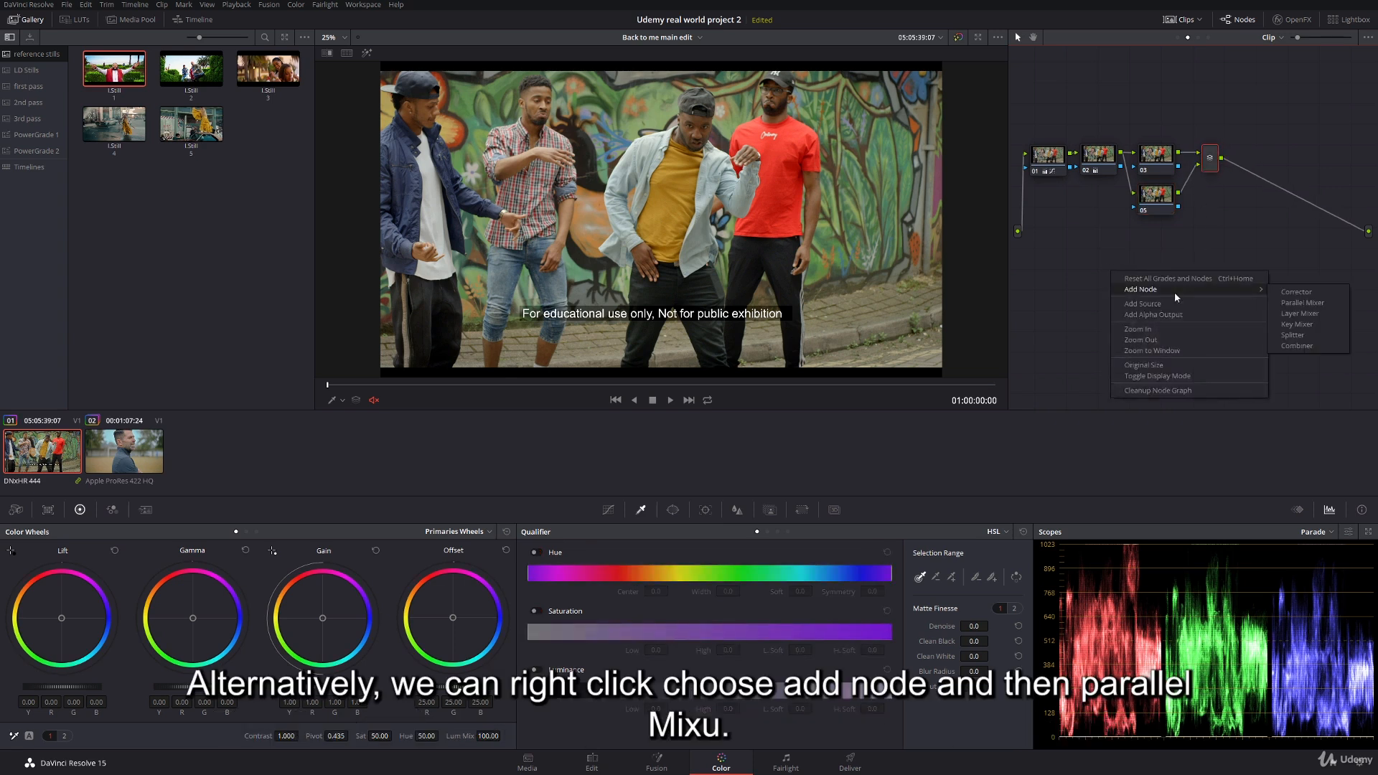
pyautogui.click(1324, 305)
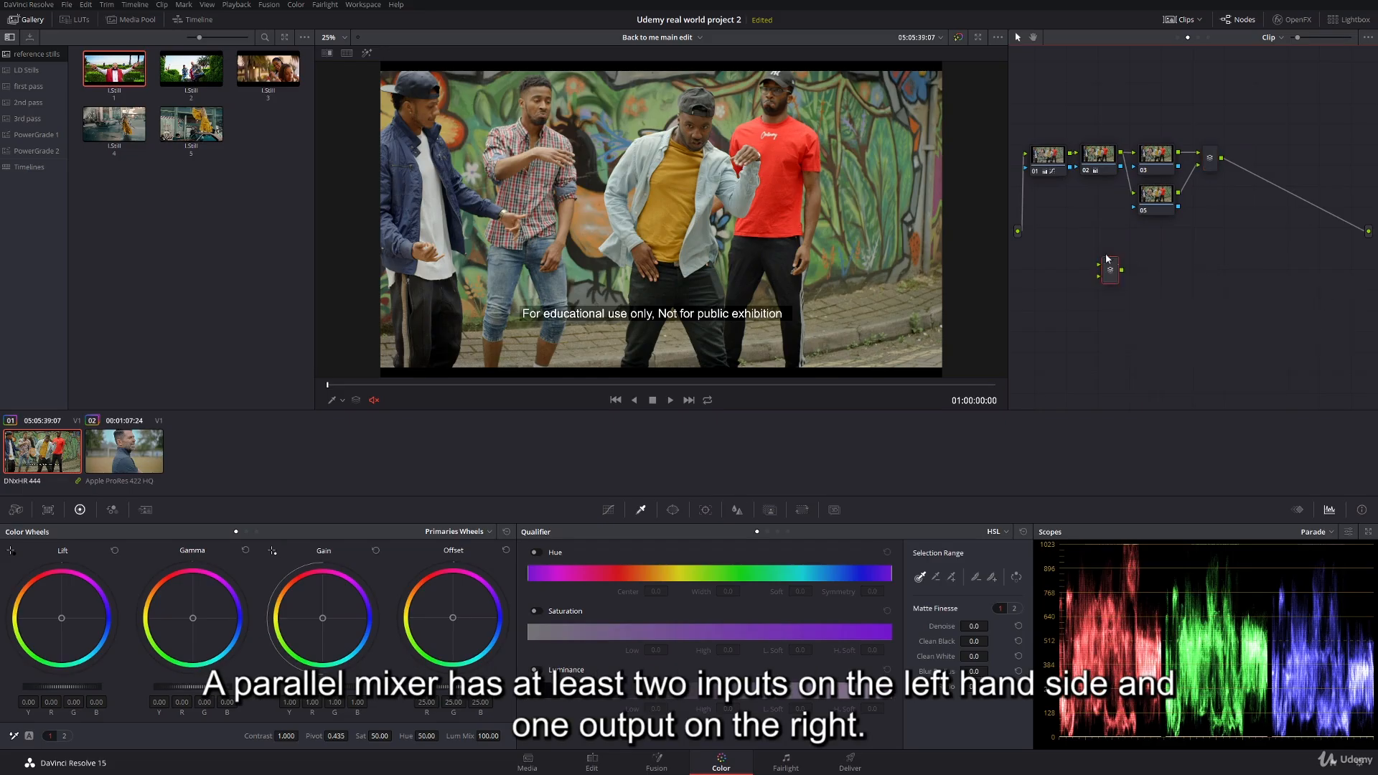
pyautogui.moveTo(1109, 271); pyautogui.dragTo(1237, 265)
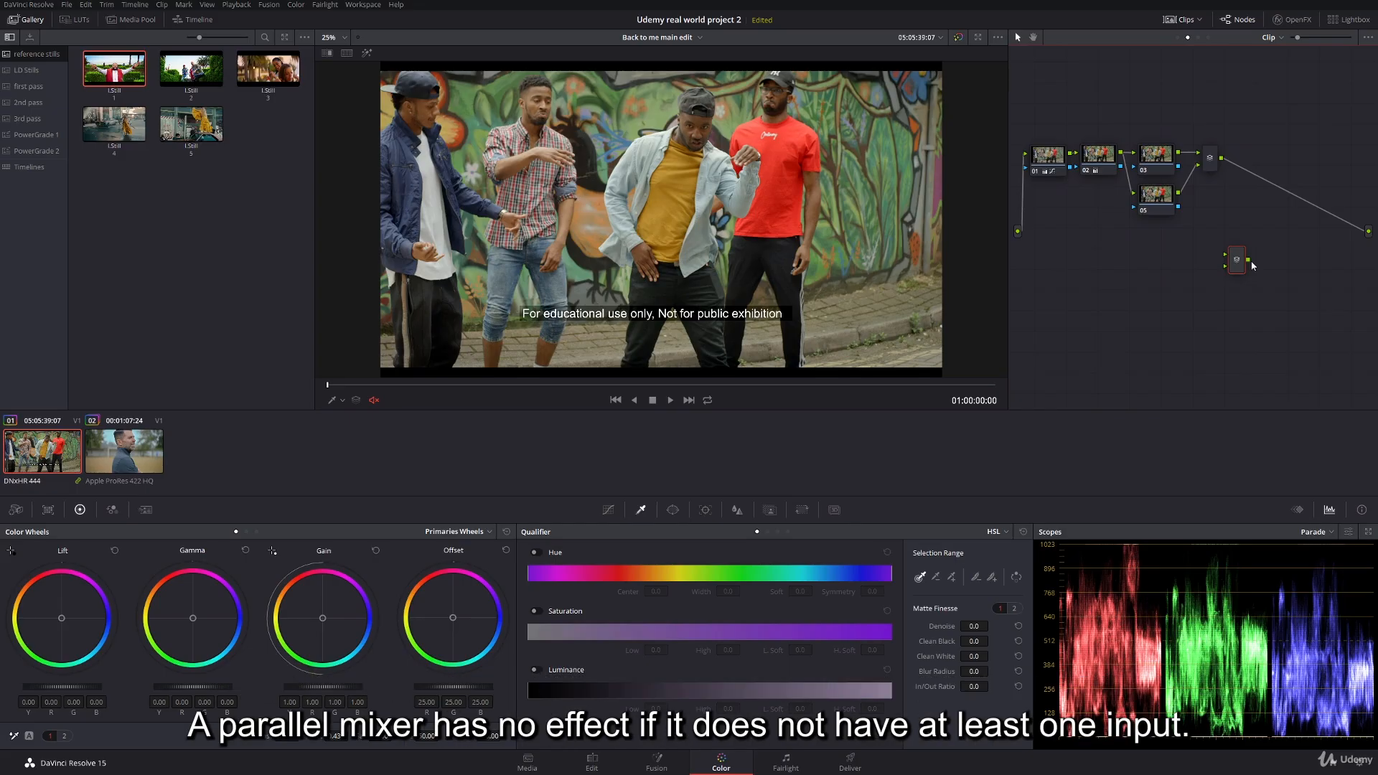
pyautogui.moveTo(1239, 263); pyautogui.dragTo(1240, 235)
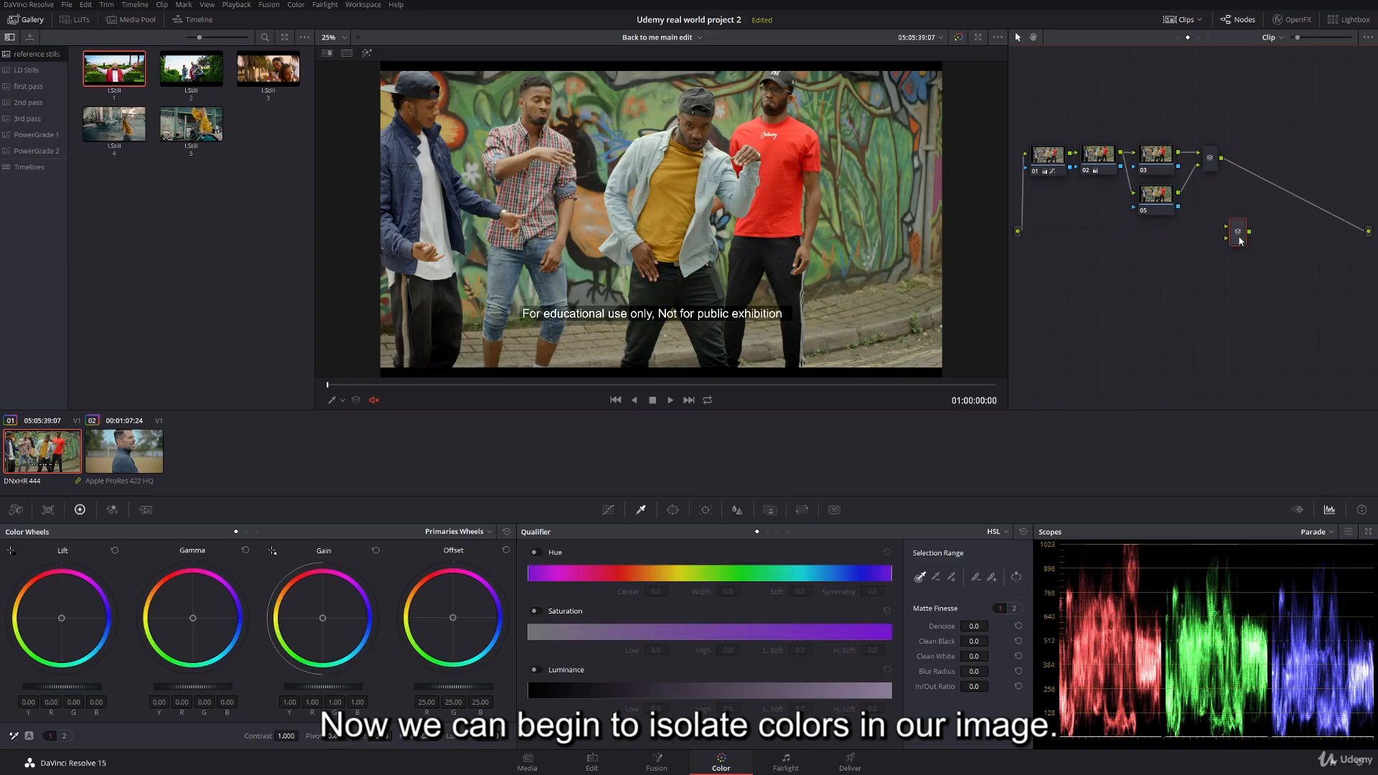
pyautogui.press('Delete')
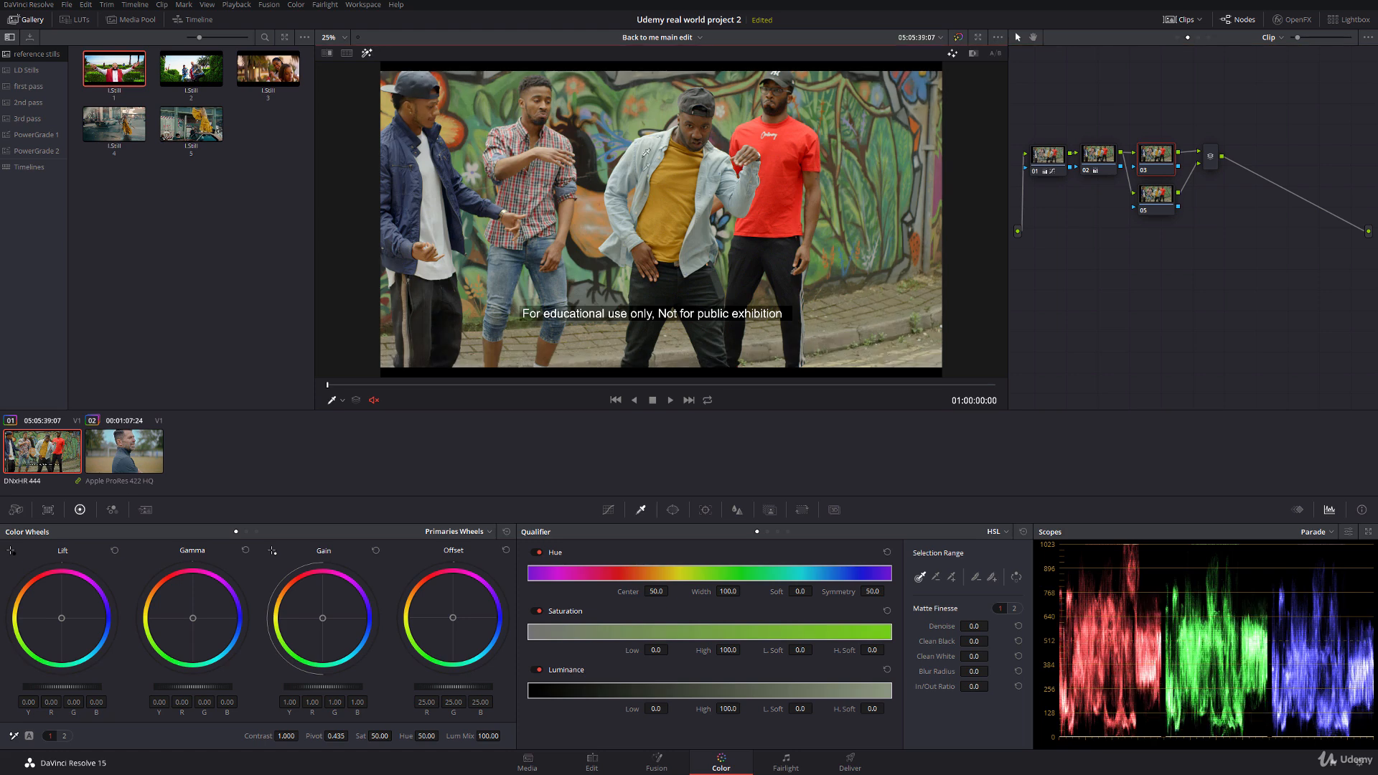
# - Key the yellow T-shirt in node 03 with hue width 8.7, saturation low about 8.2 and luminance low 58.1
pyautogui.click(668, 250)
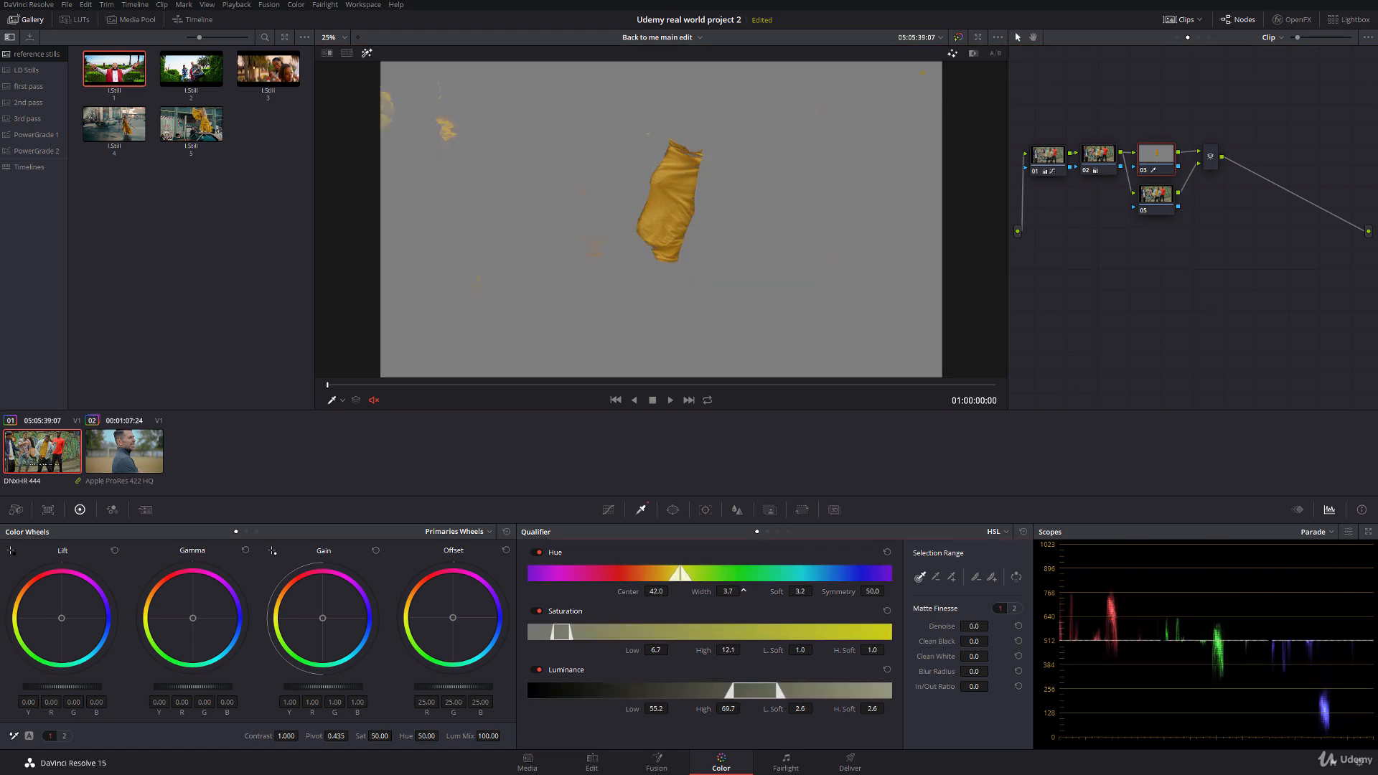
pyautogui.moveTo(696, 590)
pyautogui.mouseDown()
pyautogui.moveTo(711, 590)
pyautogui.moveTo(684, 597)
pyautogui.mouseUp()
pyautogui.moveTo(632, 651); pyautogui.dragTo(672, 650)
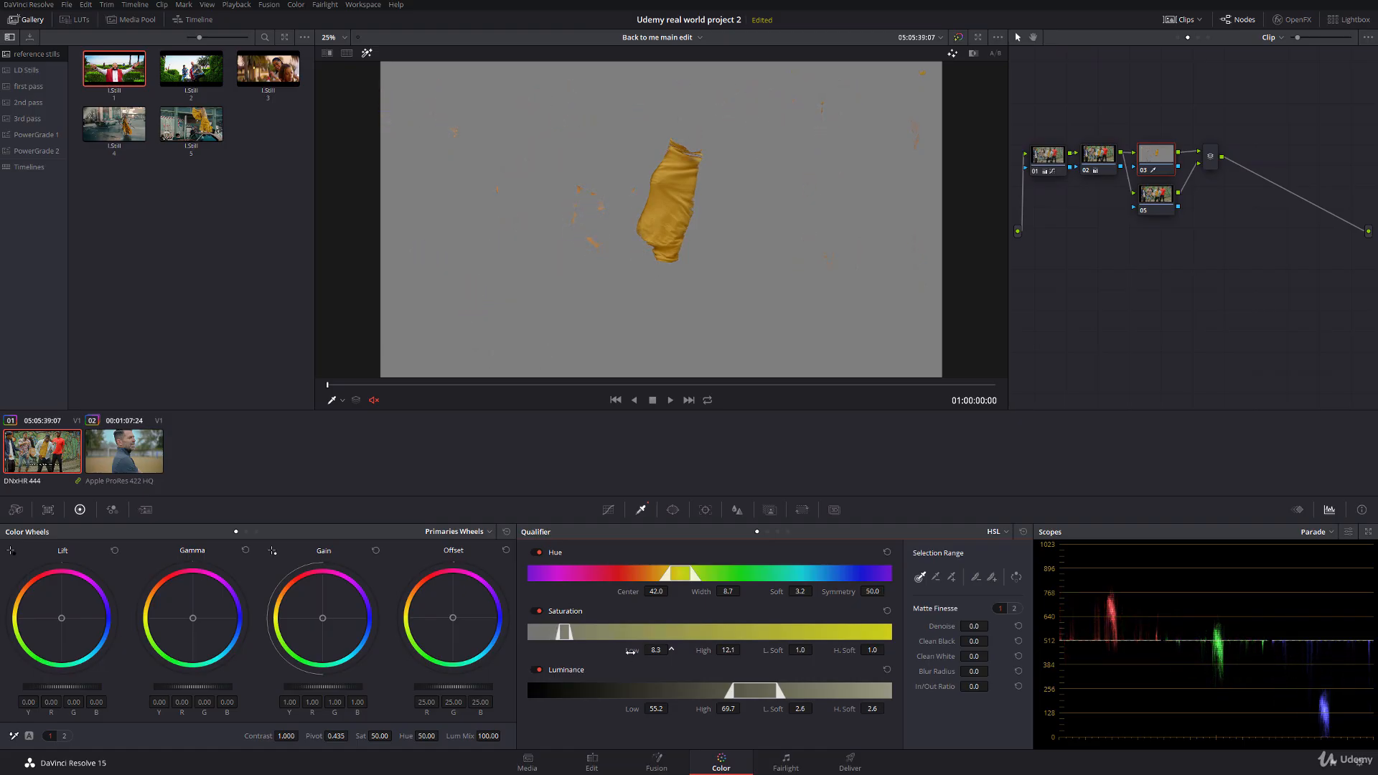
pyautogui.moveTo(628, 701); pyautogui.dragTo(669, 709)
# - Refine the yellow matte with clean black 17.2, clean white 26.1, blur radius 3.8 and saturation low 8.0, and turn highlighting off
pyautogui.moveTo(992, 641)
pyautogui.mouseDown()
pyautogui.moveTo(992, 655)
pyautogui.moveTo(955, 671)
pyautogui.mouseUp()
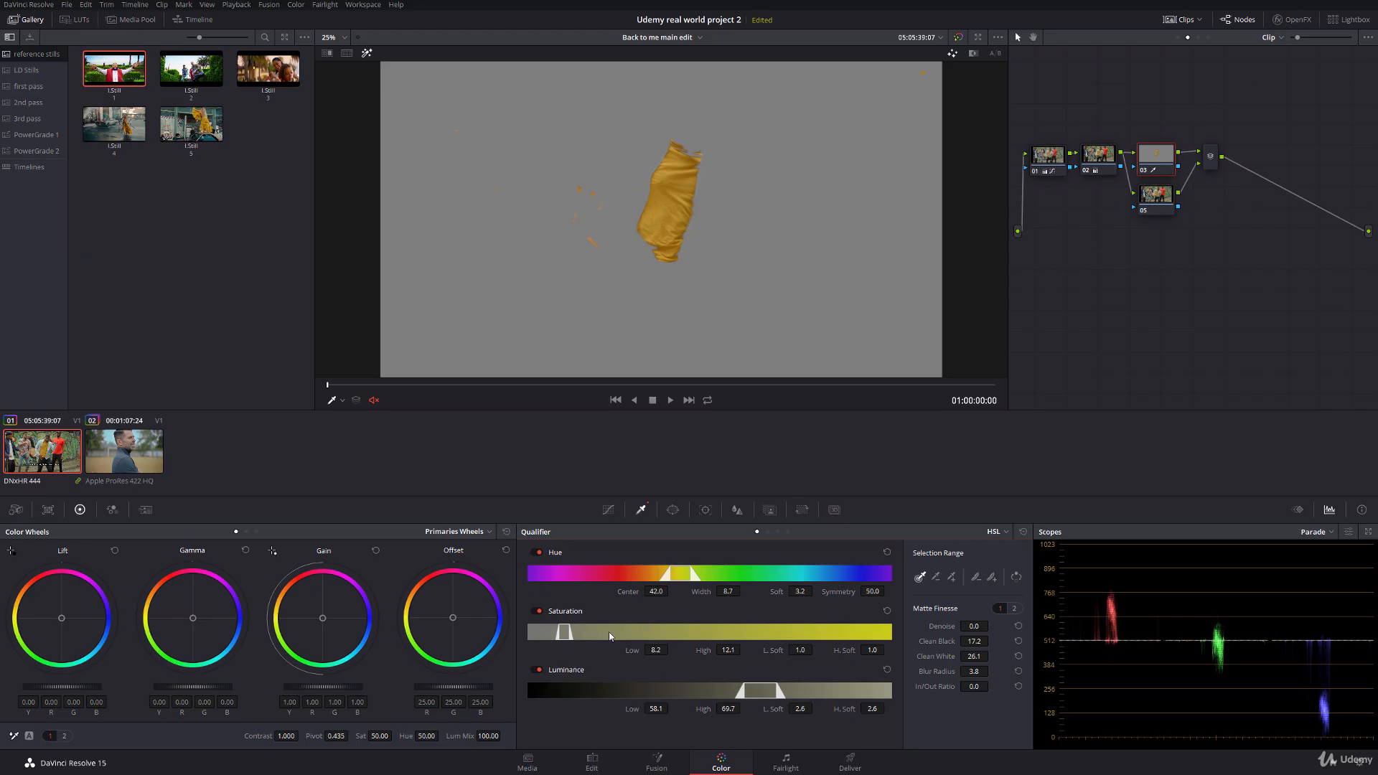
pyautogui.moveTo(629, 650); pyautogui.dragTo(671, 650)
pyautogui.hotkey('shift', 'h')
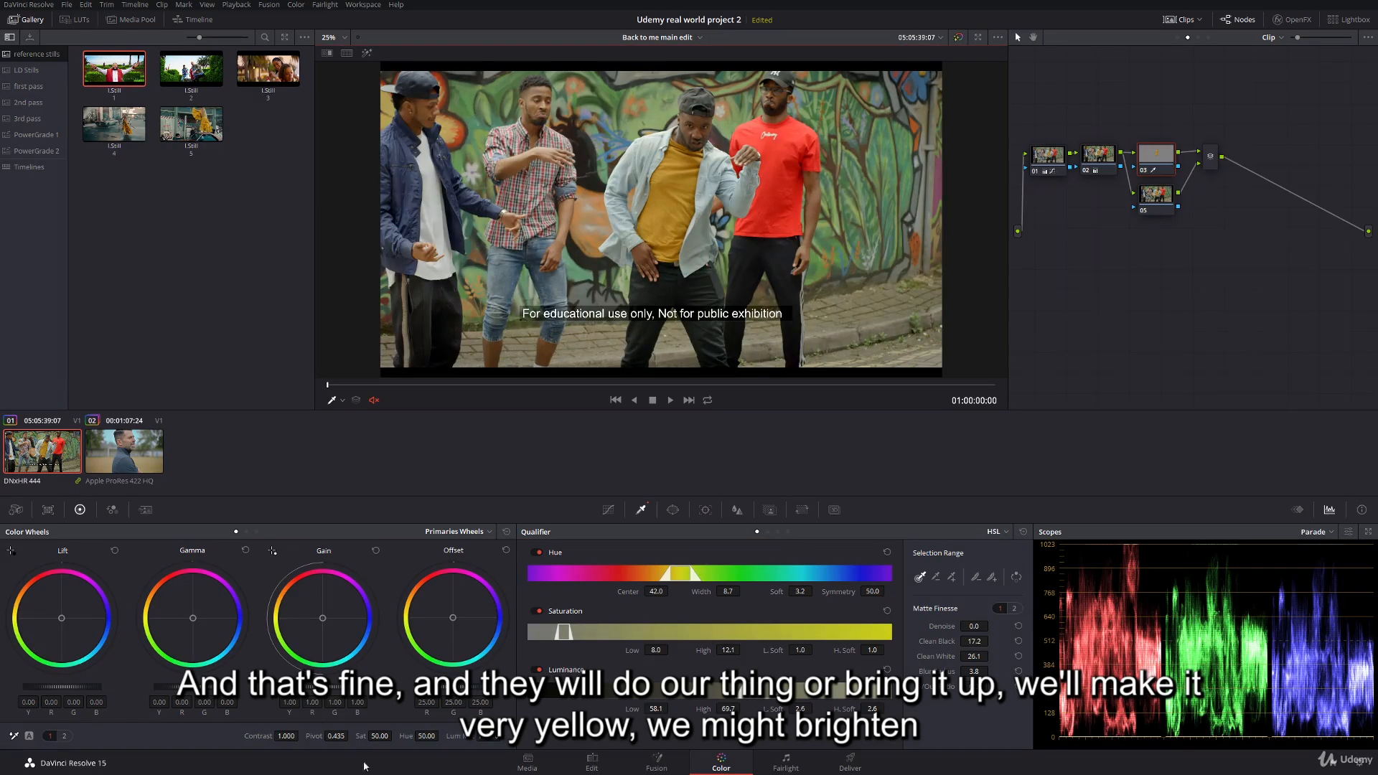
# - Boost the keyed yellow with saturation 63.00 and gain 1.13, nudging the gamma slightly toward yellow
pyautogui.moveTo(380, 735); pyautogui.dragTo(395, 735)
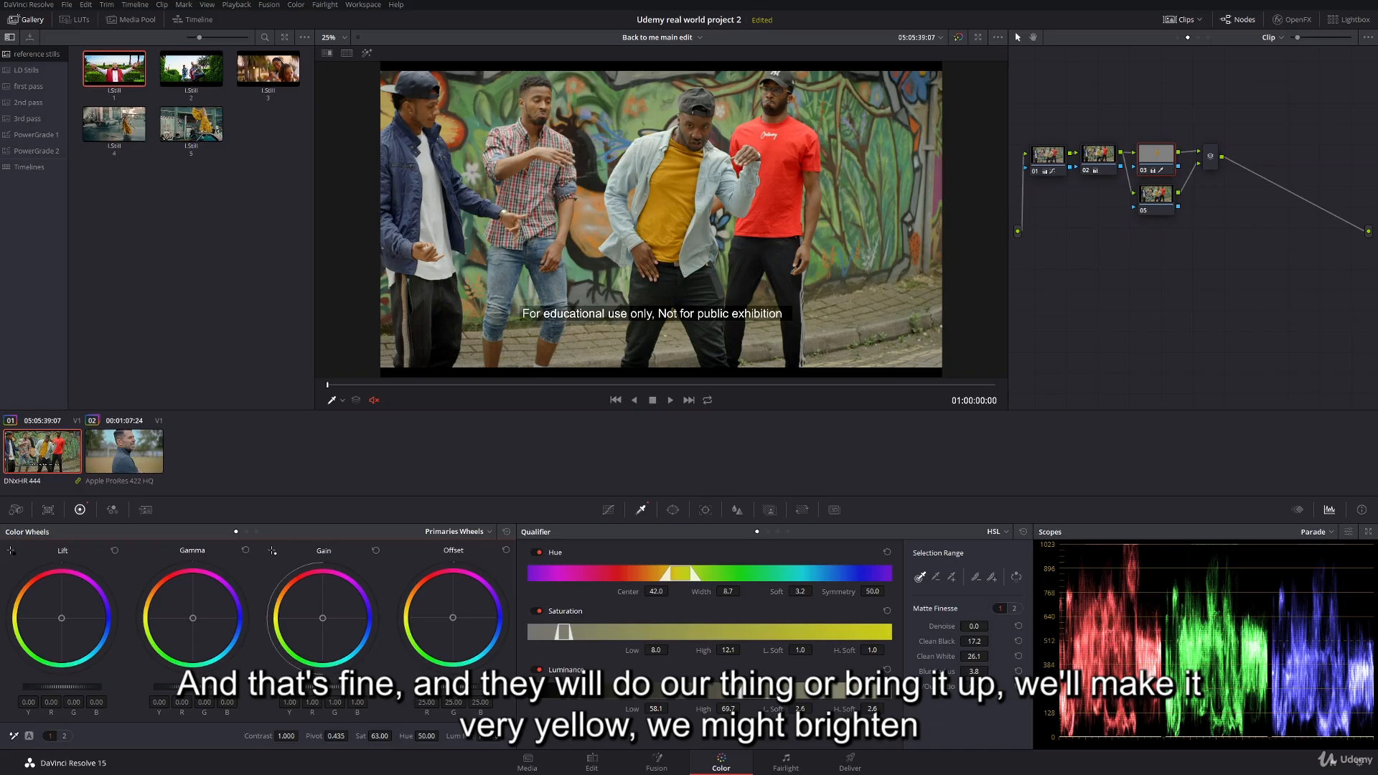
pyautogui.moveTo(192, 618); pyautogui.dragTo(190, 617)
pyautogui.moveTo(323, 686); pyautogui.dragTo(341, 687)
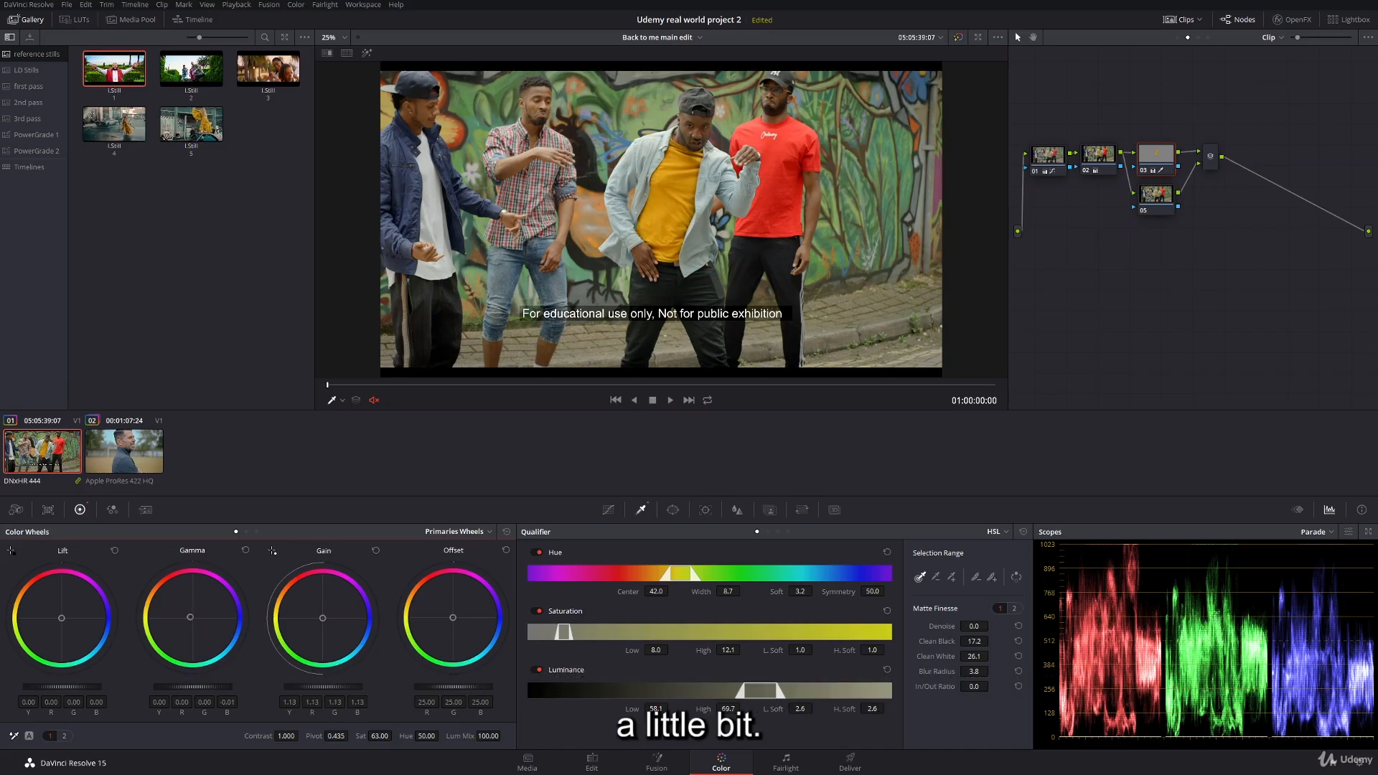
# - Key the blue jacket in node 05 with saturation low 1.0, low soft 0.3, clean black 18.8, clean white 17.8 and blur radius 21.0
pyautogui.click(1156, 196)
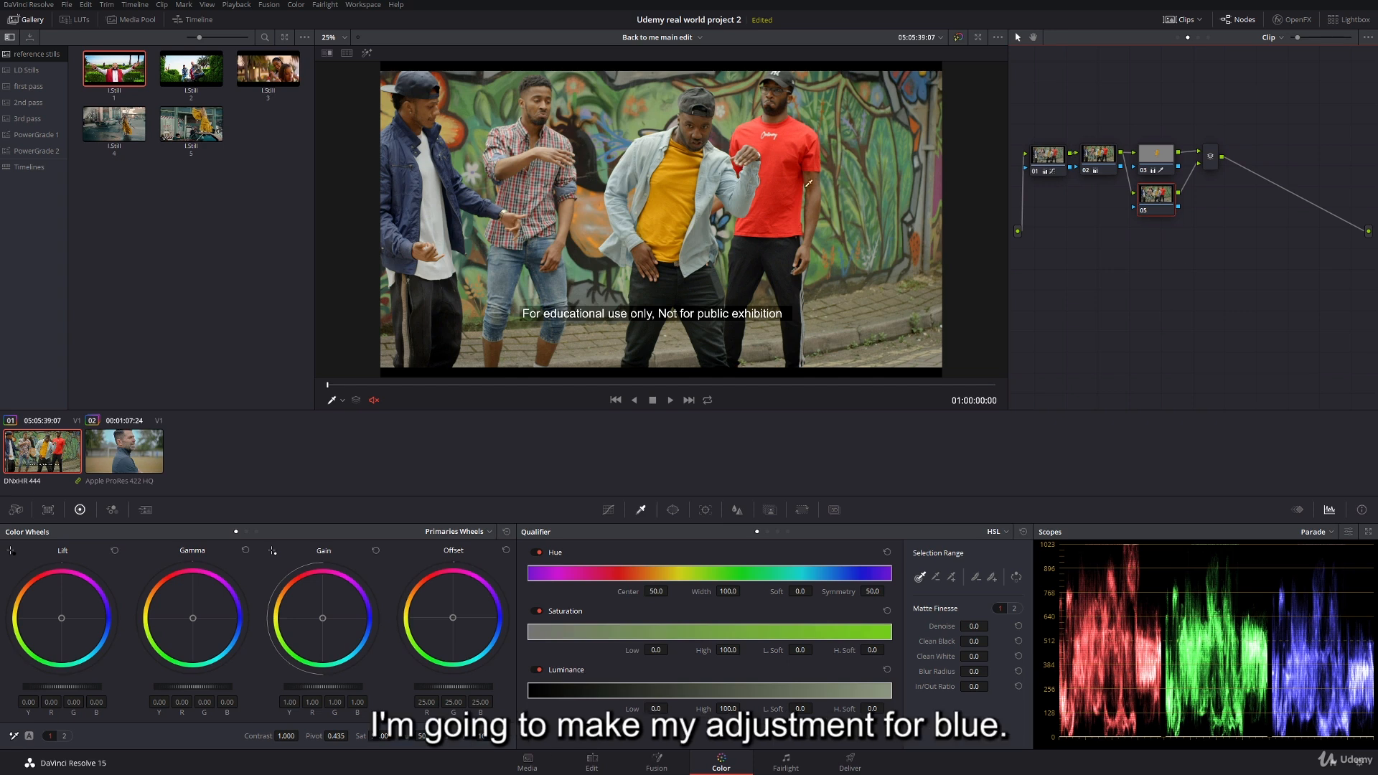
pyautogui.click(421, 176)
pyautogui.click(367, 53)
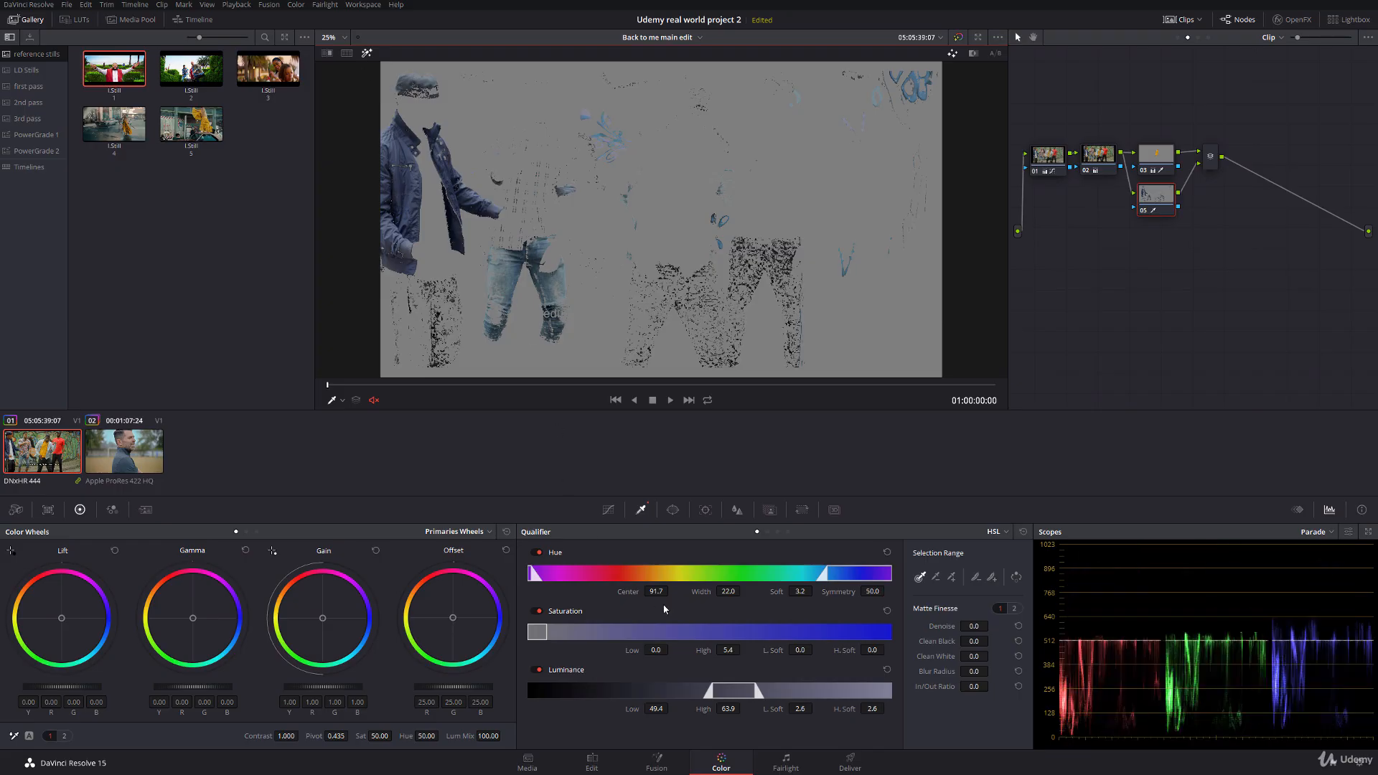
pyautogui.moveTo(656, 650)
pyautogui.mouseDown()
pyautogui.moveTo(671, 649)
pyautogui.moveTo(653, 649)
pyautogui.mouseUp()
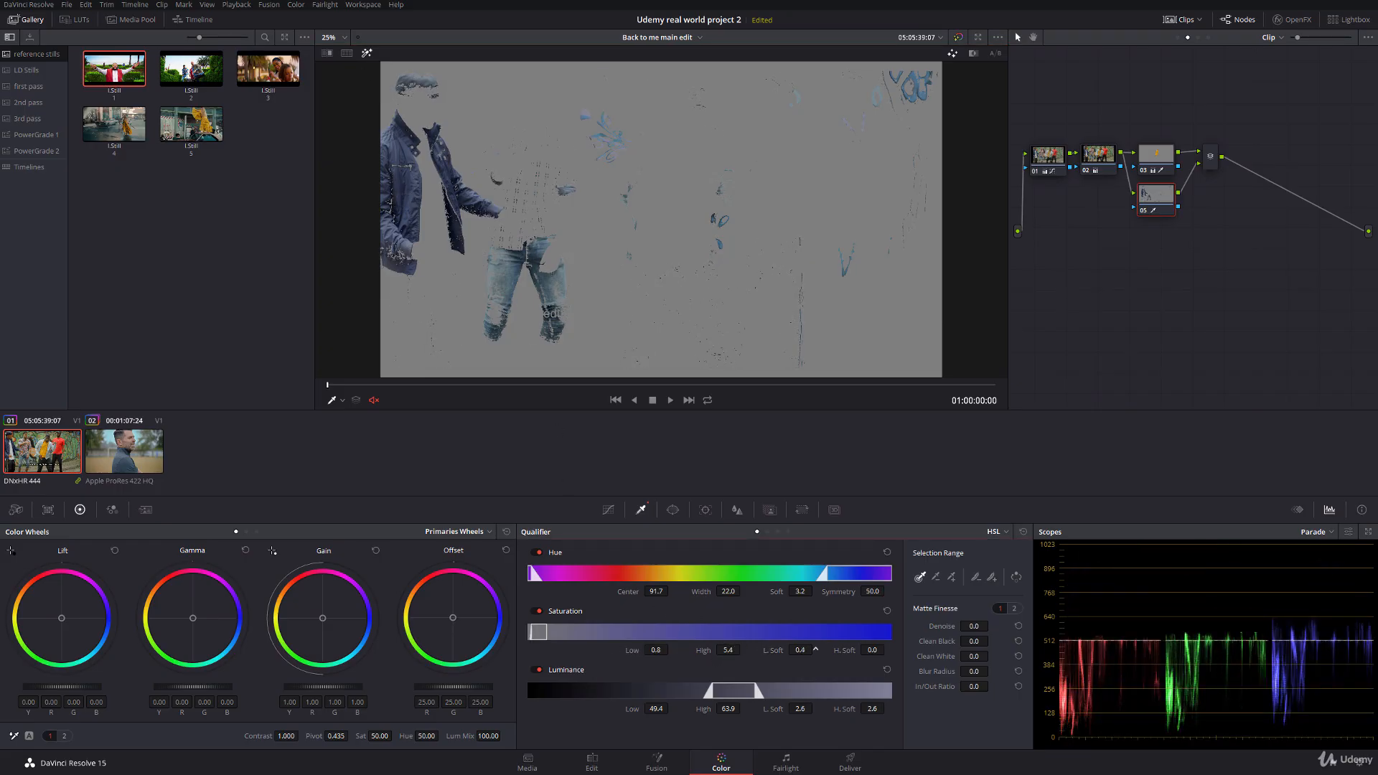
pyautogui.moveTo(815, 650); pyautogui.dragTo(825, 650)
pyautogui.moveTo(651, 650); pyautogui.dragTo(668, 649)
pyautogui.moveTo(804, 649); pyautogui.dragTo(816, 649)
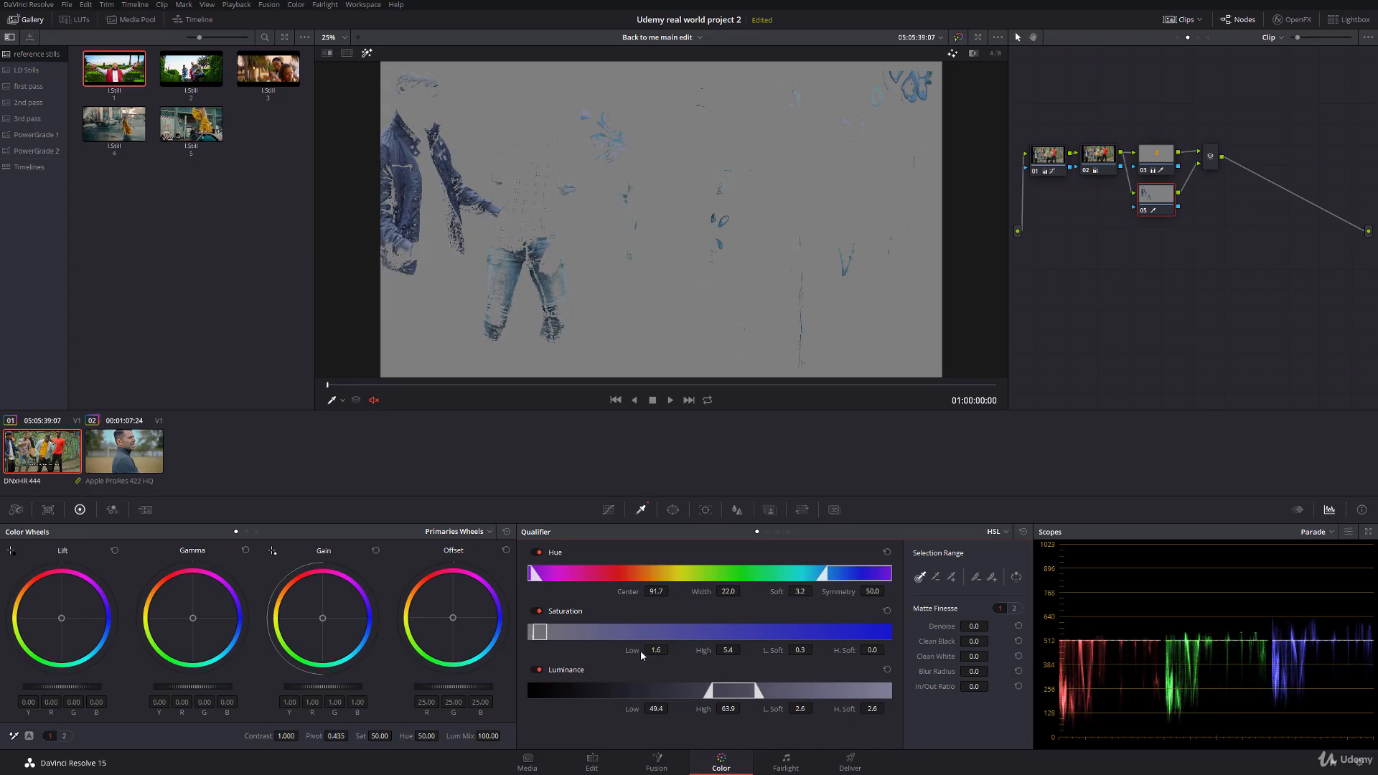
pyautogui.moveTo(656, 650); pyautogui.dragTo(643, 650)
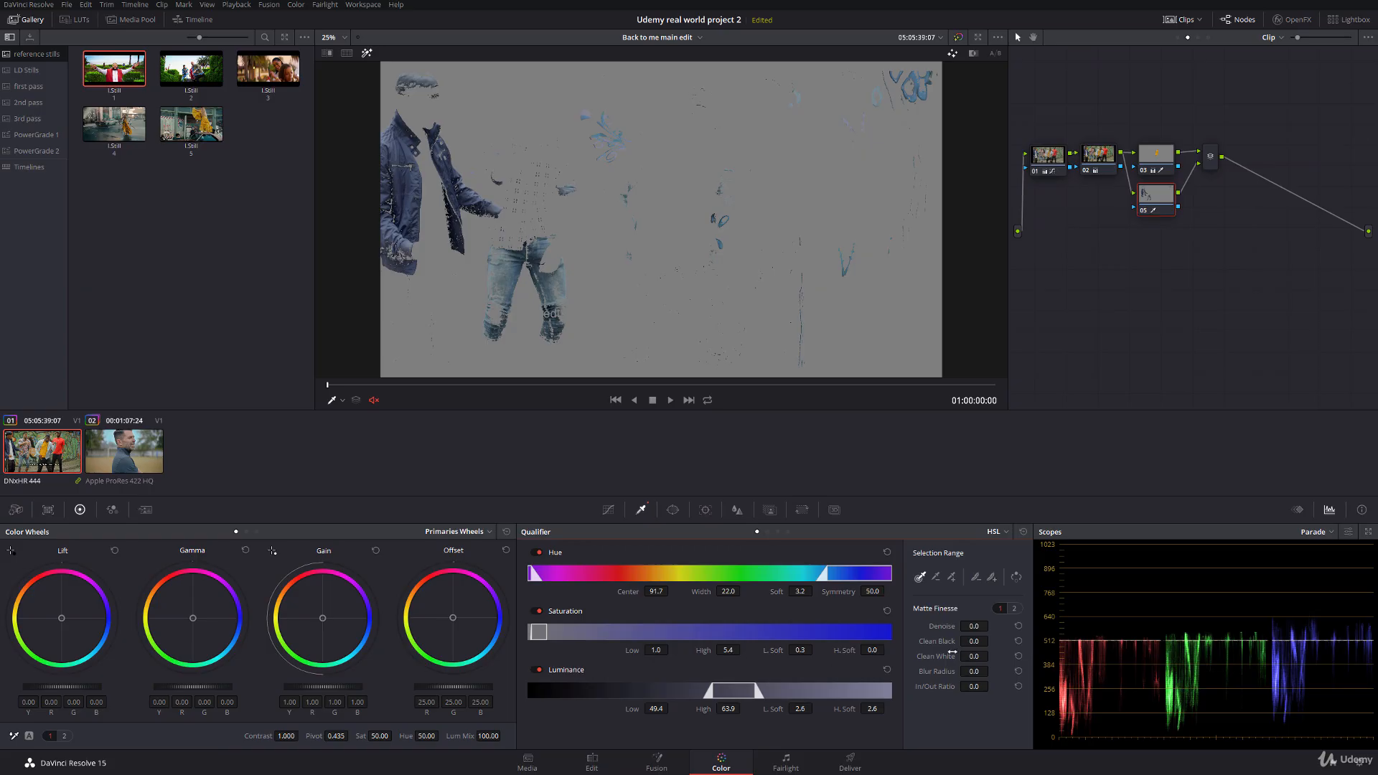
pyautogui.moveTo(933, 643); pyautogui.dragTo(965, 671)
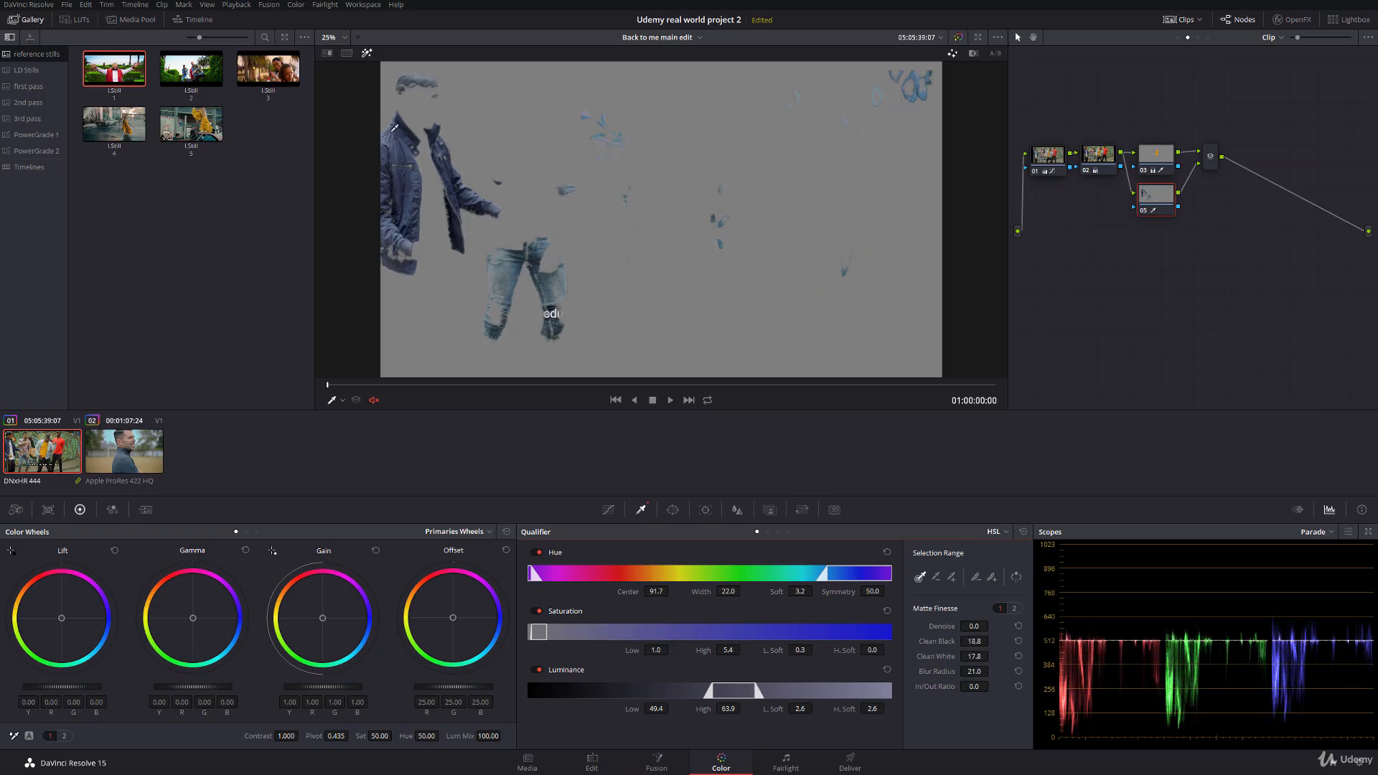
pyautogui.click(366, 53)
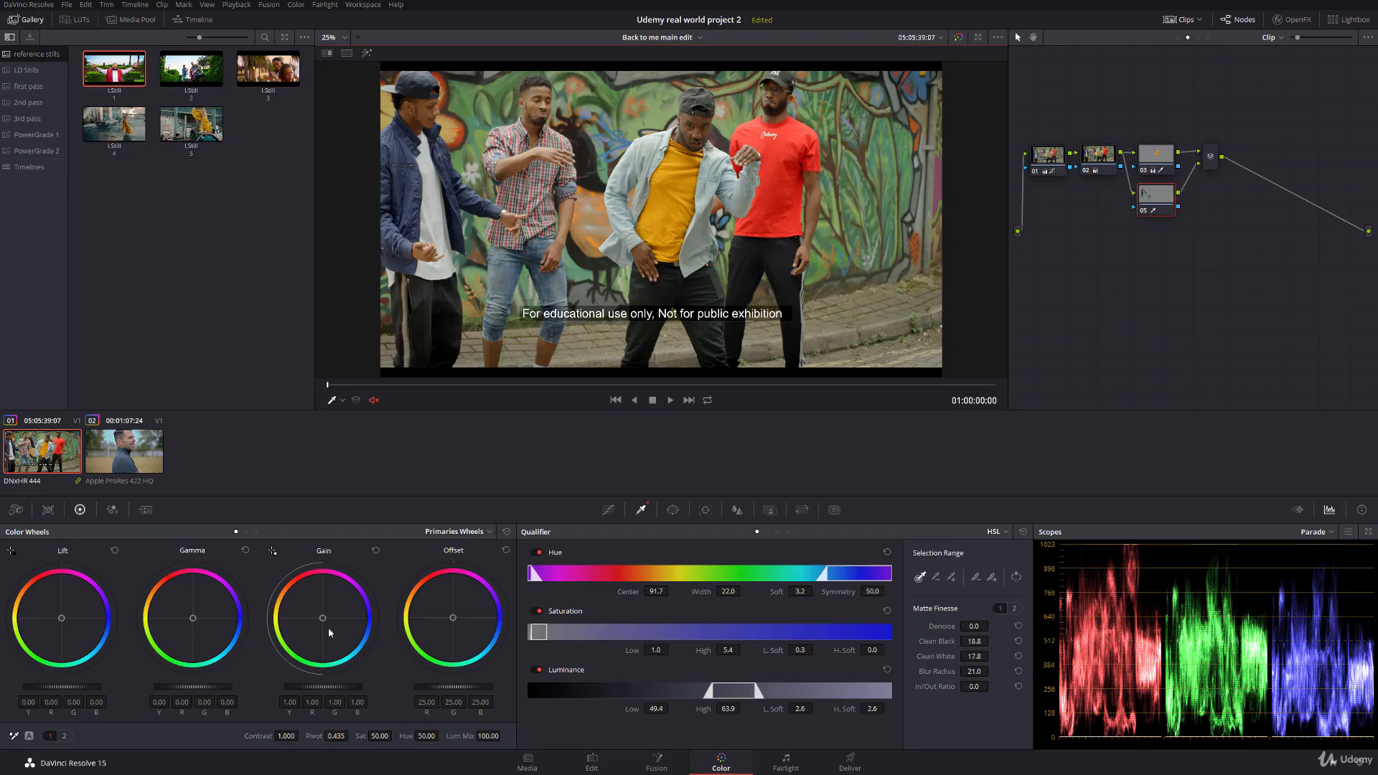
# - Boost the keyed blue in node 05 with saturation 67.60 and a slight gain shift toward blue
pyautogui.moveTo(380, 735); pyautogui.dragTo(438, 736)
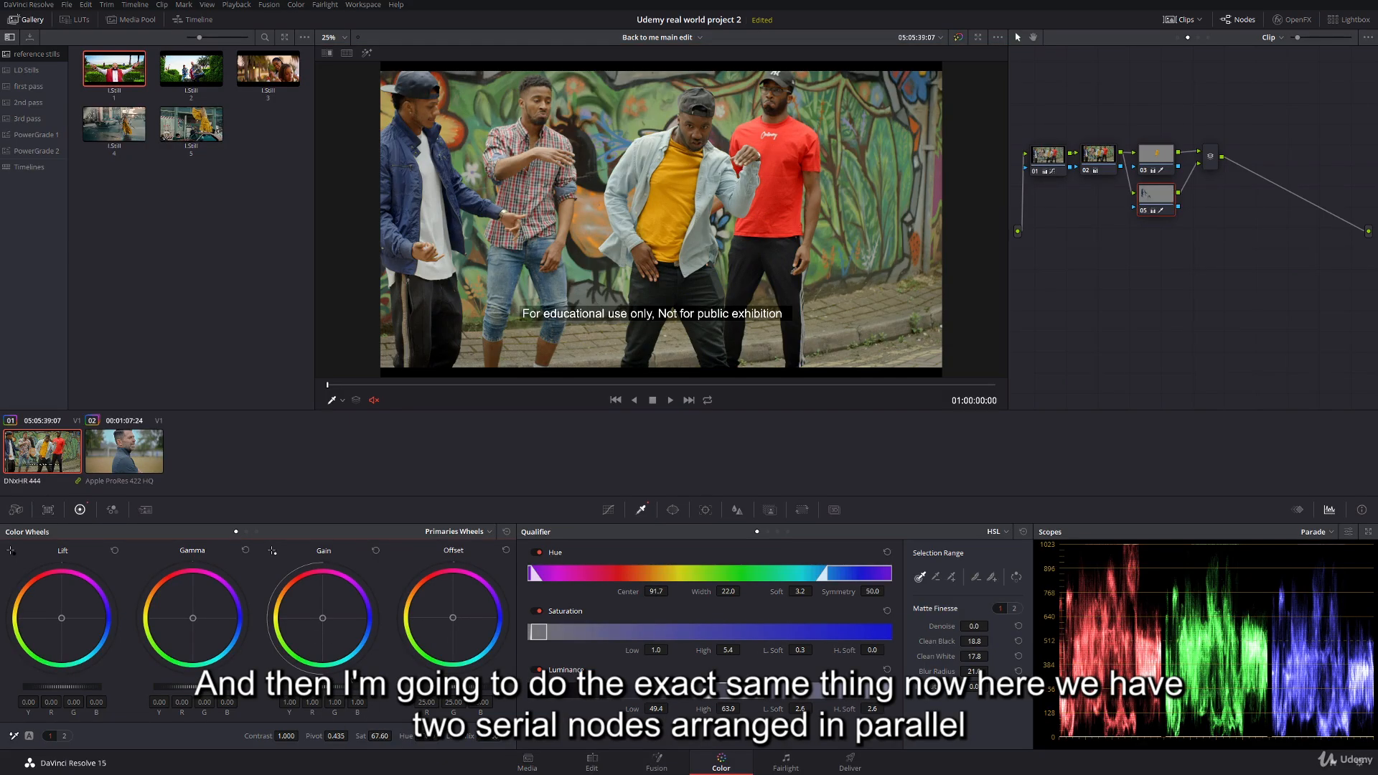
pyautogui.moveTo(323, 618); pyautogui.dragTo(324, 619)
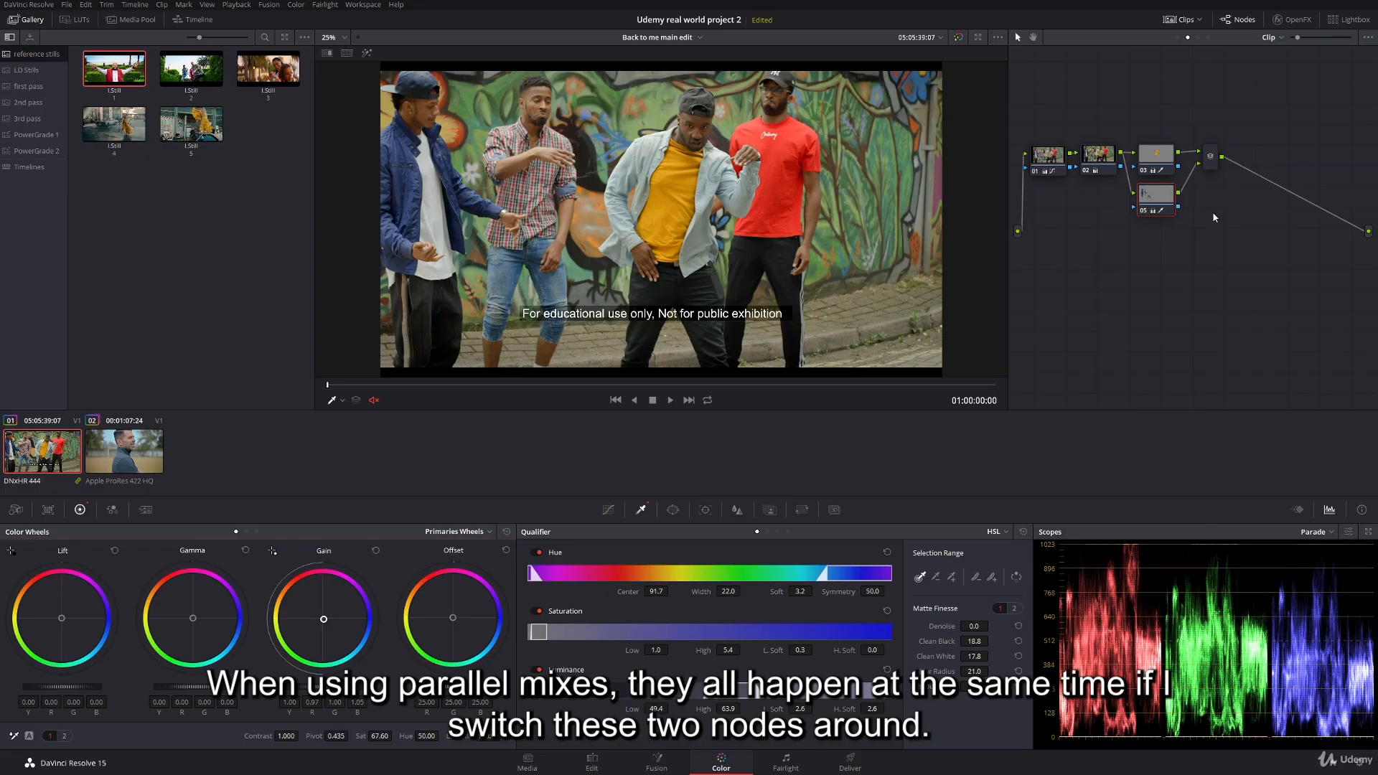
# - Swap the mixer inputs of nodes 03 and 05 and rearrange them so node 05 sits above node 03
pyautogui.click(1193, 170)
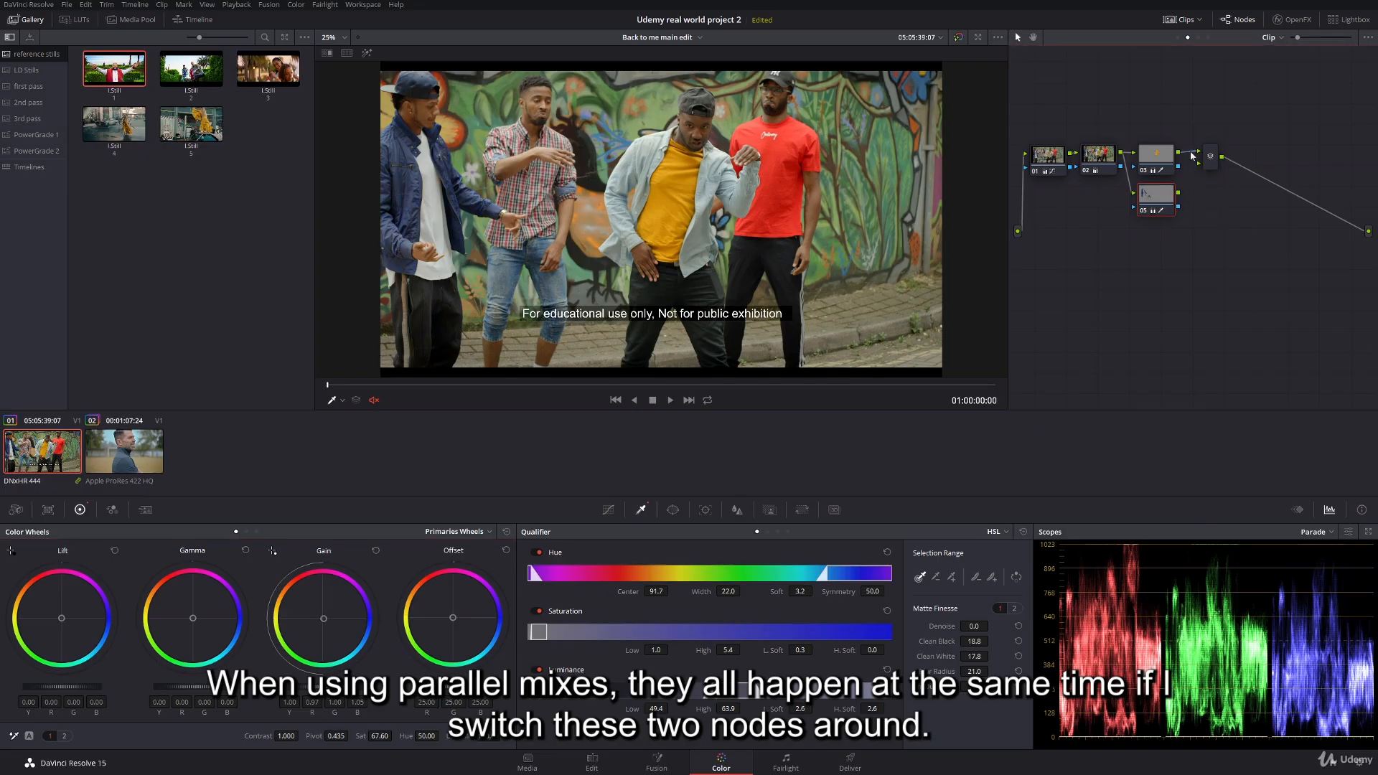
pyautogui.click(1191, 152)
pyautogui.moveTo(1178, 152); pyautogui.dragTo(1196, 159)
pyautogui.click(1190, 154)
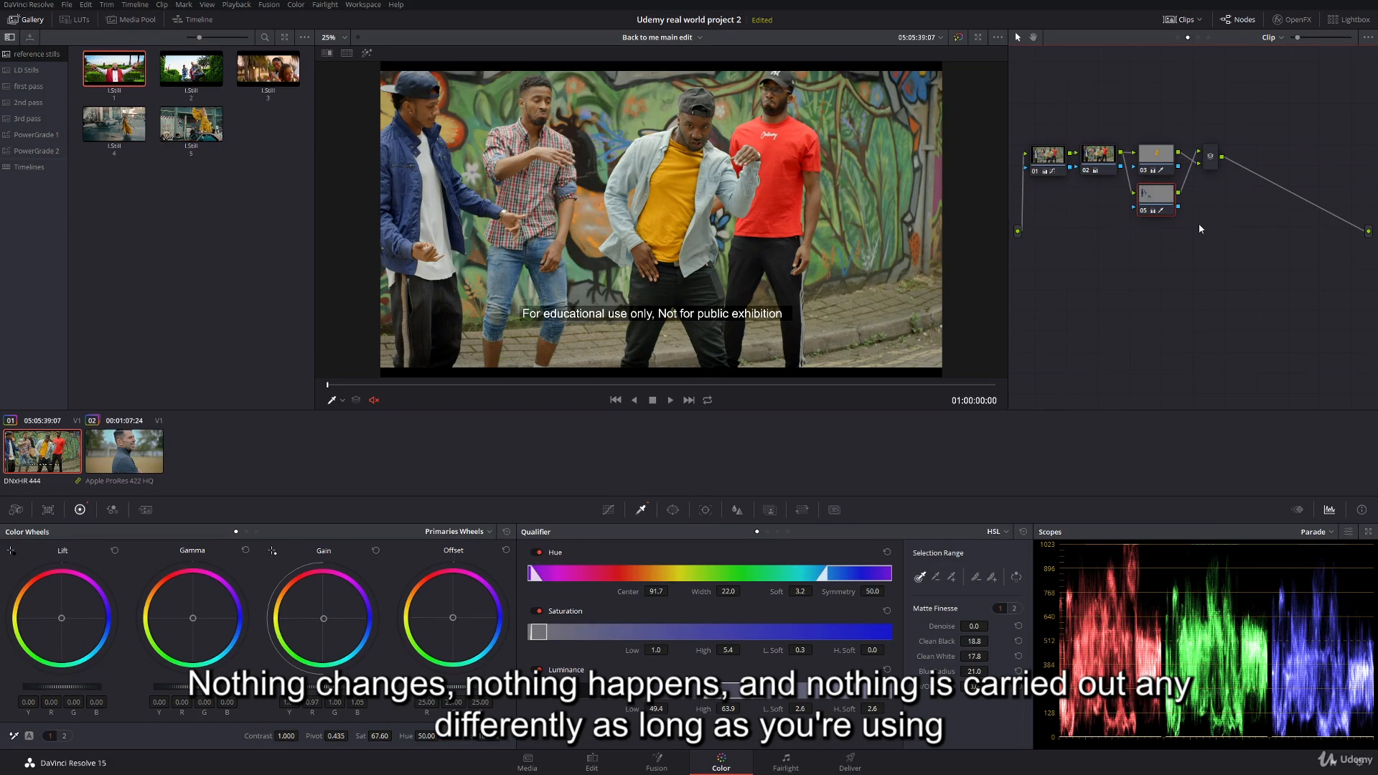
pyautogui.moveTo(1162, 171)
pyautogui.mouseDown()
pyautogui.moveTo(1163, 227)
pyautogui.moveTo(1164, 152)
pyautogui.mouseUp()
pyautogui.moveTo(1158, 211); pyautogui.dragTo(1158, 188)
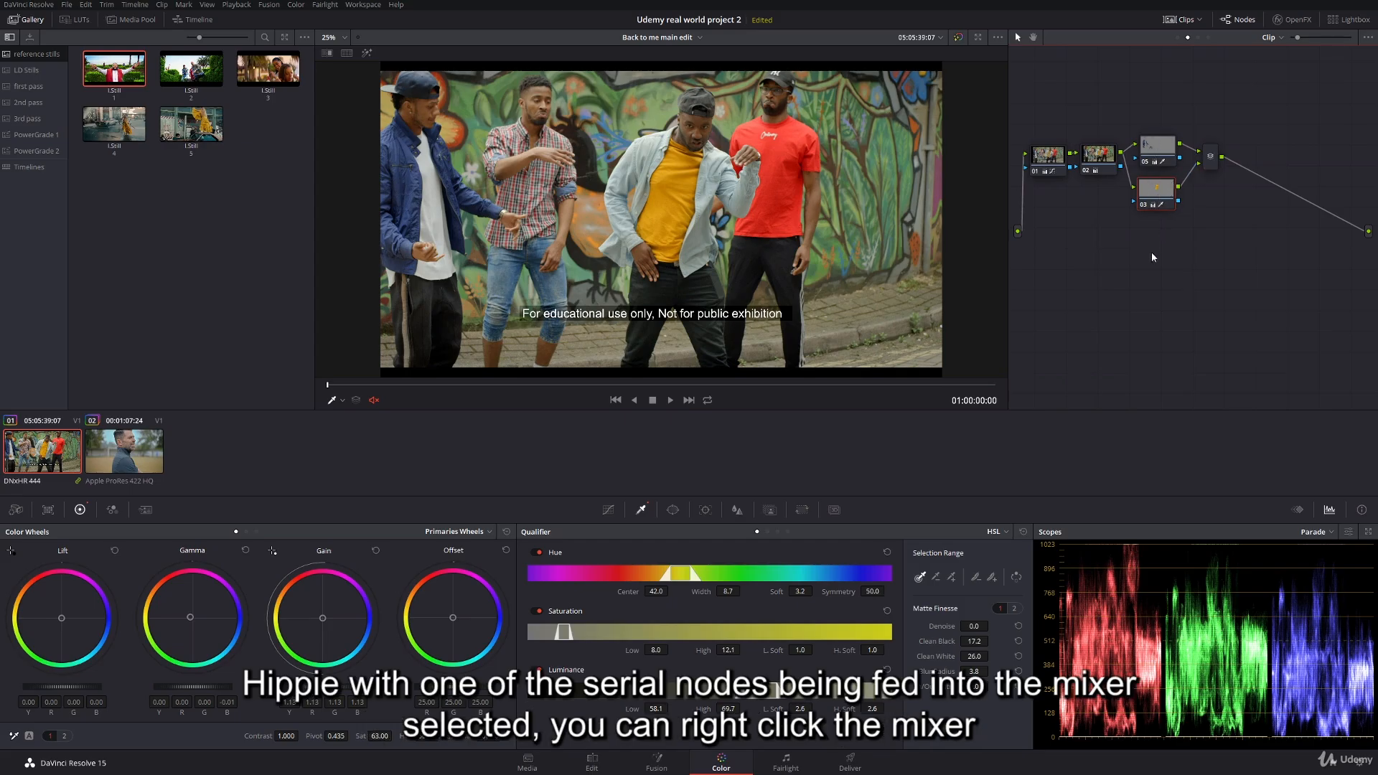
# - Add three more parallel nodes beneath node 03, all feeding the parallel mixer
pyautogui.hotkey('alt', 'p')
pyautogui.hotkey('alt', 'p')
pyautogui.hotkey('alt', 'p')
# - Add two extra inputs to the parallel mixer and move it farther from the parallel nodes
pyautogui.rightClick(1210, 157)
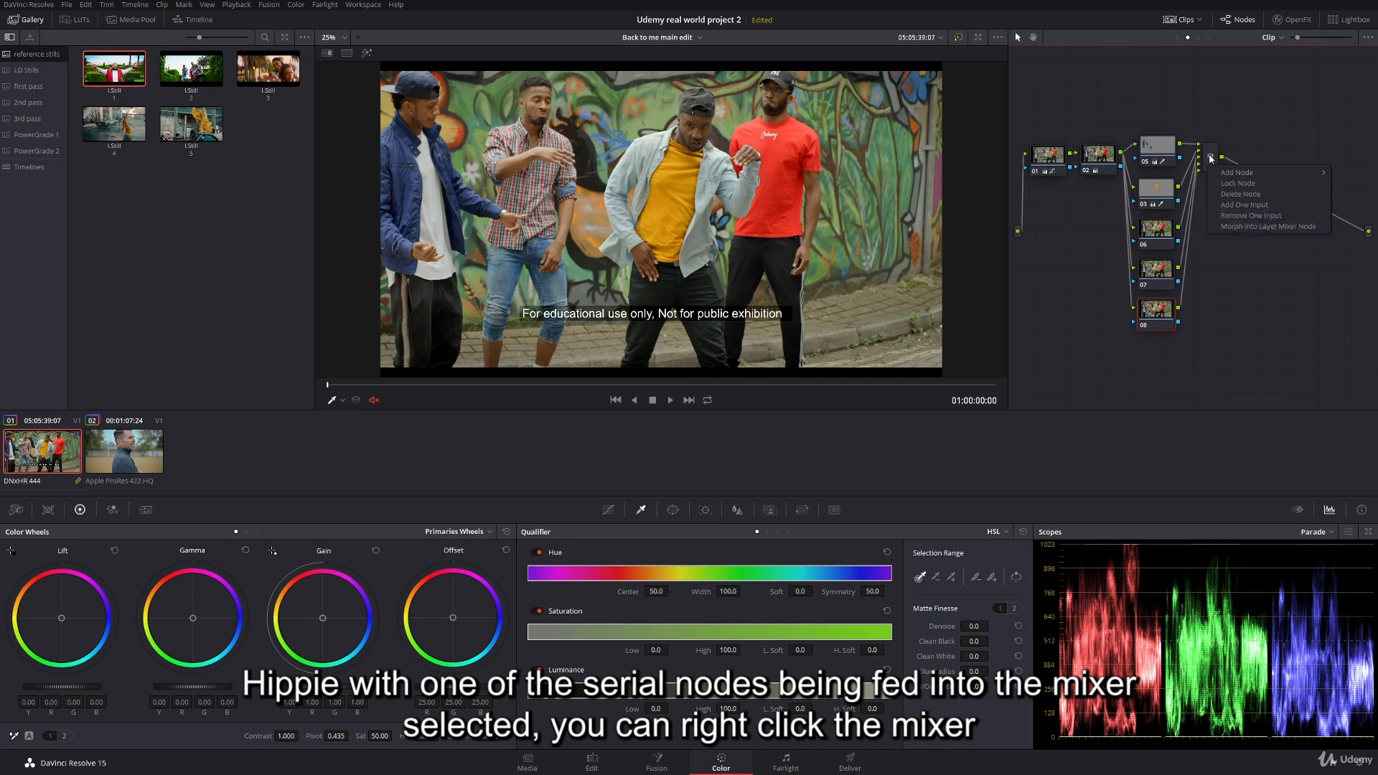
pyautogui.click(1264, 206)
pyautogui.moveTo(1213, 164); pyautogui.dragTo(1266, 179)
pyautogui.rightClick(1264, 178)
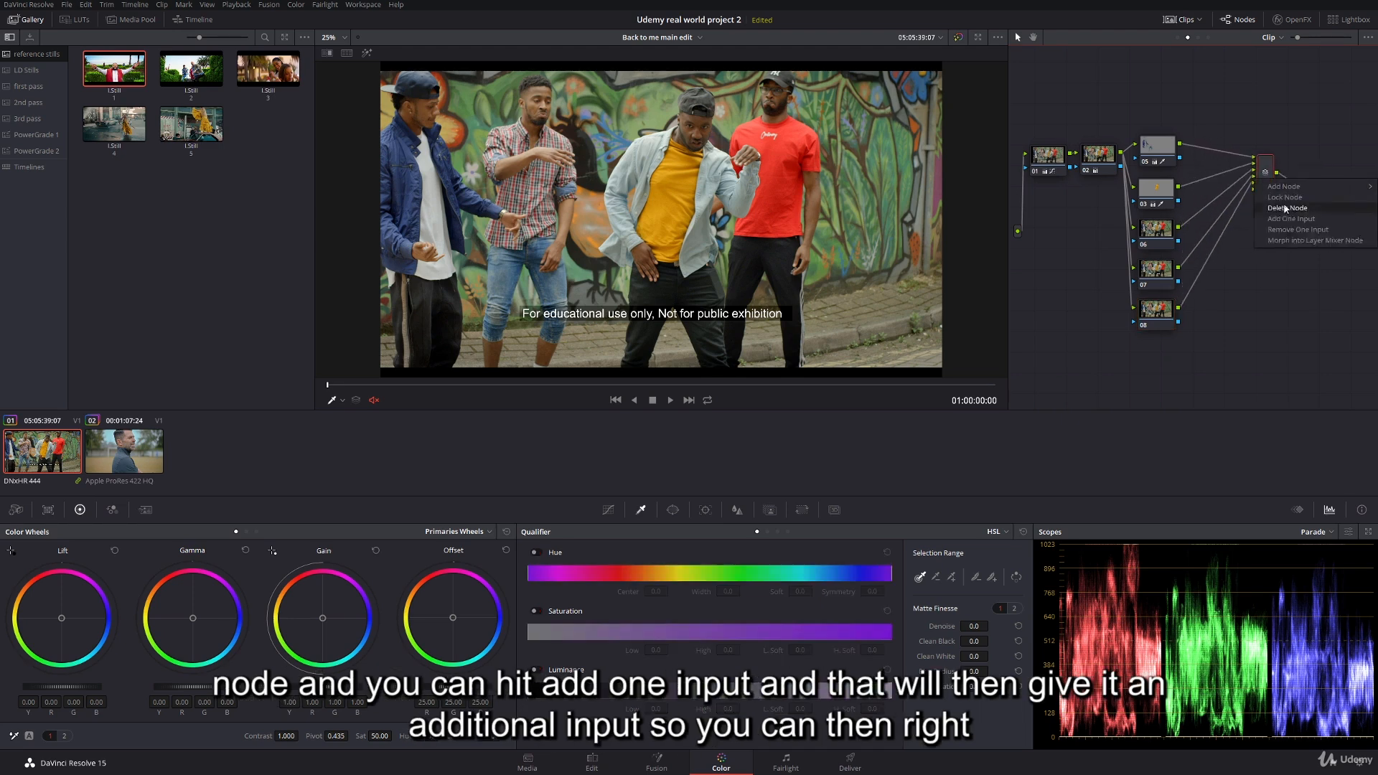
pyautogui.click(1290, 218)
# - Add a corrector node below the parallel stack and connect it manually between node 02 and the parallel mixer
pyautogui.rightClick(1224, 323)
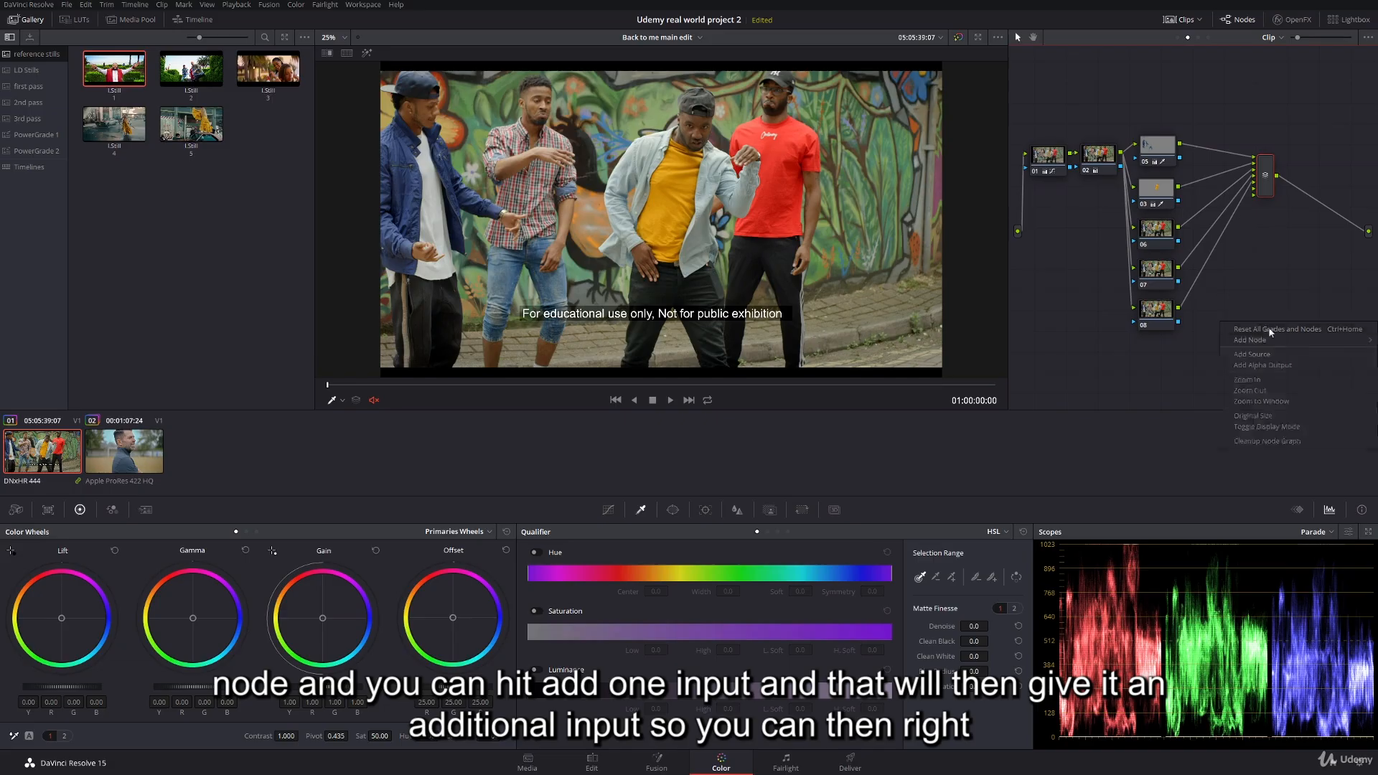
pyautogui.moveTo(1245, 338)
pyautogui.click(1204, 341)
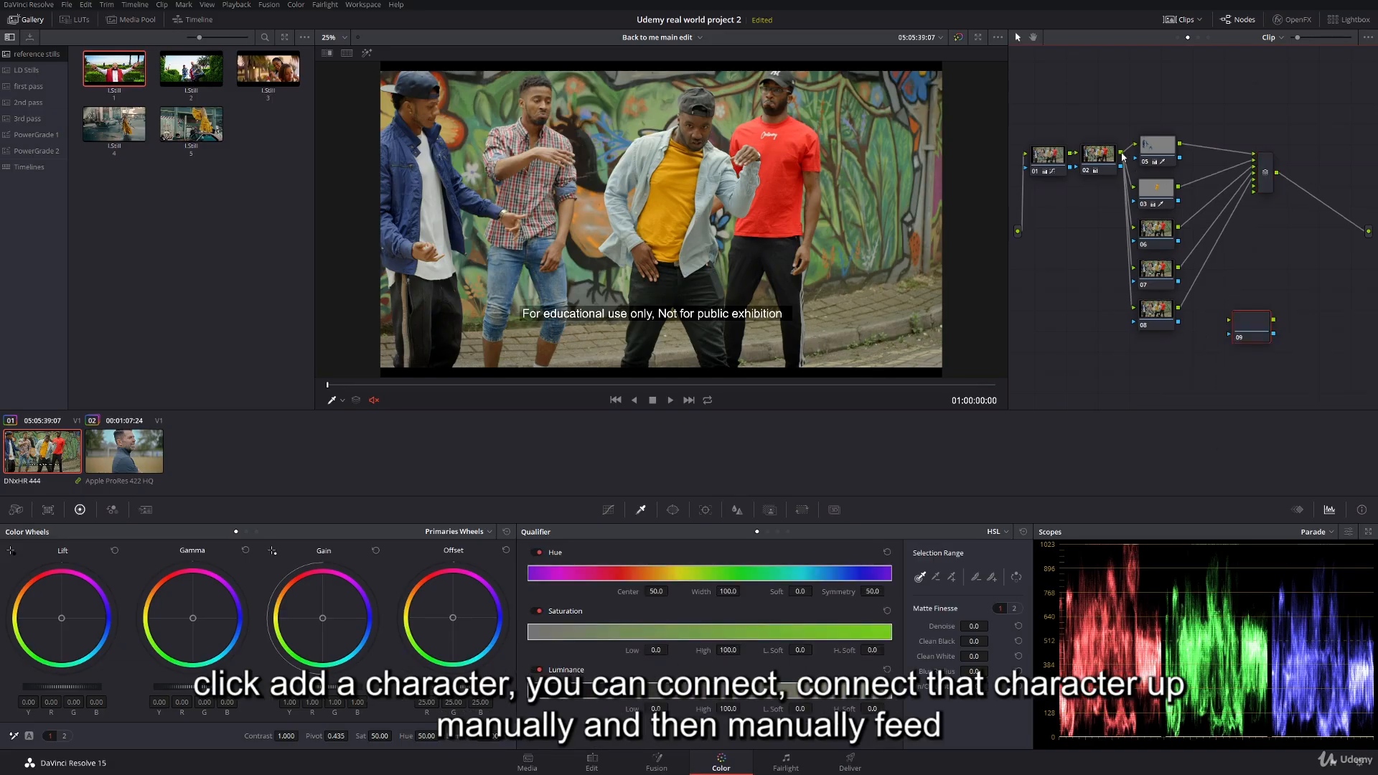
pyautogui.moveTo(1120, 152); pyautogui.dragTo(1266, 194)
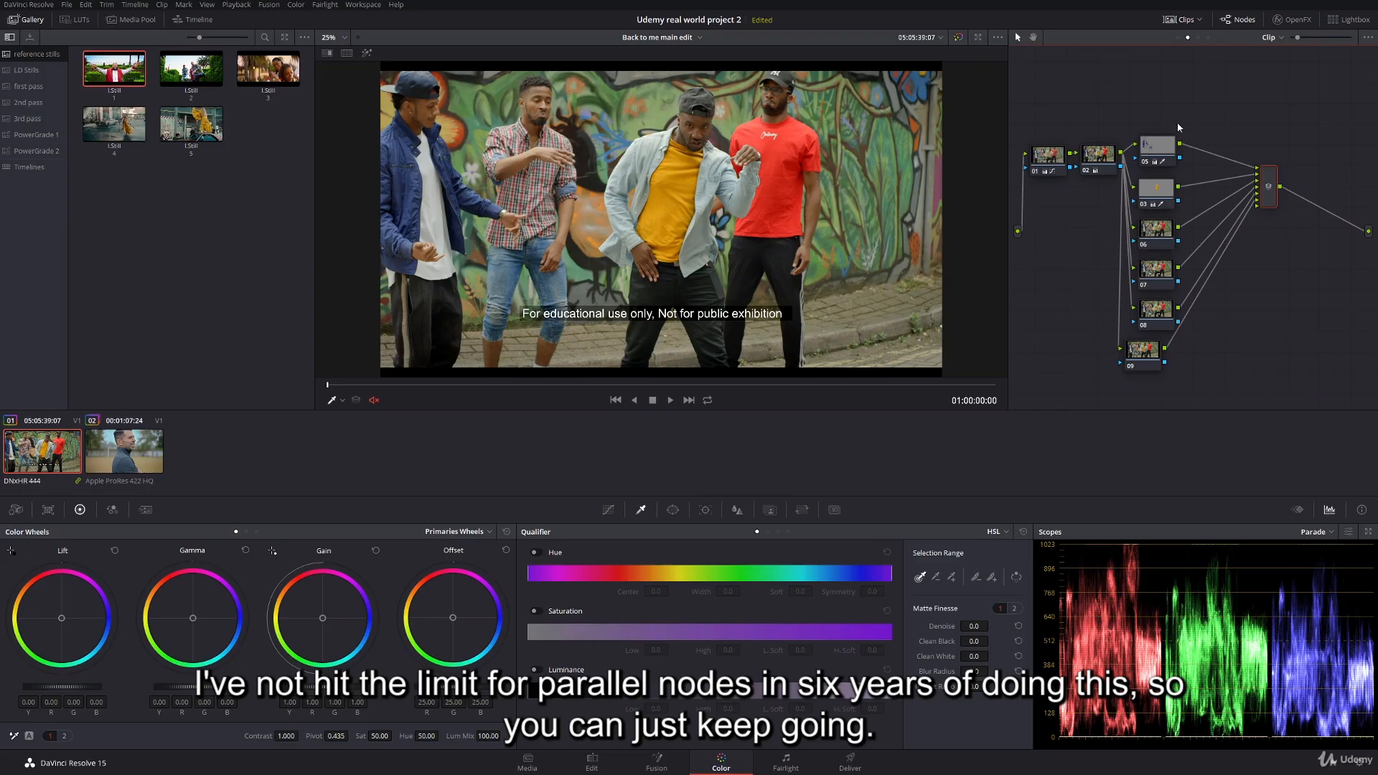
# - Undo the extra parallel nodes, mixer inputs and corrector node, and realign node 03 beneath node 05
pyautogui.hotkey('ctrl', 'z')
pyautogui.hotkey('ctrl', 'z')
pyautogui.hotkey('ctrl', 'z')
pyautogui.hotkey('ctrl', 'z')
pyautogui.hotkey('ctrl', 'z')
pyautogui.hotkey('ctrl', 'z')
pyautogui.hotkey('ctrl', 'z')
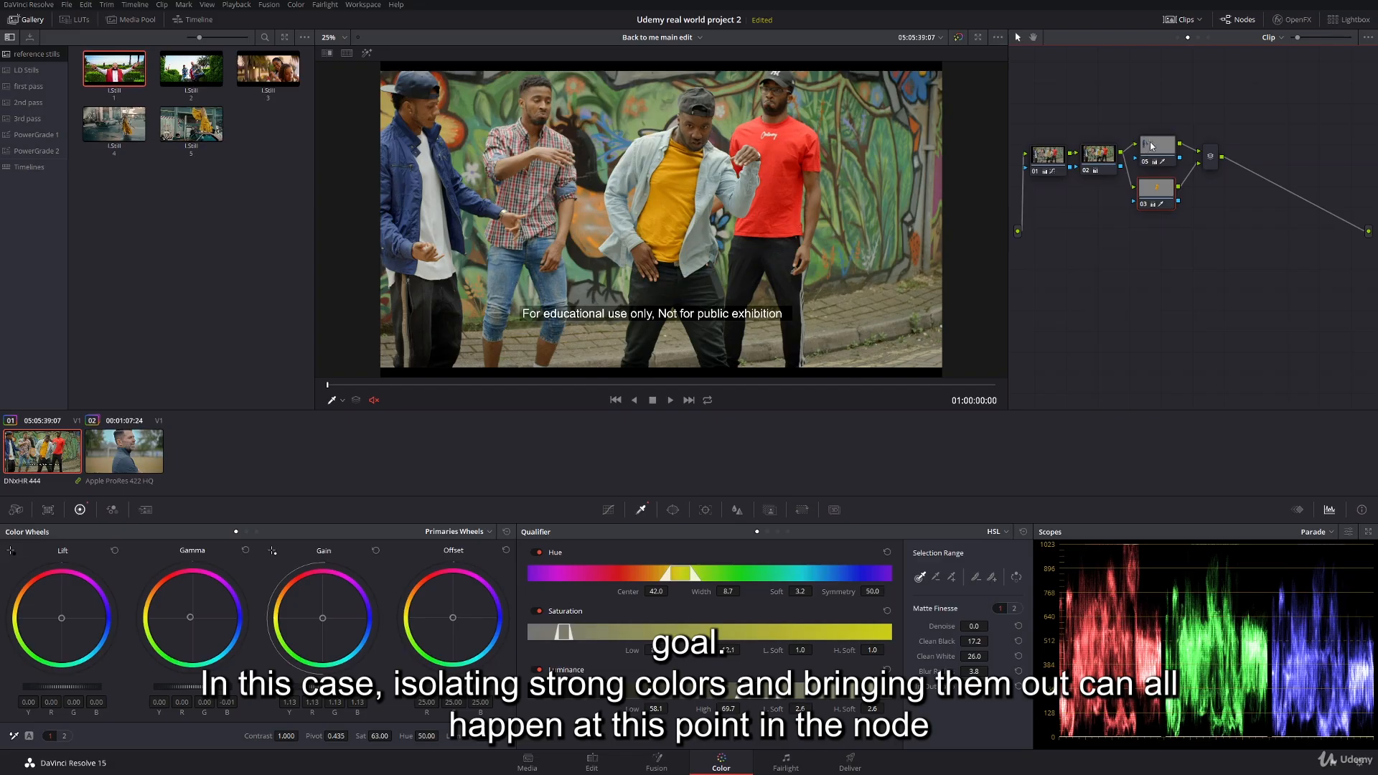
pyautogui.moveTo(1160, 191); pyautogui.dragTo(1163, 190)
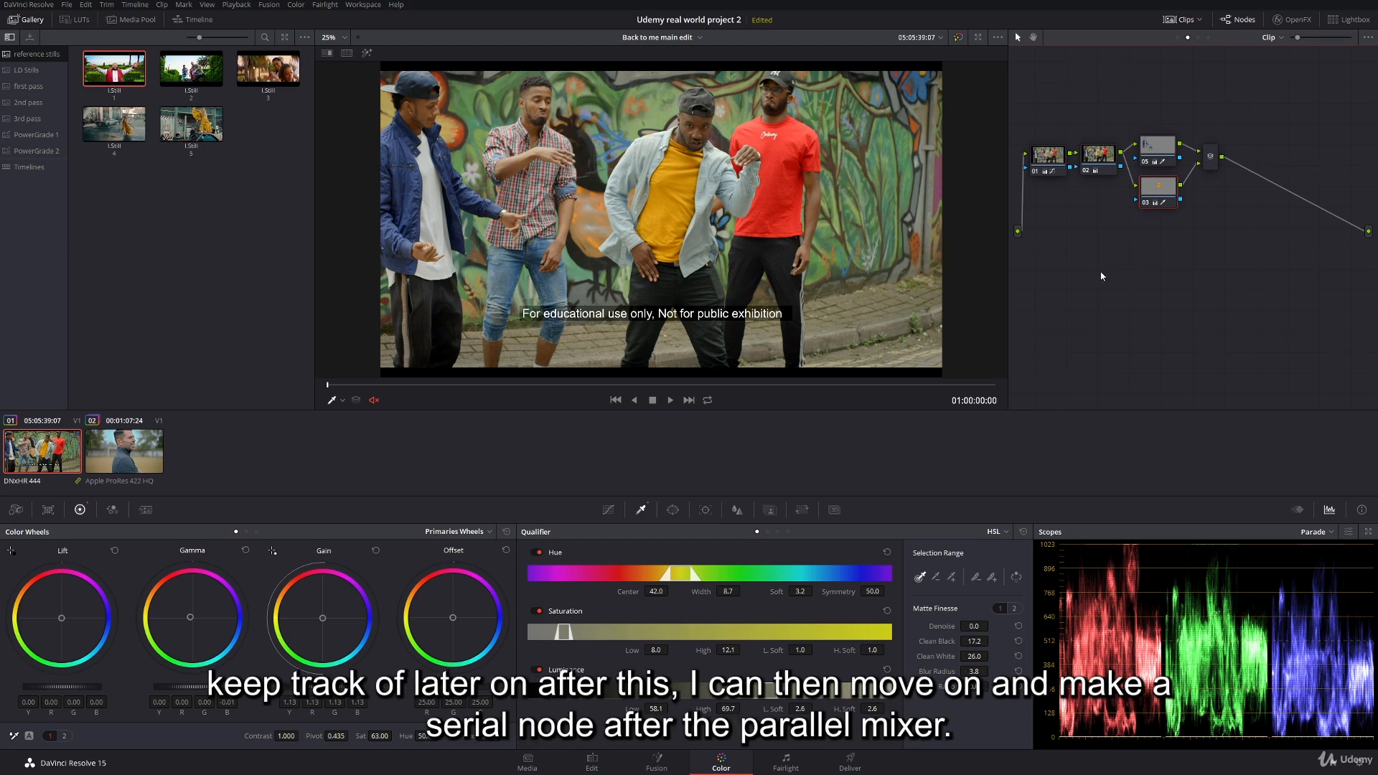
# - Add a serial node directly after the parallel mixer
pyautogui.click(1210, 156)
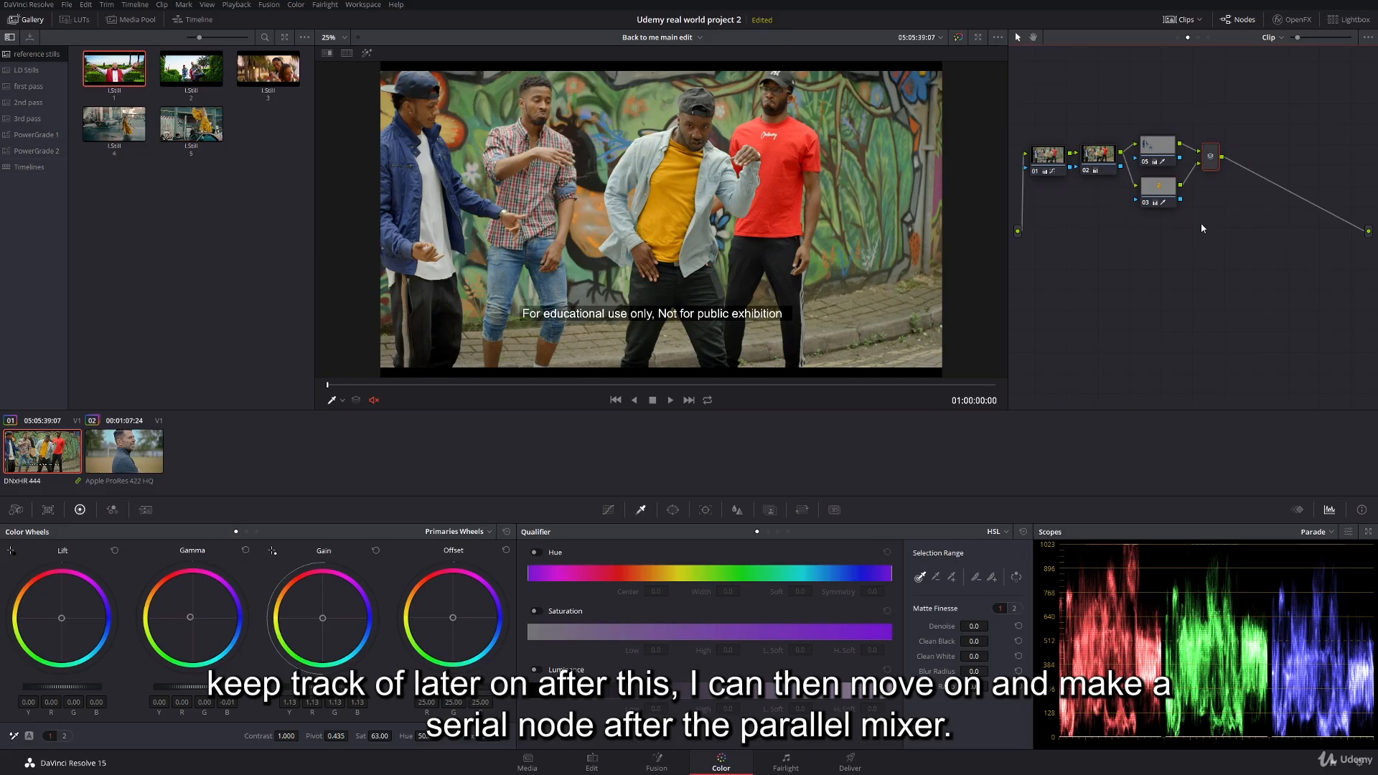
pyautogui.click(1169, 188)
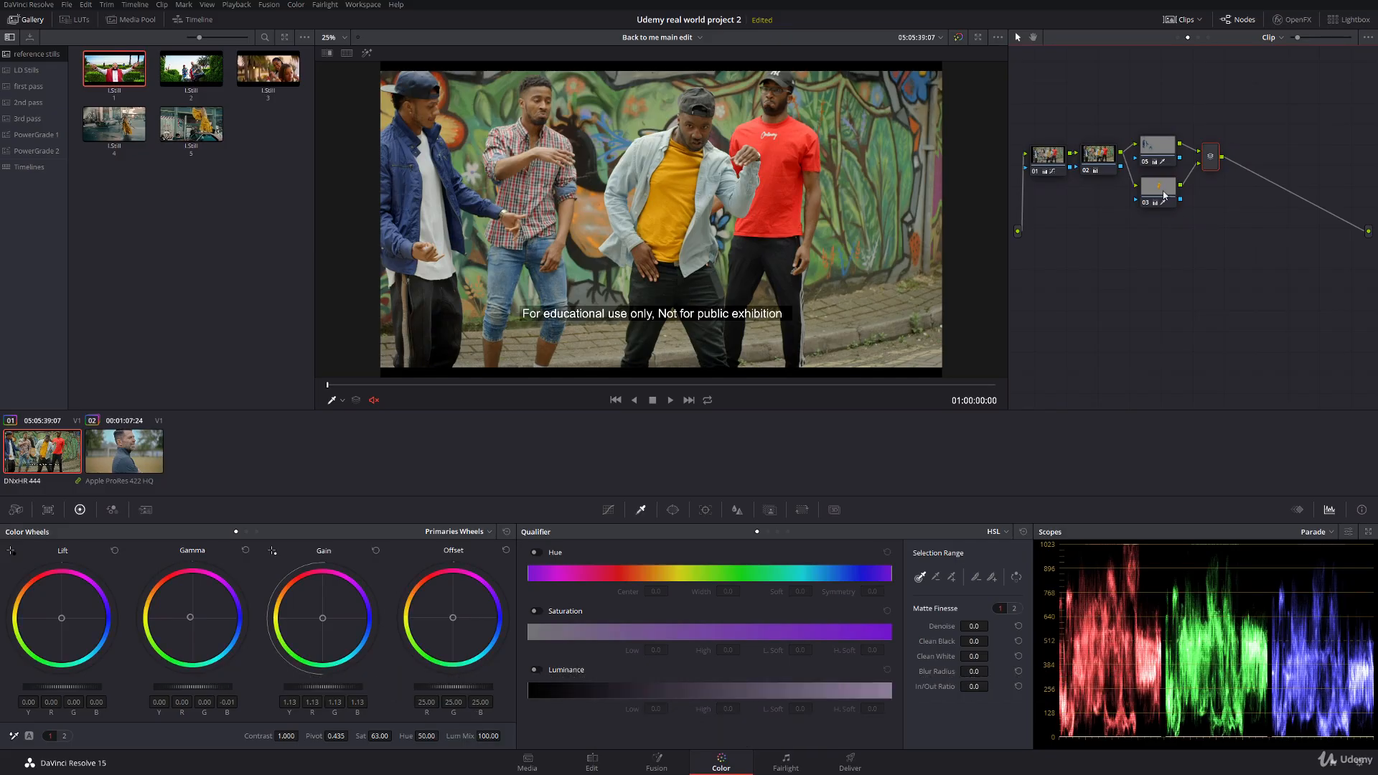
pyautogui.click(1213, 168)
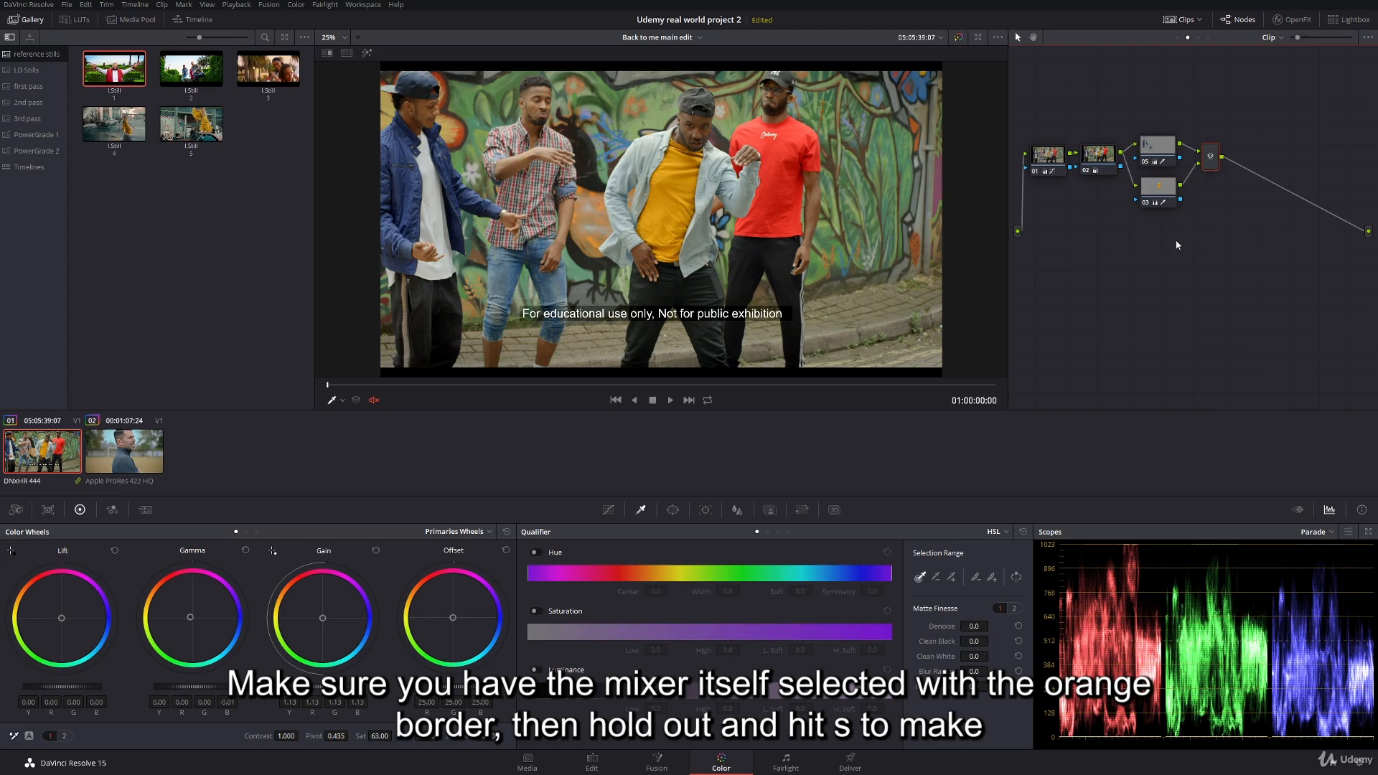
pyautogui.hotkey('alt', 's')
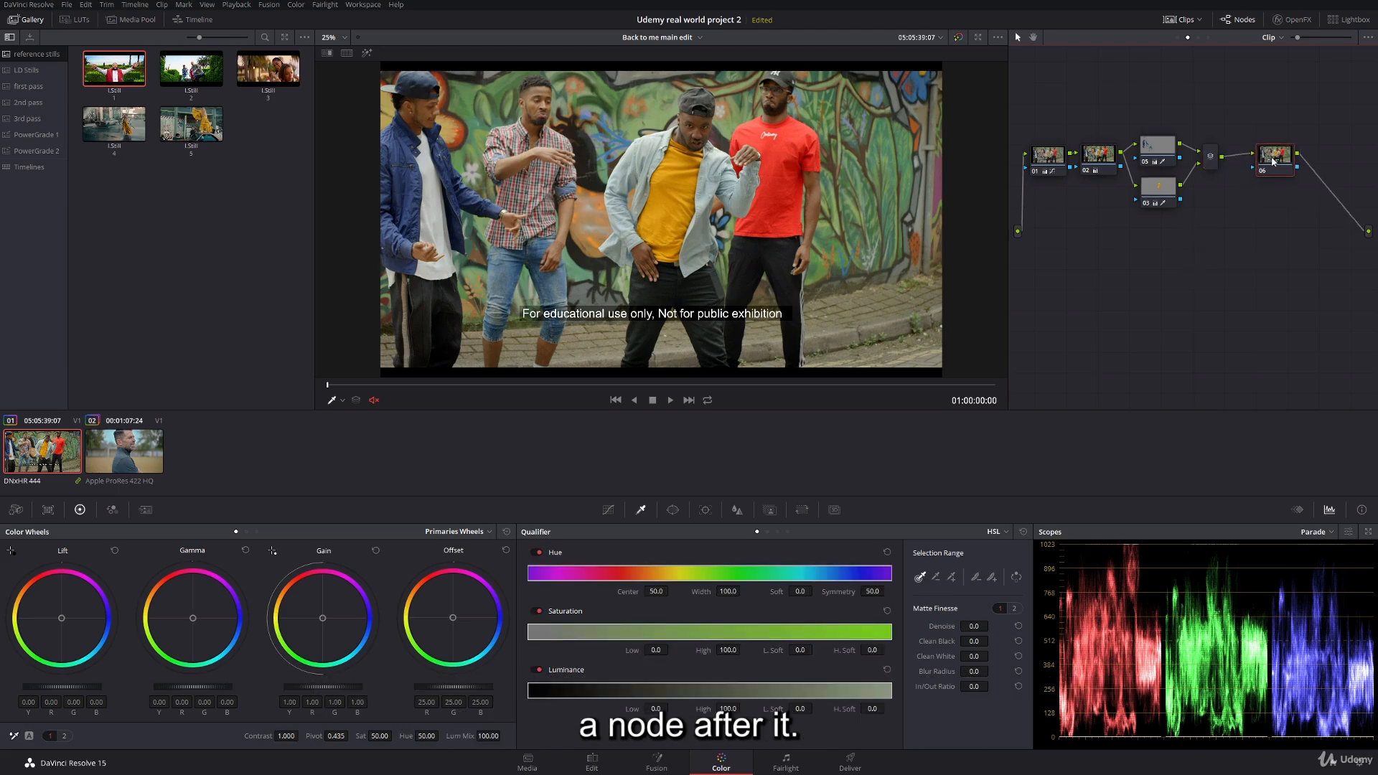
# - Add a serial node after parallel node 03, still feeding the mixer, and line both up beneath nodes 02 and 05
pyautogui.click(1156, 195)
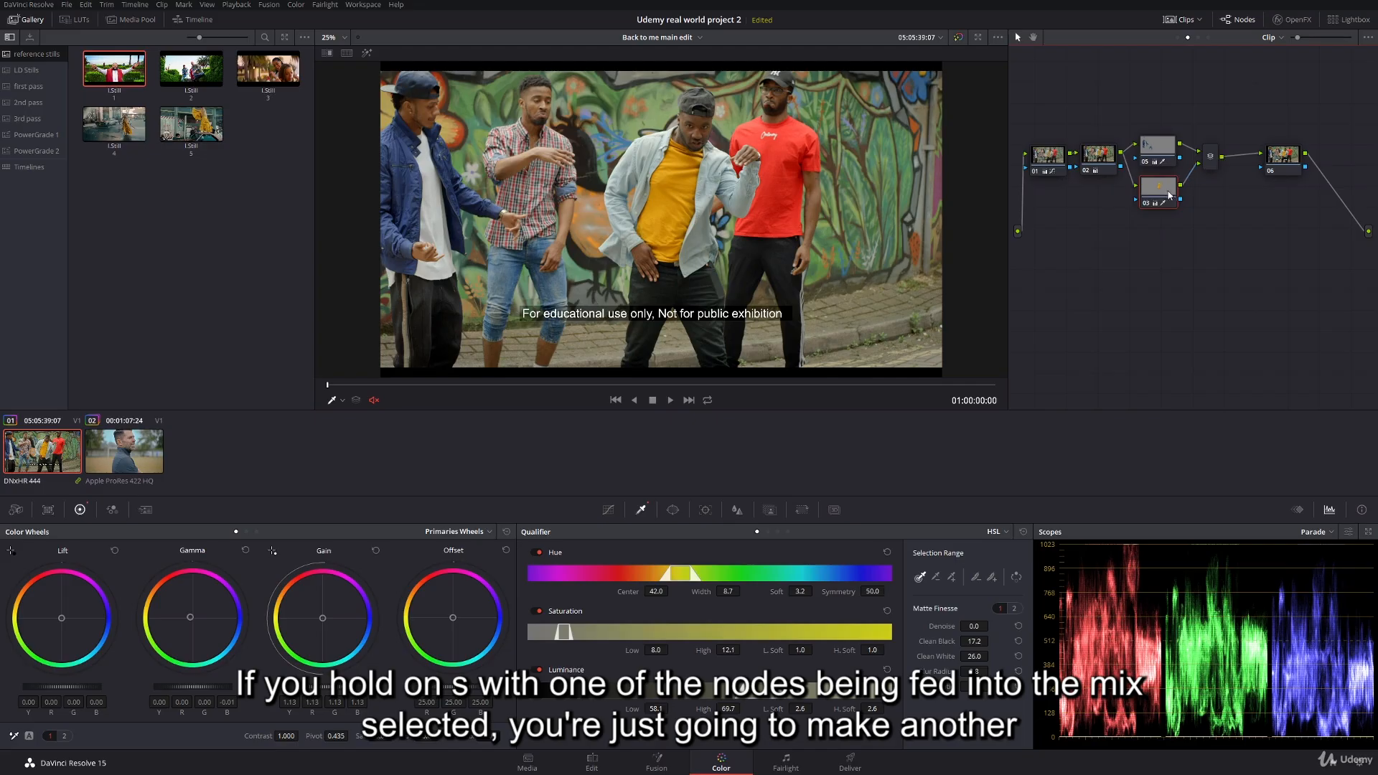
pyautogui.hotkey('alt', 's')
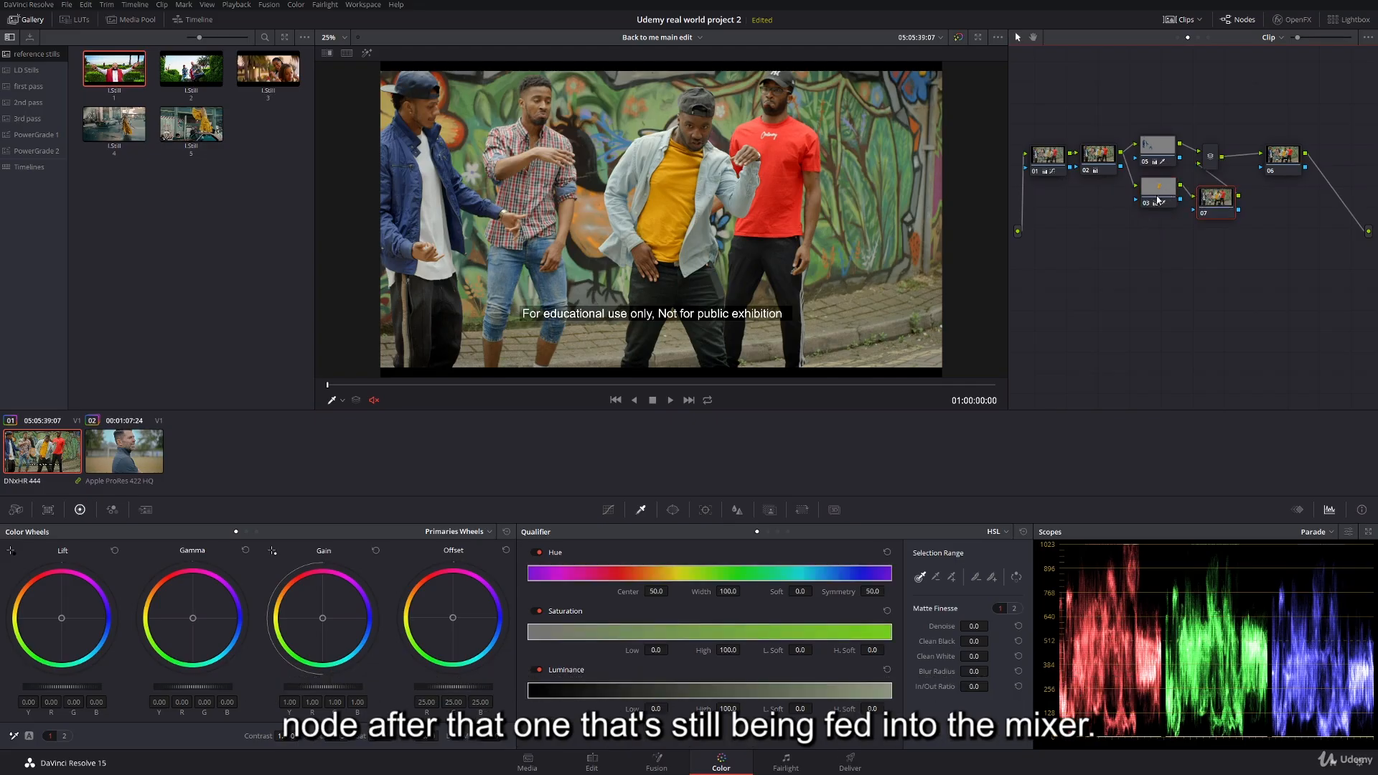
pyautogui.moveTo(1158, 191); pyautogui.dragTo(1093, 202)
pyautogui.moveTo(1201, 210); pyautogui.dragTo(1146, 208)
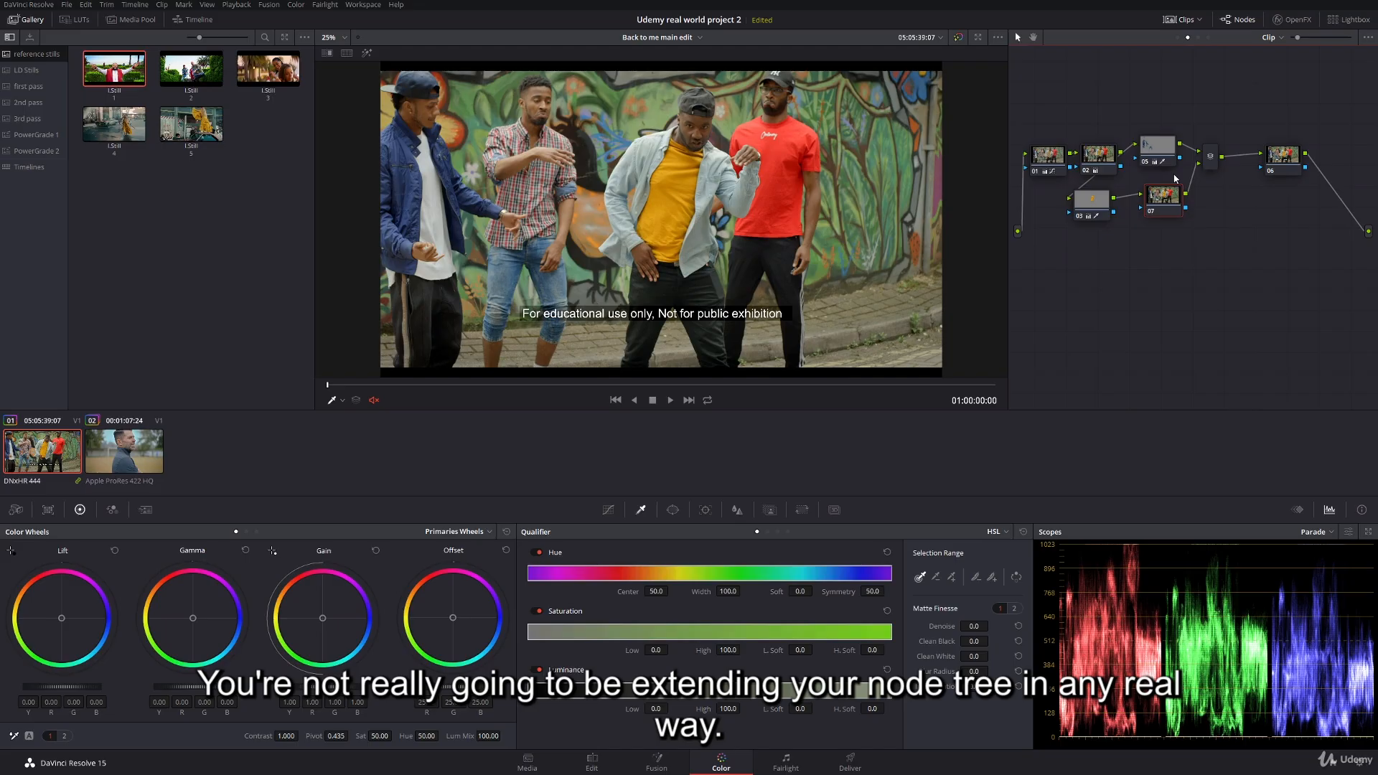
# - Select the parallel mixer and move serial node 06 slightly closer to it
pyautogui.click(1211, 152)
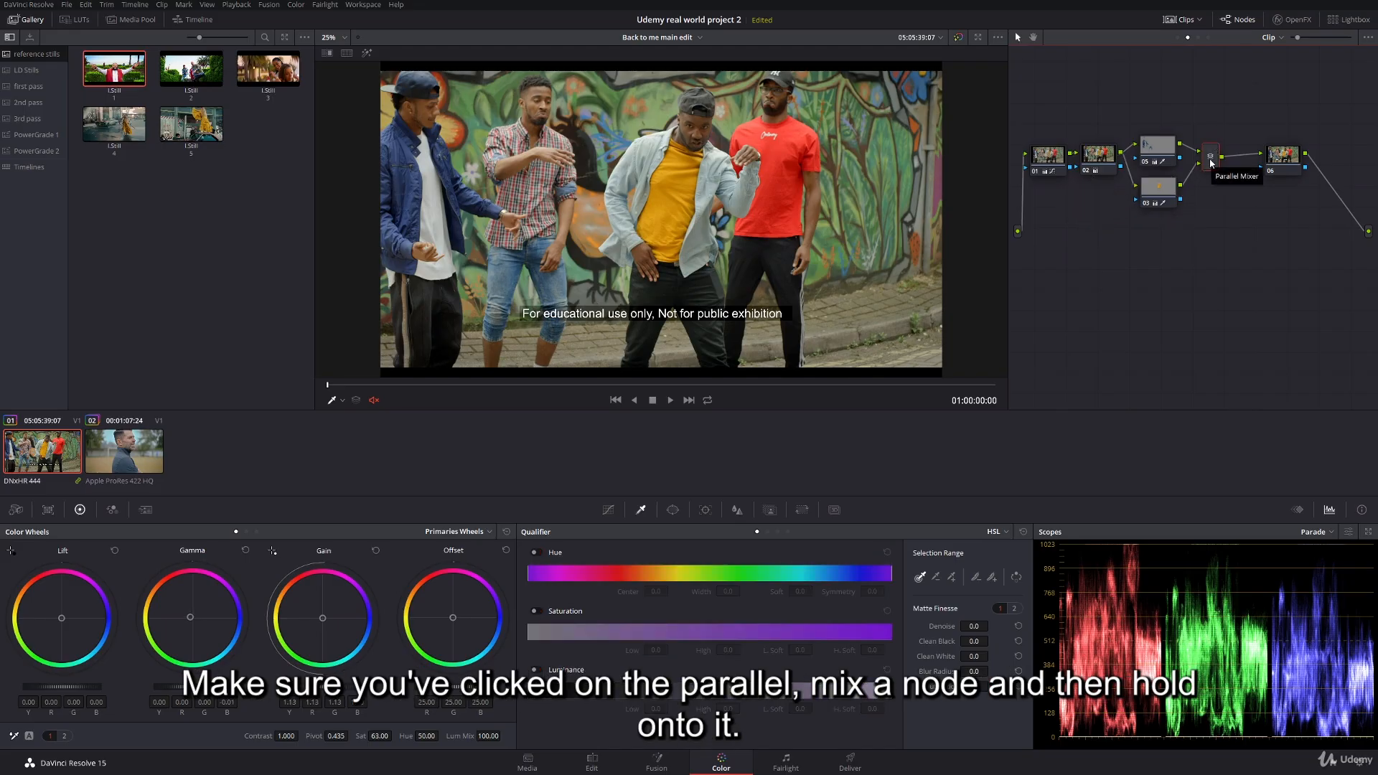
pyautogui.moveTo(1288, 159)
pyautogui.mouseDown()
pyautogui.moveTo(1260, 161)
pyautogui.moveTo(1274, 162)
pyautogui.mouseUp()
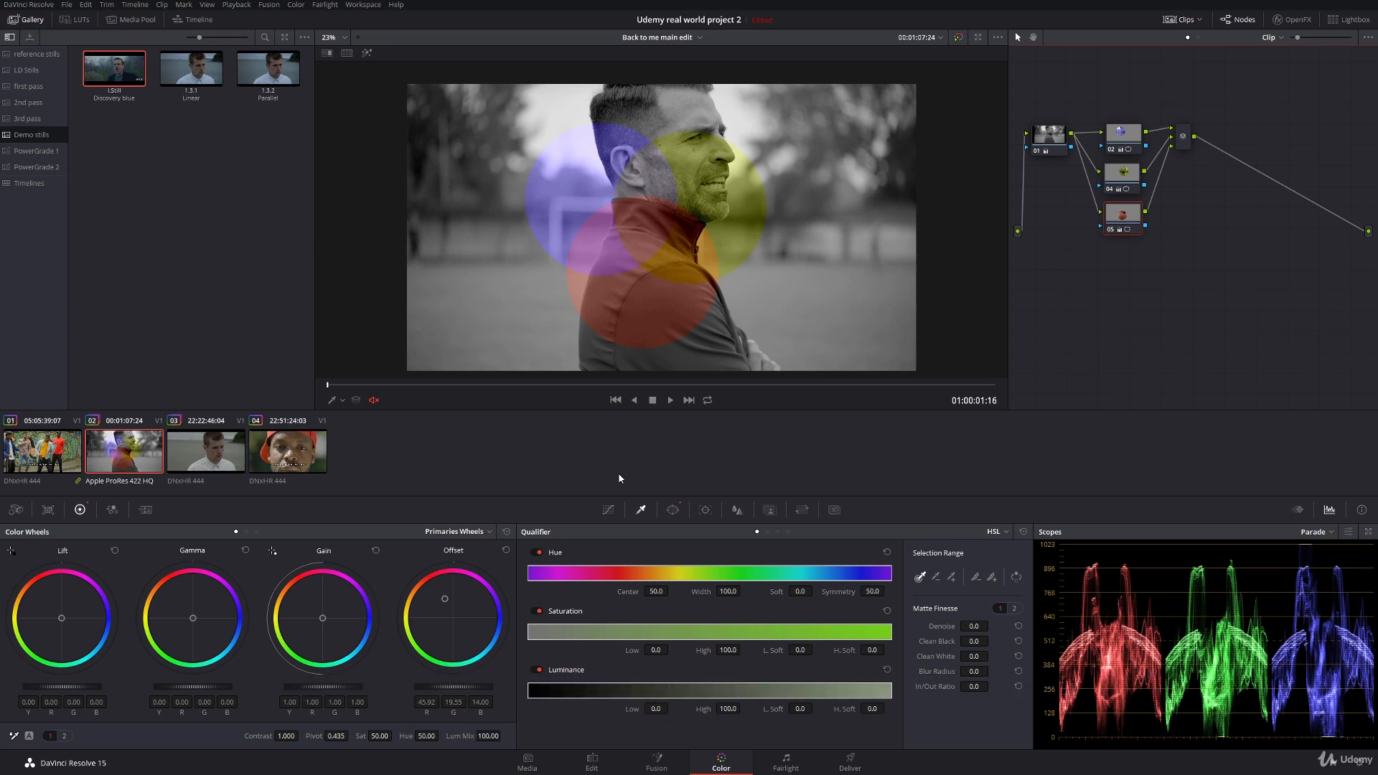
# - Compare the third clip with the Discovery blue still using a reference wipe across the frame, and turn the wipe off
pyautogui.click(222, 455)
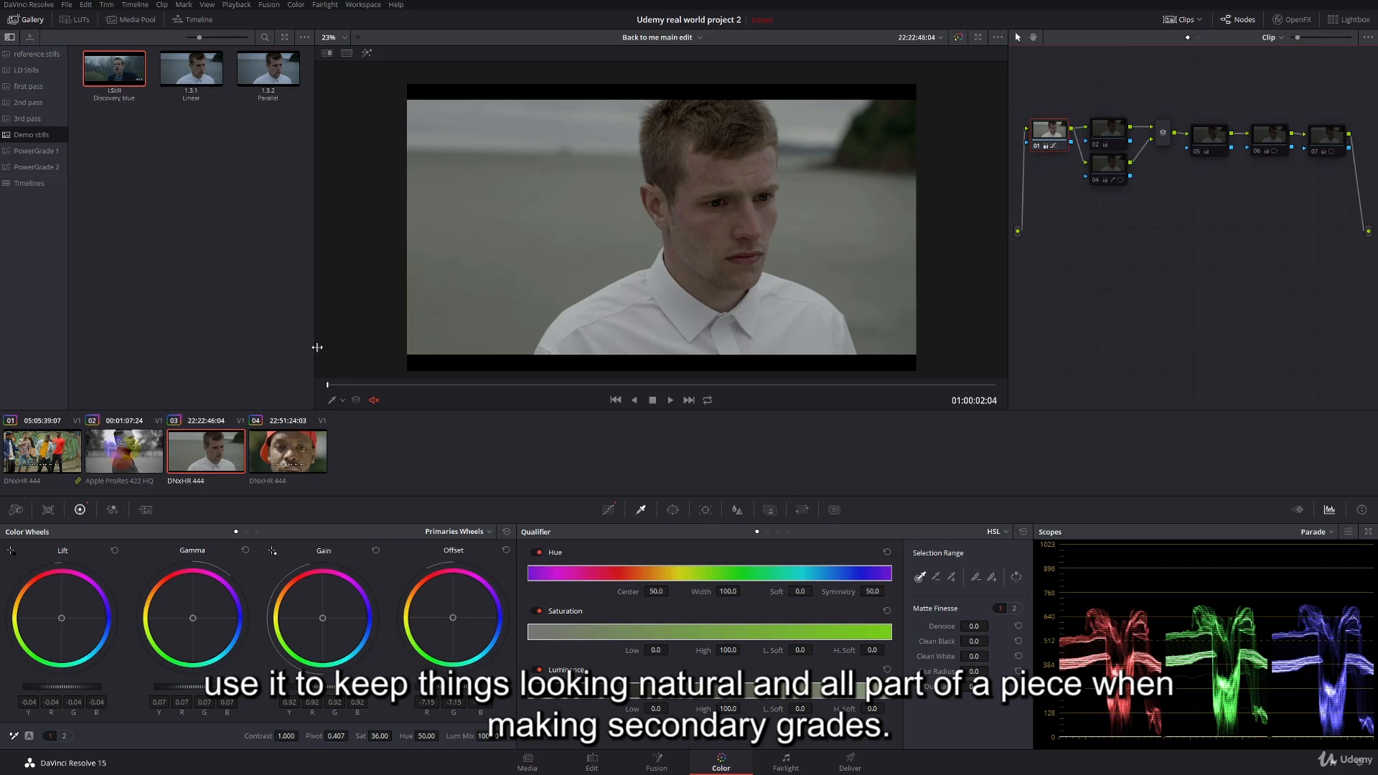
pyautogui.doubleClick(115, 81)
pyautogui.moveTo(787, 230); pyautogui.dragTo(481, 229)
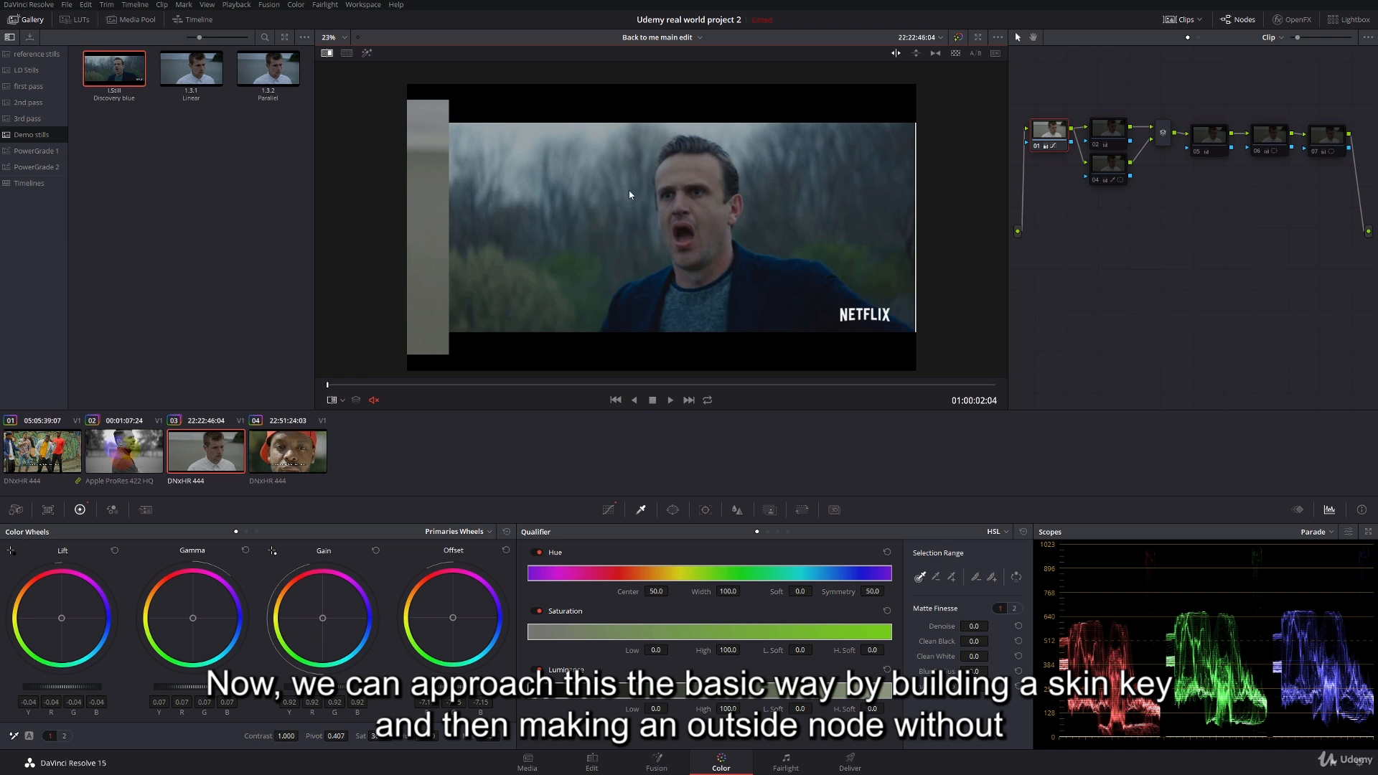
pyautogui.rightClick(666, 184)
pyautogui.click(716, 259)
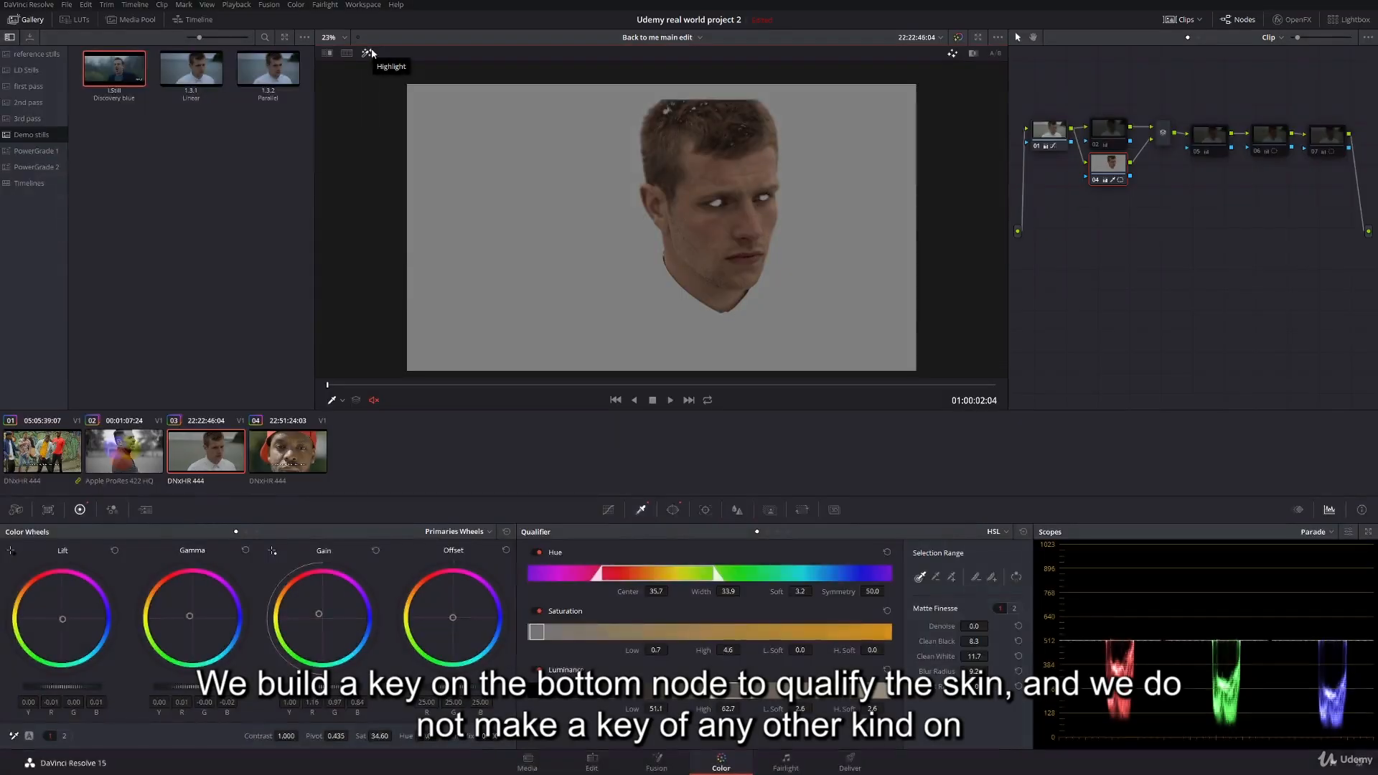
# - Turn off the skin key highlight and enable cooling node 02 and skin node 04 in the parallel stack
pyautogui.click(368, 54)
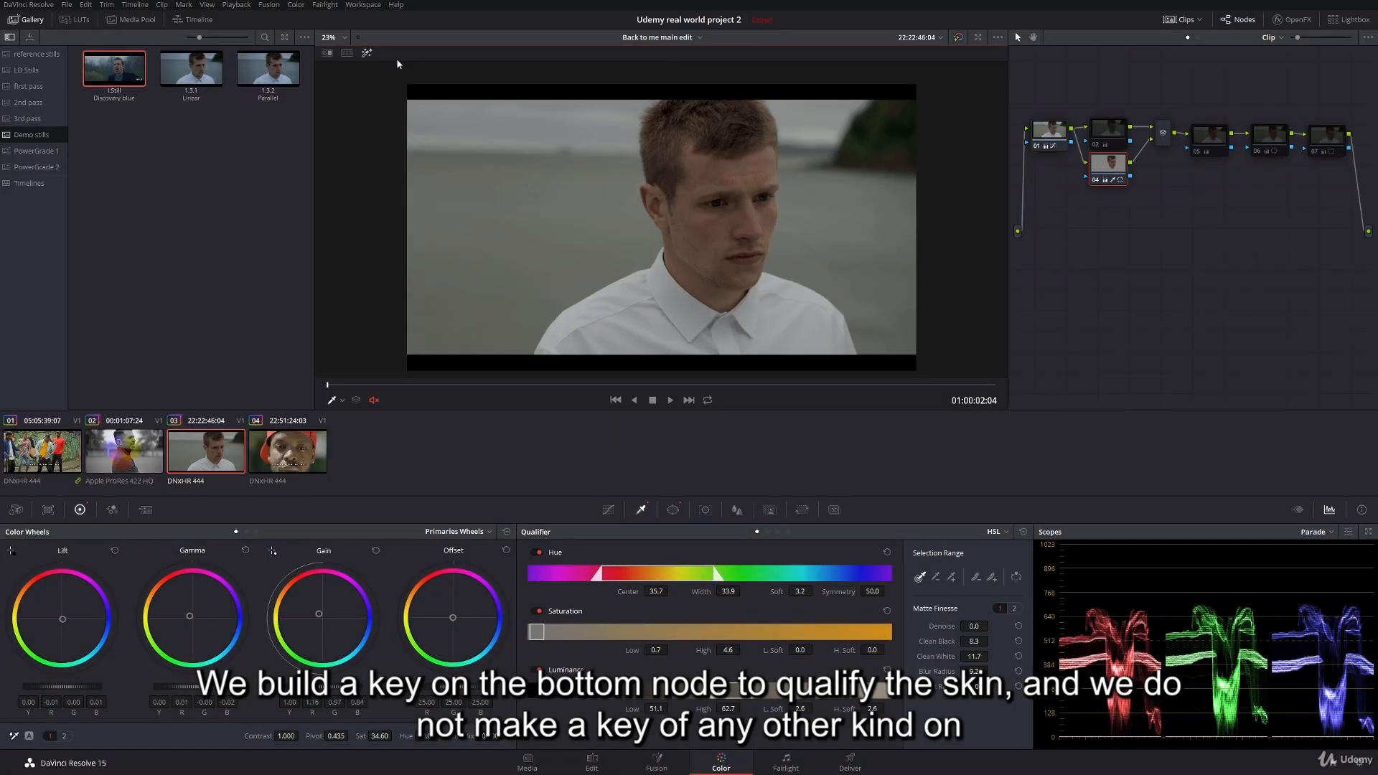
pyautogui.click(1110, 141)
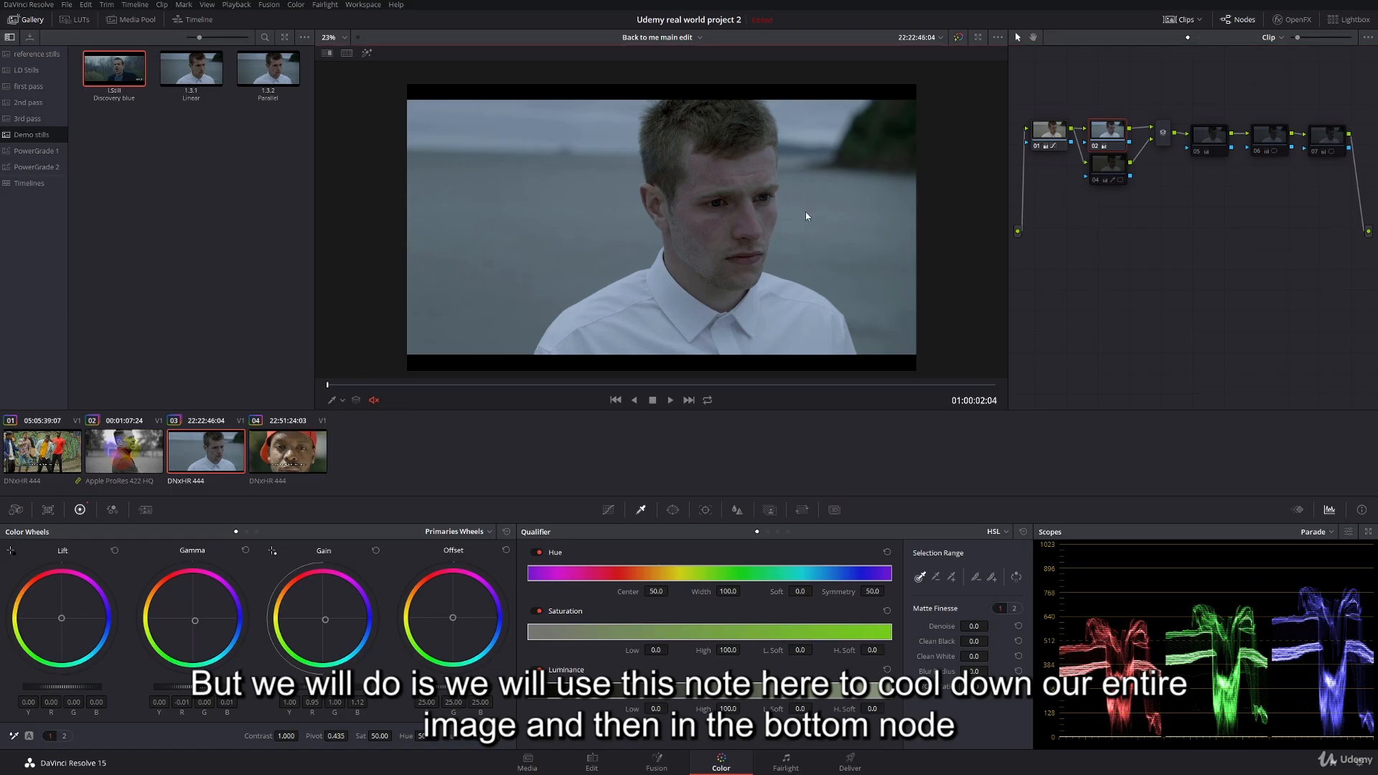
pyautogui.click(1096, 185)
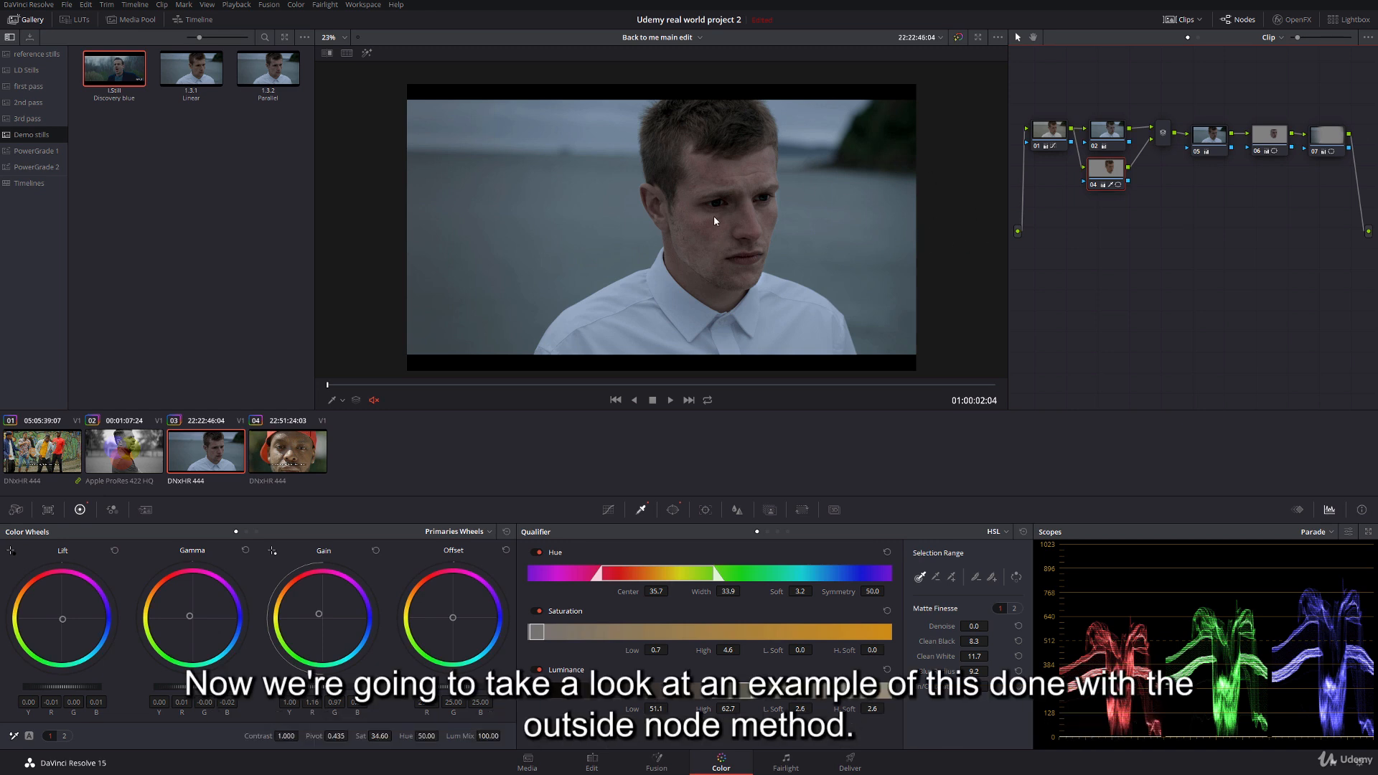
# - Compare the parallel grade's skin tones with the Linear still in an enlarged, zoomed viewer, and restore the normal layout
pyautogui.doubleClick(204, 75)
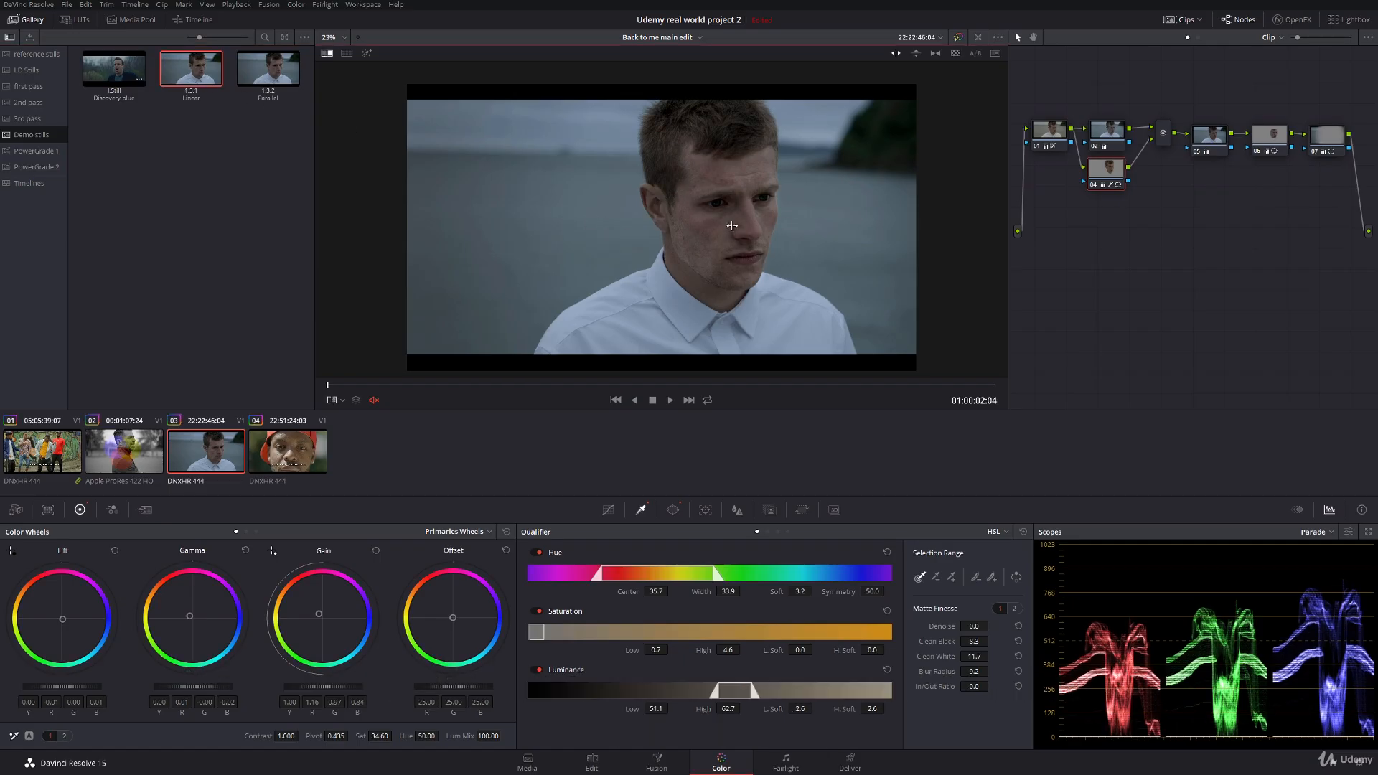
pyautogui.scroll(1, 712, 217)
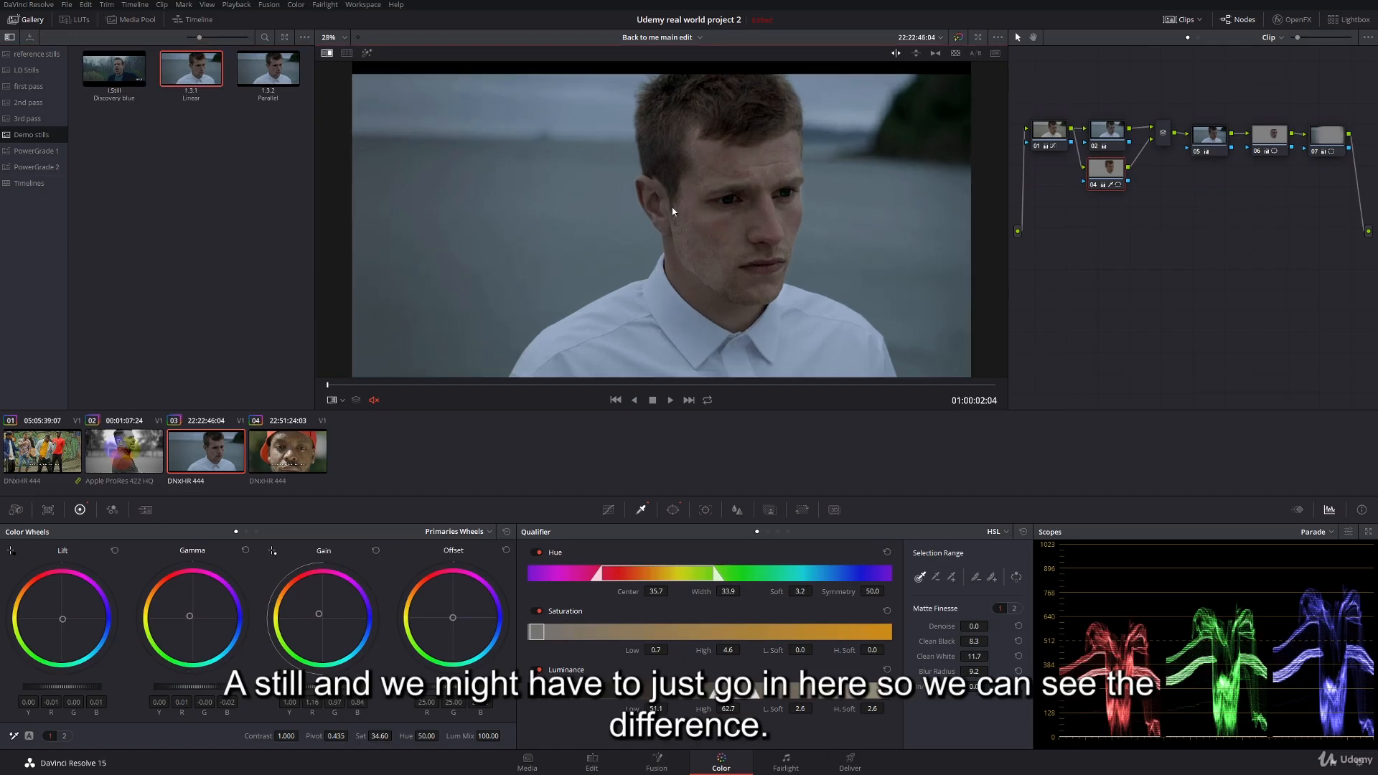
pyautogui.hotkey('alt', 'f')
pyautogui.scroll(4, 721, 279)
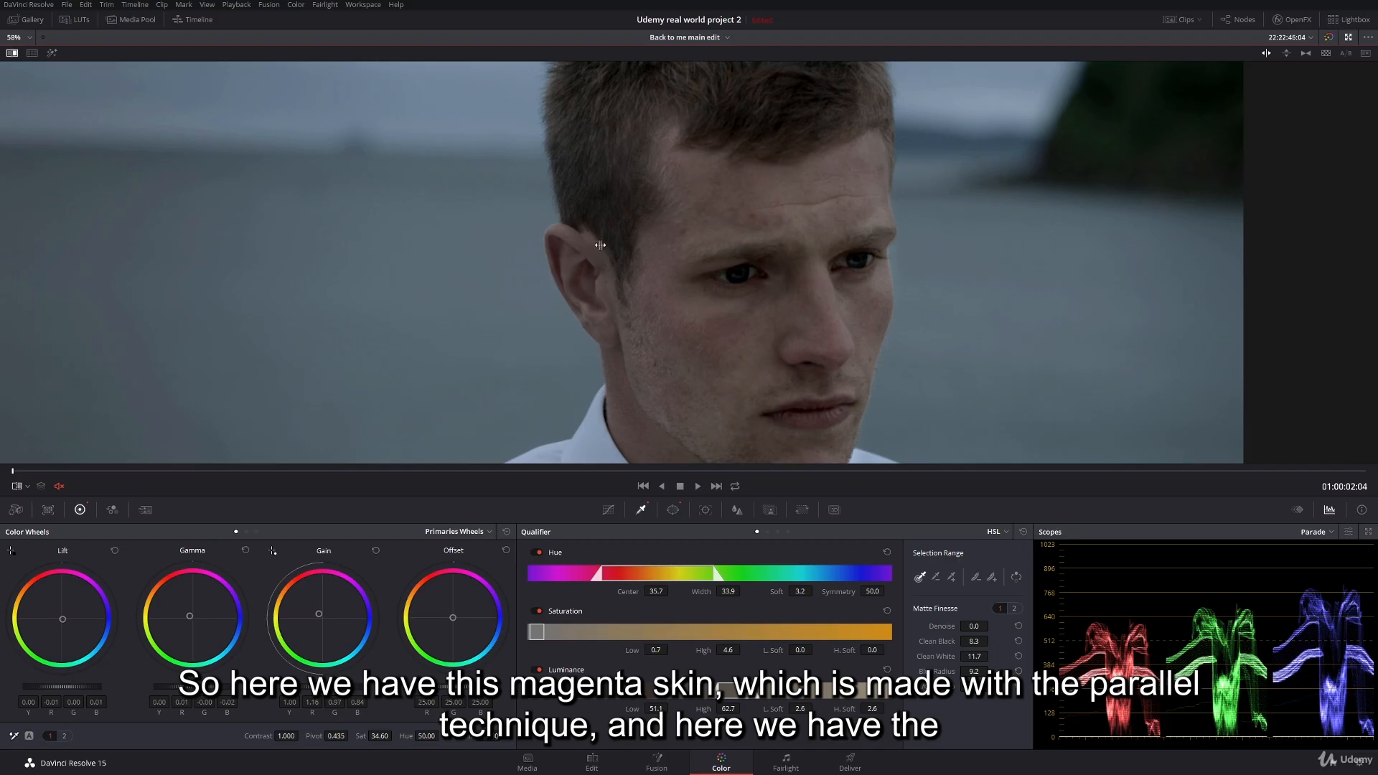
pyautogui.scroll(-4, 508, 225)
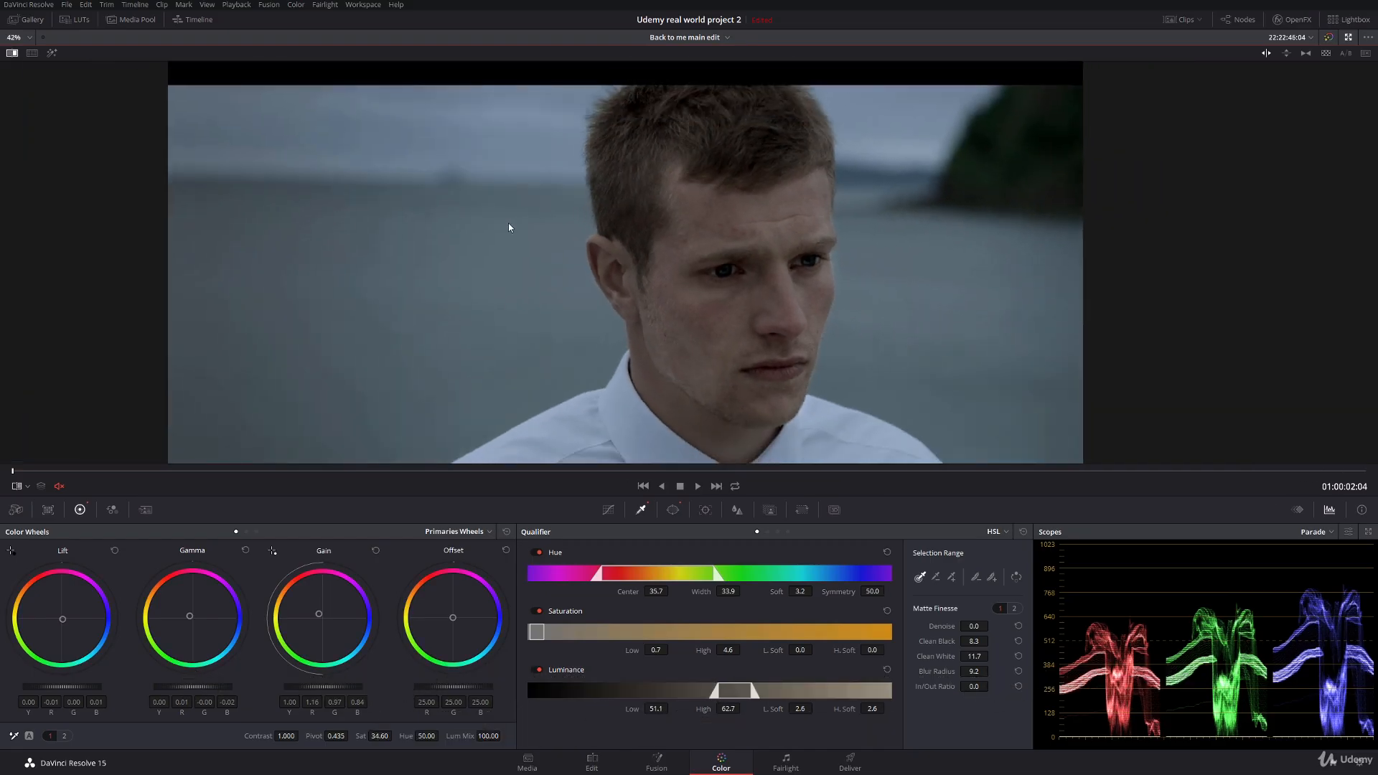
pyautogui.scroll(-2, 508, 228)
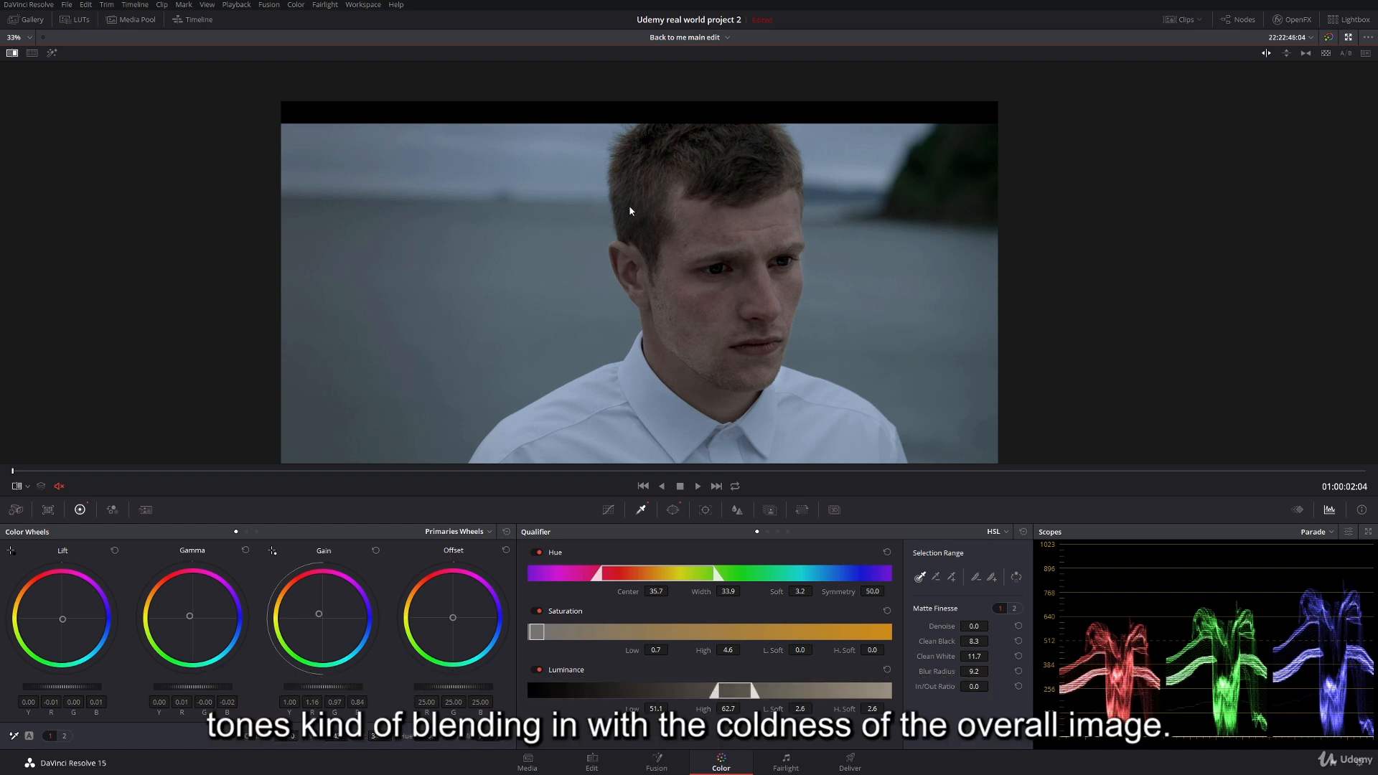
pyautogui.hotkey('alt', 'f')
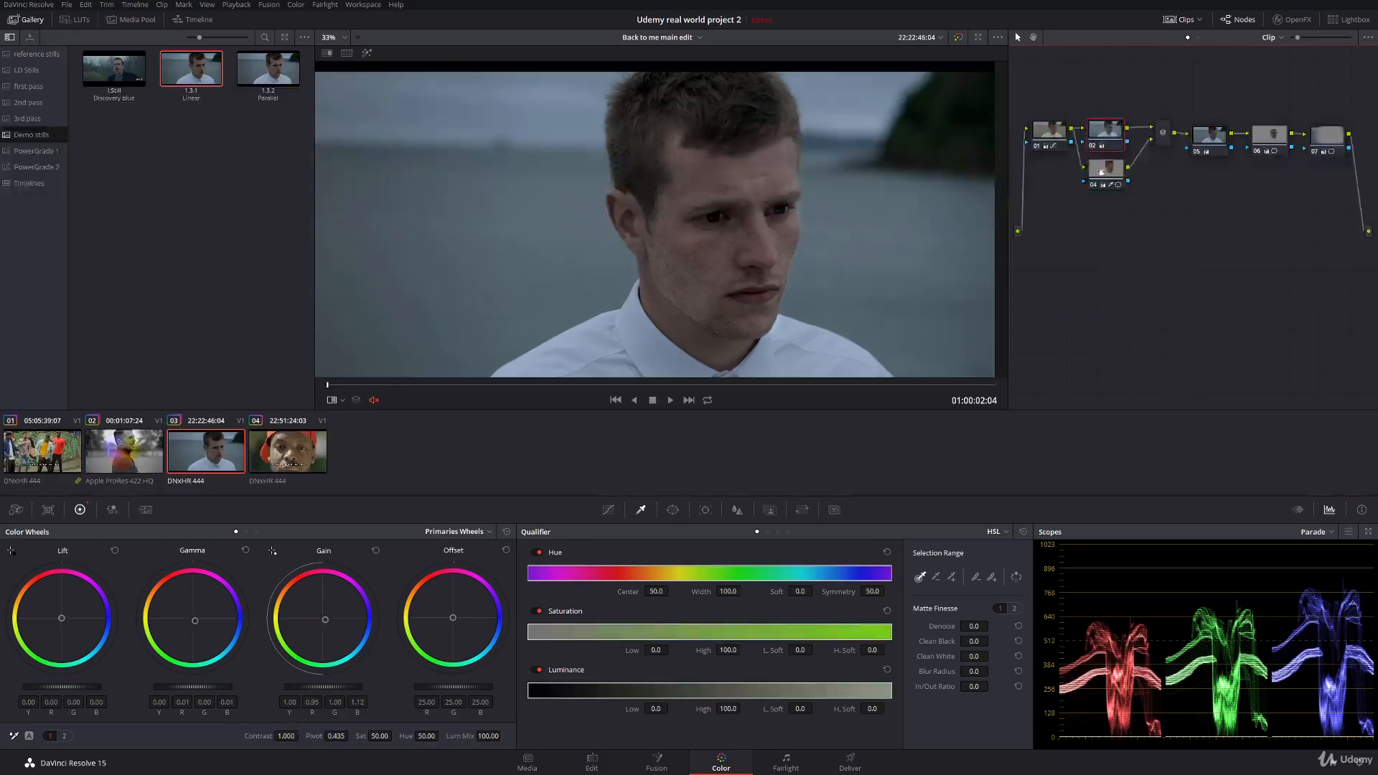
# - Tidy the node graph by repositioning the parallel mixer and serial nodes 05, 06 and 07 closer together
pyautogui.click(1153, 135)
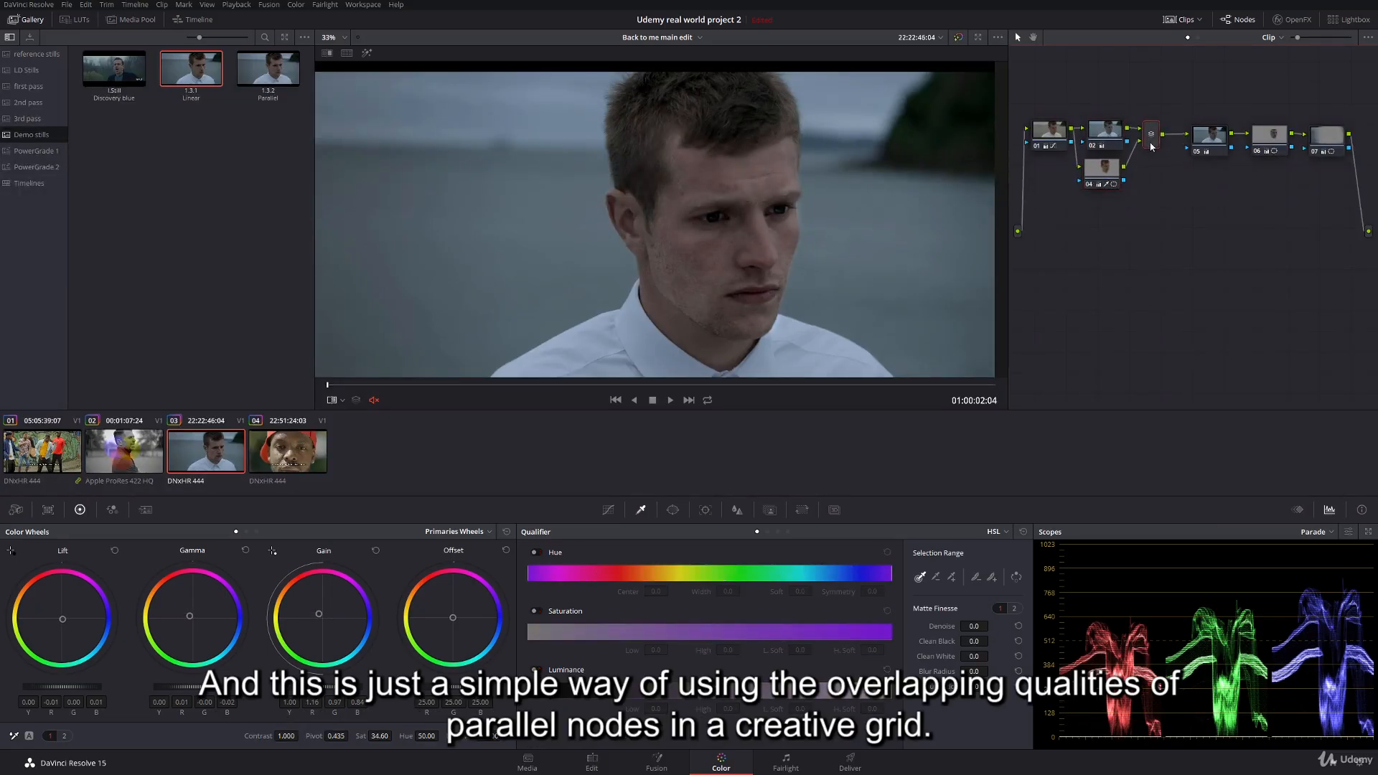
pyautogui.moveTo(1213, 140); pyautogui.dragTo(1264, 144)
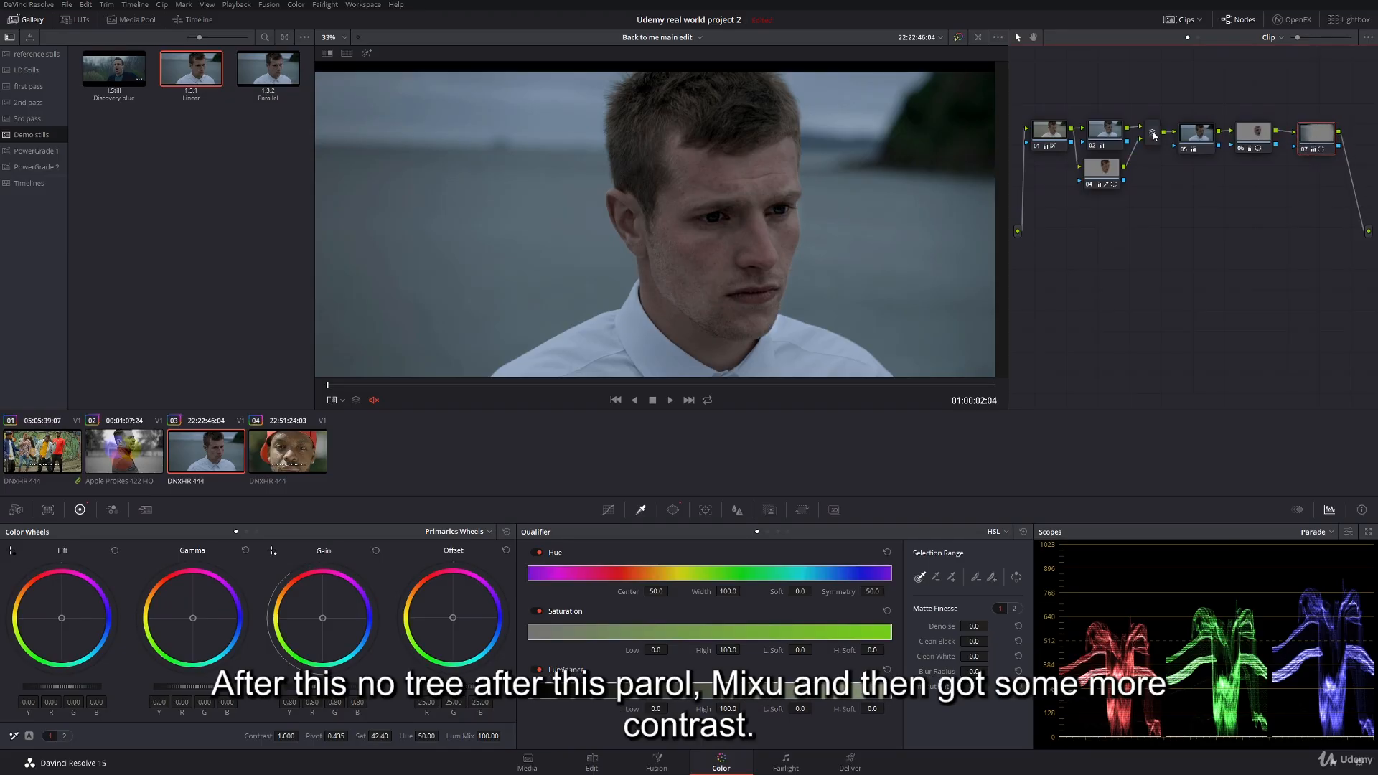
# - Toggle contrast node 05 and face vignette node 06 off and on to examine their effects
pyautogui.click(1183, 149)
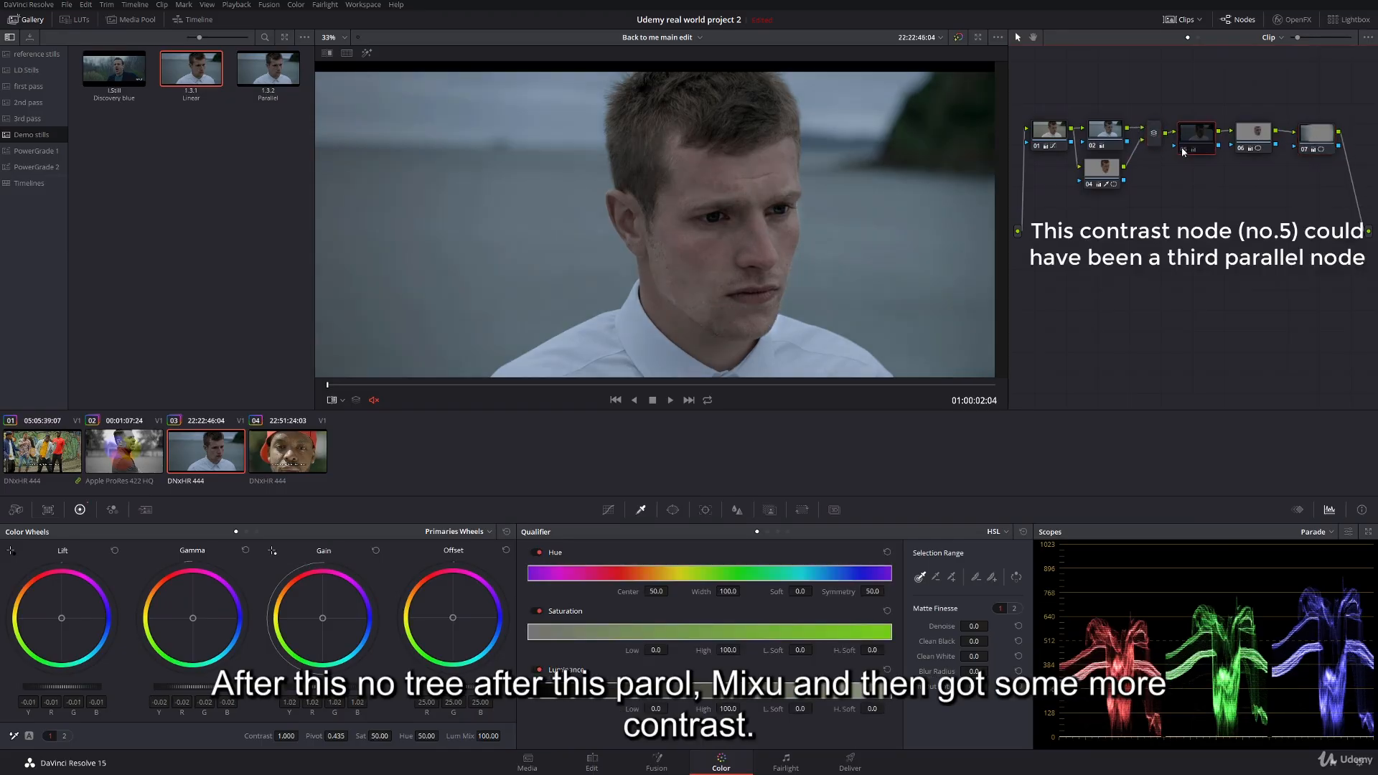
pyautogui.click(1239, 148)
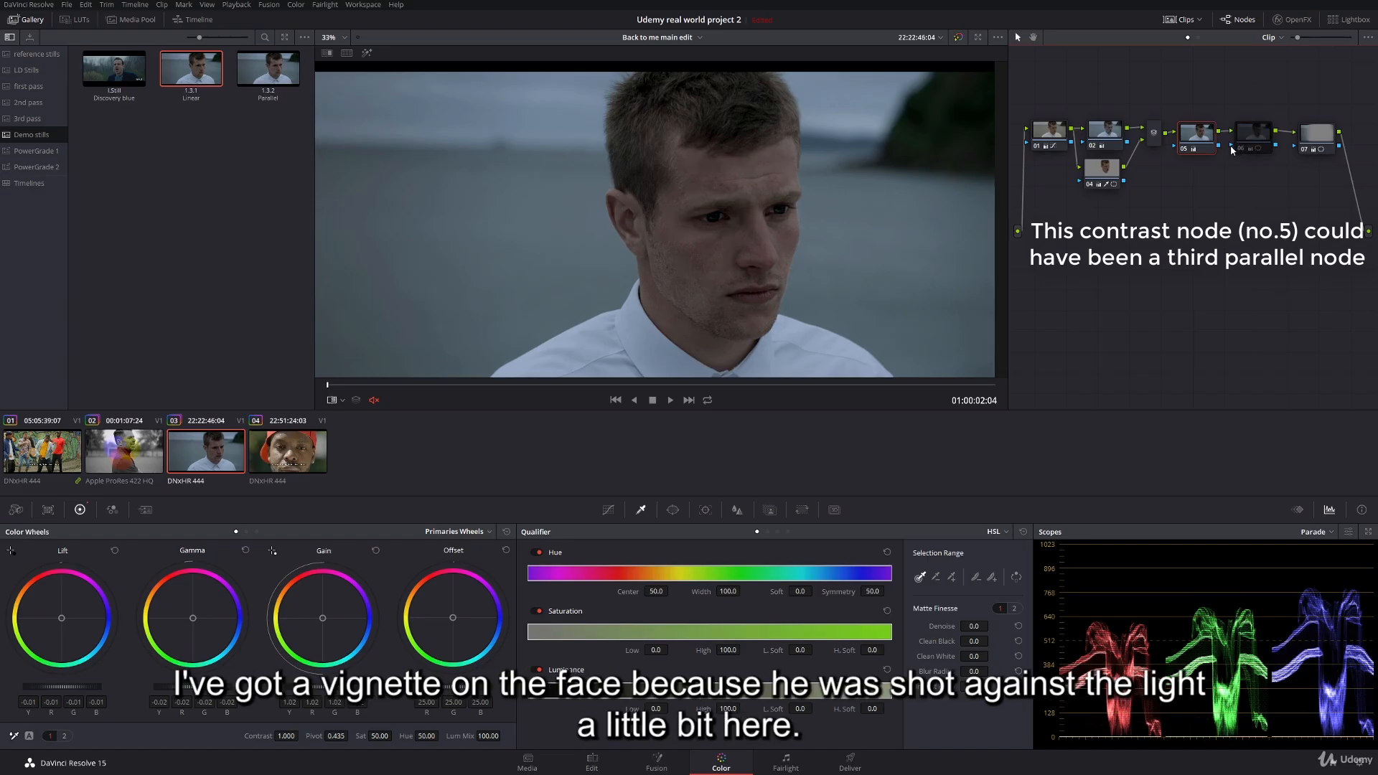
pyautogui.click(1240, 148)
pyautogui.click(1241, 150)
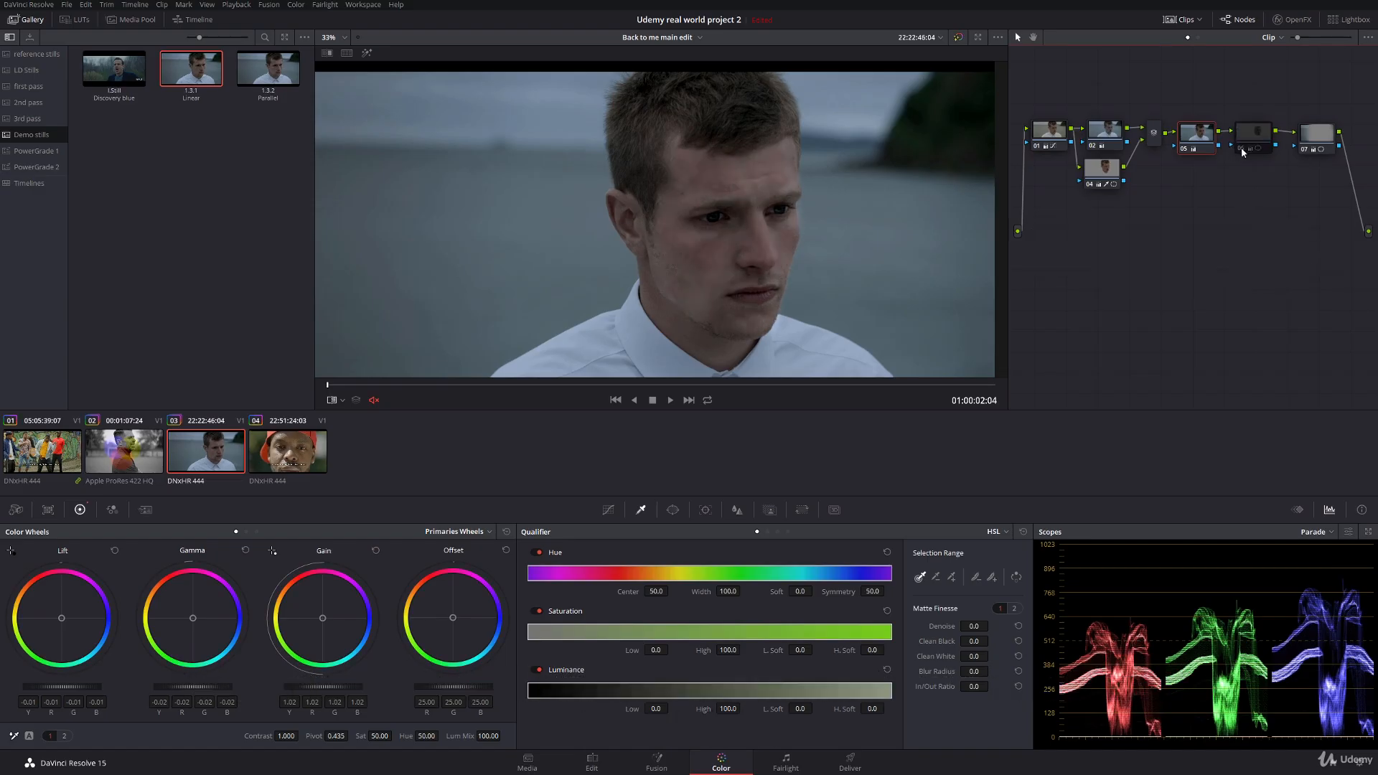
pyautogui.click(1242, 149)
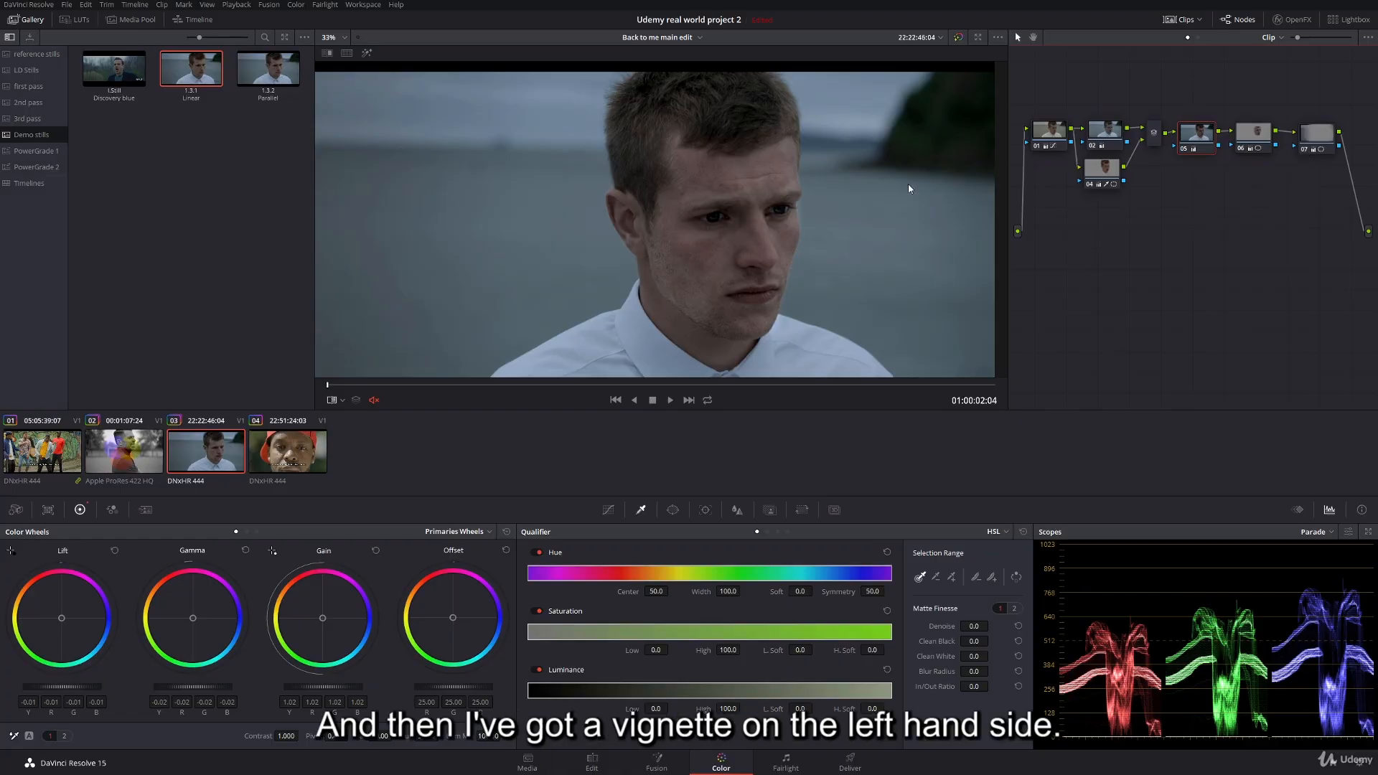
# - Toggle side vignette node 07 off and on with the whole frame in view to examine its effect
pyautogui.scroll(-2, 745, 202)
pyautogui.click(1303, 149)
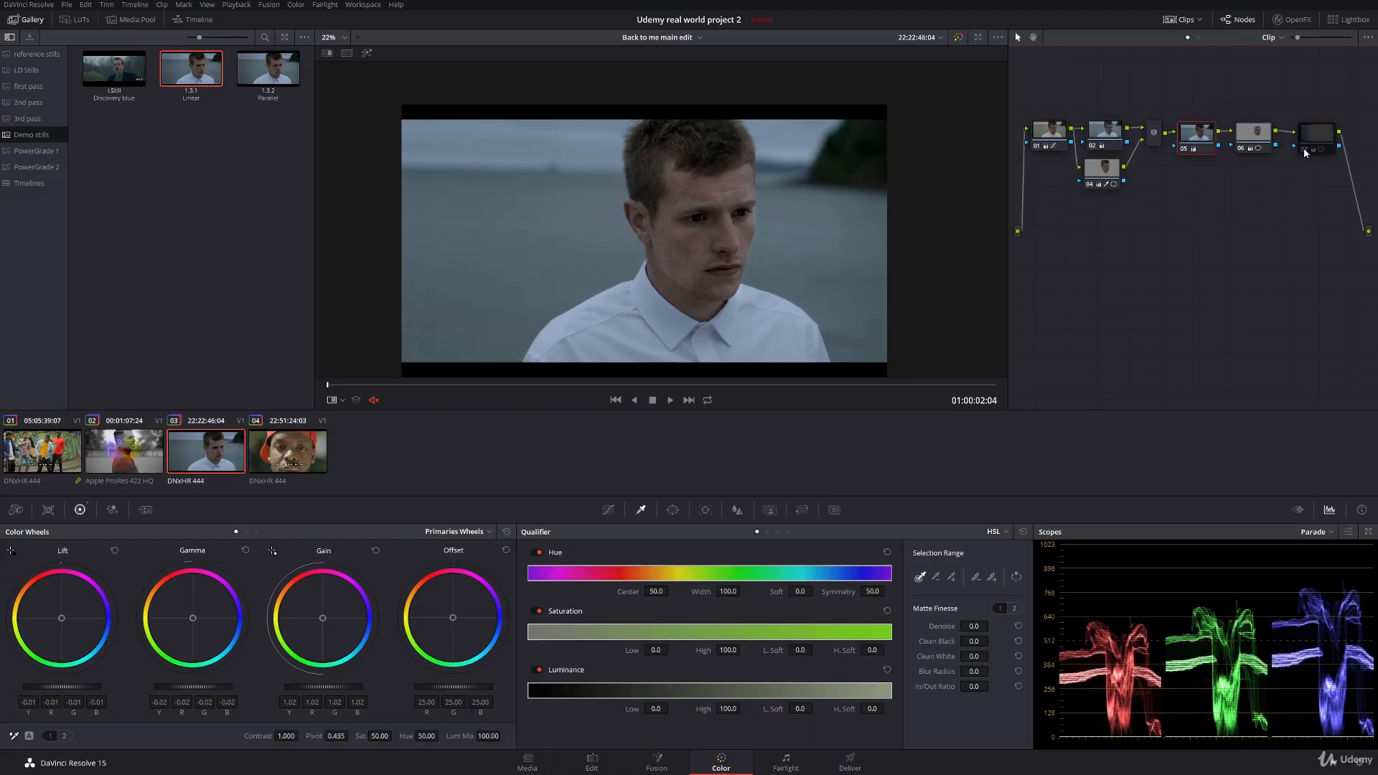
pyautogui.click(1303, 148)
pyautogui.click(1300, 148)
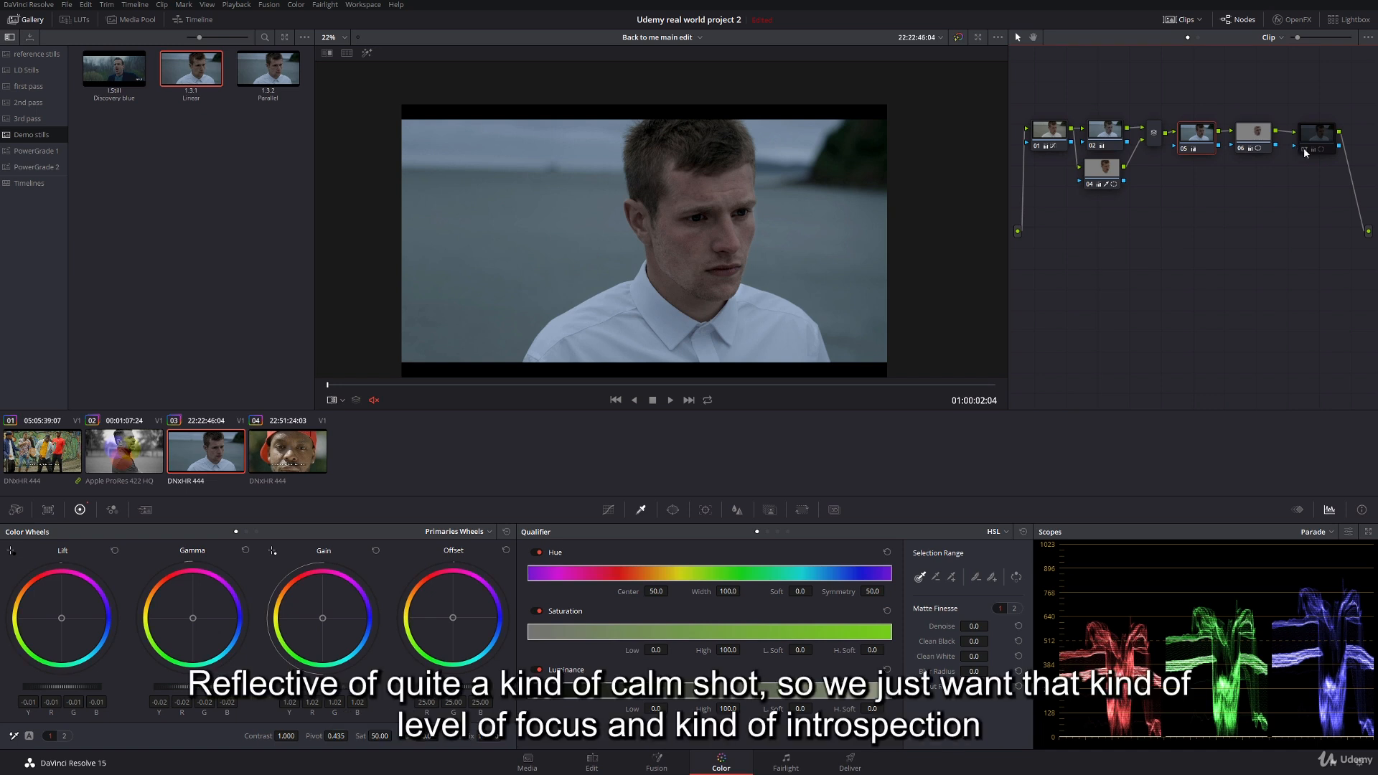
pyautogui.click(1302, 149)
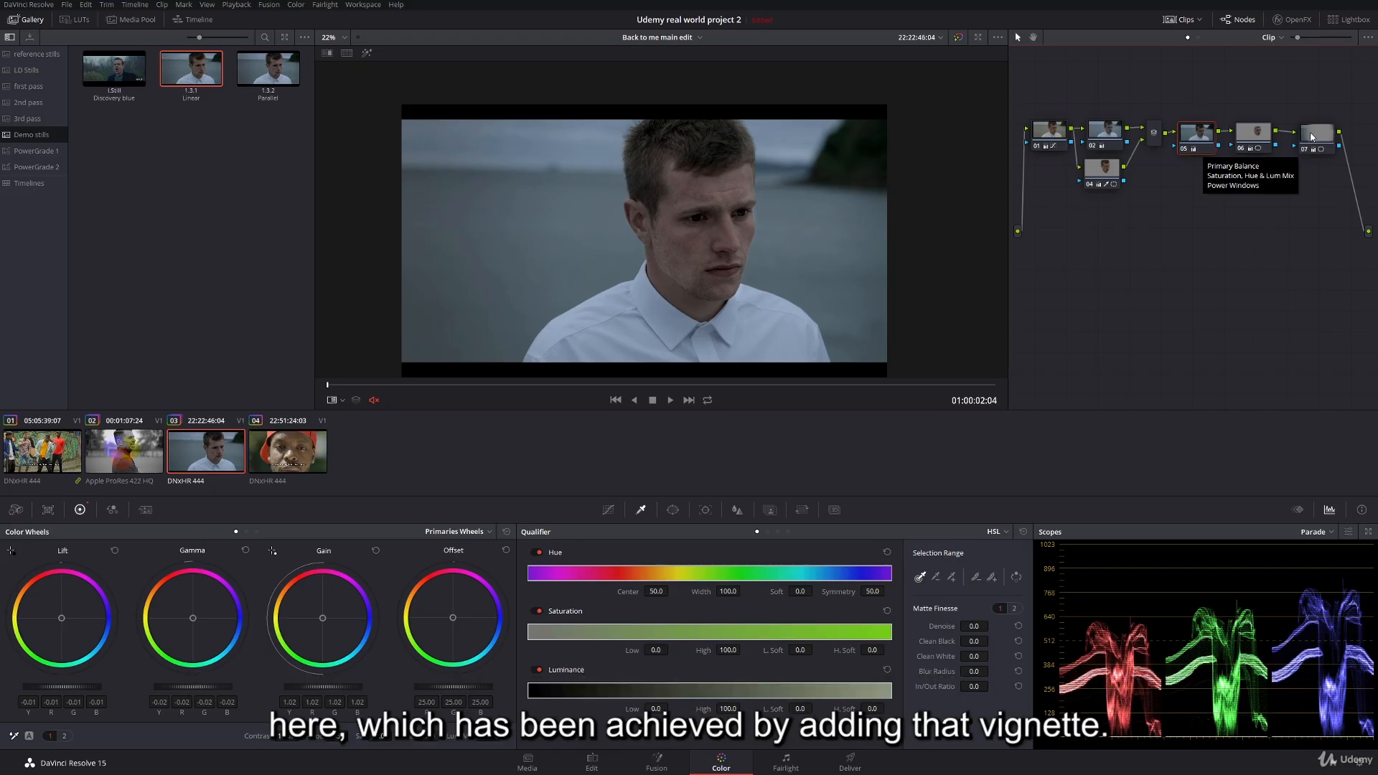
pyautogui.click(1312, 133)
# - Review nodes 01, 02 and 04 in turn, toggling skin node 04 off and on to check its contribution
pyautogui.click(1044, 146)
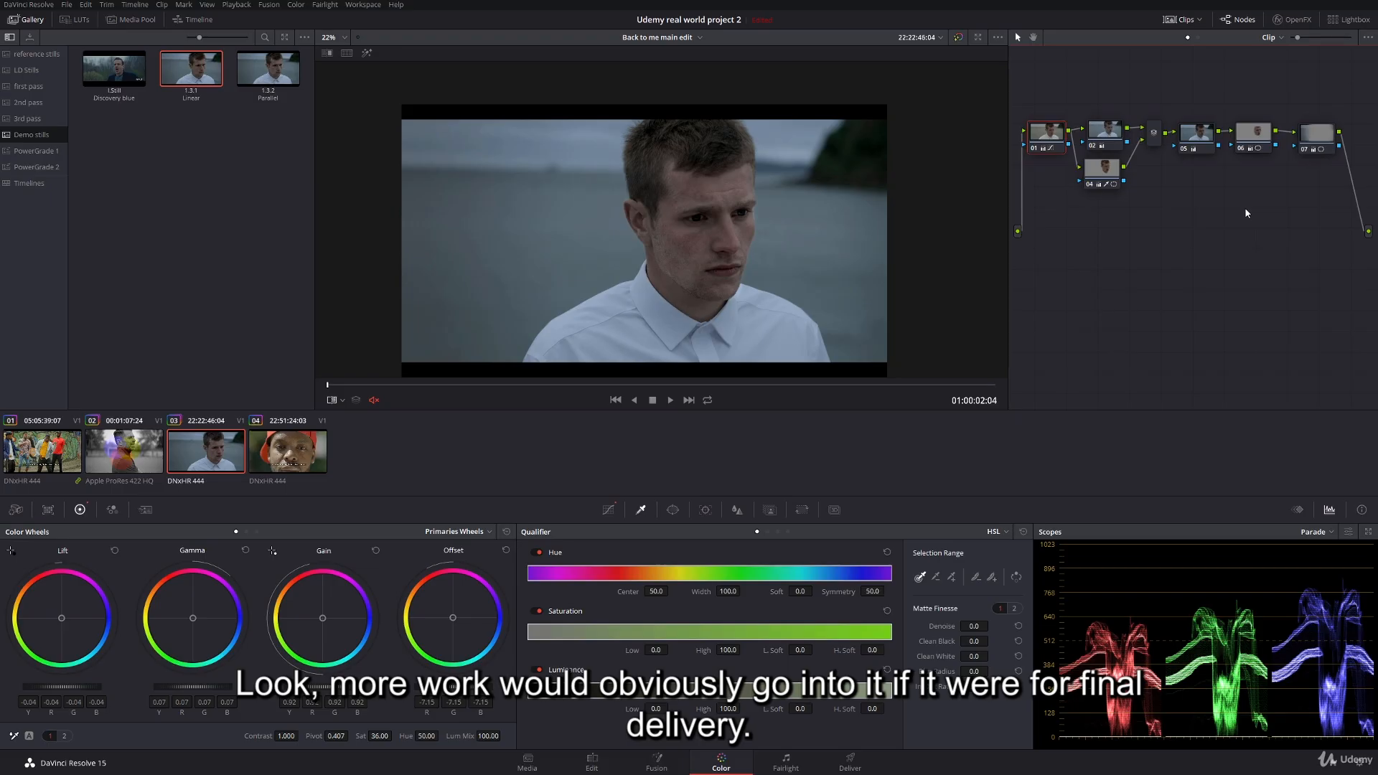
pyautogui.click(1104, 131)
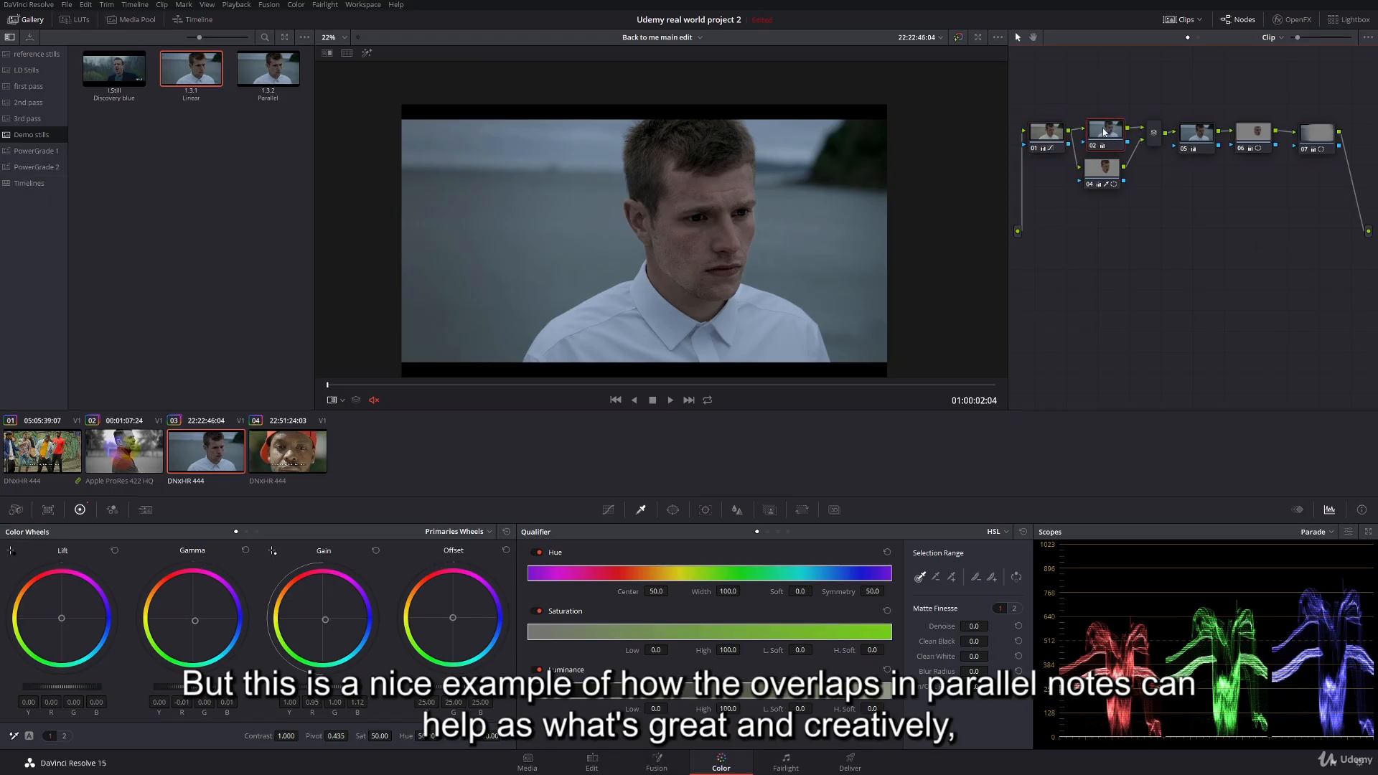
pyautogui.click(1110, 169)
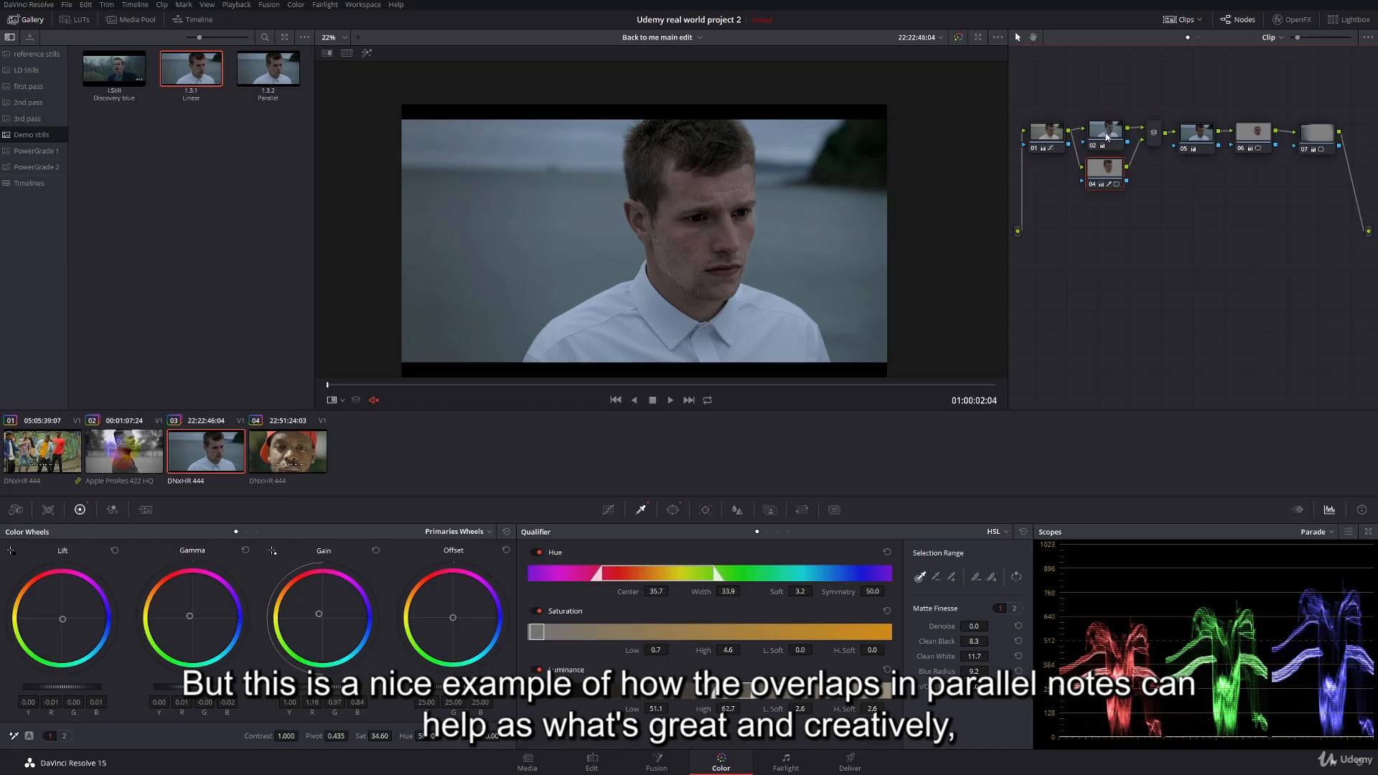
pyautogui.click(1092, 184)
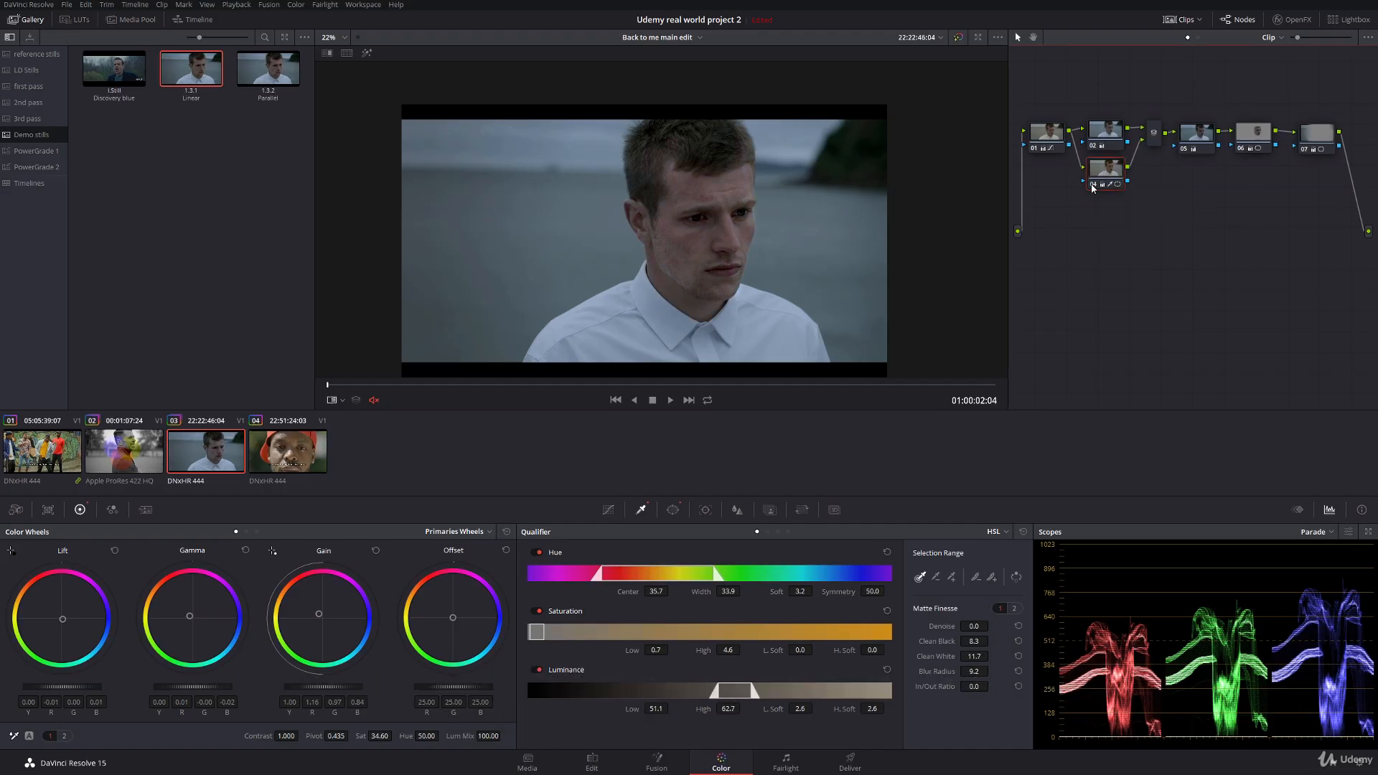
pyautogui.click(1092, 185)
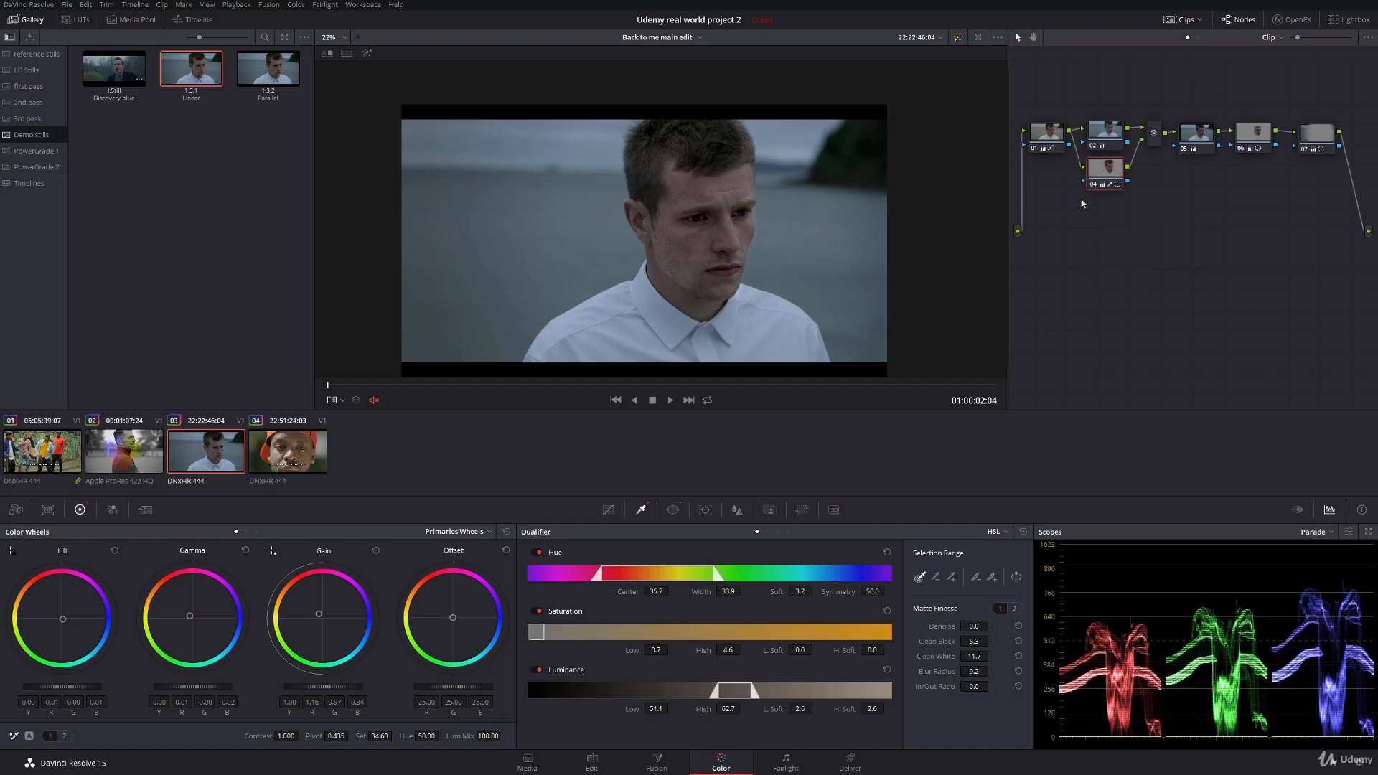
# - Compare the current grade with the Discovery blue reference still in a split-screen wipe, moving the wipe edge across both faces
pyautogui.doubleClick(113, 70)
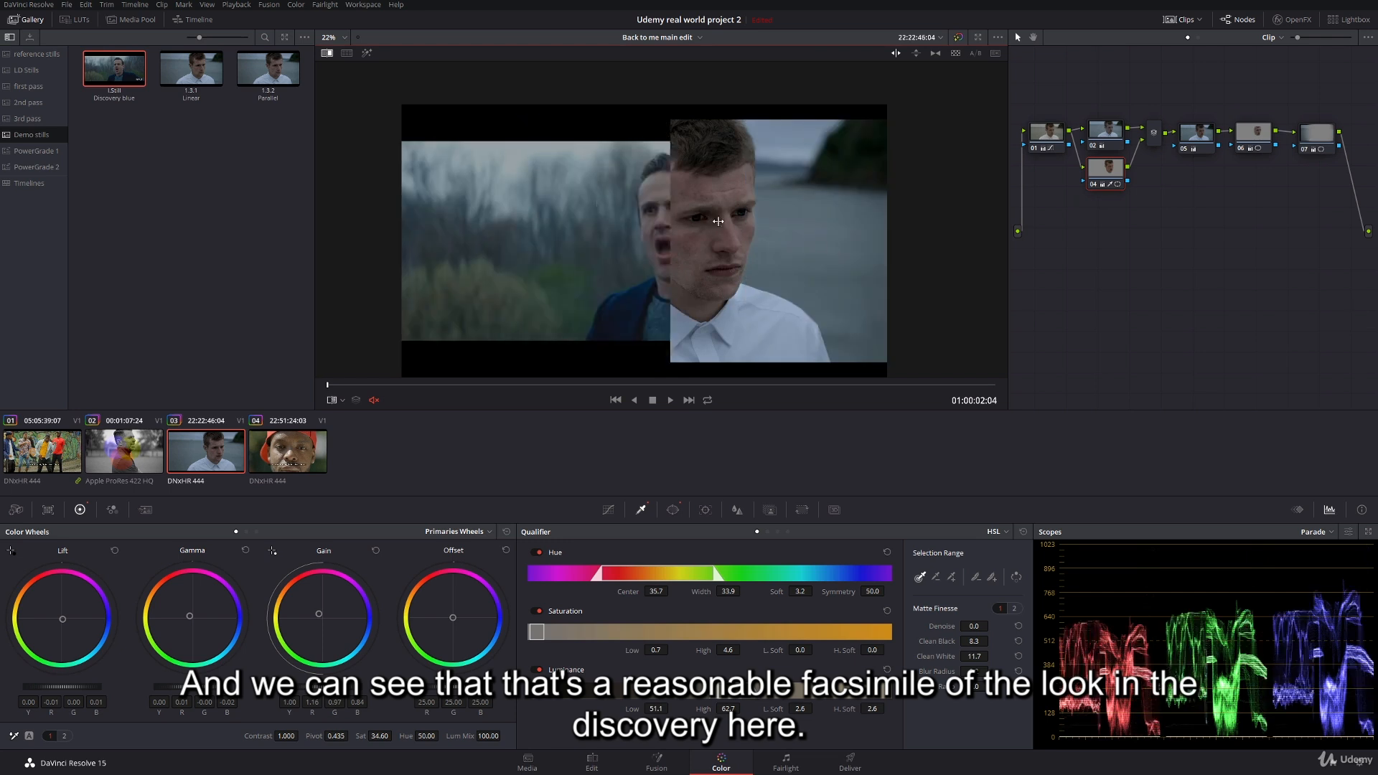
pyautogui.moveTo(718, 221); pyautogui.dragTo(726, 222)
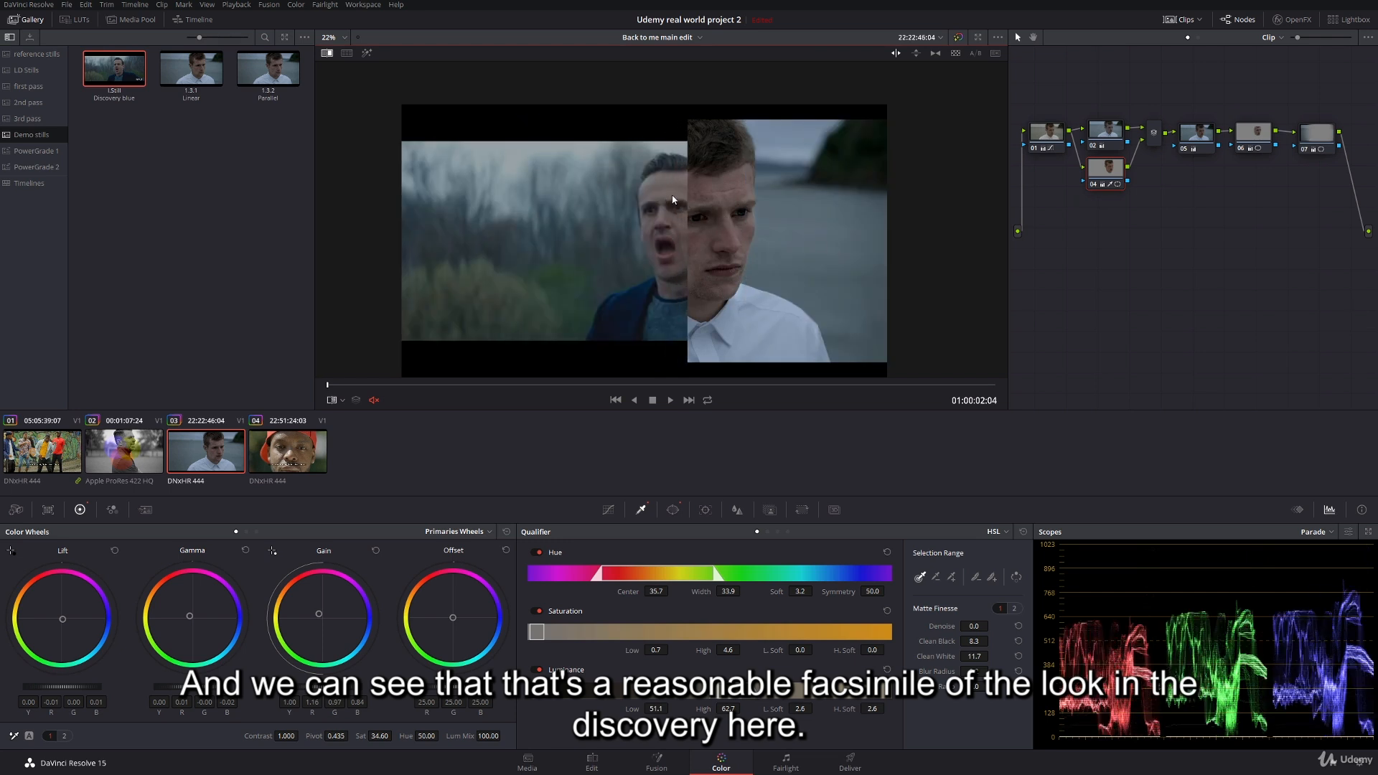
pyautogui.moveTo(657, 206); pyautogui.dragTo(631, 206)
pyautogui.hotkey('ctrl', 'w')
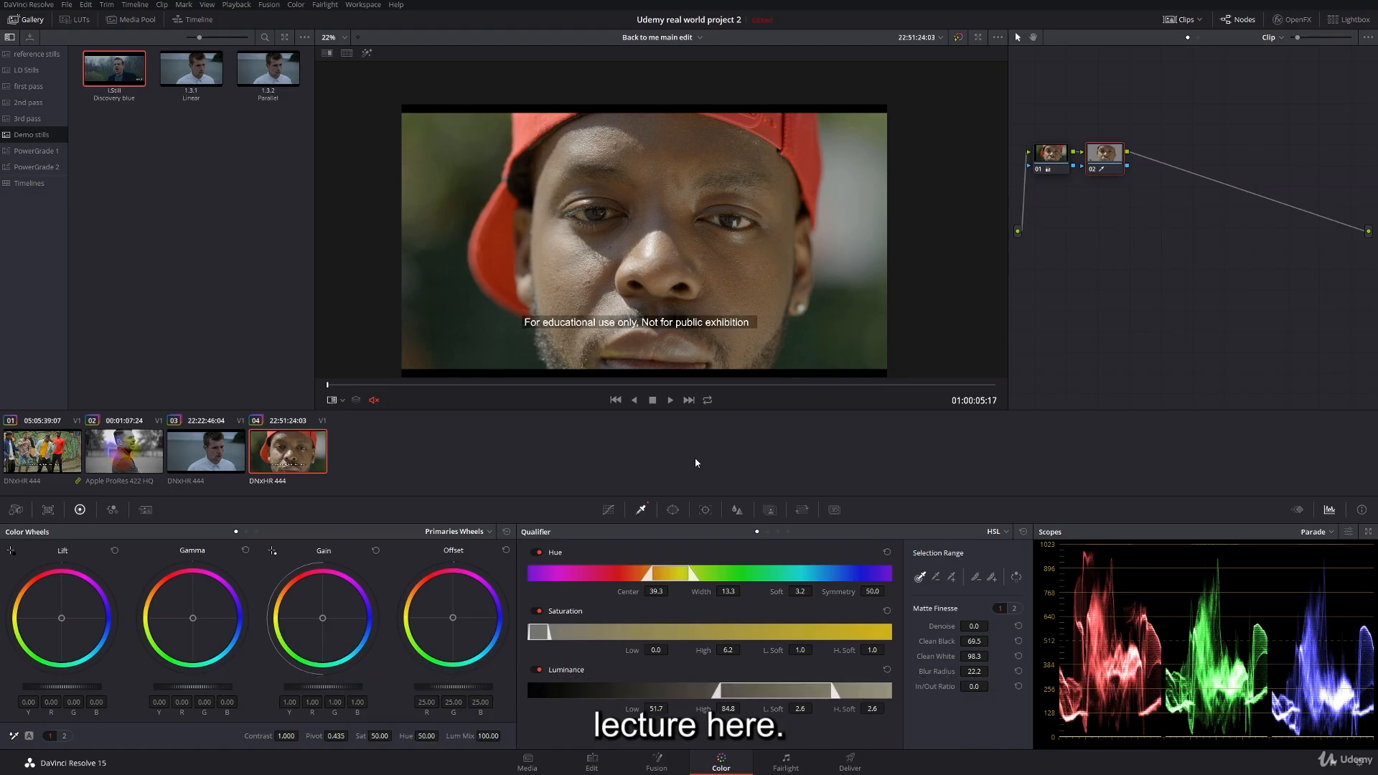
# - Preview the skin key of node 02 on clip 04 with Highlight
pyautogui.click(366, 55)
pyautogui.click(366, 54)
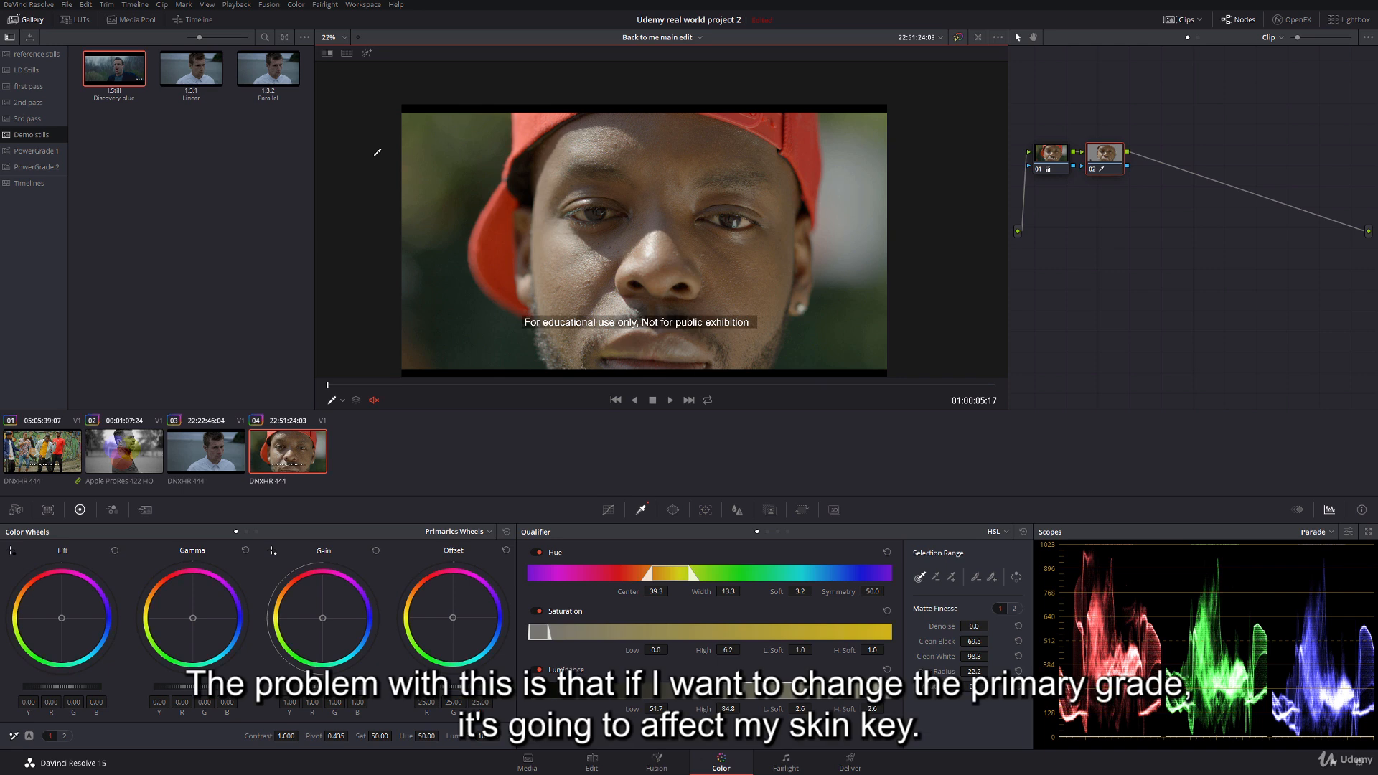
# - Try an extreme hue shift on primary node 01, examine the skin key of node 02 with Highlight, and undo the shift
pyautogui.click(1039, 172)
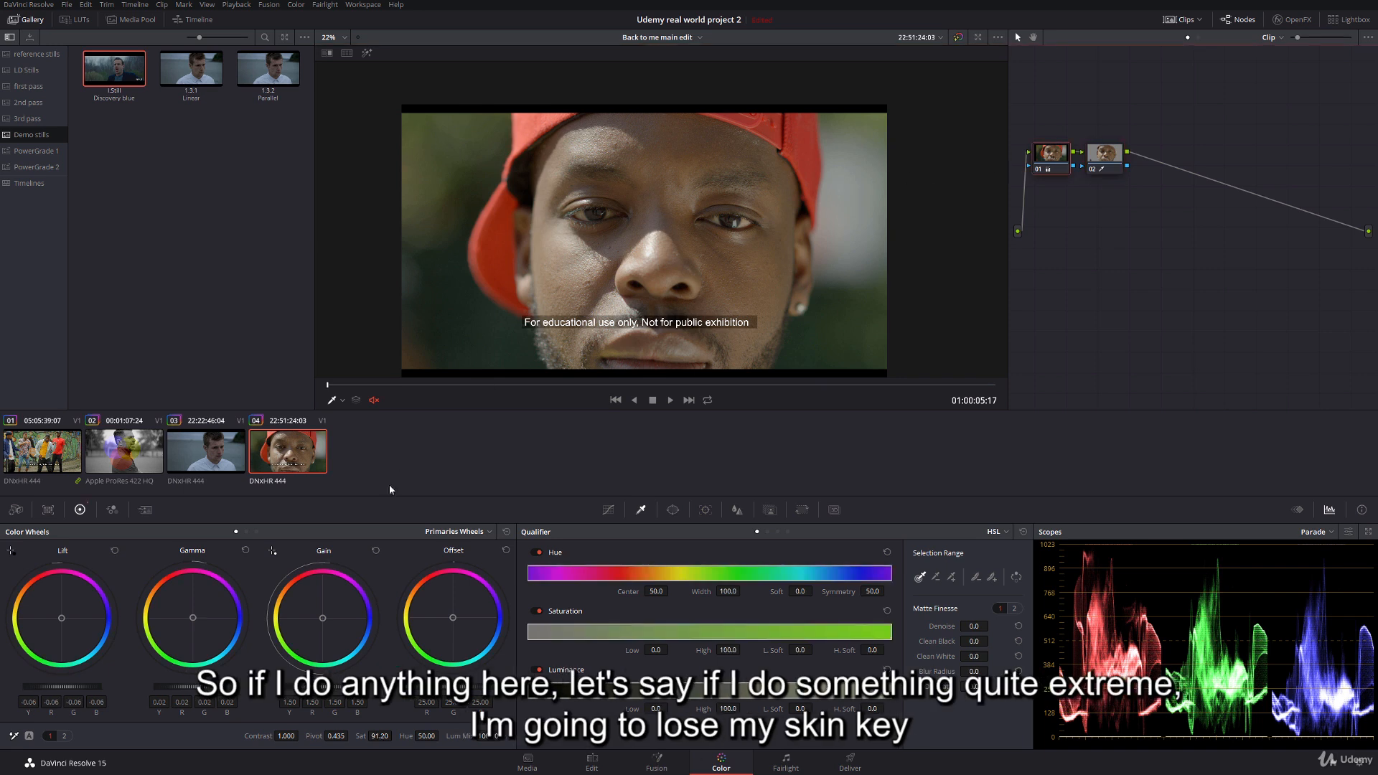
pyautogui.moveTo(422, 737); pyautogui.dragTo(495, 736)
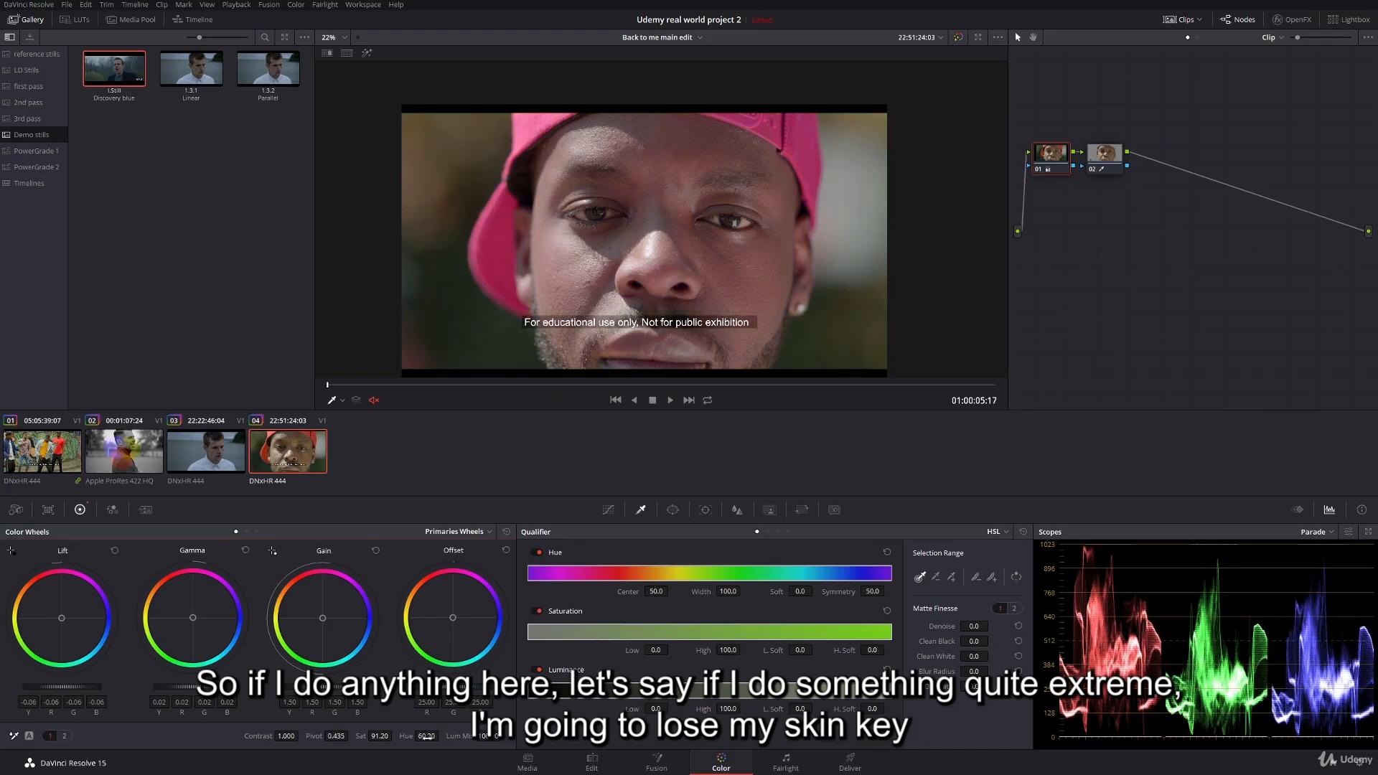
pyautogui.click(1104, 153)
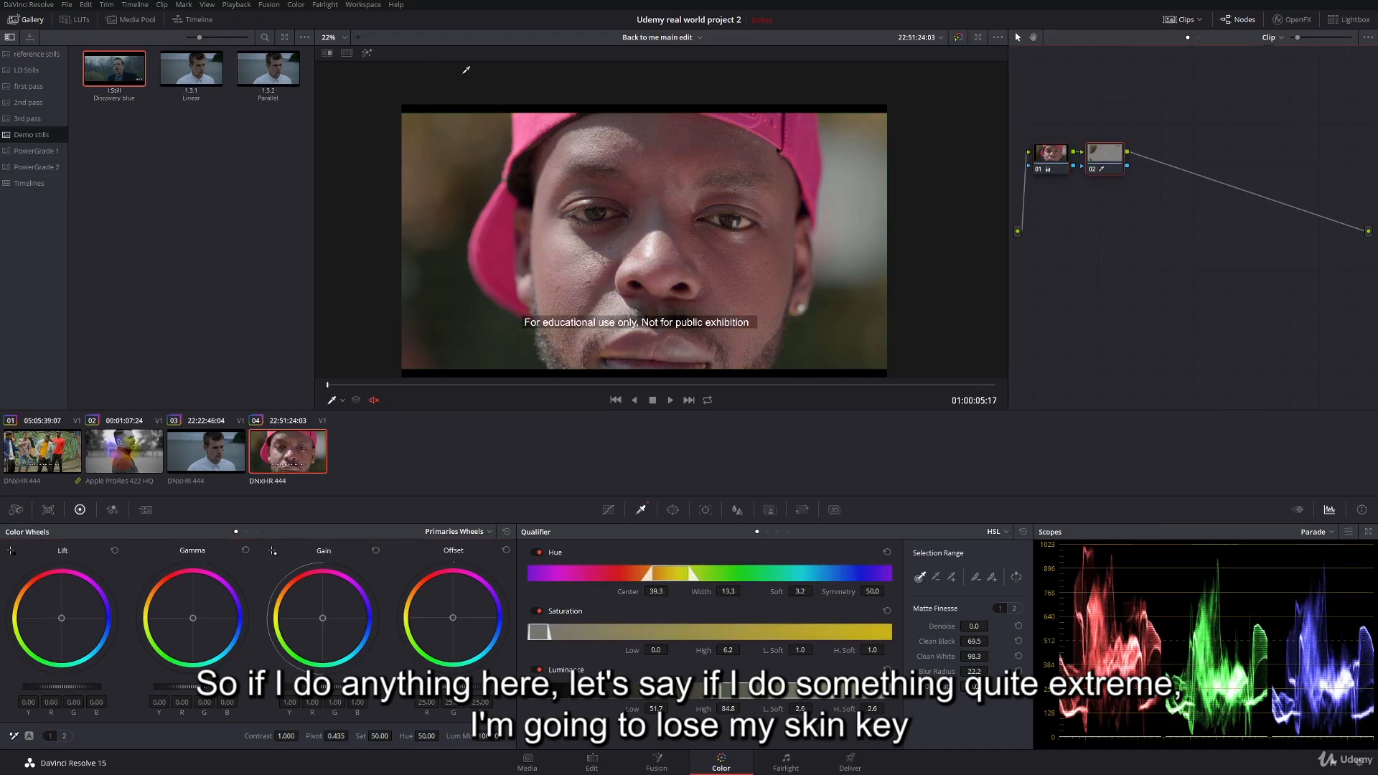
pyautogui.click(367, 53)
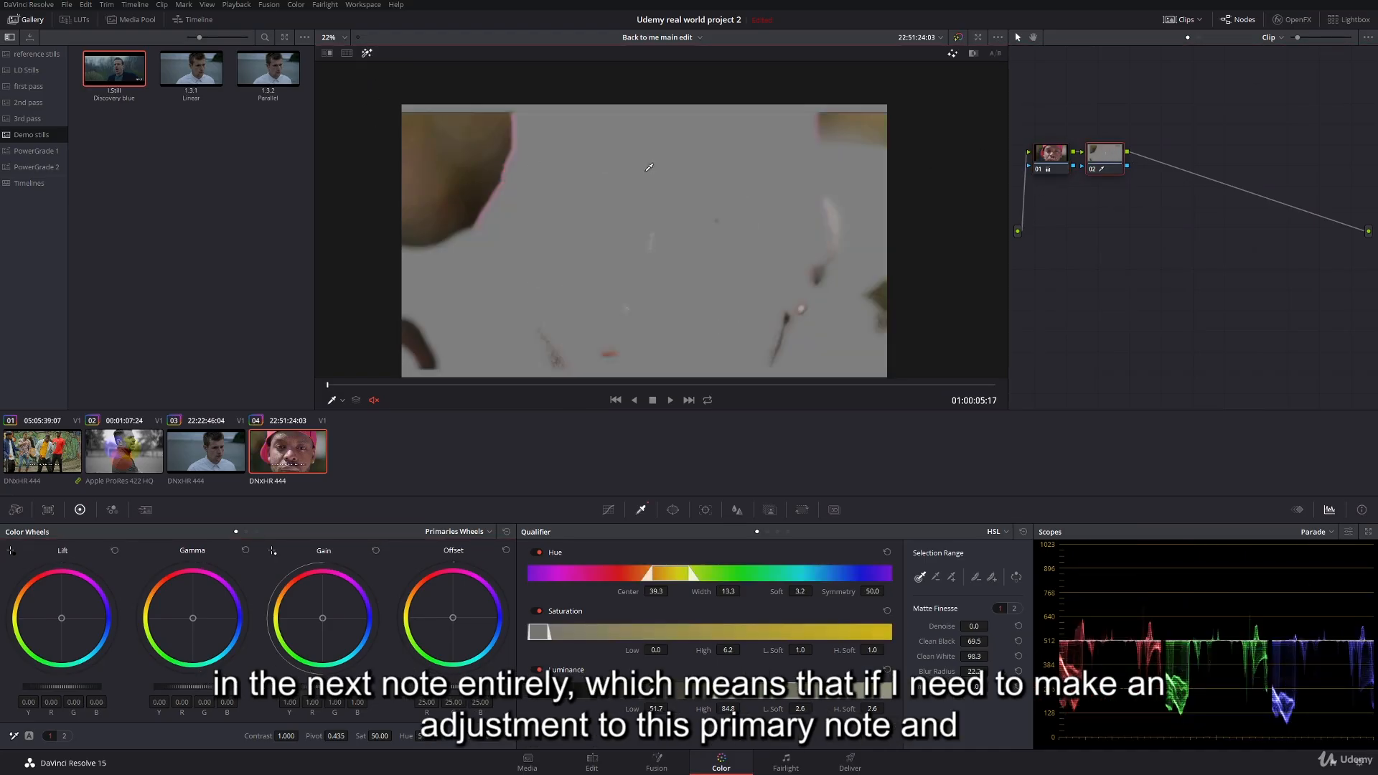
pyautogui.click(366, 53)
pyautogui.click(1051, 154)
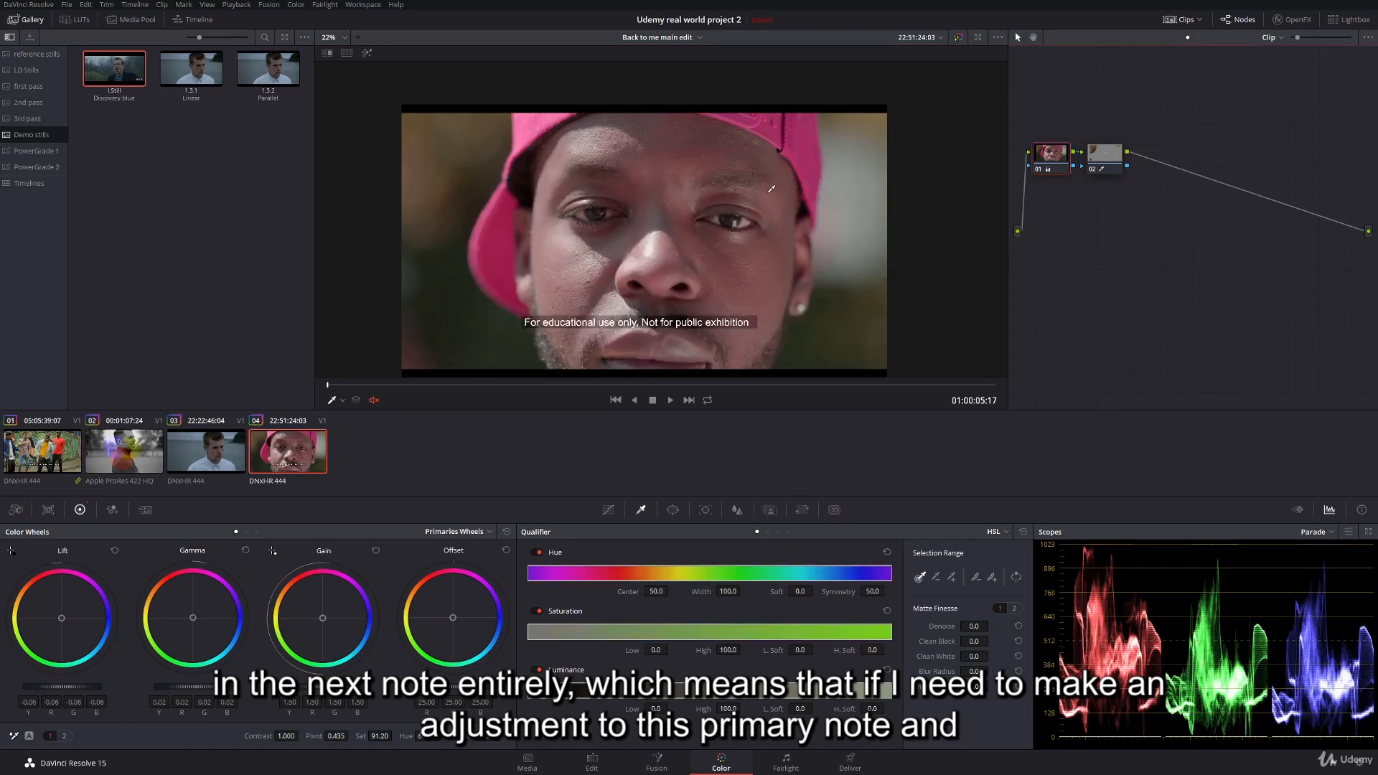
pyautogui.click(1112, 159)
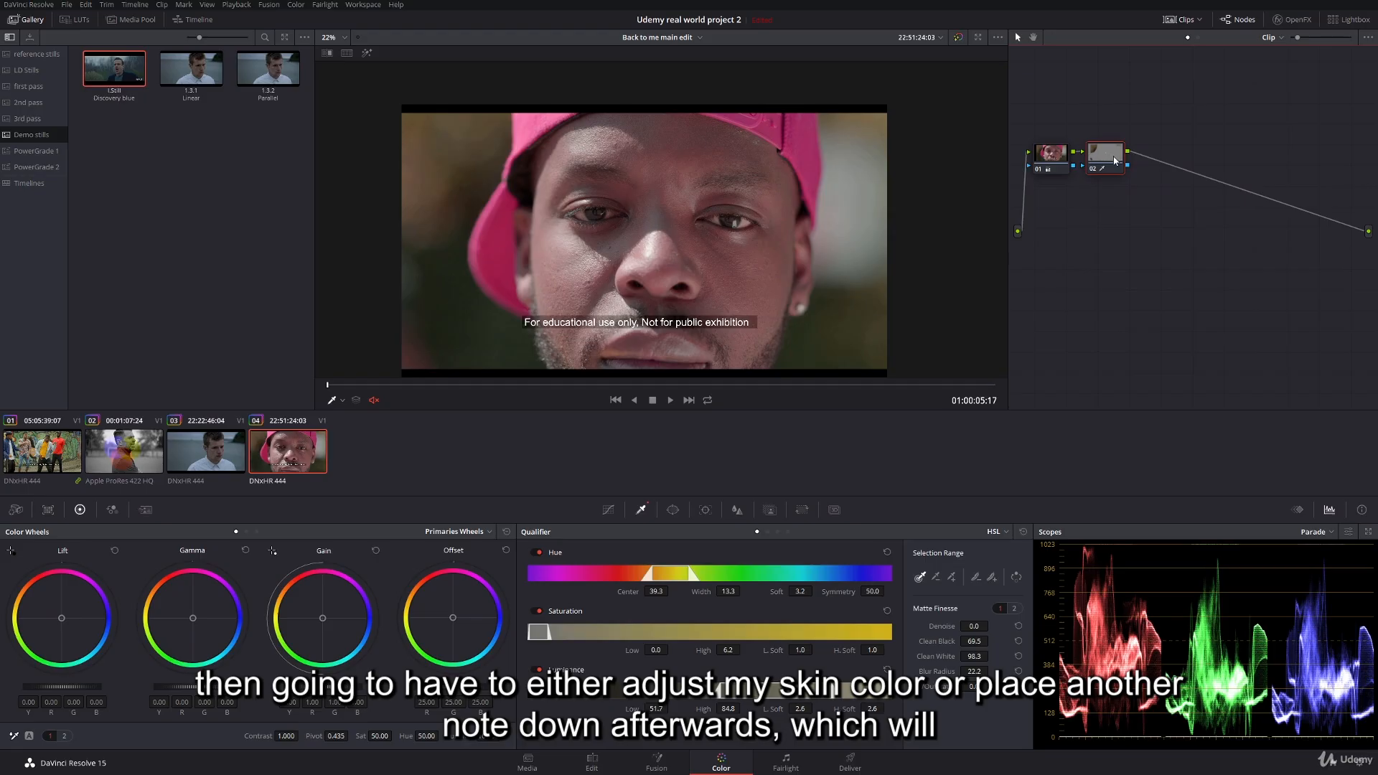
pyautogui.hotkey('alt', 's')
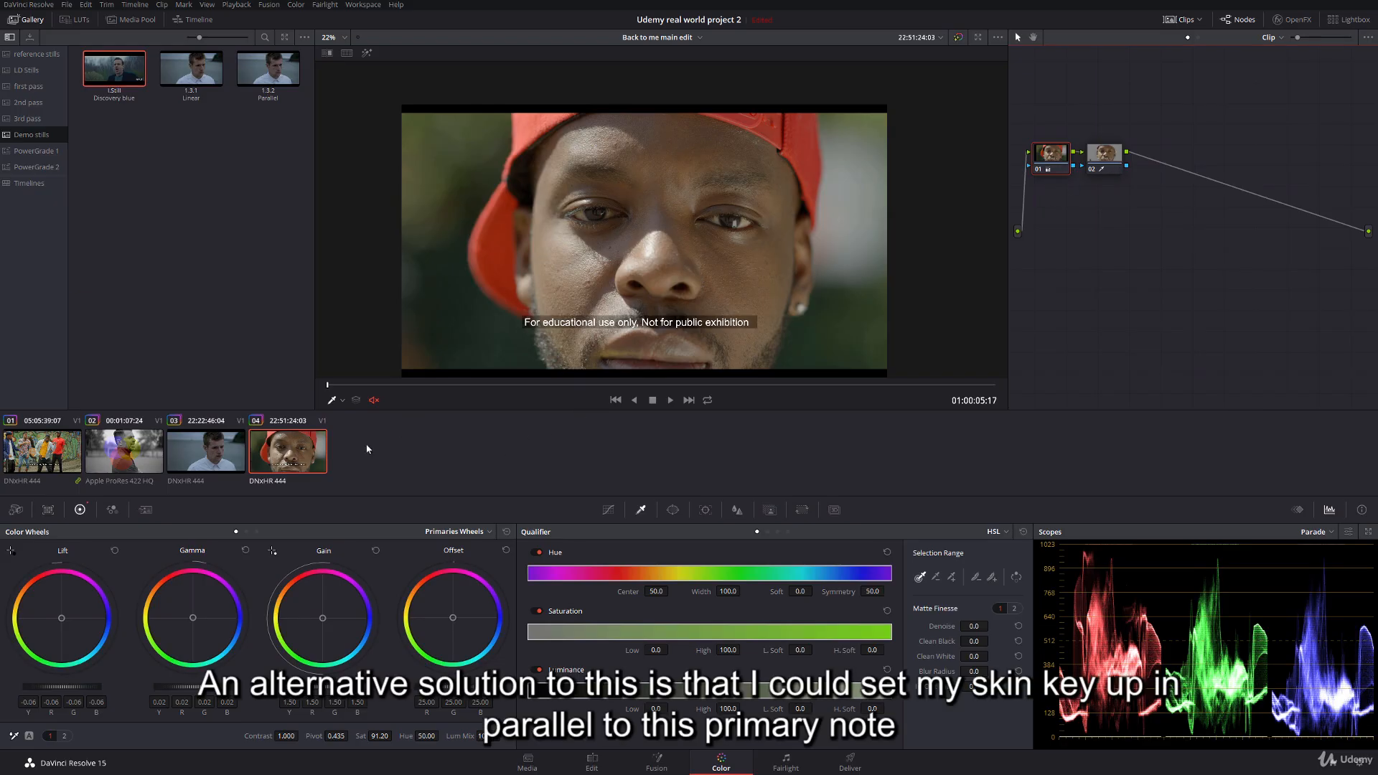
# - Load the other version of clip 04, which holds the parallel node tree
pyautogui.rightClick(289, 451)
pyautogui.moveTo(402, 45)
pyautogui.click(459, 55)
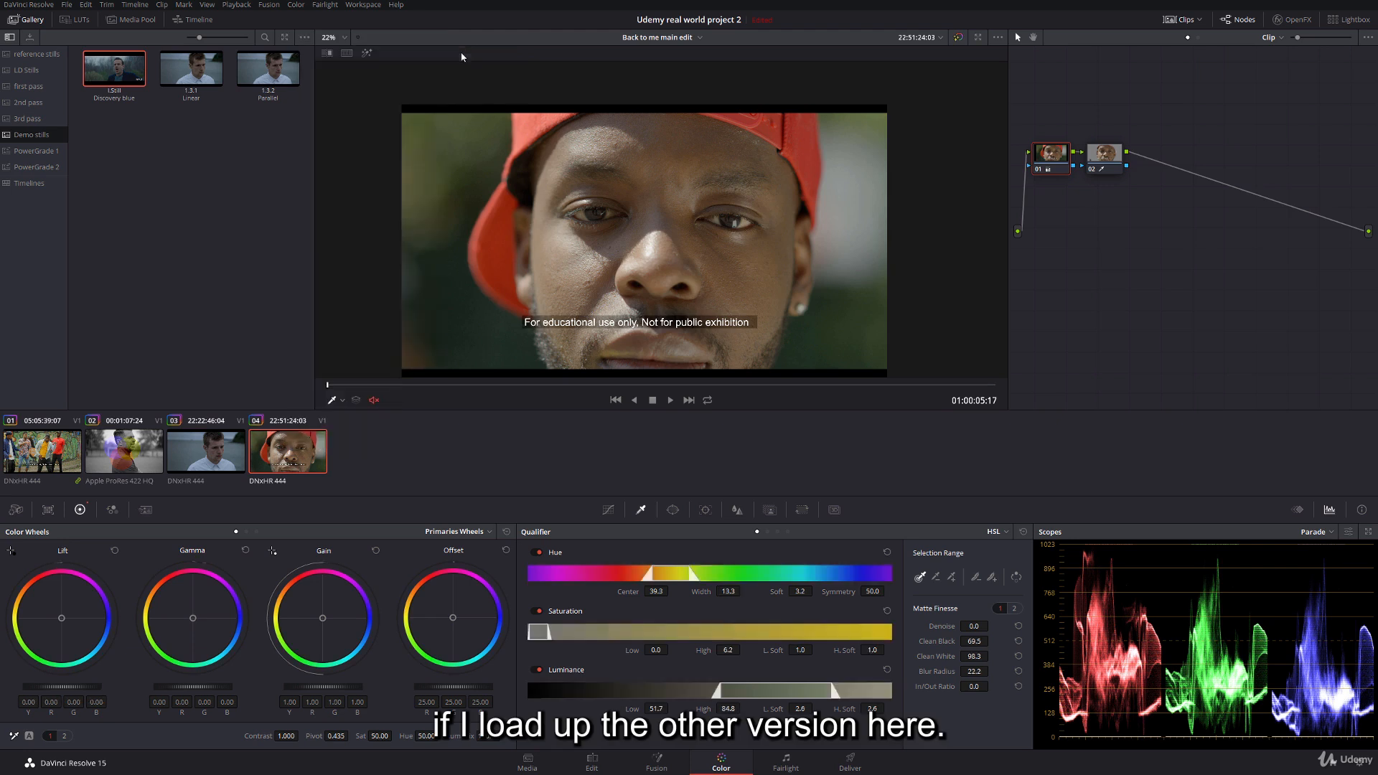
# - Preview the skin key of parallel node 04 with Highlight
pyautogui.click(1118, 204)
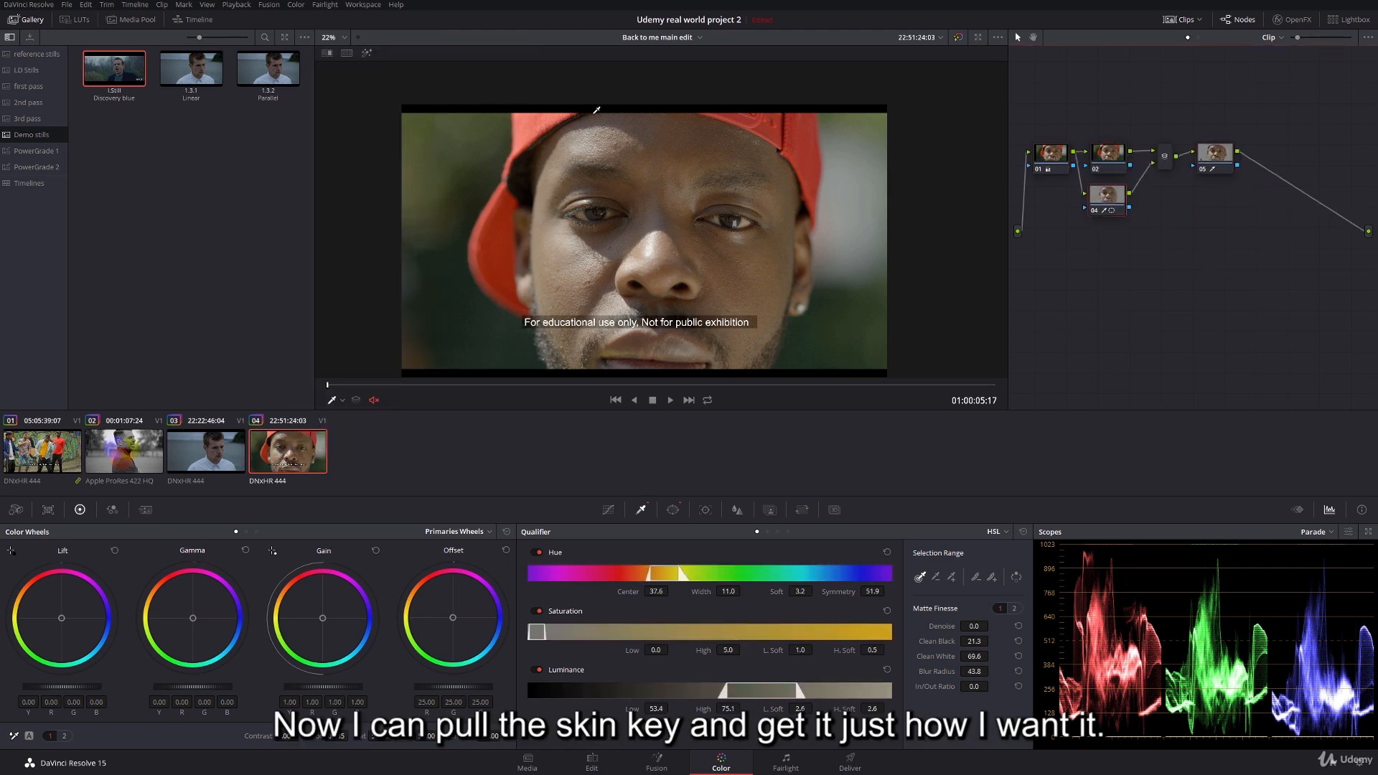
pyautogui.click(369, 53)
pyautogui.click(369, 53)
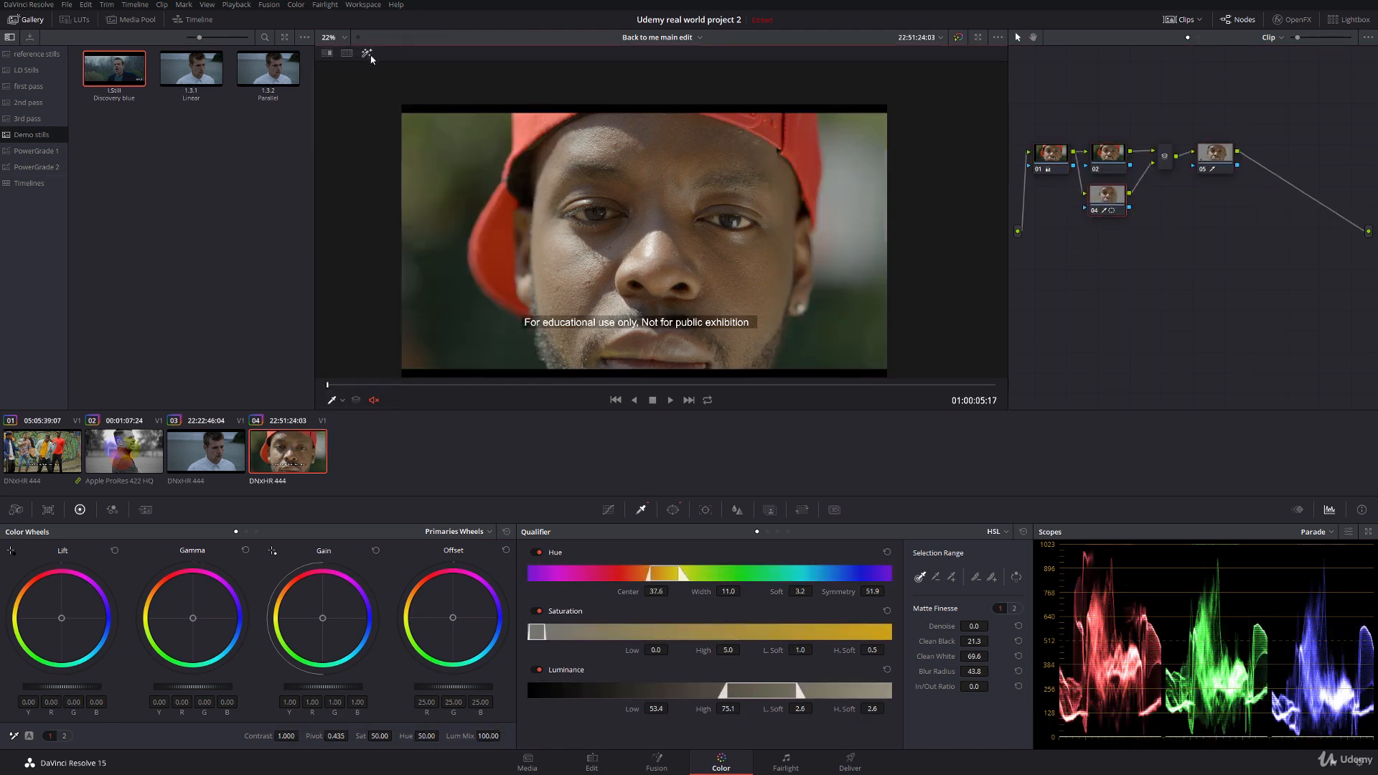
# - Try an extreme green Offset shift on node 02, check the keys on nodes 04 and 05, and reset node 02
pyautogui.click(1105, 161)
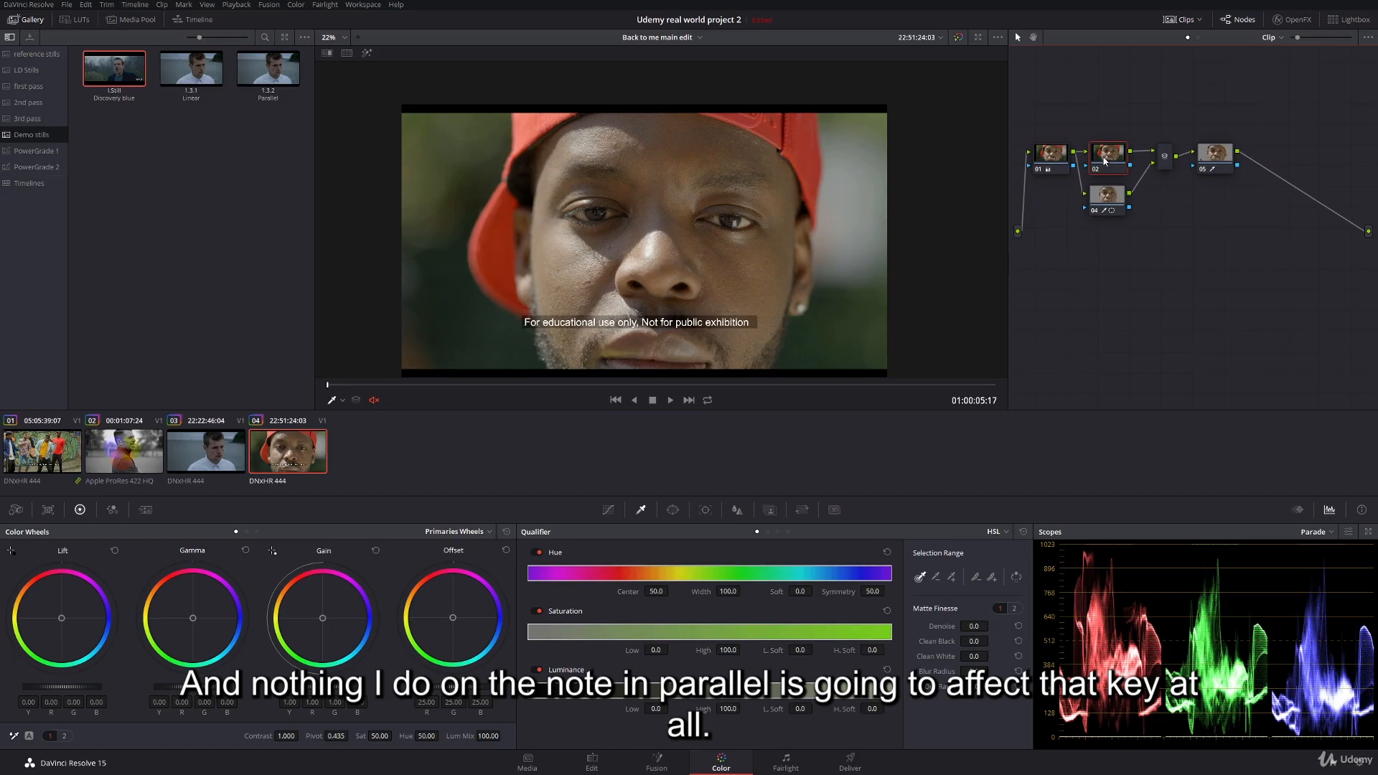
pyautogui.moveTo(453, 617); pyautogui.dragTo(426, 654)
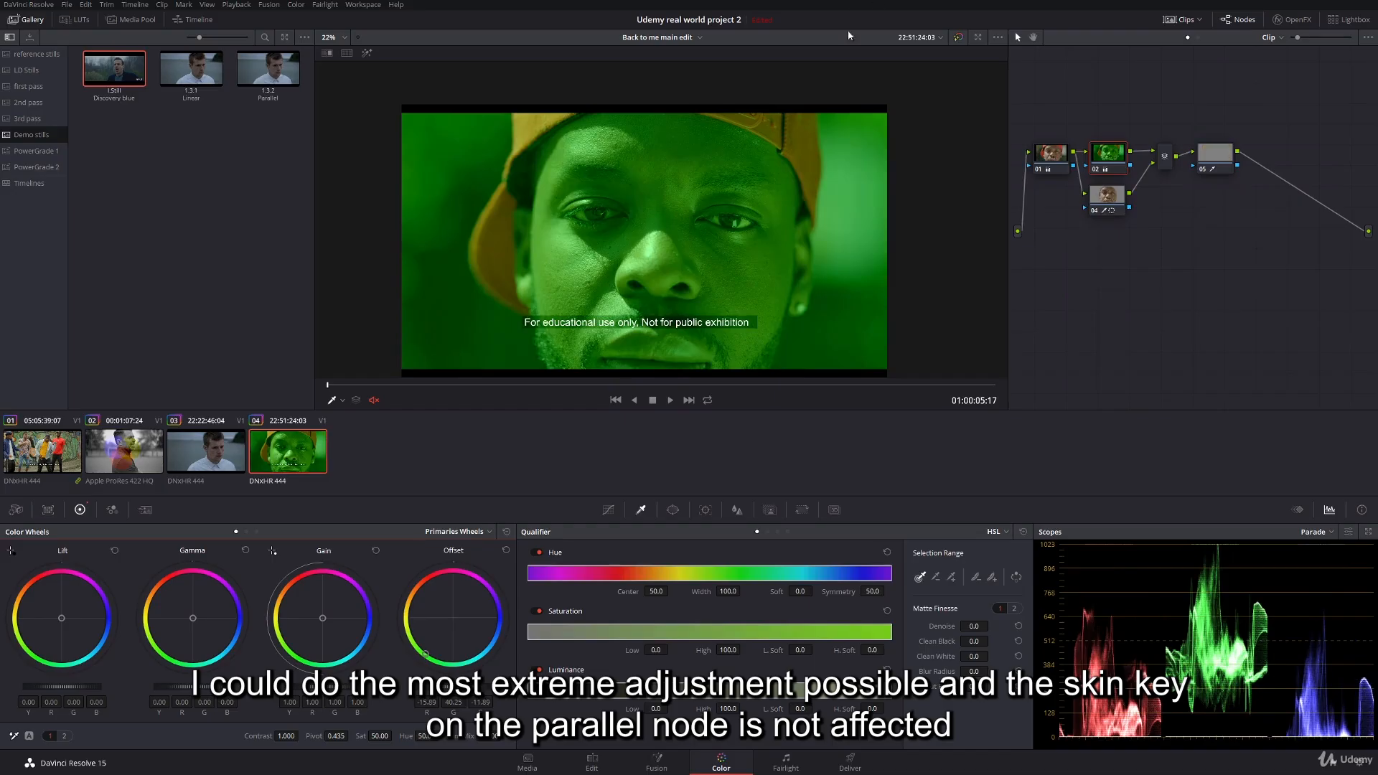
pyautogui.click(1121, 203)
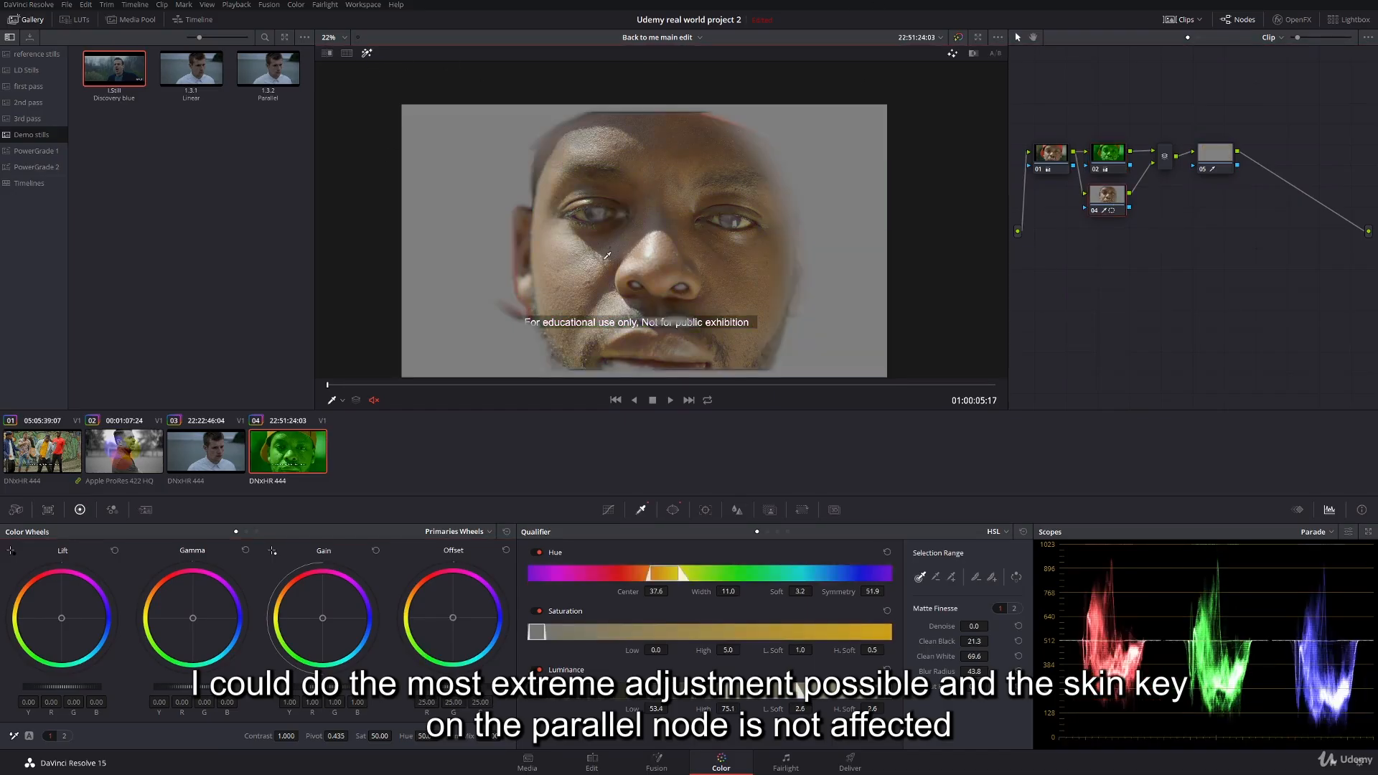
pyautogui.click(1053, 162)
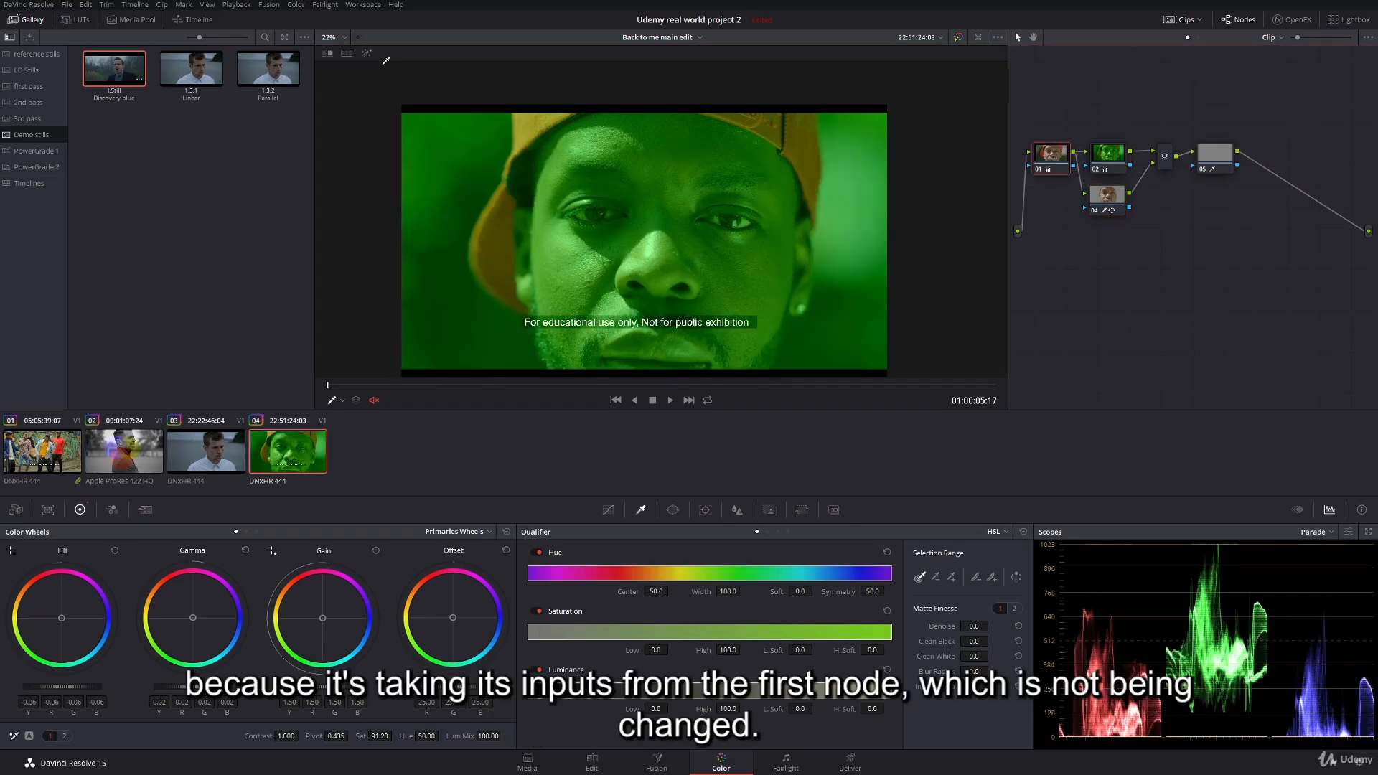
pyautogui.click(1225, 158)
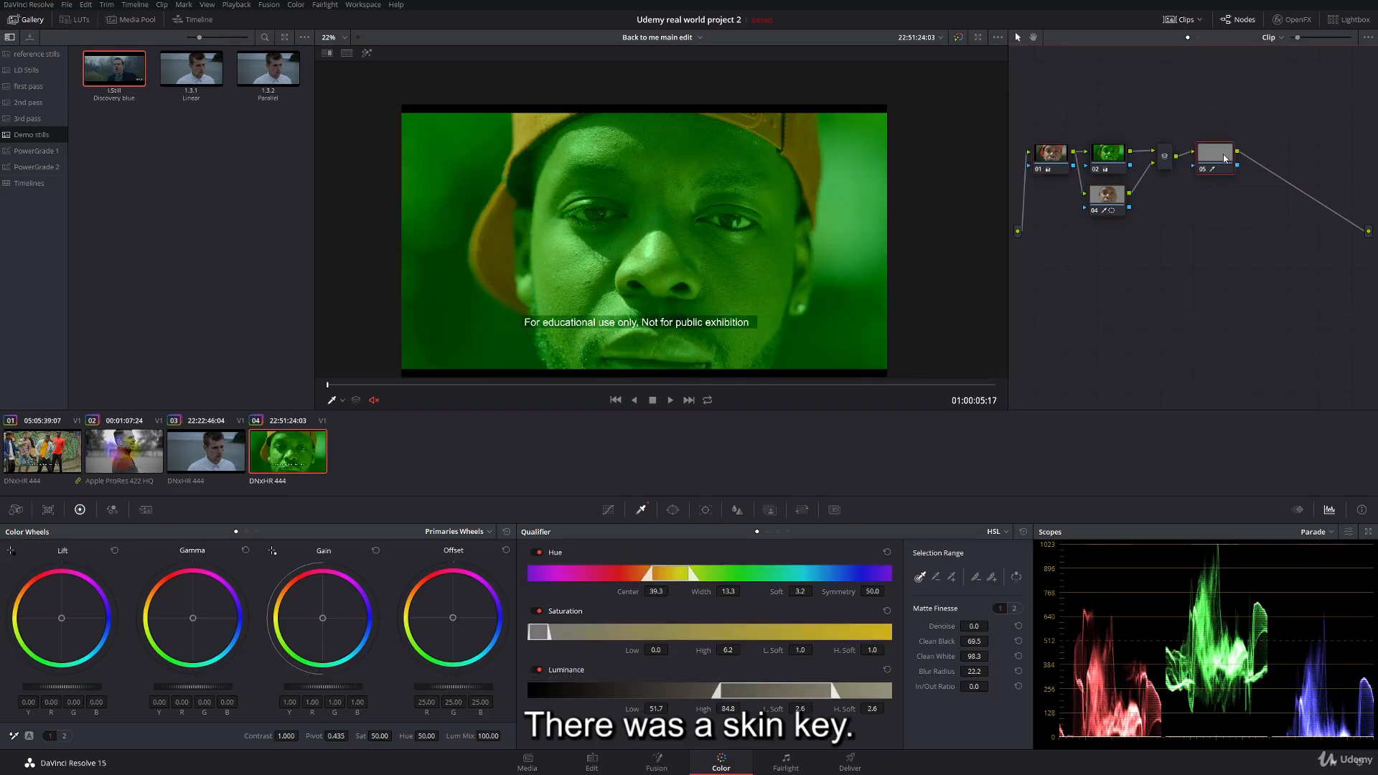
pyautogui.click(1107, 152)
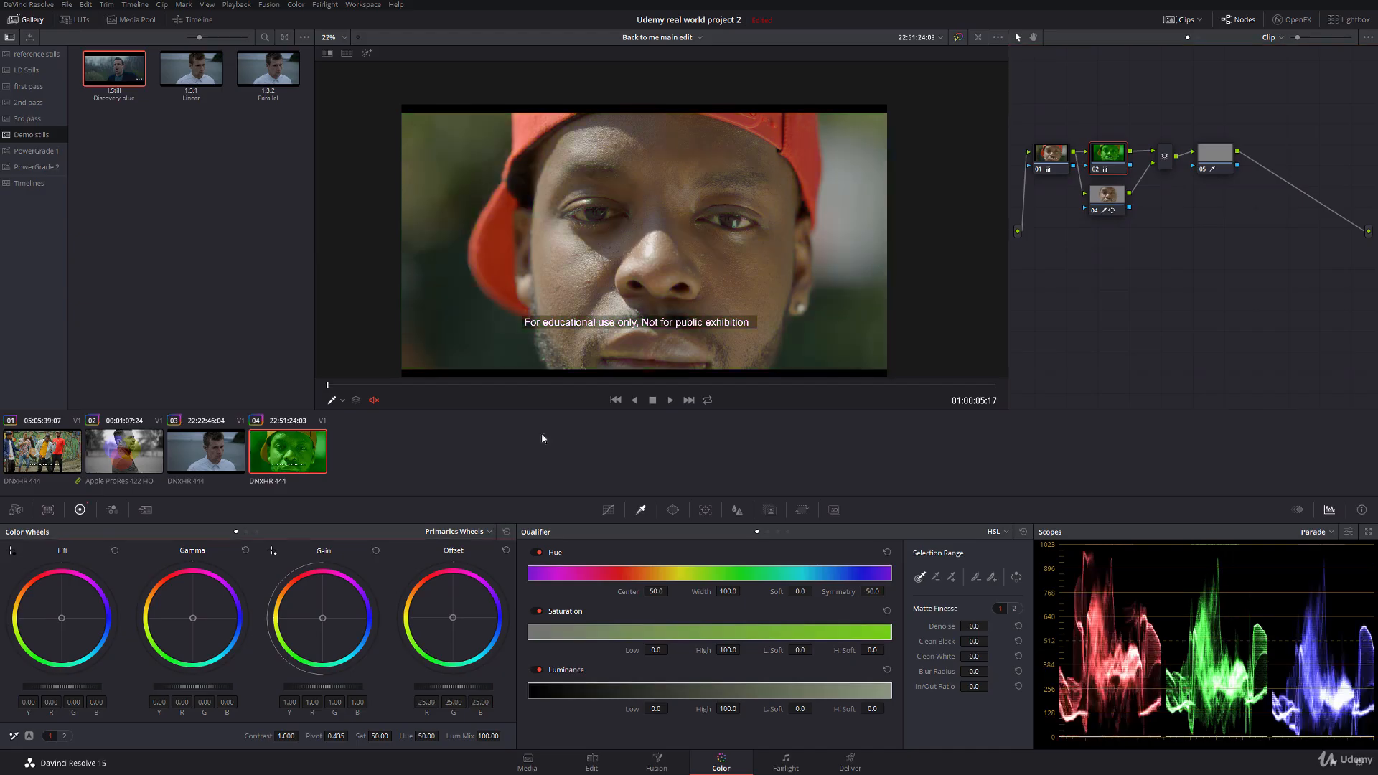
# - Try a purple-blue Offset shift on node 02, examine node 05's skin key with Highlight, and undo the shift
pyautogui.click(1206, 169)
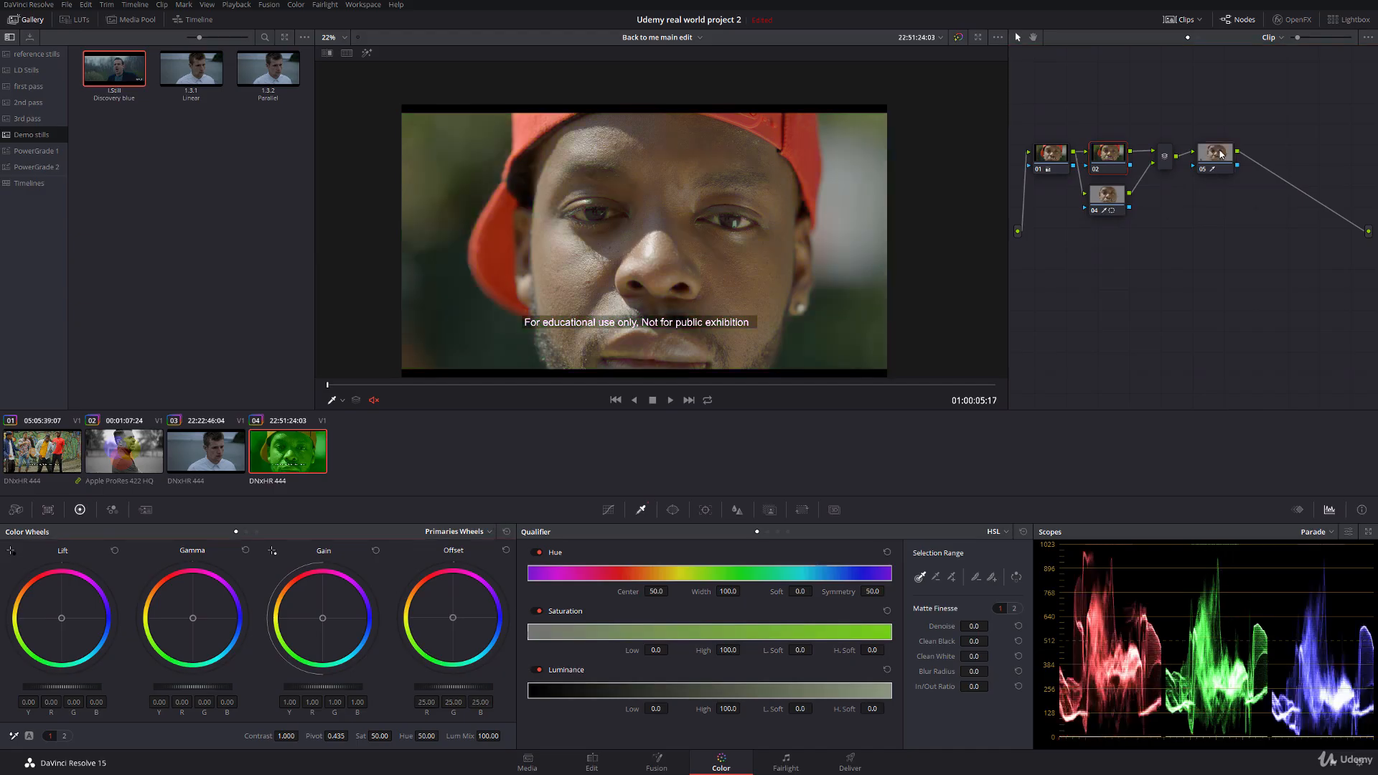
pyautogui.click(368, 55)
pyautogui.click(1107, 153)
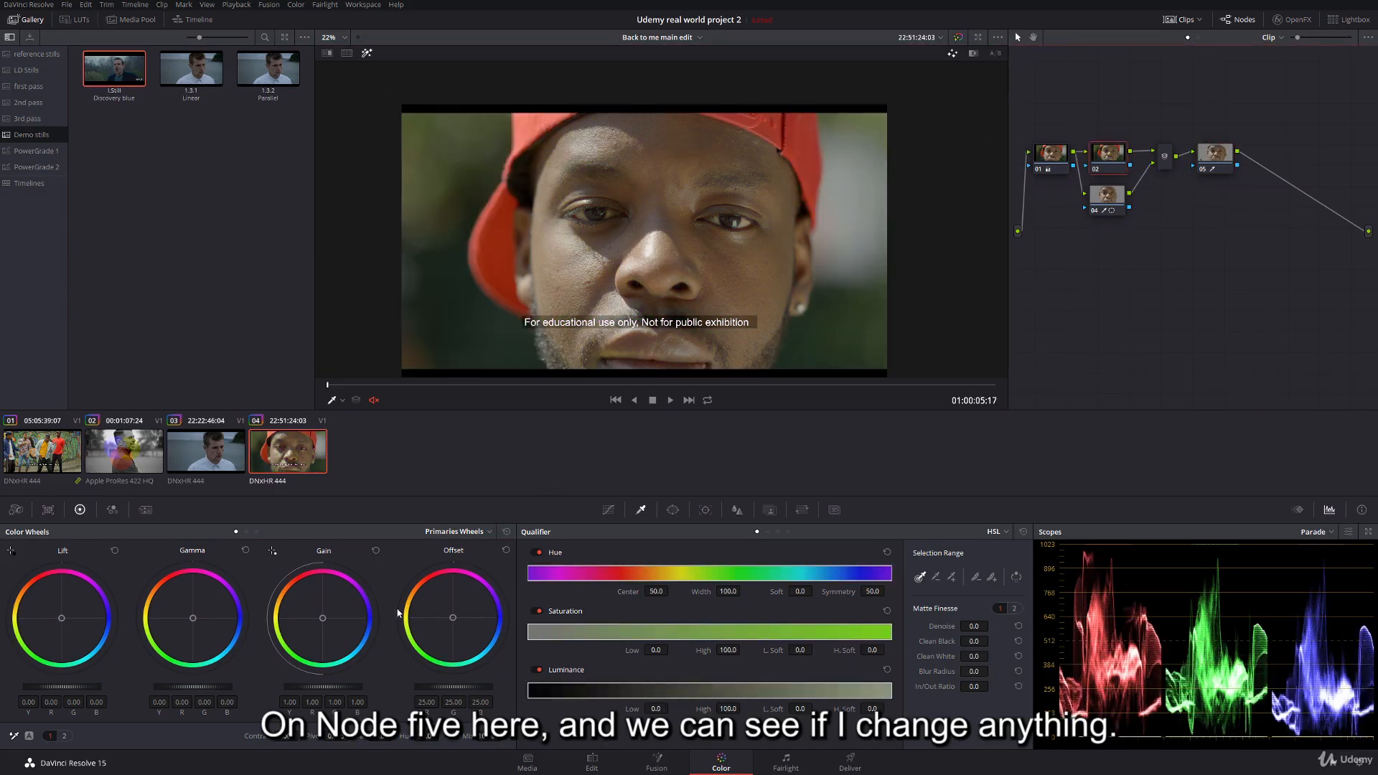
pyautogui.moveTo(453, 617); pyautogui.dragTo(476, 609)
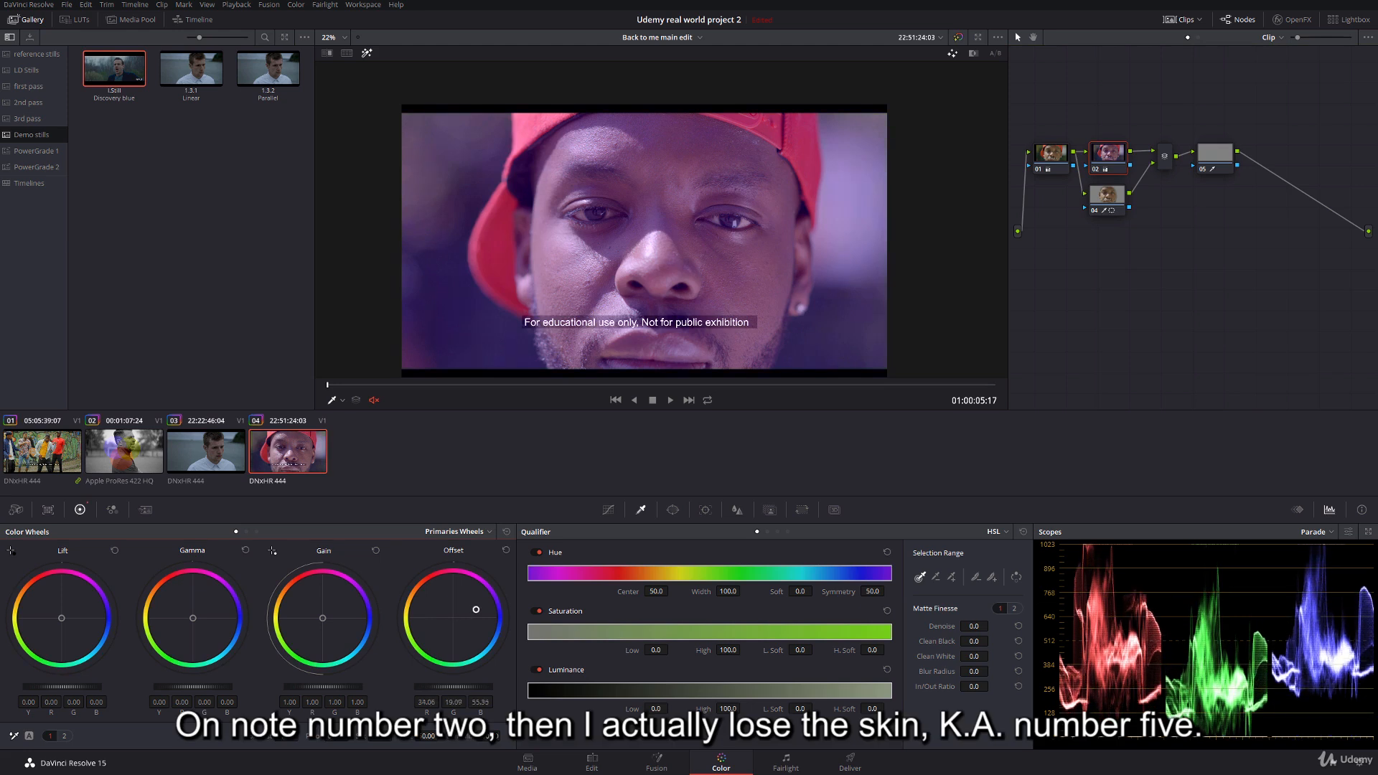
pyautogui.click(1206, 160)
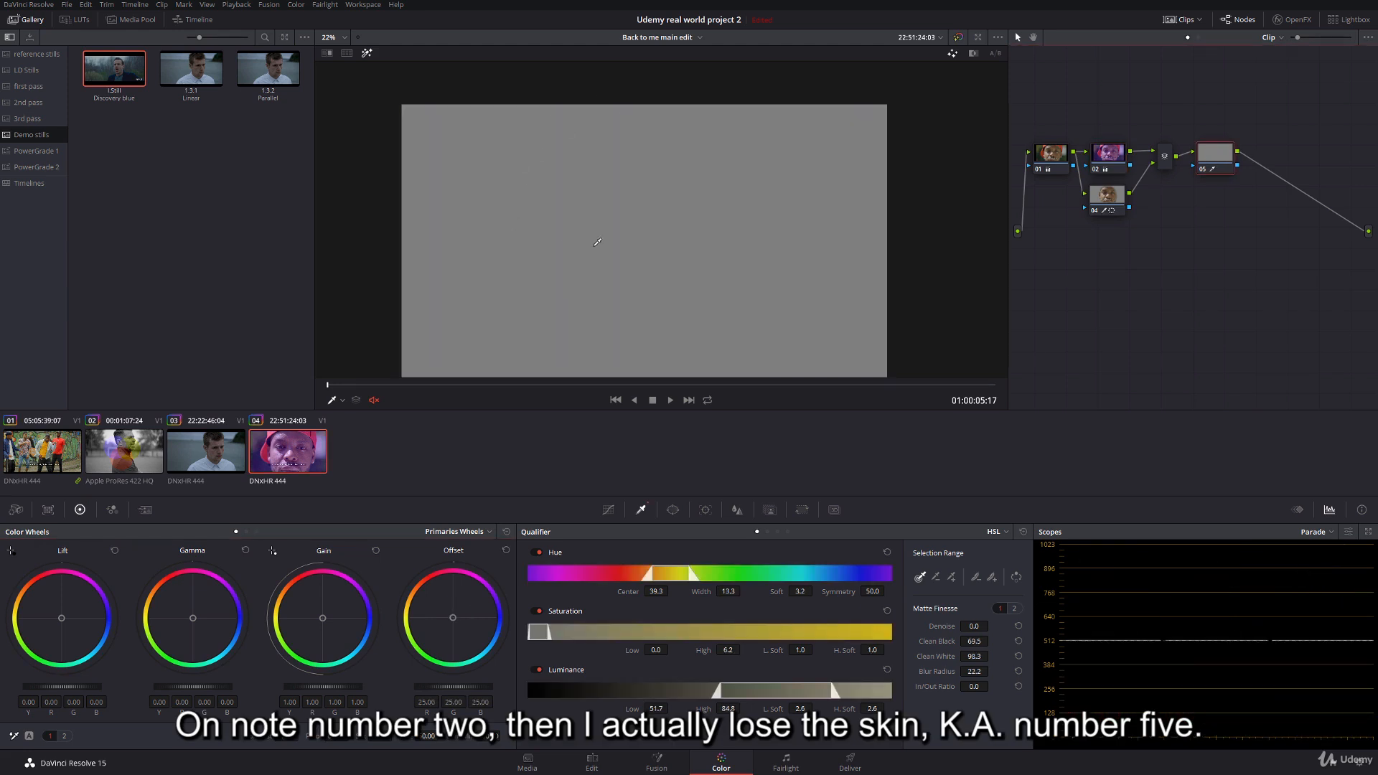
pyautogui.moveTo(595, 244); pyautogui.dragTo(604, 222)
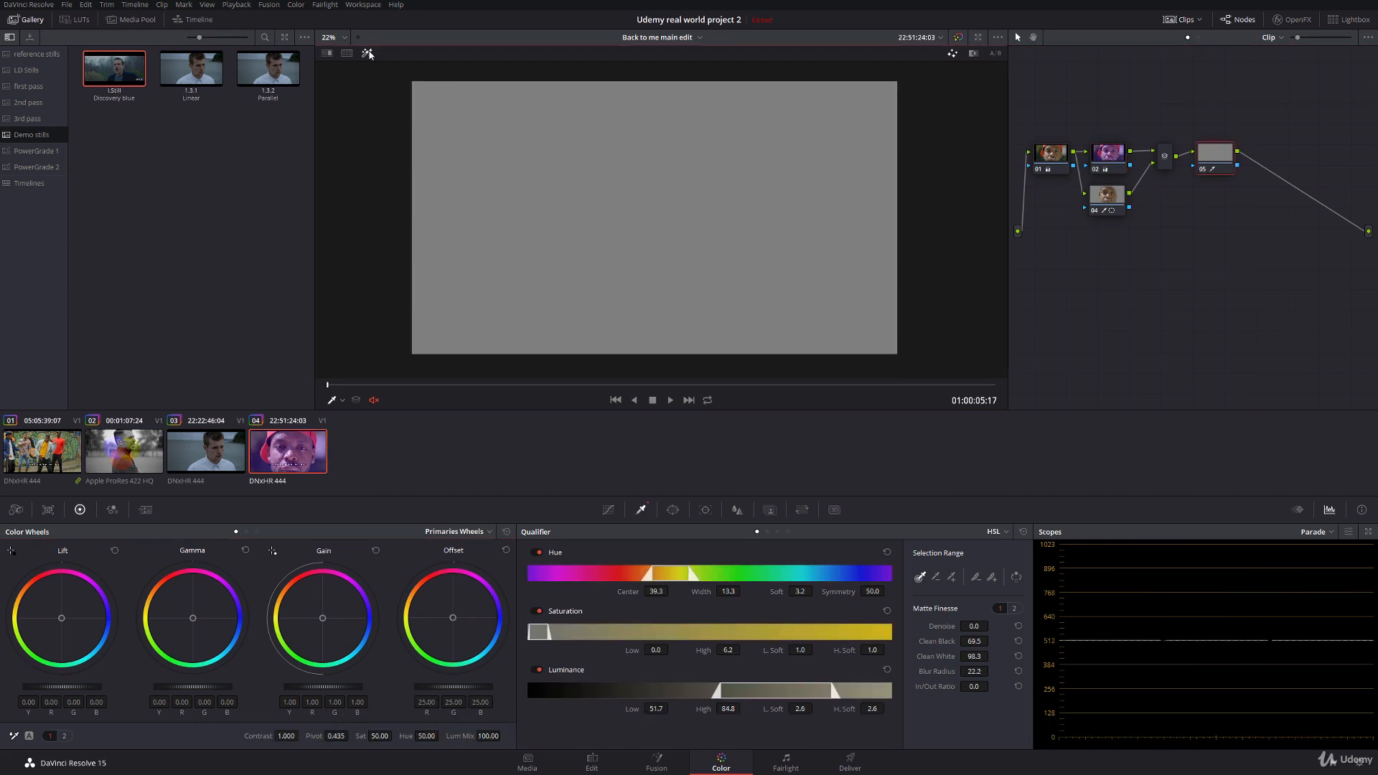
pyautogui.hotkey('shift', 'h')
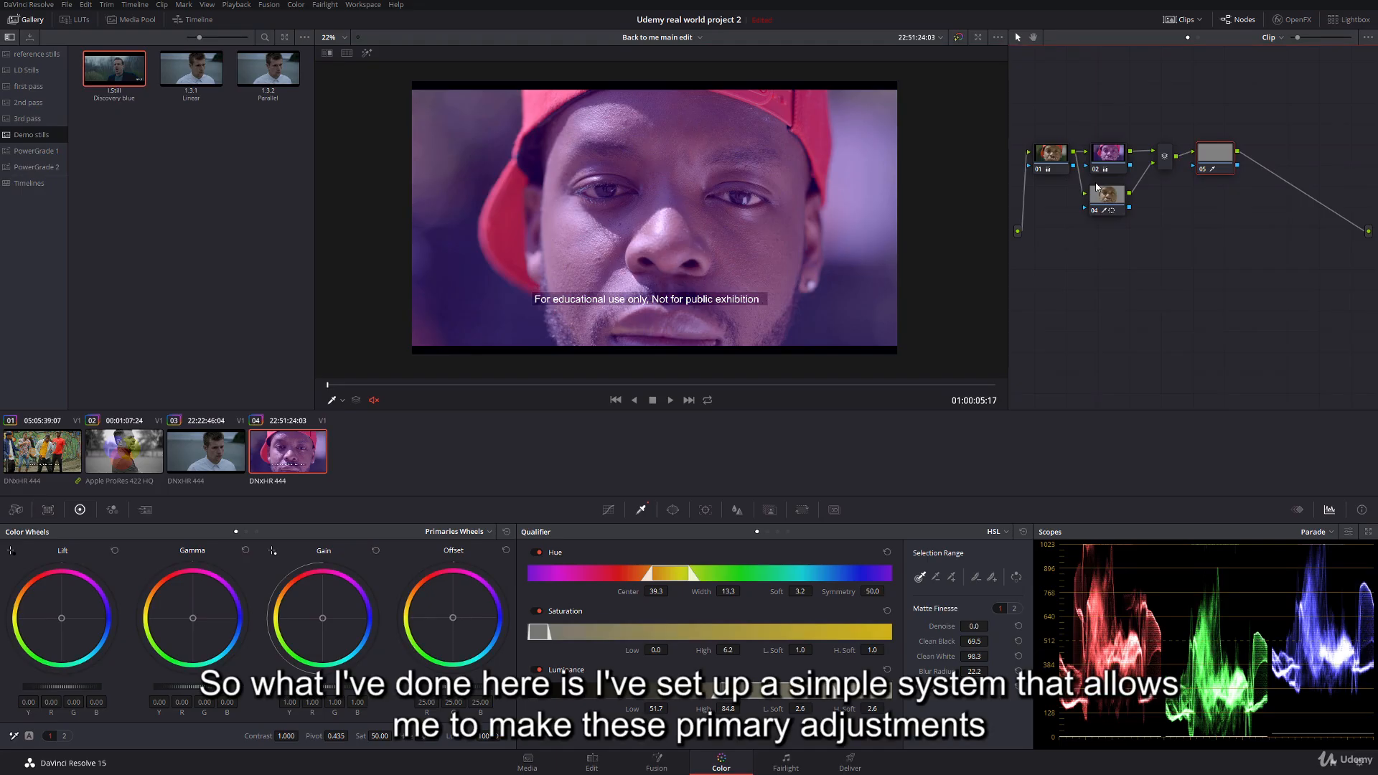
pyautogui.hotkey('ctrl', 'z')
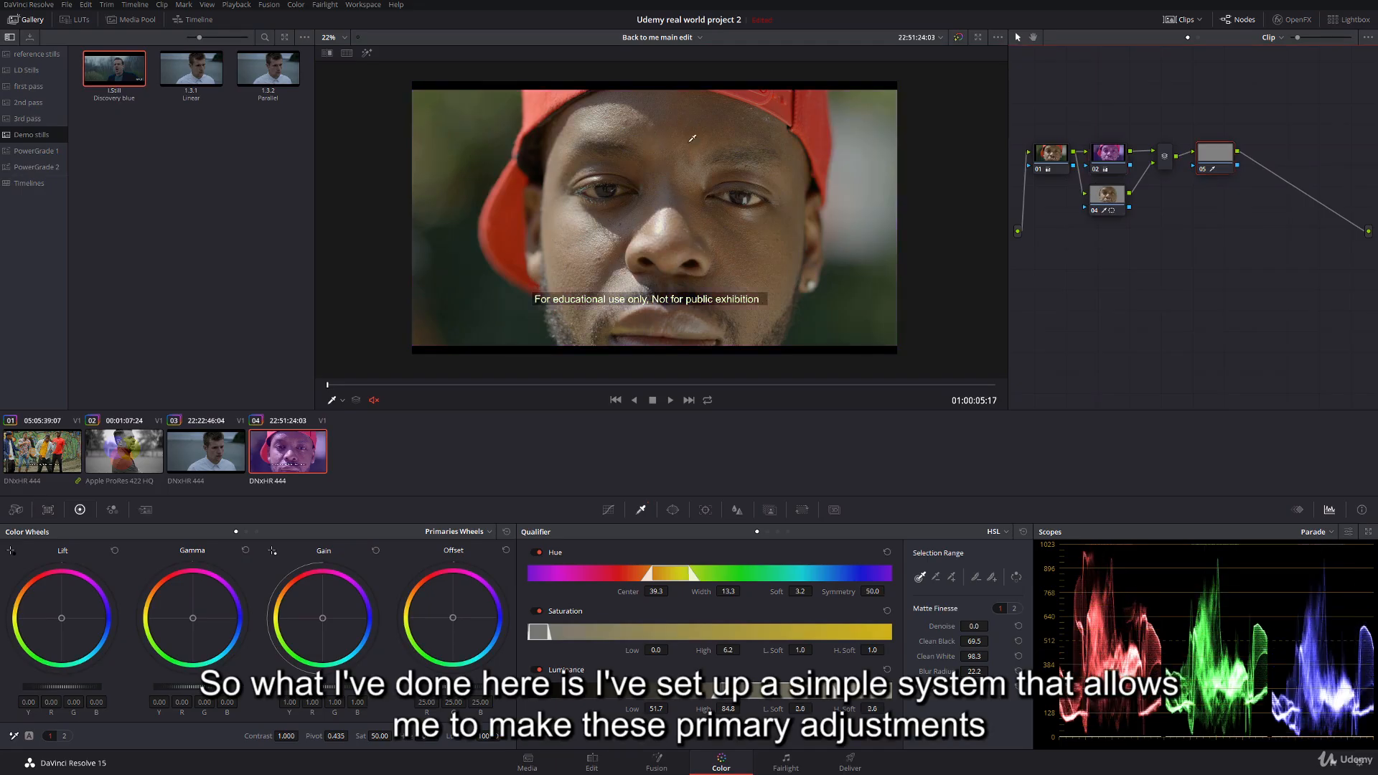
# - Review parallel nodes 02 and 04 in turn to compare the primary grade with the separate skin key
pyautogui.click(1111, 163)
pyautogui.click(1105, 199)
pyautogui.click(1106, 165)
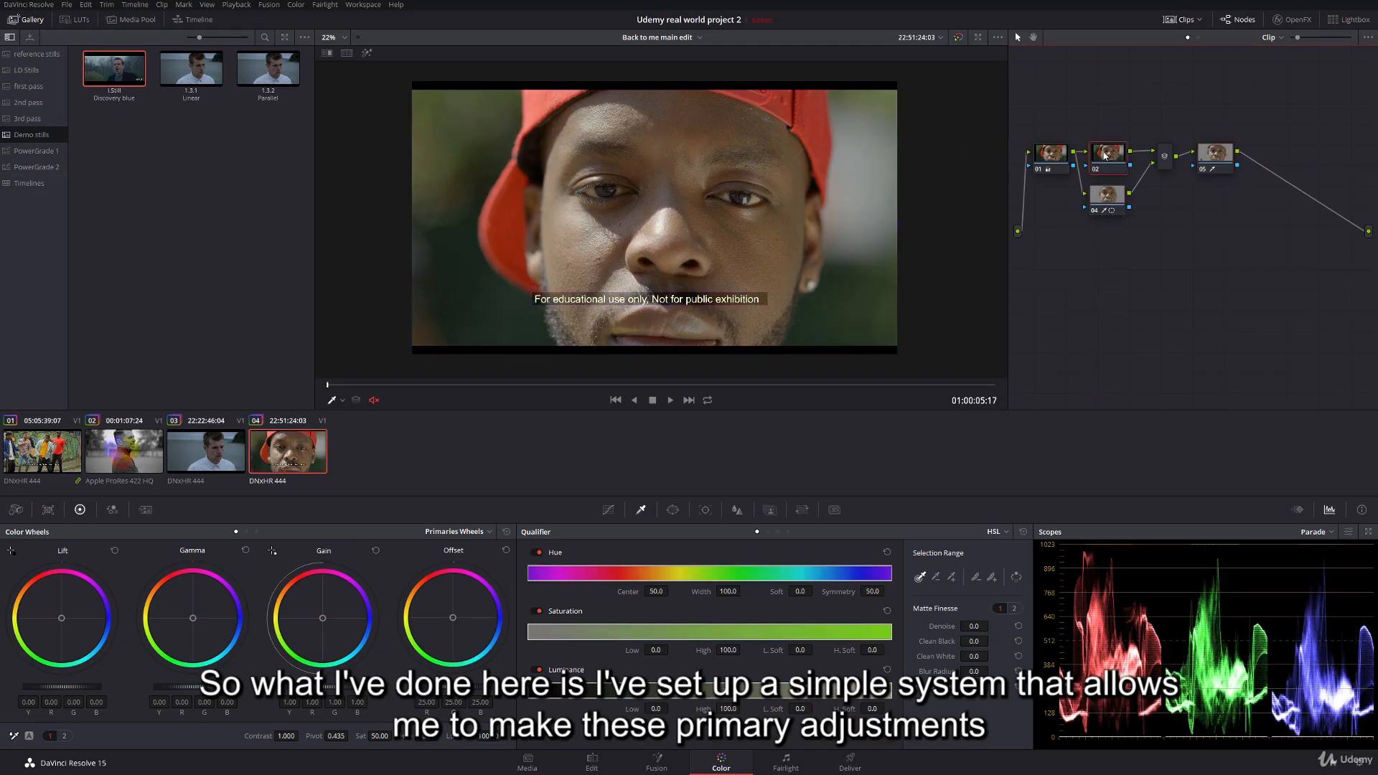
pyautogui.click(1108, 203)
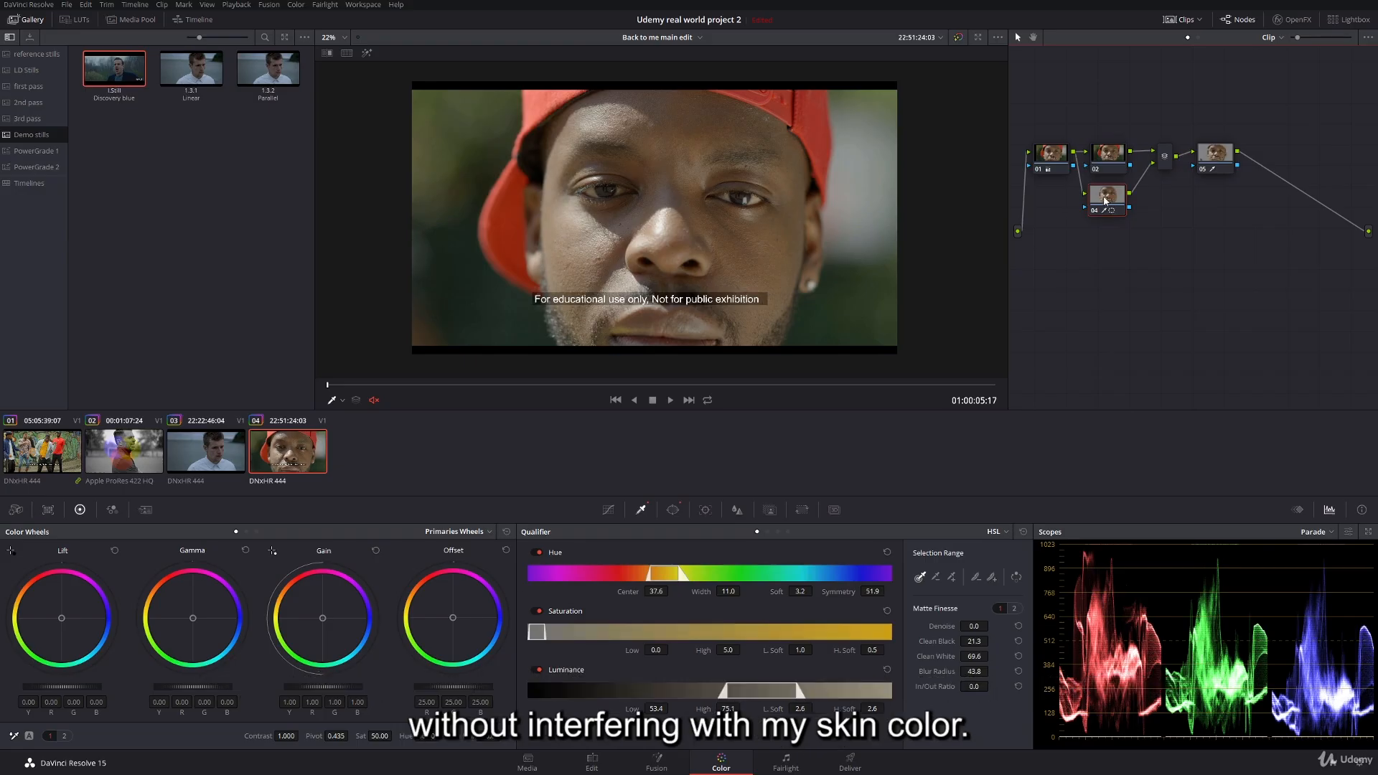
# - Adjust the contrast on node 02 by setting Lift to -0.04, Gamma to 0.01 and Gain to 1.02
pyautogui.click(1111, 156)
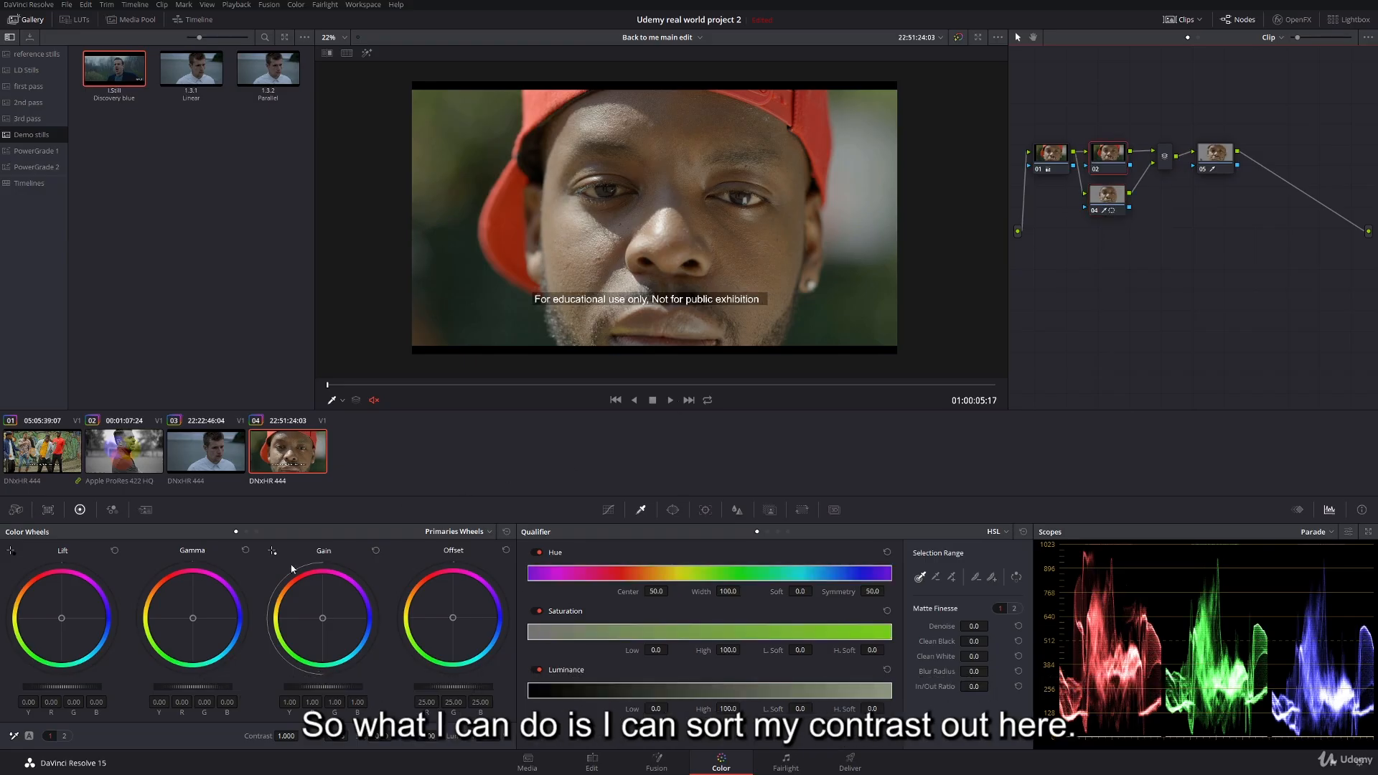
pyautogui.moveTo(97, 686); pyautogui.dragTo(72, 686)
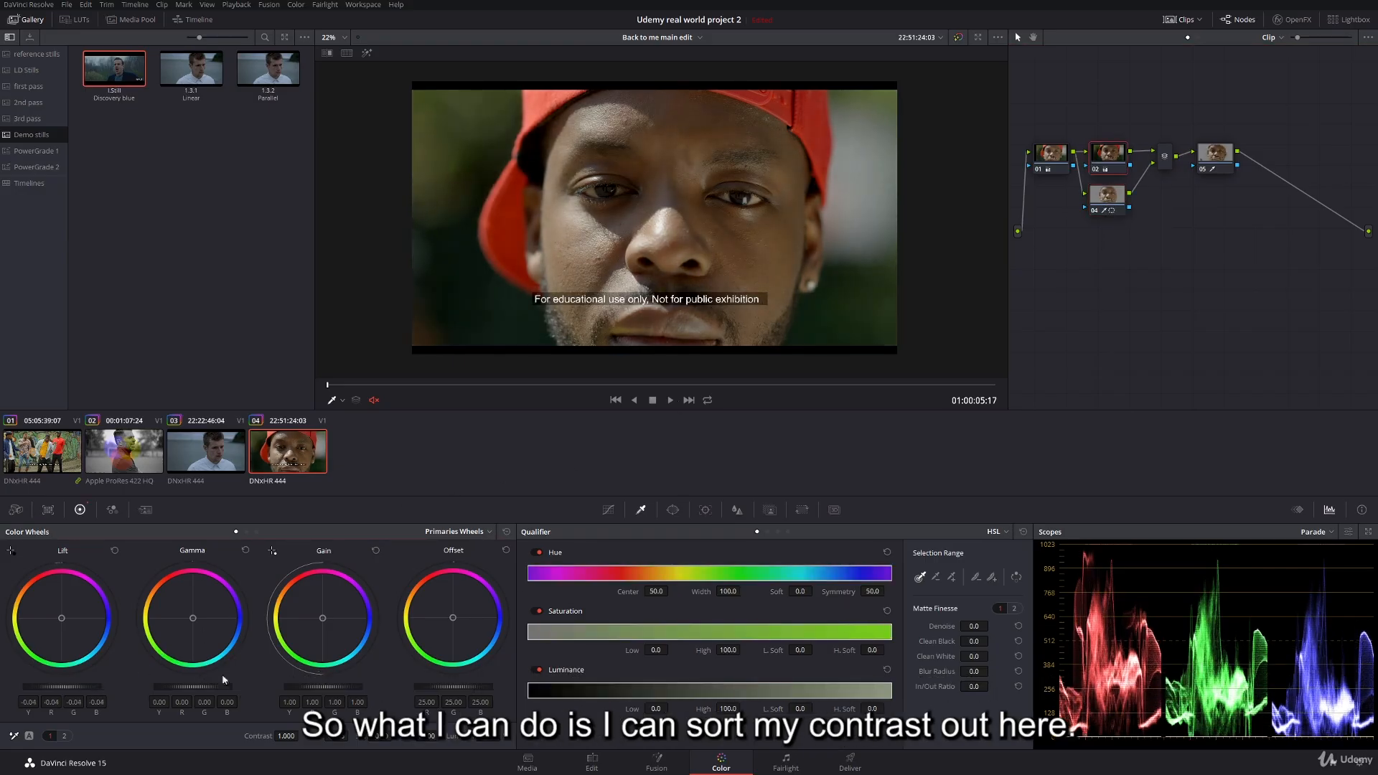
pyautogui.moveTo(338, 691); pyautogui.dragTo(292, 687)
pyautogui.moveTo(192, 686); pyautogui.dragTo(198, 686)
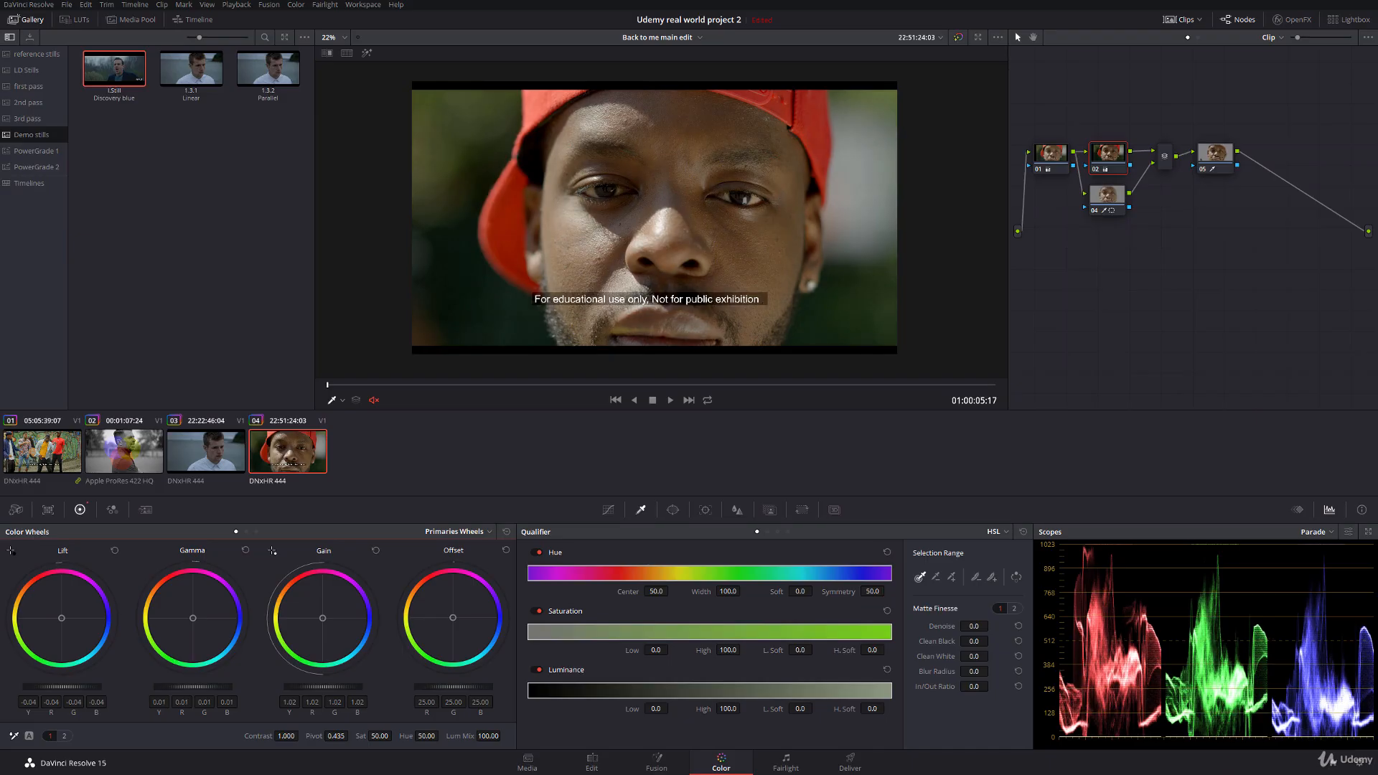
# - Warm the keyed skin on node 04 by shifting Gamma toward orange, with luminance at -0.01, and lower Gain to 0.99
pyautogui.click(1106, 197)
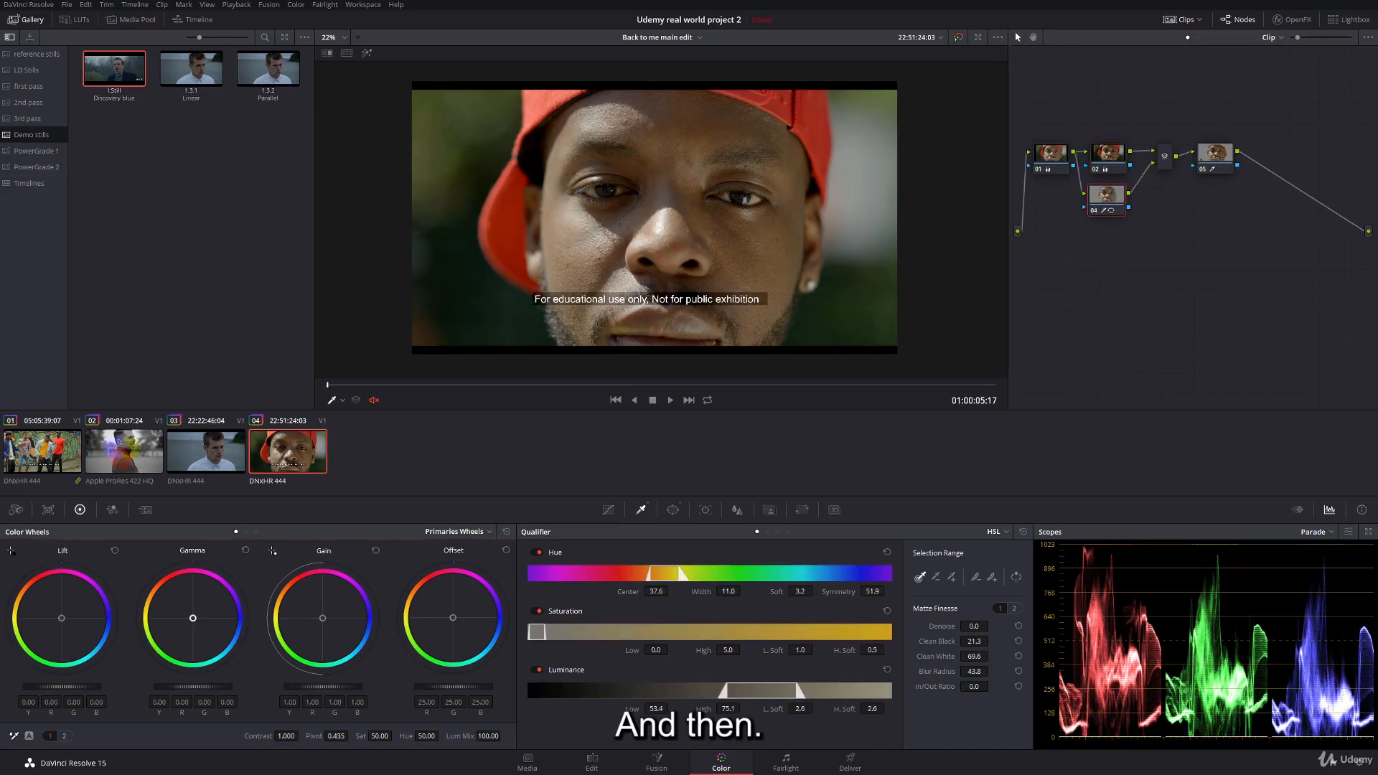
pyautogui.moveTo(202, 625); pyautogui.dragTo(188, 611)
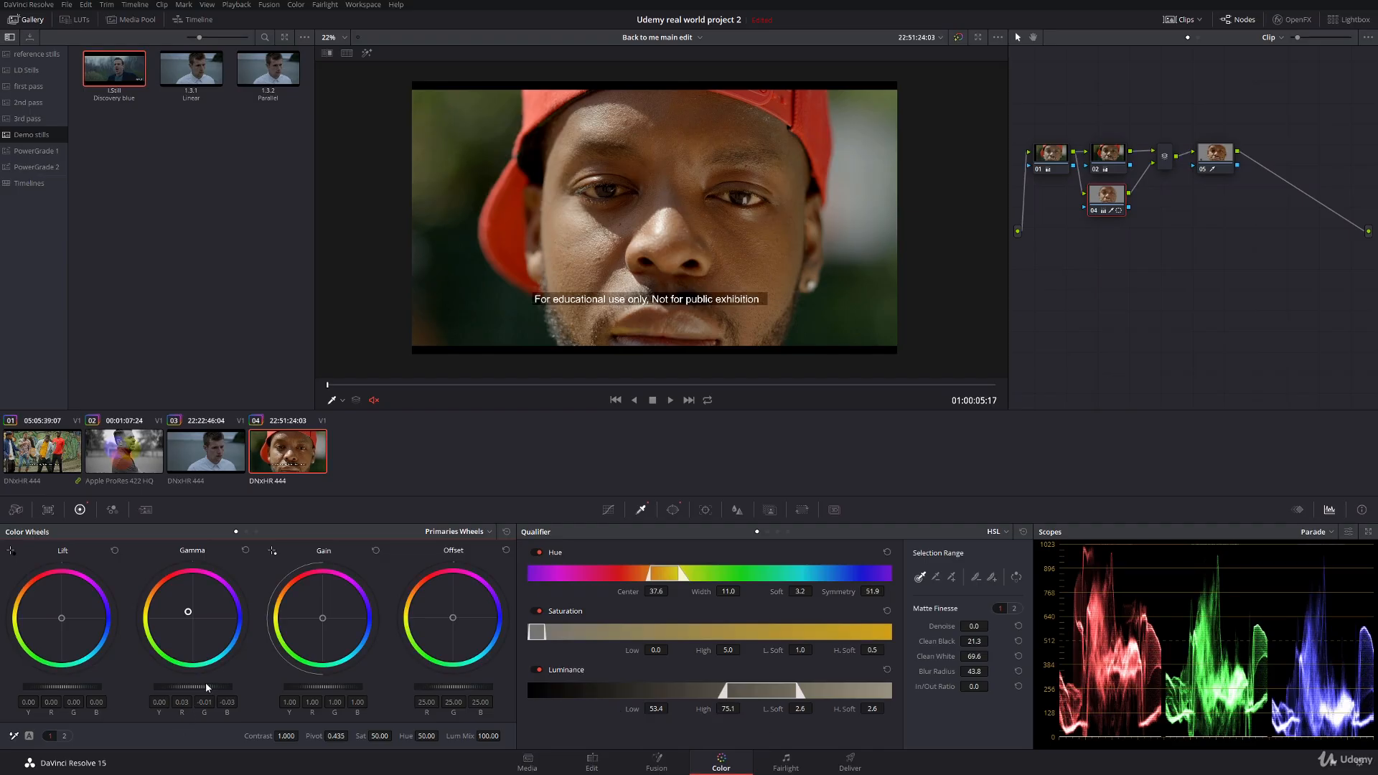
pyautogui.moveTo(205, 685); pyautogui.dragTo(201, 686)
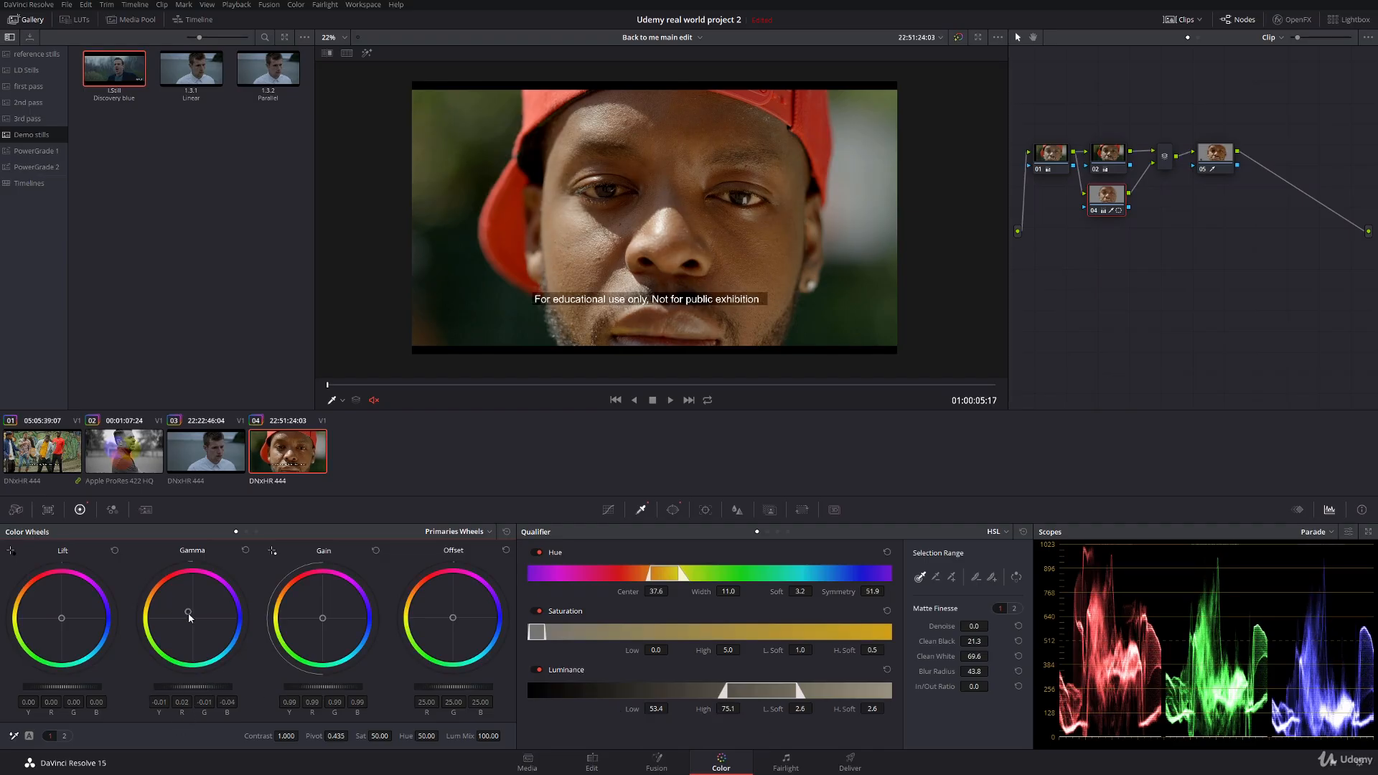
# - Fine-tune node 04's Gamma to red 0.03, green -0.02 and blue -0.02, and turn off the viewer's on-screen overlay
pyautogui.moveTo(188, 612); pyautogui.dragTo(190, 610)
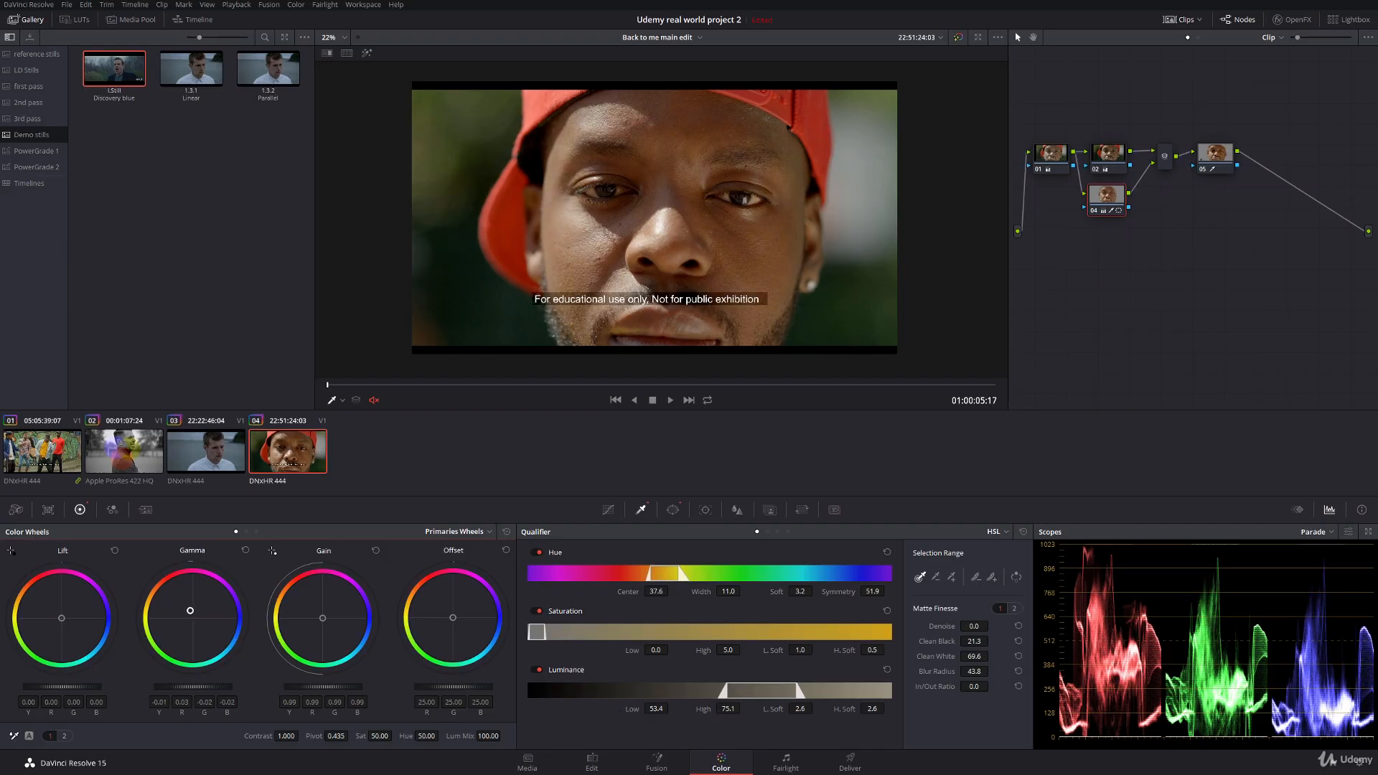
pyautogui.click(342, 400)
pyautogui.click(345, 418)
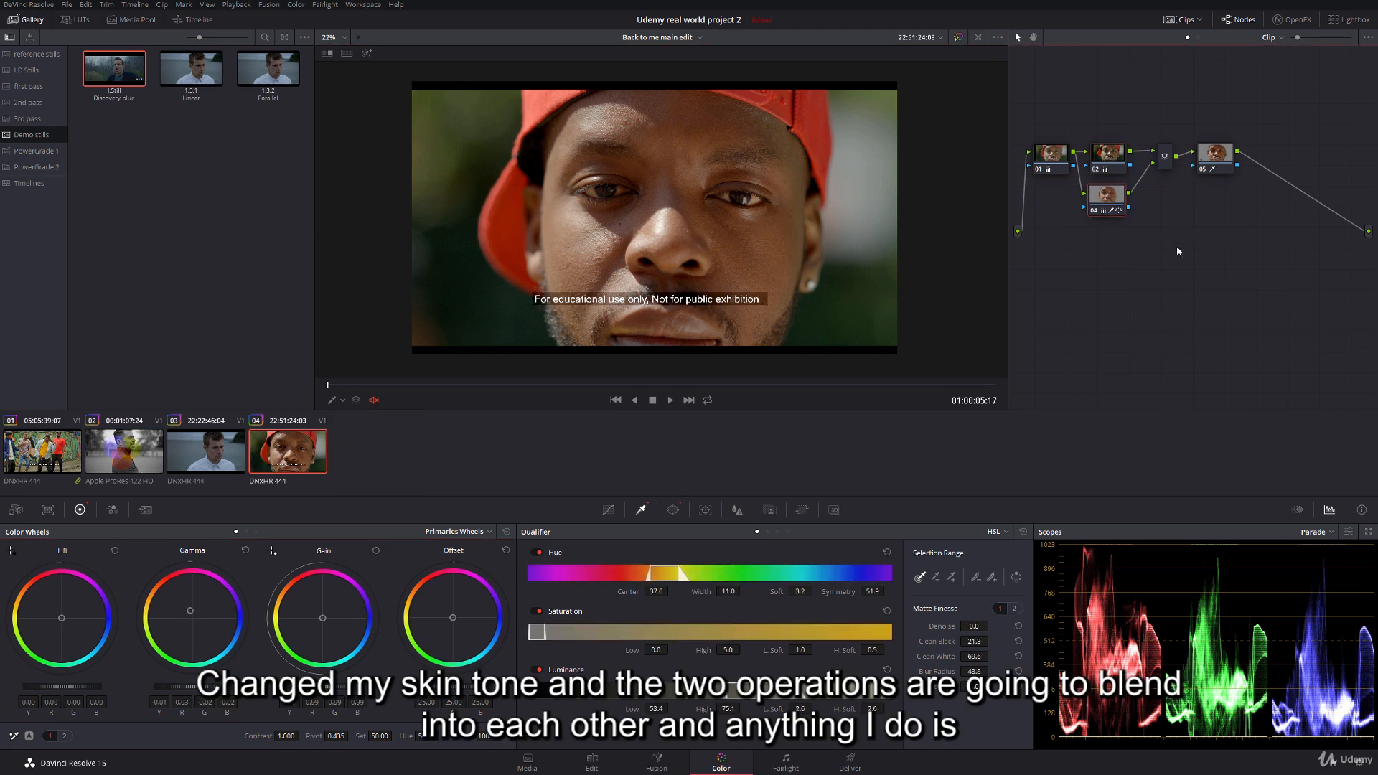
# - Review primary nodes 01 and 02 and skin-key node 04 in turn to trace how the grade feeds the parallel branches
pyautogui.click(1113, 169)
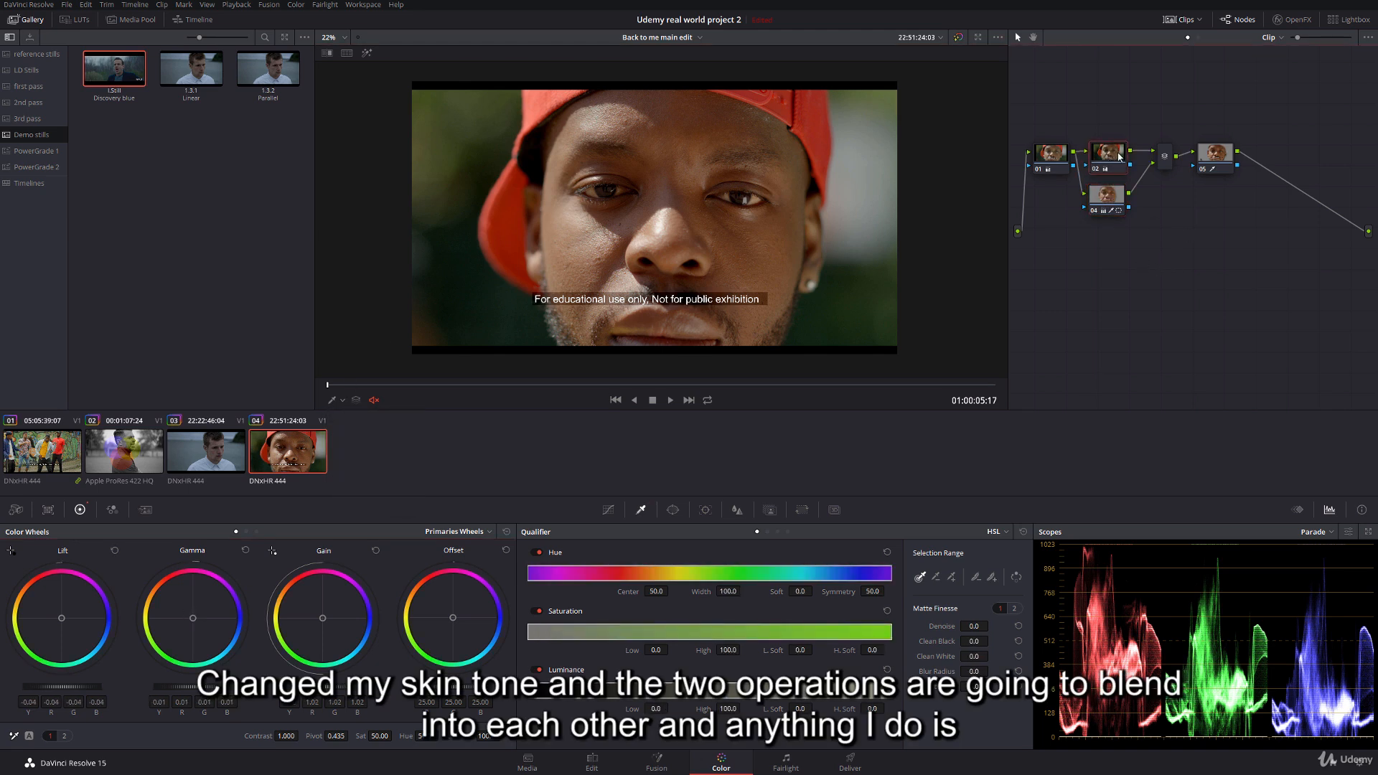
pyautogui.moveTo(1106, 201)
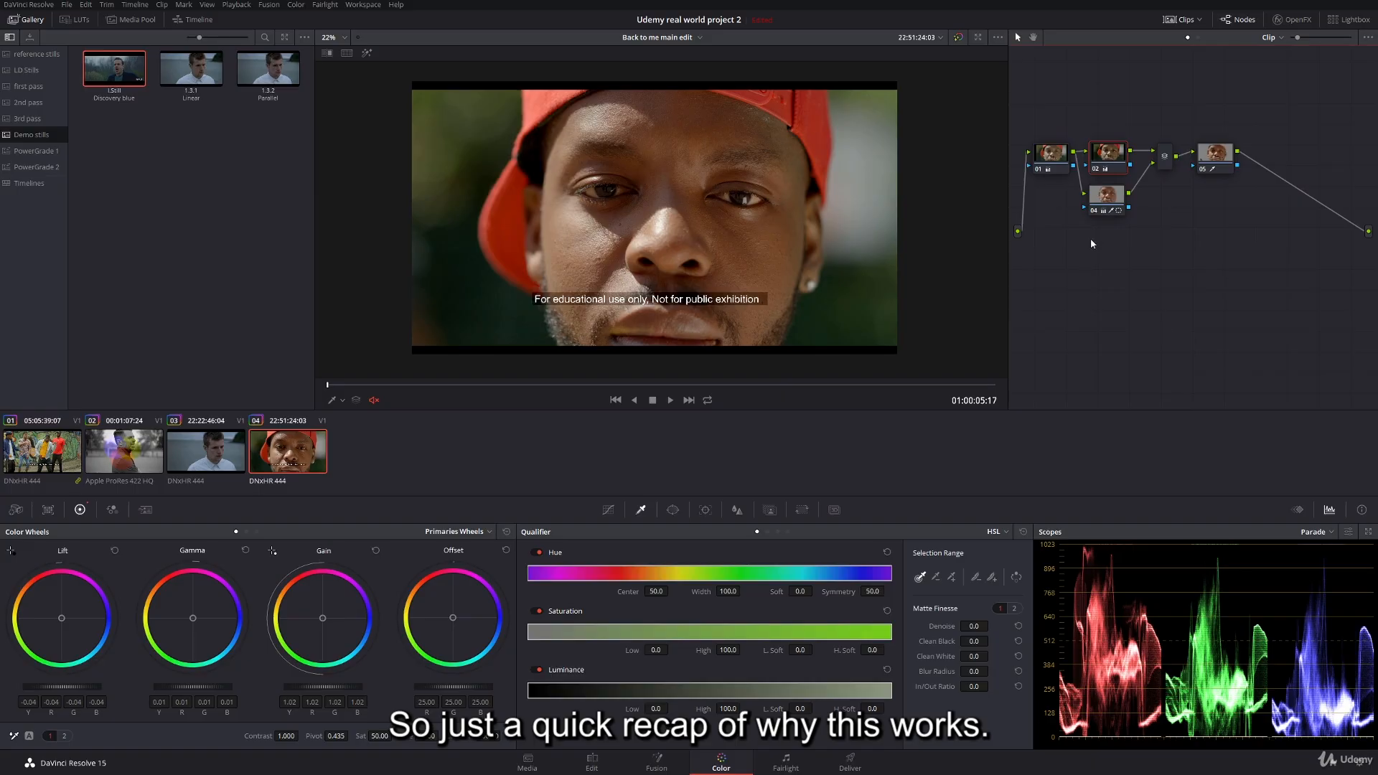
pyautogui.click(1056, 162)
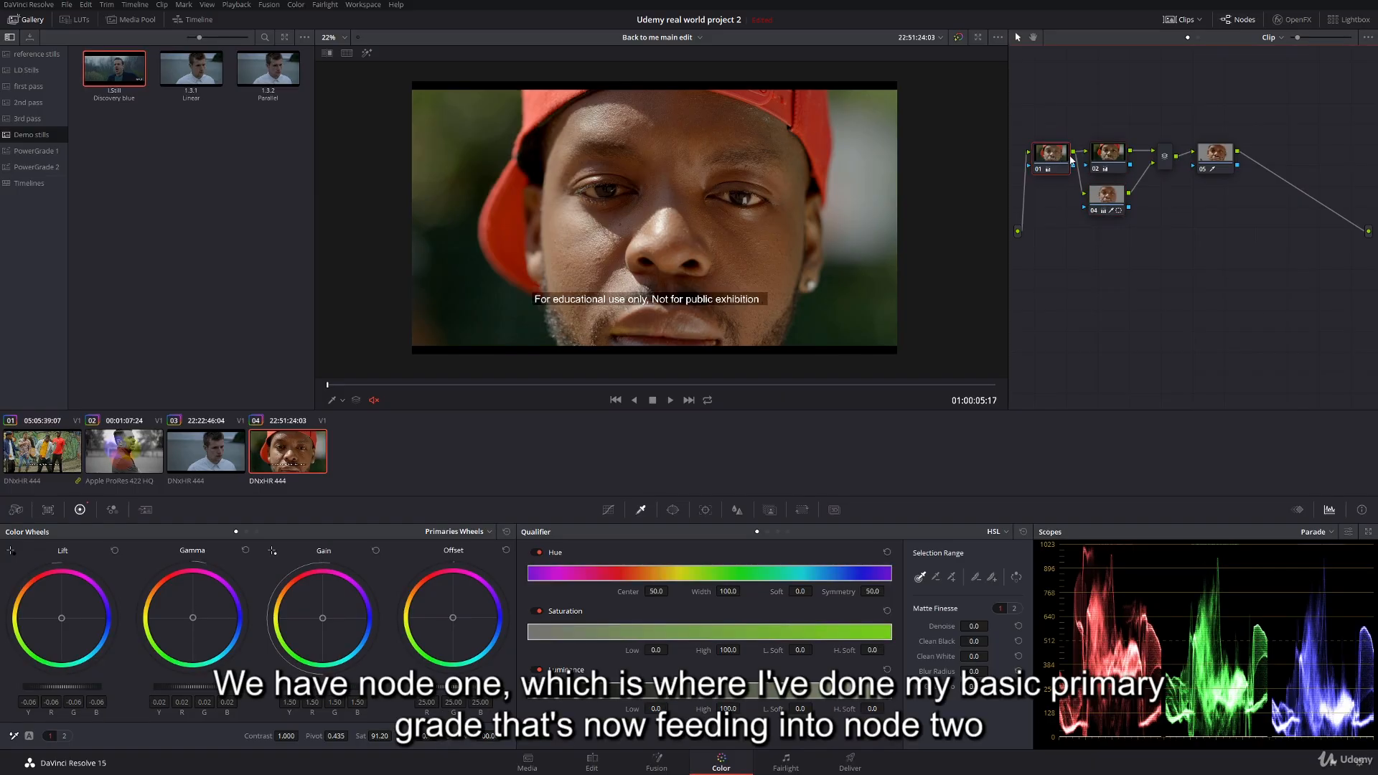
pyautogui.moveTo(1057, 161)
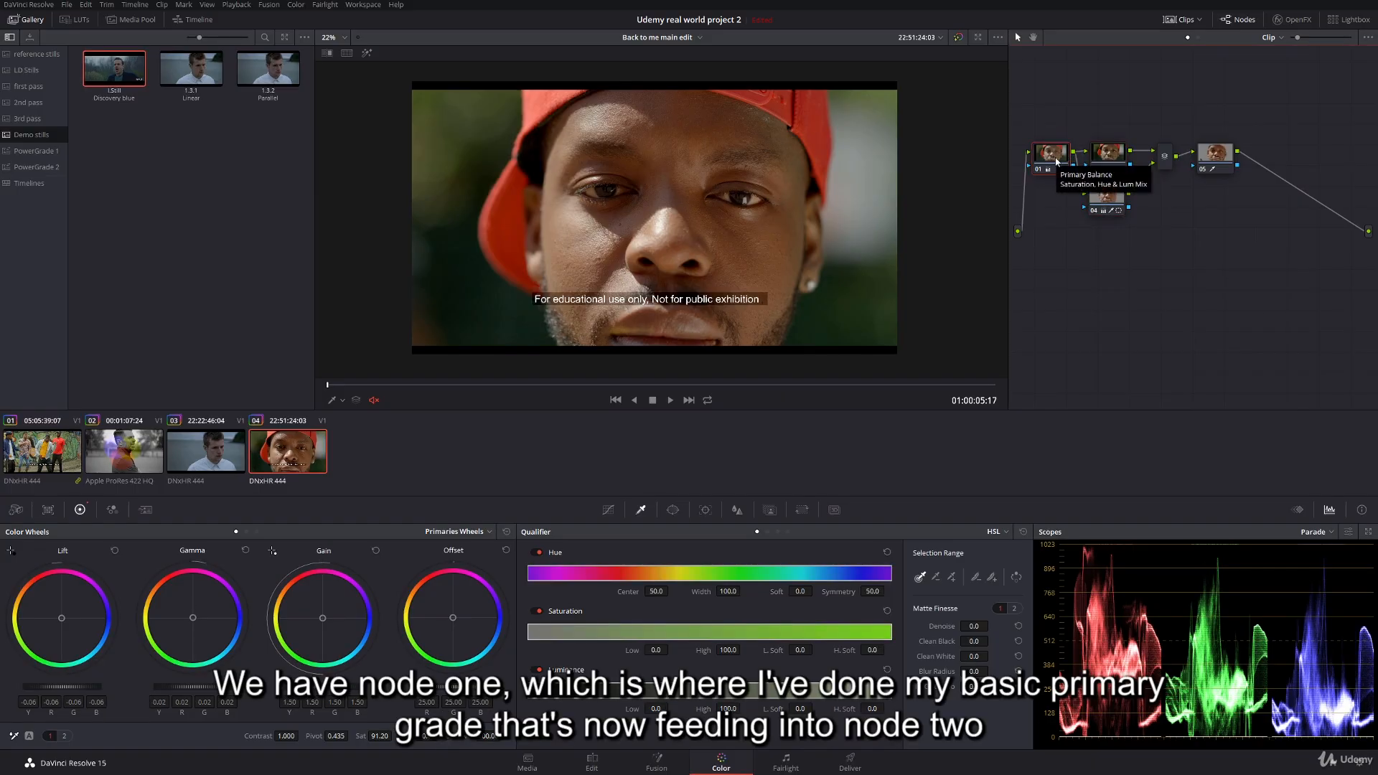
pyautogui.moveTo(1103, 154)
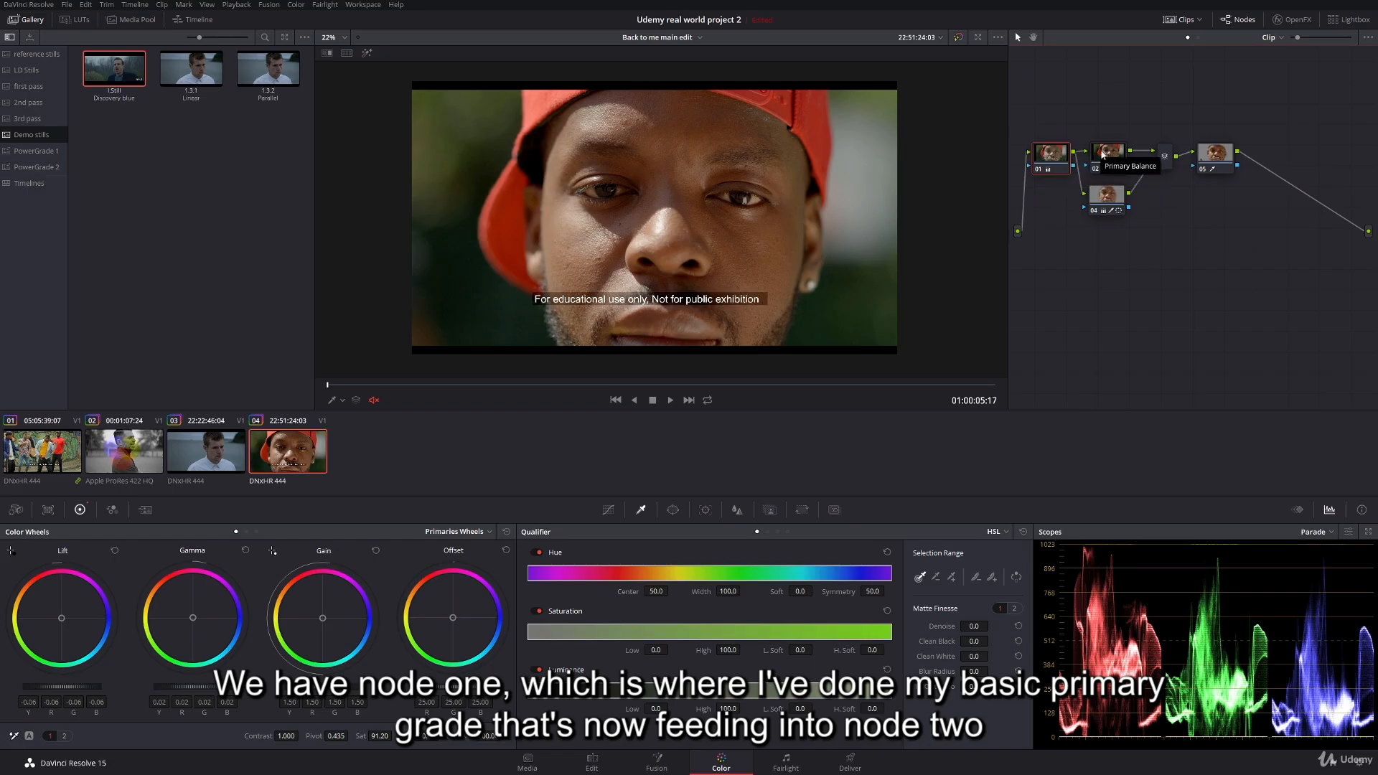
pyautogui.click(1107, 195)
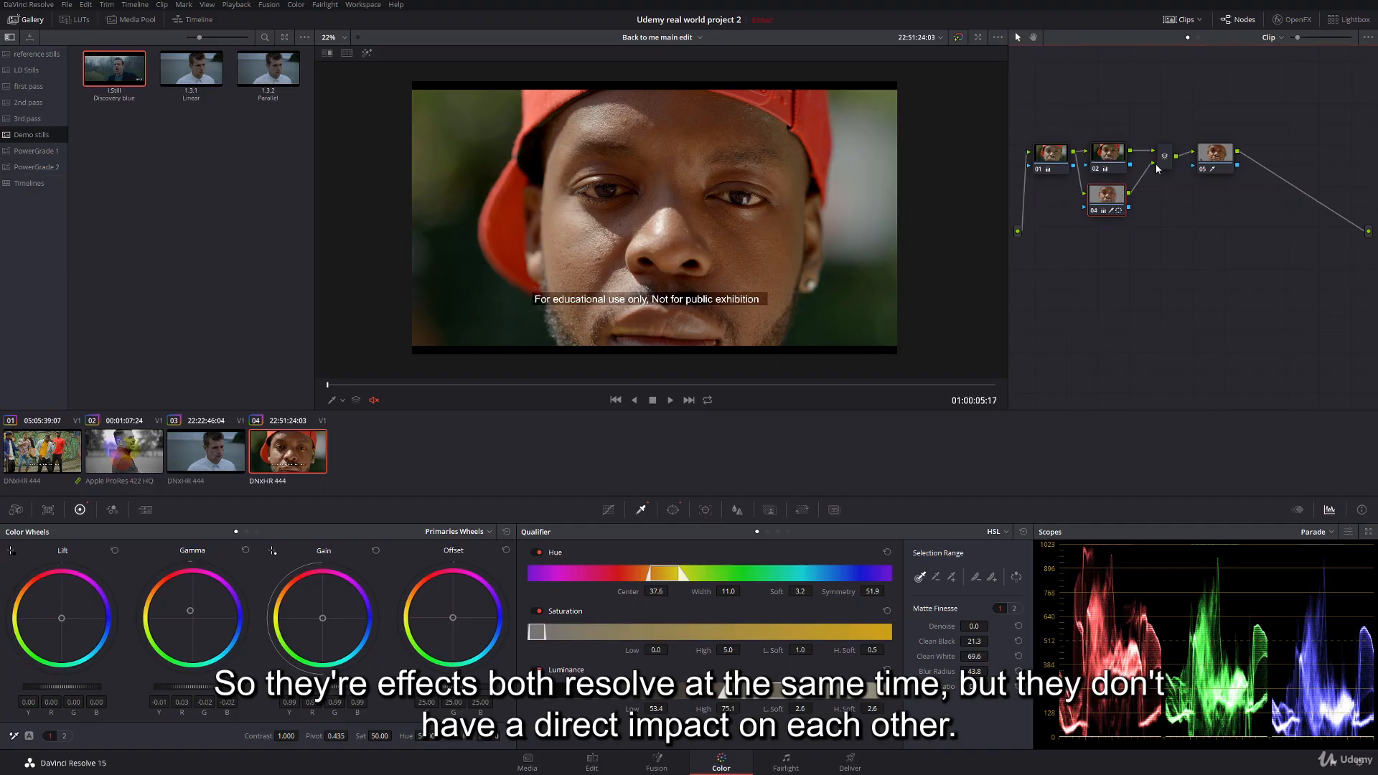
# - Alternate between parallel nodes 02 and 04 to compare their separate grade and qualifier settings
pyautogui.click(1107, 158)
pyautogui.click(1104, 197)
pyautogui.click(1105, 153)
pyautogui.click(1109, 202)
pyautogui.click(1108, 158)
pyautogui.click(1106, 201)
pyautogui.click(1102, 152)
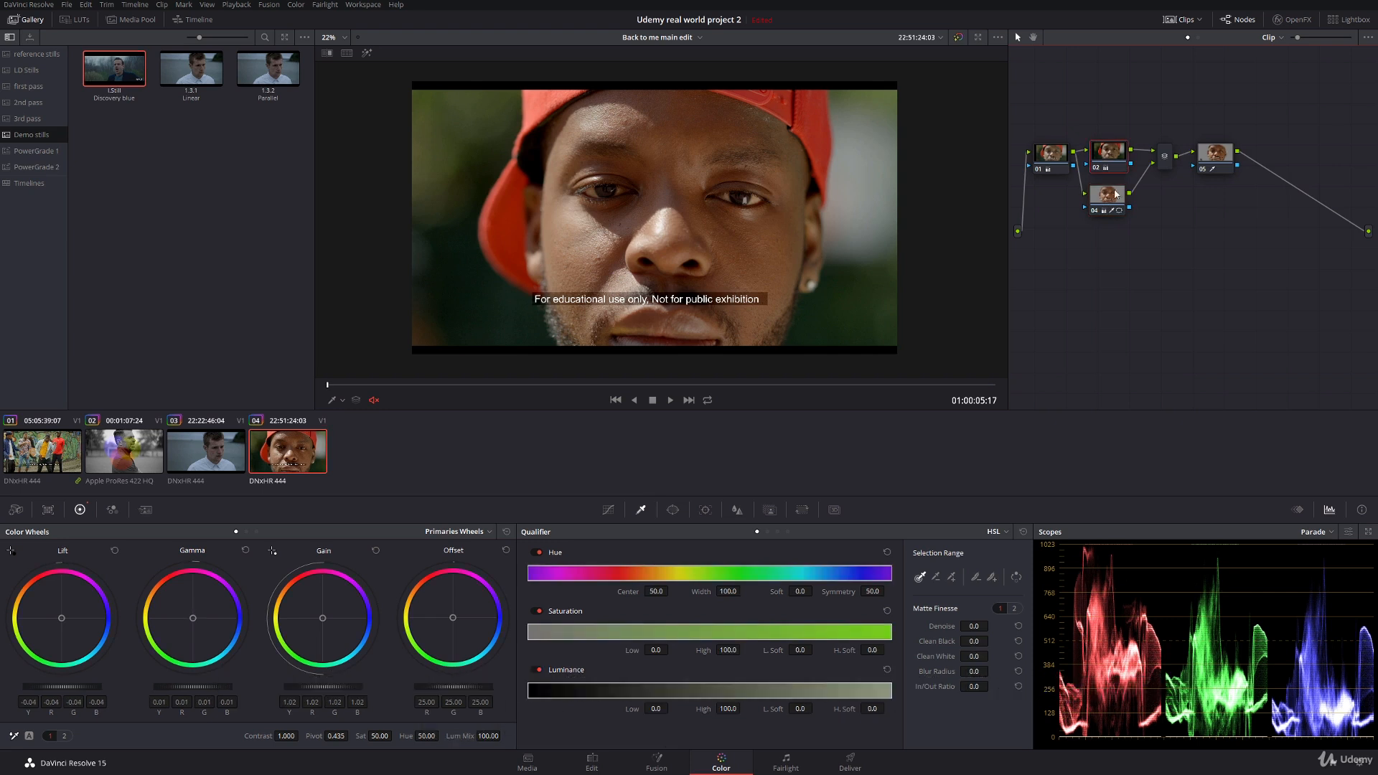
pyautogui.click(1111, 198)
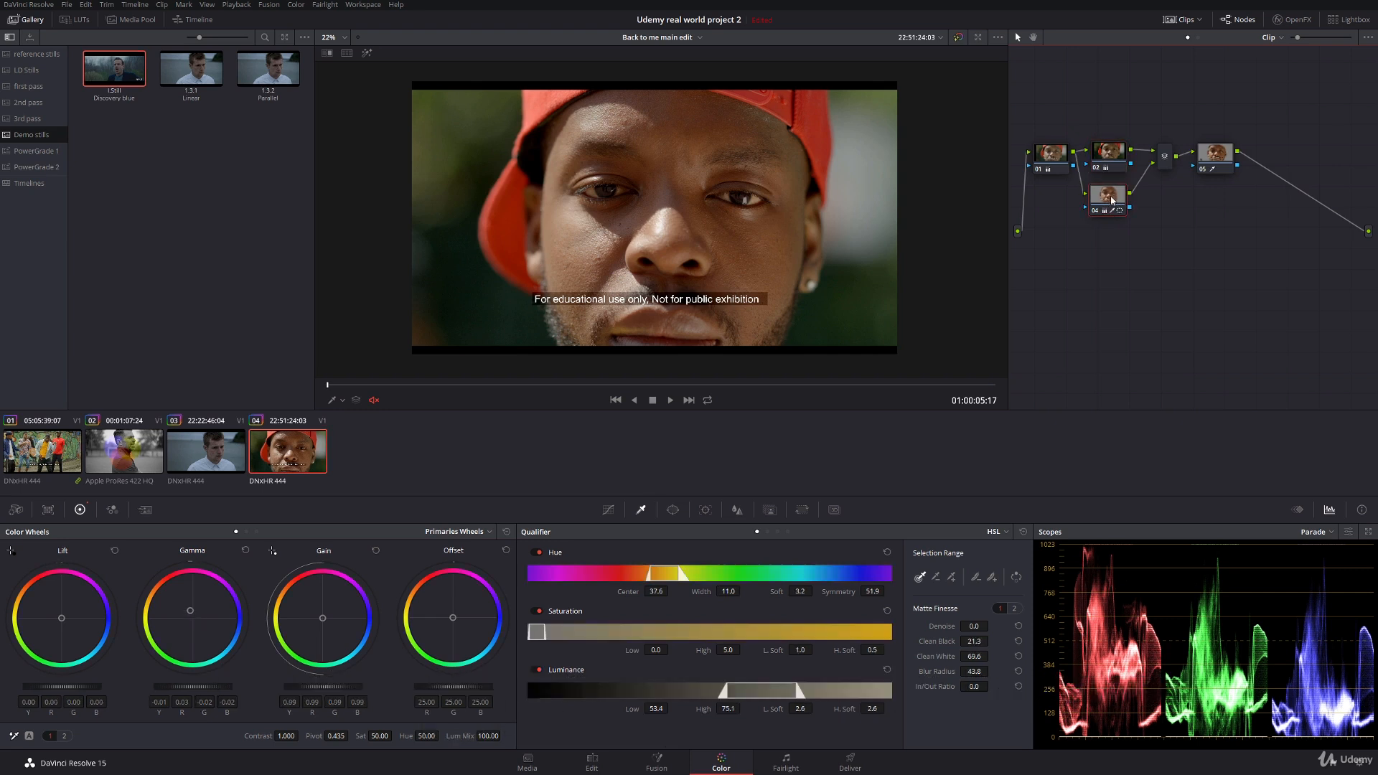
# - Try a strong blue Offset shift on node 02 and examine node 04's skin key with Highlight
pyautogui.click(1114, 155)
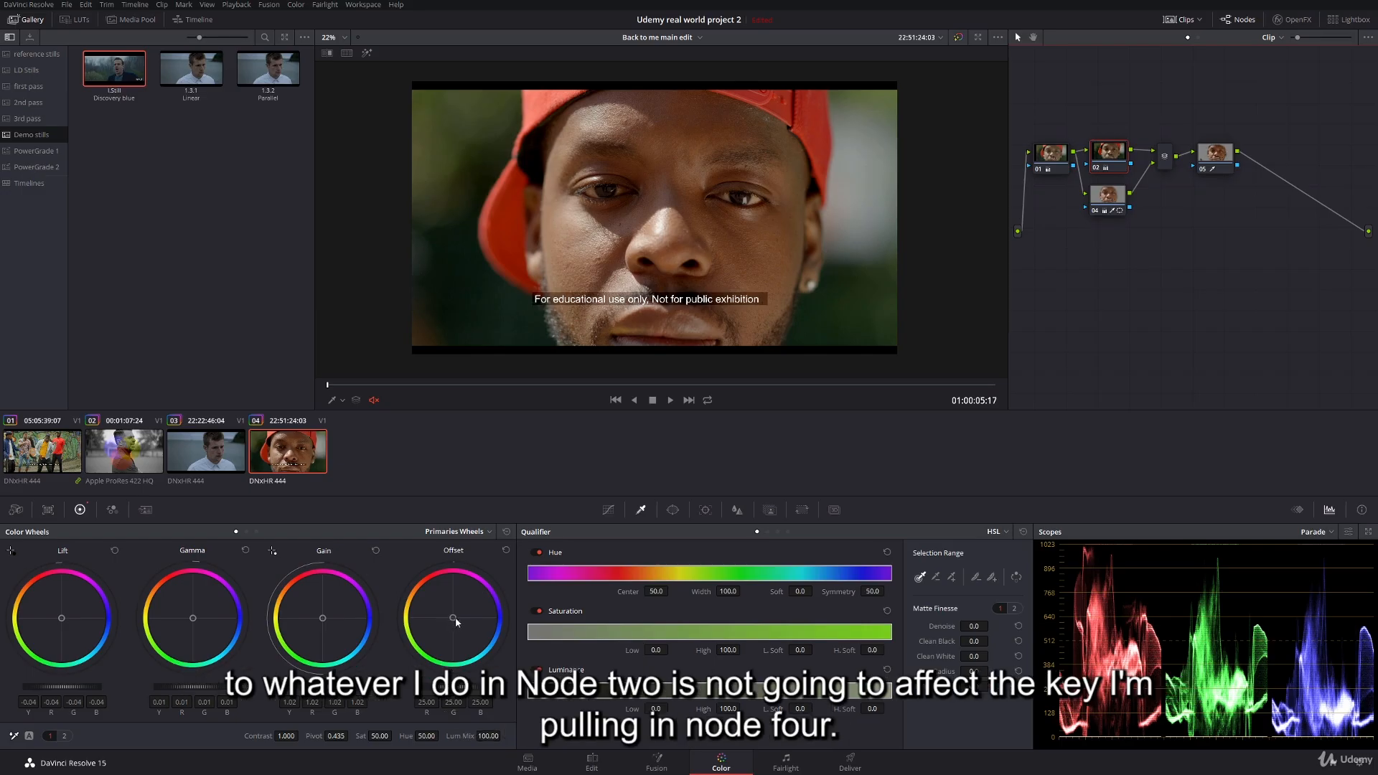
pyautogui.moveTo(456, 622); pyautogui.dragTo(475, 624)
pyautogui.click(1116, 200)
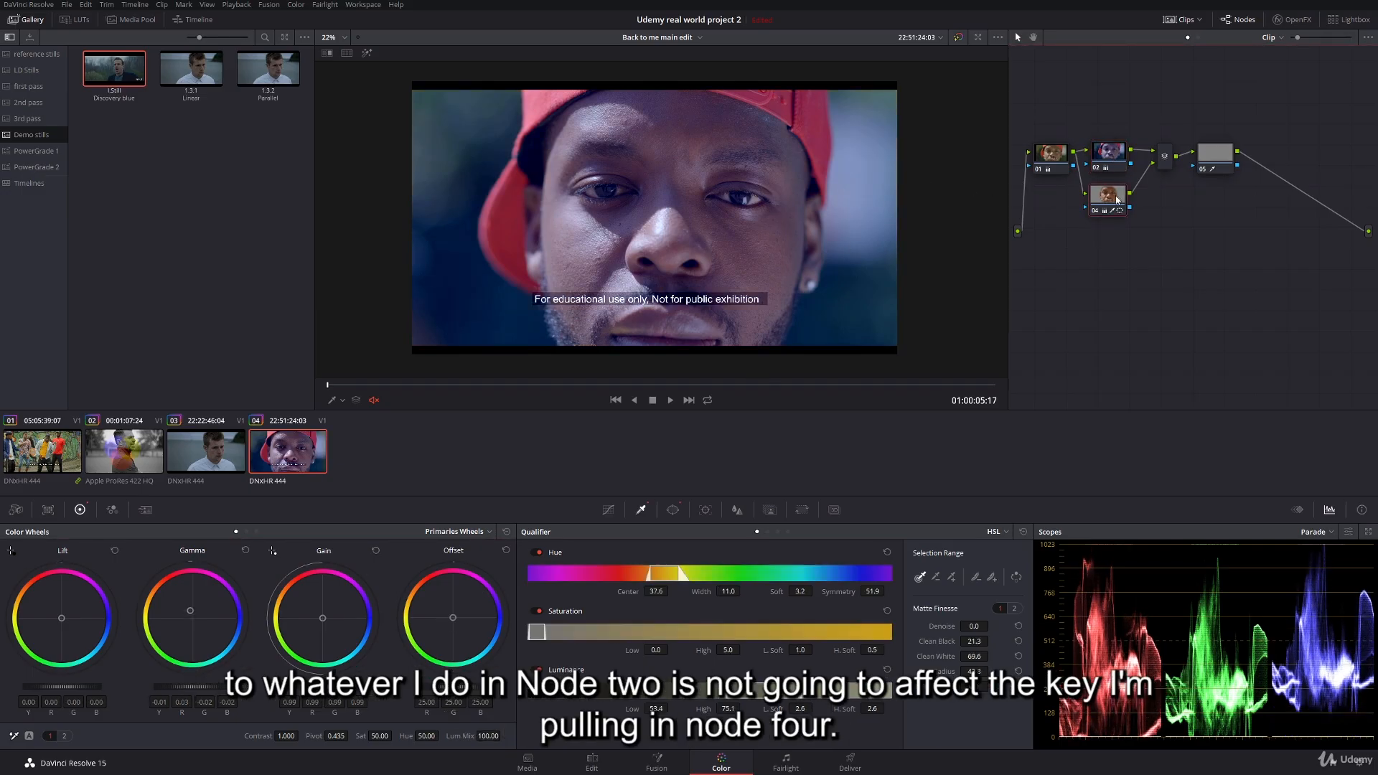
pyautogui.click(366, 52)
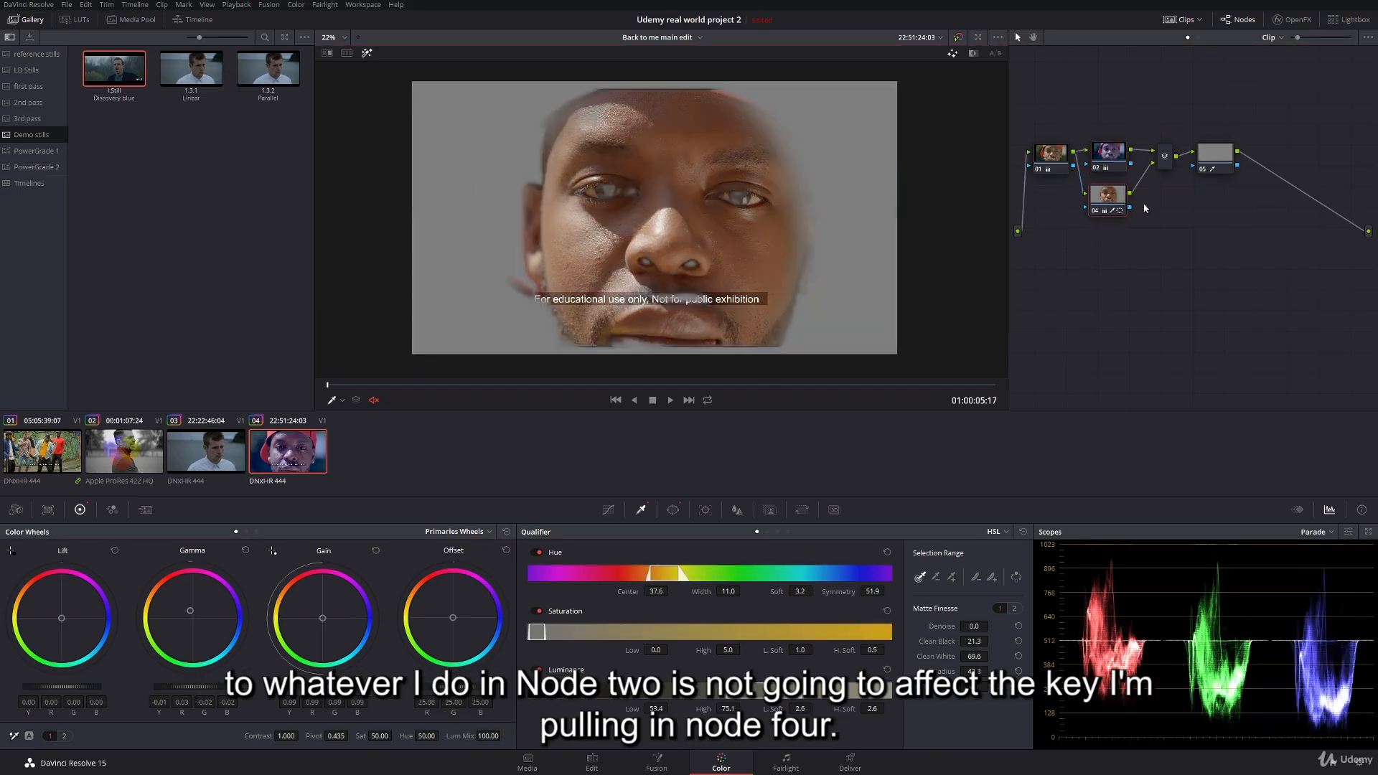
pyautogui.click(367, 53)
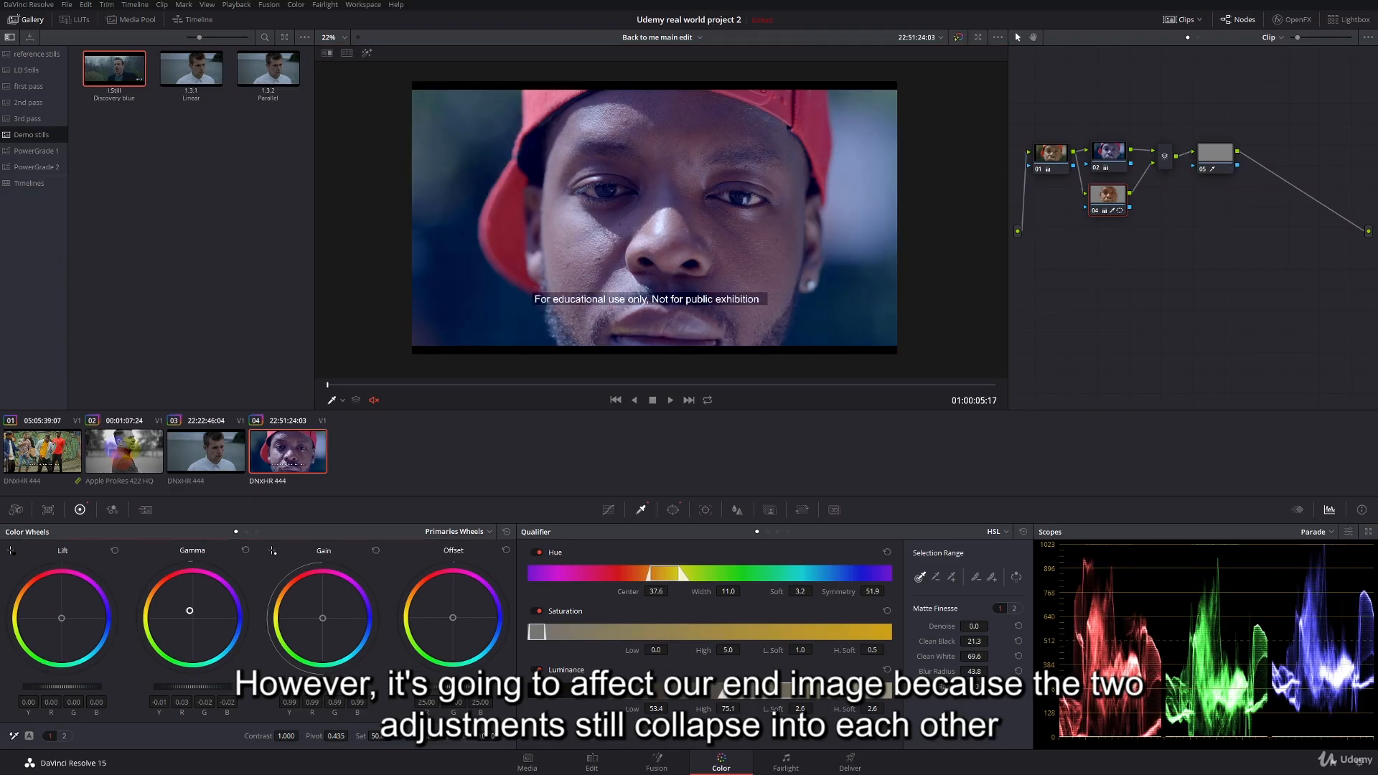
# - Try pushing node 04's Gamma toward yellow-orange and select the parallel mixer where the two adjustments combine
pyautogui.moveTo(189, 610); pyautogui.dragTo(169, 612)
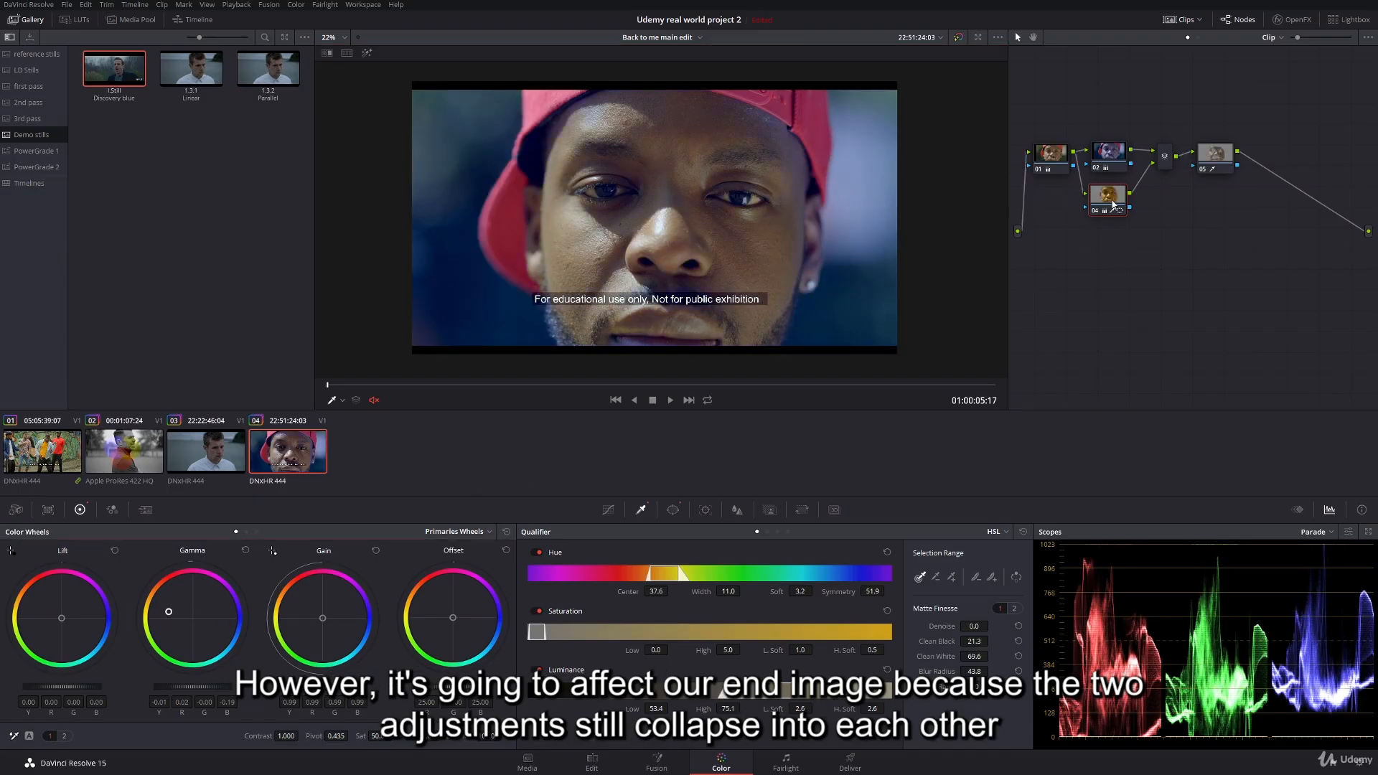
pyautogui.click(1164, 158)
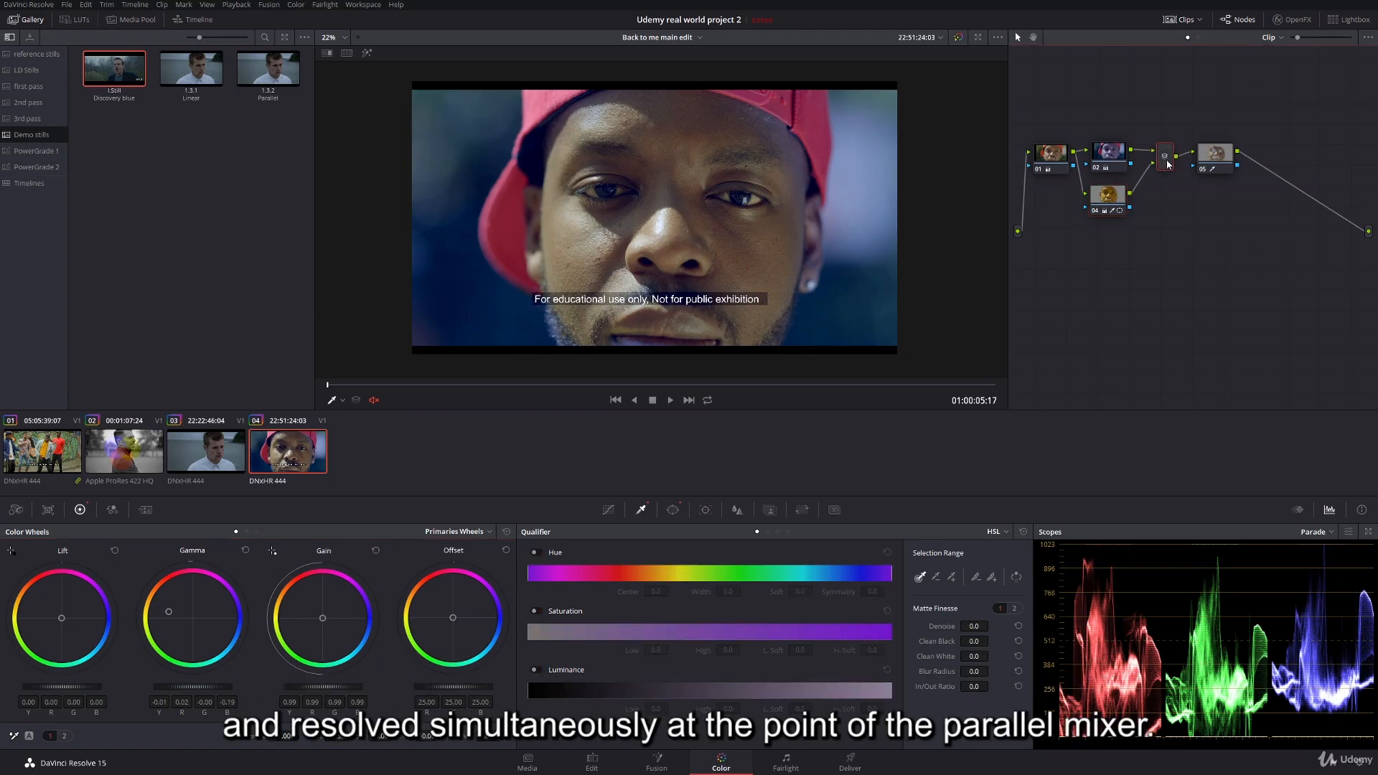
pyautogui.moveTo(1164, 161); pyautogui.dragTo(1165, 159)
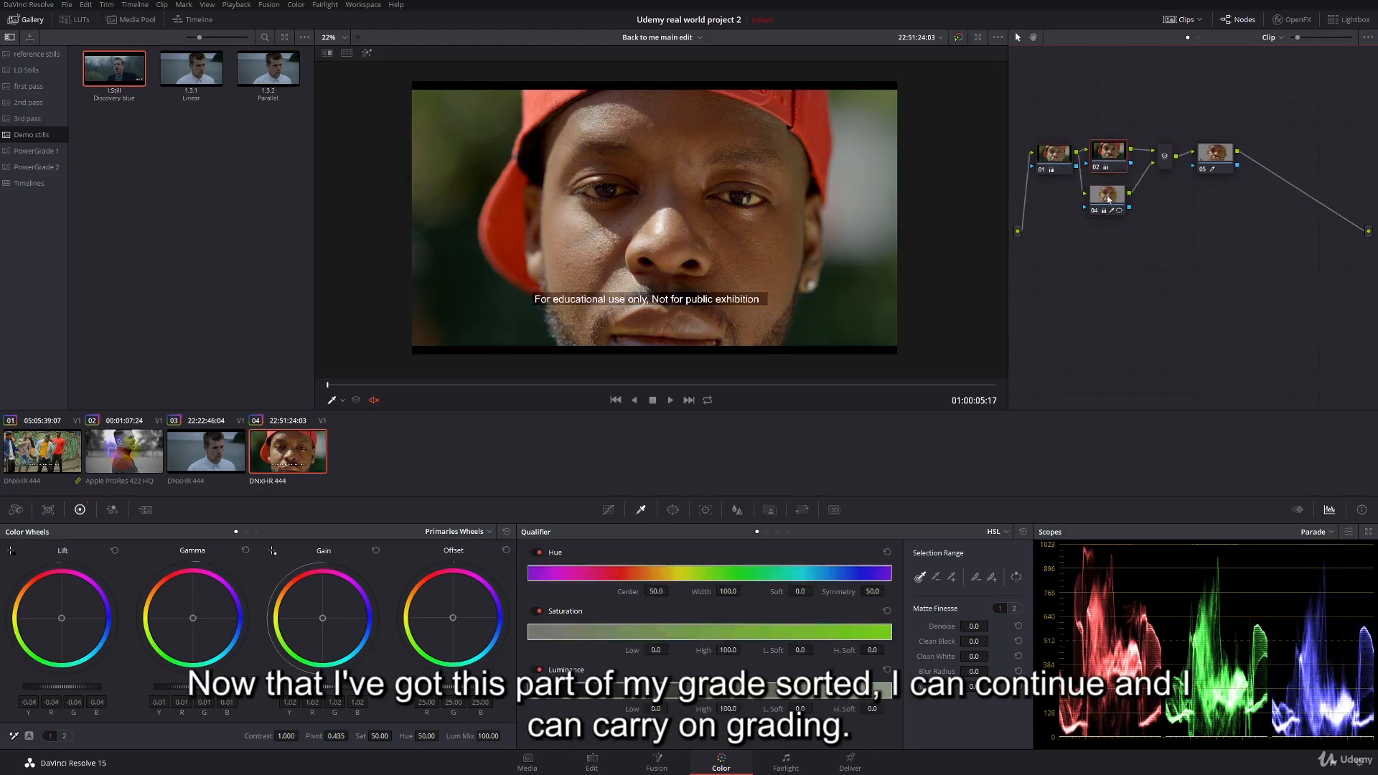
# - Add a serial node after node 05 and enable a curve window on it
pyautogui.click(1224, 159)
pyautogui.hotkey('alt', 's')
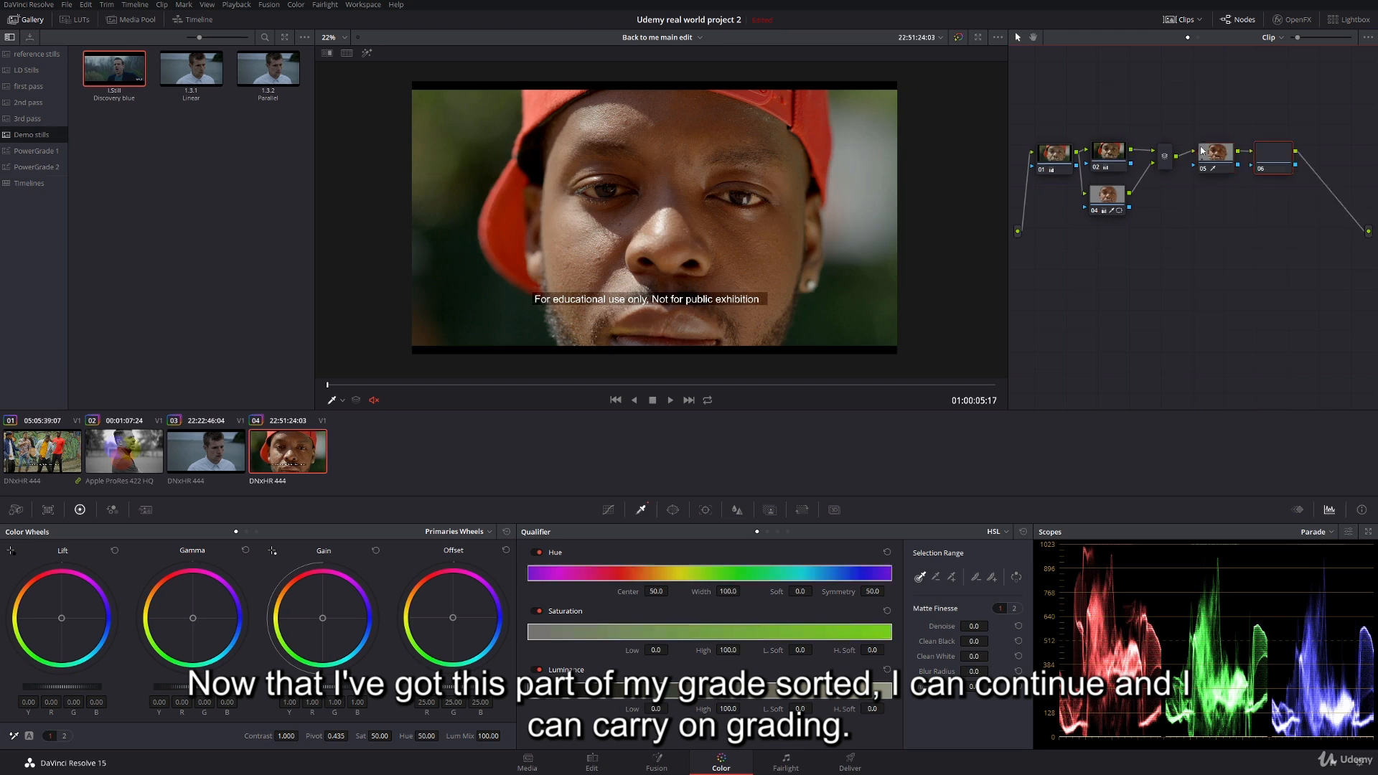
pyautogui.click(672, 510)
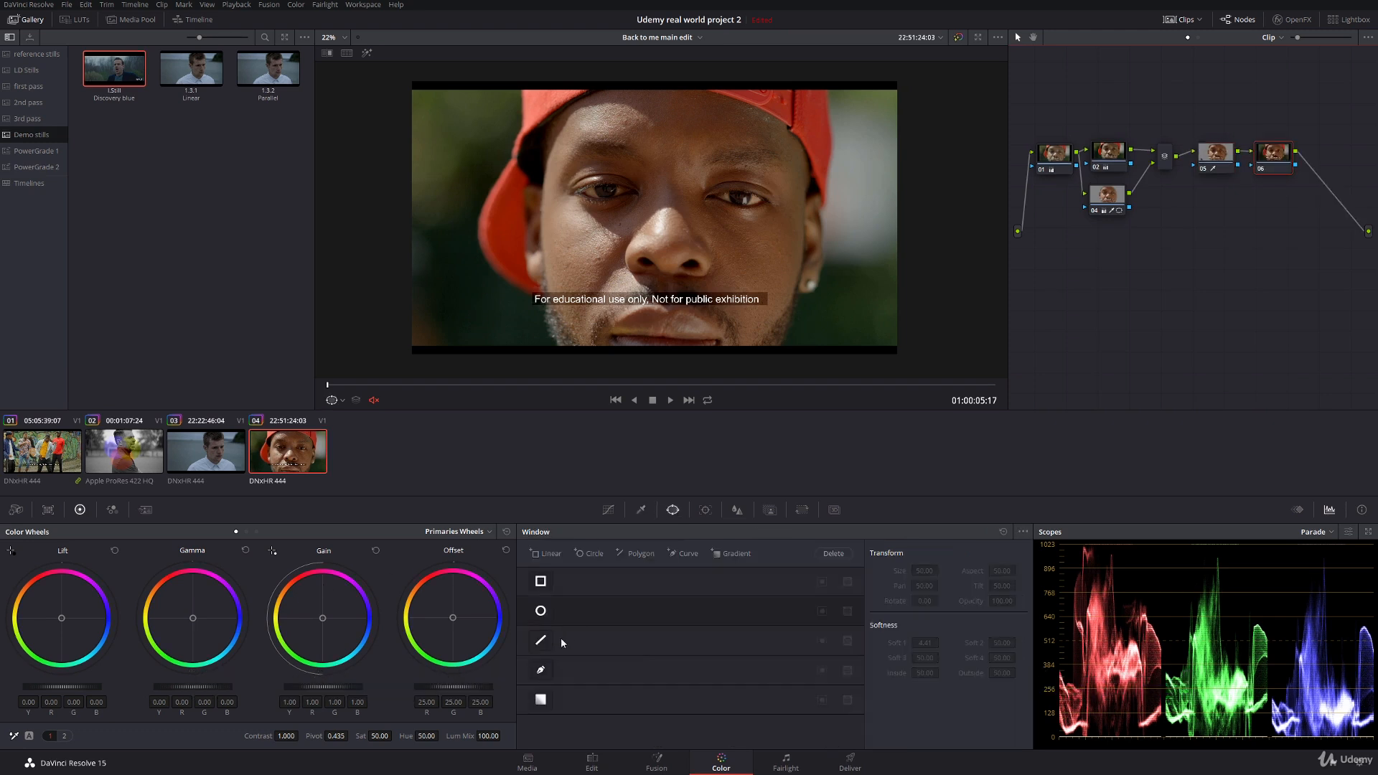
pyautogui.click(540, 670)
pyautogui.scroll(-1, 574, 276)
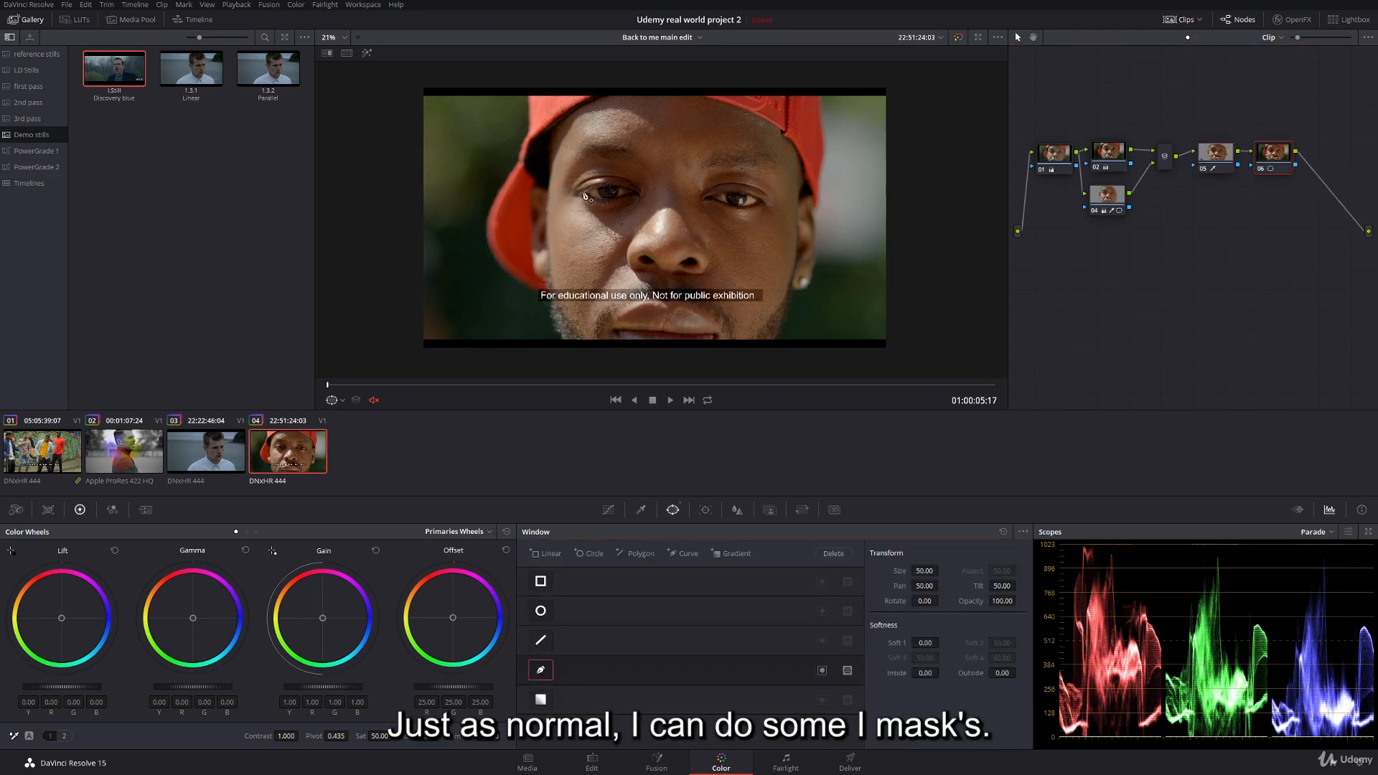
# - Draw a closed curve window around the man's eye nearest the viewer's left edge on node 06
pyautogui.click(582, 192)
pyautogui.moveTo(597, 187); pyautogui.dragTo(604, 187)
pyautogui.click(618, 185)
pyautogui.click(630, 188)
pyautogui.click(634, 195)
pyautogui.click(616, 196)
pyautogui.click(600, 201)
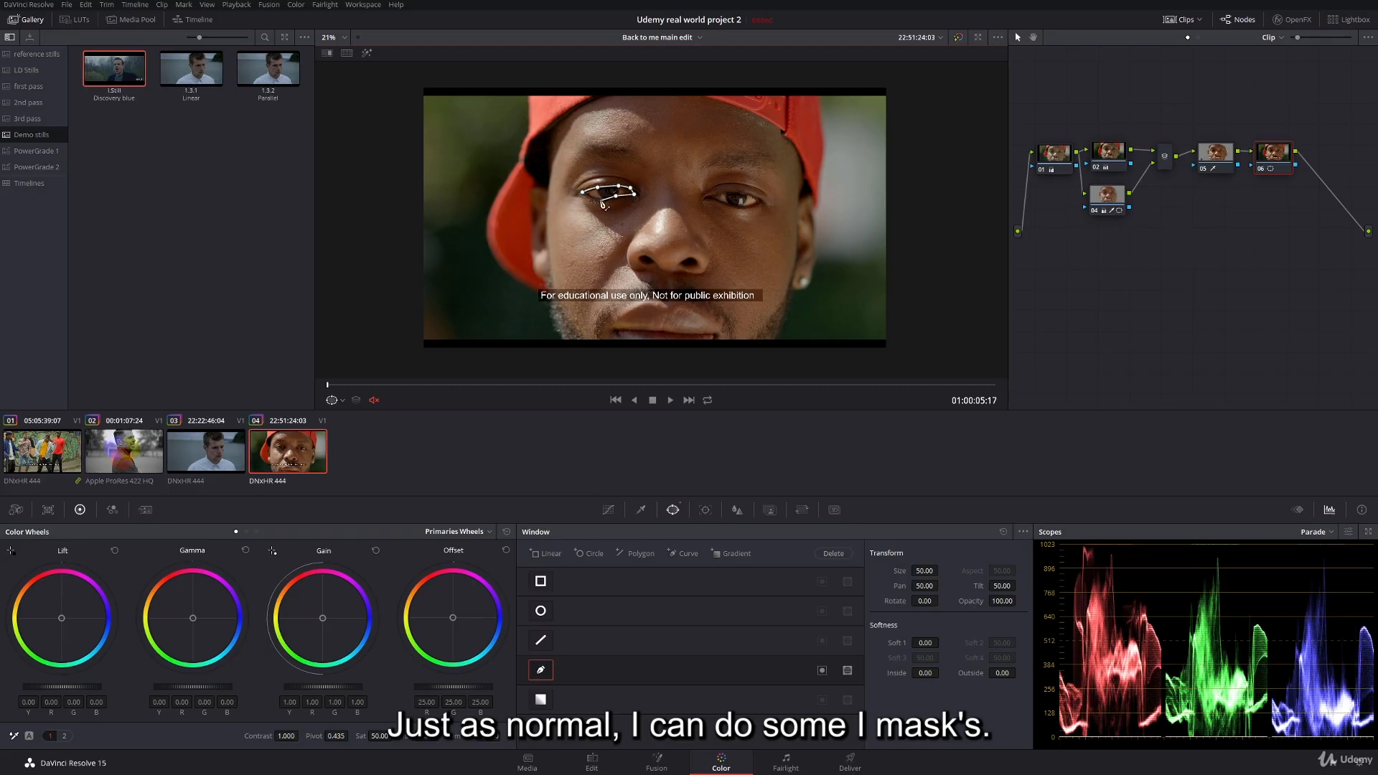
pyautogui.click(582, 192)
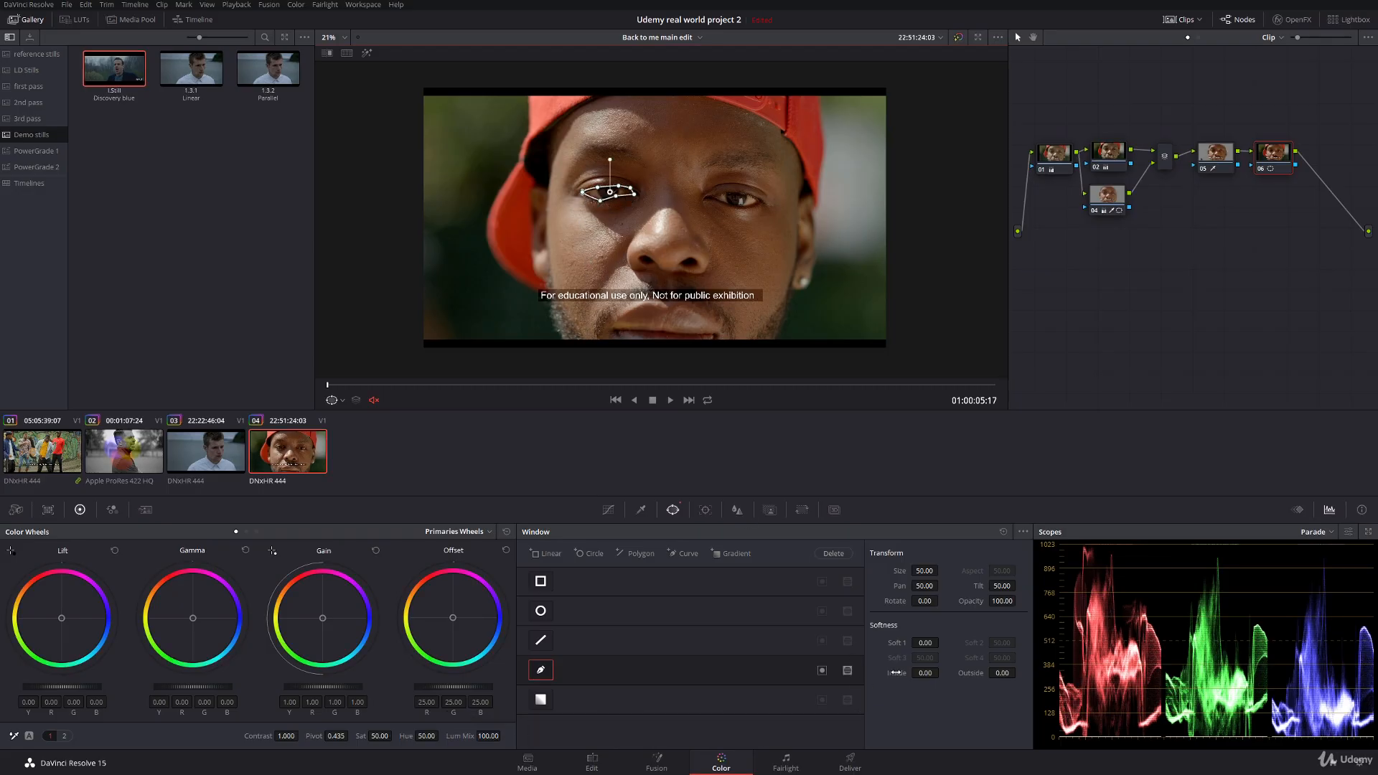
# - Soften the eye window with Inside 1.14 and Outside 0.40, and brighten the eye with Gain at 1.41
pyautogui.moveTo(925, 673); pyautogui.dragTo(982, 672)
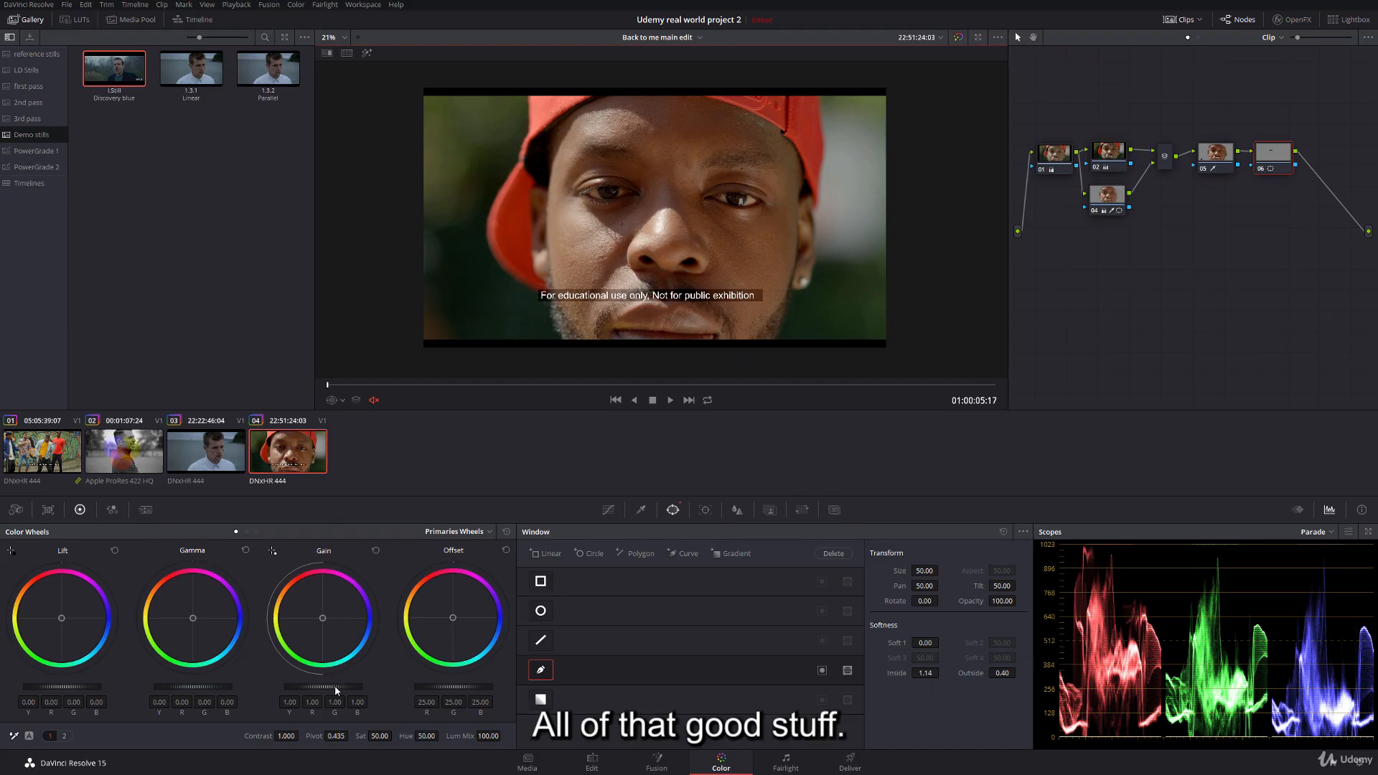
pyautogui.moveTo(332, 693); pyautogui.dragTo(347, 691)
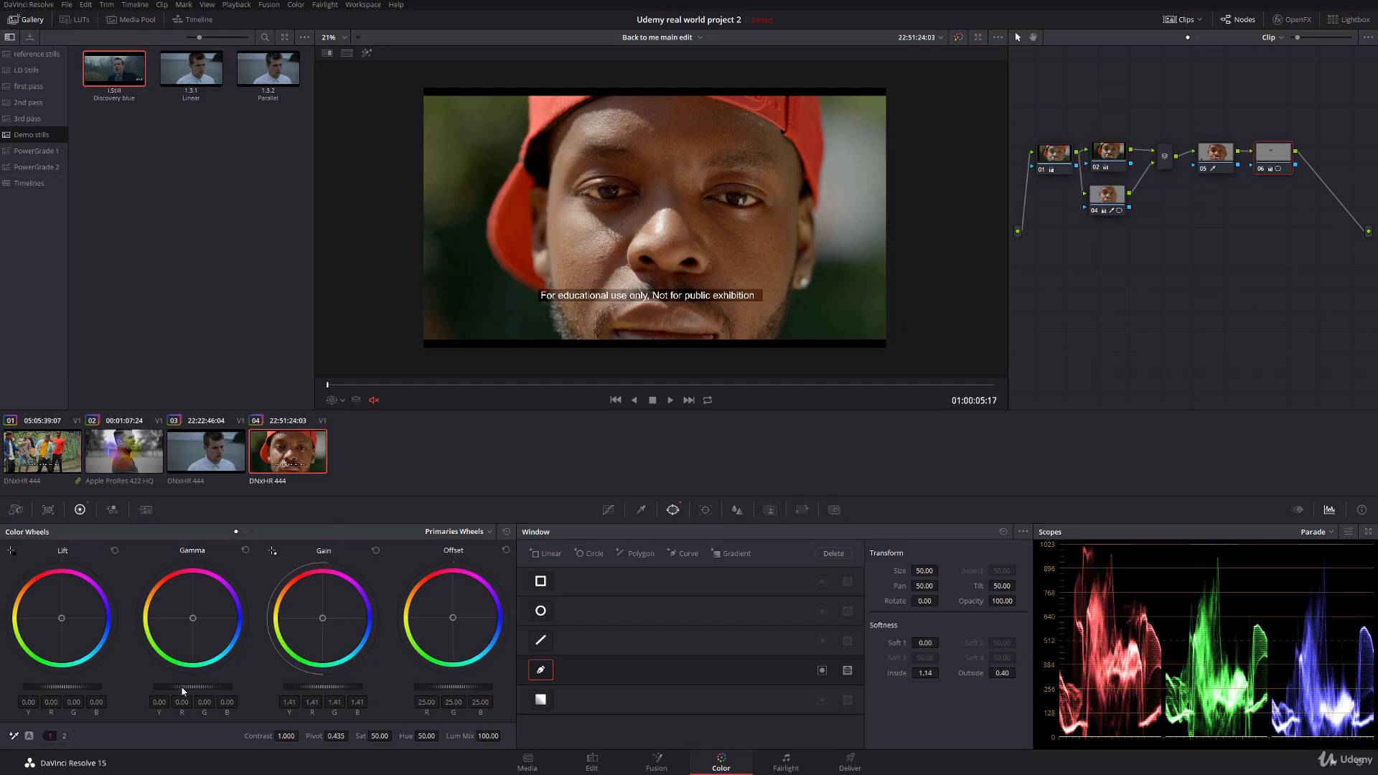
pyautogui.moveTo(183, 691); pyautogui.dragTo(182, 691)
# - Review skin-key node 04 beside primary node 02 and toggle the viewer's on-screen window outline
pyautogui.scroll(1, 645, 255)
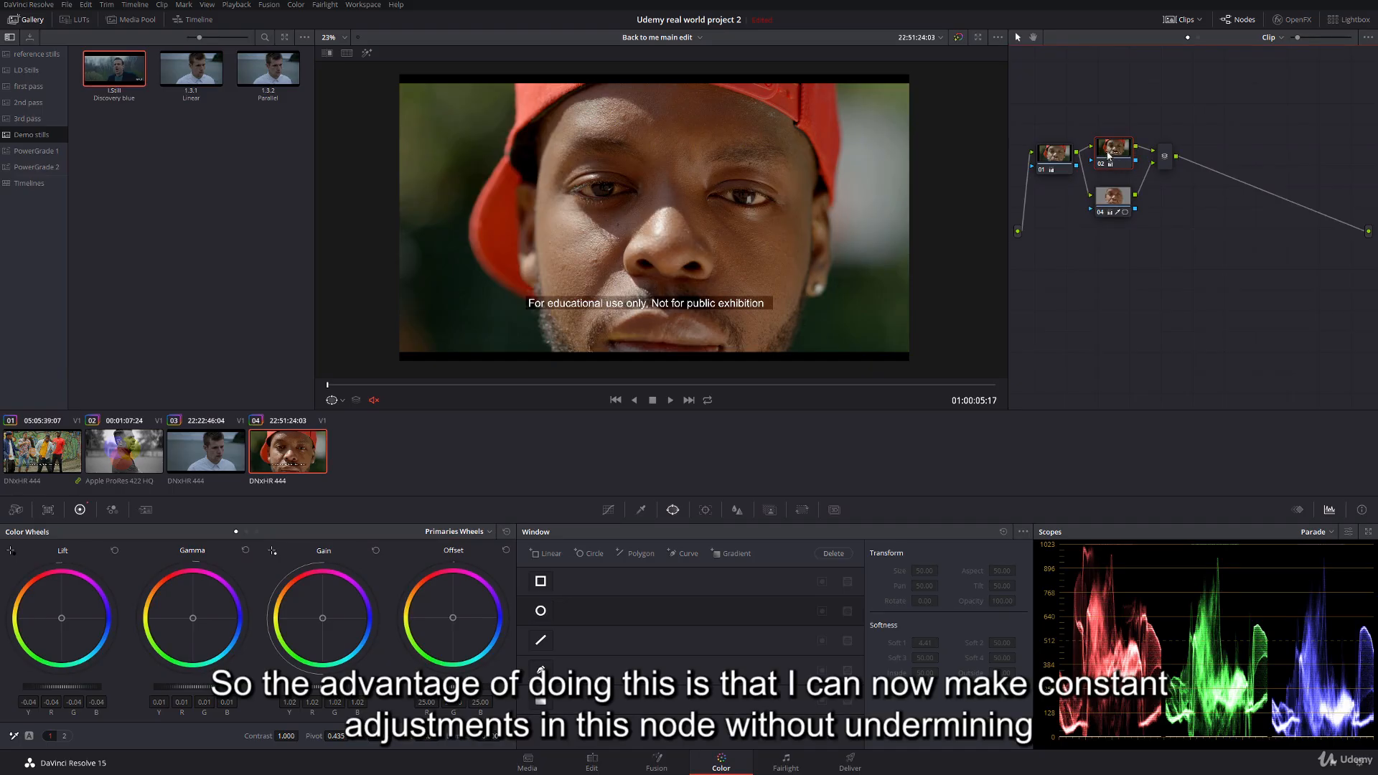
pyautogui.click(1112, 204)
pyautogui.hotkey('shift', '`')
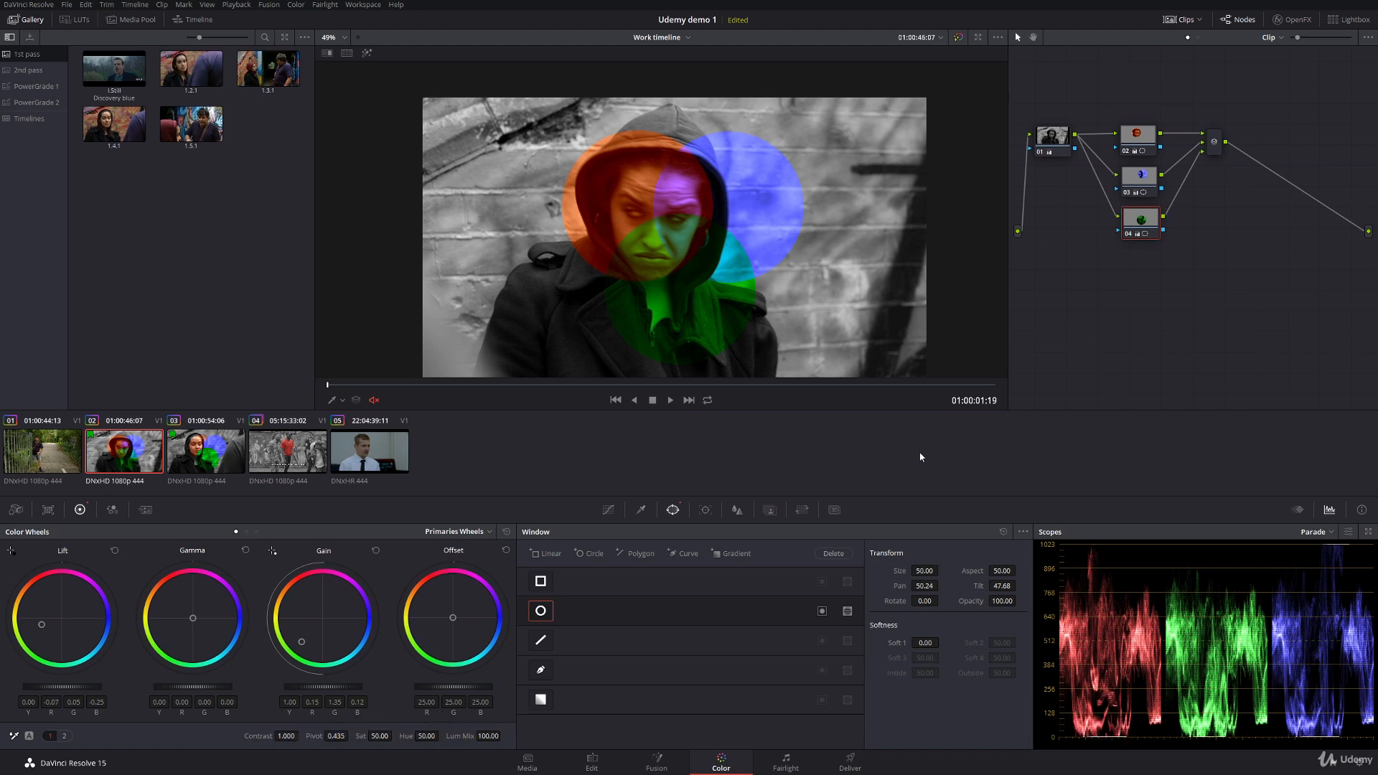
# - On clip 03 of the Udemy demo 1 project, move the layer mixer lower and review its input nodes to examine the stacking order
pyautogui.click(216, 451)
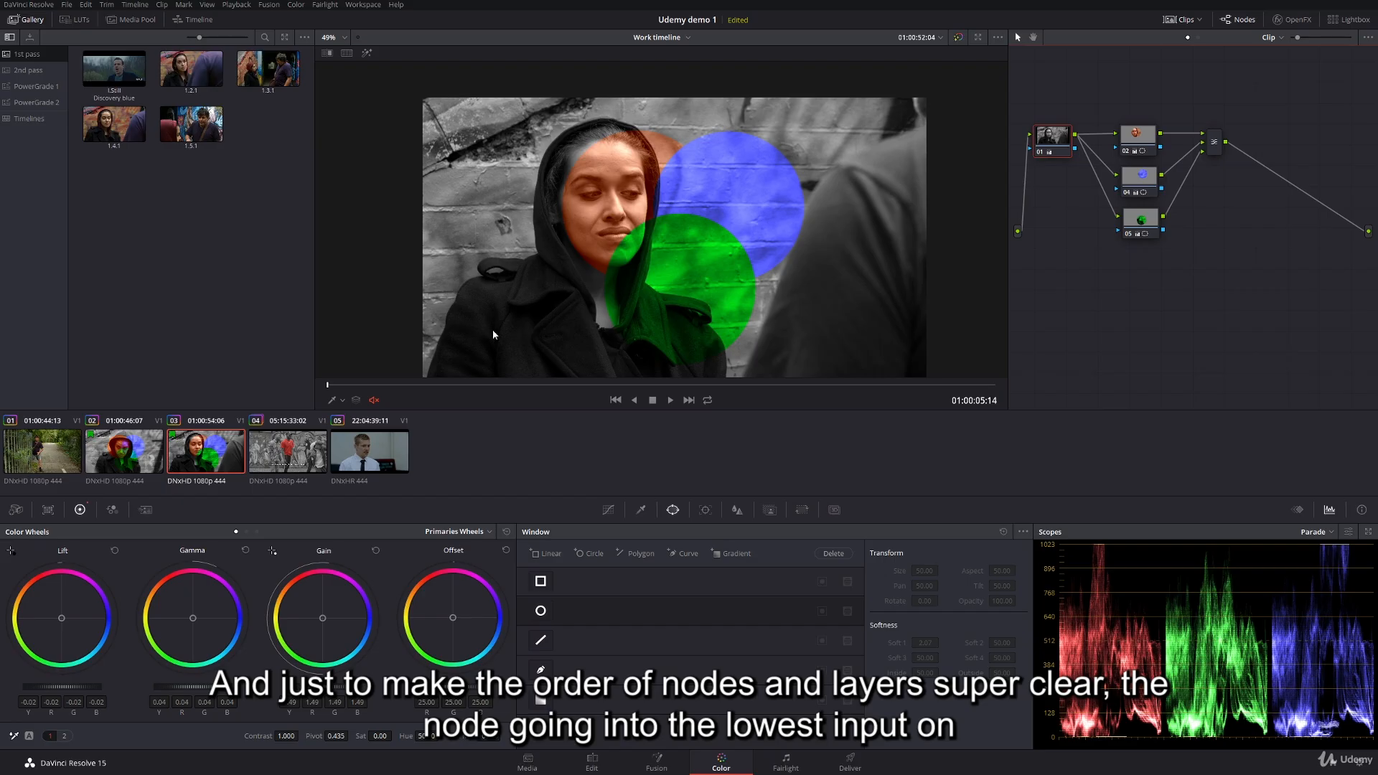
pyautogui.moveTo(1212, 160); pyautogui.dragTo(1212, 186)
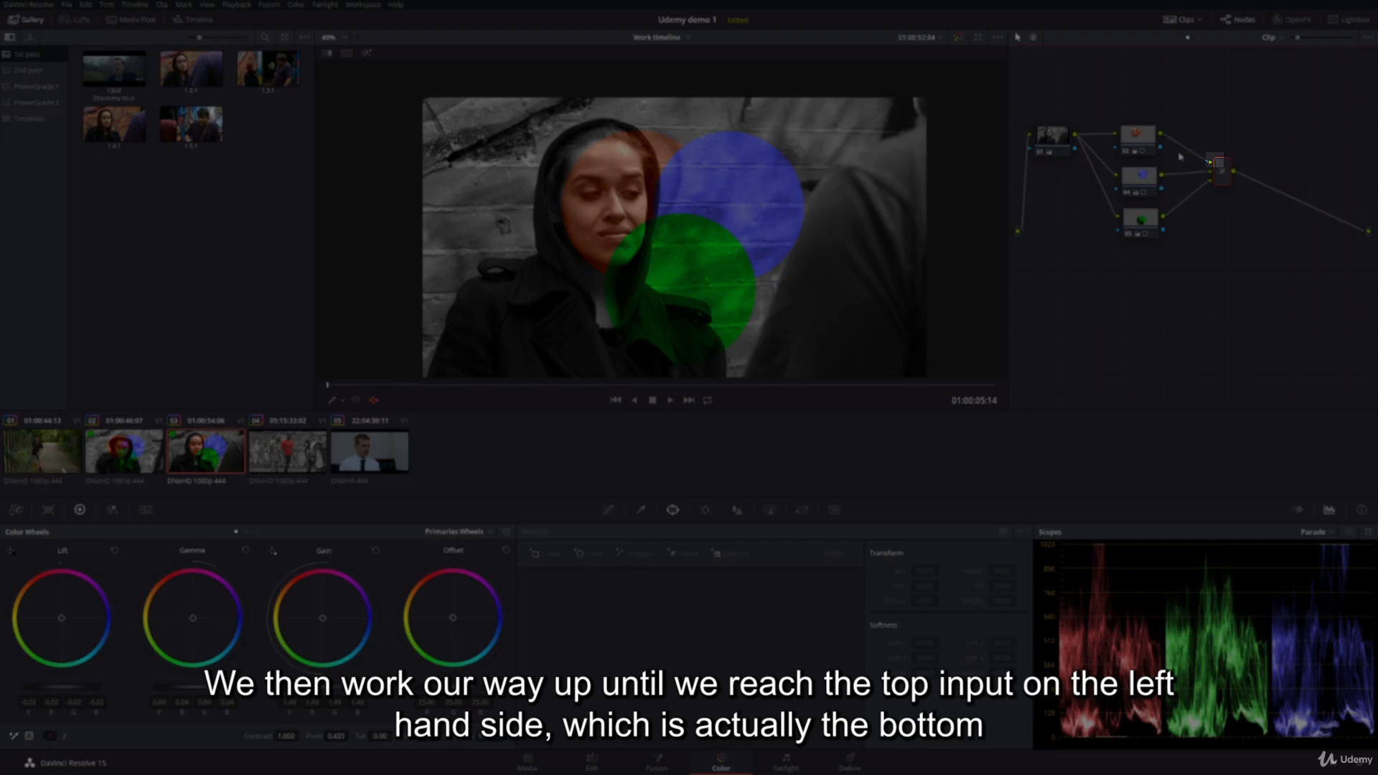
pyautogui.click(1141, 141)
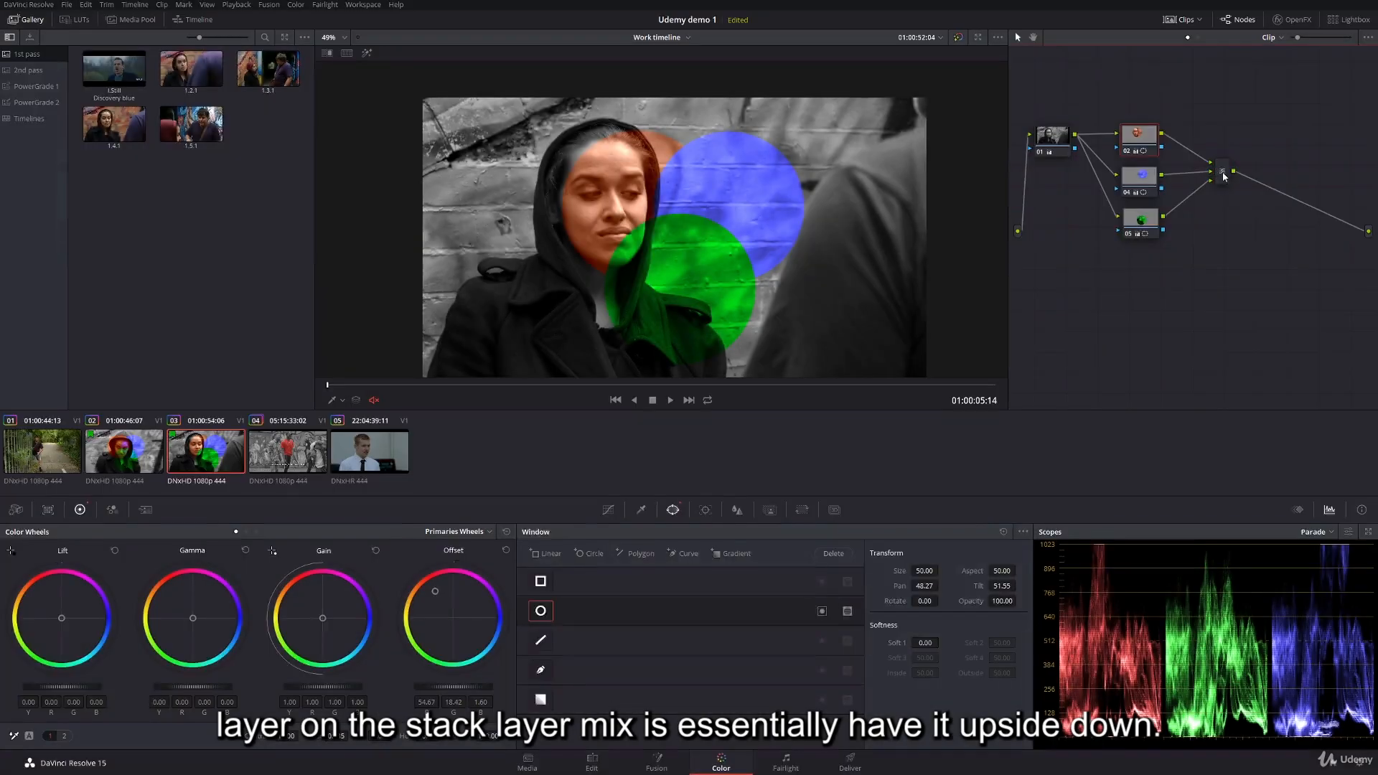
pyautogui.click(1223, 174)
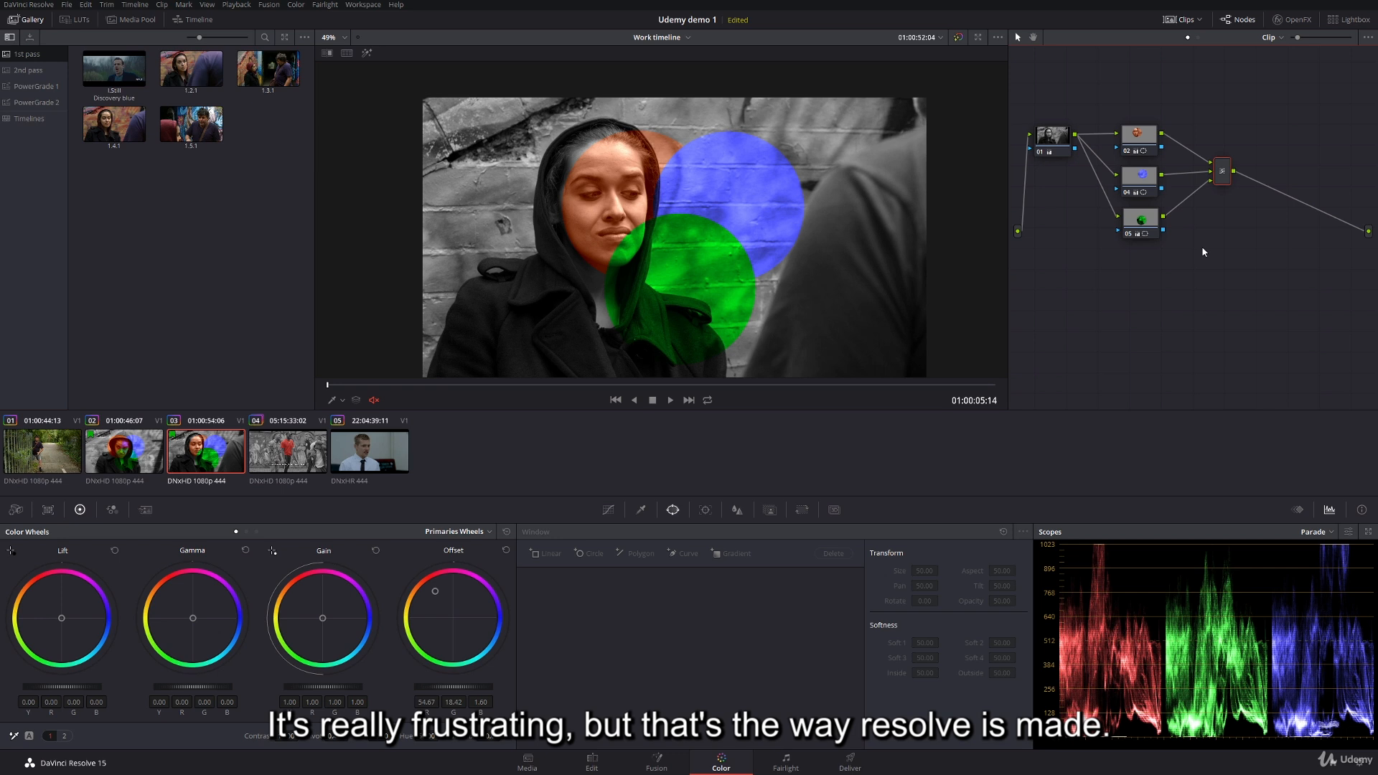
pyautogui.click(1136, 228)
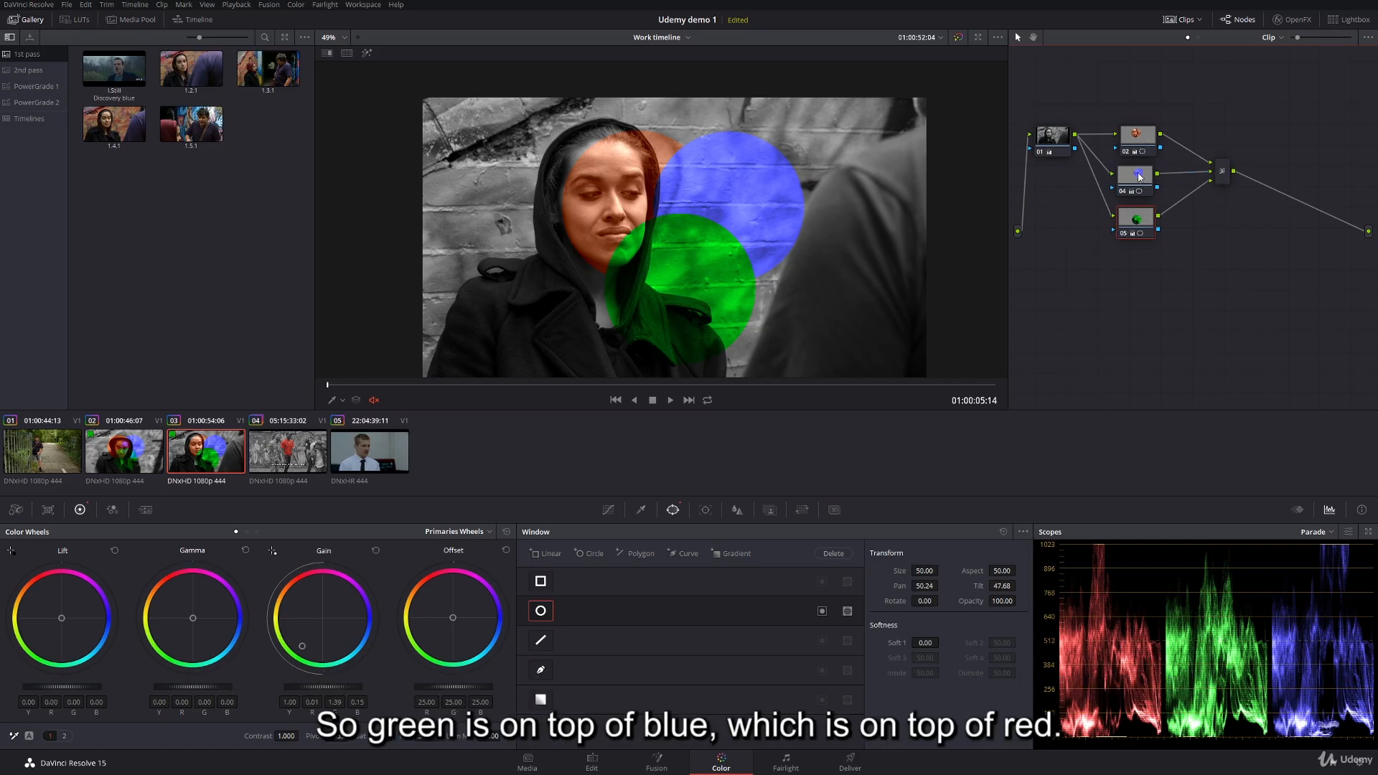
pyautogui.click(1142, 141)
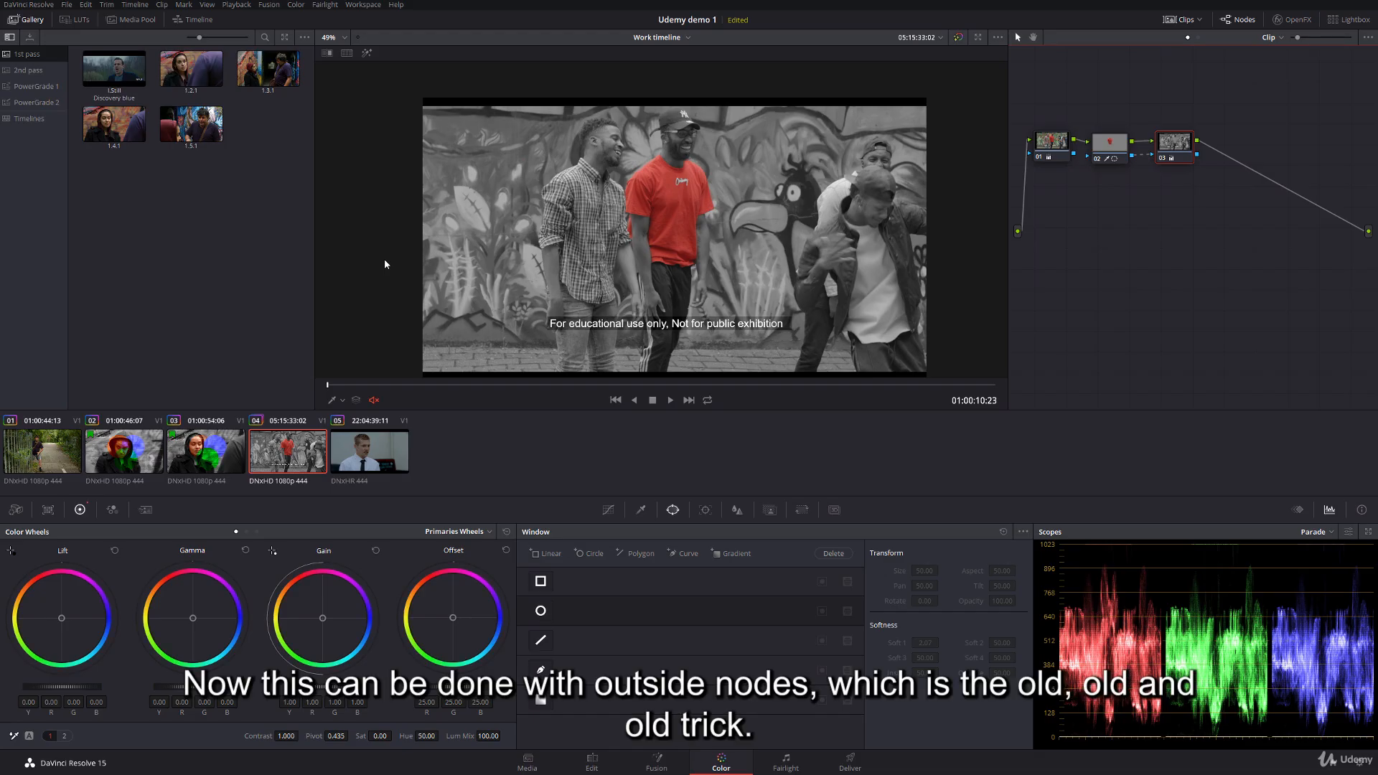
# - Examine the red shirt key on node 02 of clip 04 with Highlight, and restore the normal view
pyautogui.click(1116, 147)
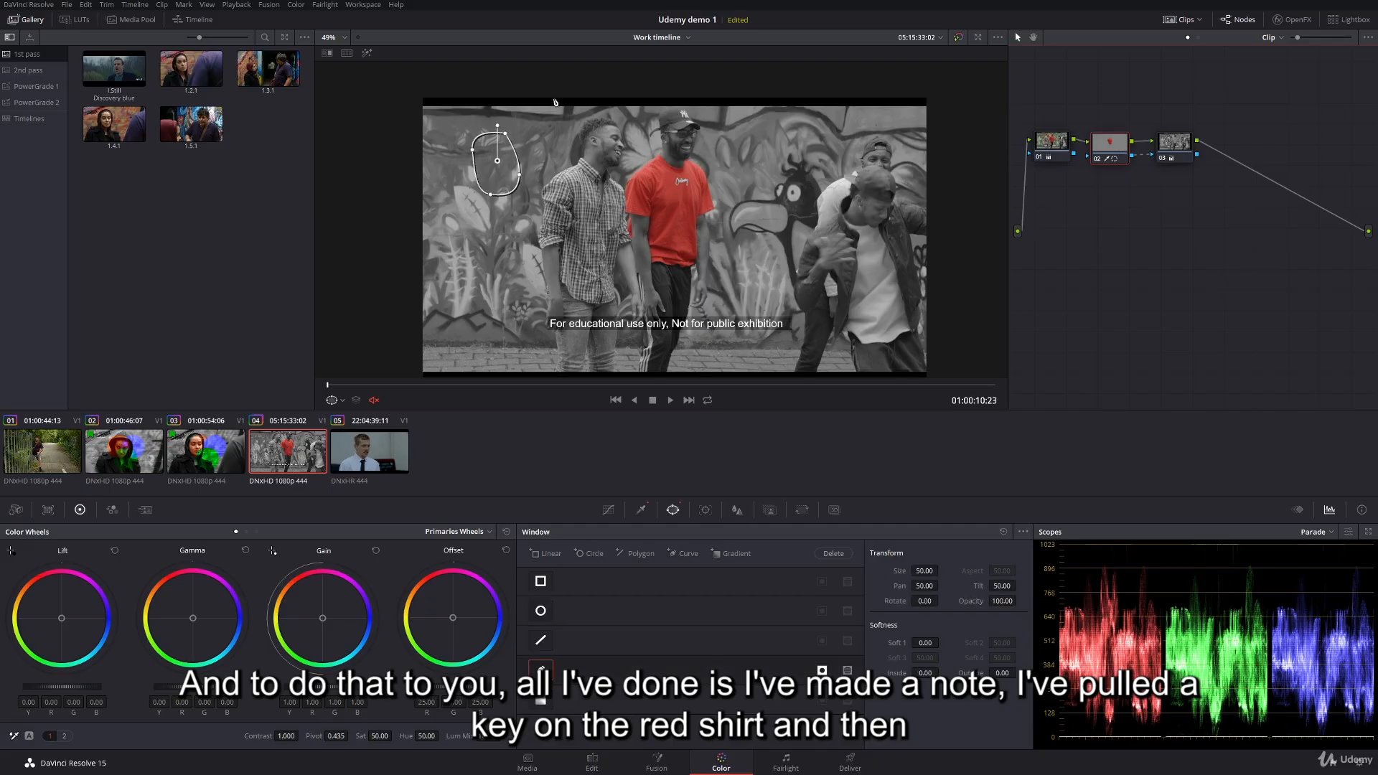
pyautogui.click(367, 53)
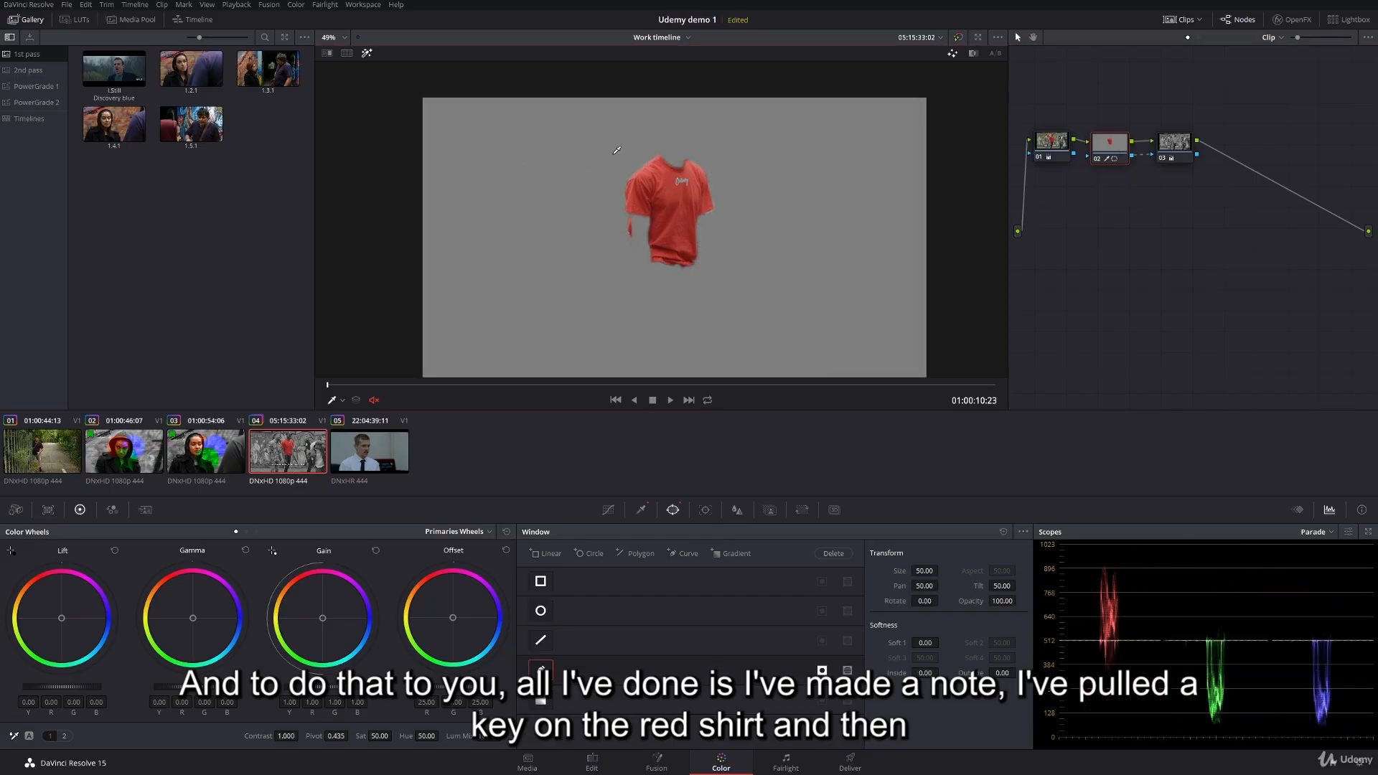
pyautogui.click(371, 52)
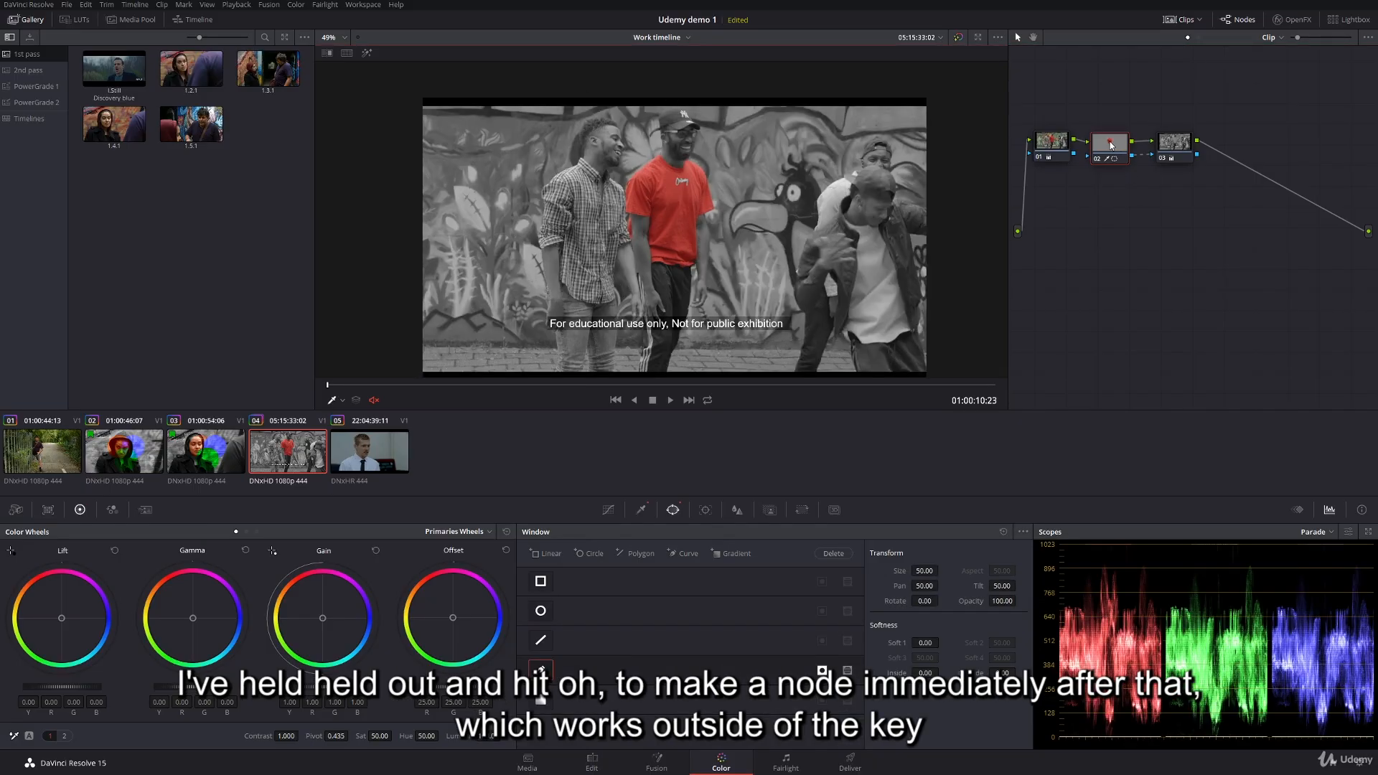
# - Compare outside node 03 with the shirt-key node 02 on clip 04 and examine how the two nodes connect
pyautogui.click(1176, 148)
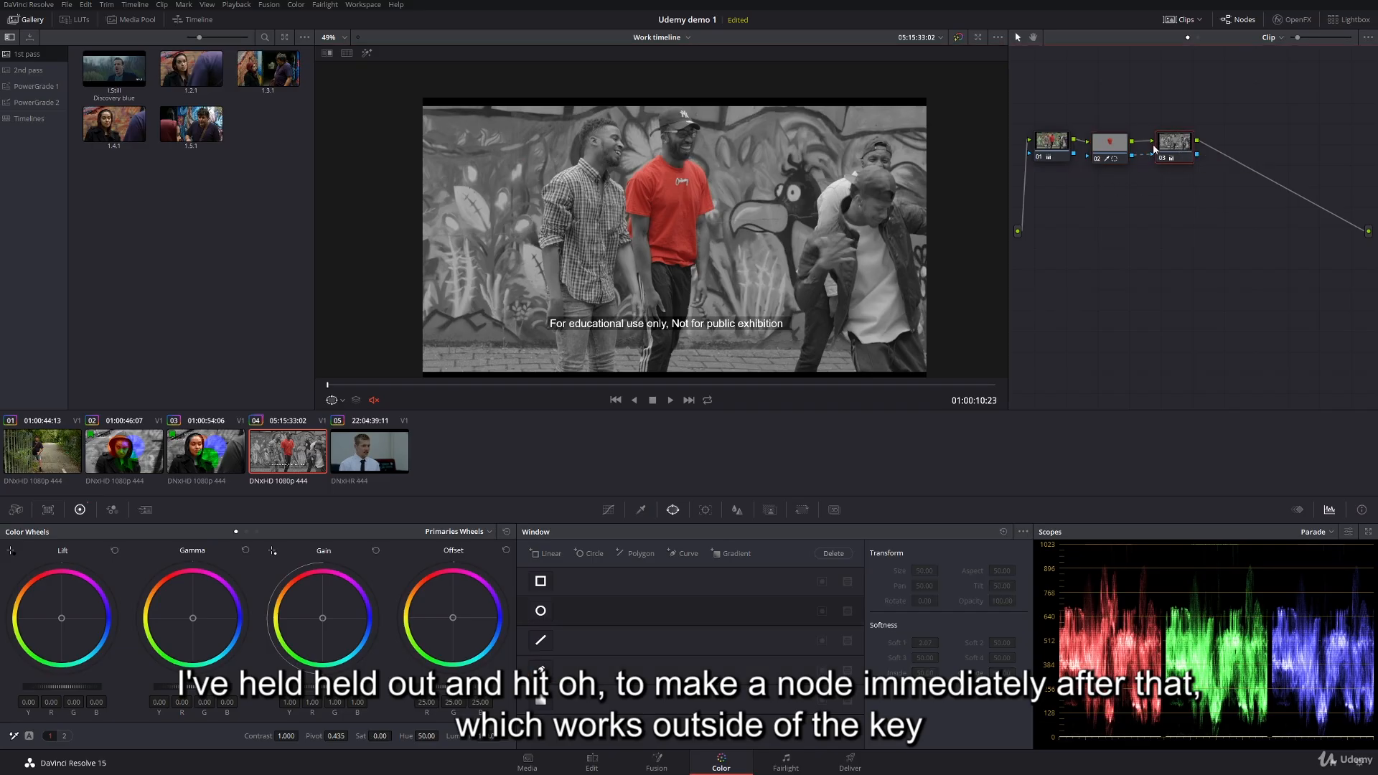
pyautogui.click(1117, 157)
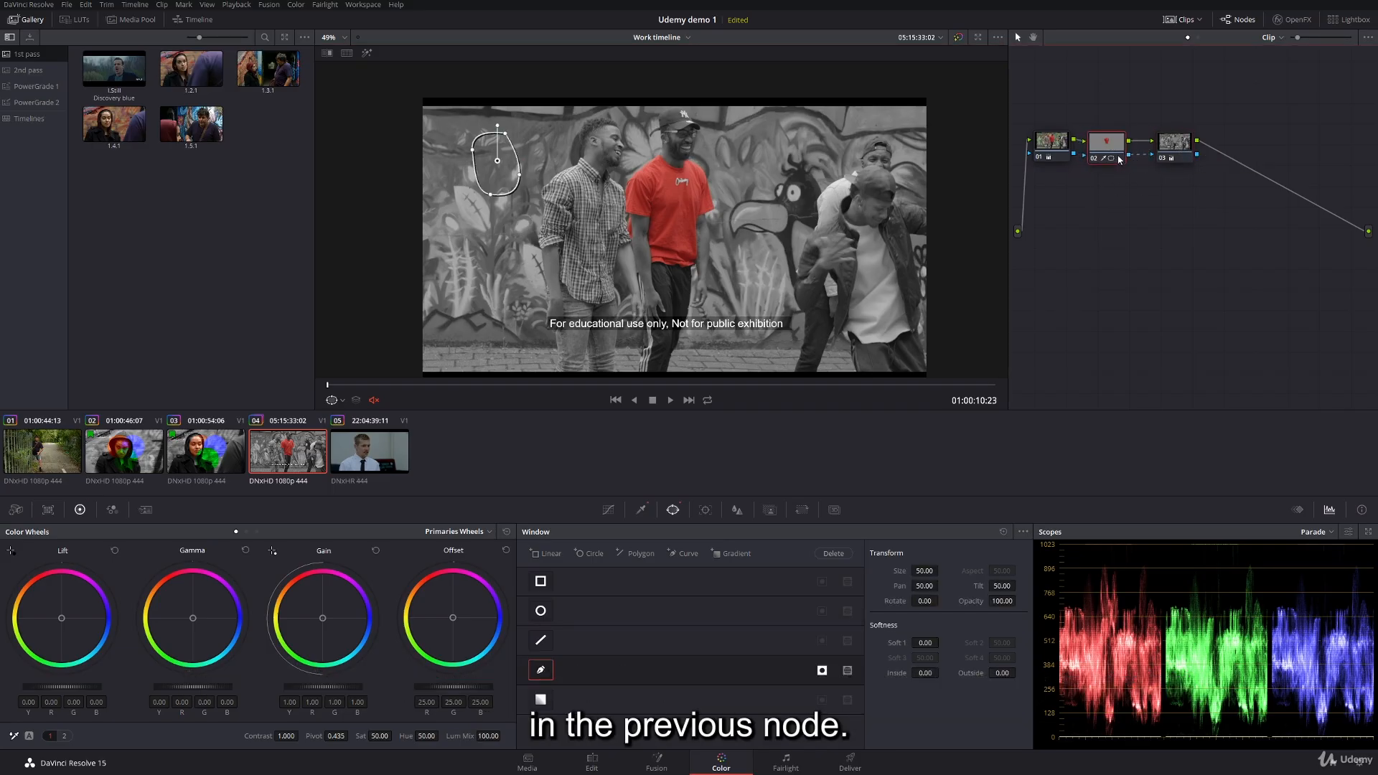
pyautogui.moveTo(1118, 158); pyautogui.dragTo(1087, 191)
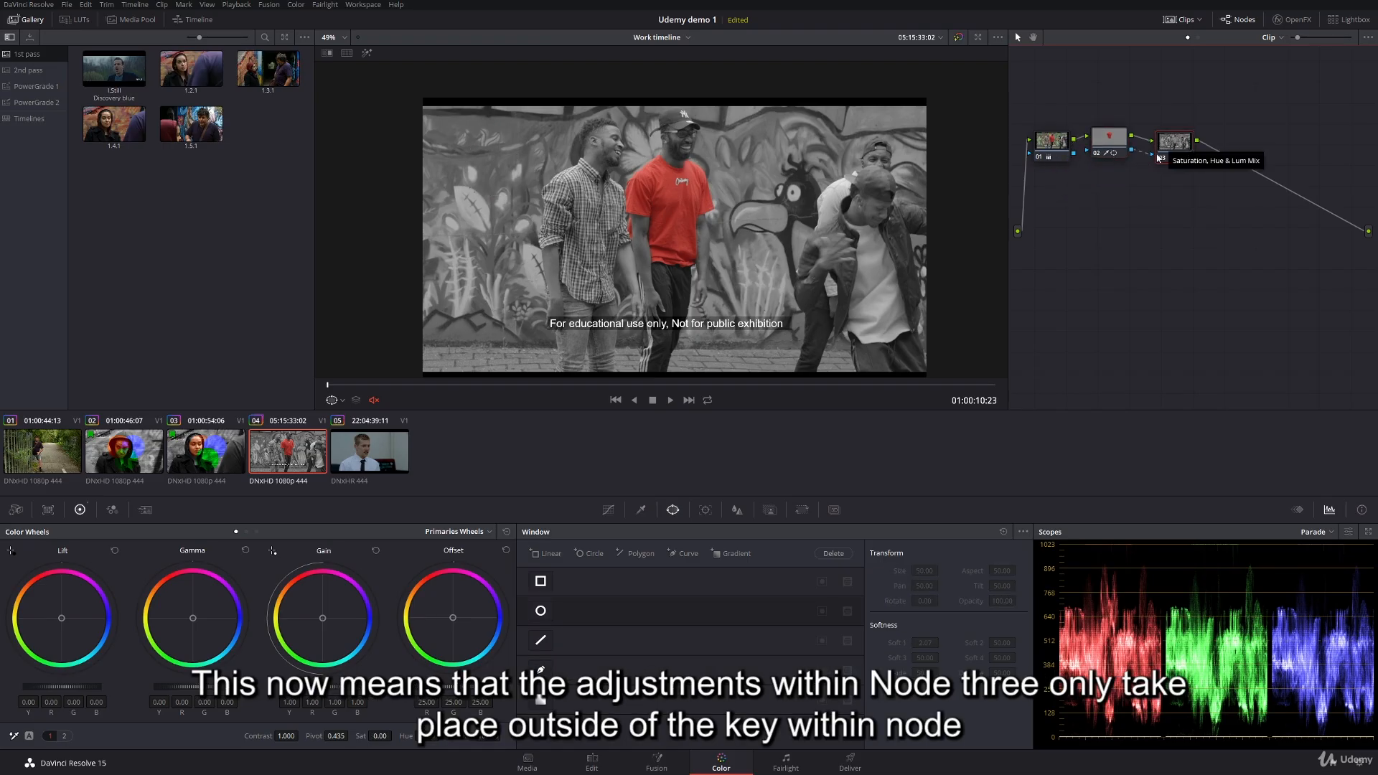
pyautogui.click(1113, 148)
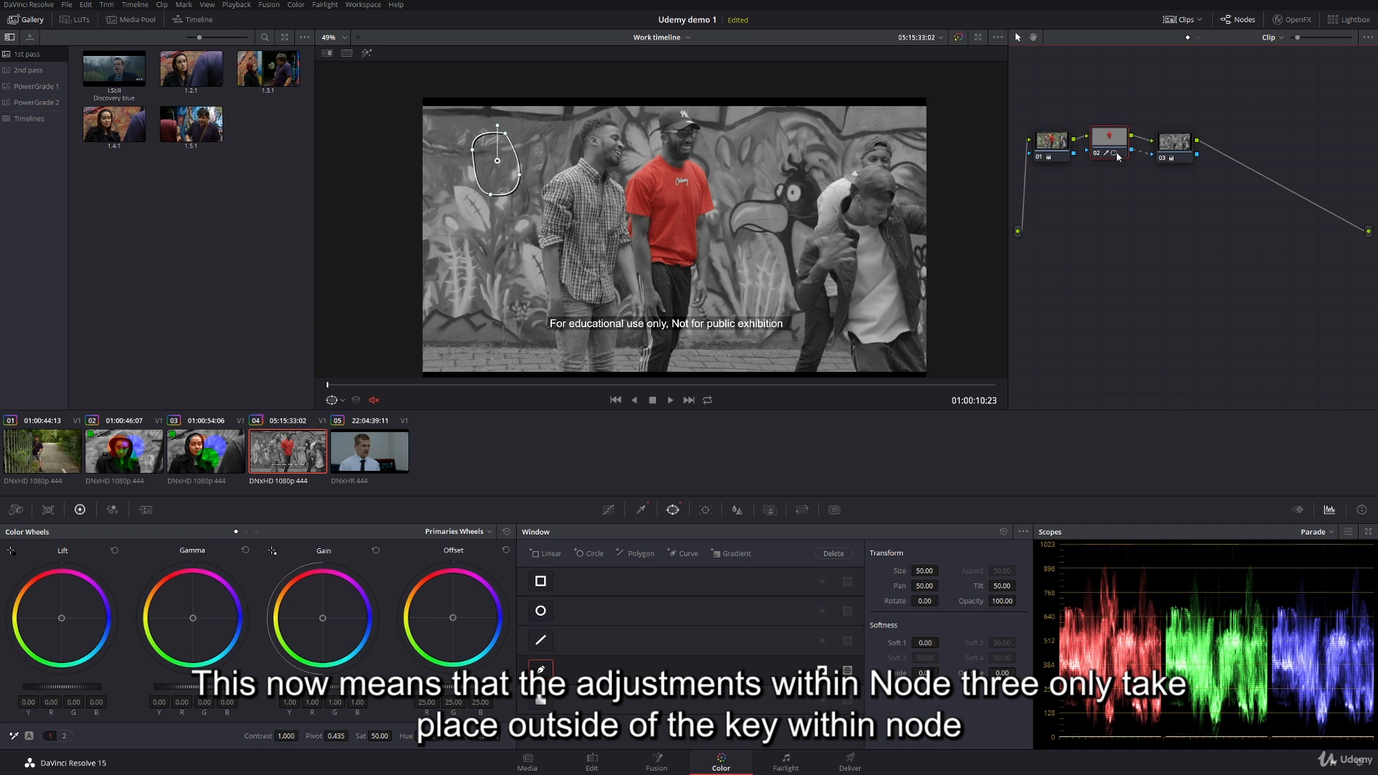
pyautogui.click(1189, 147)
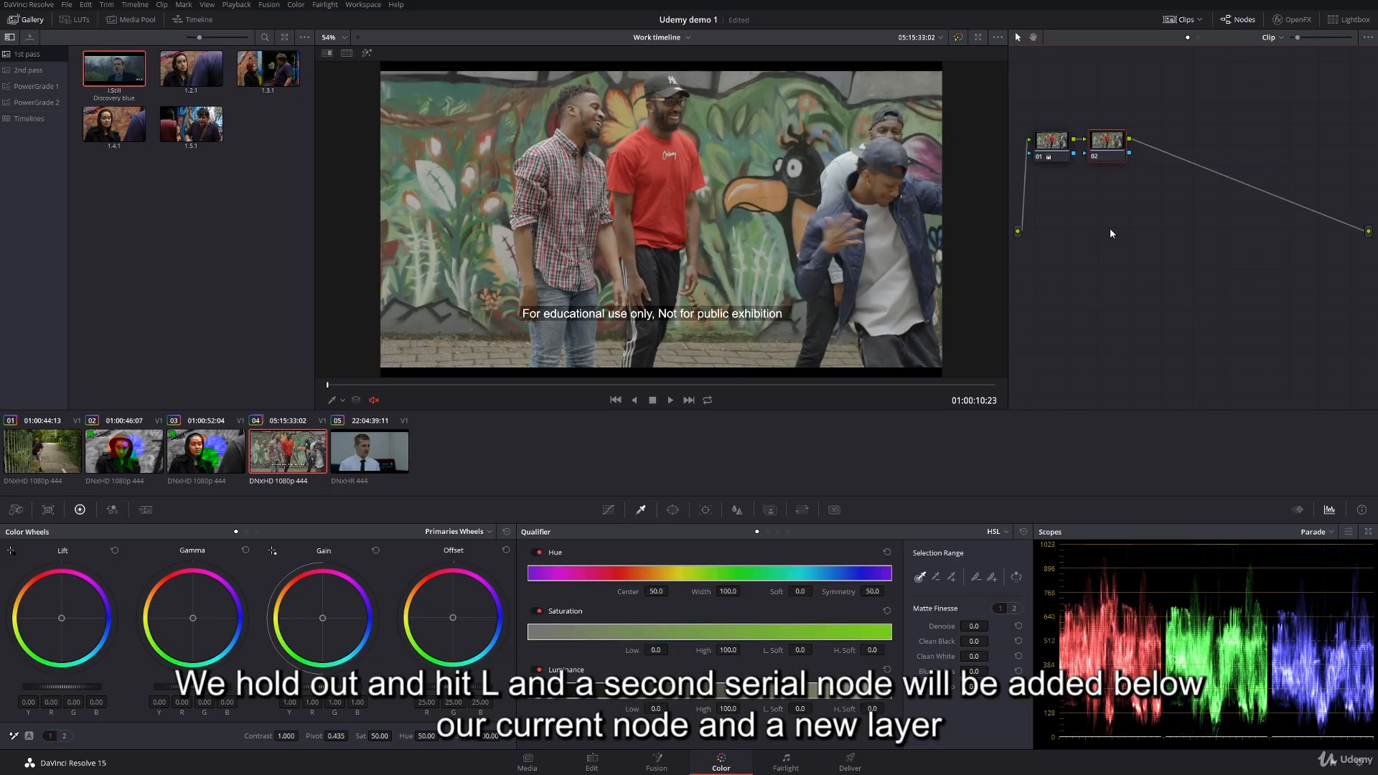
# - Add a layer mixer with a second layer node beneath node 02 on clip 04, and review the available node types
pyautogui.hotkey('alt', 'l')
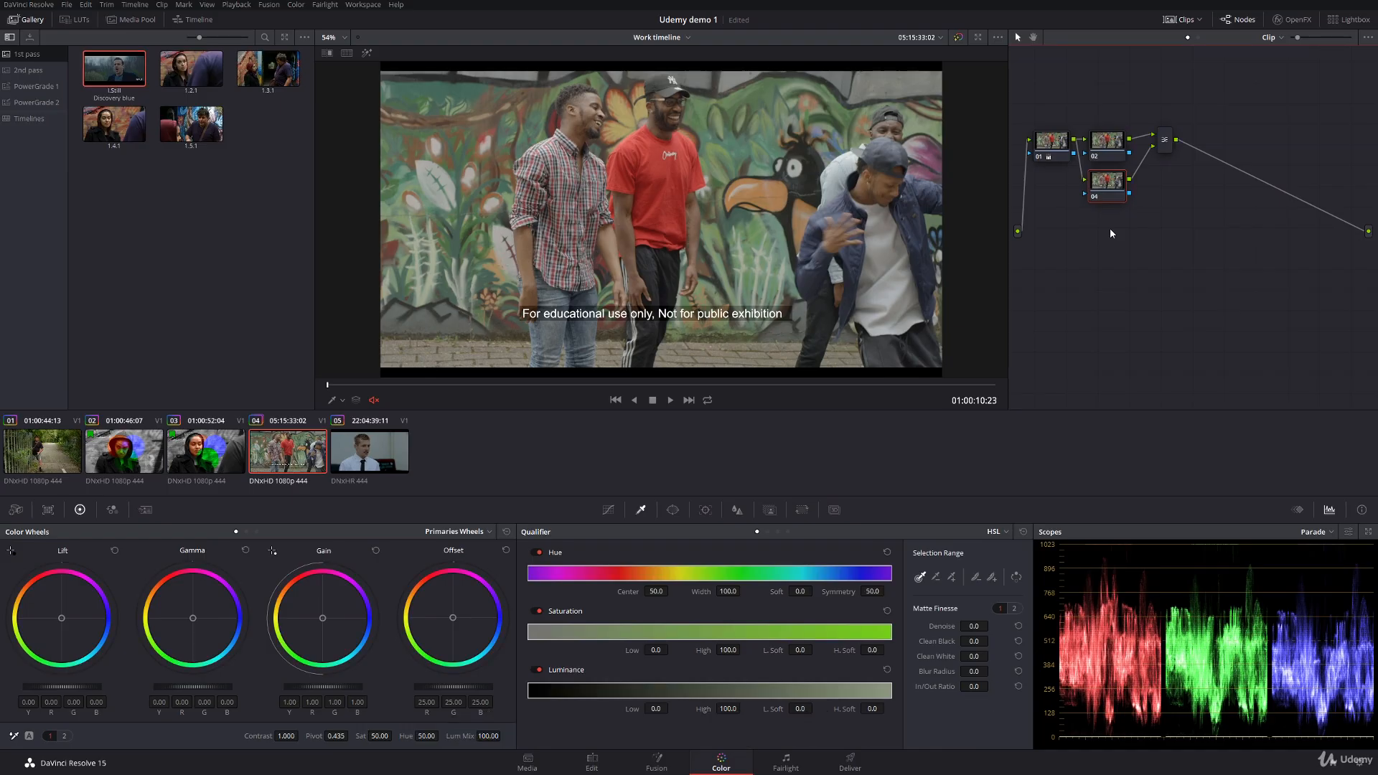
pyautogui.rightClick(1186, 285)
pyautogui.moveTo(1228, 305)
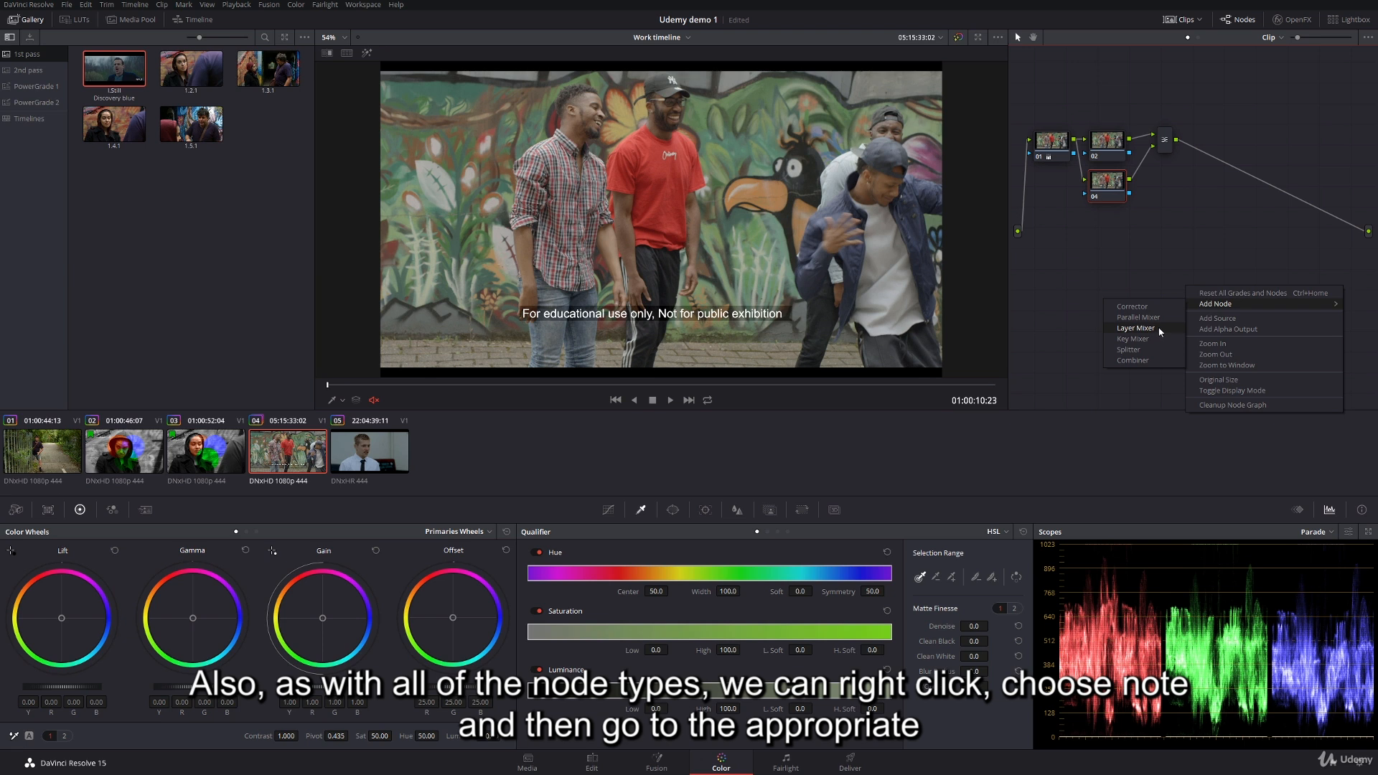
pyautogui.click(1180, 224)
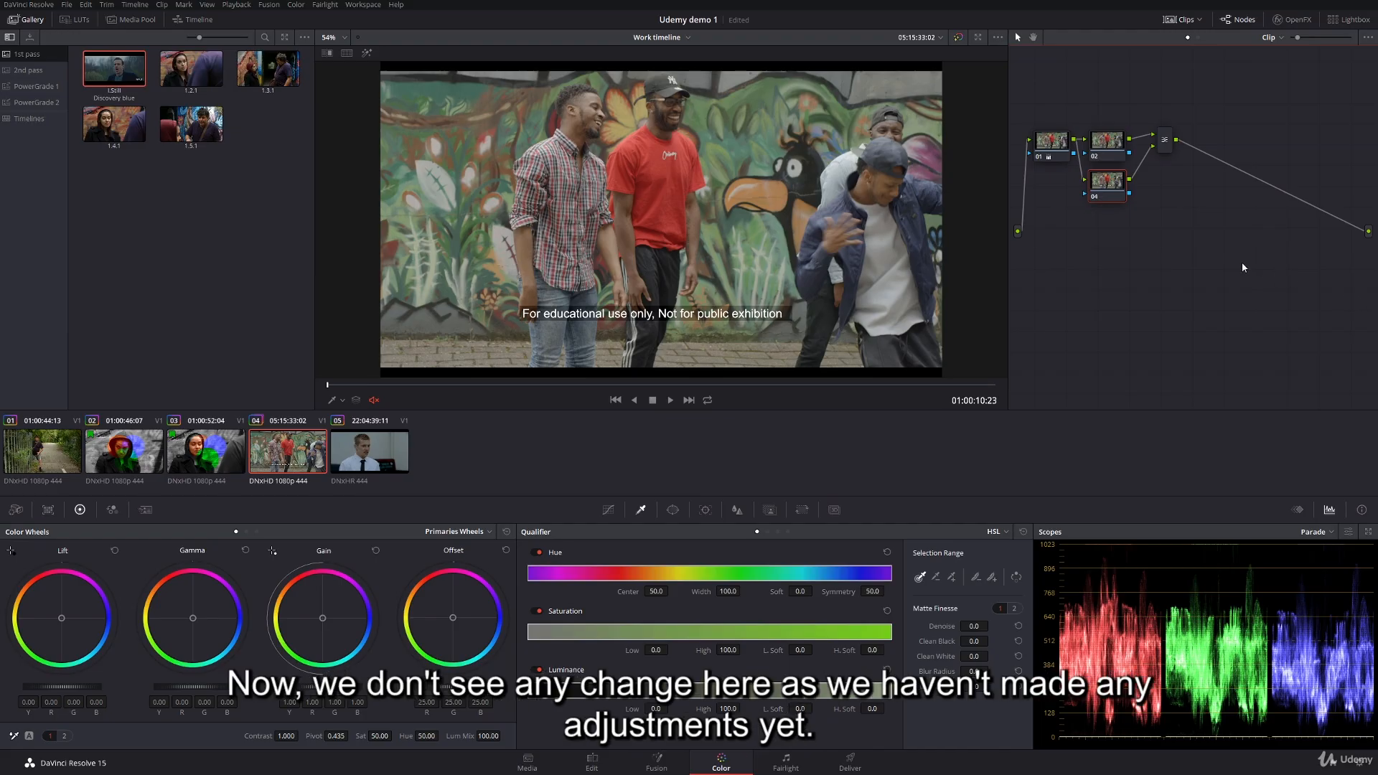
# - Push the Offset of node 02 strongly toward magenta, at red 48.86, green 13.06 and blue 65.56
pyautogui.click(1112, 148)
pyautogui.moveTo(453, 618)
pyautogui.mouseDown()
pyautogui.moveTo(446, 606)
pyautogui.moveTo(468, 602)
pyautogui.moveTo(468, 623)
pyautogui.moveTo(447, 615)
pyautogui.moveTo(456, 604)
pyautogui.moveTo(466, 621)
pyautogui.moveTo(446, 624)
pyautogui.moveTo(452, 612)
pyautogui.mouseUp()
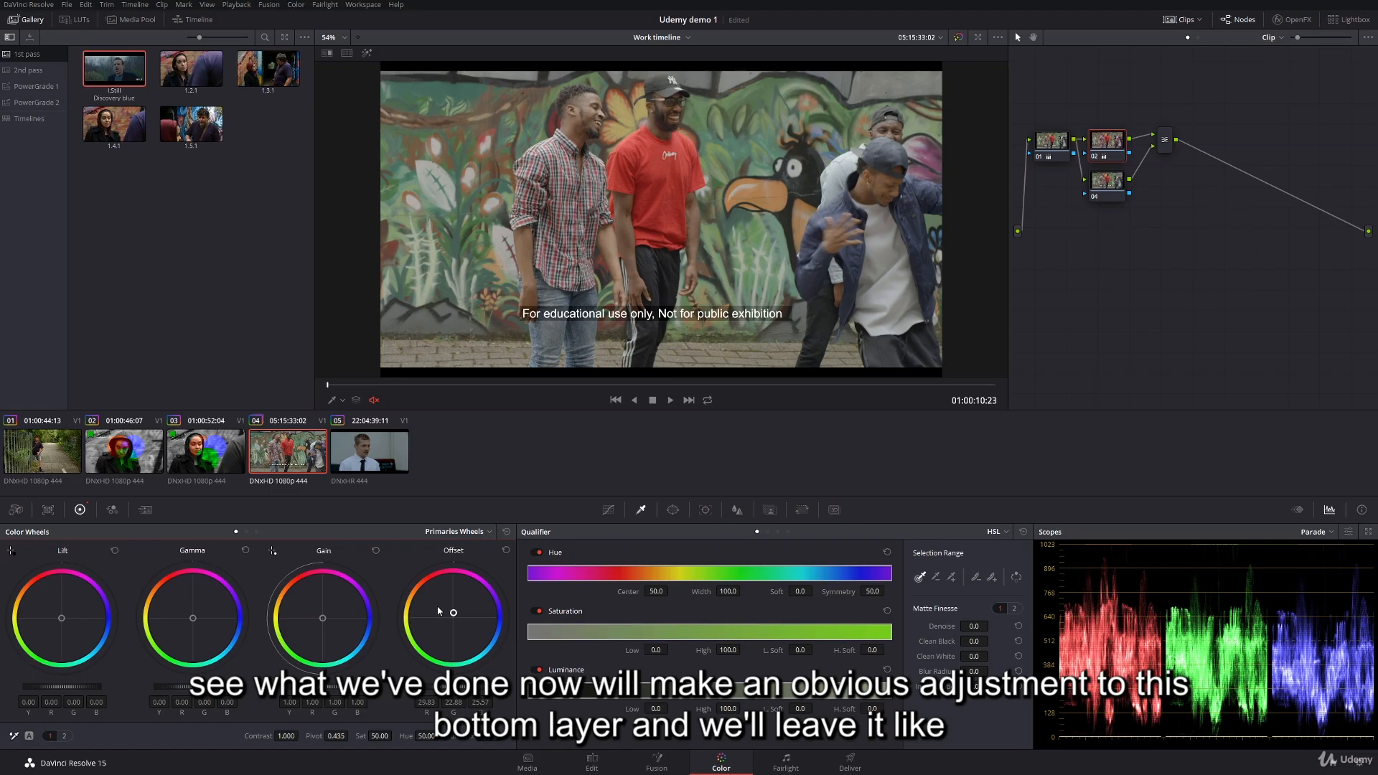
pyautogui.moveTo(452, 614); pyautogui.dragTo(459, 607)
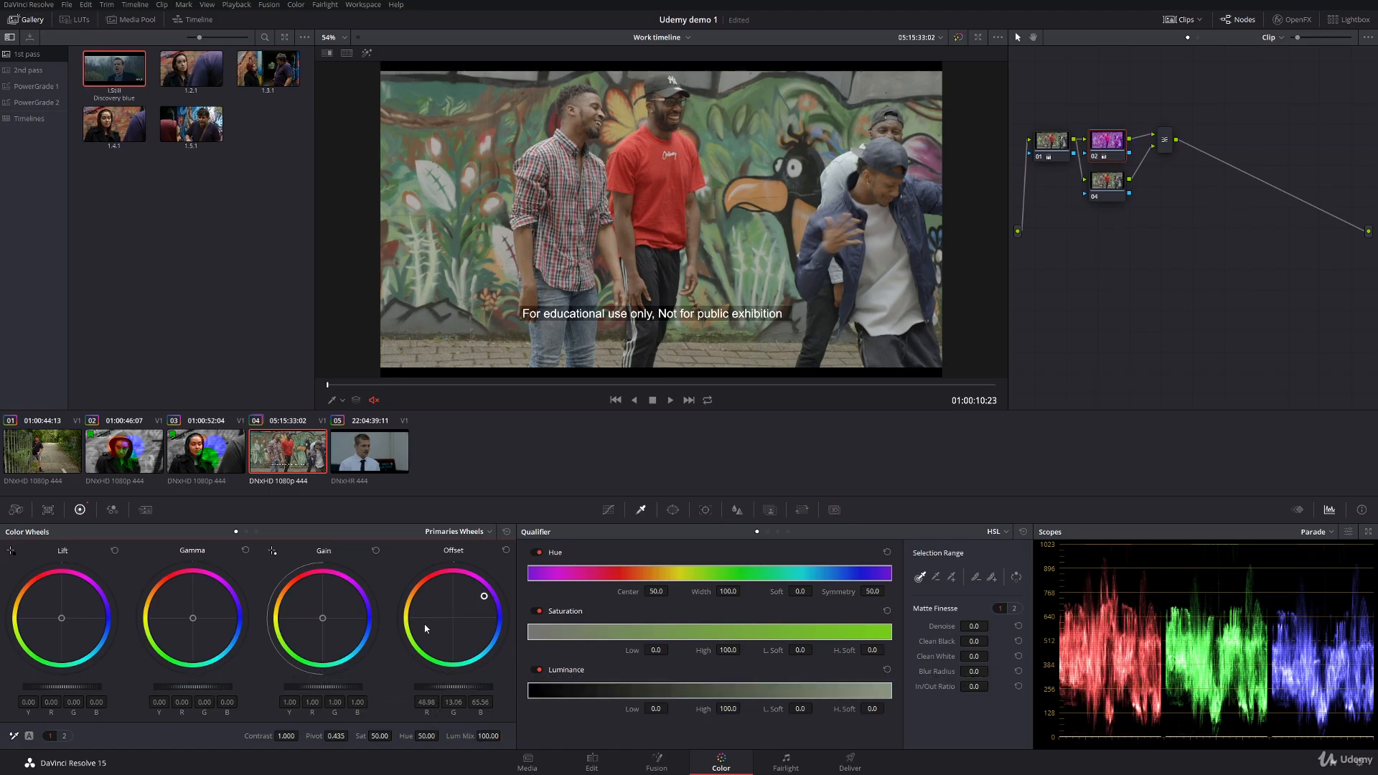
# - Add a linear window to node 04 and resize it to cover the right half of the frame
pyautogui.click(1108, 181)
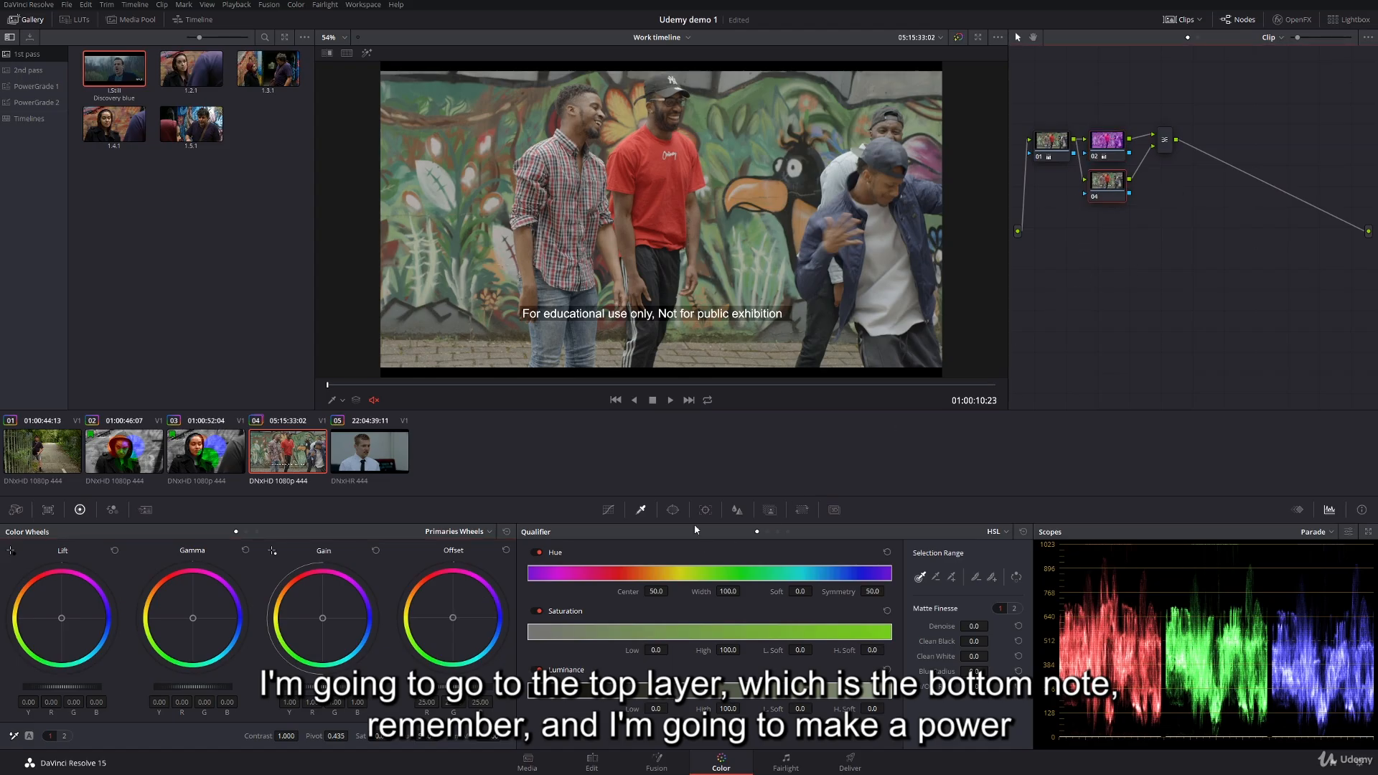
pyautogui.click(672, 510)
pyautogui.click(540, 582)
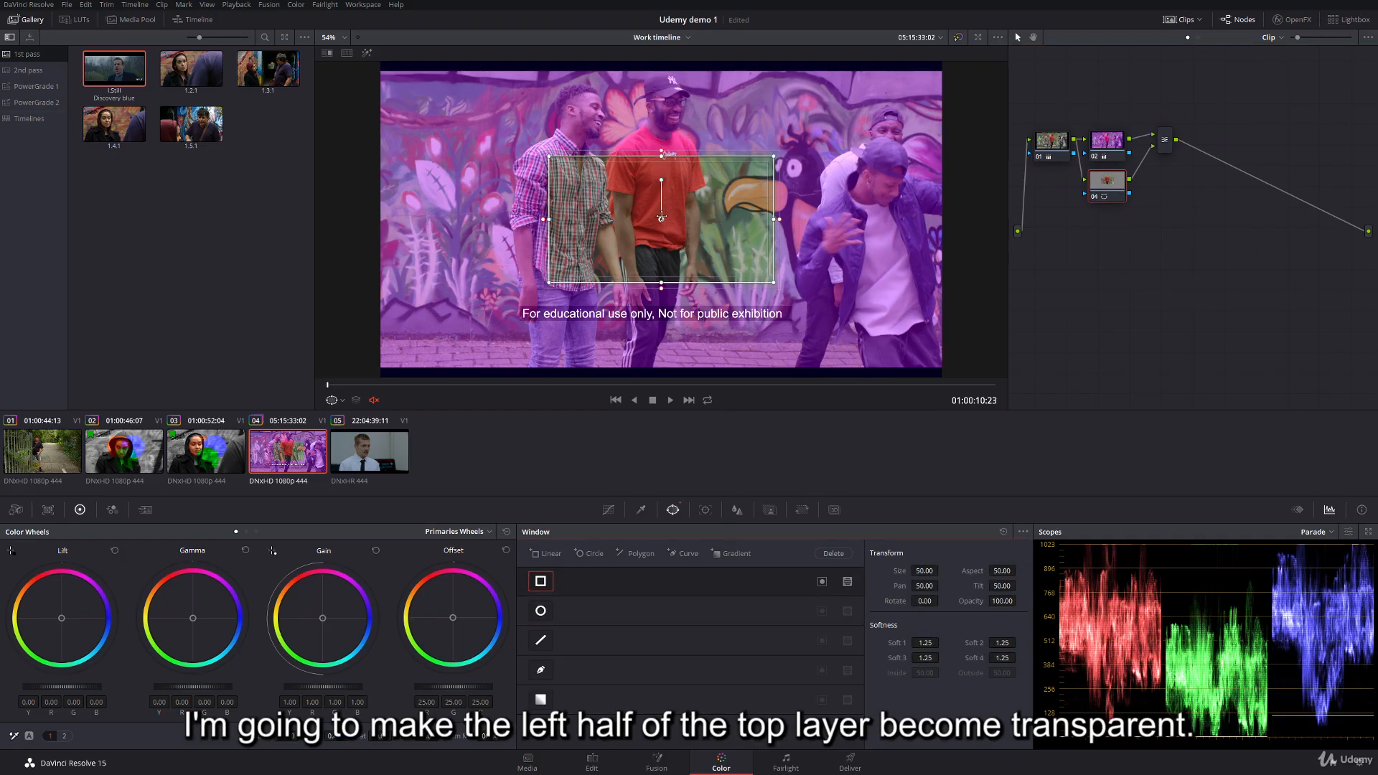
pyautogui.moveTo(661, 217); pyautogui.dragTo(772, 181)
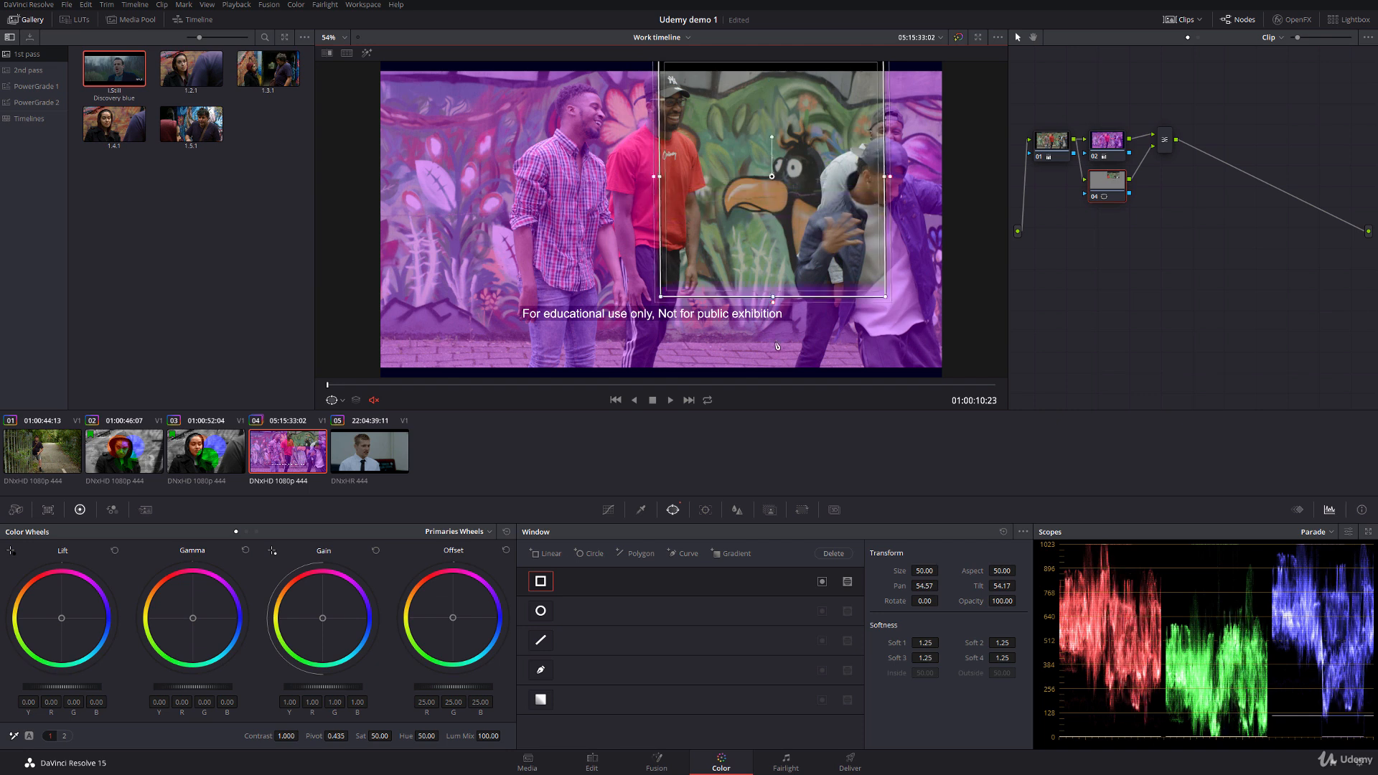
pyautogui.moveTo(773, 297); pyautogui.dragTo(766, 376)
pyautogui.moveTo(882, 217); pyautogui.dragTo(959, 216)
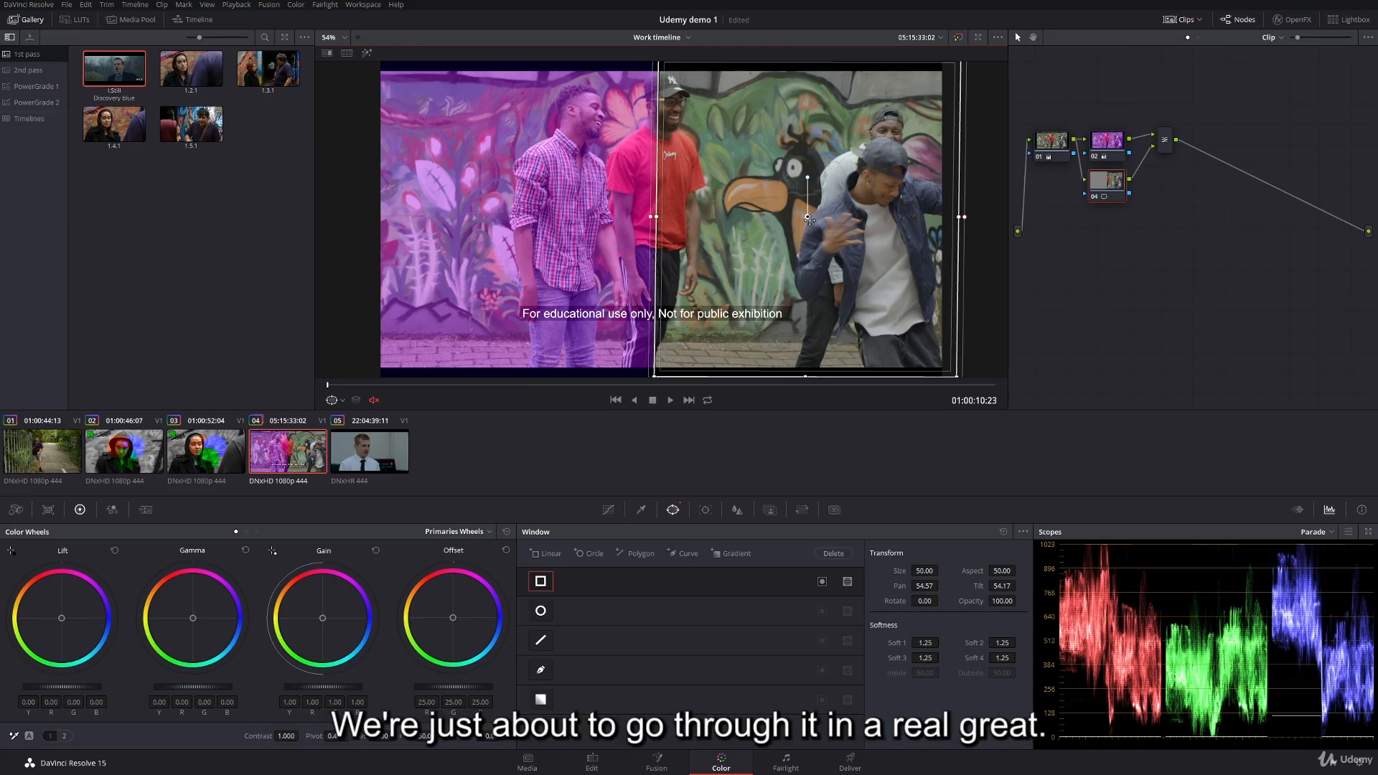
# - Reset the window on node 04 and the primary grade on node 02, and set node 02's saturation to 0
pyautogui.click(1004, 532)
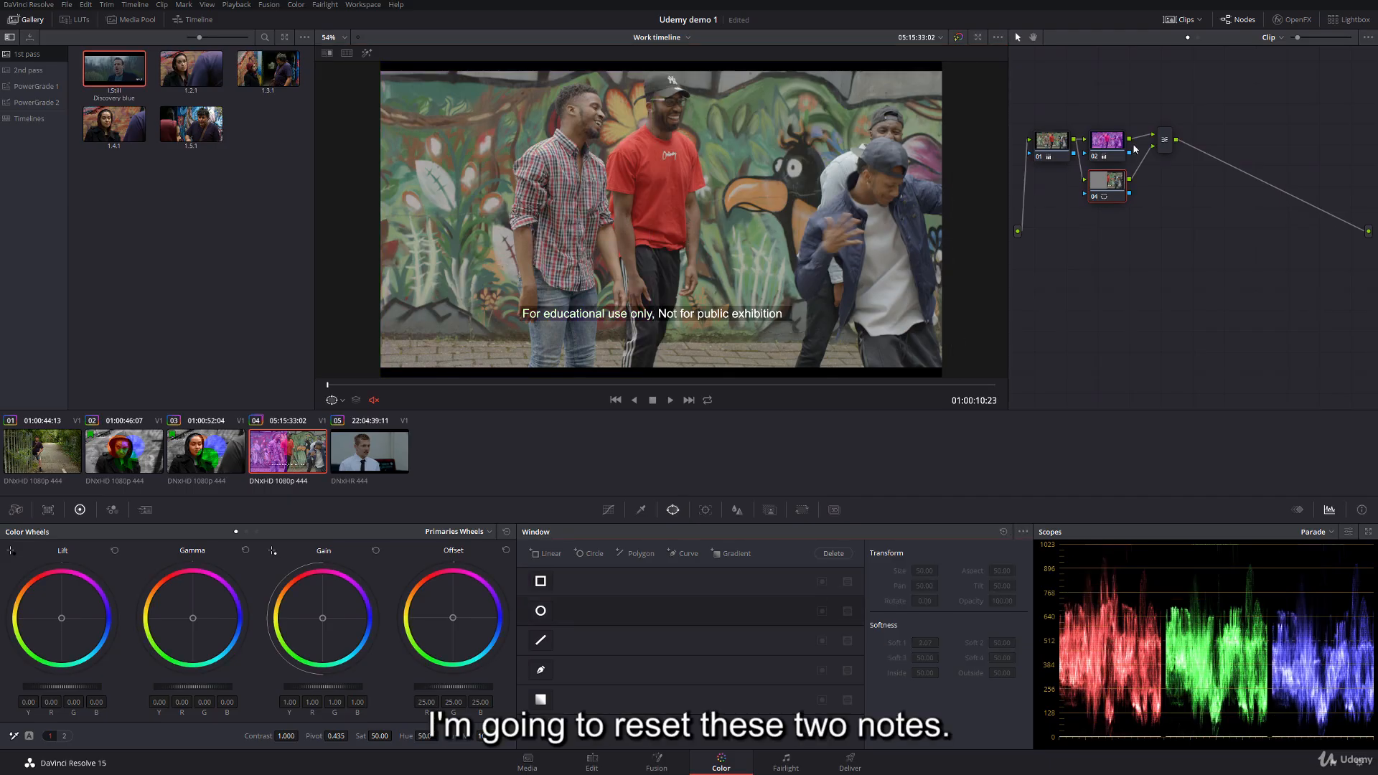
pyautogui.click(506, 532)
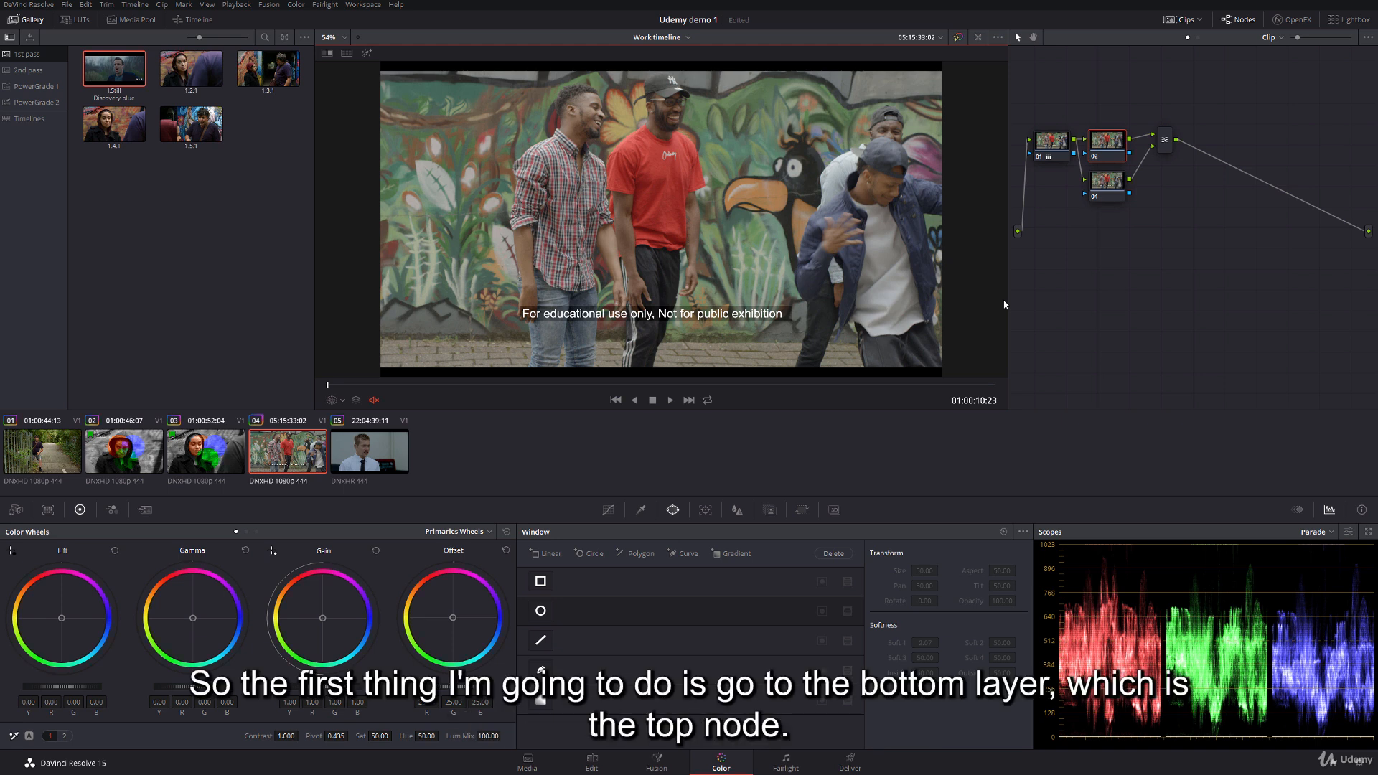
pyautogui.click(1114, 186)
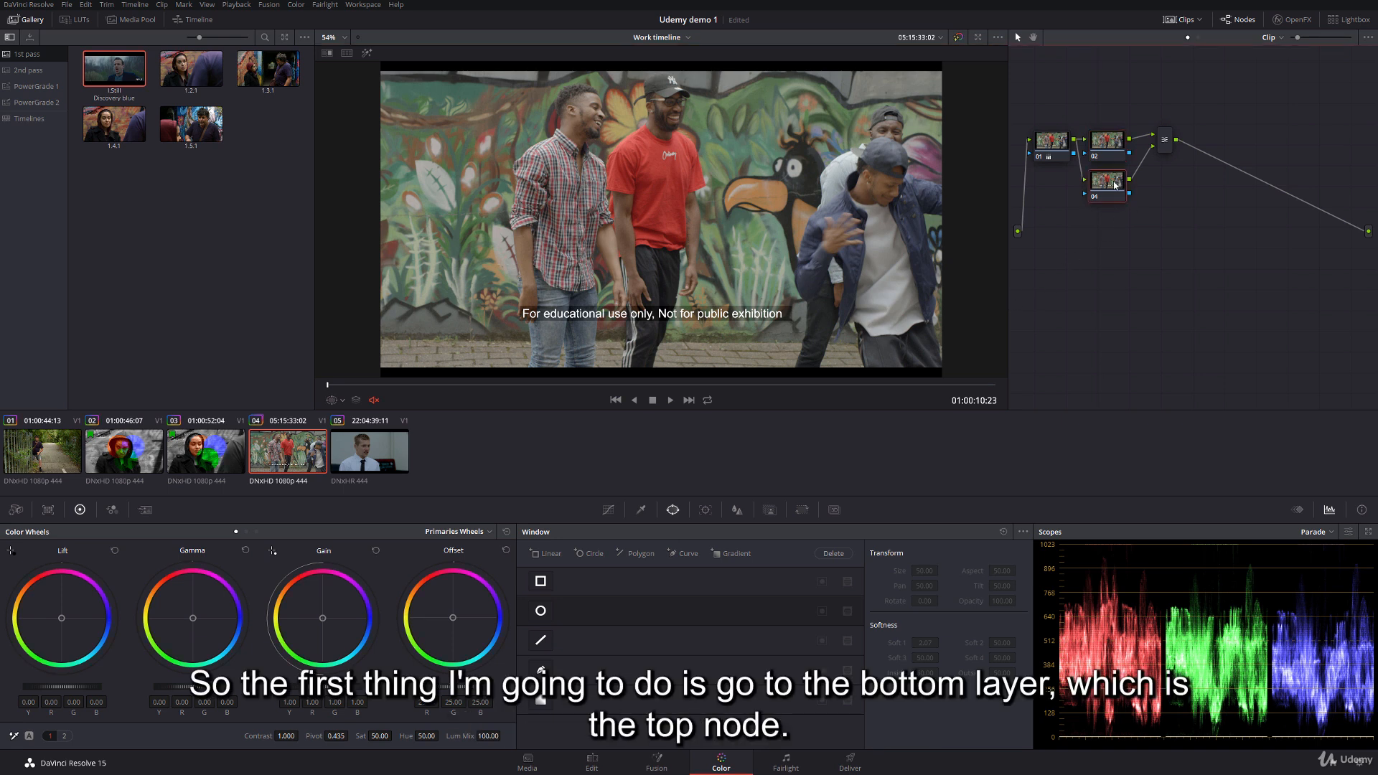
pyautogui.click(1106, 151)
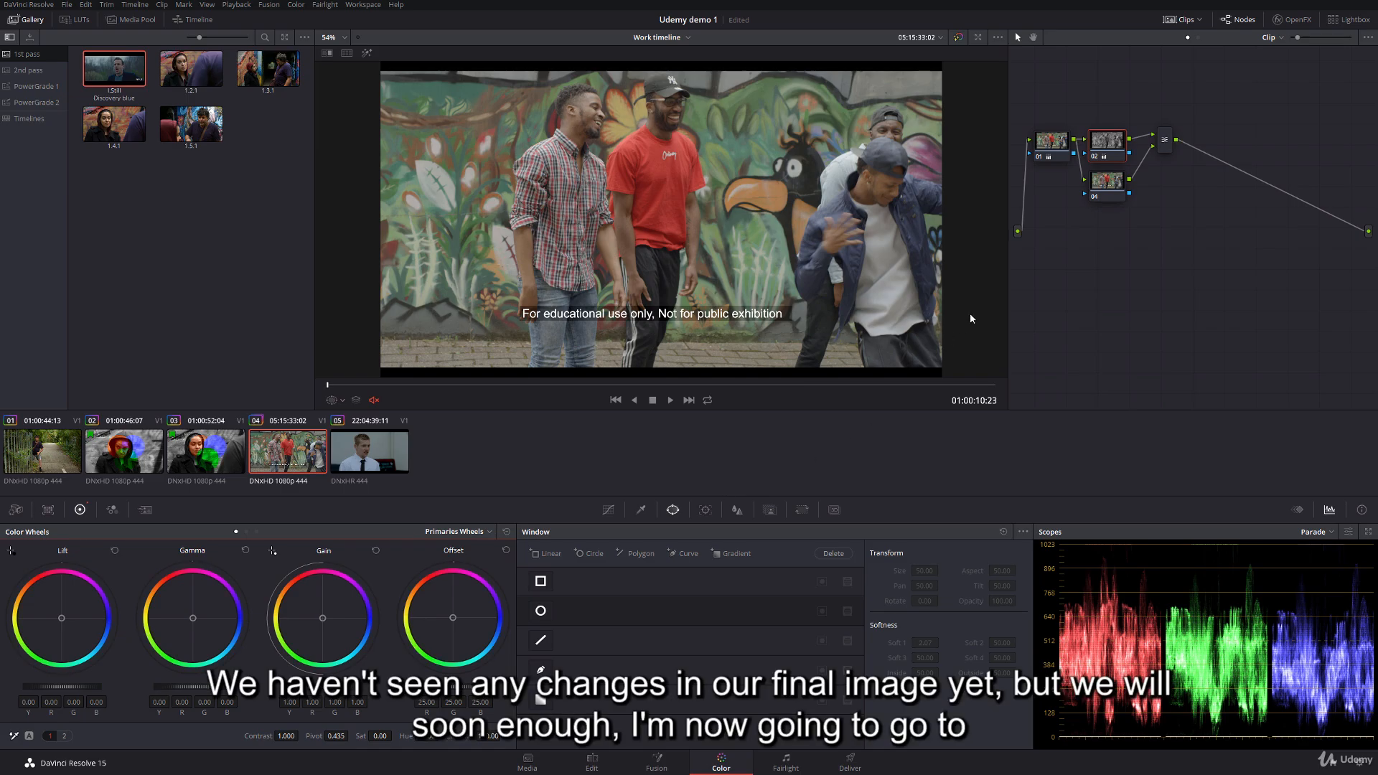
# - Key the red shirt on node 04 with the qualifier, setting Hue Width to 5.1 and Saturation Low to 4.5
pyautogui.click(1106, 181)
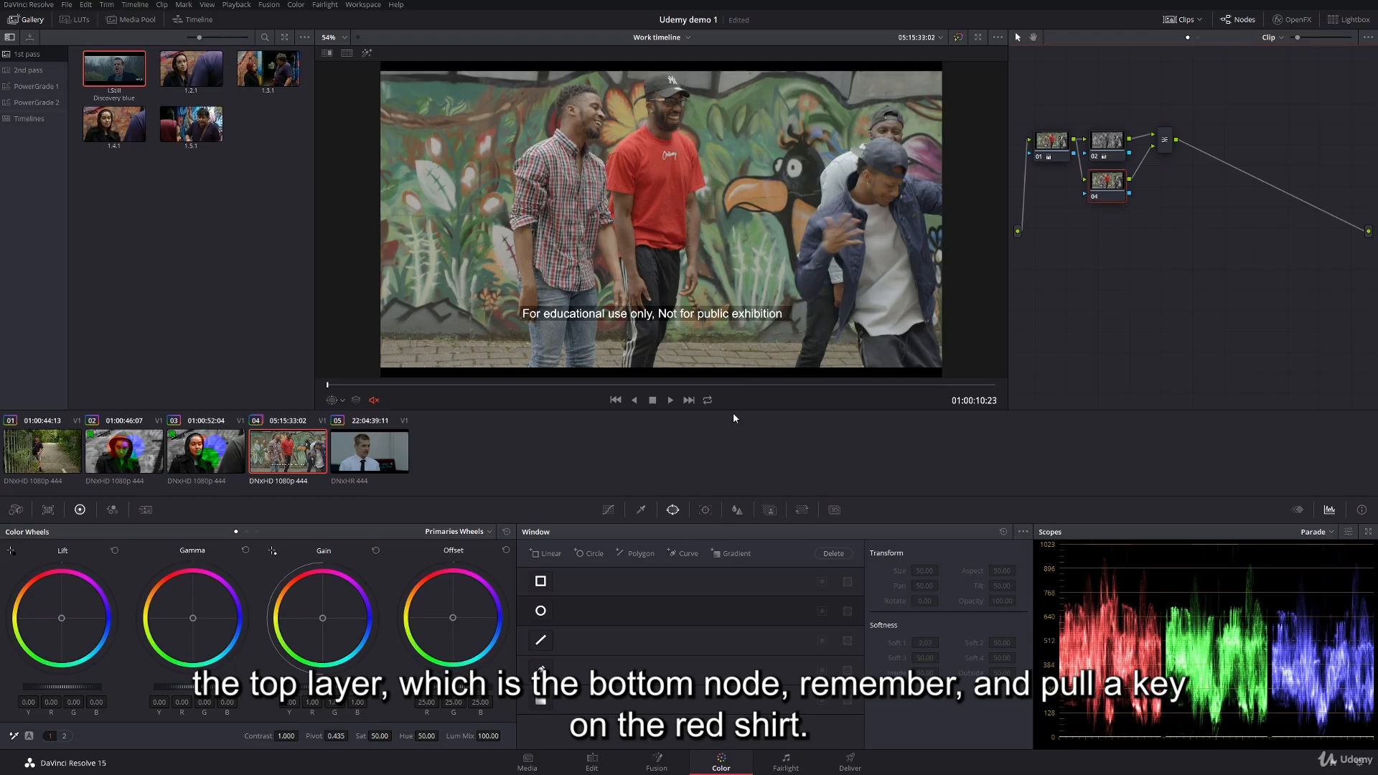
pyautogui.click(641, 509)
pyautogui.click(645, 140)
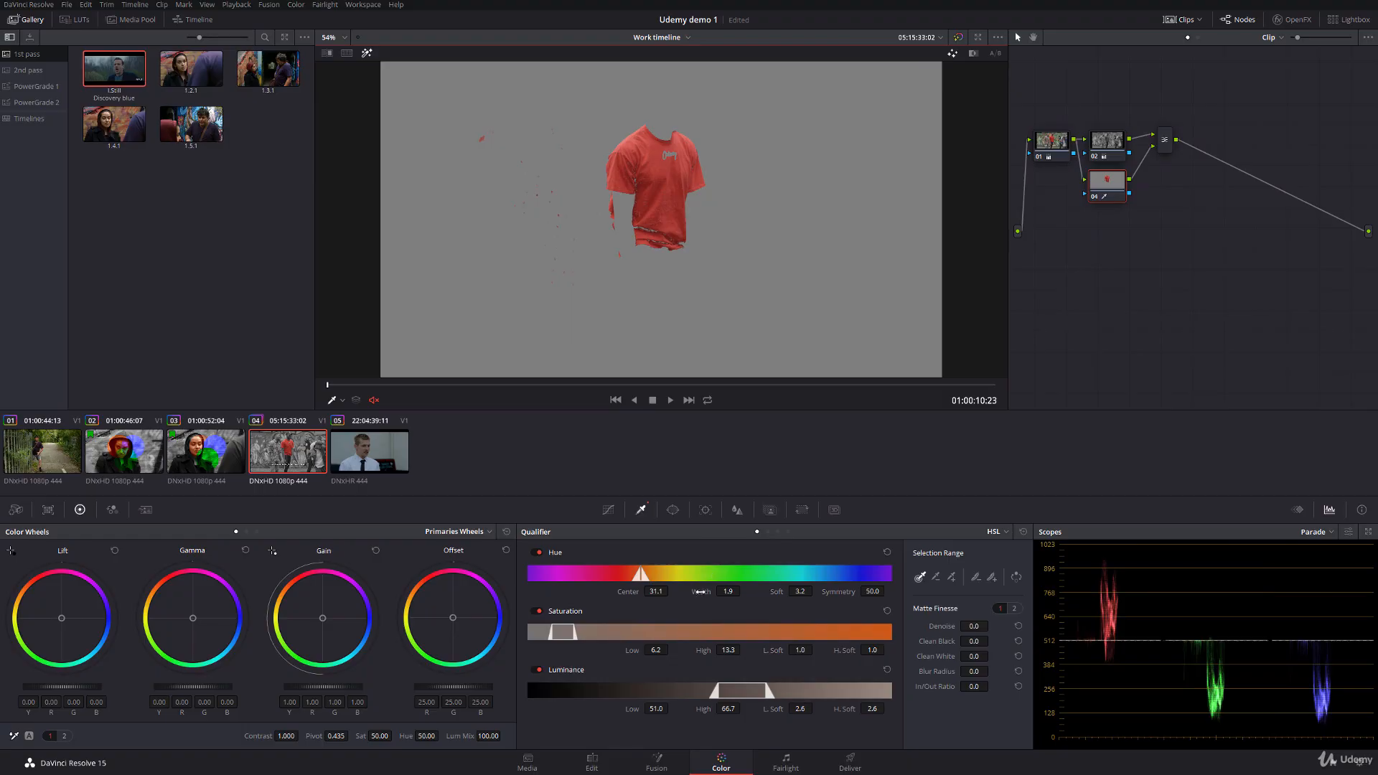
pyautogui.moveTo(691, 592); pyautogui.dragTo(697, 592)
pyautogui.moveTo(631, 652); pyautogui.dragTo(618, 652)
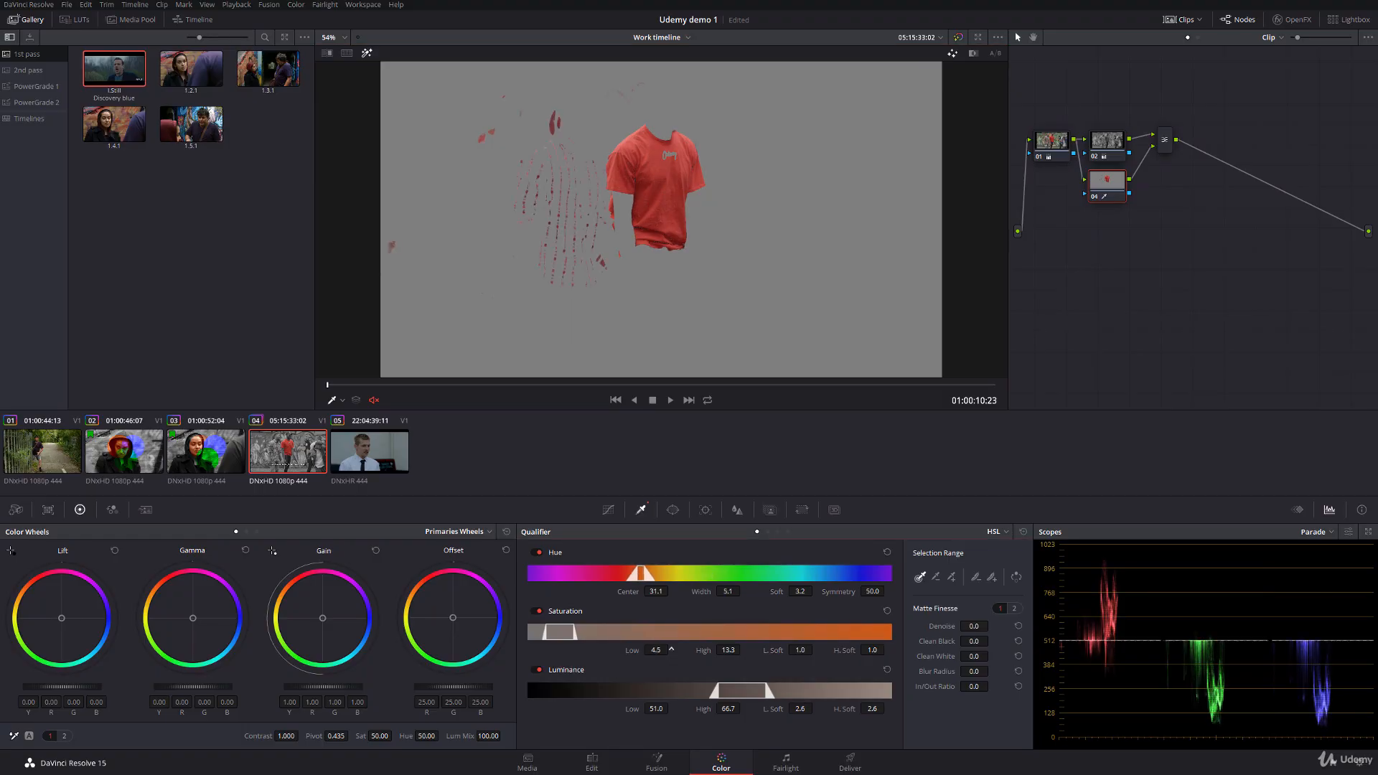
# - Refine the red shirt key with Hue Center 30.0, Saturation Low 5.4, Clean Black 16.6, Clean White 13.2 and some blur, and restore the normal view
pyautogui.moveTo(625, 711); pyautogui.dragTo(630, 711)
pyautogui.moveTo(632, 653); pyautogui.dragTo(633, 652)
pyautogui.moveTo(628, 593); pyautogui.dragTo(635, 595)
pyautogui.moveTo(931, 643); pyautogui.dragTo(1031, 671)
pyautogui.click(367, 53)
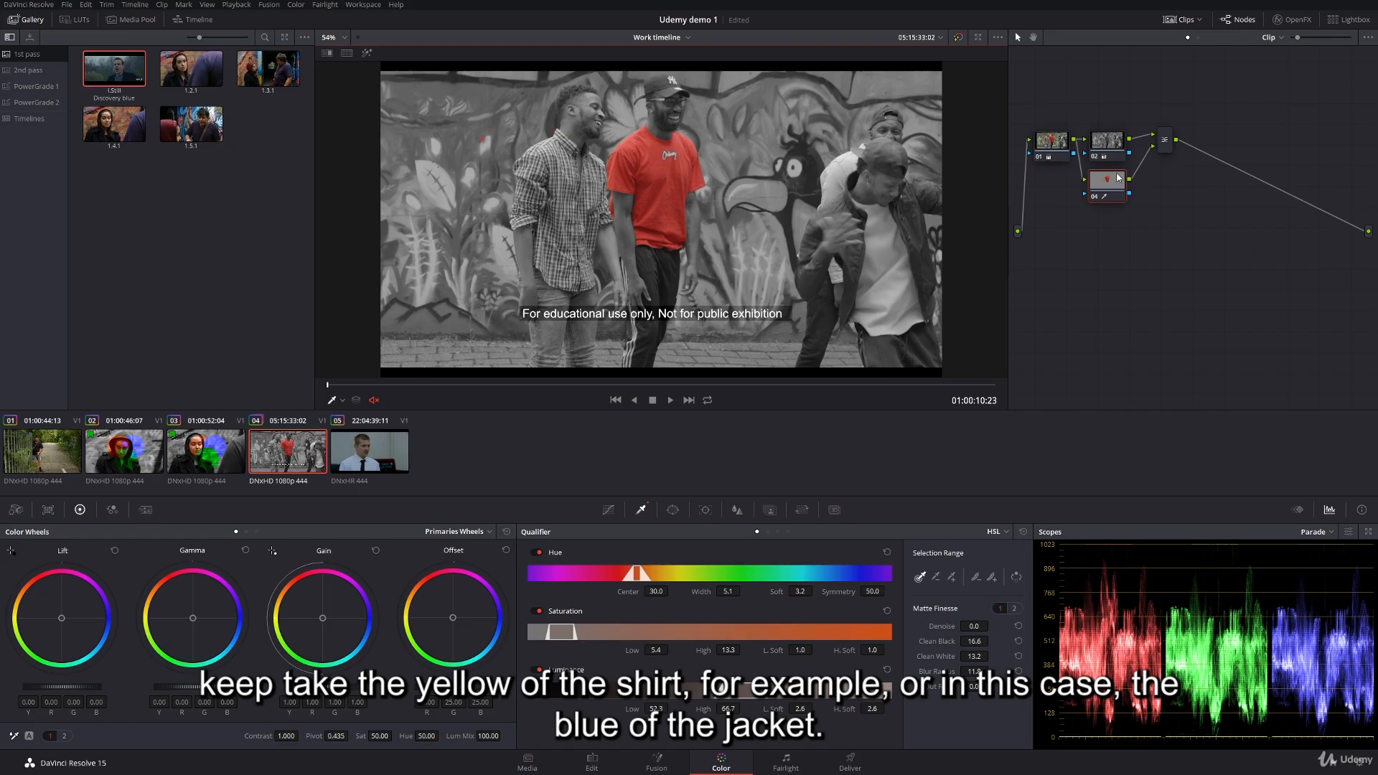
# - Add a third layer node beneath node 04 and key the blue jacket with Hue Center 90.6, Width 20.8 and Saturation High 3.5
pyautogui.hotkey('alt', 'p')
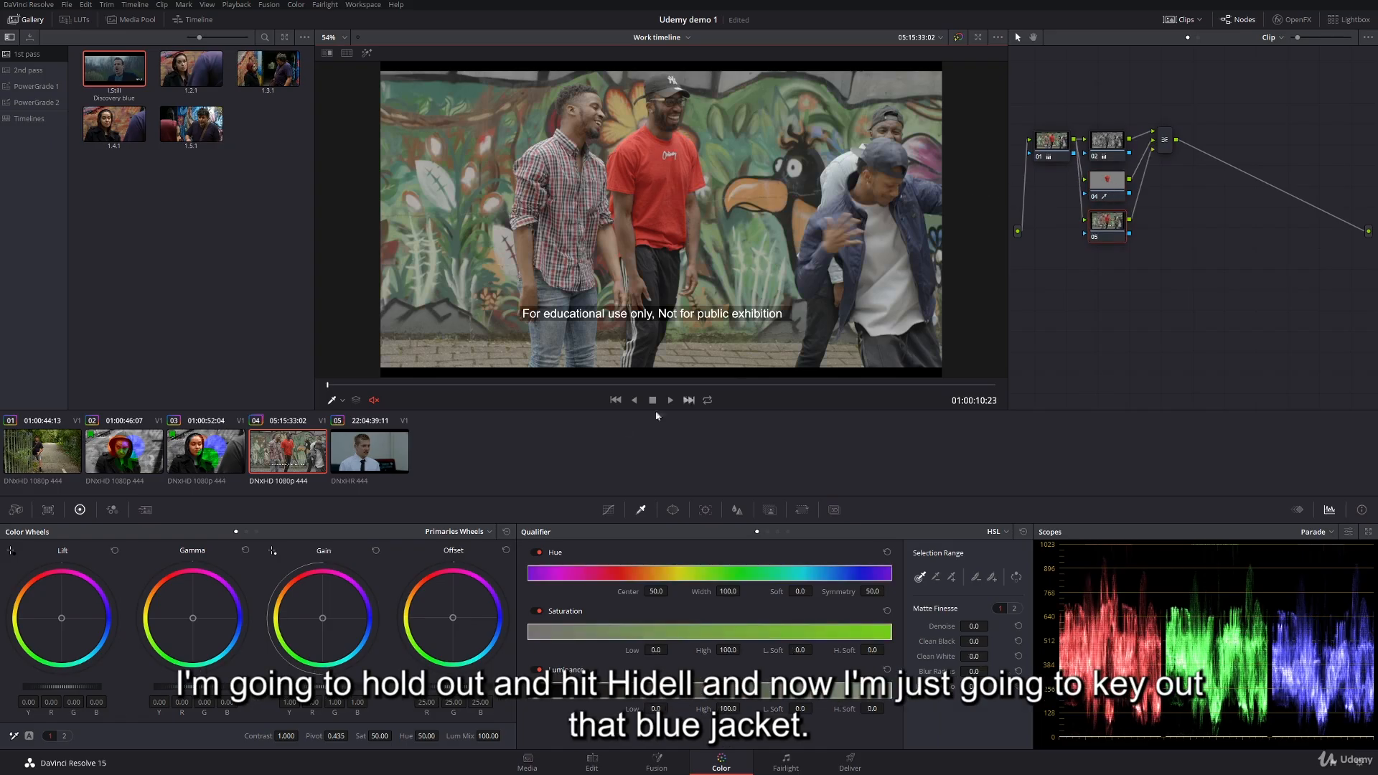
pyautogui.moveTo(869, 194); pyautogui.dragTo(925, 237)
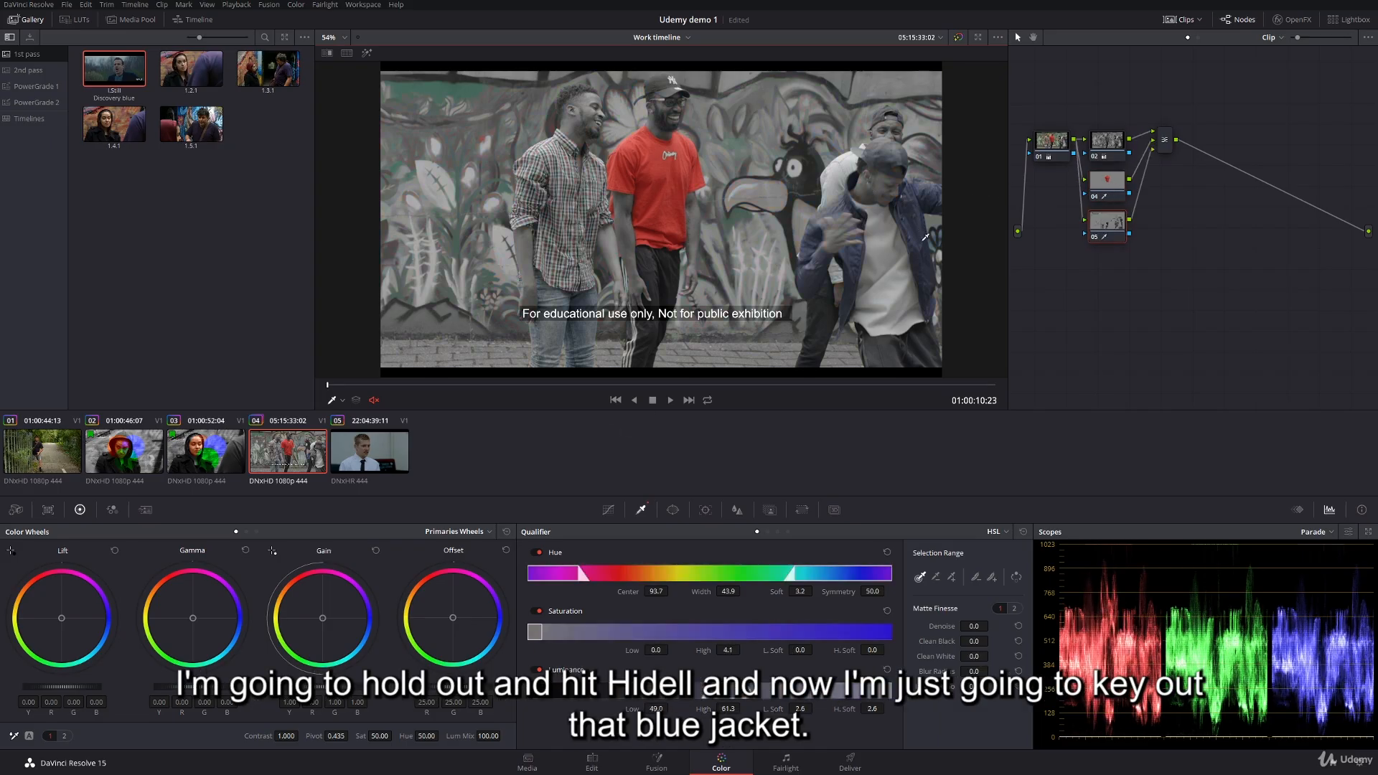
pyautogui.click(367, 52)
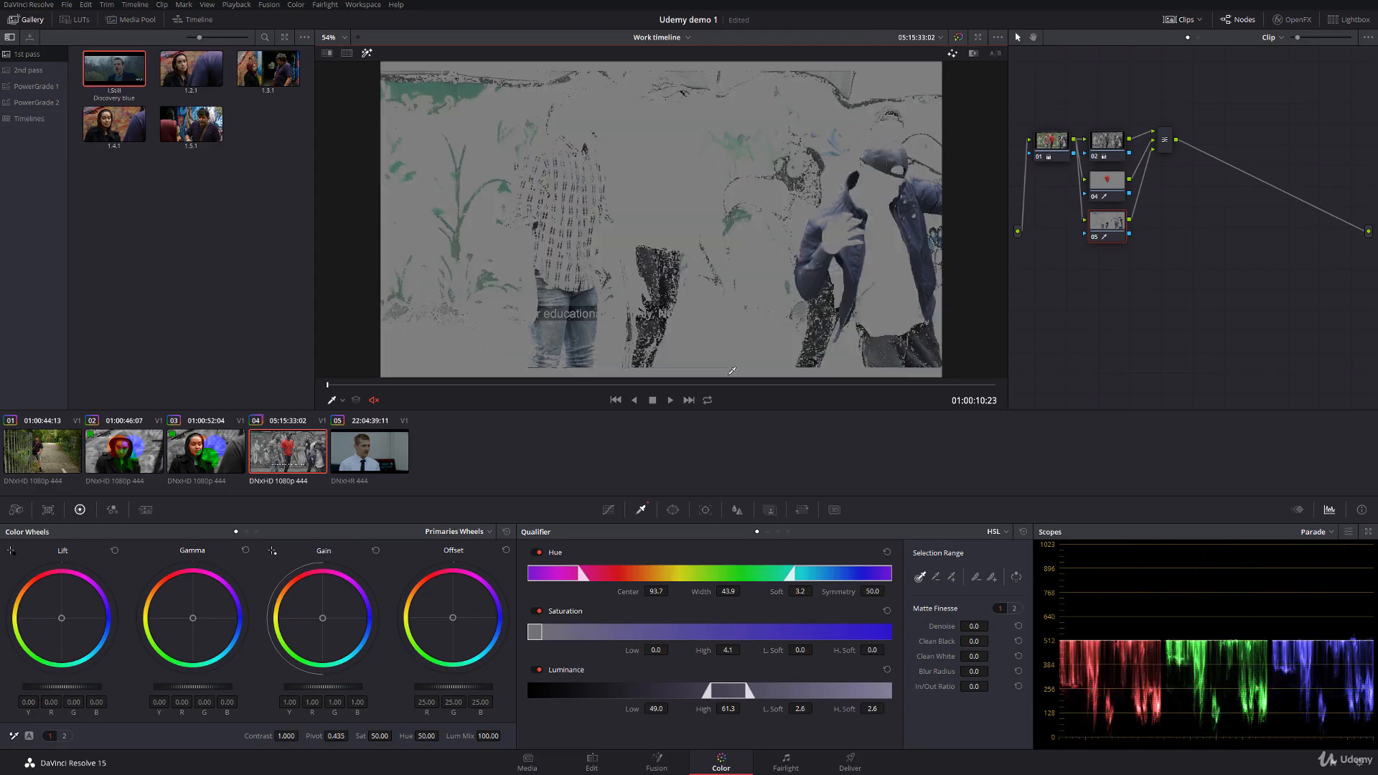
pyautogui.moveTo(727, 592); pyautogui.dragTo(686, 591)
pyautogui.moveTo(732, 650)
pyautogui.mouseDown()
pyautogui.moveTo(744, 650)
pyautogui.moveTo(729, 650)
pyautogui.mouseUp()
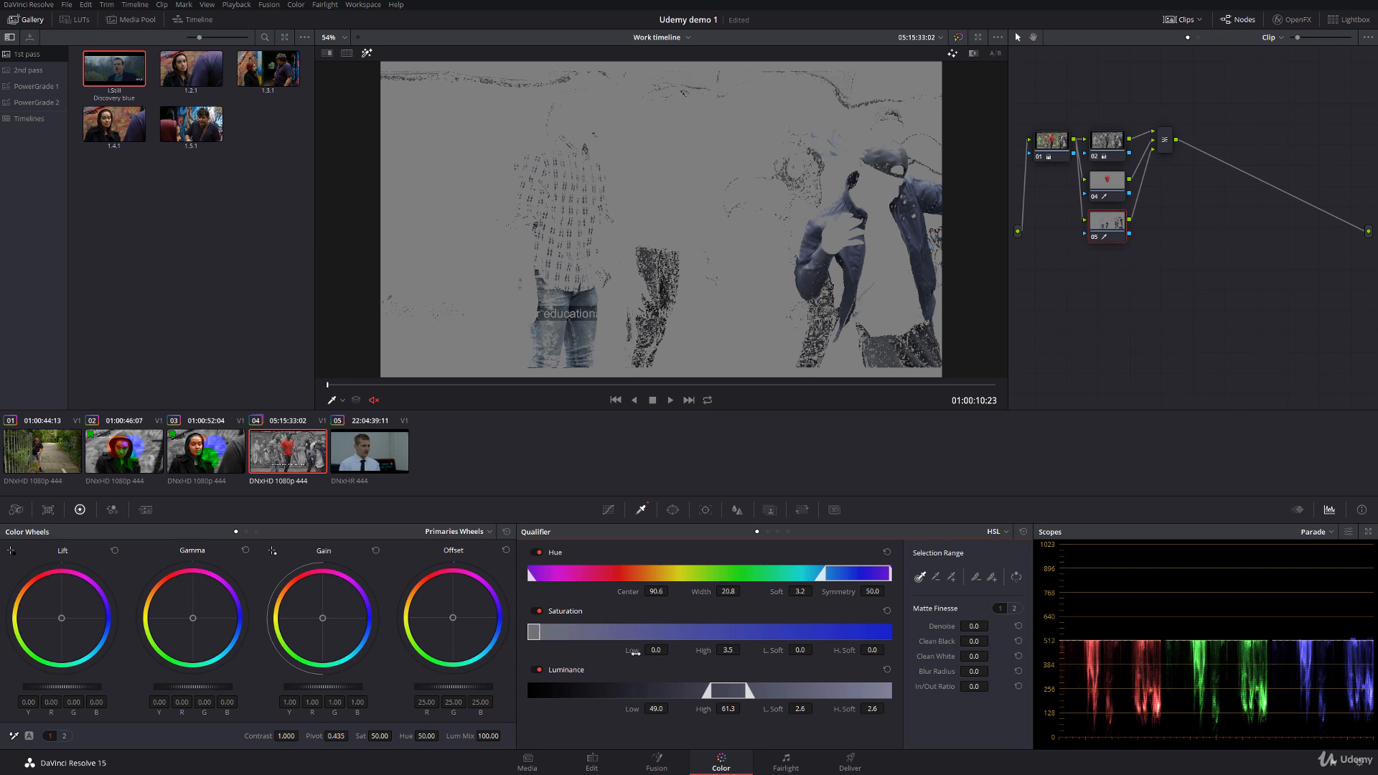
# - Refine the jacket key with Saturation Low 0.5, Luminance High 63.2, Clean Black 21.9 and added blur, and restore the normal view
pyautogui.moveTo(635, 652); pyautogui.dragTo(649, 661)
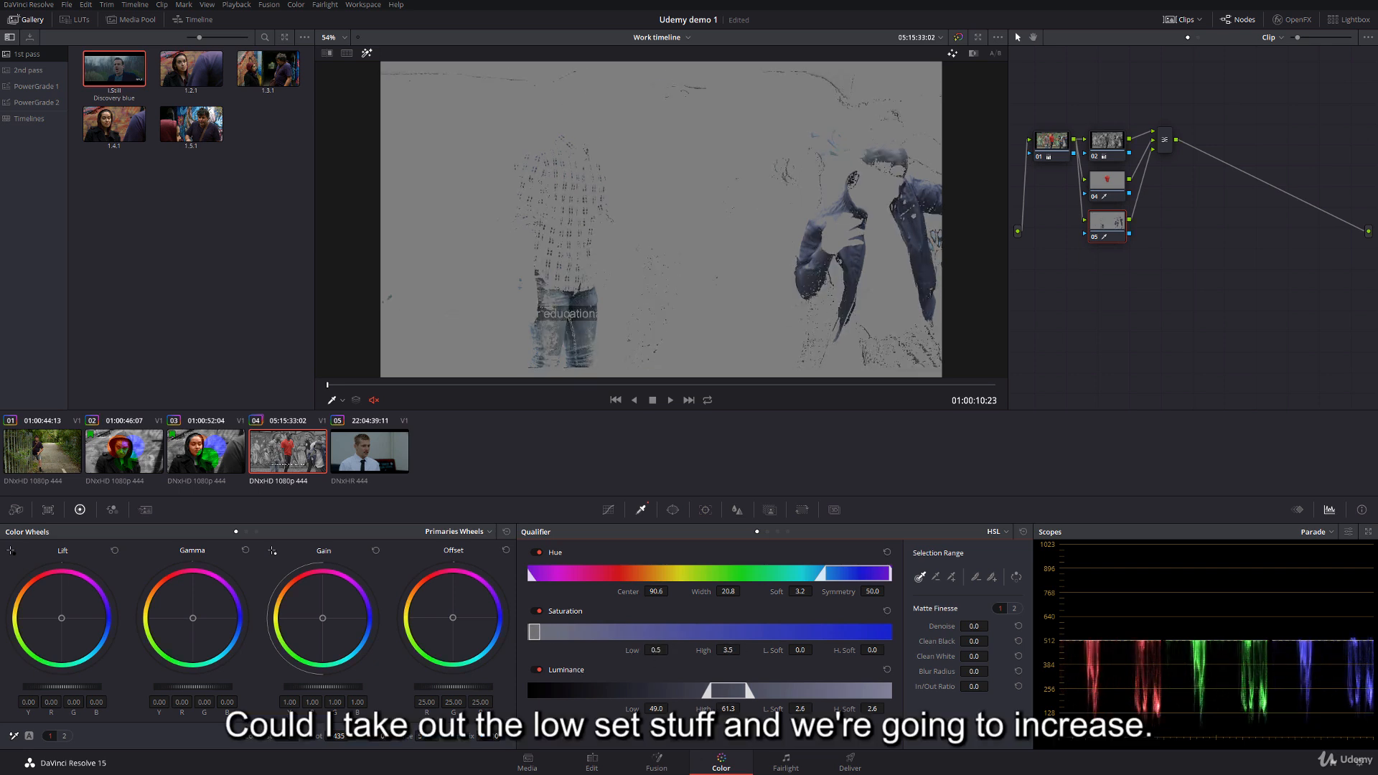
pyautogui.moveTo(732, 708); pyautogui.dragTo(744, 708)
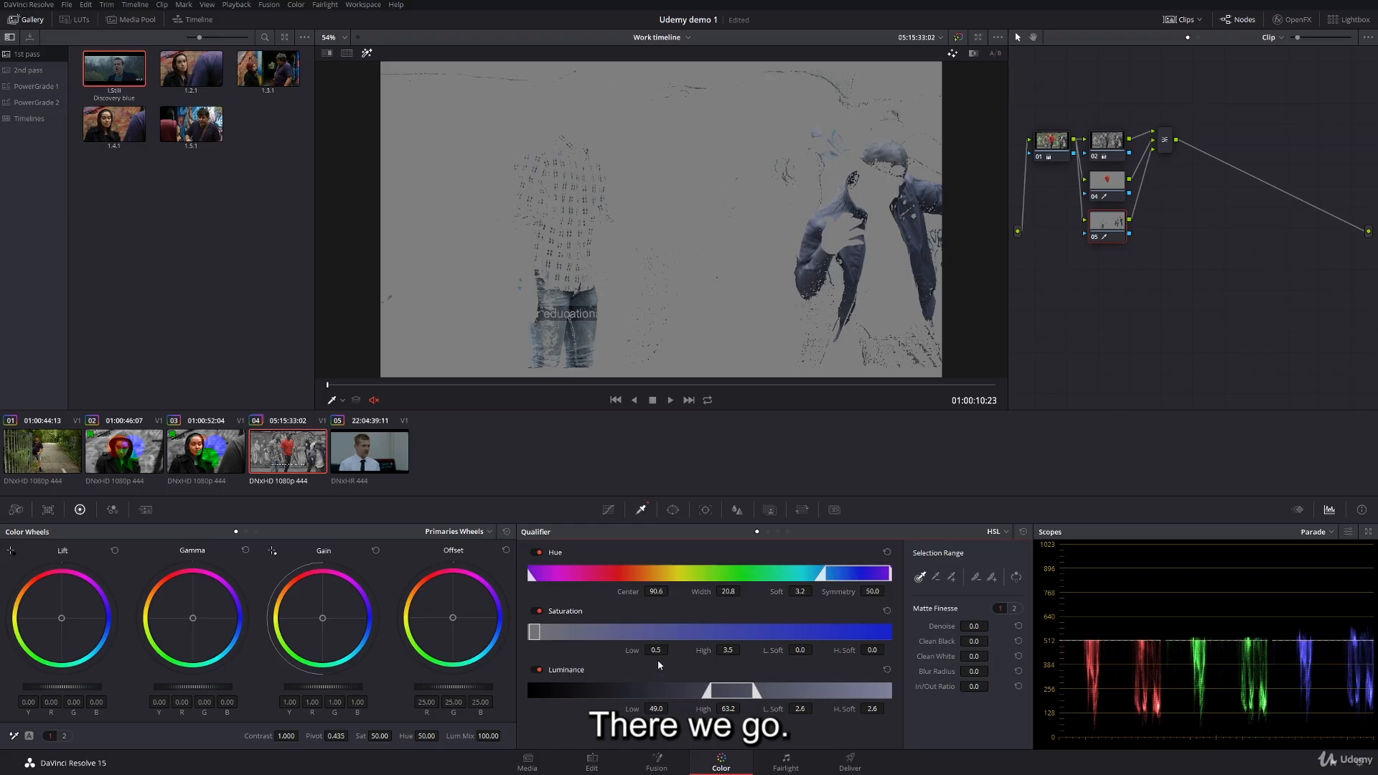
pyautogui.moveTo(974, 656); pyautogui.dragTo(1016, 641)
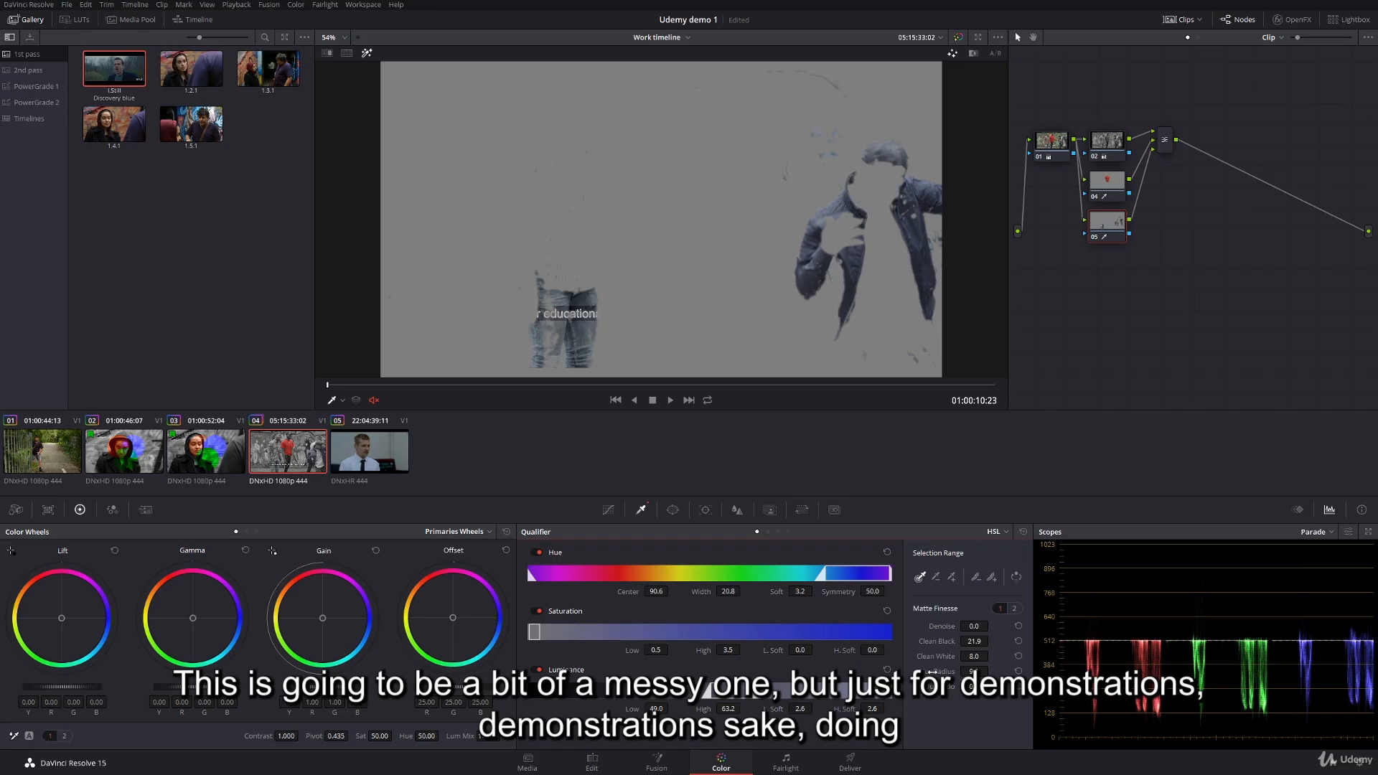
pyautogui.moveTo(931, 671); pyautogui.dragTo(768, 488)
pyautogui.click(367, 53)
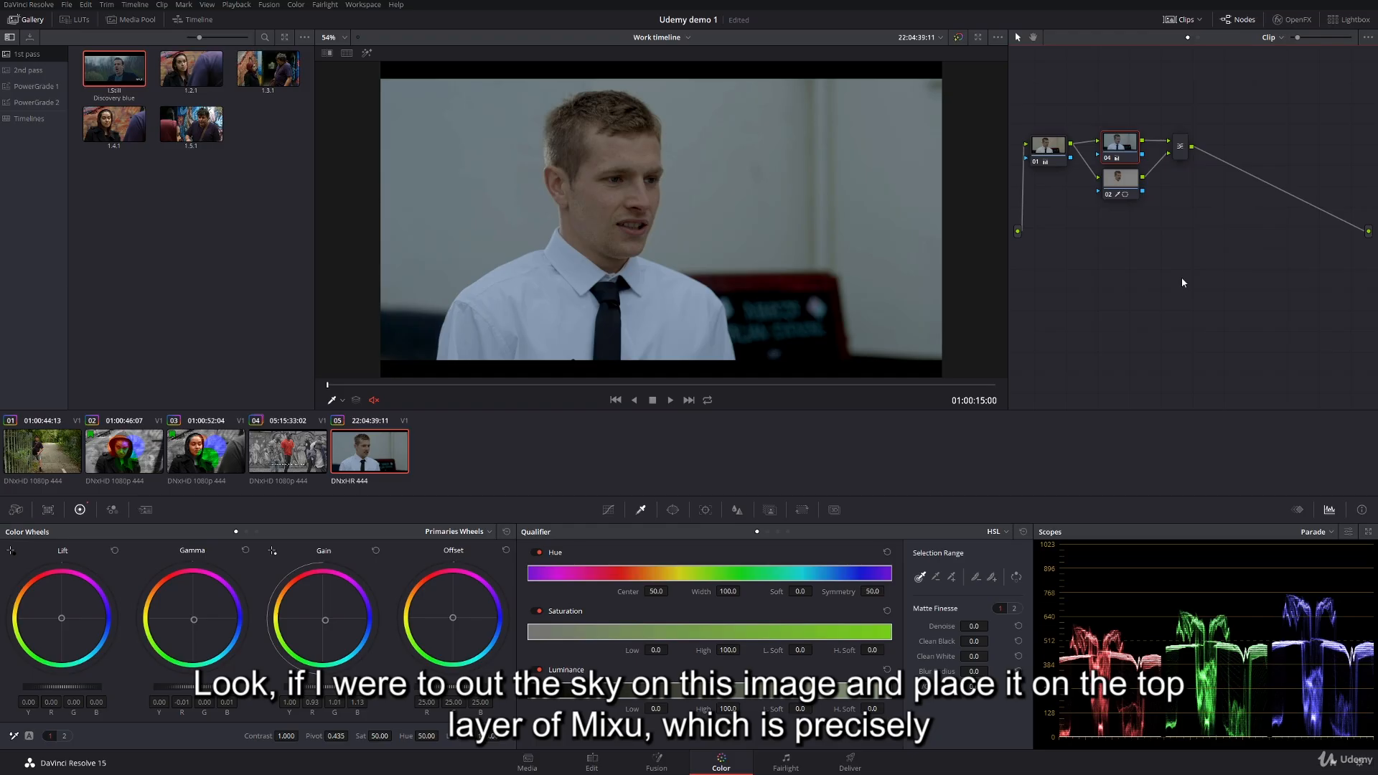
# - Examine the skin key on node 02 of clip 05 with Highlight, and compare it with the background node 04
pyautogui.click(1119, 185)
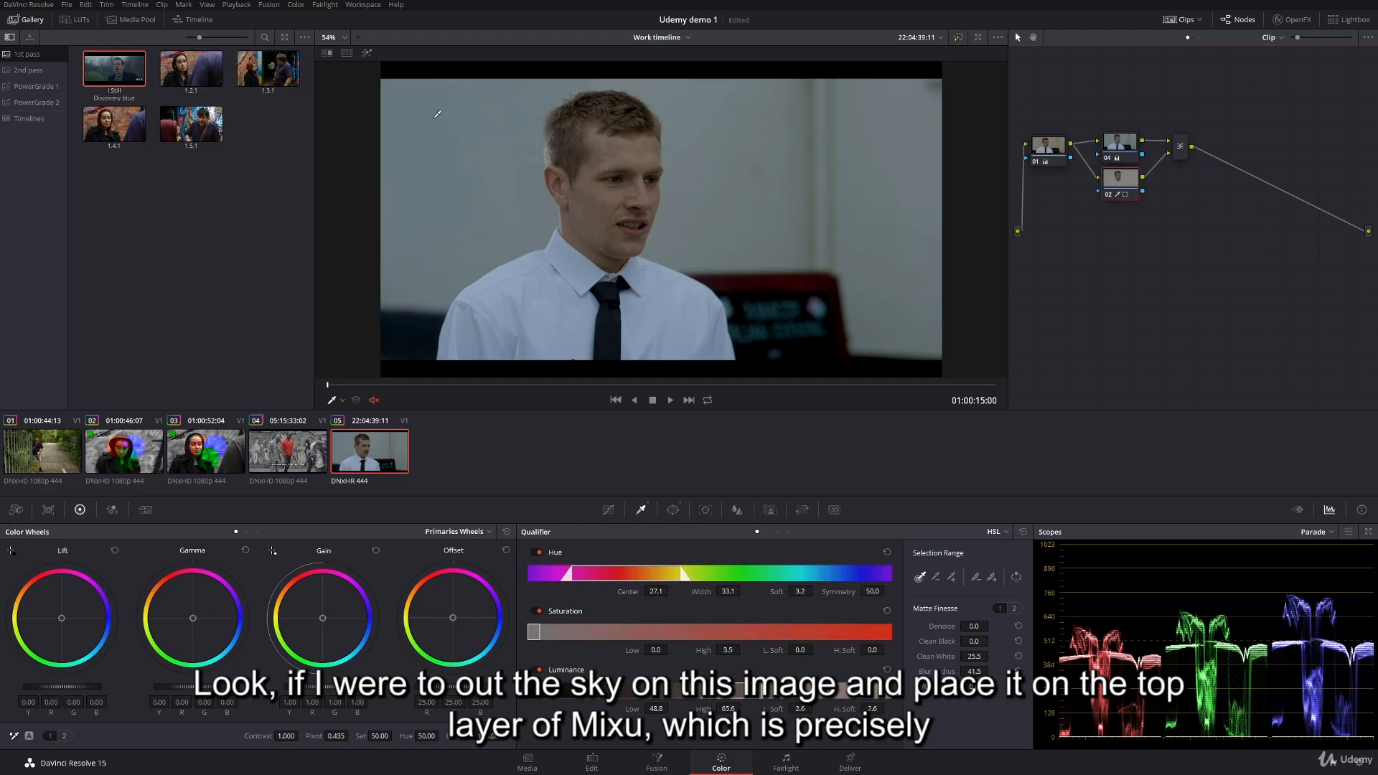
pyautogui.click(366, 53)
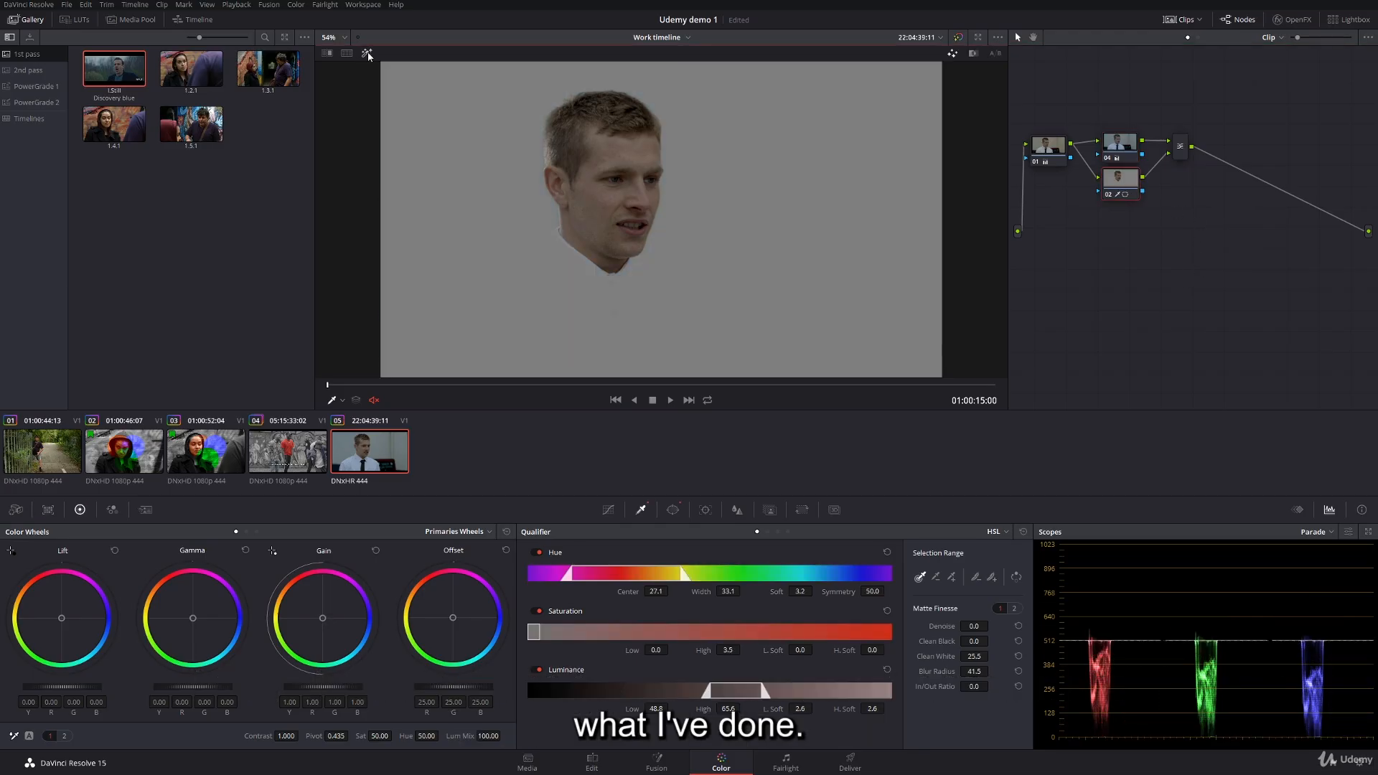
pyautogui.click(367, 54)
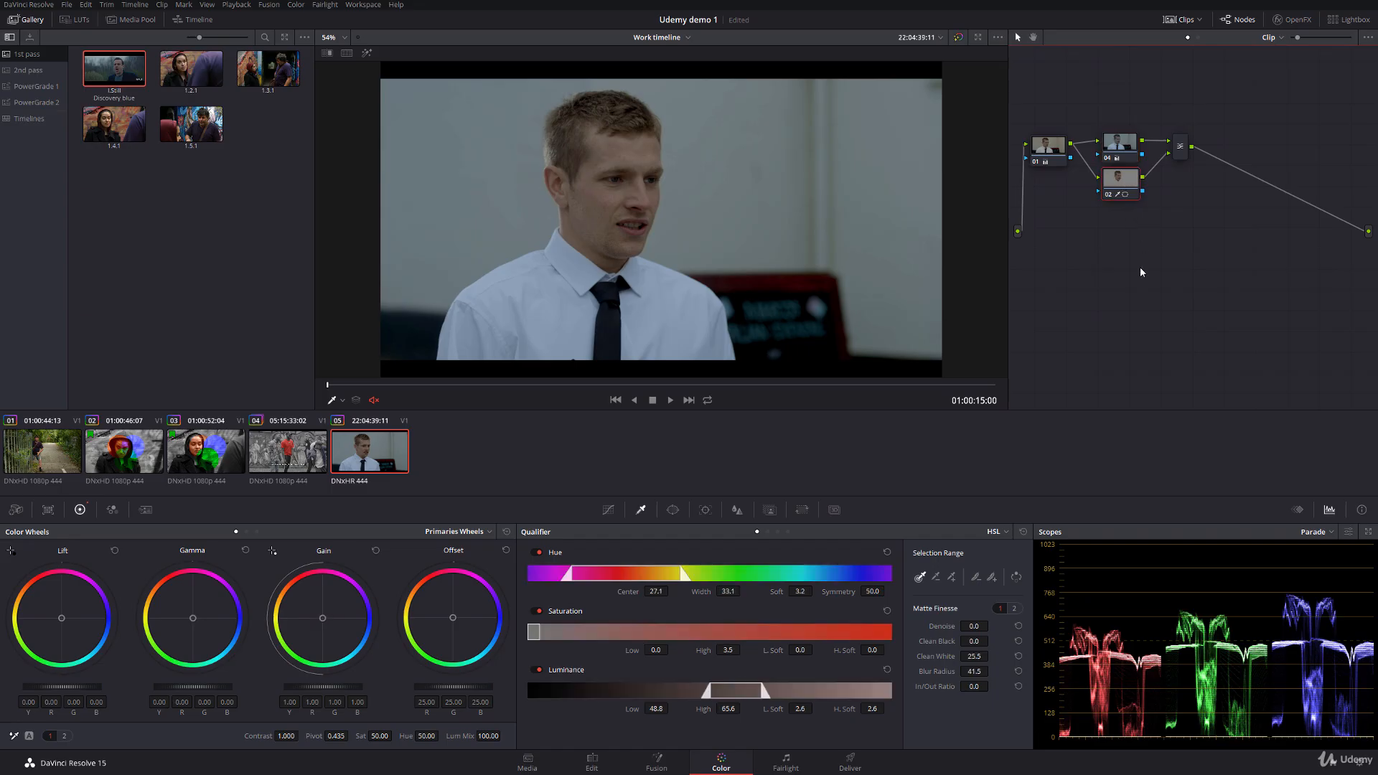
pyautogui.click(1120, 147)
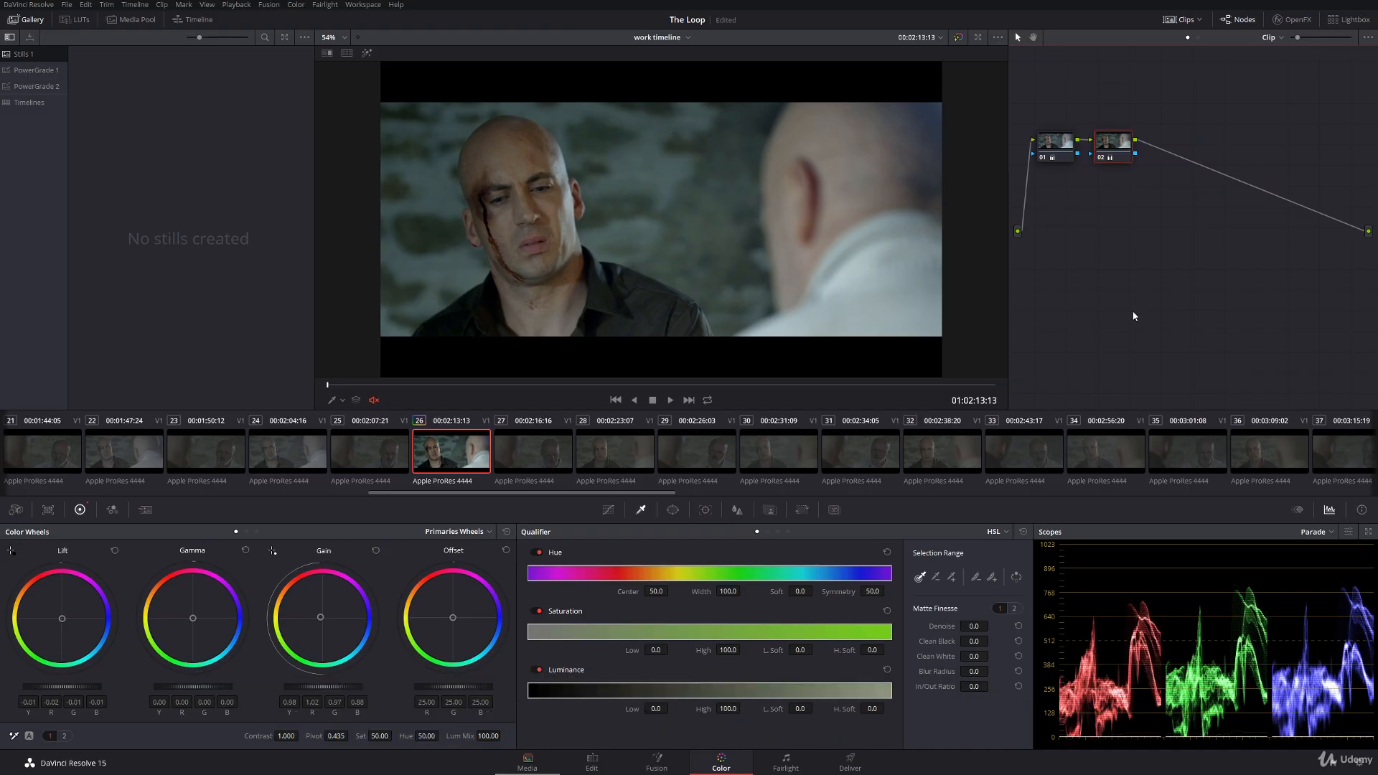
# - On clip 26 of The Loop project, add a serial node after node 02 and a layer mixer with a second node beneath it
pyautogui.hotkey('alt', 's')
pyautogui.hotkey('alt', 'l')
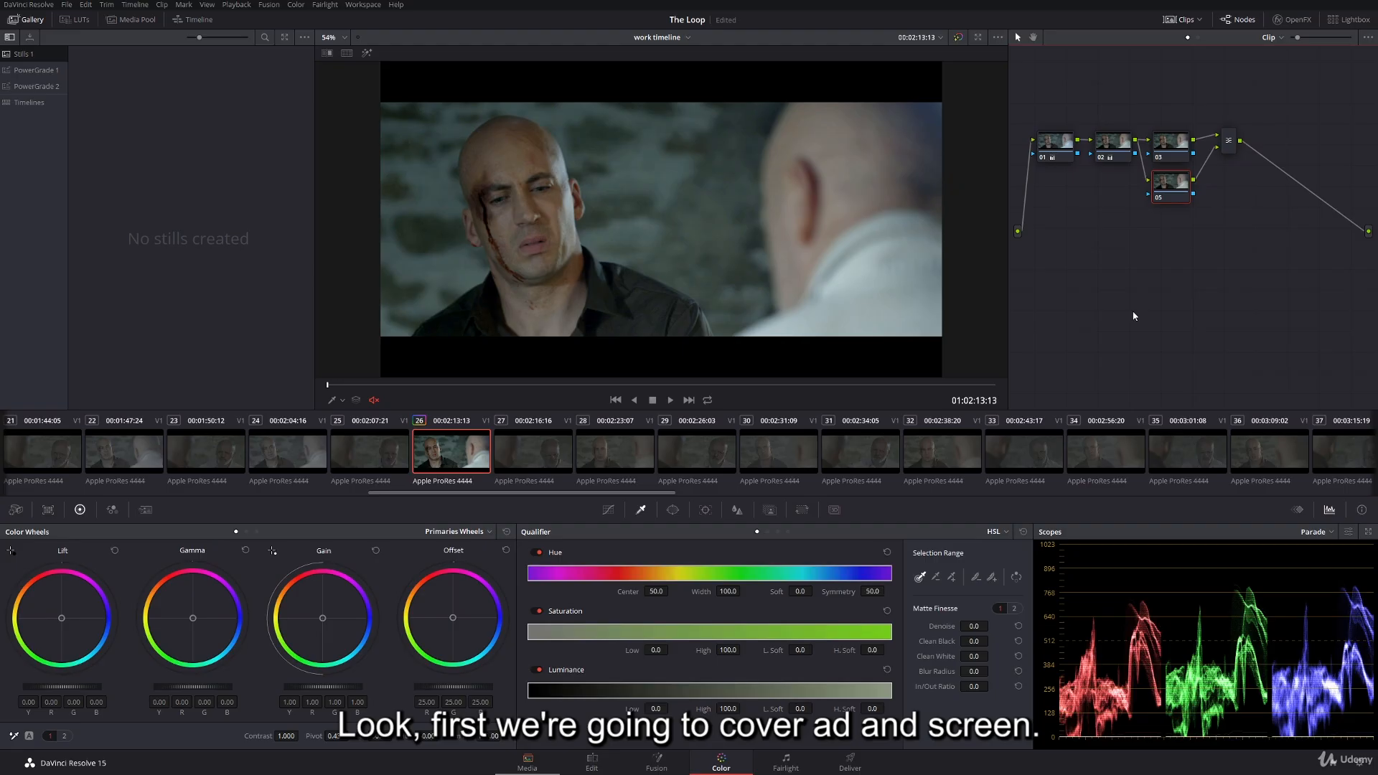
# - Try the Add composite mode on clip 26's layer mixer, and reset the mixer to Normal
pyautogui.rightClick(1231, 145)
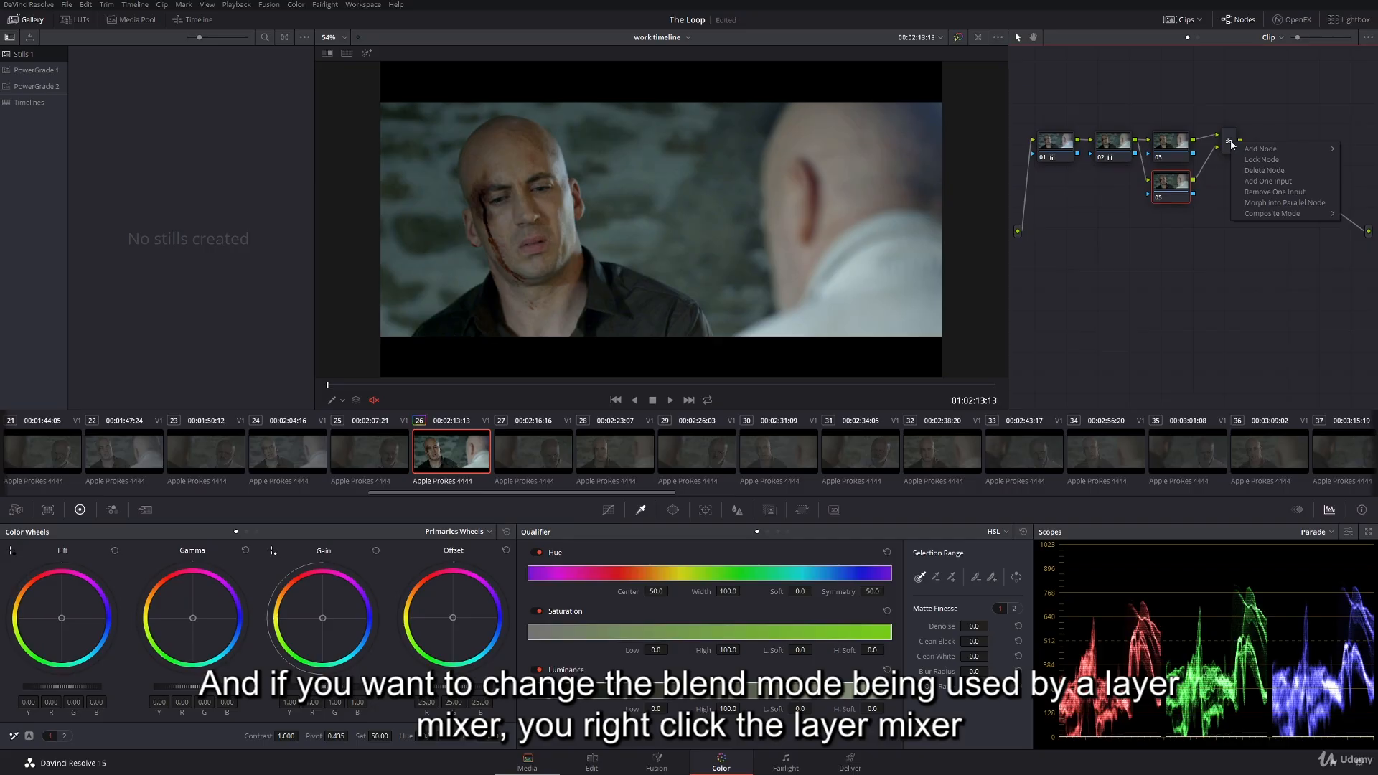
pyautogui.moveTo(1311, 214)
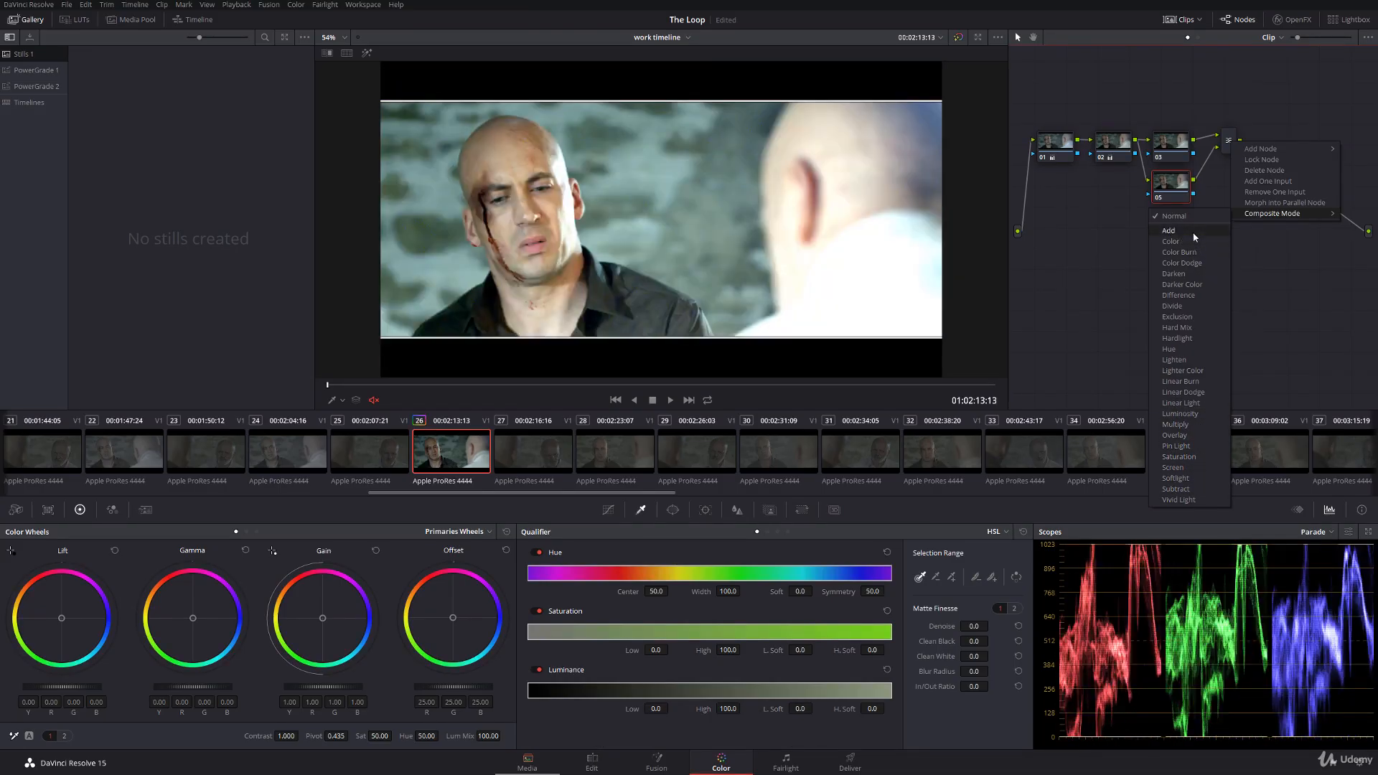
pyautogui.click(1194, 235)
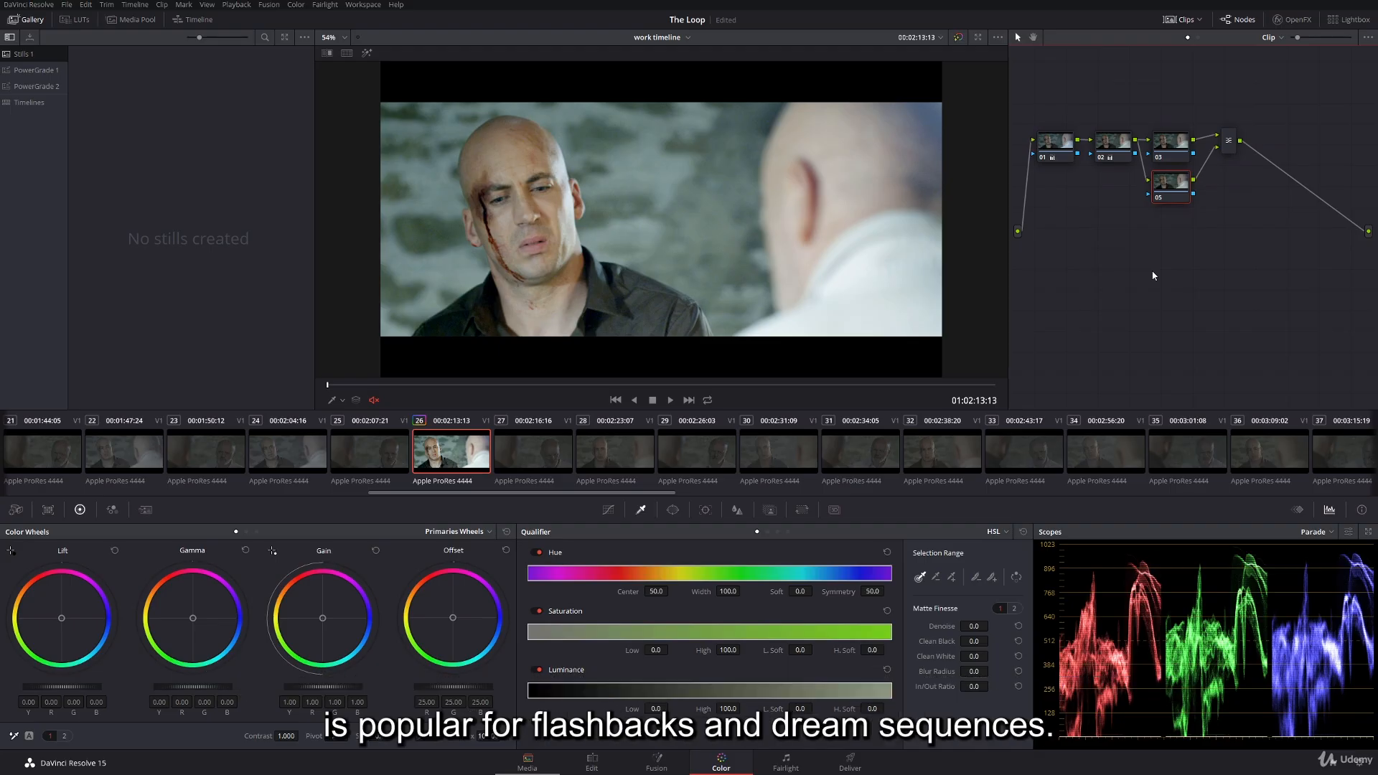
pyautogui.rightClick(1229, 141)
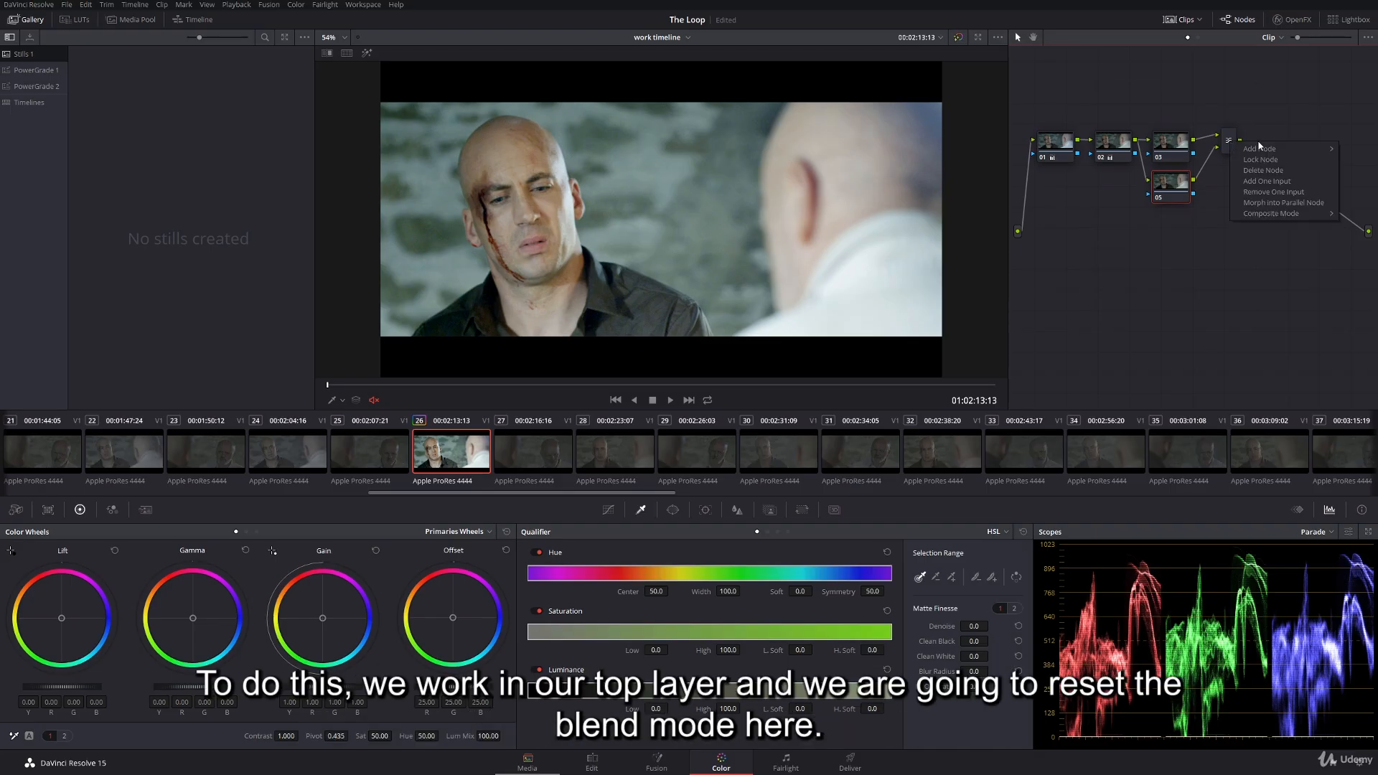
pyautogui.moveTo(1281, 213)
pyautogui.click(1182, 248)
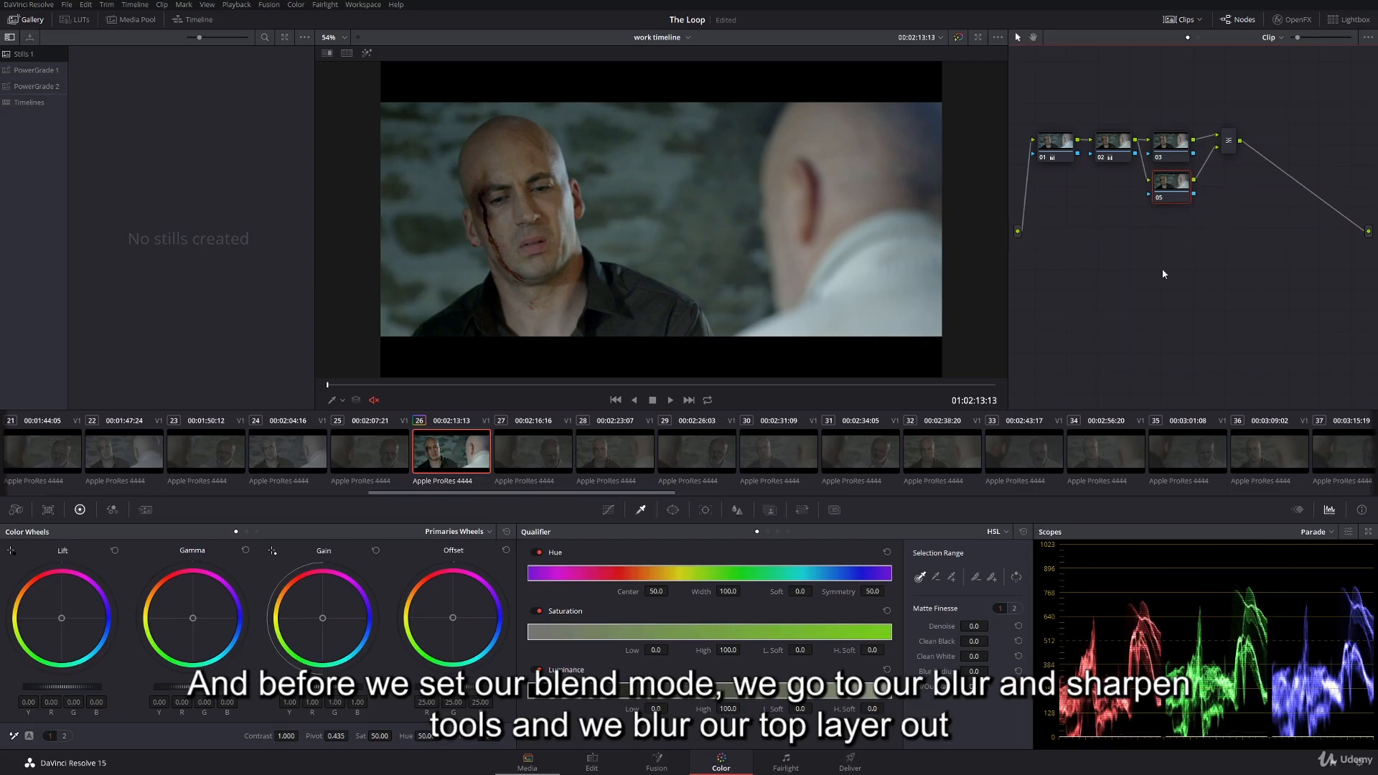
# - Blur node 05 with a Radius of 0.89 and set the layer mixer's composite mode to Screen
pyautogui.click(741, 511)
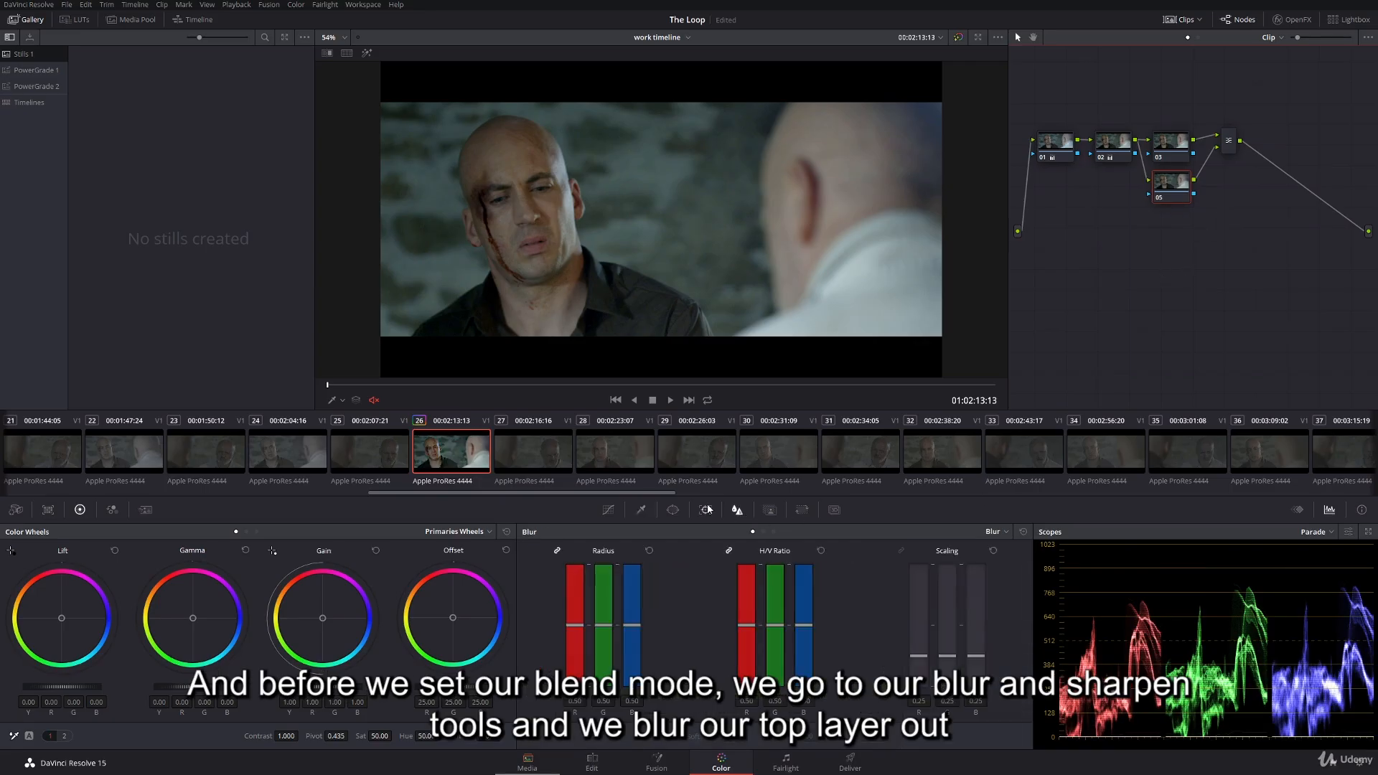
pyautogui.moveTo(602, 629); pyautogui.dragTo(589, 577)
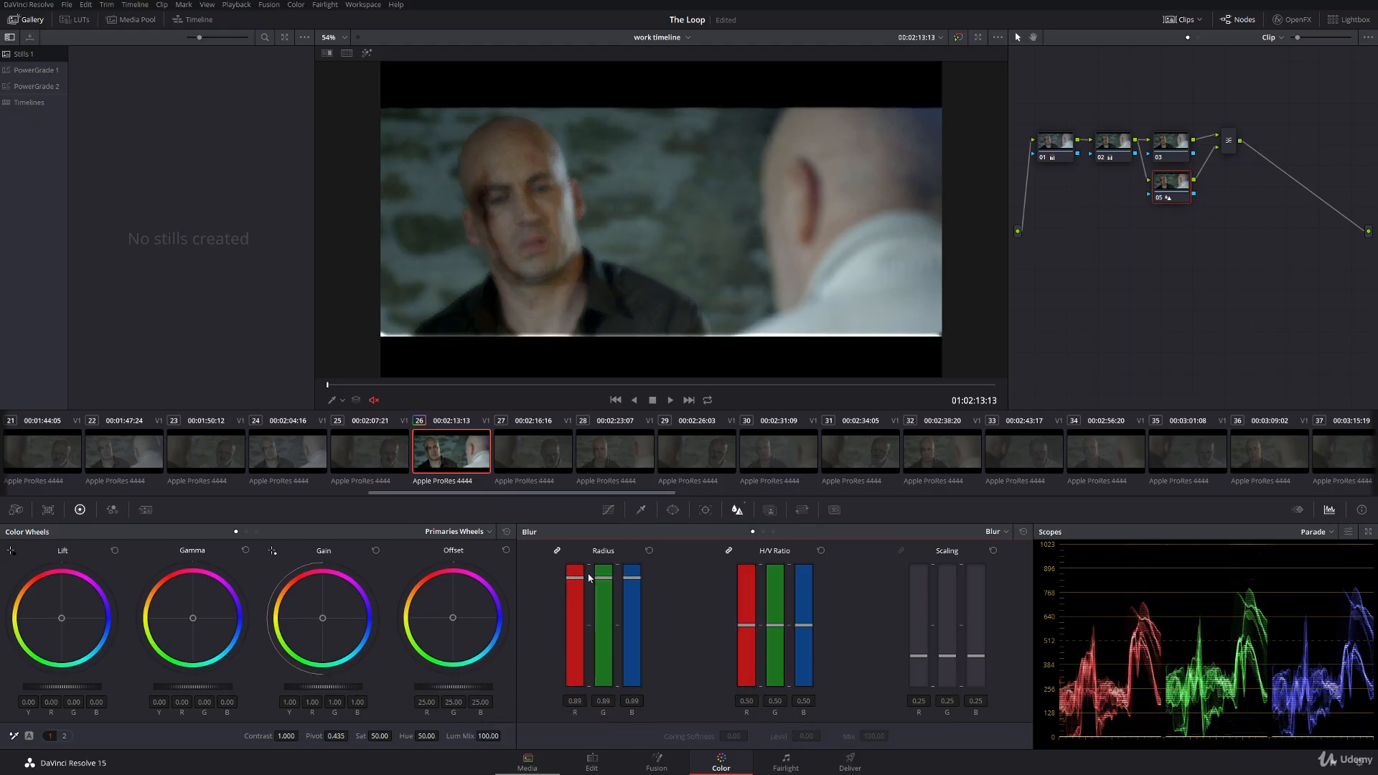
pyautogui.rightClick(1231, 147)
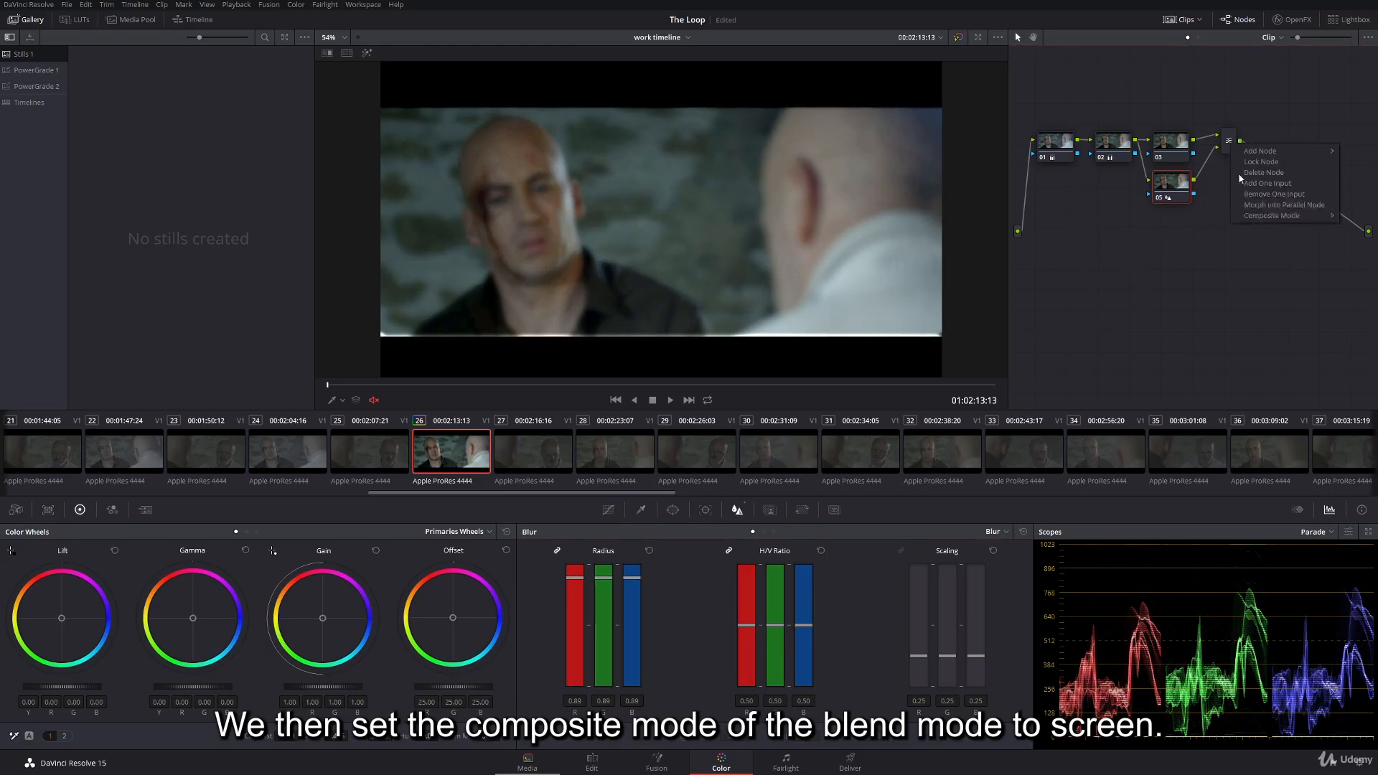
pyautogui.moveTo(1236, 214)
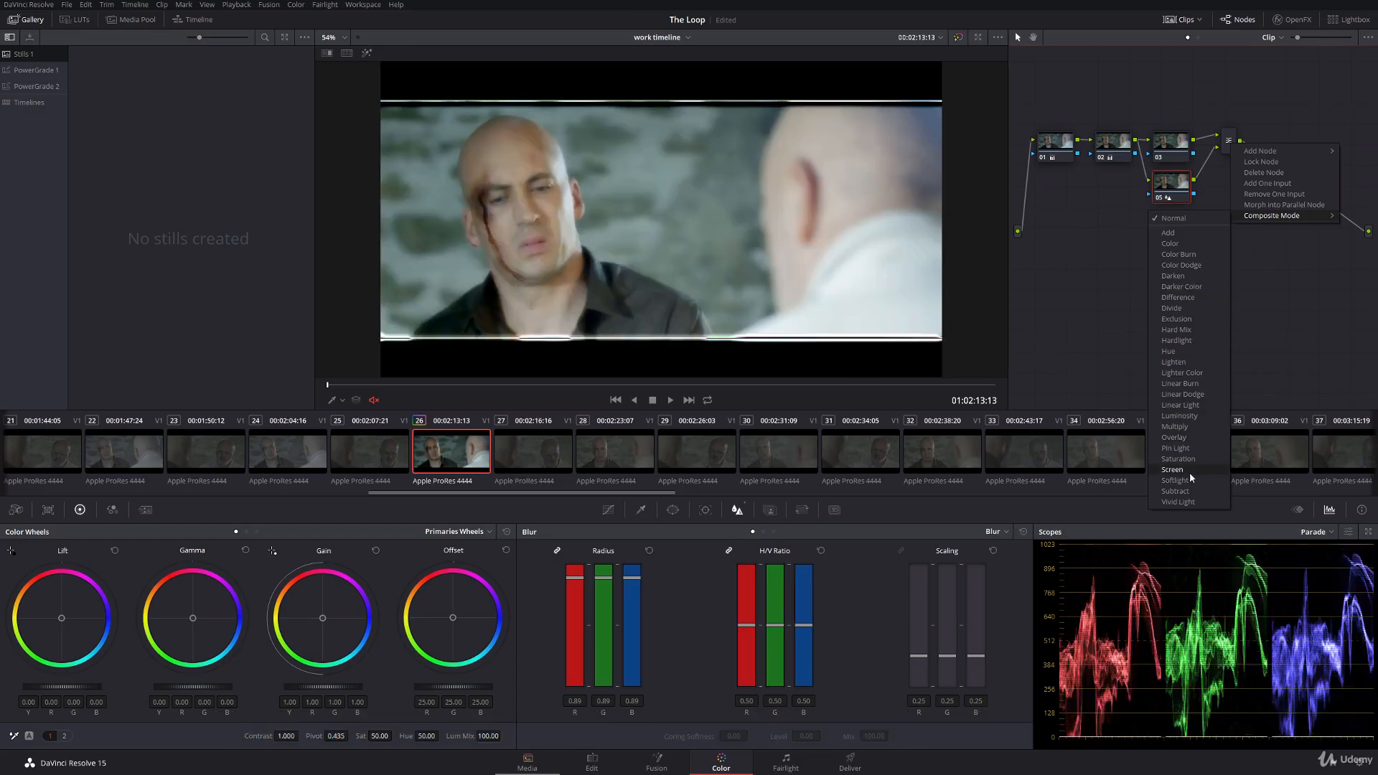
pyautogui.click(1184, 471)
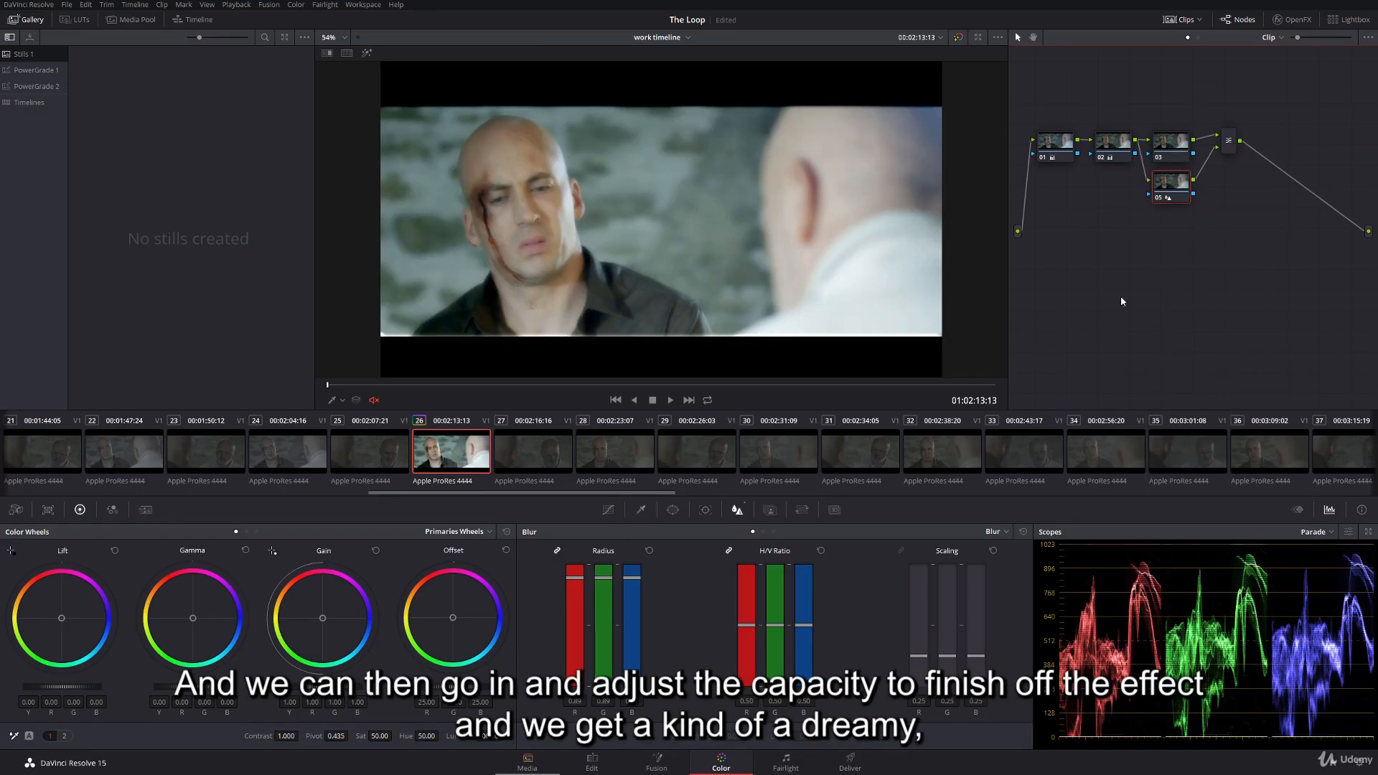
# - Adjust the Key Output Gain of node 05 to change the opacity of the blurred layer
pyautogui.click(769, 509)
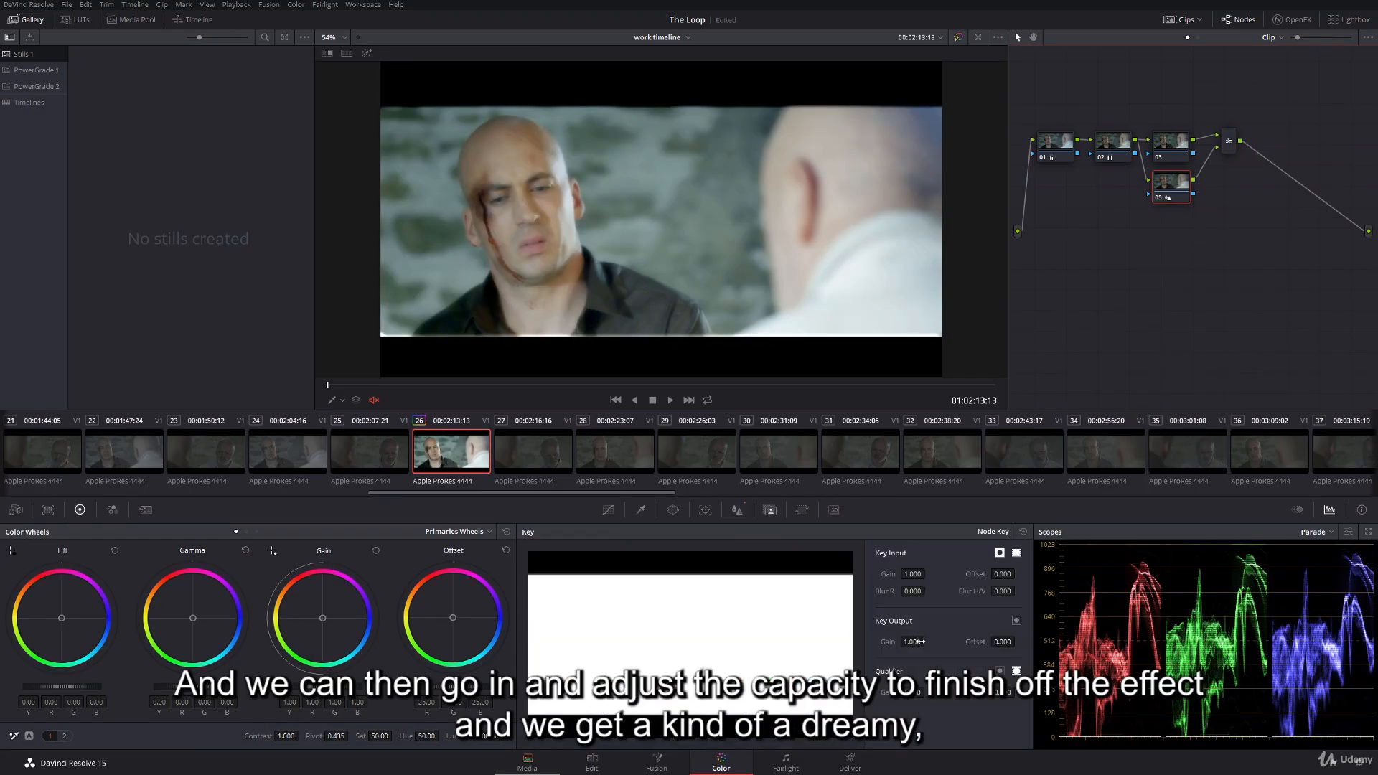
pyautogui.moveTo(917, 641)
pyautogui.mouseDown()
pyautogui.moveTo(871, 641)
pyautogui.moveTo(930, 641)
pyautogui.mouseUp()
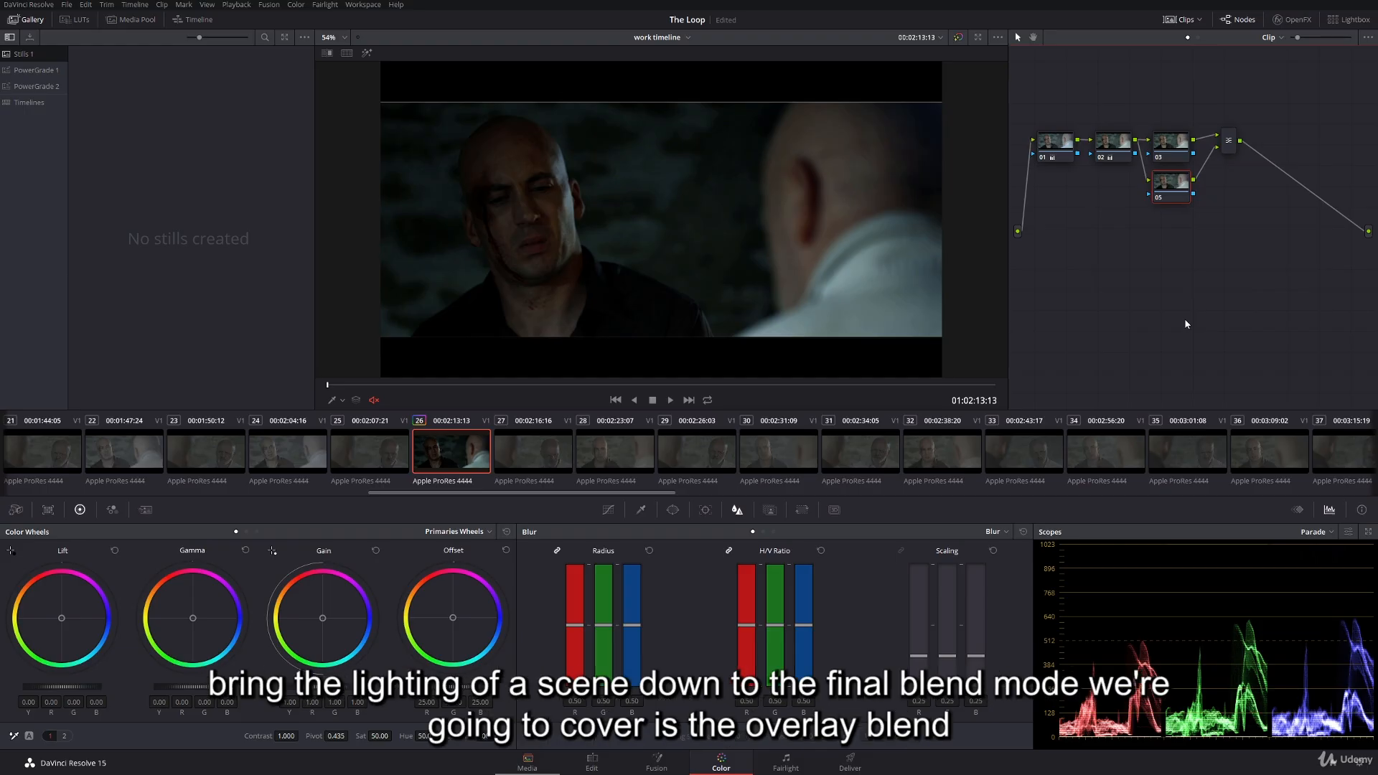
# - Preview the Luminosity composite mode in place of Multiply on the layer mixer, and reset the mixer to Normal
pyautogui.rightClick(1230, 148)
pyautogui.moveTo(1270, 216)
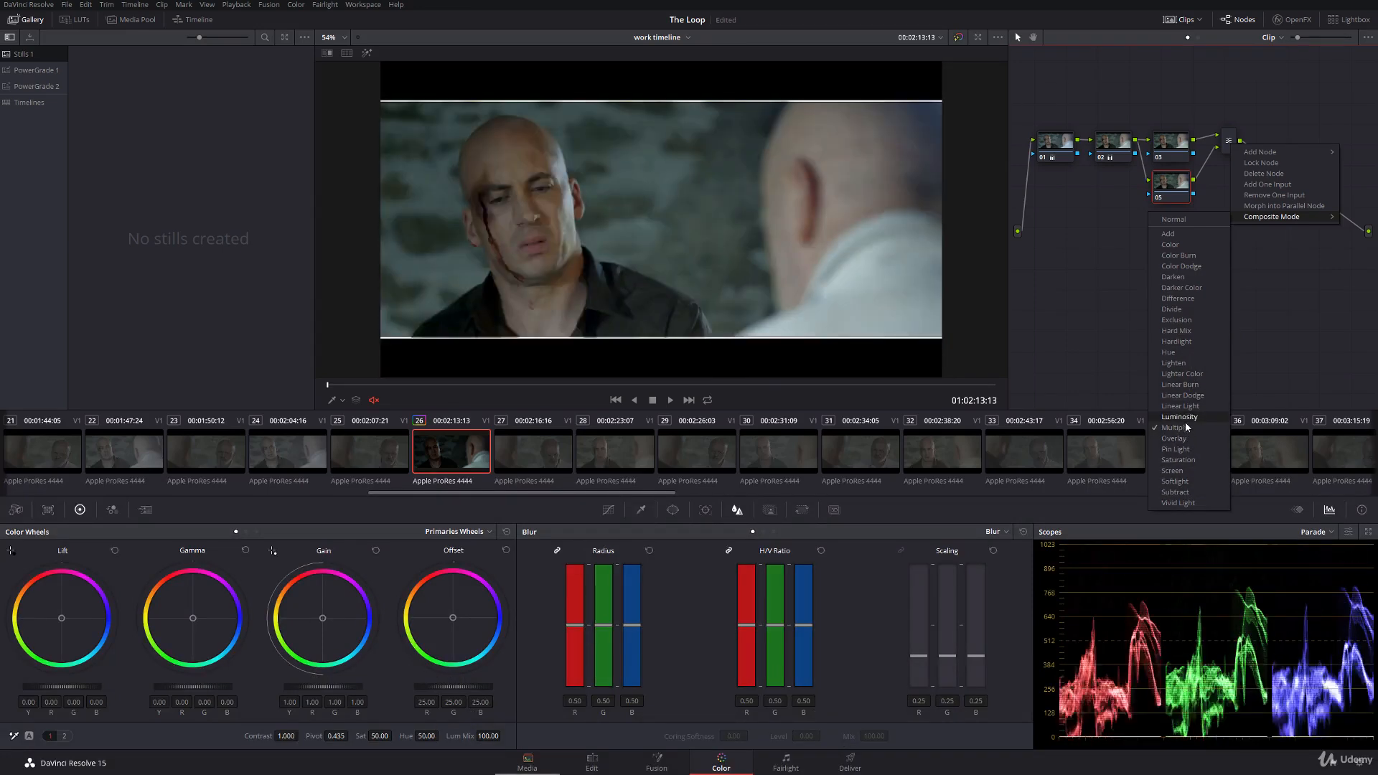
pyautogui.click(1185, 421)
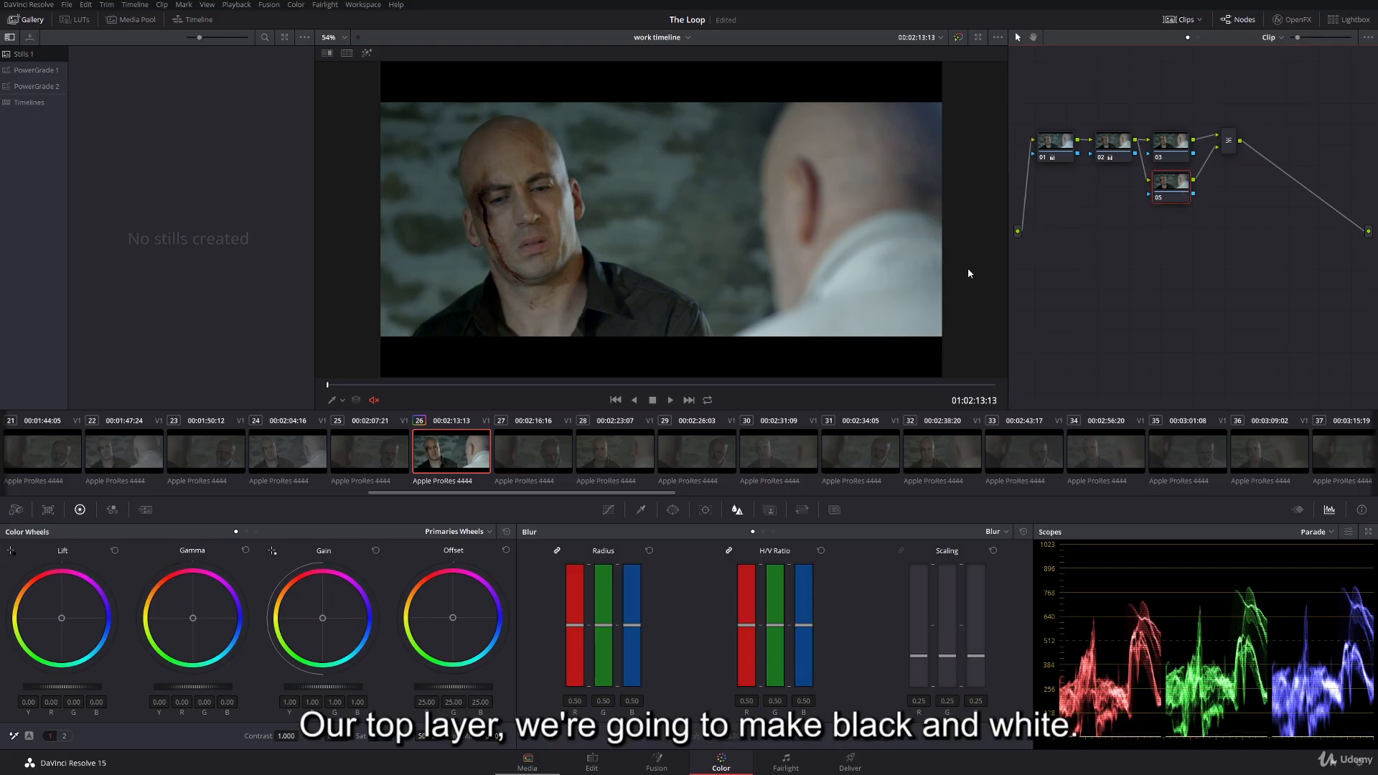
# - Make node 05 black and white with Saturation 0 and set the layer mixer's composite mode to Overlay
pyautogui.moveTo(393, 735); pyautogui.dragTo(356, 736)
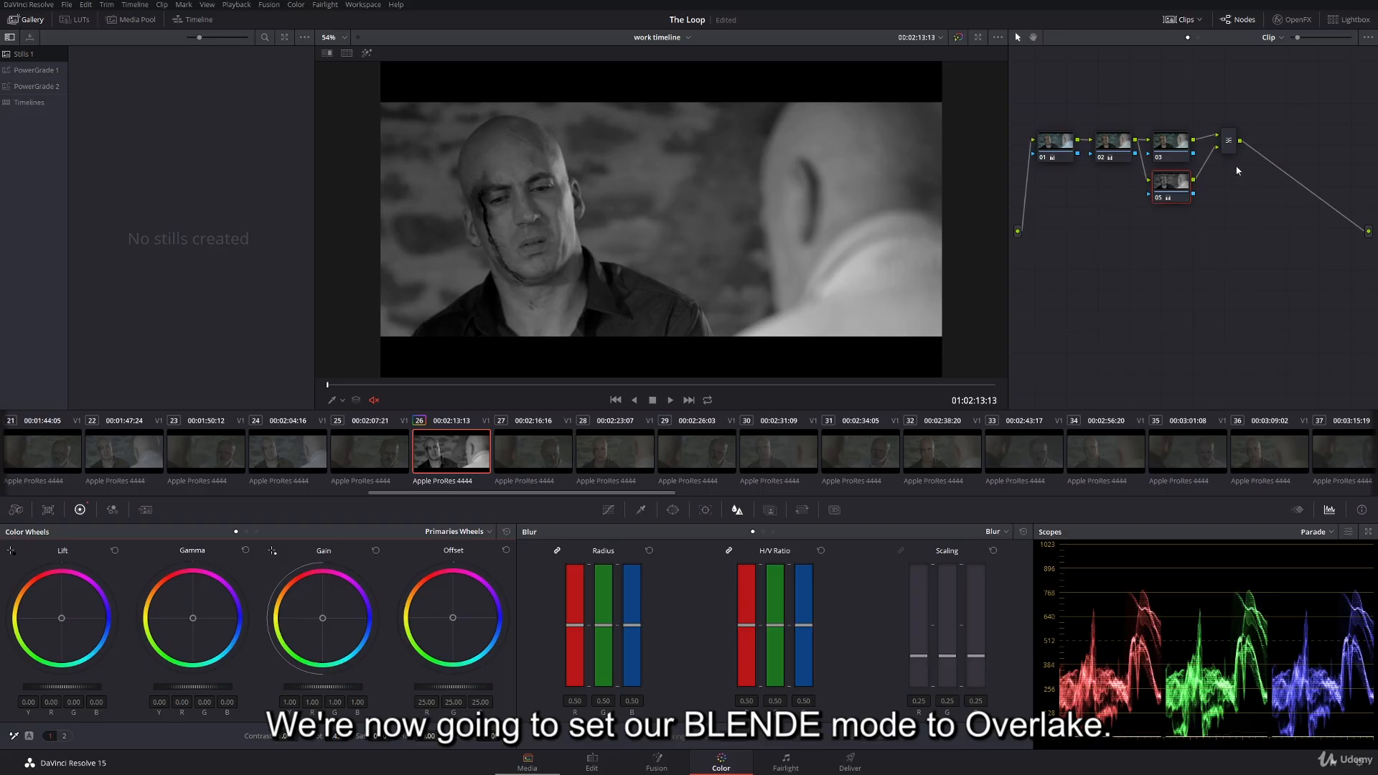
pyautogui.rightClick(1229, 141)
pyautogui.moveTo(1273, 215)
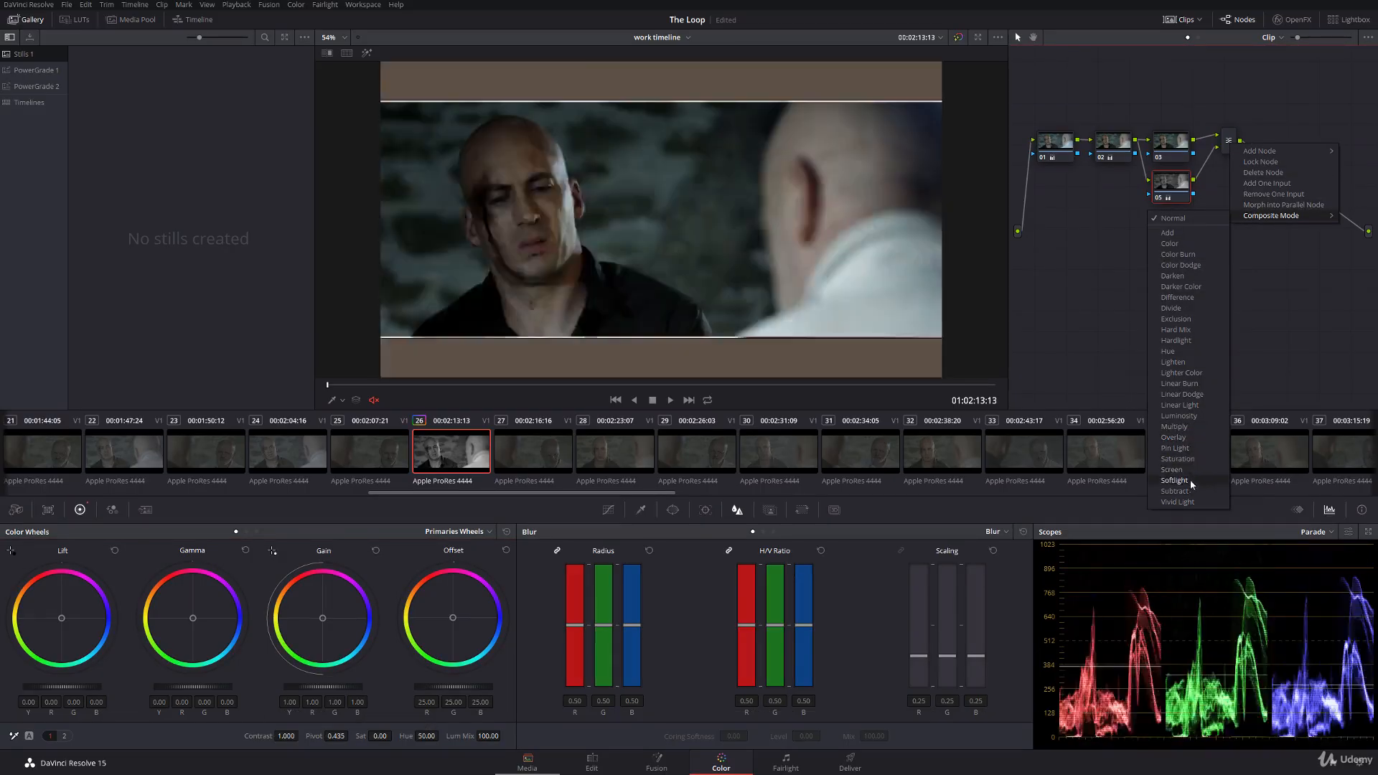
pyautogui.click(1186, 437)
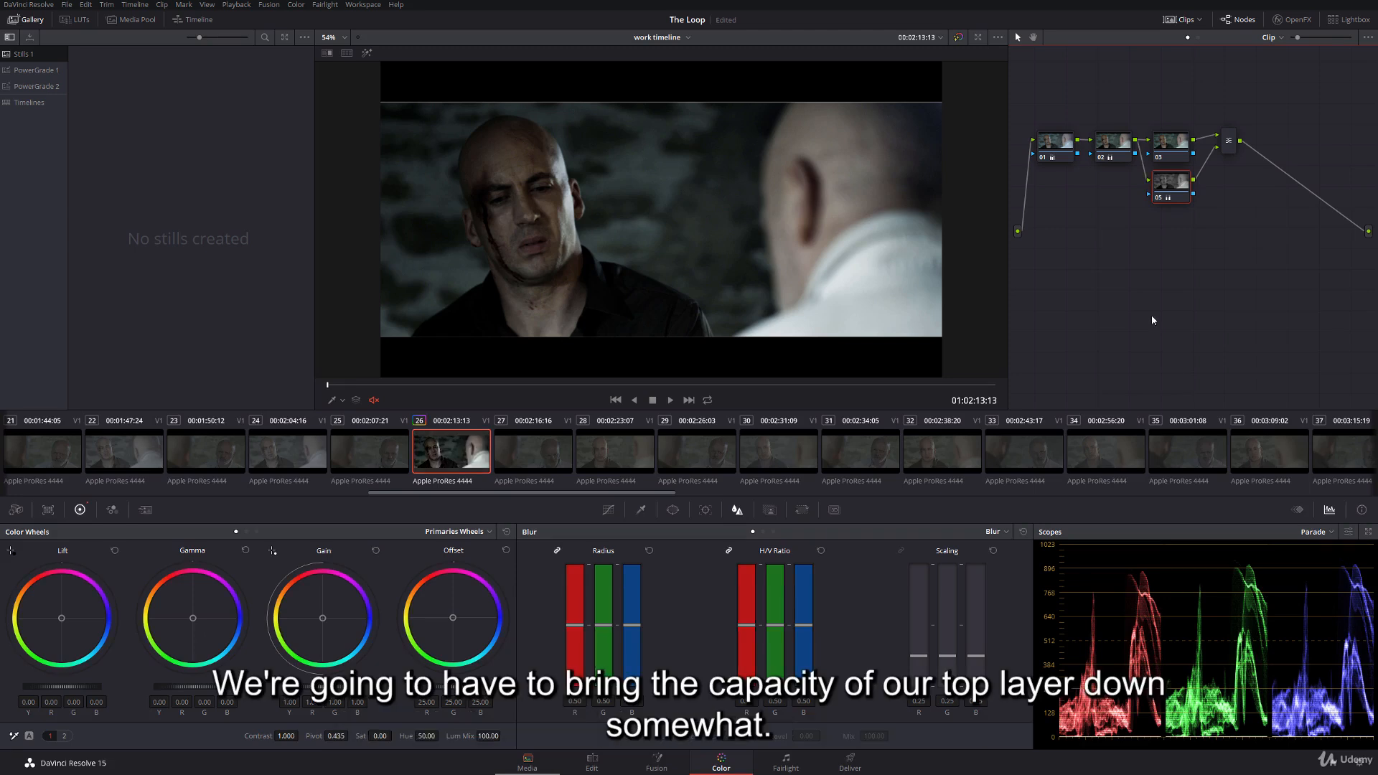
# - Reduce the opacity of node 05 by setting its Key Output Gain to 0.645
pyautogui.click(770, 510)
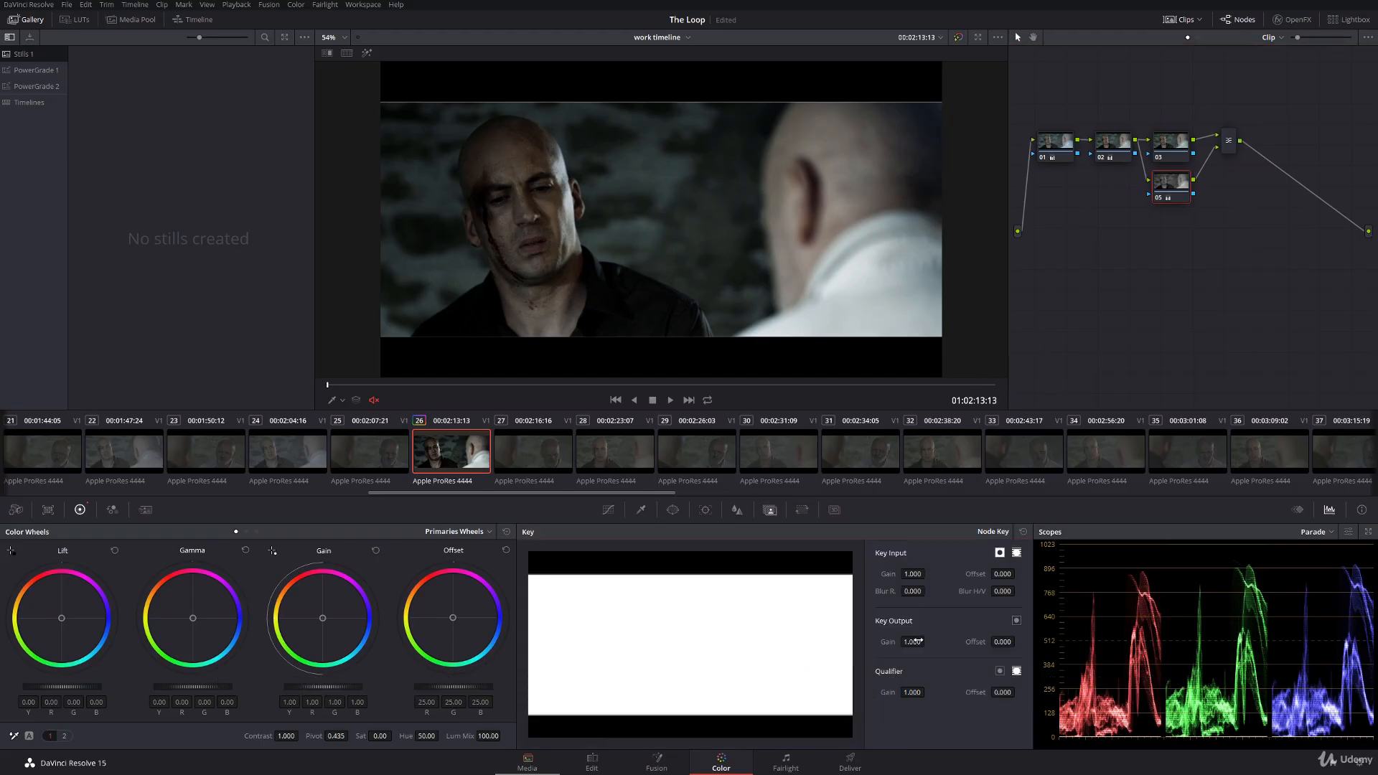
pyautogui.moveTo(912, 642); pyautogui.dragTo(588, 642)
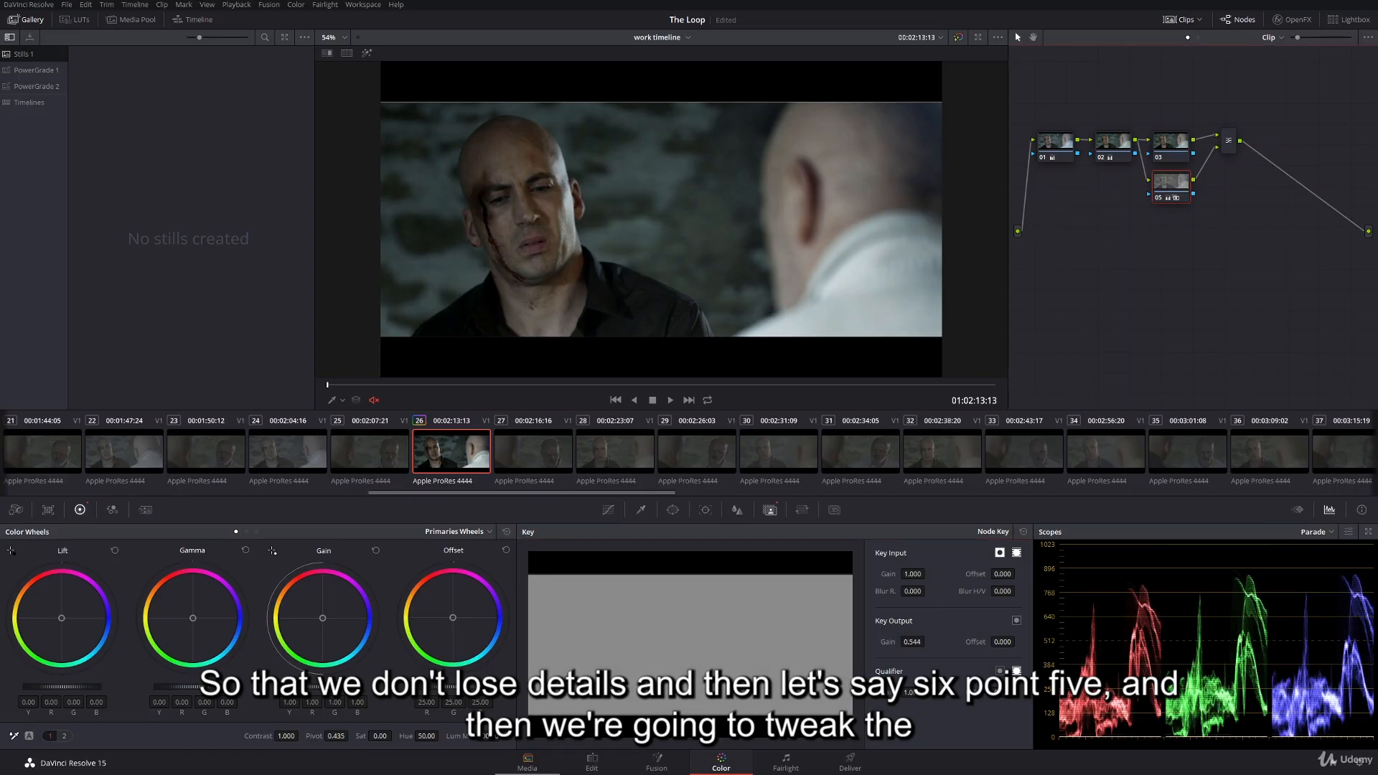
pyautogui.moveTo(912, 641); pyautogui.dragTo(927, 641)
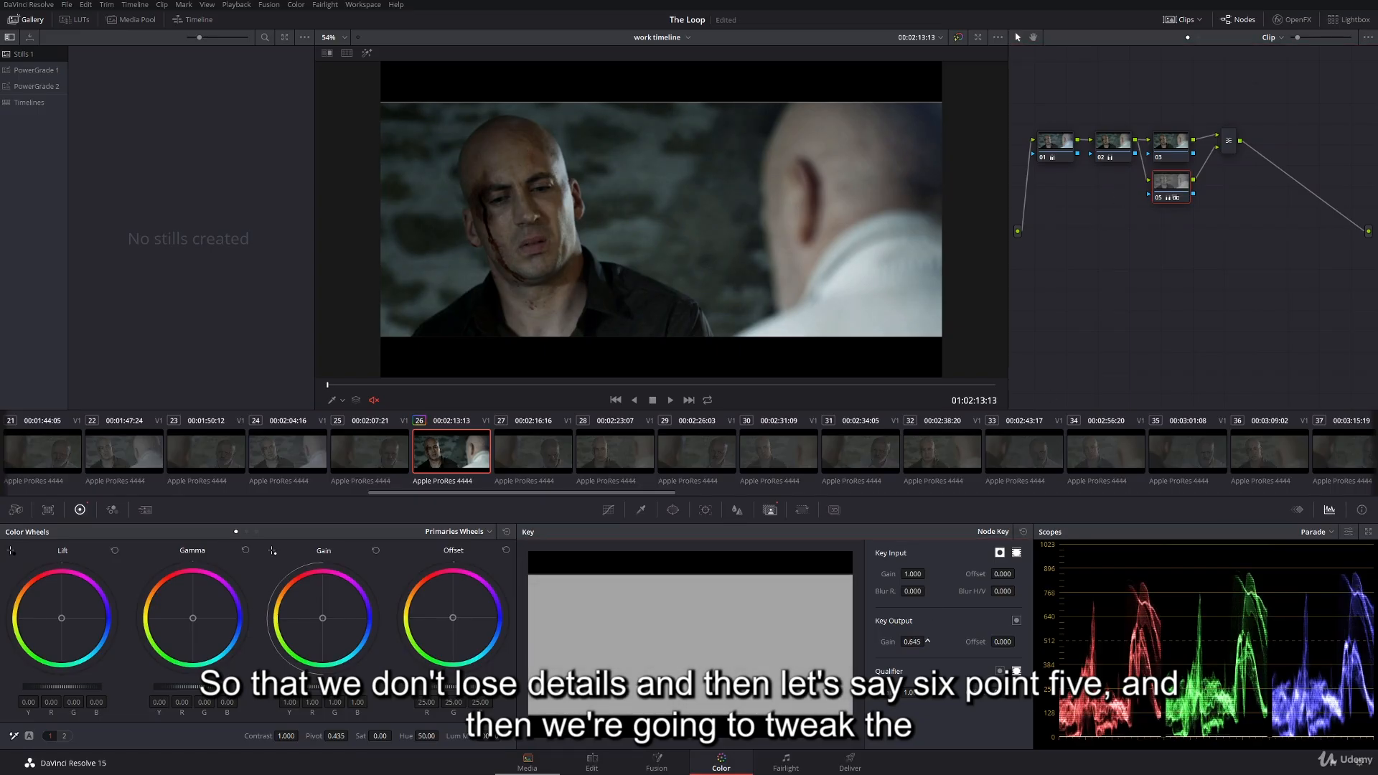
# - Adjust the contrast of node 05 with Lift -0.09, Gamma 0.03 and Gain 1.23
pyautogui.moveTo(191, 689); pyautogui.dragTo(212, 689)
pyautogui.moveTo(91, 686); pyautogui.dragTo(79, 685)
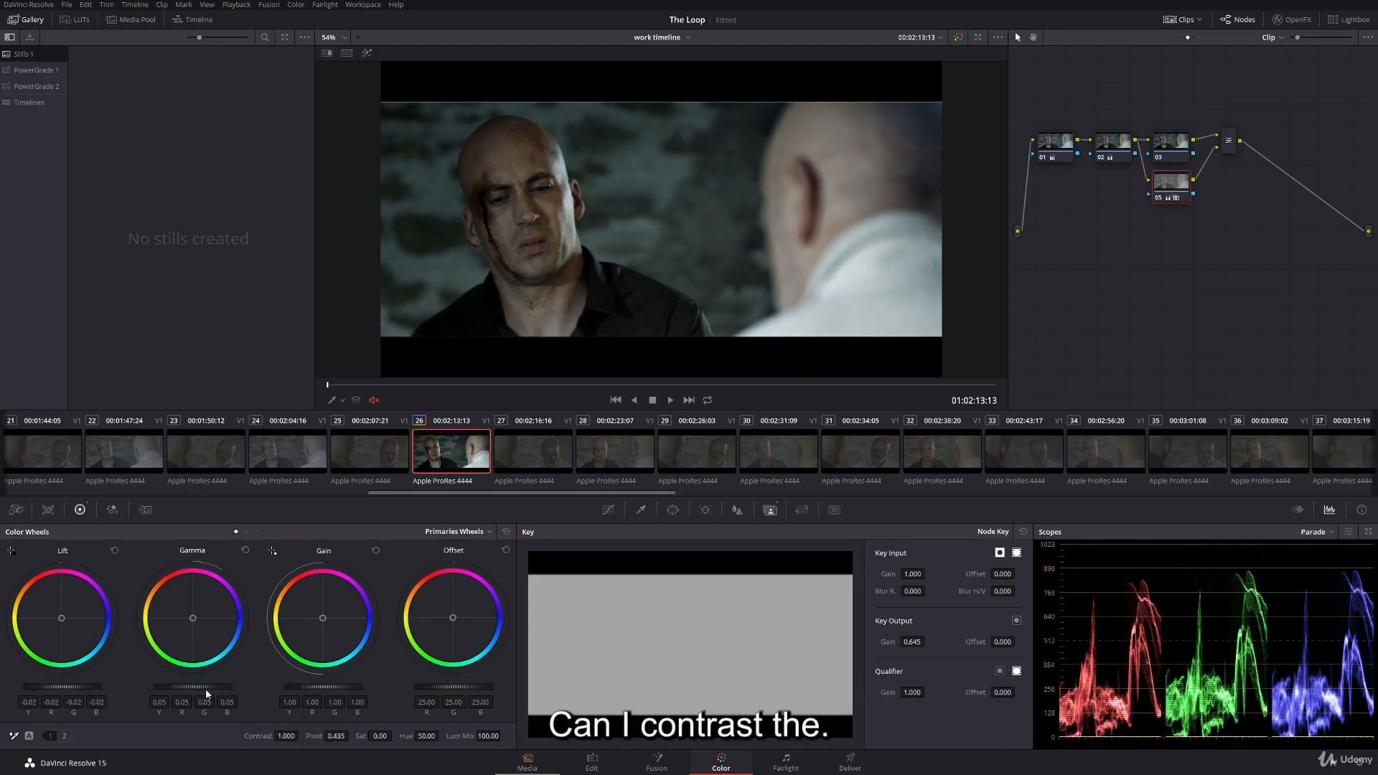
pyautogui.moveTo(323, 686); pyautogui.dragTo(331, 687)
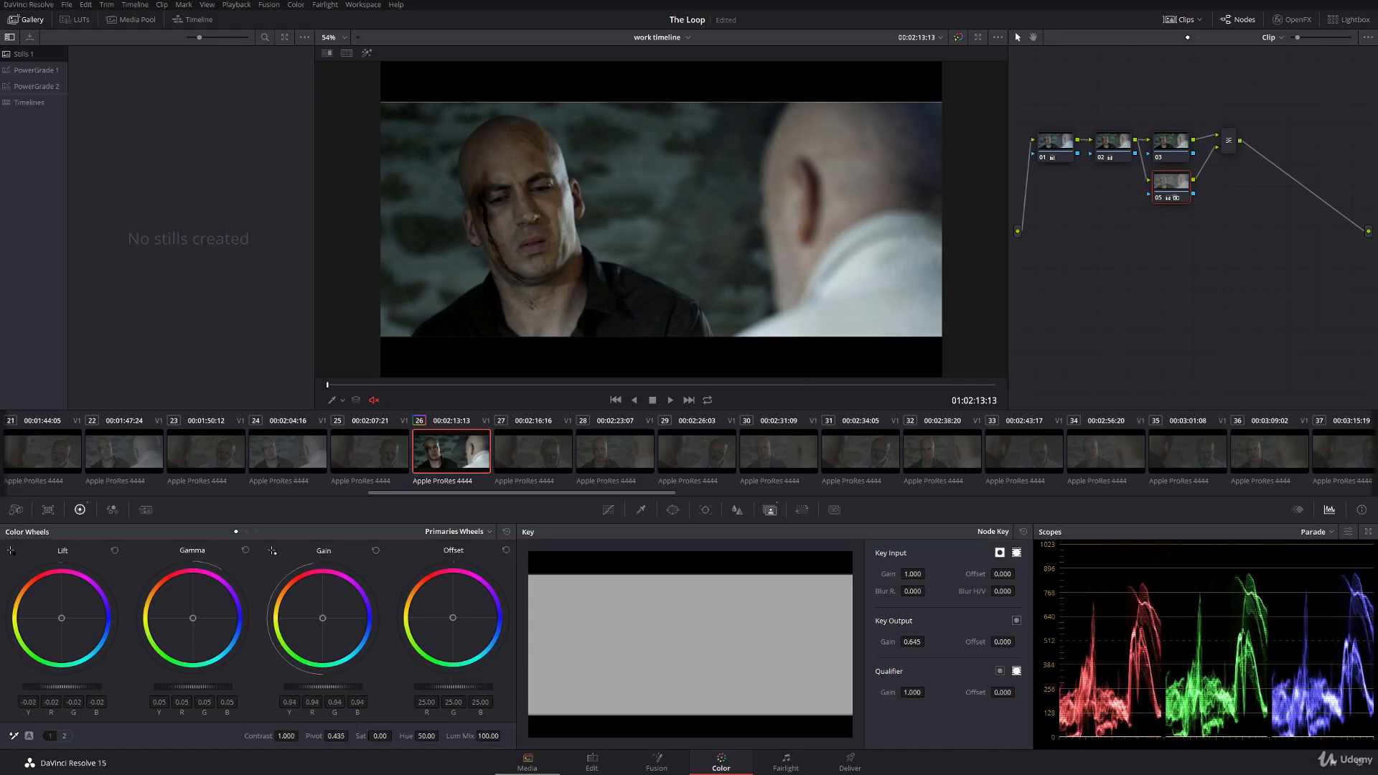
pyautogui.moveTo(322, 686)
pyautogui.mouseDown()
pyautogui.moveTo(293, 686)
pyautogui.moveTo(335, 686)
pyautogui.mouseUp()
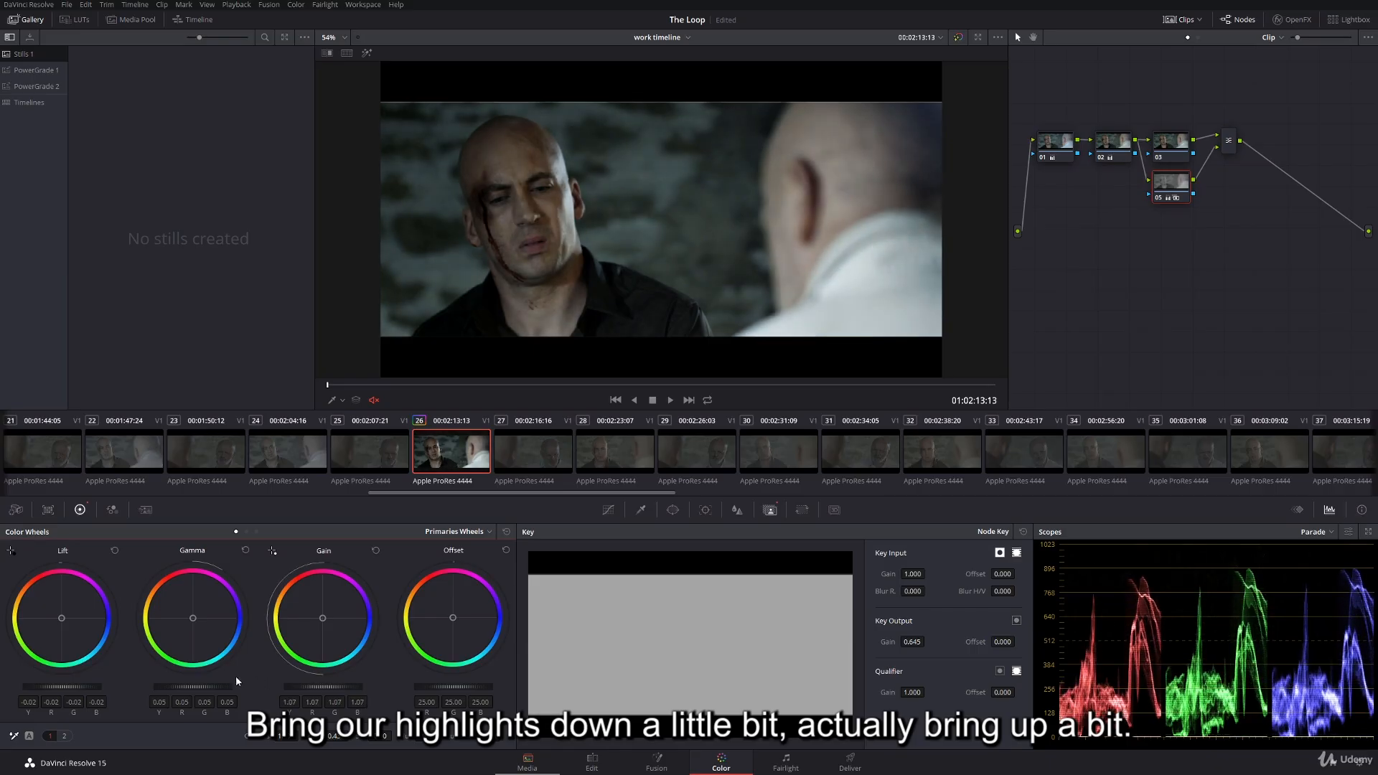
pyautogui.moveTo(61, 686); pyautogui.dragTo(47, 686)
pyautogui.moveTo(209, 686); pyautogui.dragTo(188, 686)
pyautogui.moveTo(92, 688); pyautogui.dragTo(68, 688)
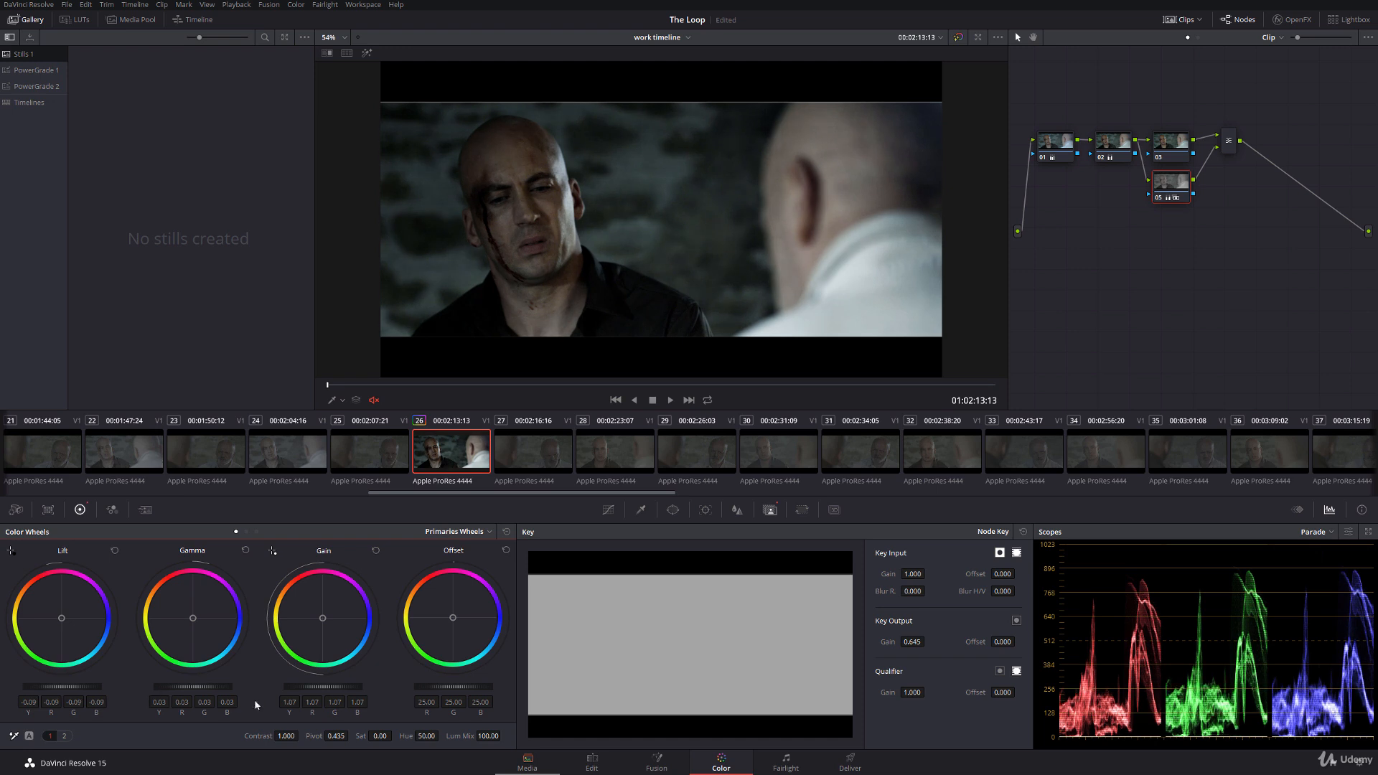
pyautogui.moveTo(304, 688); pyautogui.dragTo(327, 687)
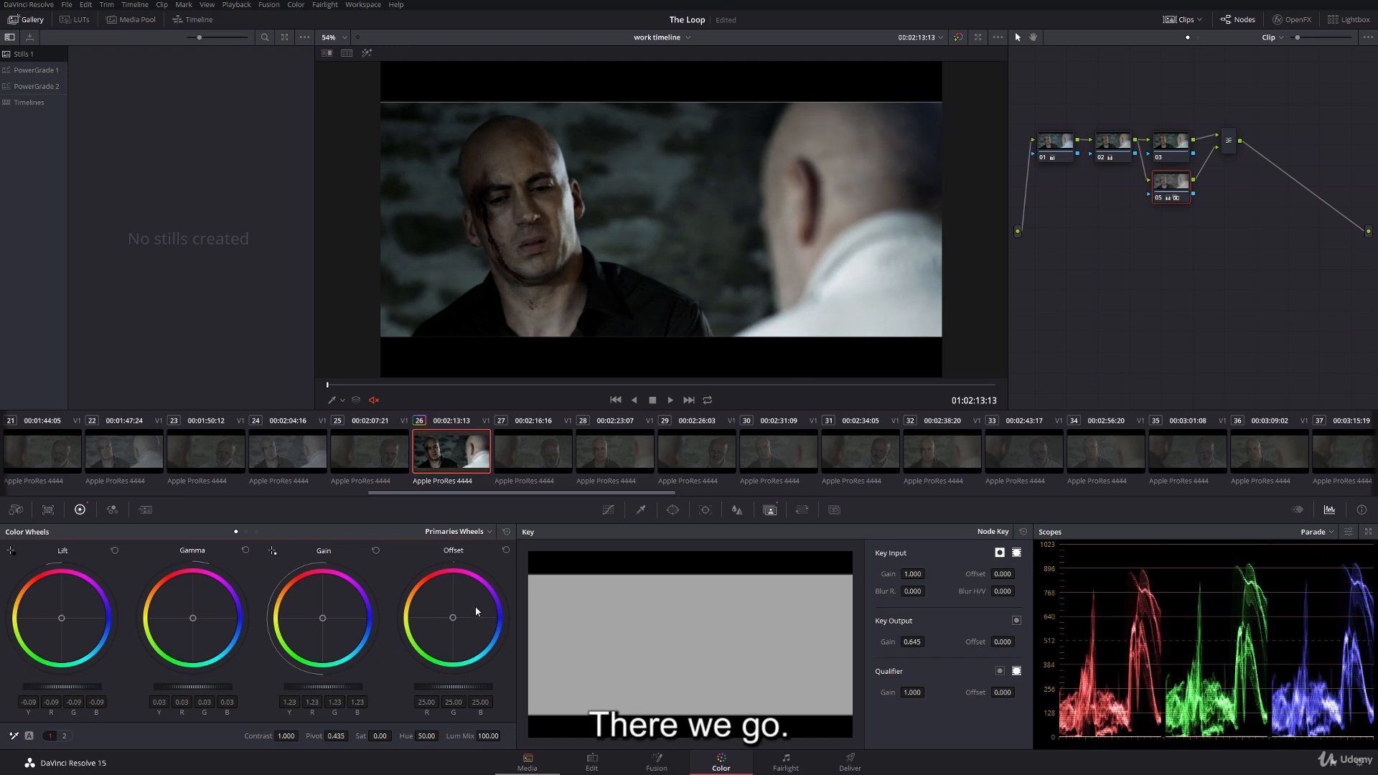
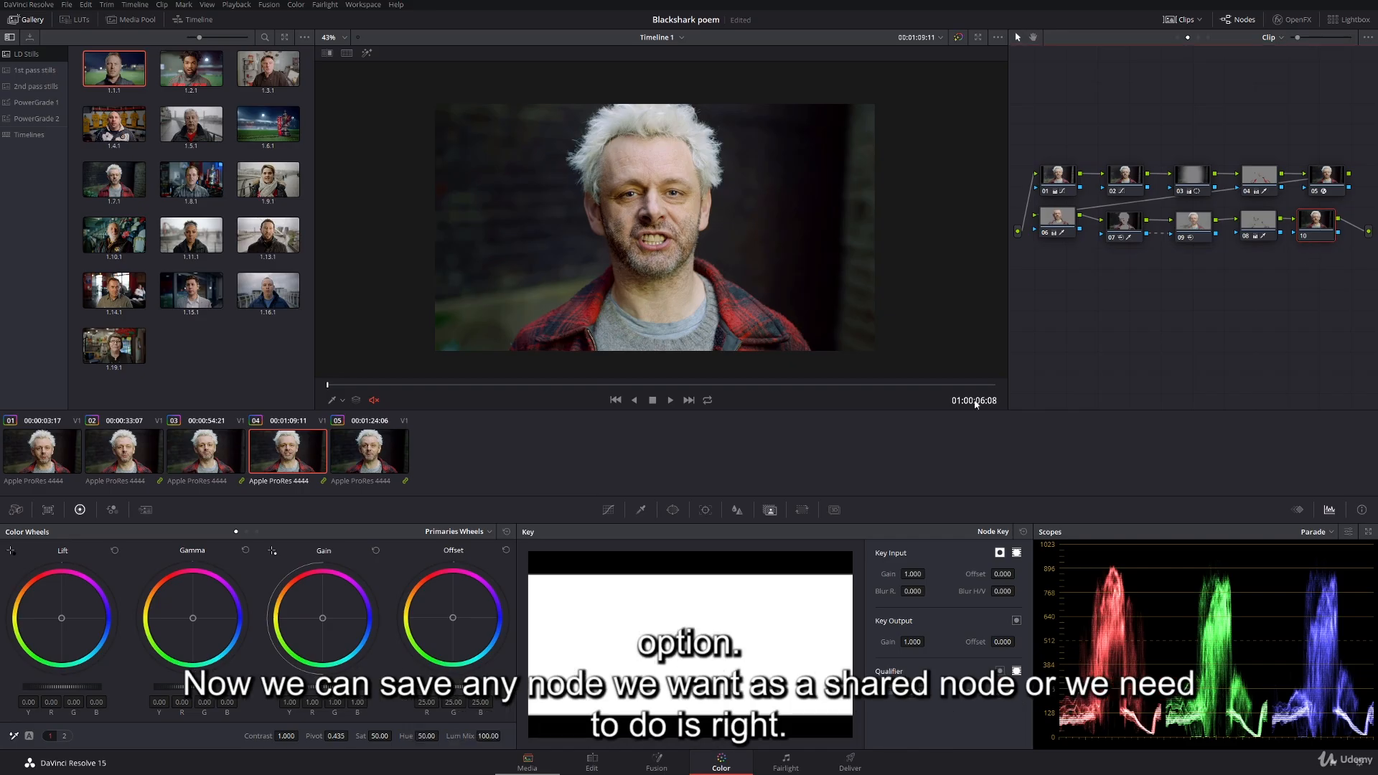
# - On clip 04 of the Blackshark poem project, push node 10's Offset to magenta (54.17, 13.31, 53.42) and save it as a shared node
pyautogui.moveTo(453, 618); pyautogui.dragTo(474, 591)
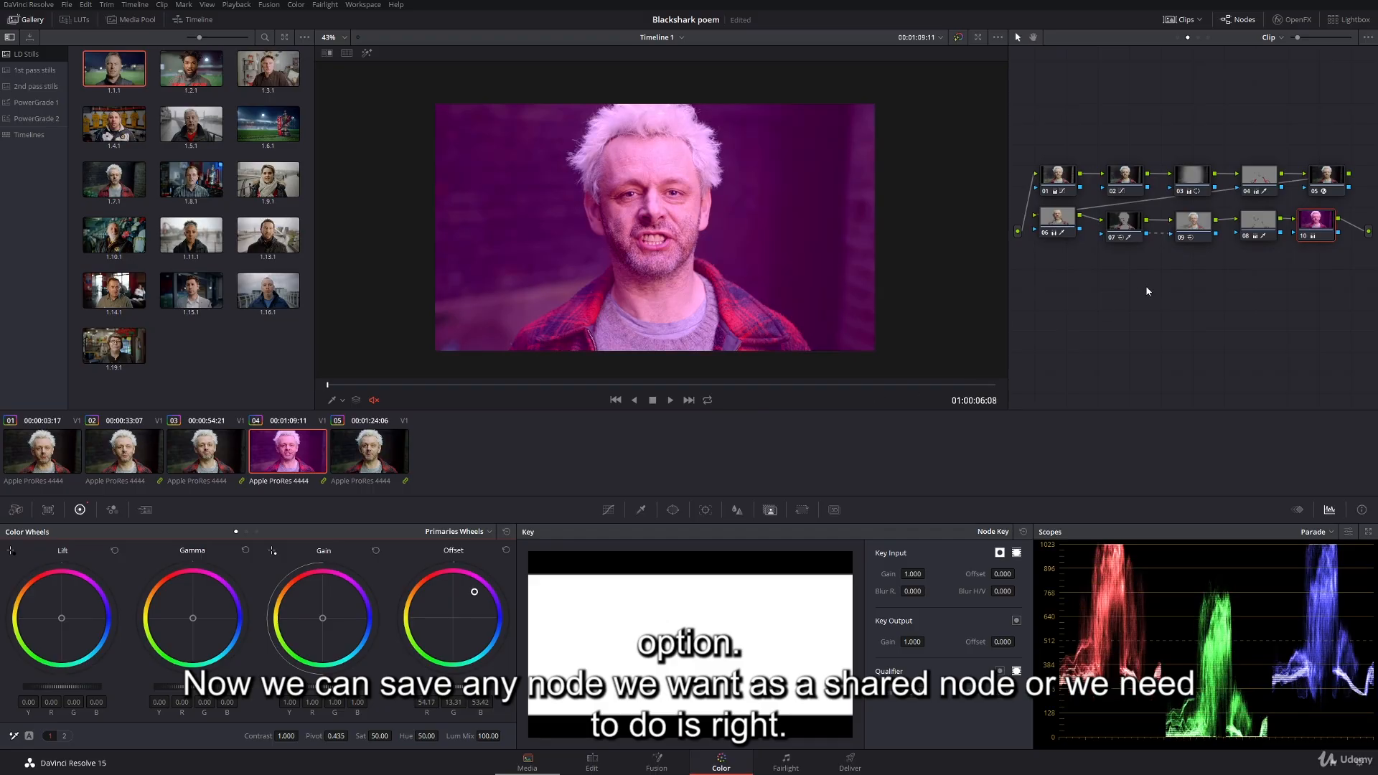
pyautogui.rightClick(1317, 223)
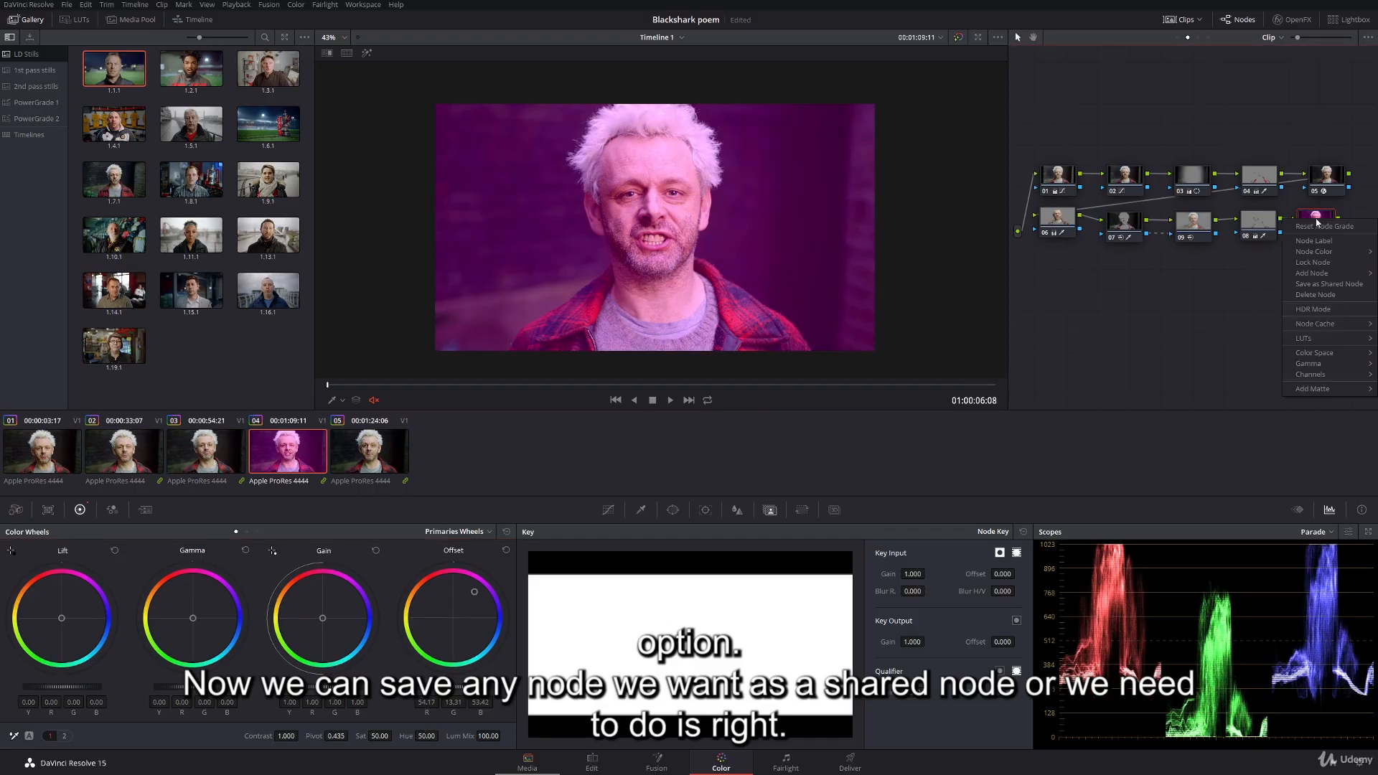
pyautogui.click(1338, 284)
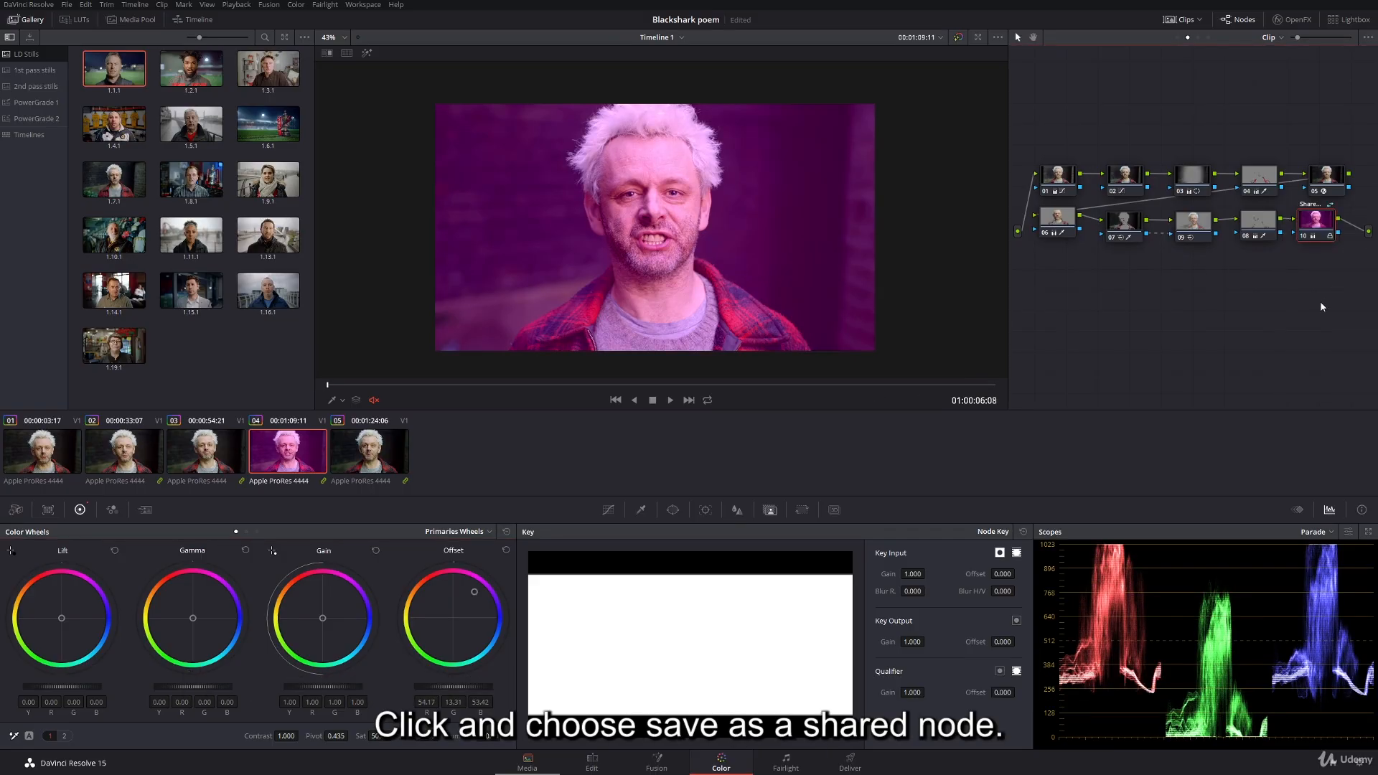
# - Check the shared node's name in the Delete Shared Node list and relabel node 10 as magenta
pyautogui.rightClick(1317, 228)
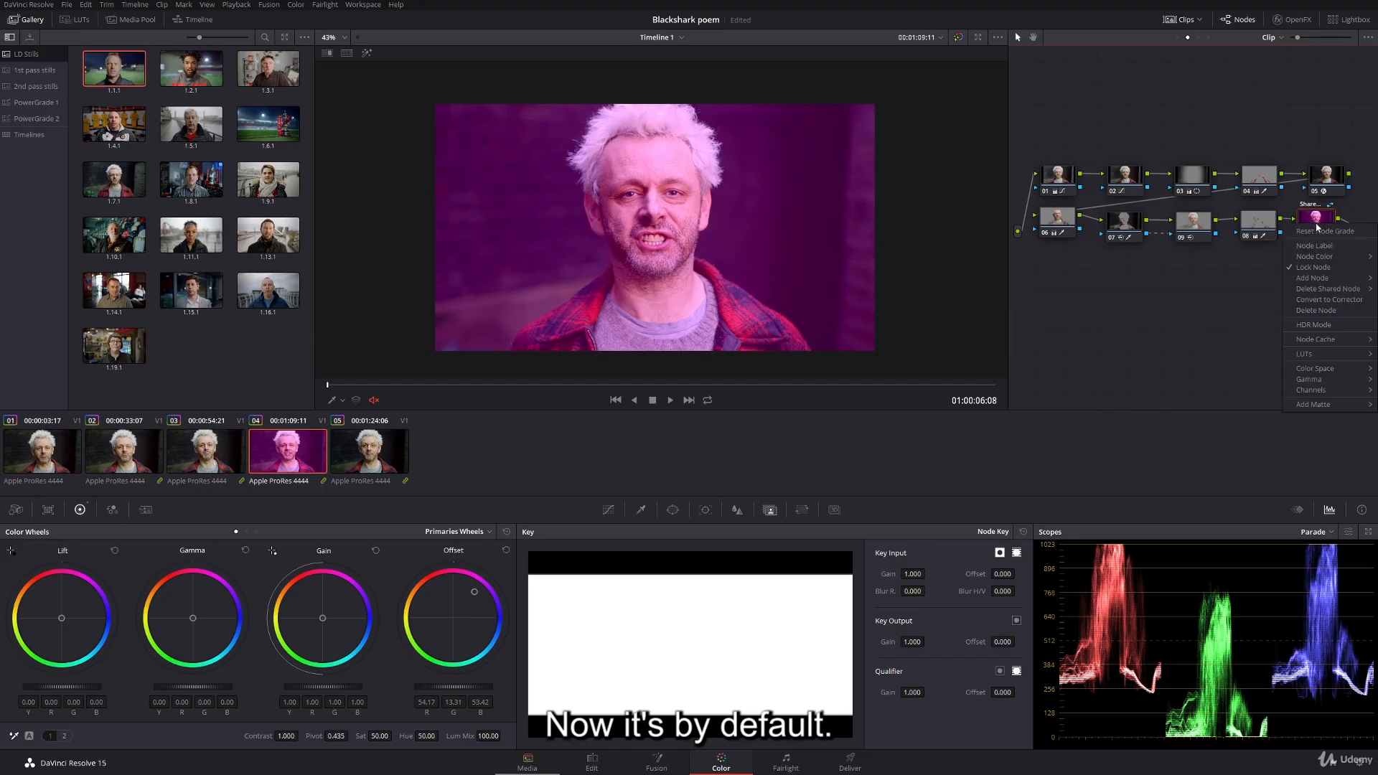
pyautogui.moveTo(1326, 290)
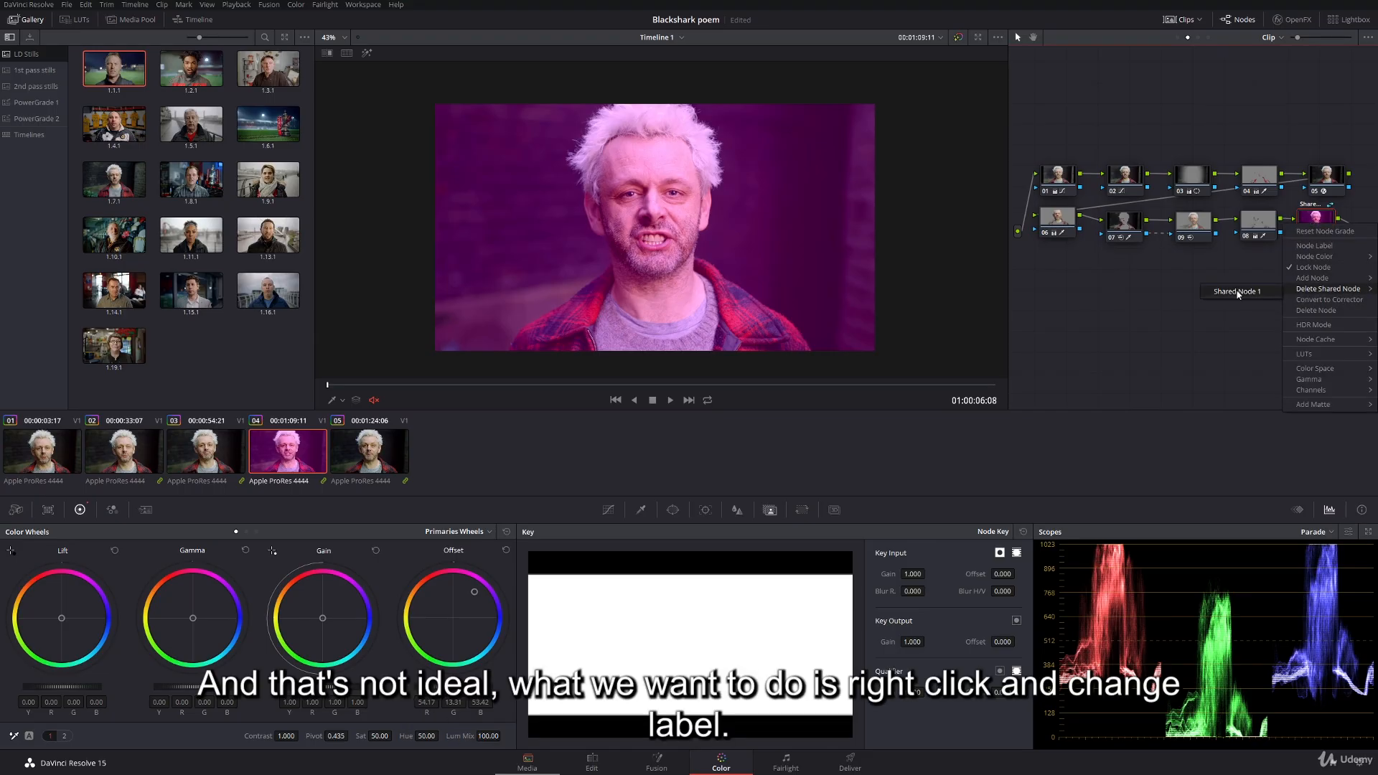
pyautogui.rightClick(1309, 224)
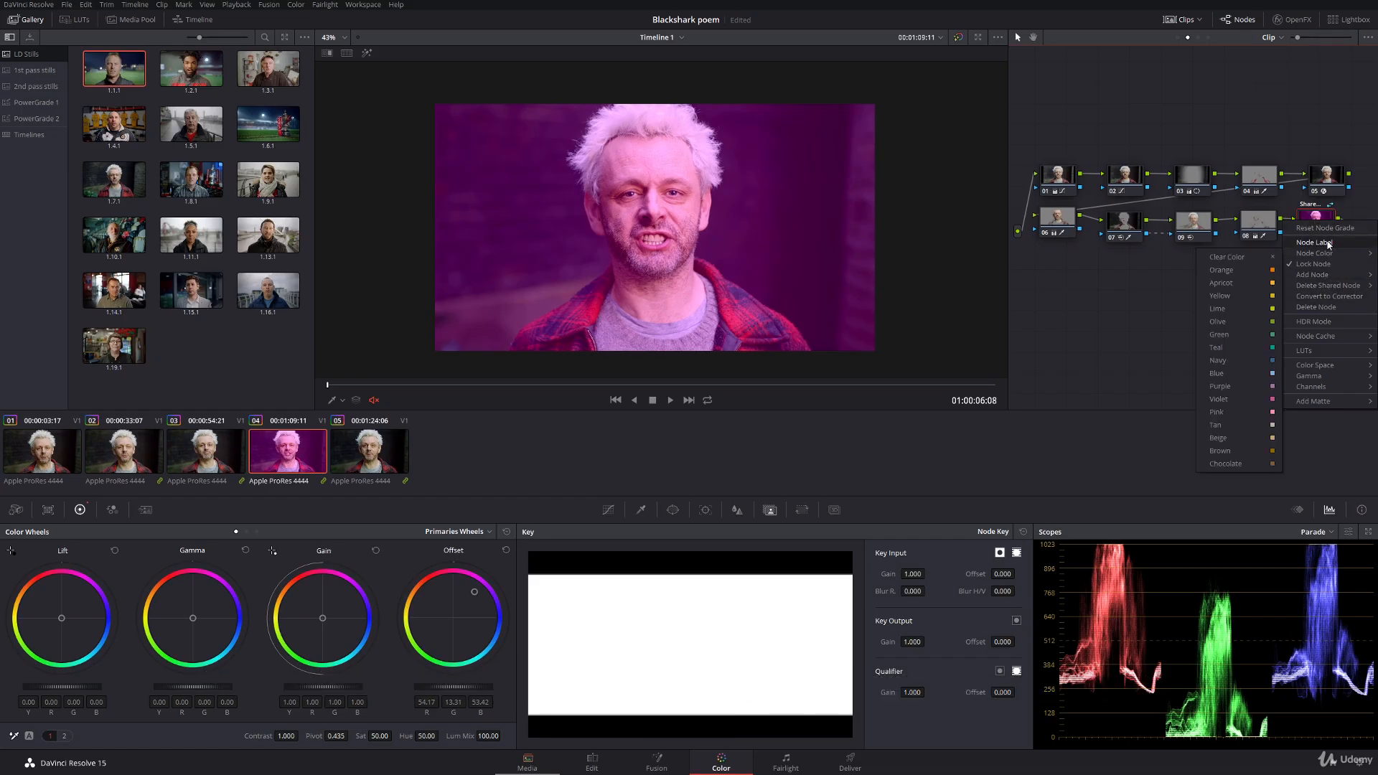
pyautogui.click(1326, 244)
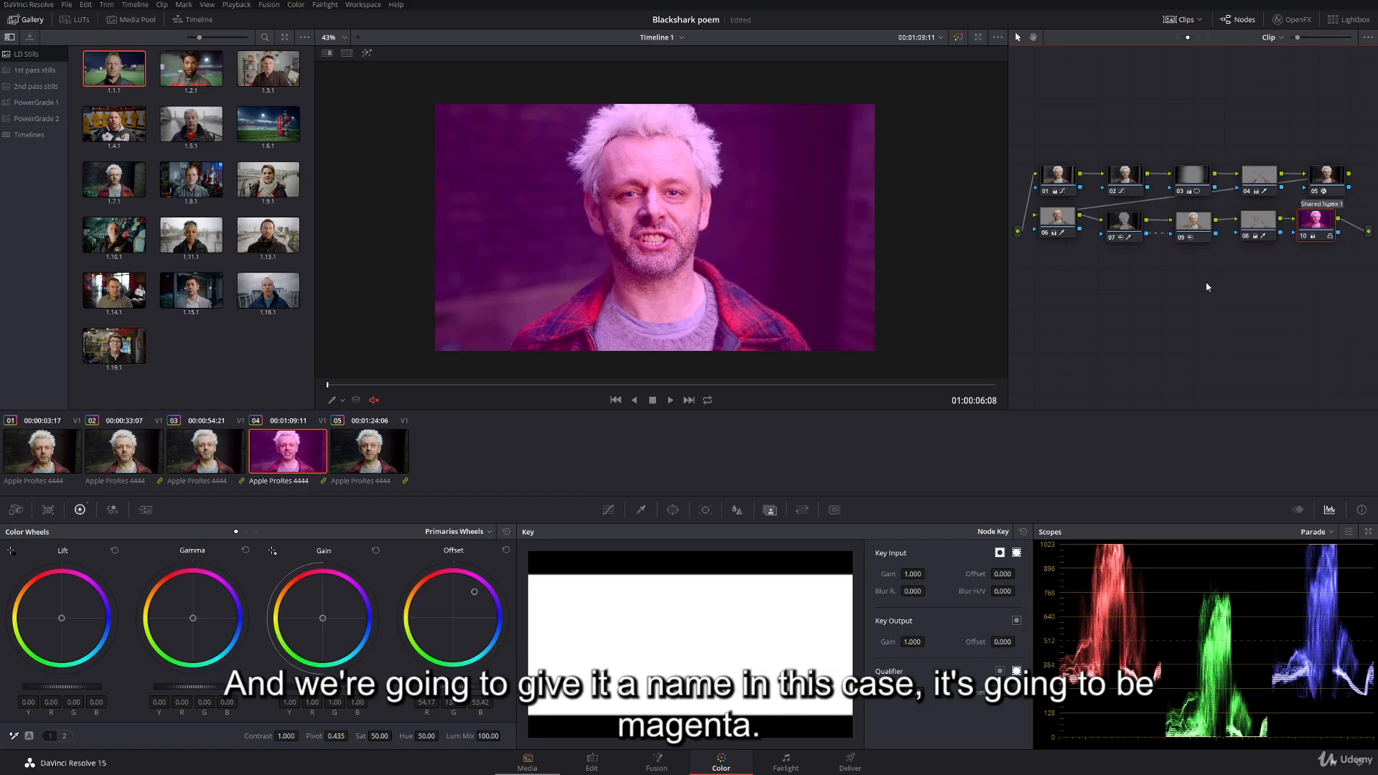
pyautogui.write('magenta')
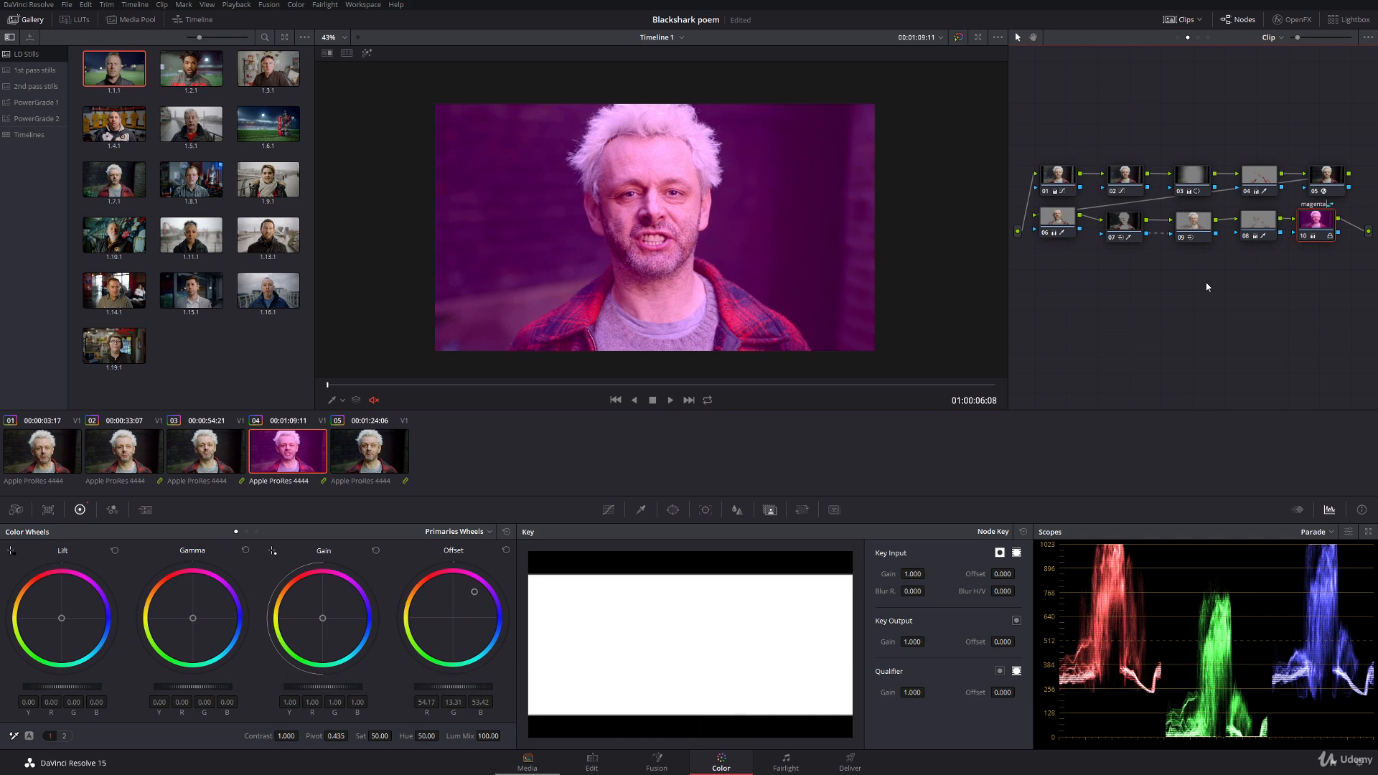
pyautogui.press('Return')
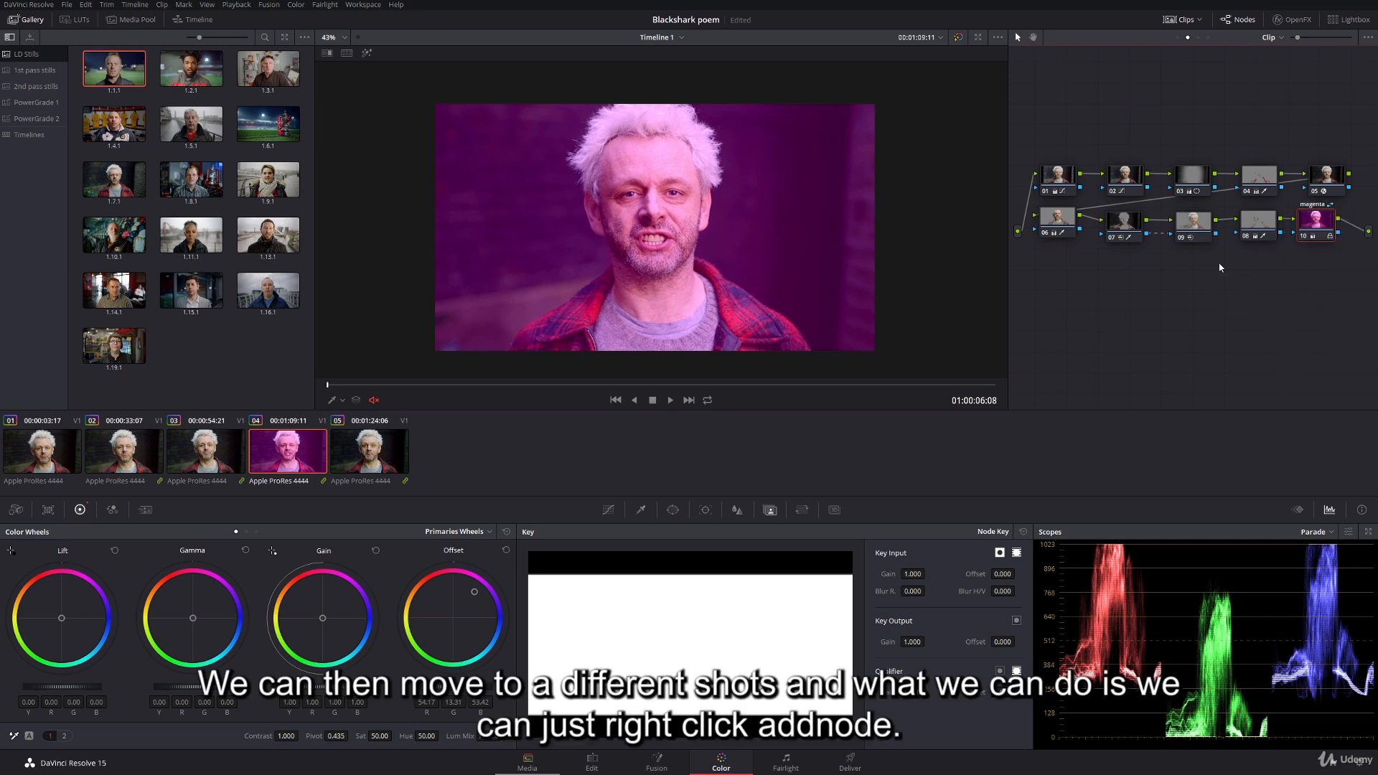
# - Add the shared magenta node to clip 05's node graph and place it unconnected below the node chain
pyautogui.click(380, 467)
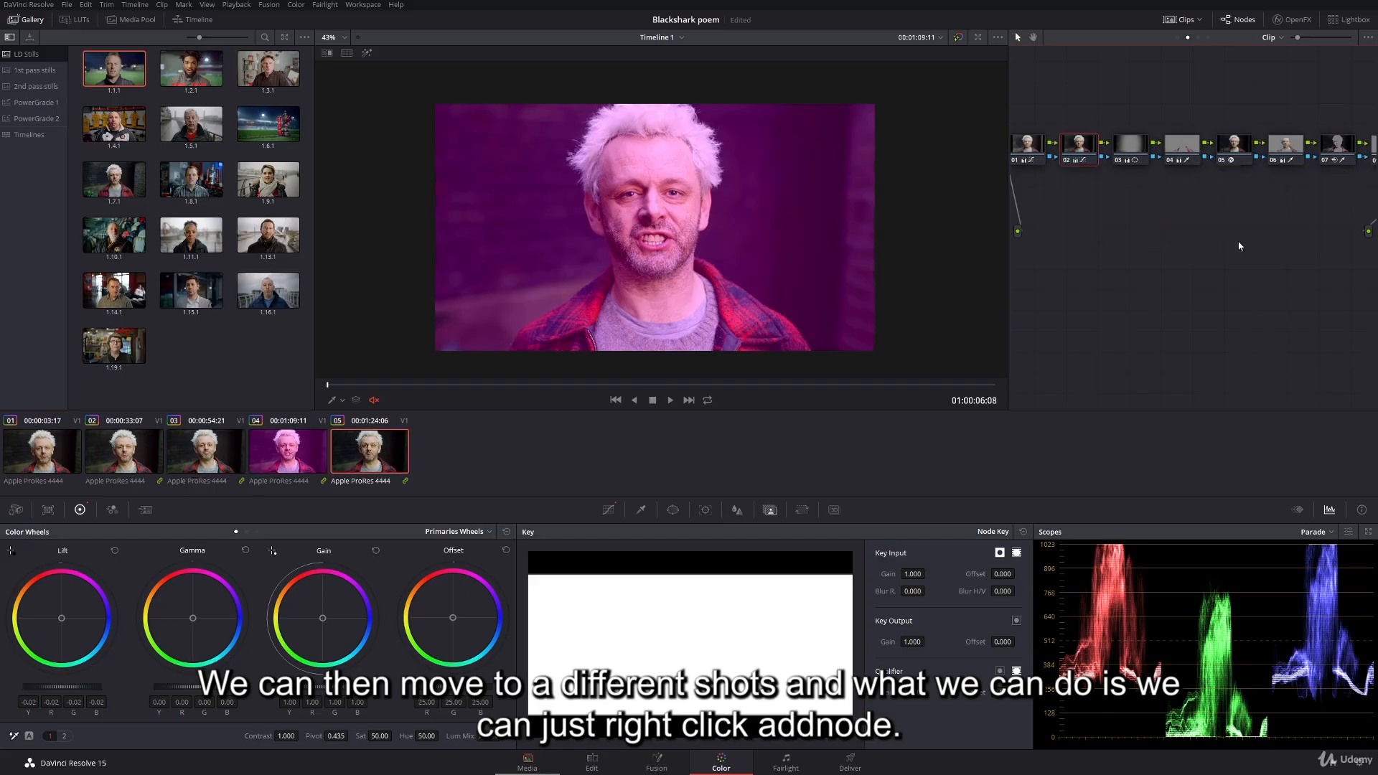
pyautogui.rightClick(1173, 254)
pyautogui.moveTo(1229, 275)
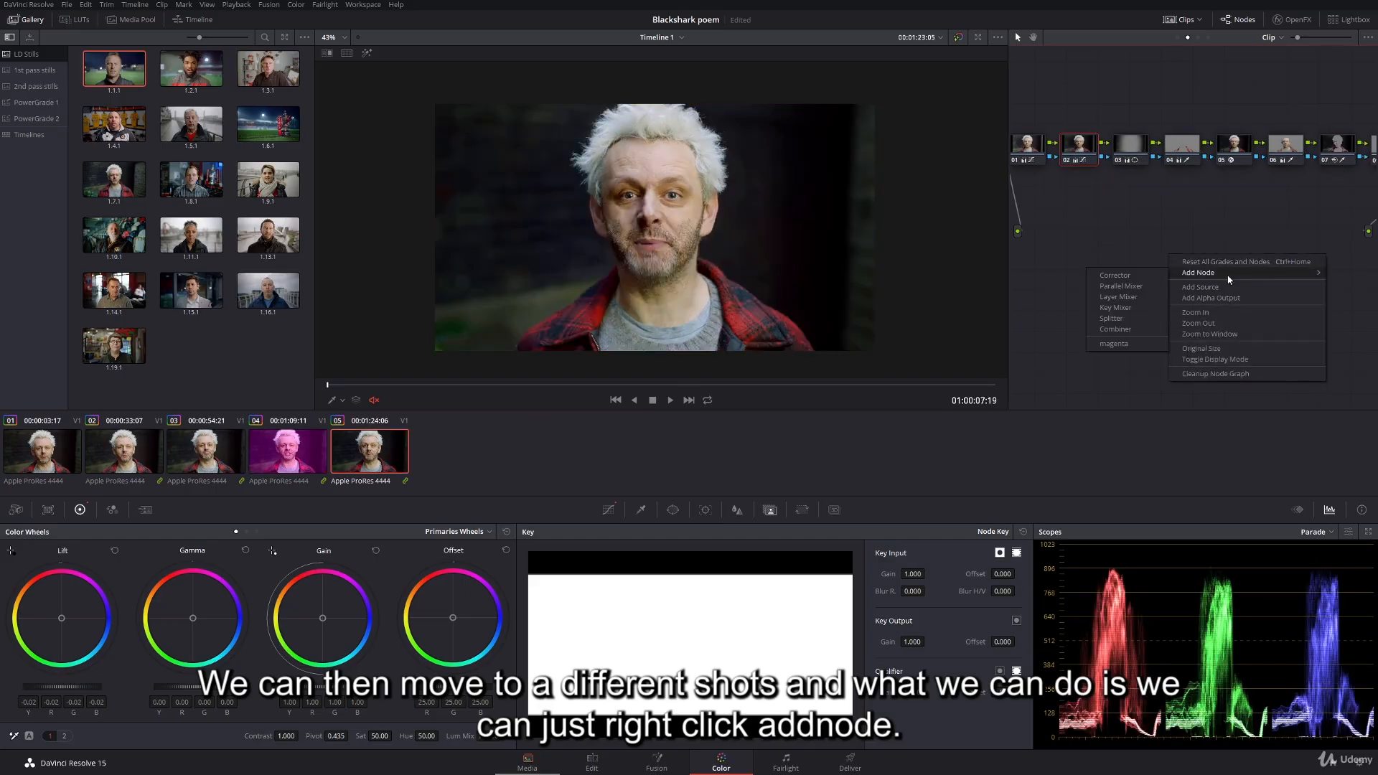
pyautogui.click(1147, 345)
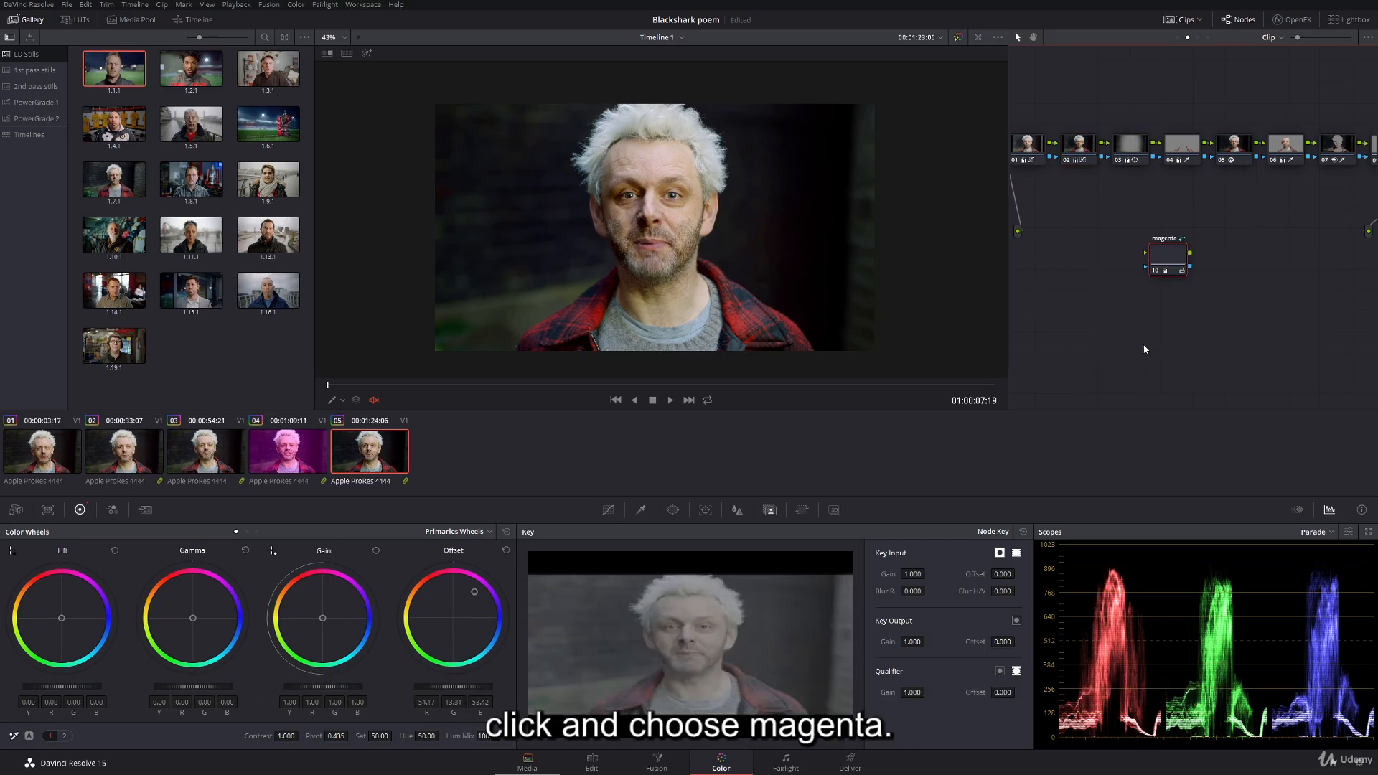
pyautogui.click(608, 509)
pyautogui.moveTo(1176, 249); pyautogui.dragTo(1236, 228)
# - Tidy clip 05's node tree by arranging nodes 09 and 08 side by side beneath the first row
pyautogui.moveTo(1374, 149); pyautogui.dragTo(1211, 185)
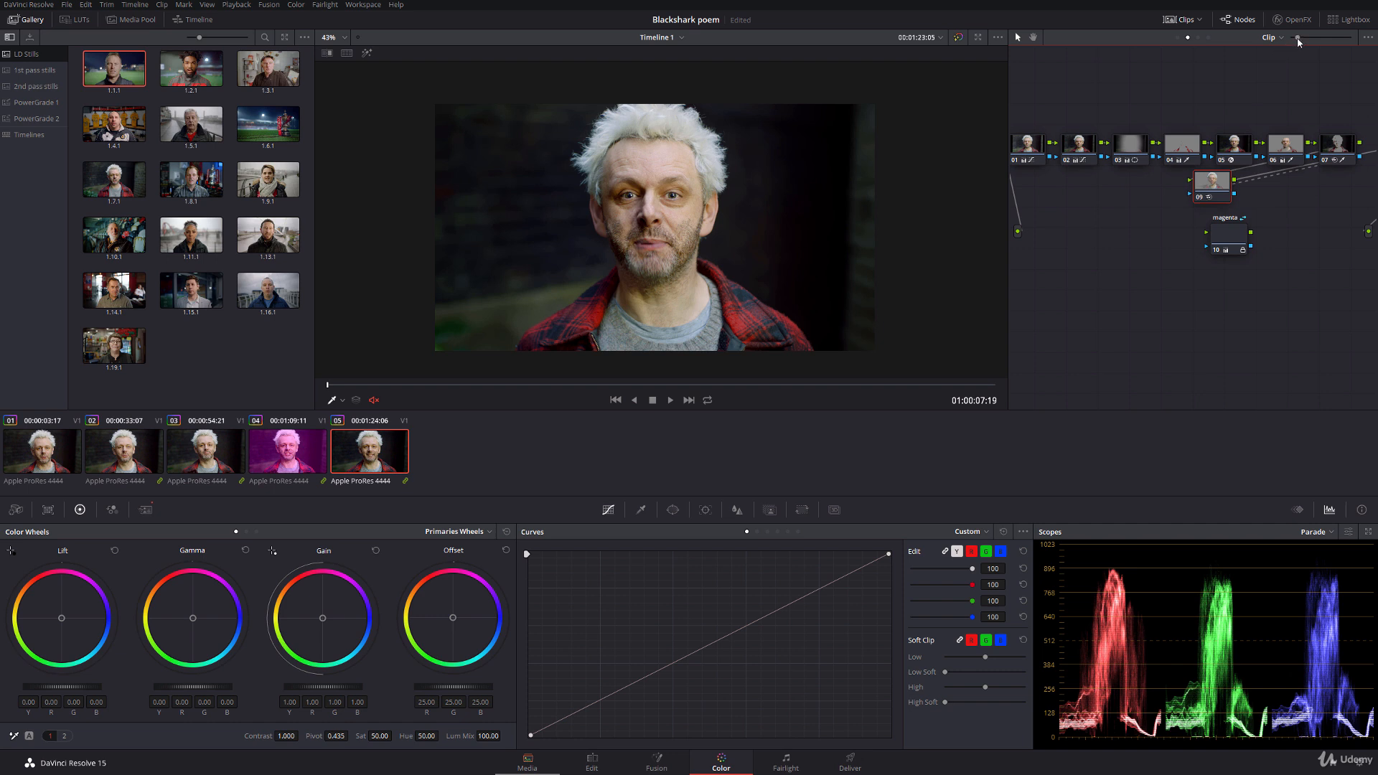
pyautogui.moveTo(1297, 37); pyautogui.dragTo(1290, 38)
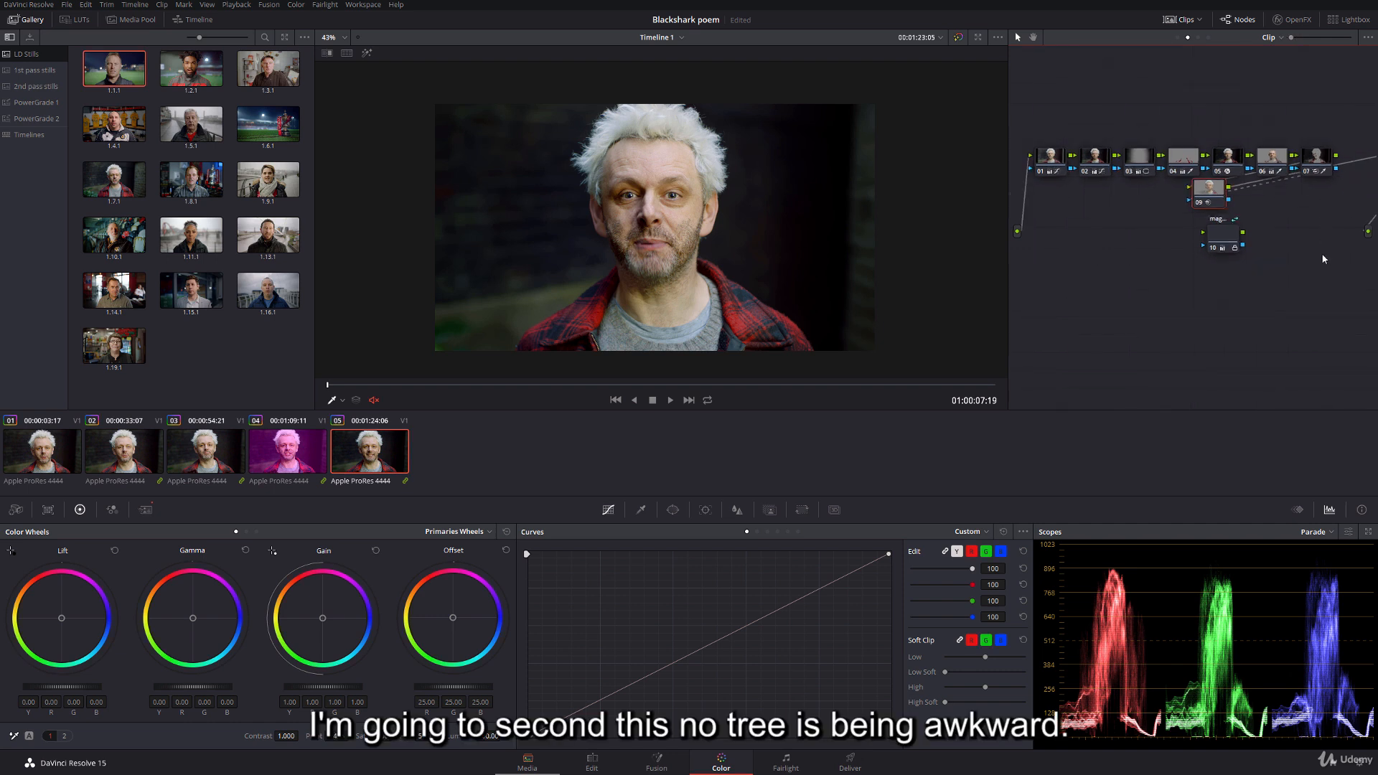
pyautogui.moveTo(1322, 259); pyautogui.dragTo(1278, 258)
pyautogui.moveTo(1362, 155); pyautogui.dragTo(1036, 210)
pyautogui.moveTo(1116, 304); pyautogui.dragTo(1188, 300)
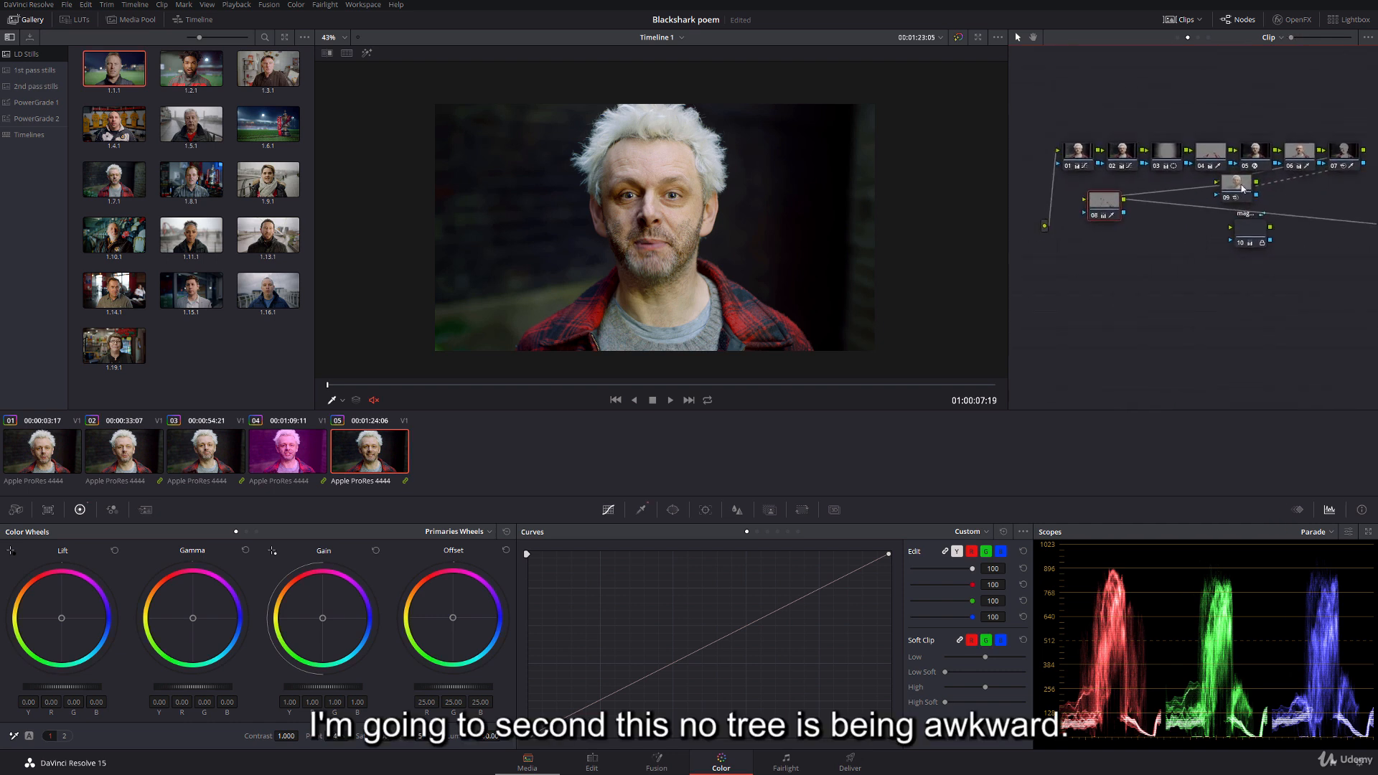
pyautogui.moveTo(1236, 188); pyautogui.dragTo(1144, 204)
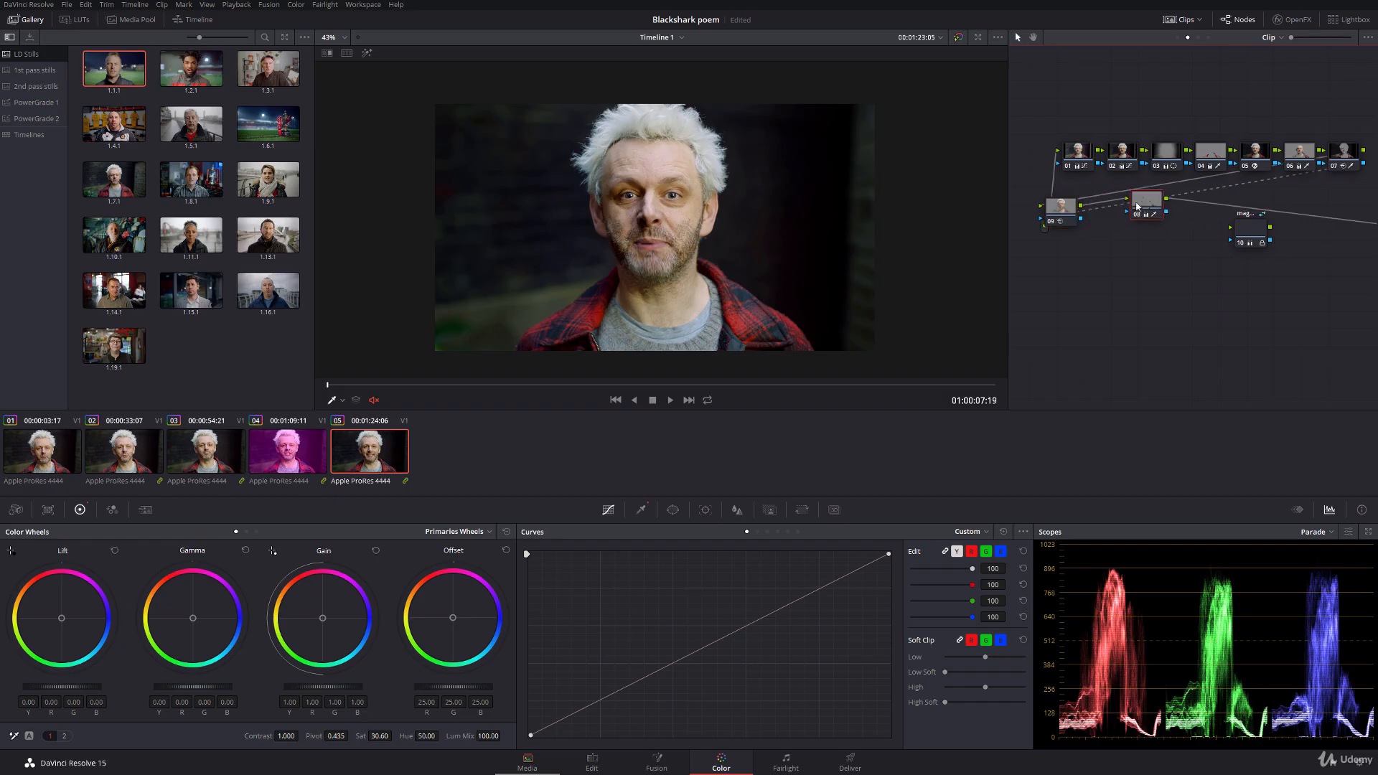
pyautogui.moveTo(1060, 209); pyautogui.dragTo(1155, 196)
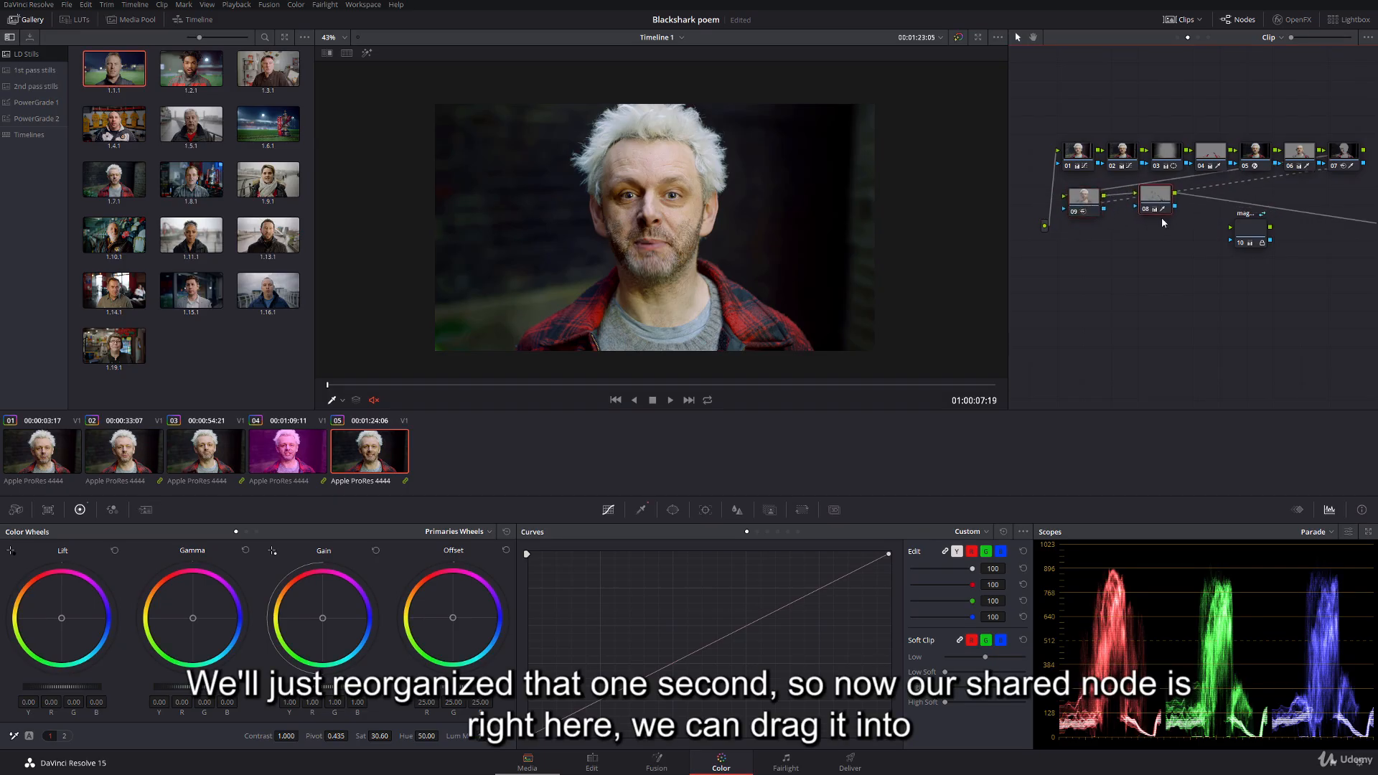
# - Insert the shared magenta node into the connection between node 08 and the output on clip 05
pyautogui.moveTo(1164, 245); pyautogui.dragTo(1123, 236)
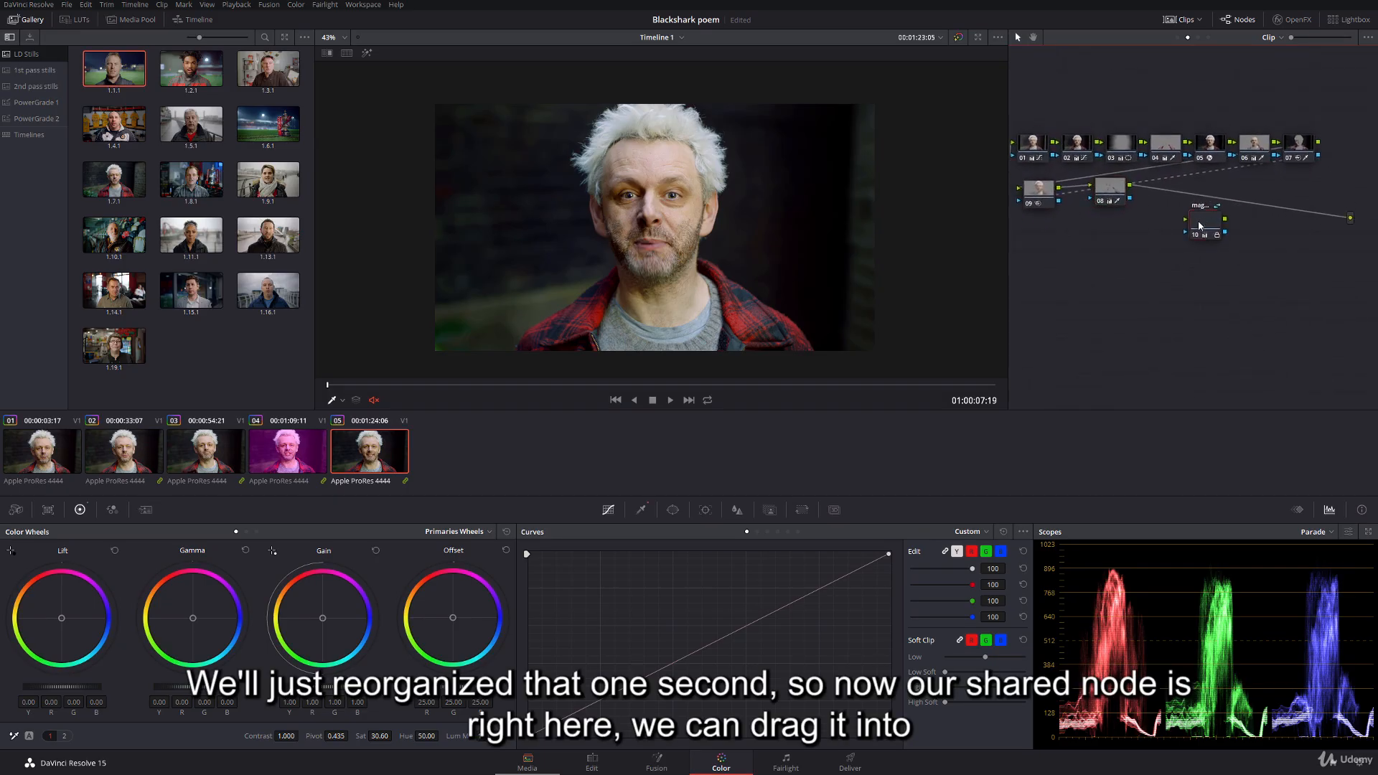
pyautogui.moveTo(1202, 217); pyautogui.dragTo(1196, 201)
pyautogui.moveTo(1195, 194); pyautogui.dragTo(1197, 196)
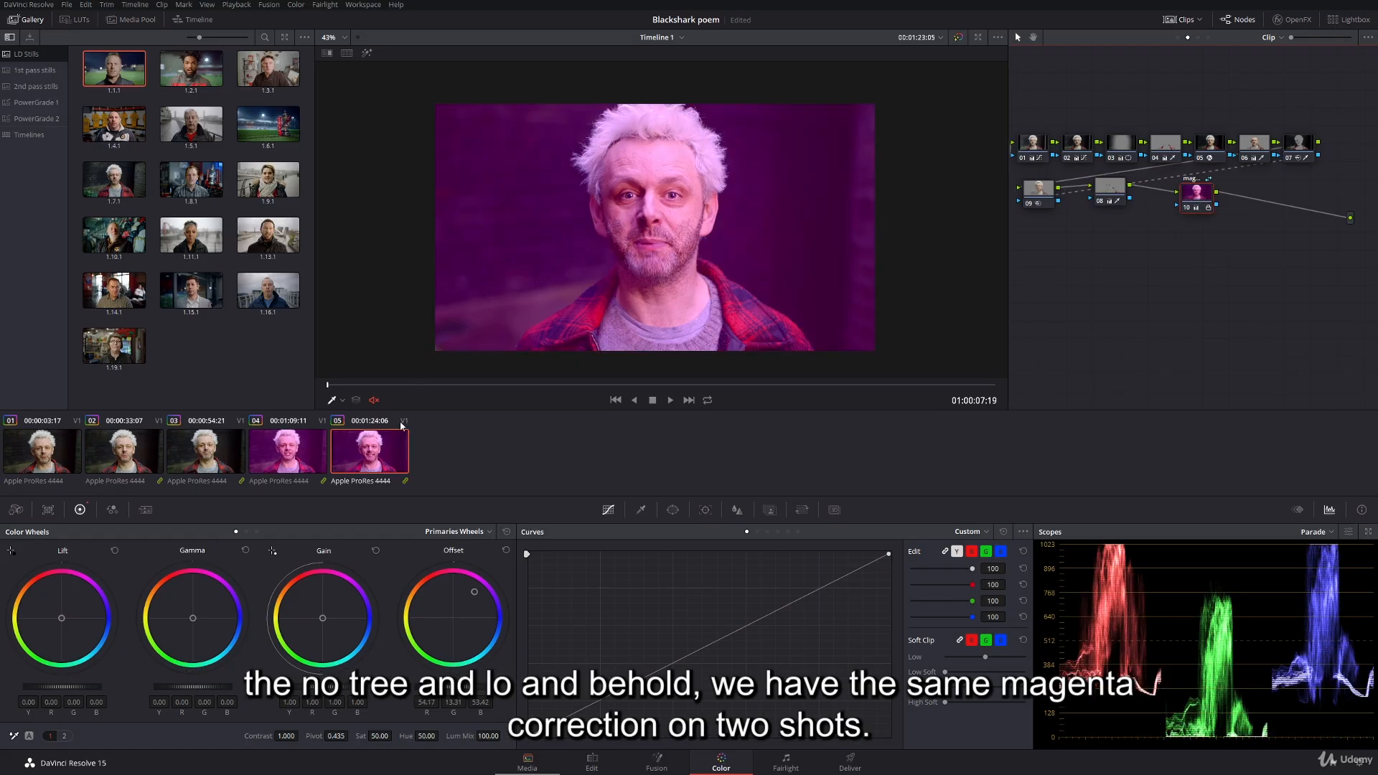
pyautogui.click(342, 400)
pyautogui.click(341, 417)
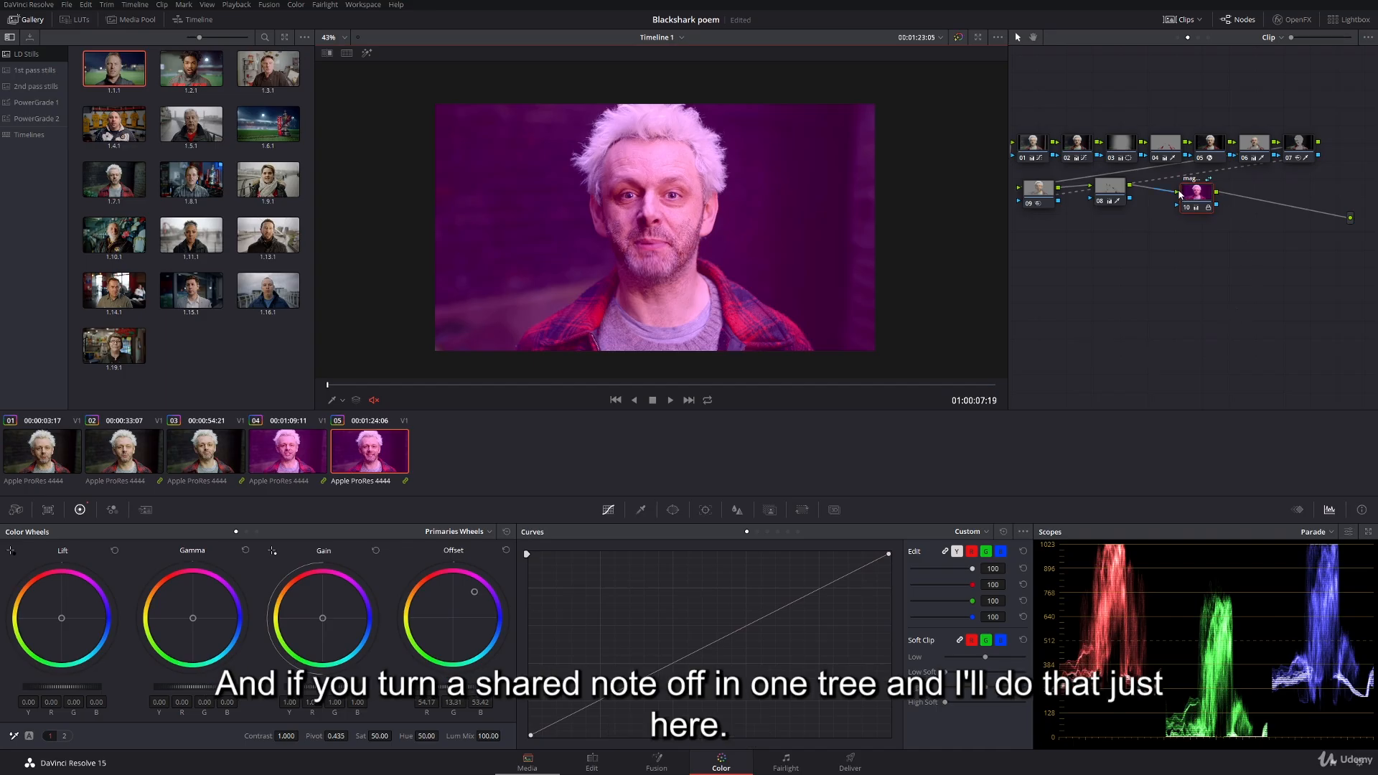
# - Disable the shared magenta node on clip 05, check its effect on clip 04, and re-enable it there
pyautogui.moveTo(1189, 195); pyautogui.dragTo(1202, 208)
pyautogui.click(1198, 221)
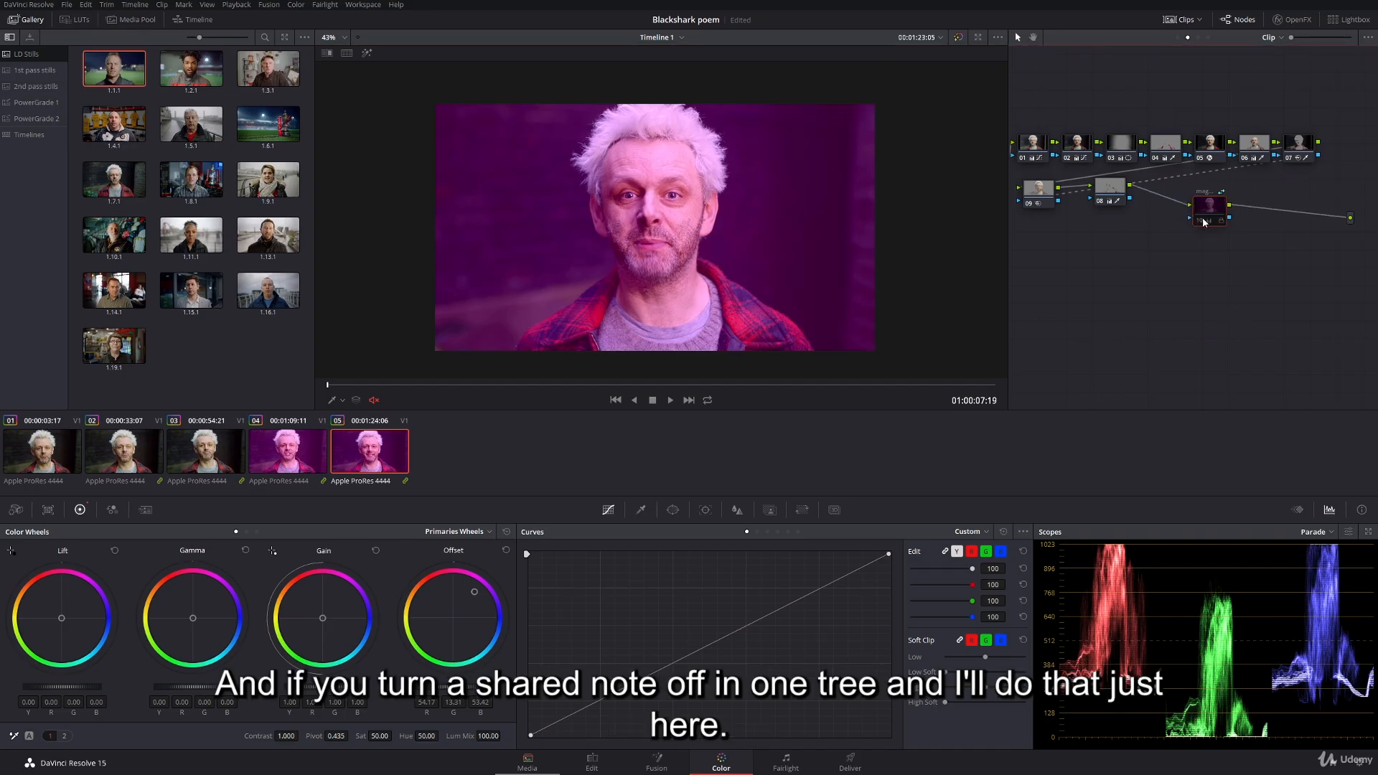
pyautogui.click(293, 483)
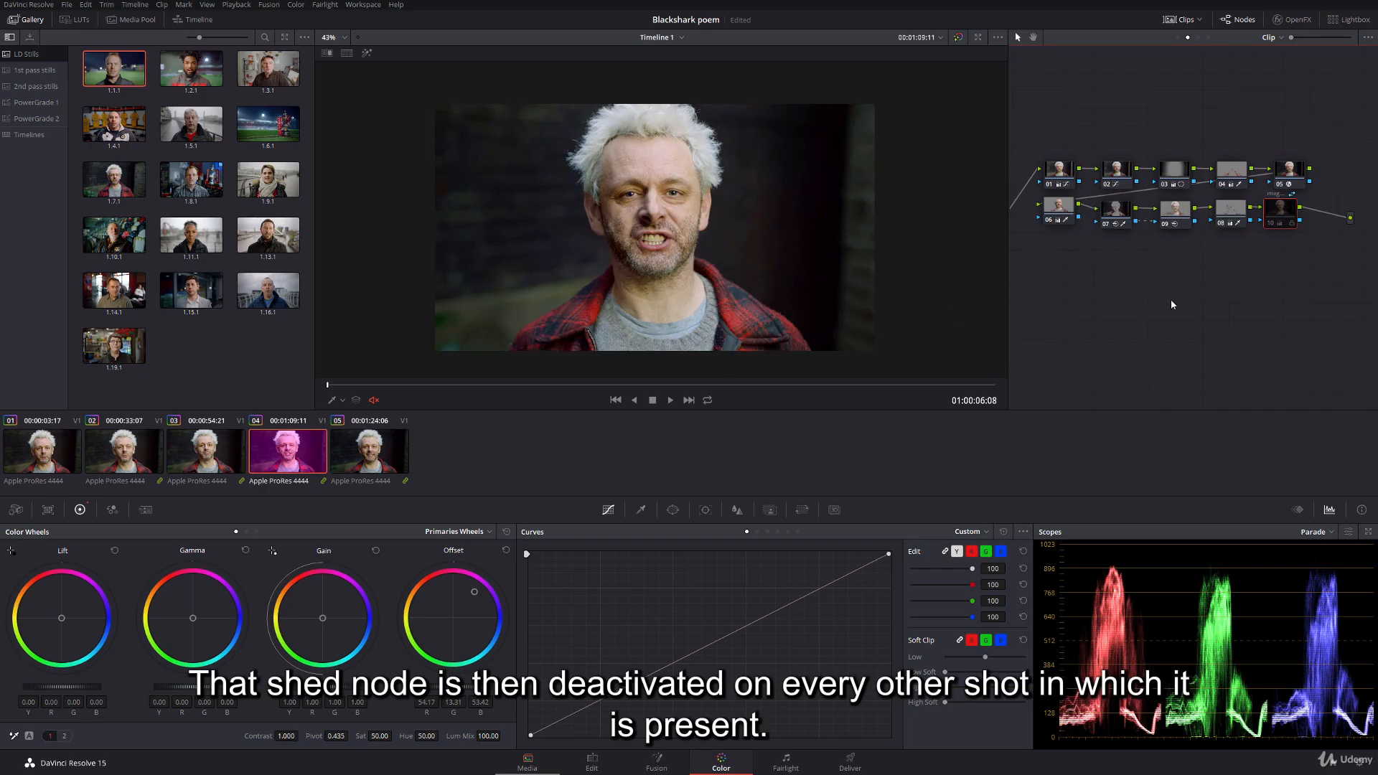
pyautogui.click(1274, 224)
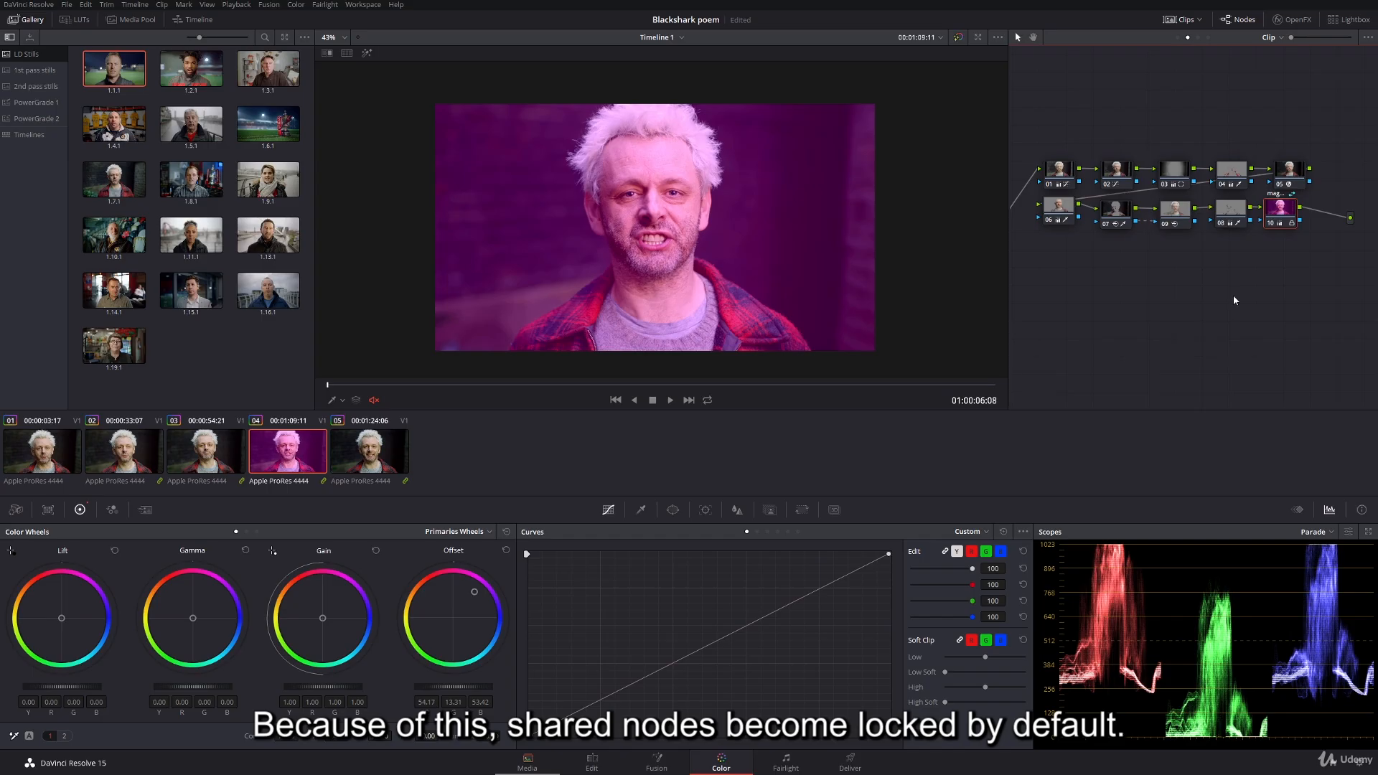
# - Unlock the shared magenta node on clip 04 and lock it again
pyautogui.rightClick(1279, 211)
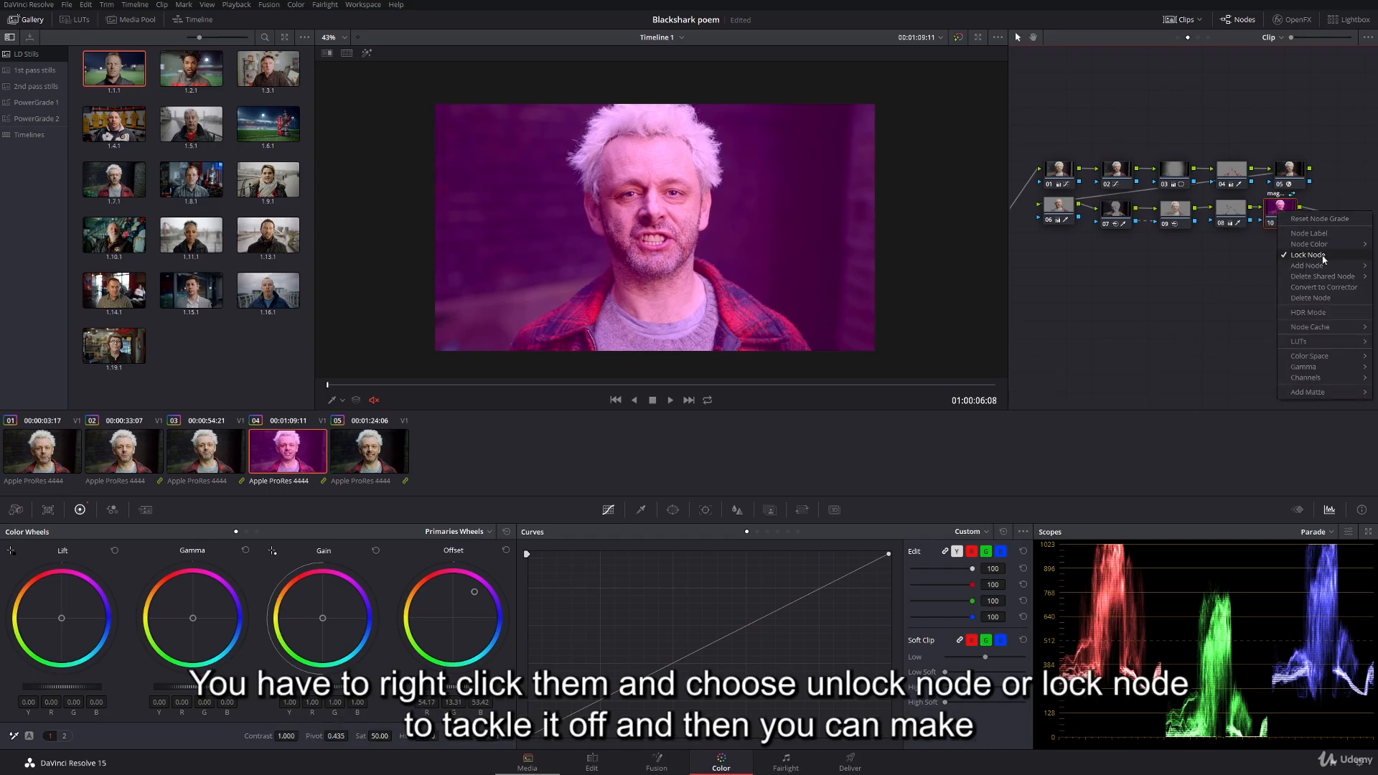
pyautogui.click(1308, 255)
pyautogui.rightClick(1289, 213)
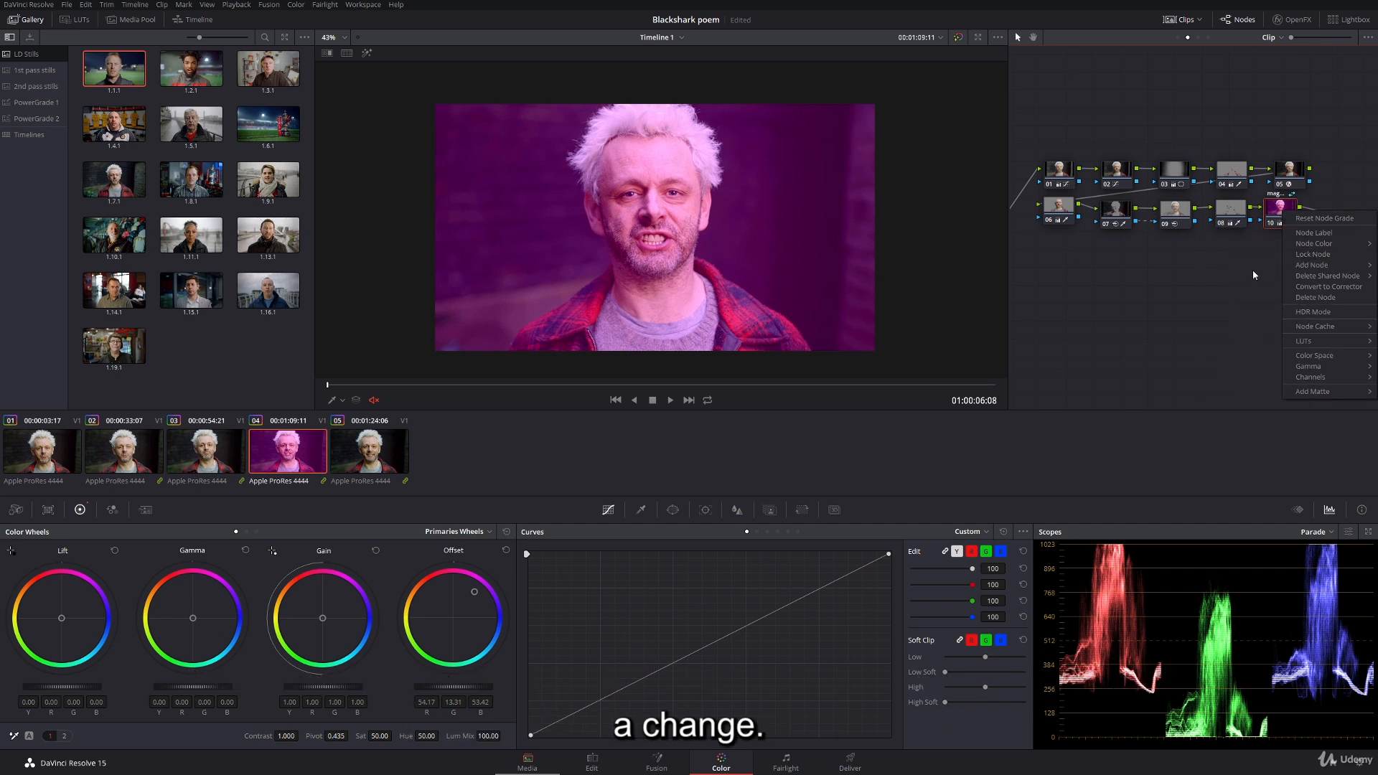
pyautogui.click(1311, 255)
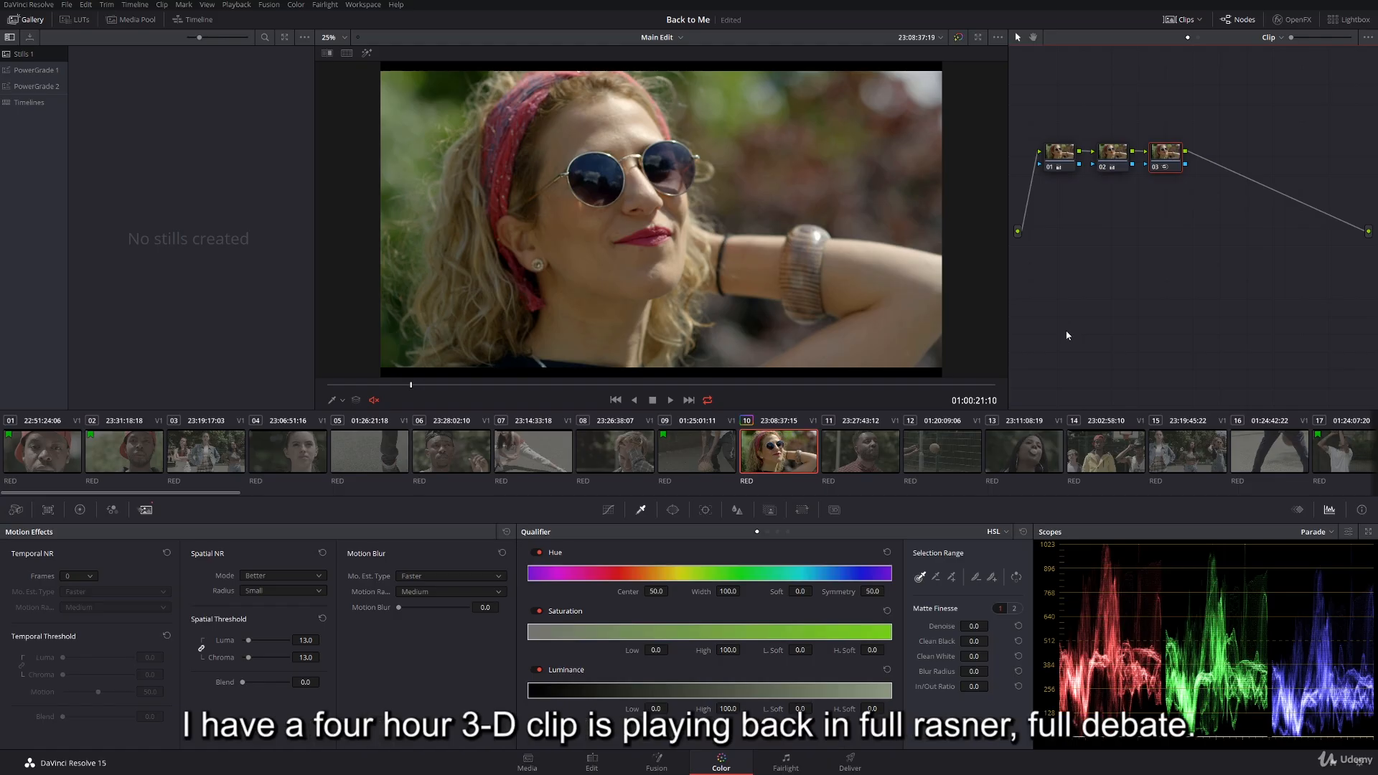
# - Play back clip 10 of the Back to Me project to check its playback frame rate
pyautogui.moveTo(408, 386); pyautogui.dragTo(348, 386)
pyautogui.press('space')
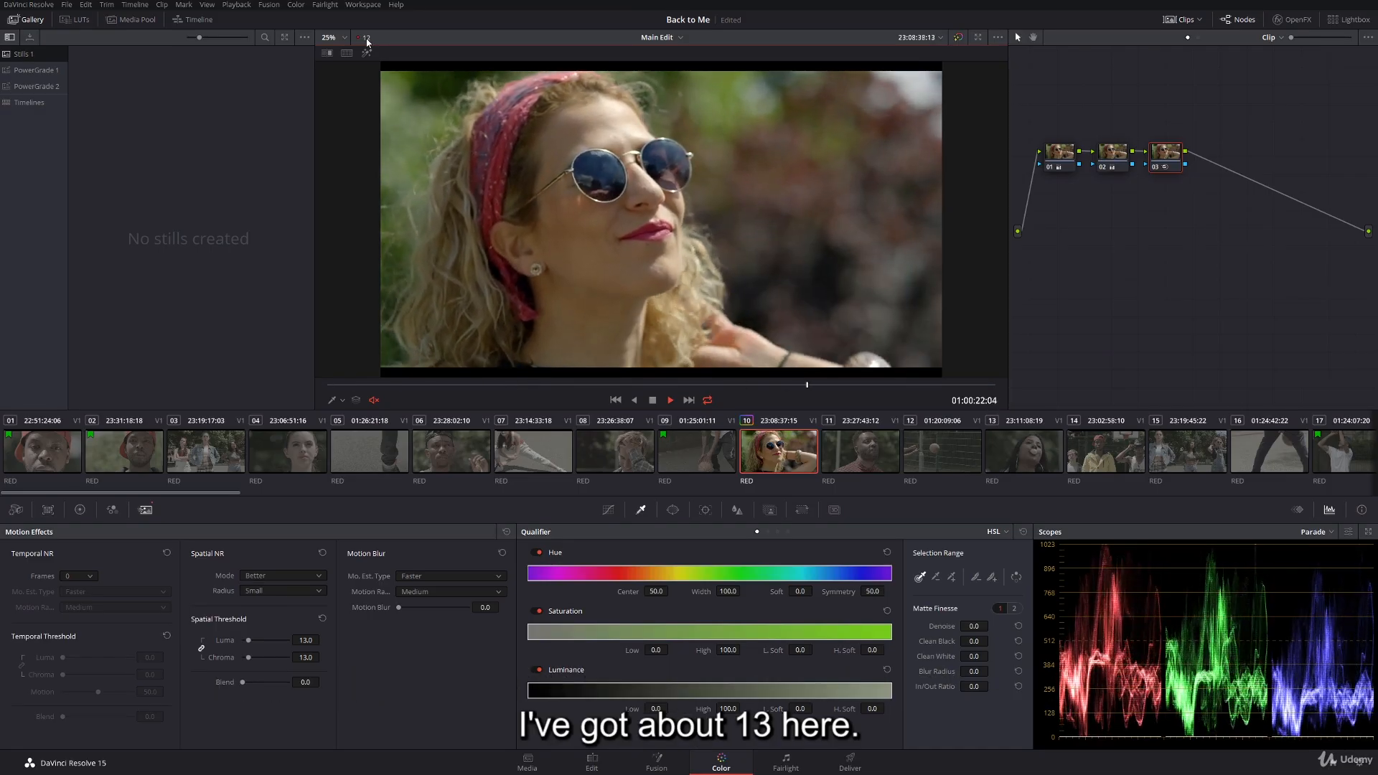
pyautogui.press('space')
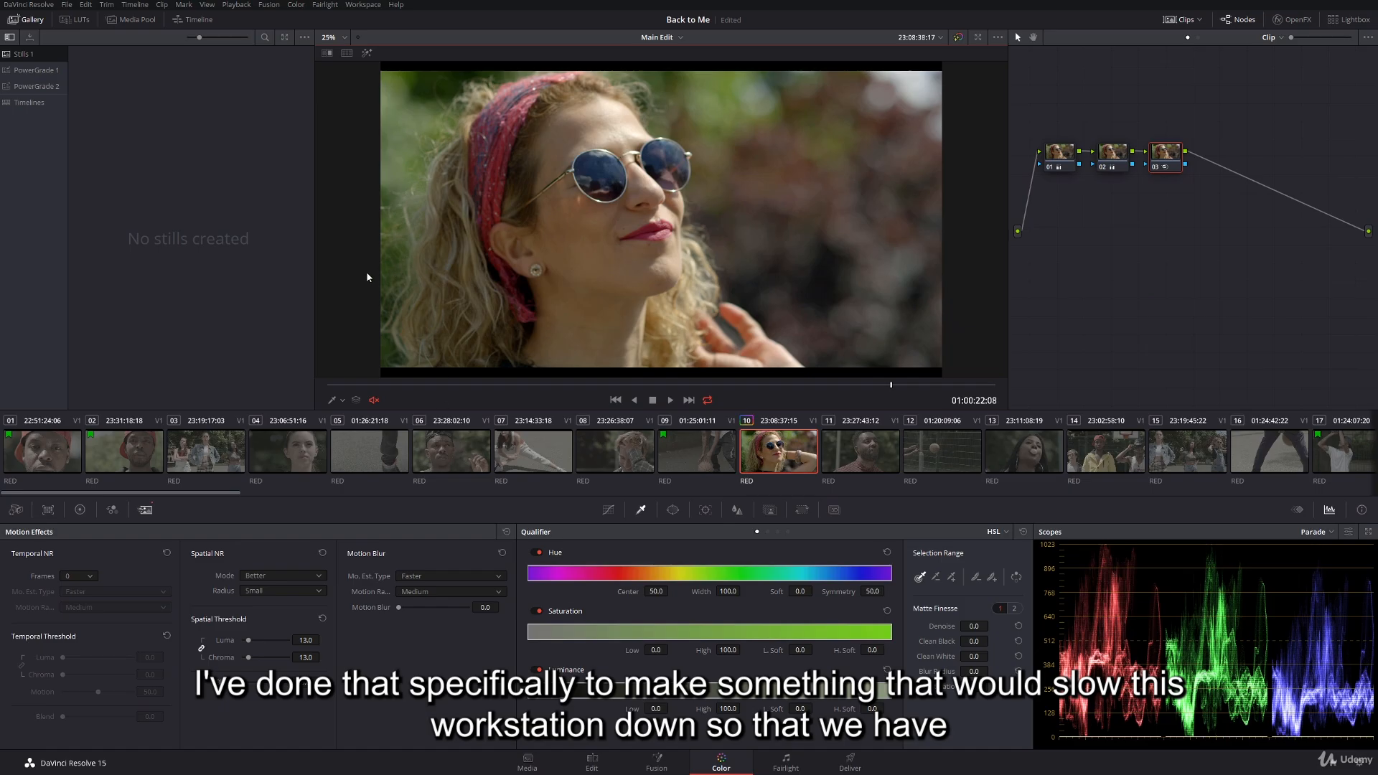
pyautogui.press('space')
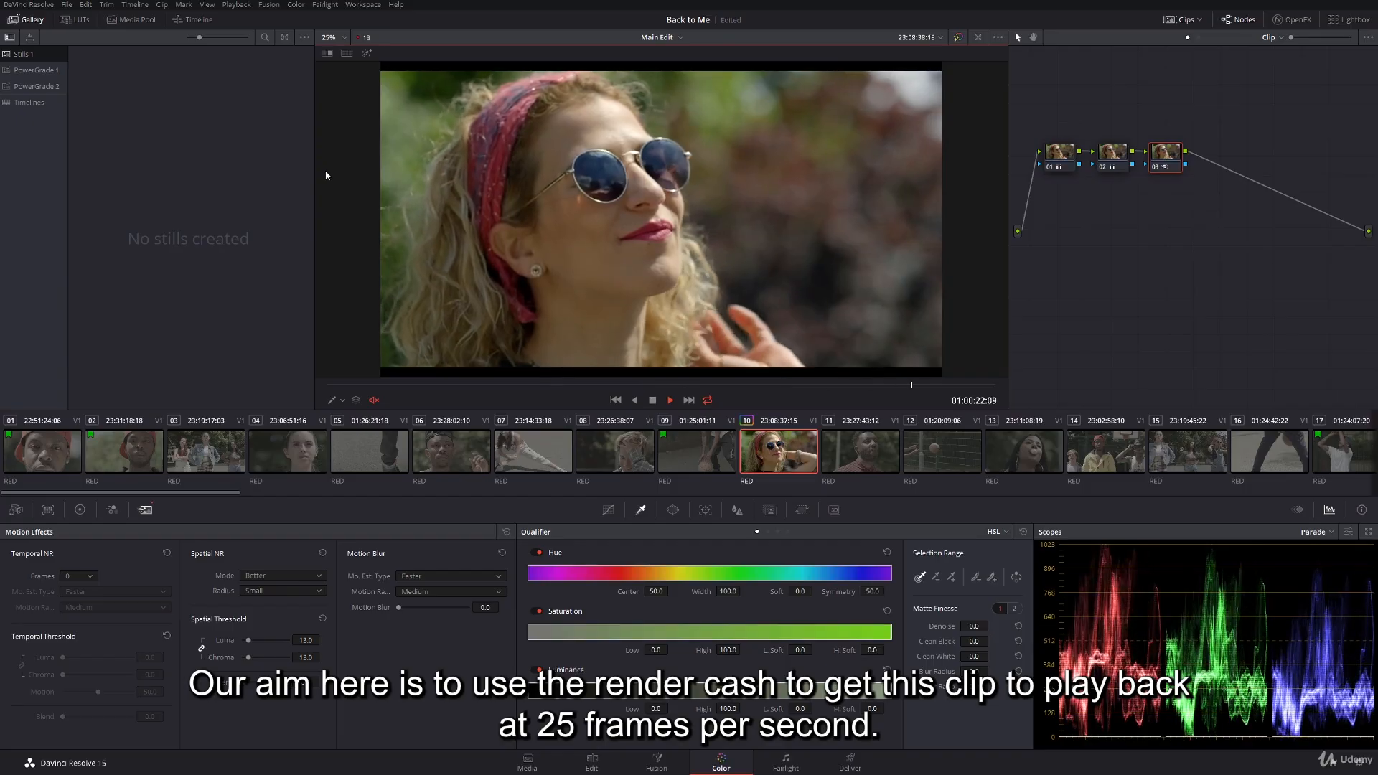
pyautogui.press('space')
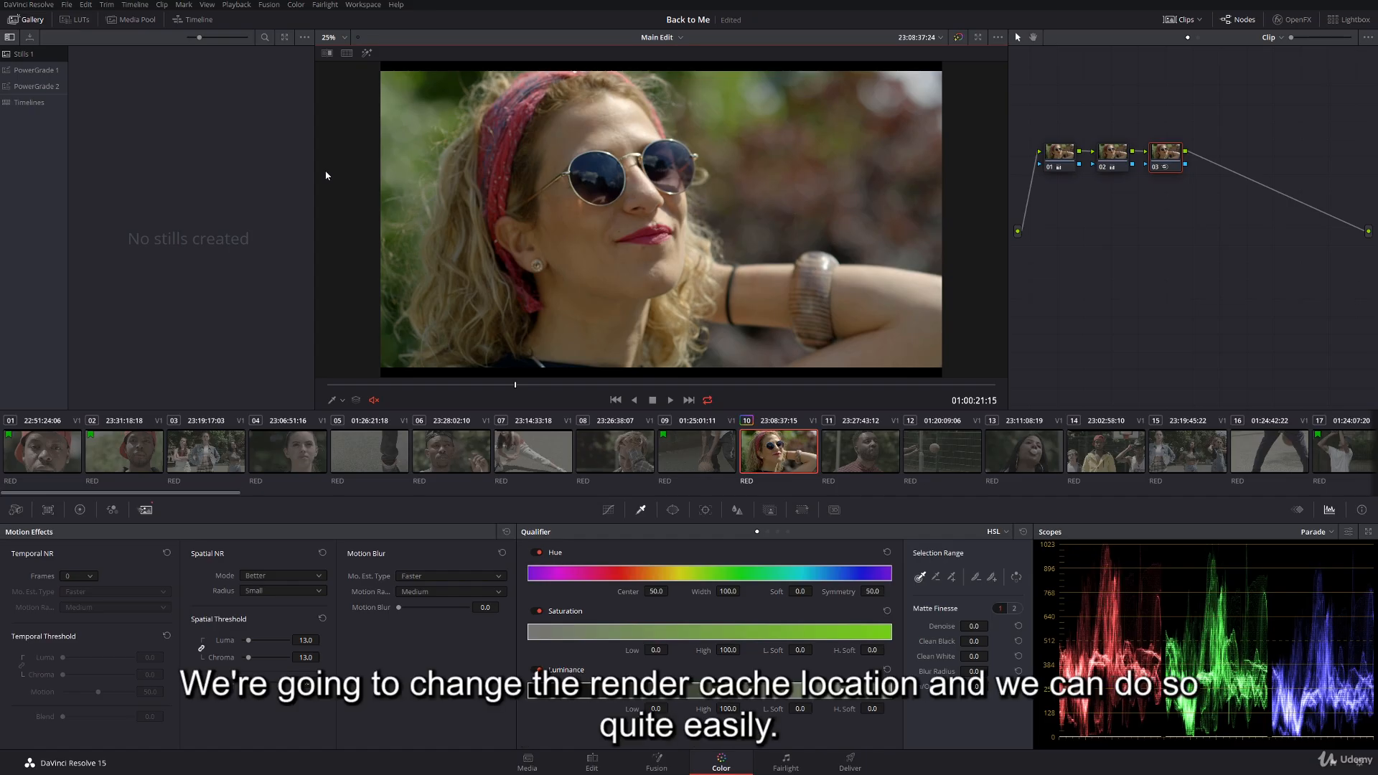
# - In the project's Master Settings, set the cache files location to the D:\Scratch drive
pyautogui.click(1364, 760)
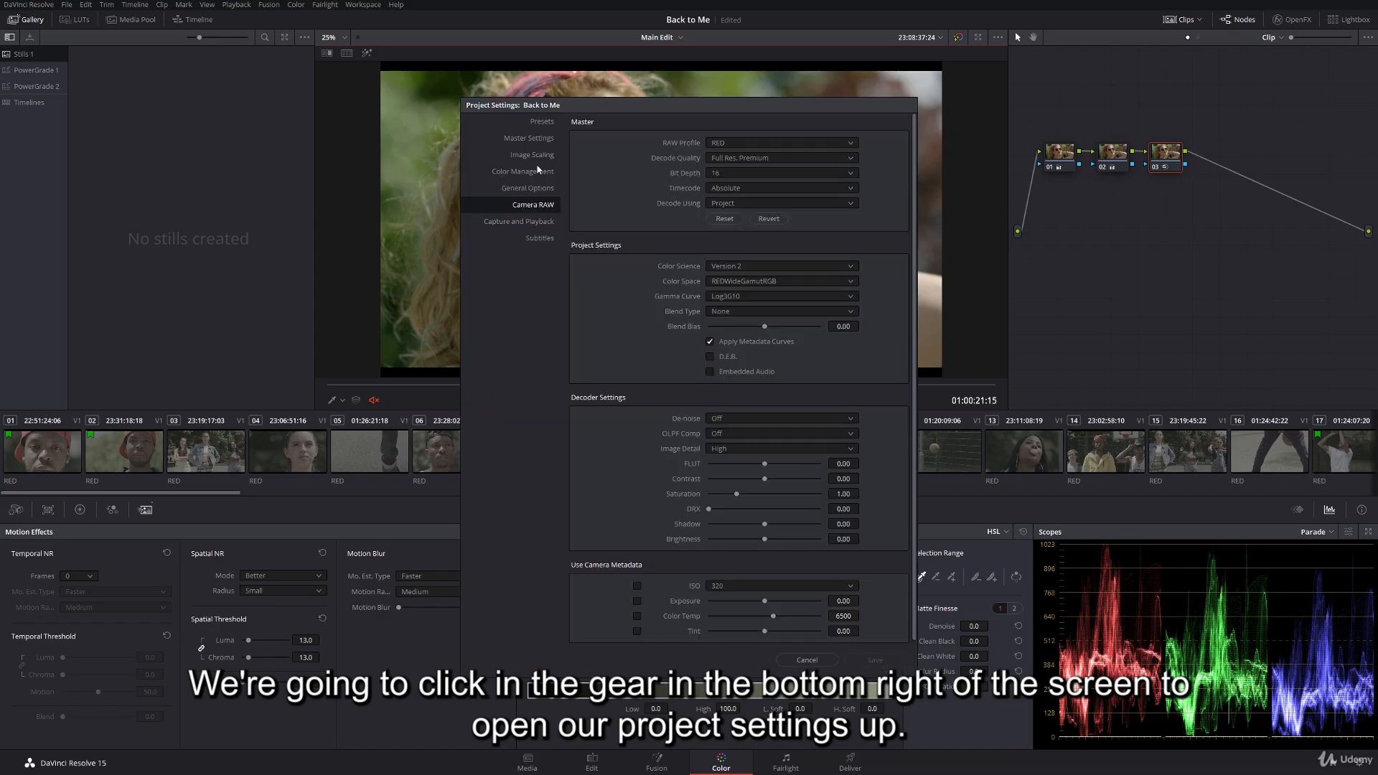
pyautogui.click(528, 139)
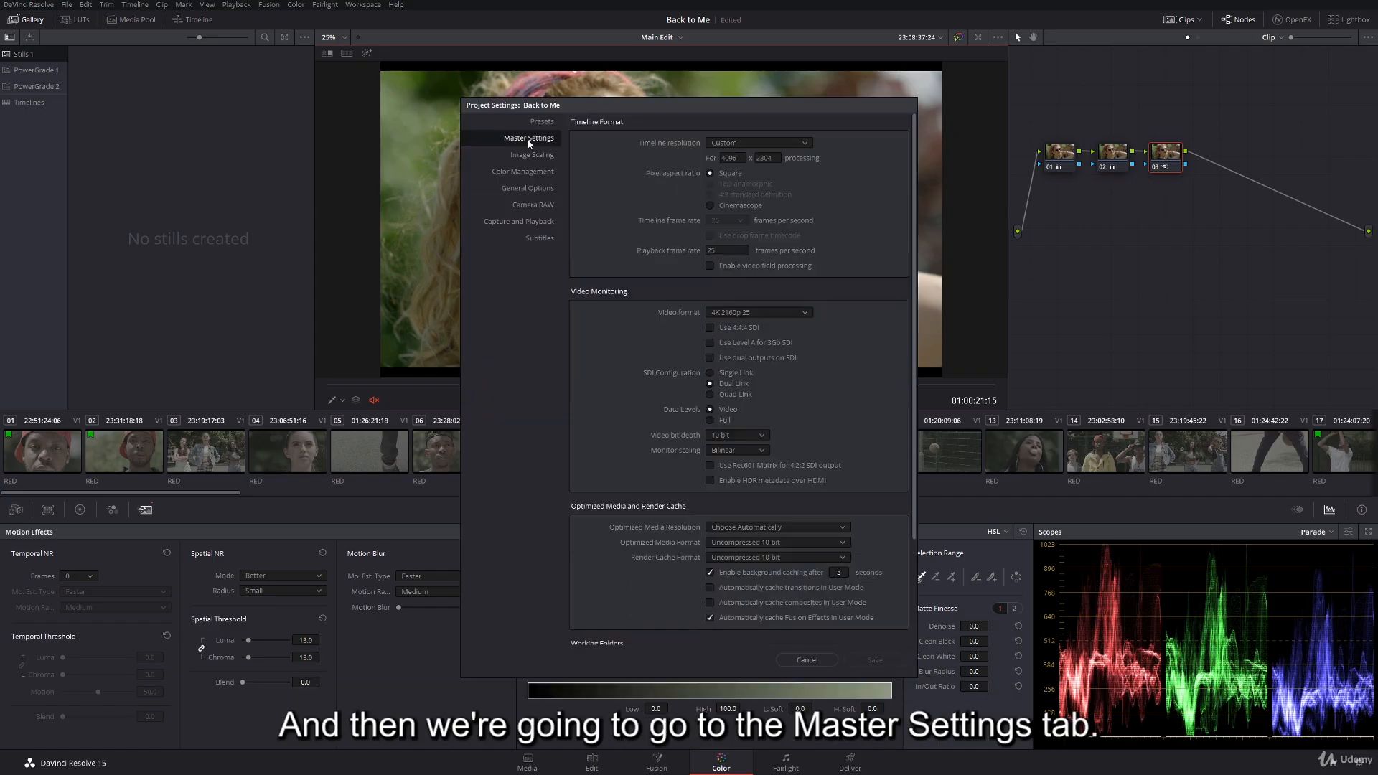
pyautogui.scroll(-5, 681, 256)
pyautogui.scroll(-2, 680, 257)
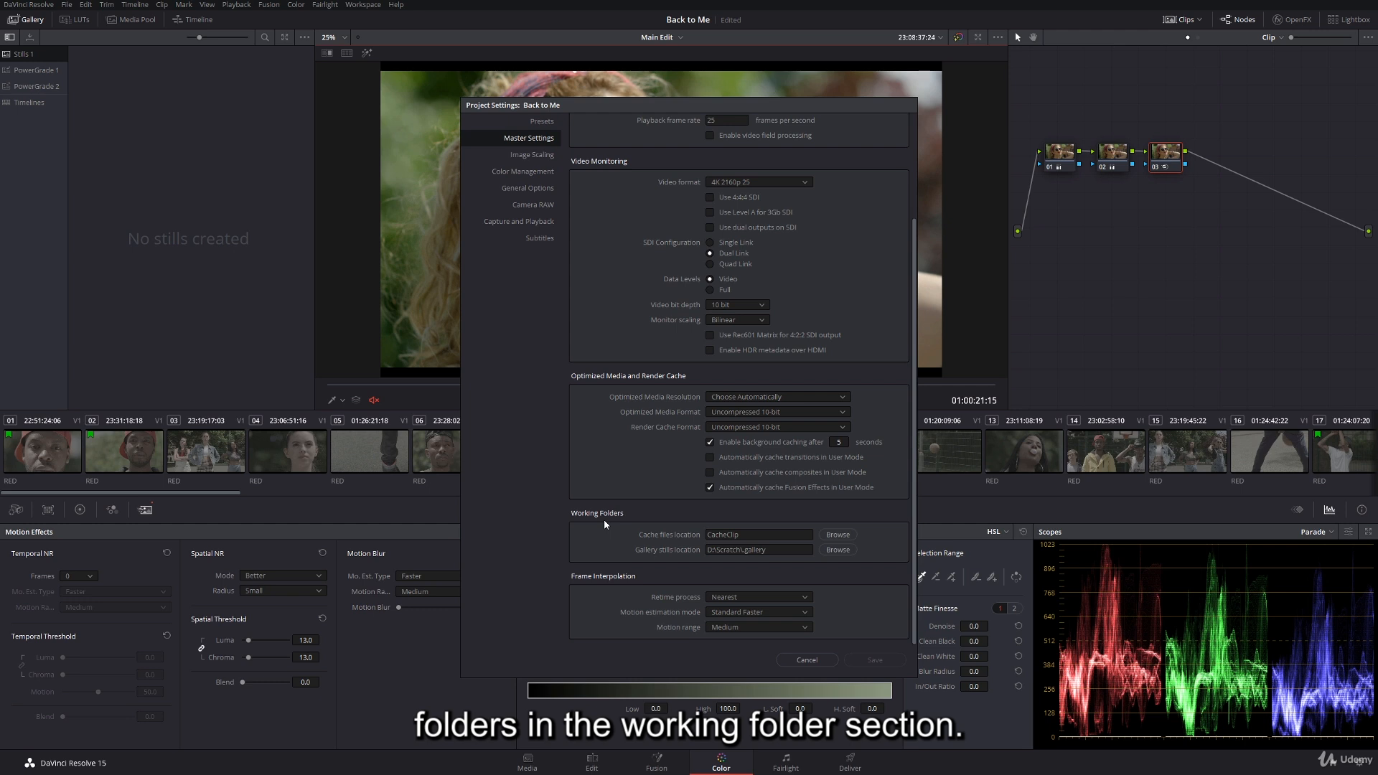
pyautogui.click(838, 535)
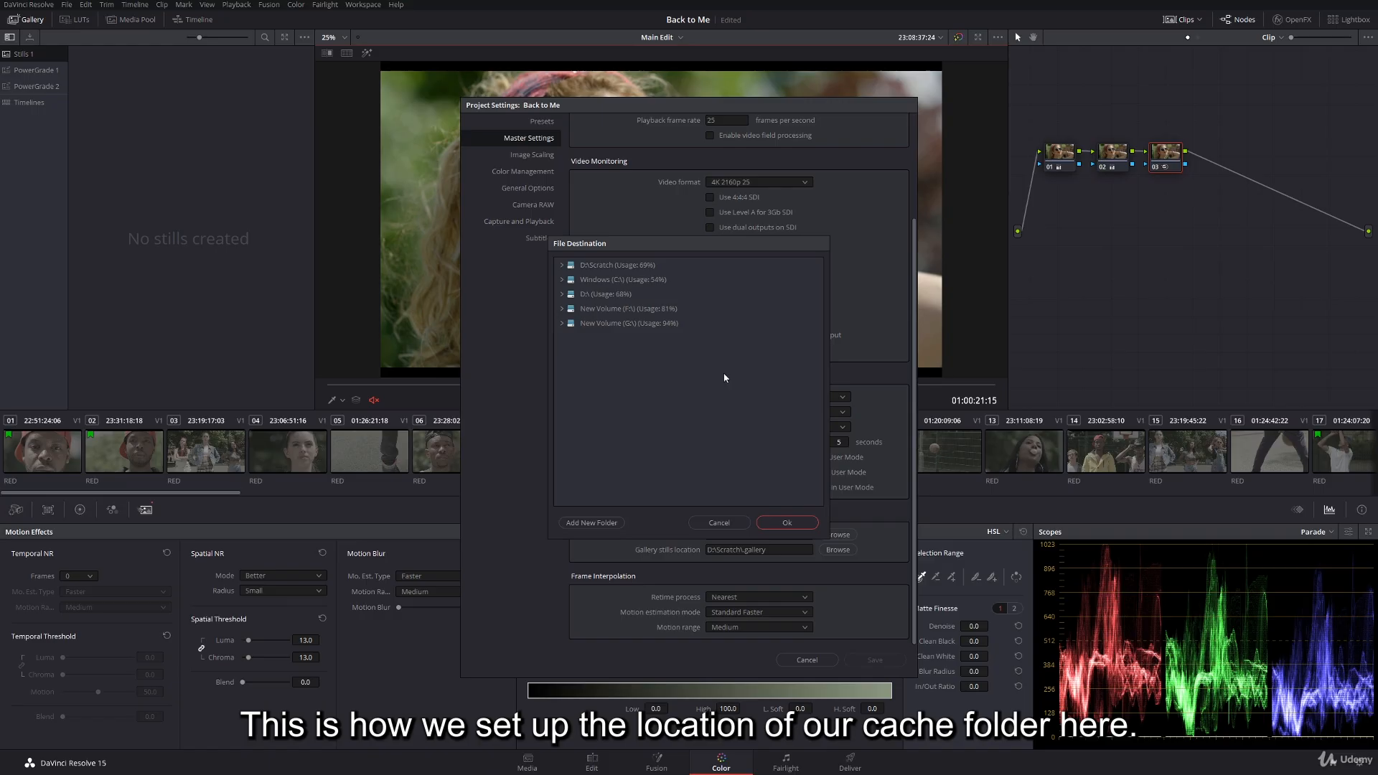
pyautogui.click(609, 266)
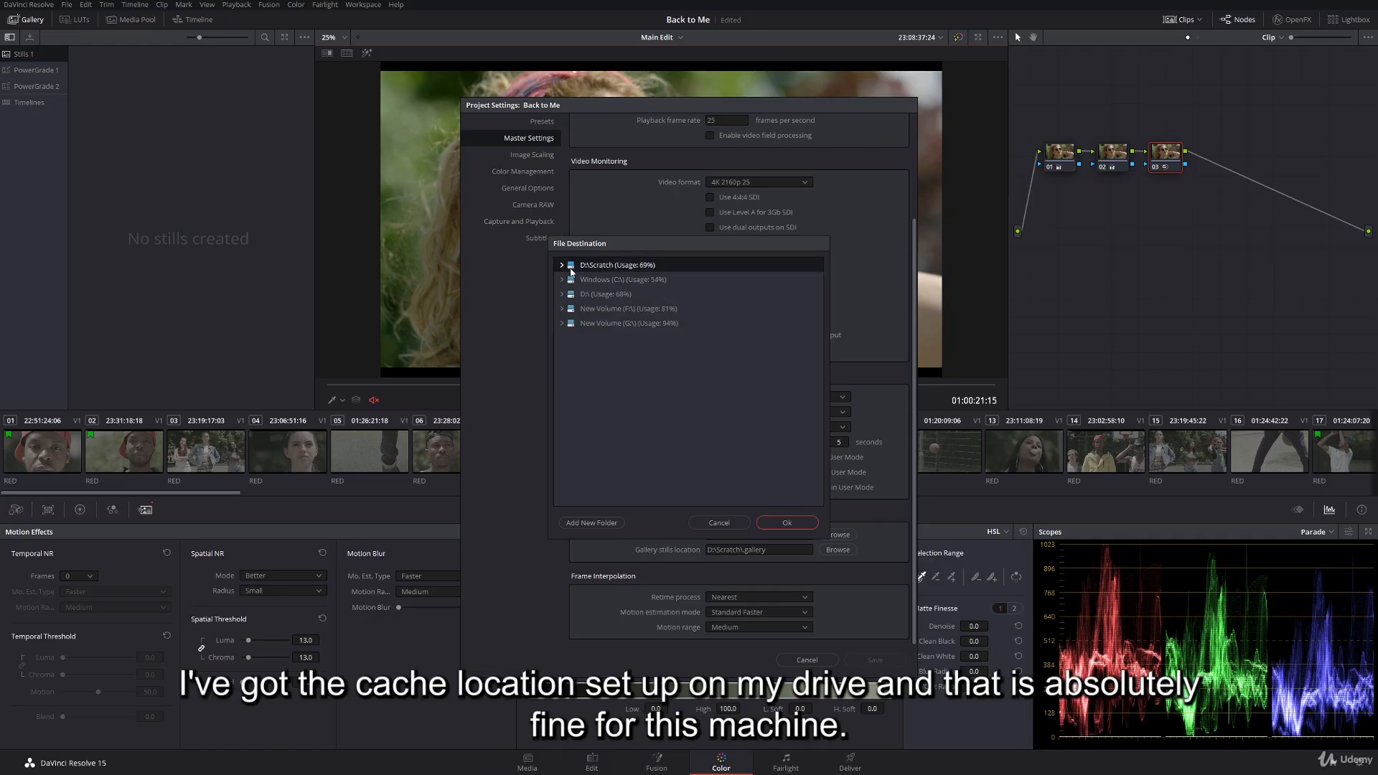
pyautogui.click(796, 524)
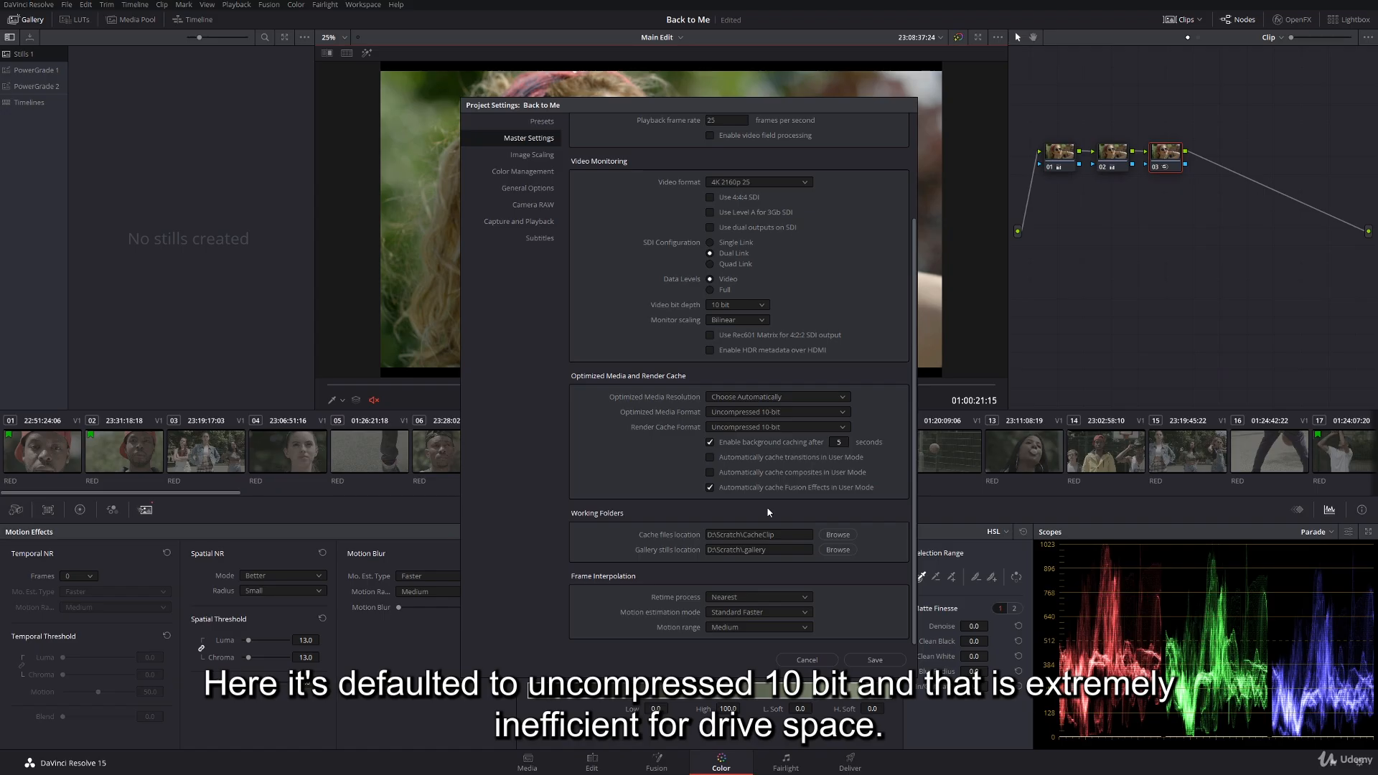
# - Set the Render Cache Format to DNxHR HQ and save the project settings
pyautogui.click(769, 429)
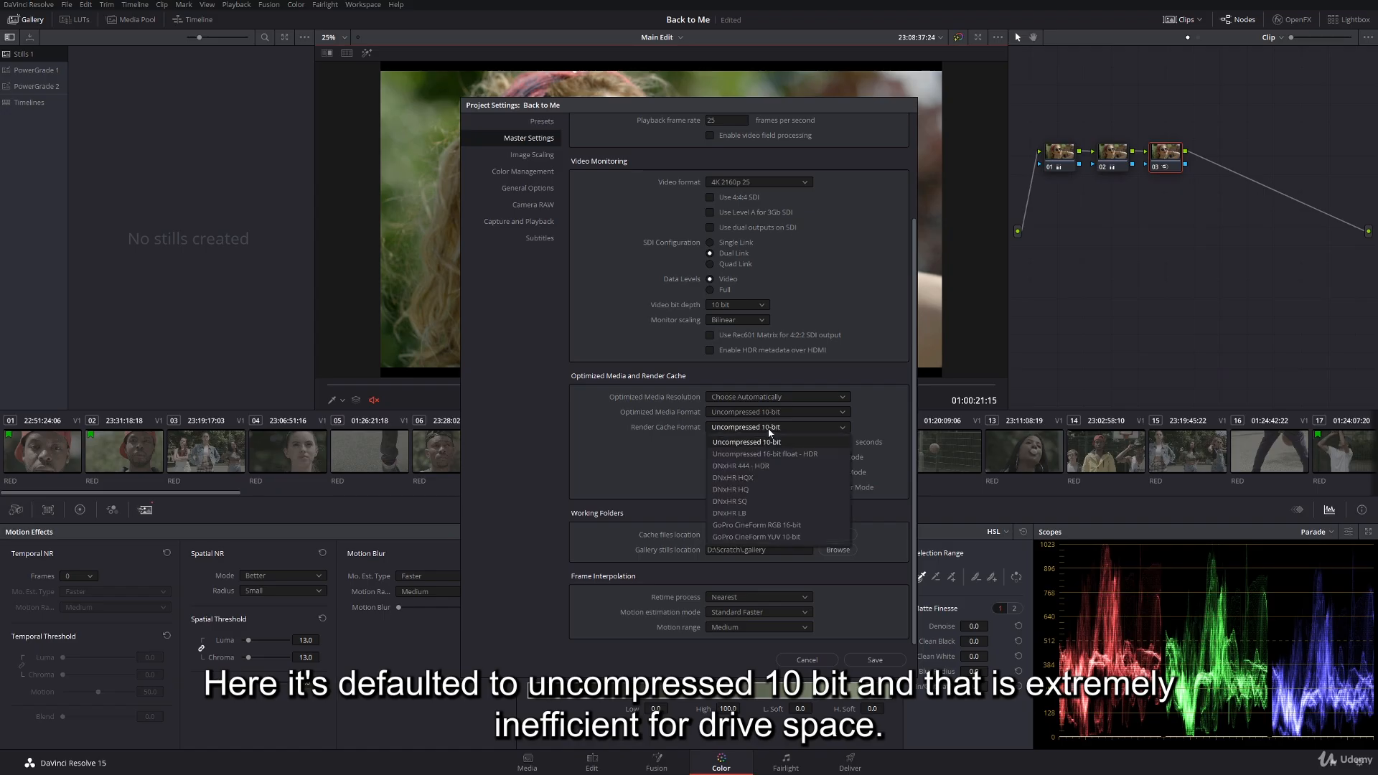
pyautogui.click(763, 488)
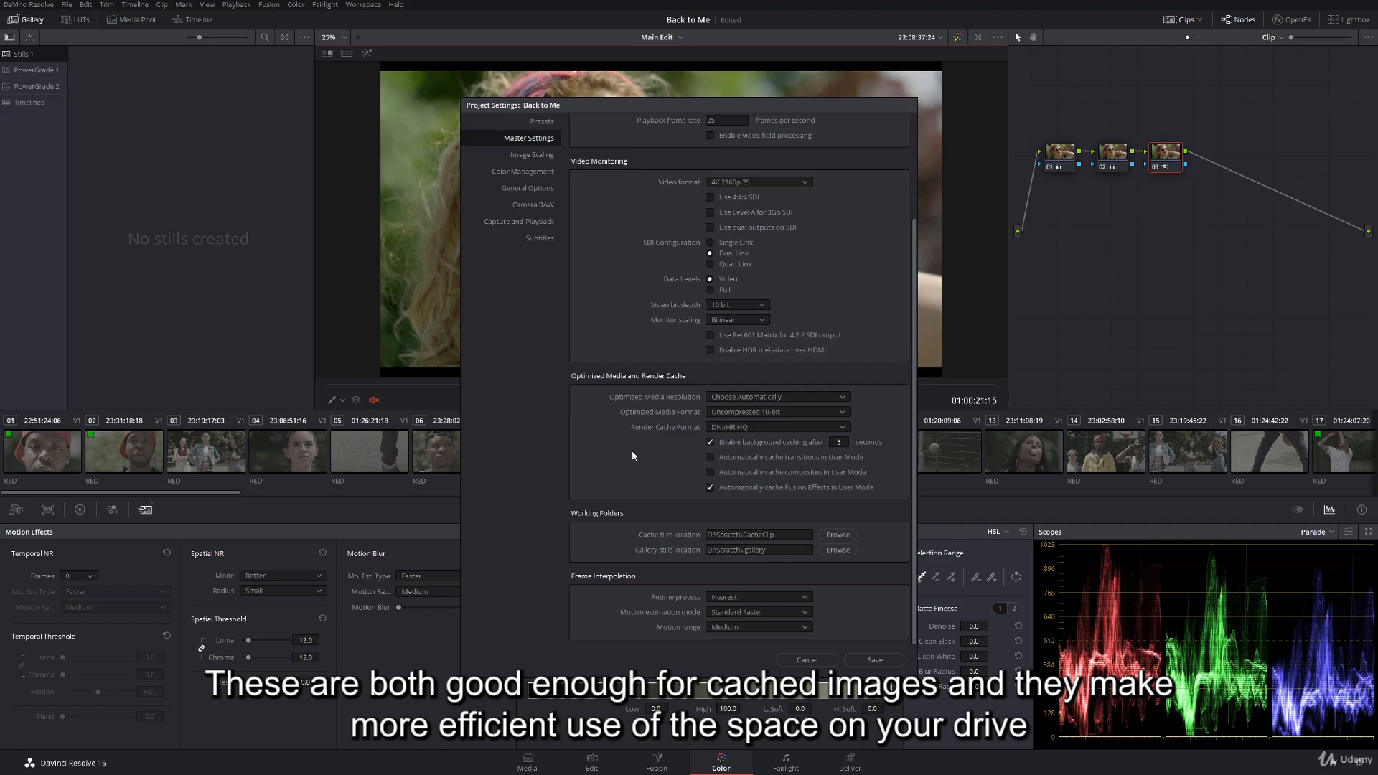
pyautogui.click(874, 660)
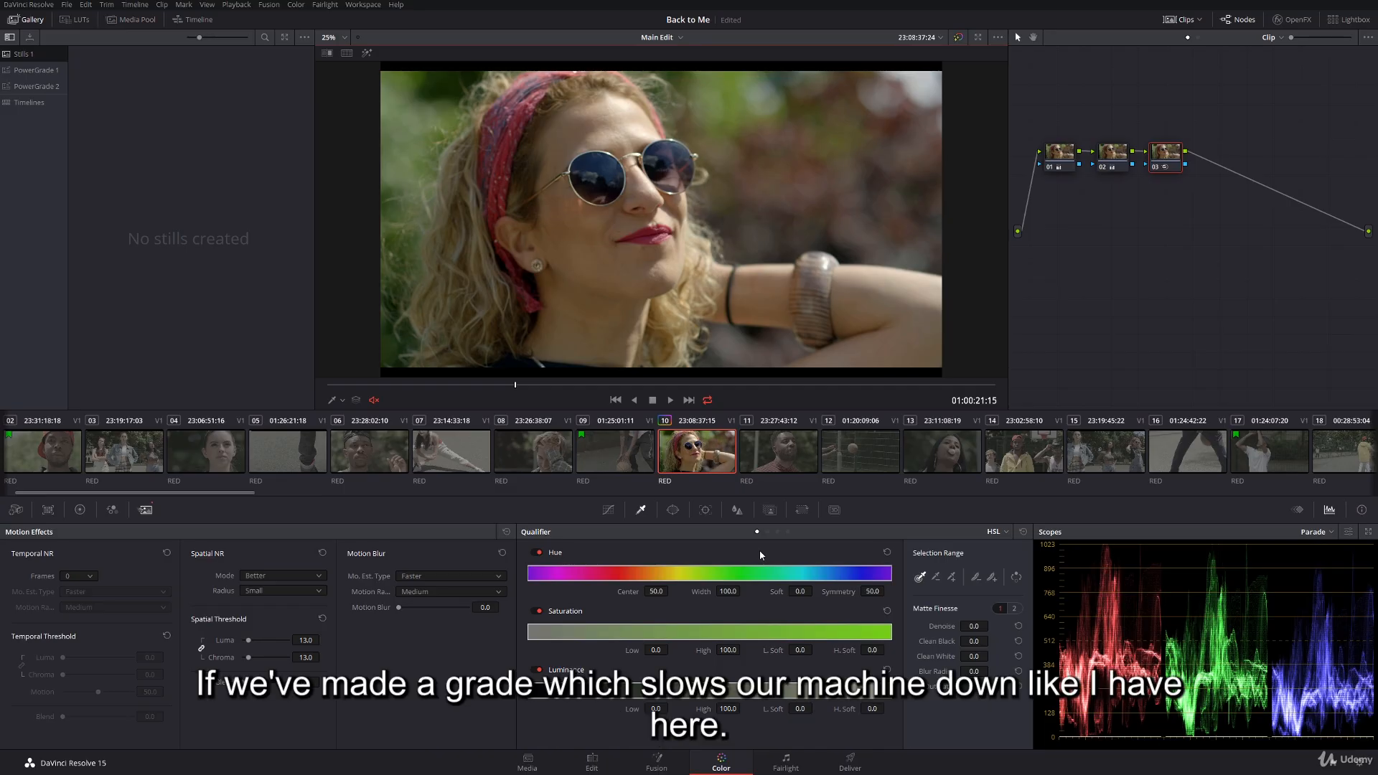
# - Play clip 10 briefly to check its speed and set the Render Cache mode to Smart
pyautogui.press('space')
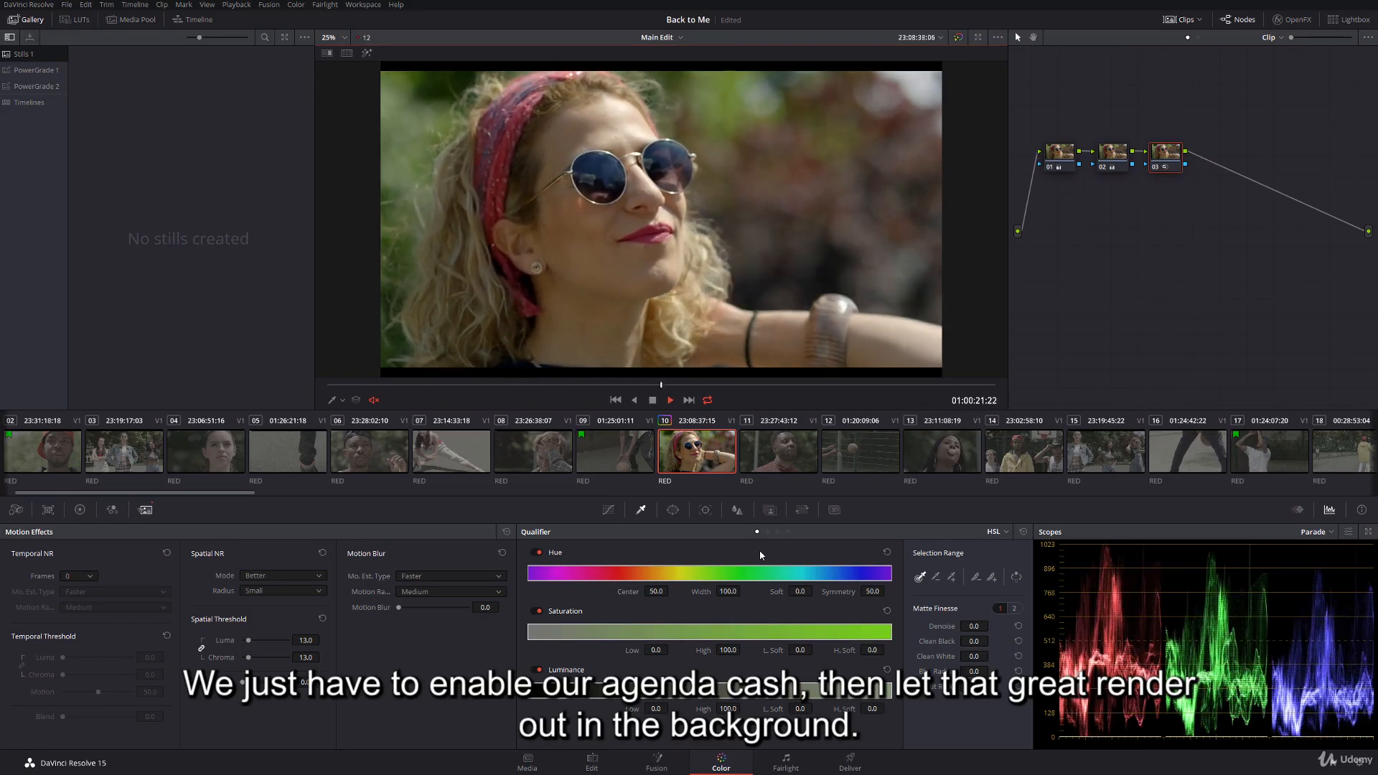
pyautogui.press('space')
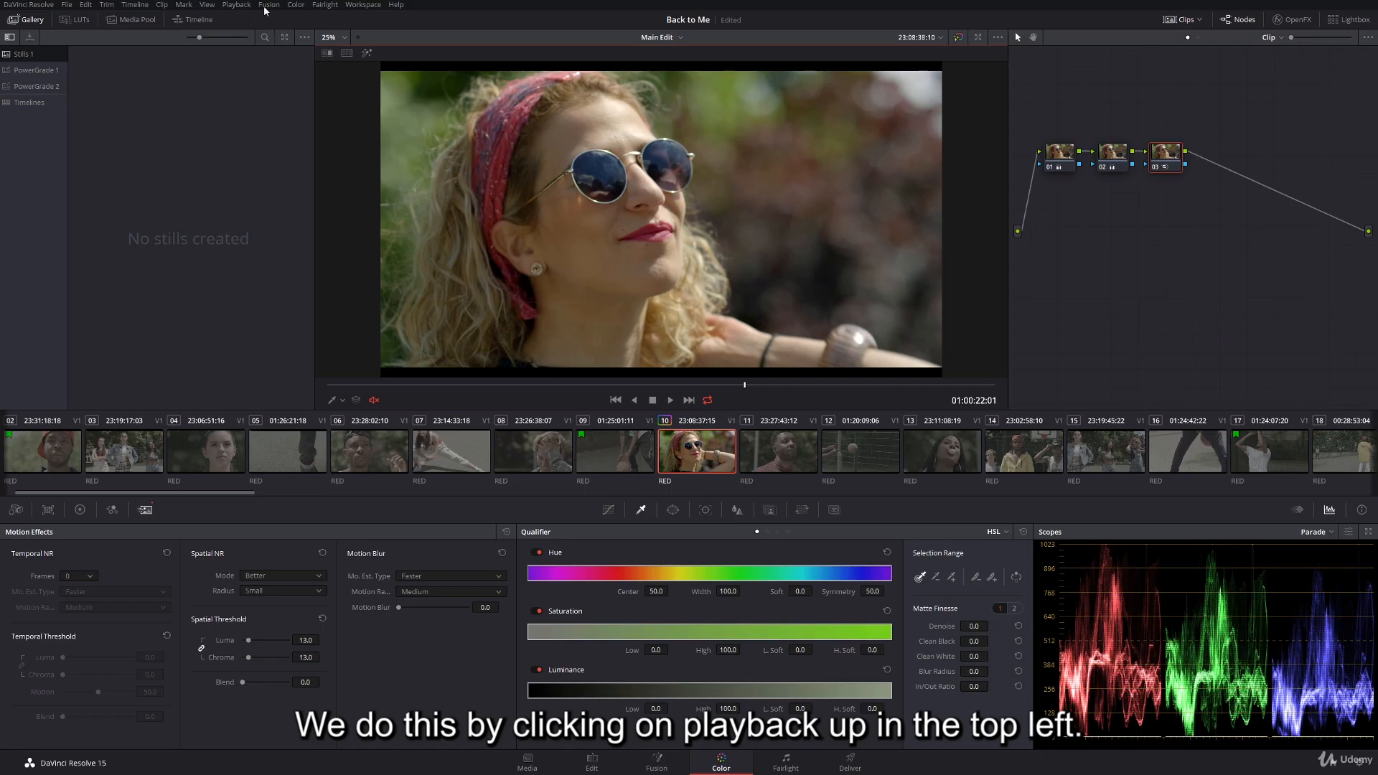
pyautogui.click(239, 6)
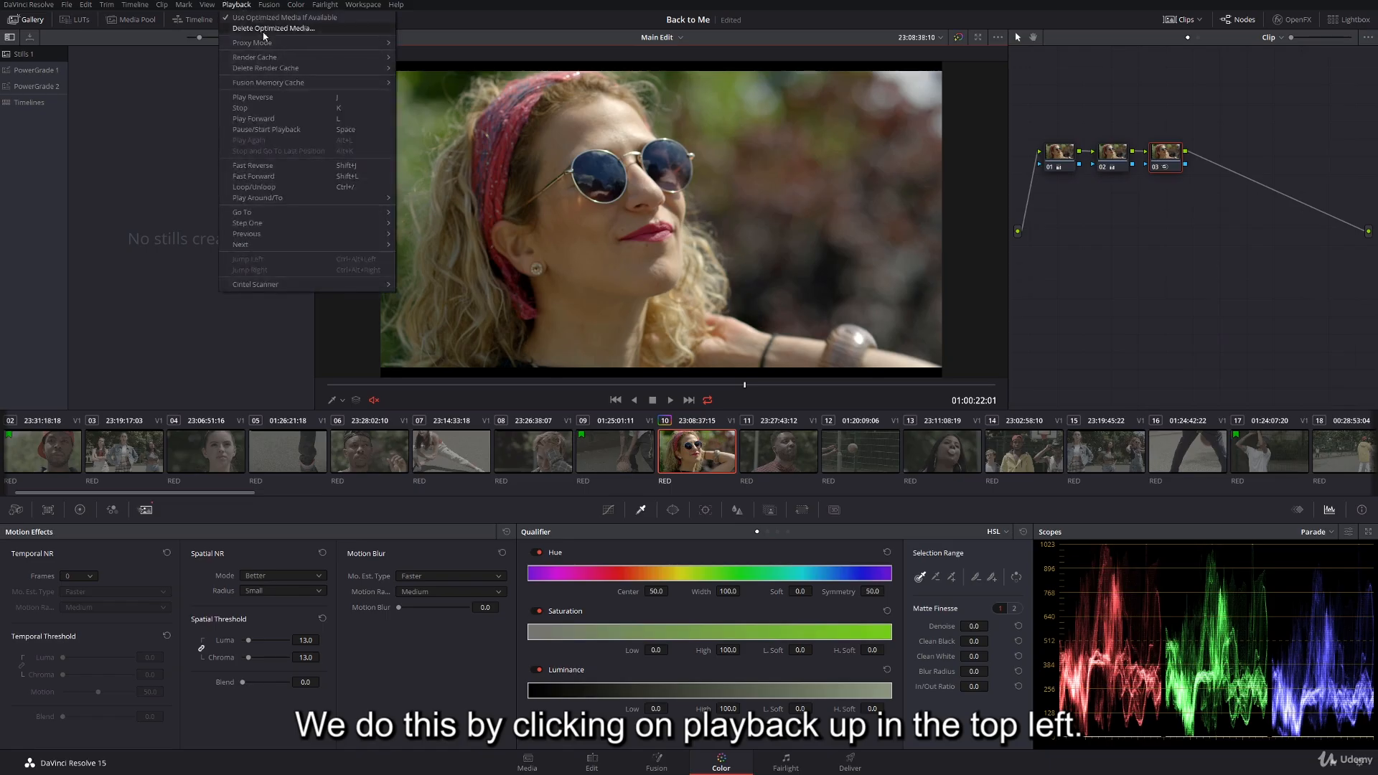
pyautogui.moveTo(291, 59)
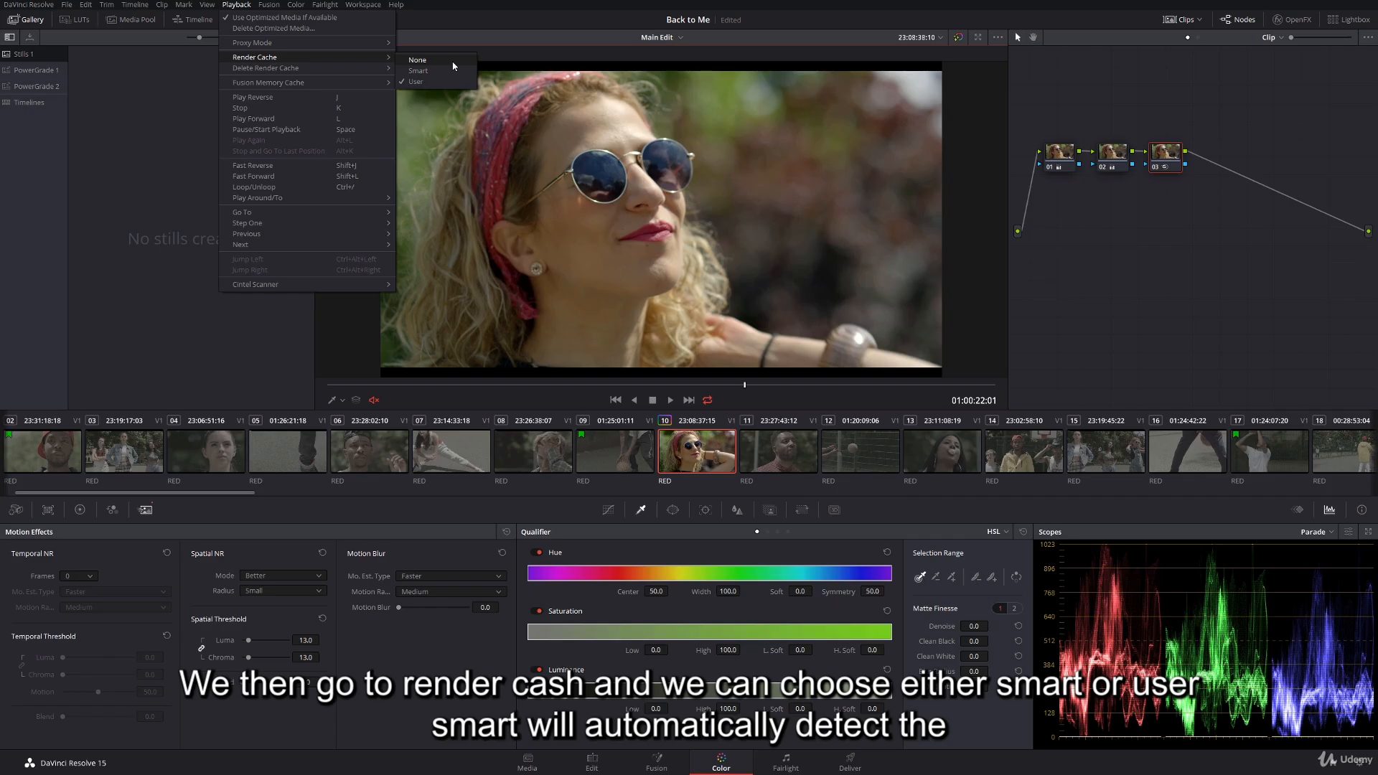
pyautogui.click(463, 71)
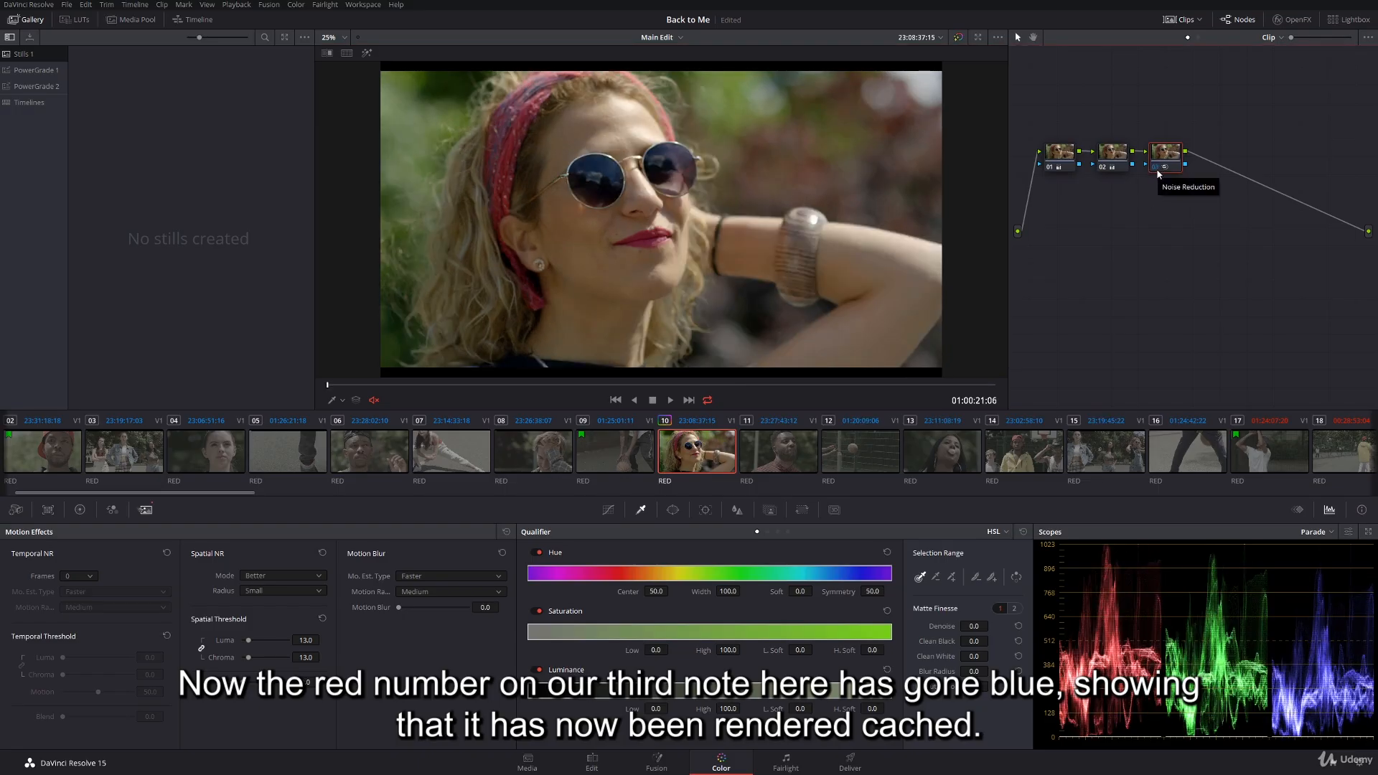
# - Play back the cached clip 10 to check its speed
pyautogui.click(668, 400)
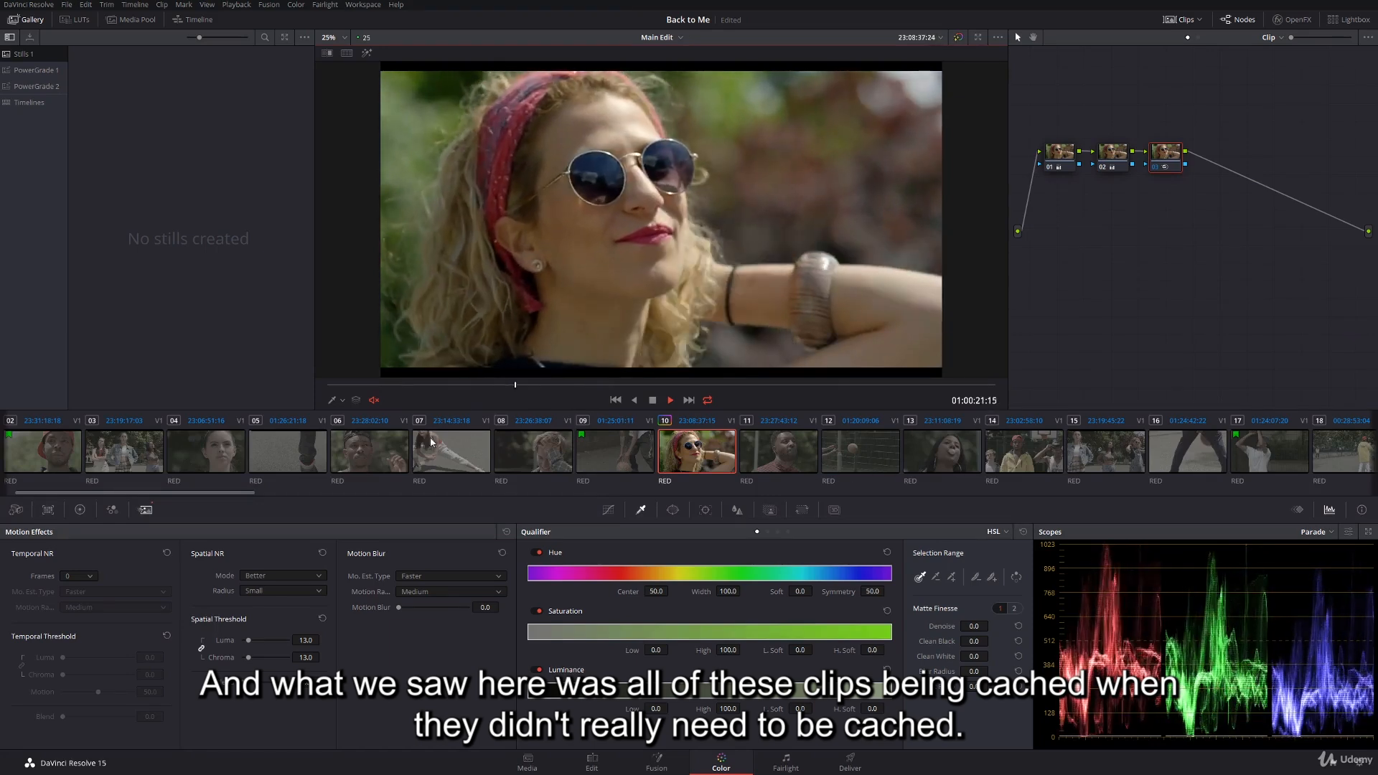
pyautogui.press('space')
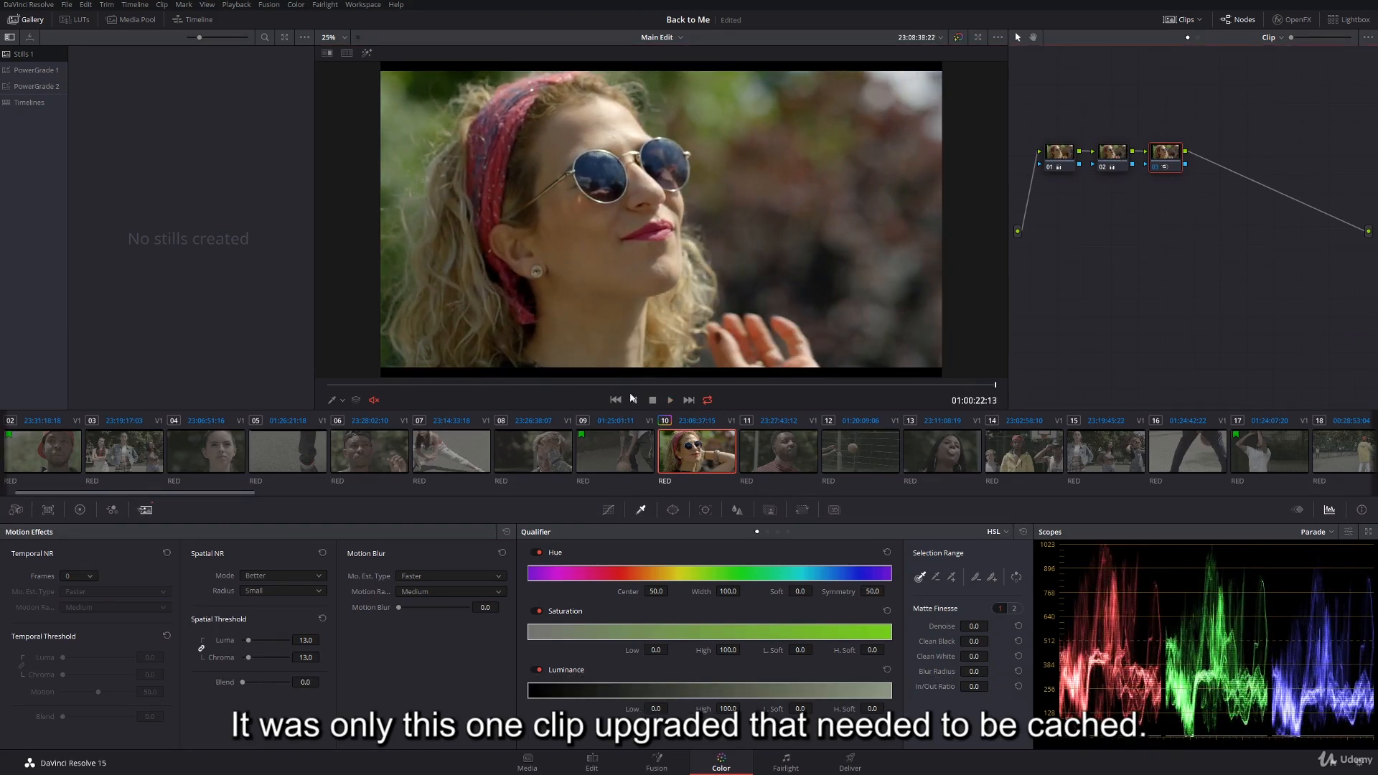
pyautogui.click(671, 400)
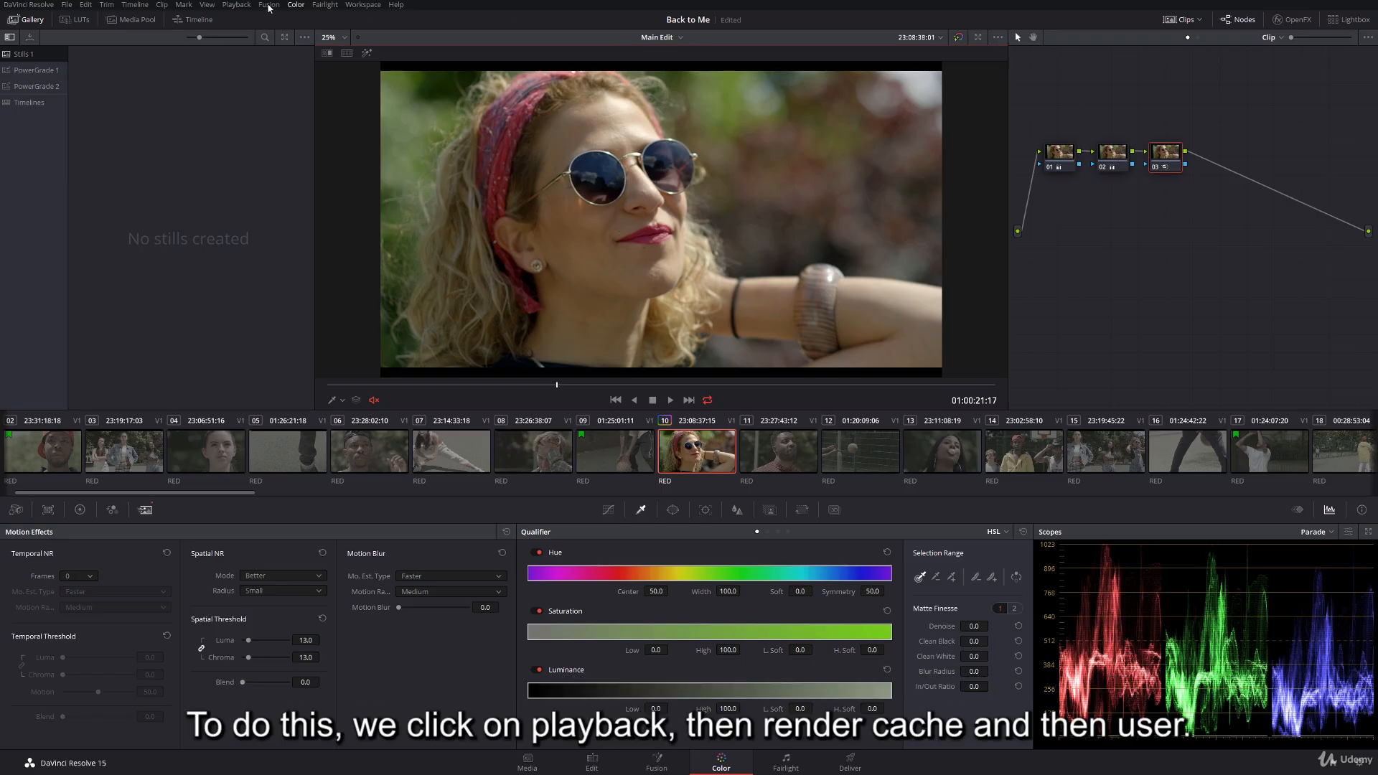
# - Set the Render Cache mode to User
pyautogui.click(236, 5)
pyautogui.moveTo(279, 57)
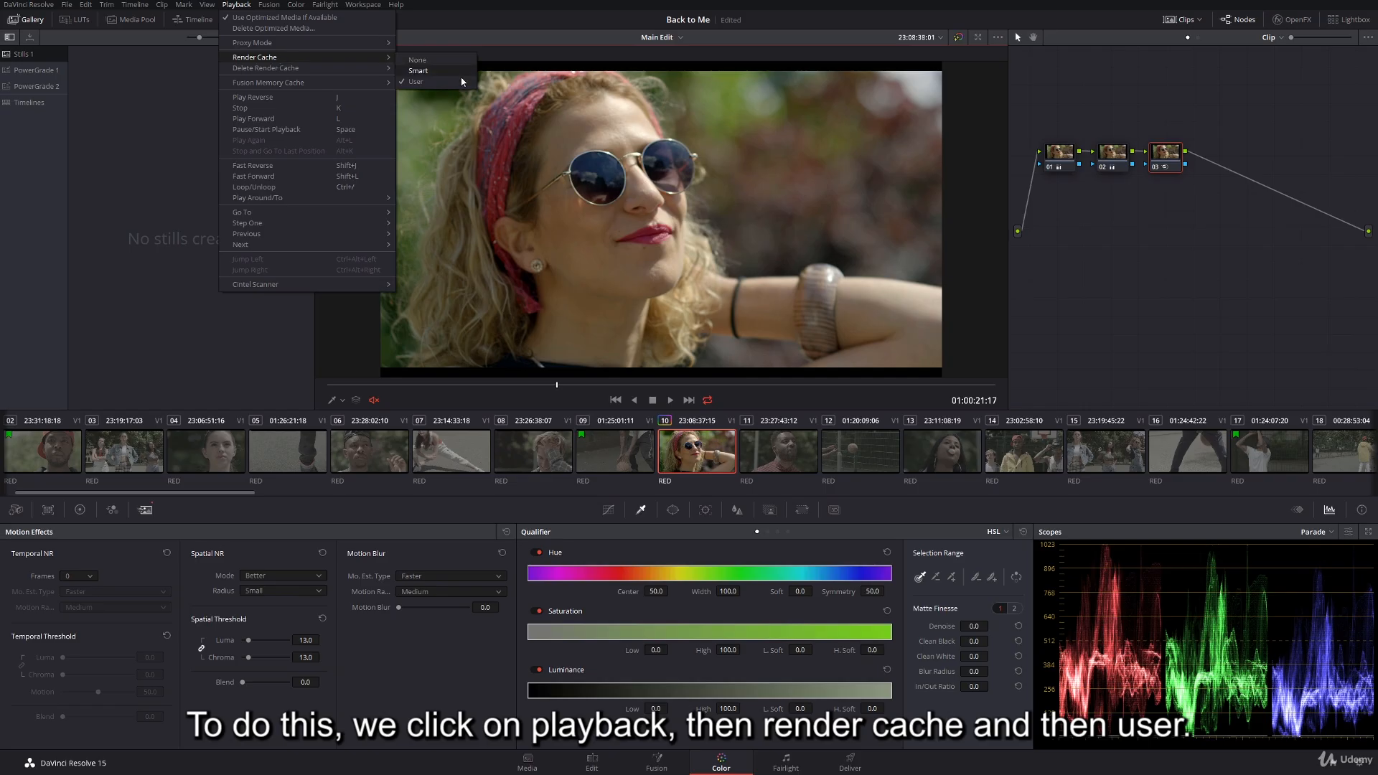
pyautogui.click(1177, 282)
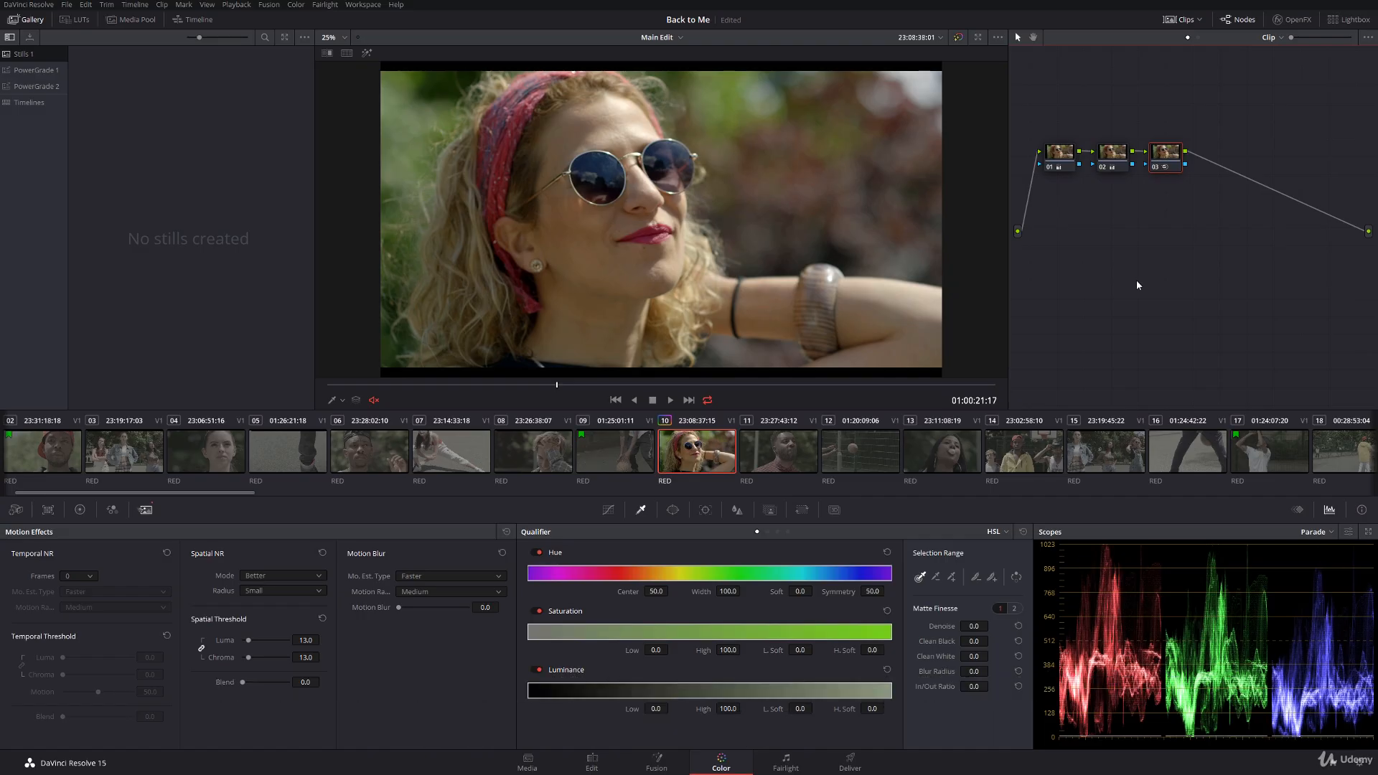
# - Cache node 03 and clip 10 by setting Node Cache to On and enabling Render Cache Color Output, and check the clip's playback
pyautogui.rightClick(1179, 151)
pyautogui.moveTo(1249, 255)
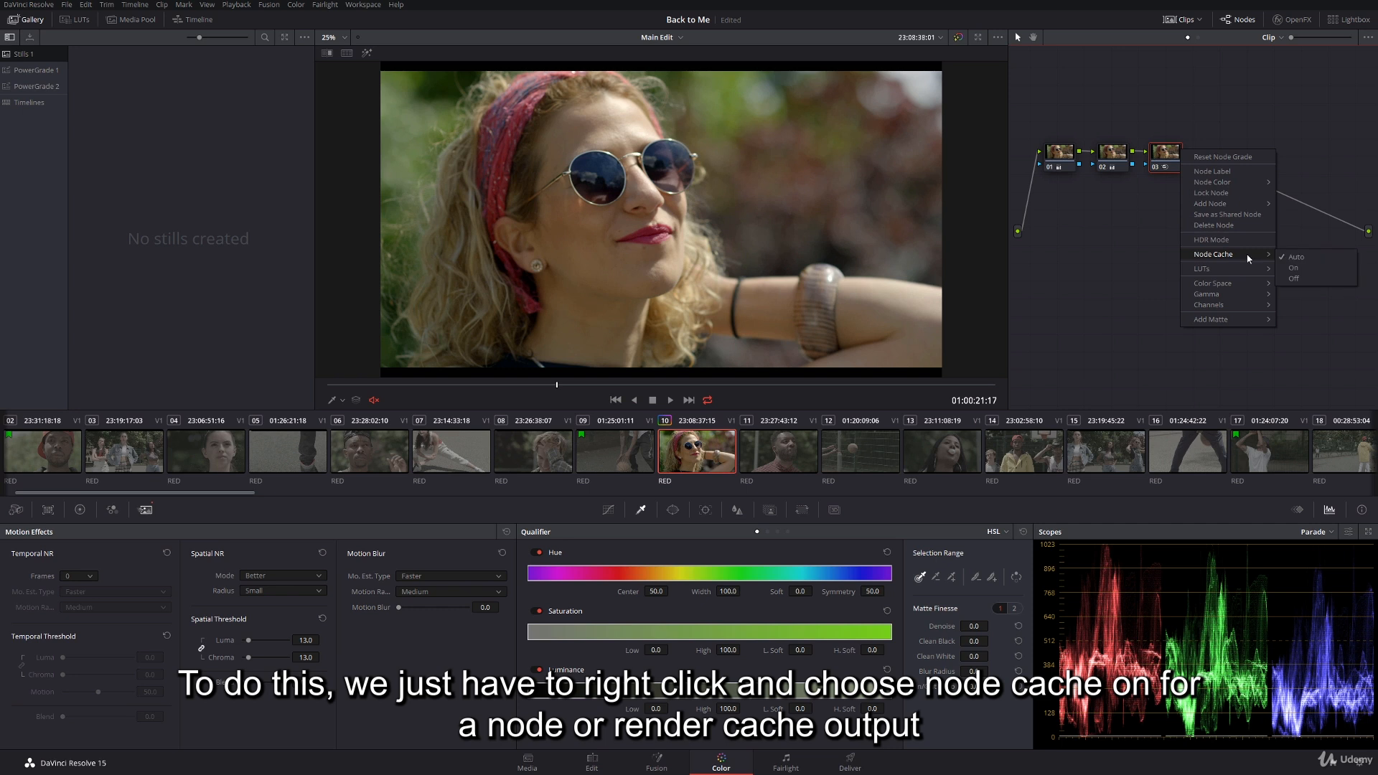
pyautogui.click(1309, 270)
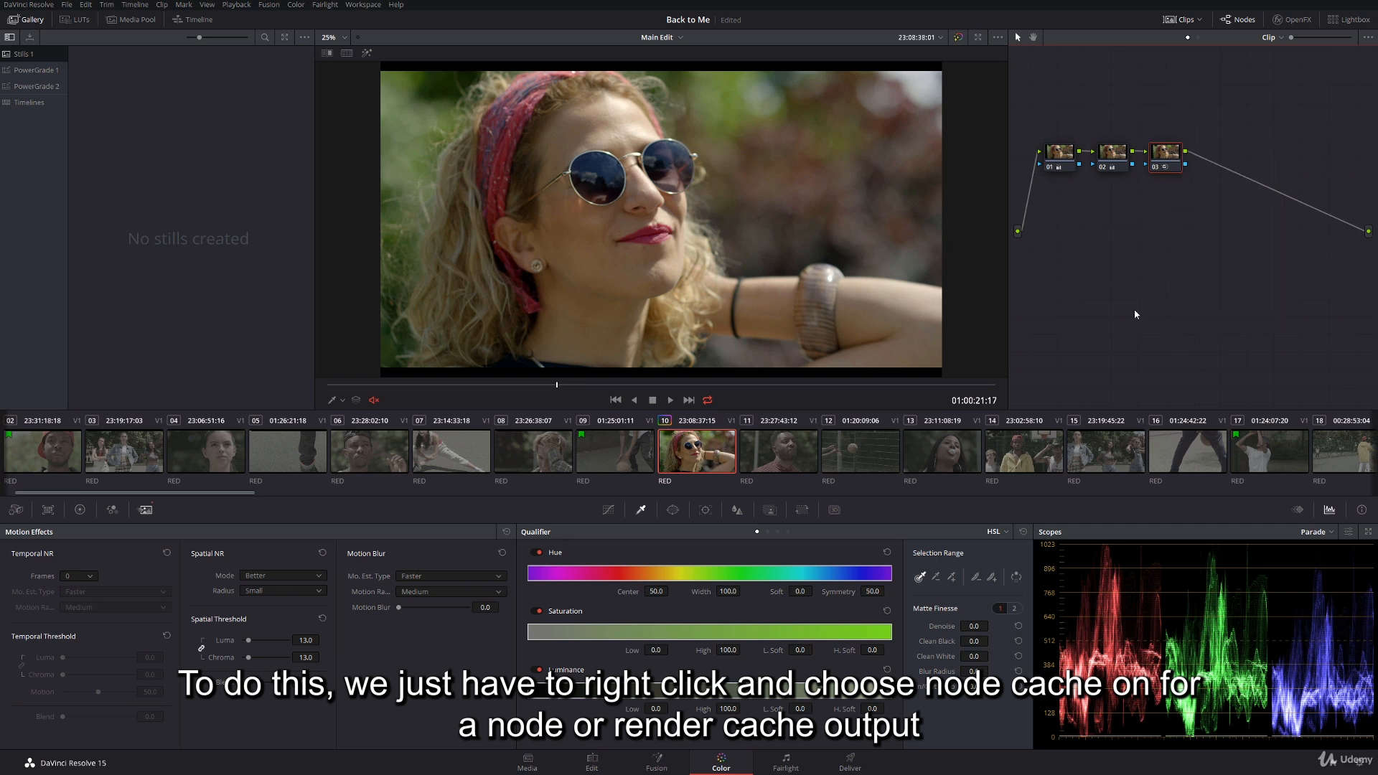
pyautogui.rightClick(690, 453)
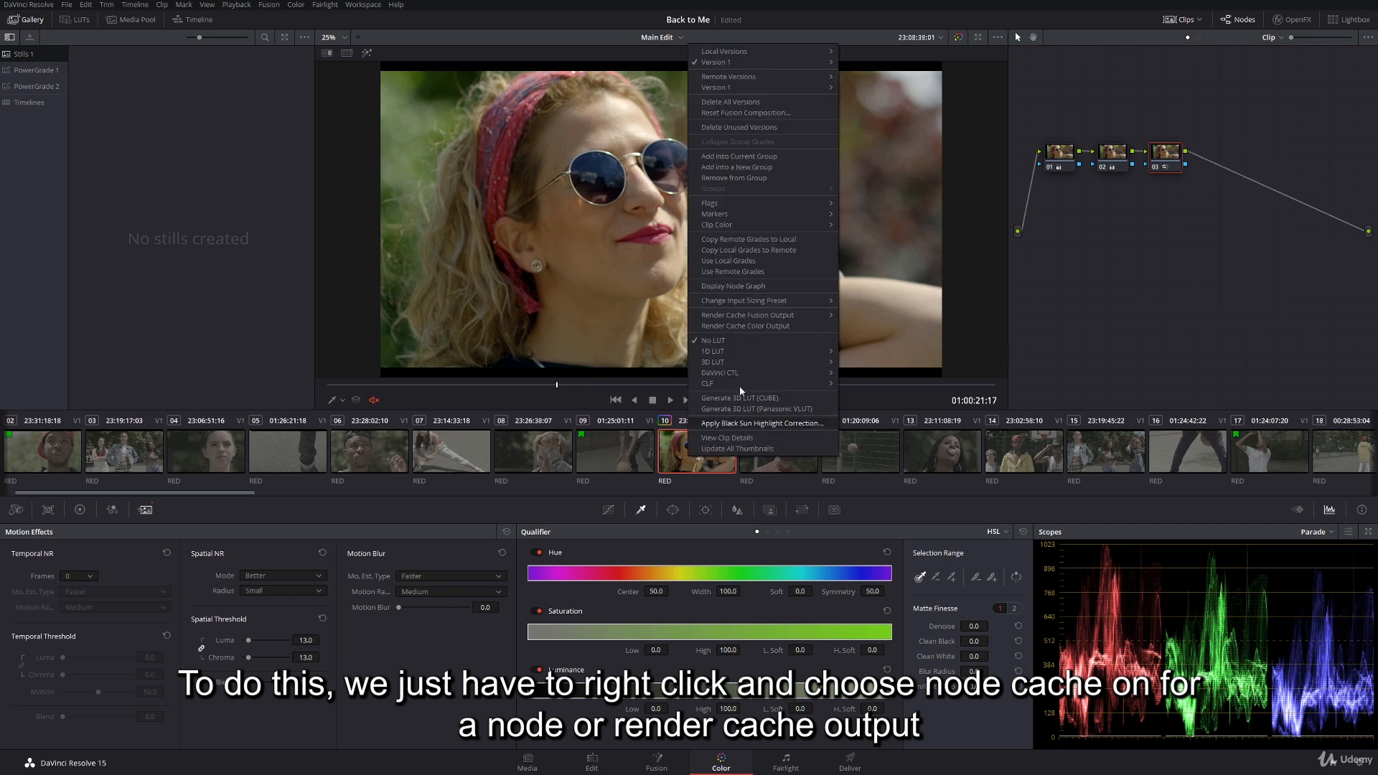
pyautogui.click(806, 327)
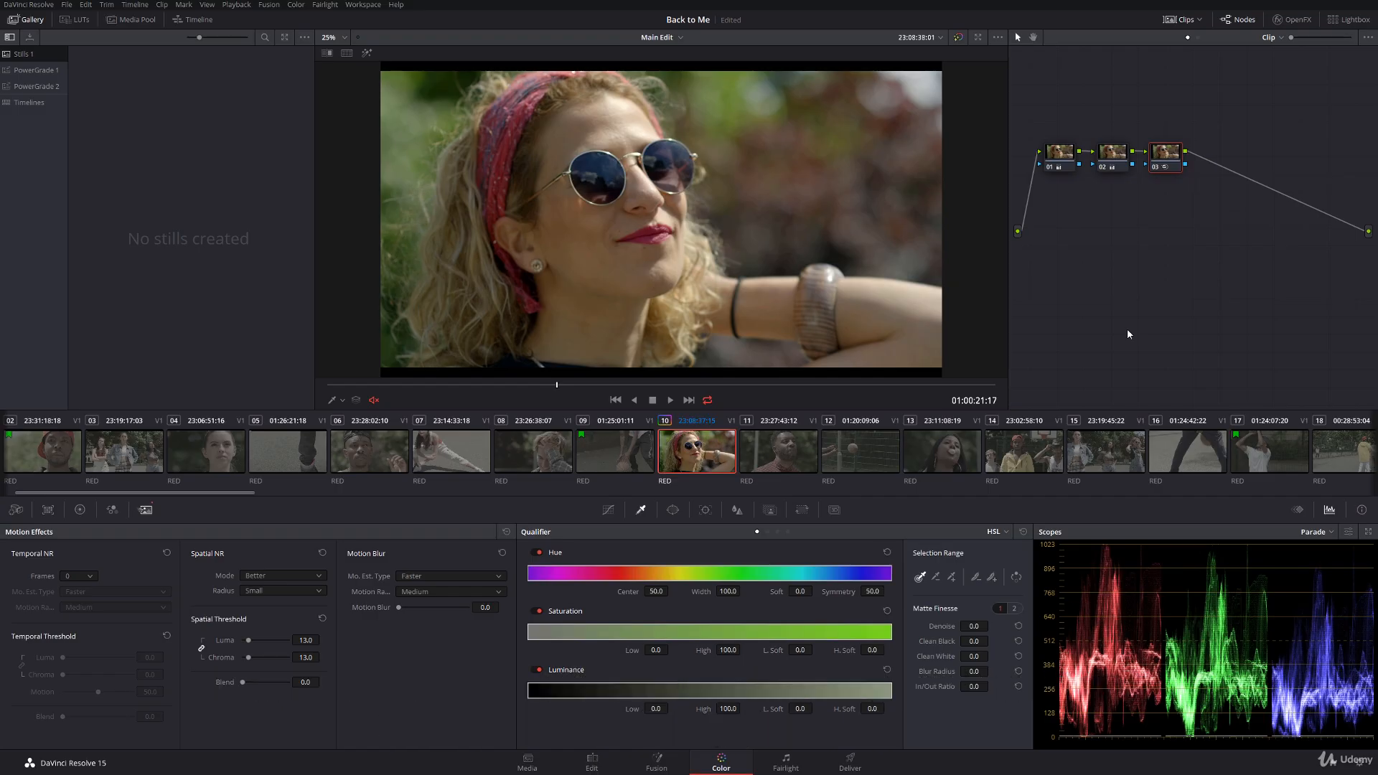
pyautogui.click(671, 400)
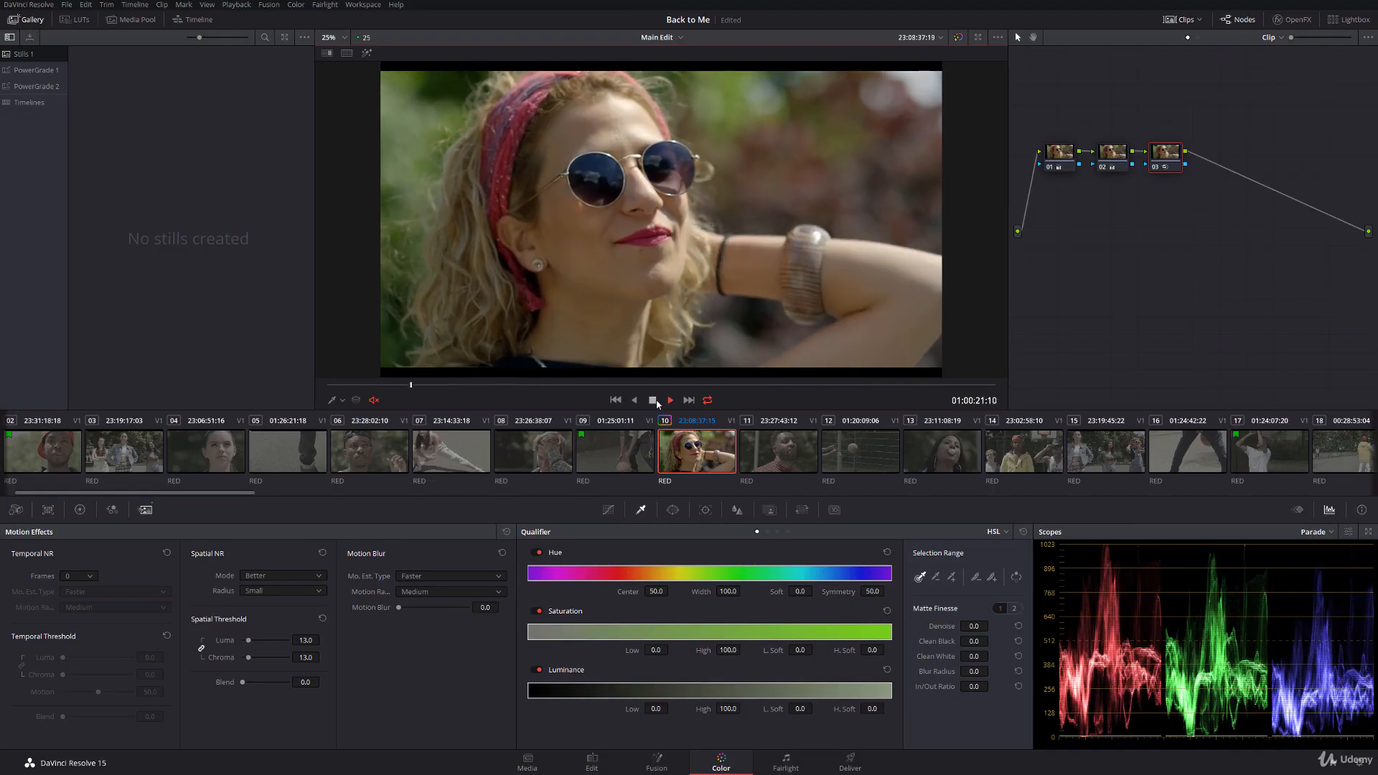
pyautogui.click(653, 400)
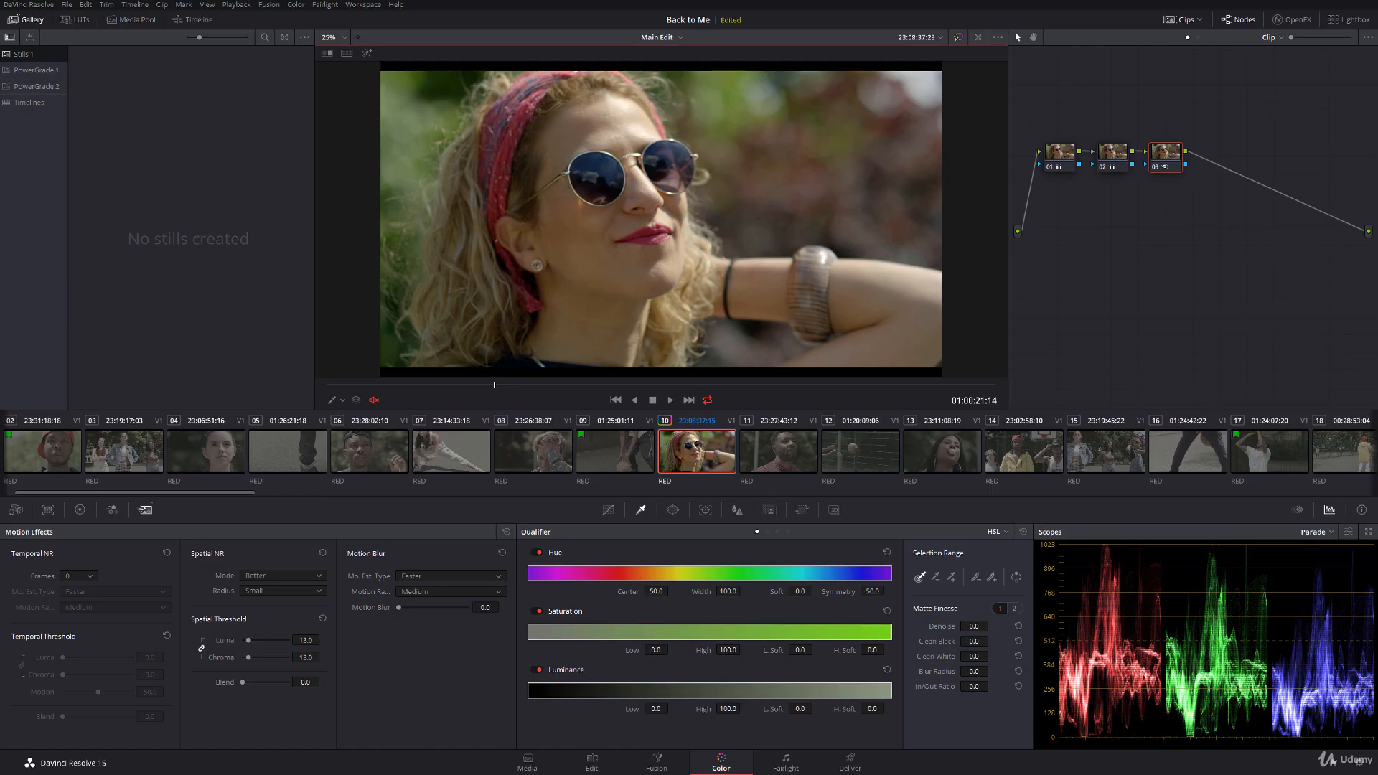
# - Select clips 07, 08, 09, 11, 12 and 13 and delete the render cache for the selected clips
pyautogui.click(237, 5)
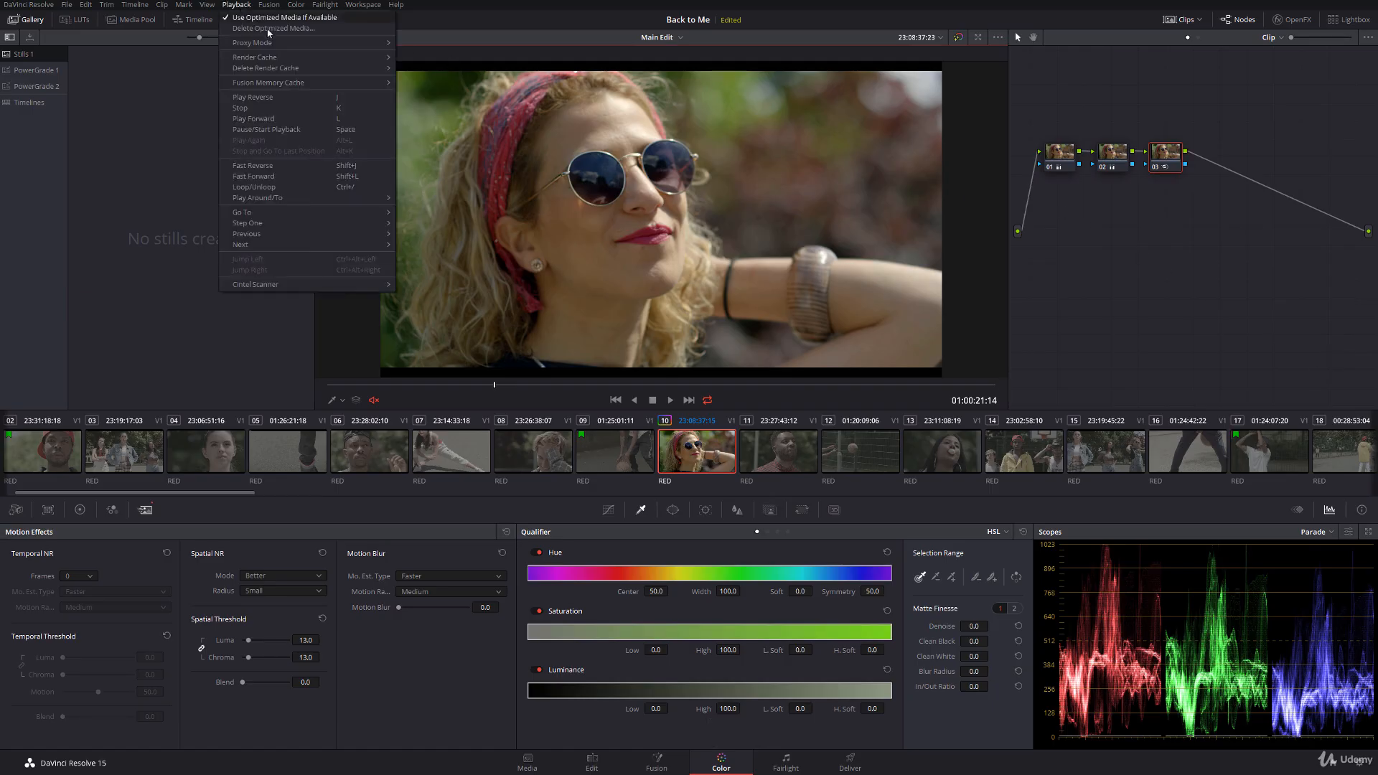
pyautogui.moveTo(312, 68)
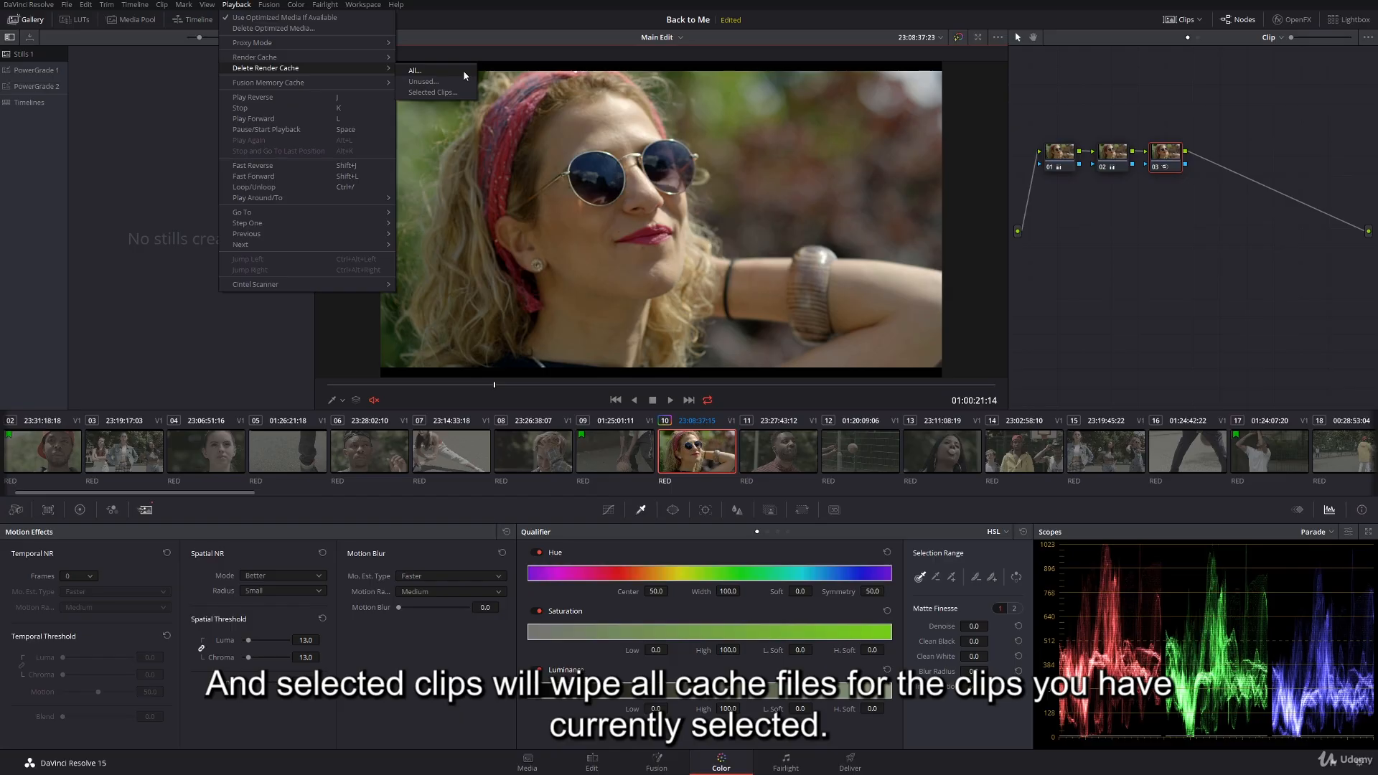
pyautogui.click(453, 461)
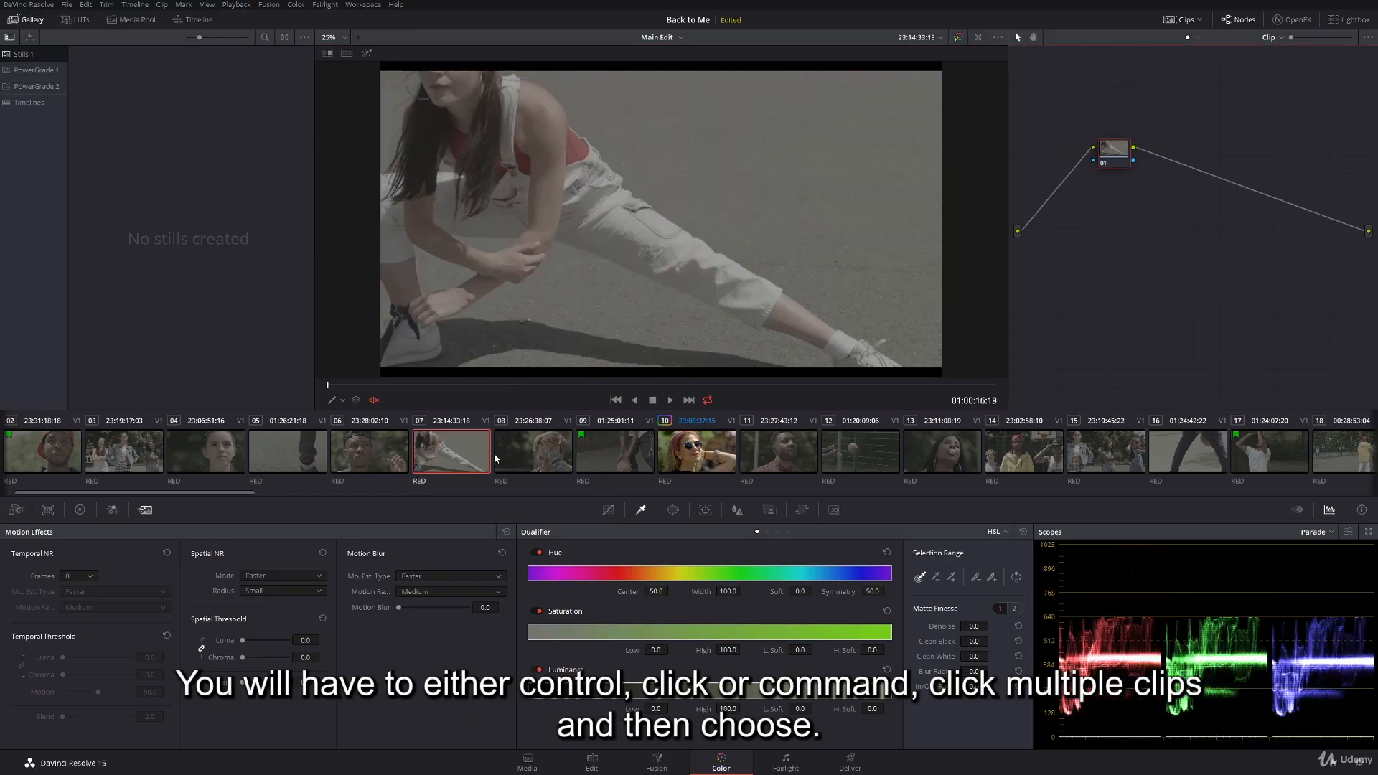
pyautogui.keyDown('ctrl'); pyautogui.click(536, 433); pyautogui.keyUp('ctrl')
pyautogui.keyDown('ctrl'); pyautogui.click(618, 449); pyautogui.keyUp('ctrl')
pyautogui.keyDown('ctrl'); pyautogui.click(750, 446); pyautogui.keyUp('ctrl')
pyautogui.keyDown('ctrl'); pyautogui.click(885, 447); pyautogui.keyUp('ctrl')
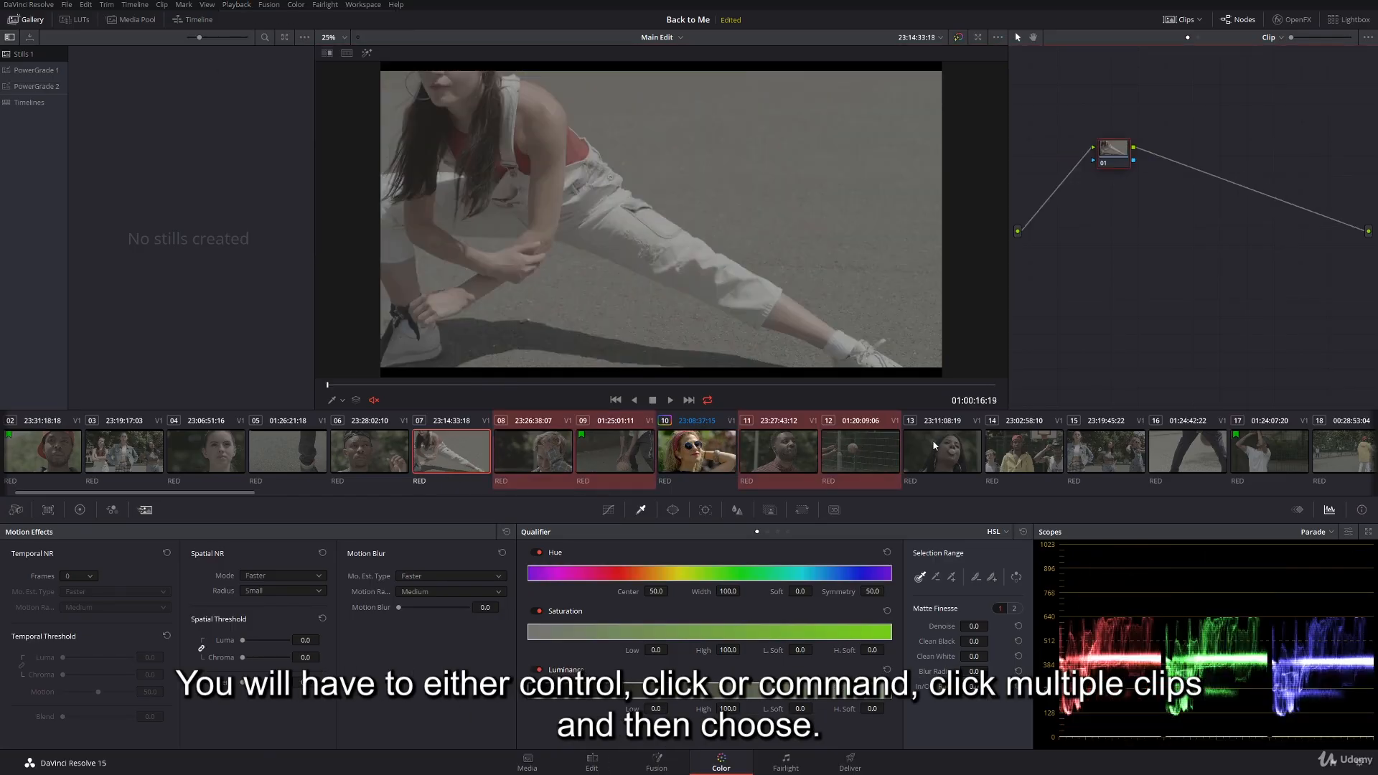
pyautogui.keyDown('ctrl'); pyautogui.click(935, 446); pyautogui.keyUp('ctrl')
pyautogui.click(236, 5)
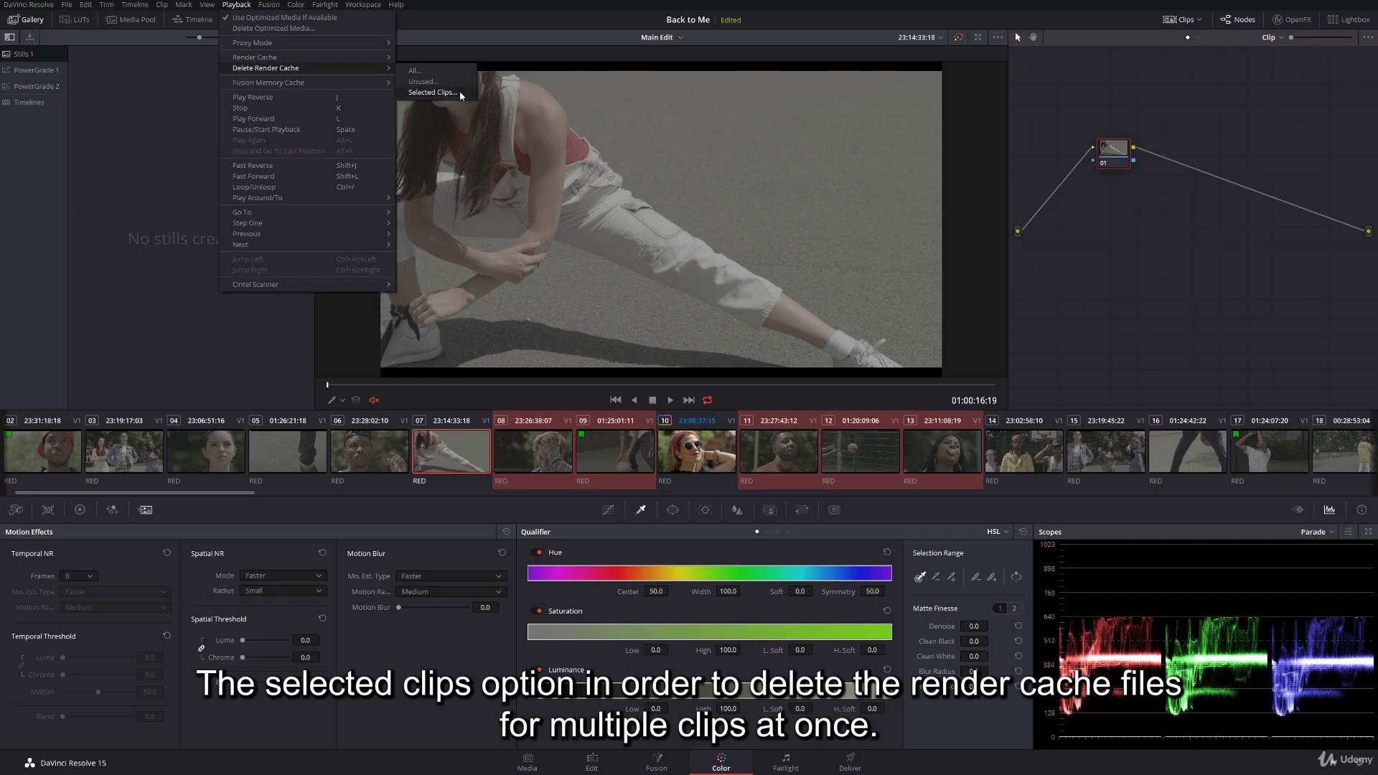
pyautogui.click(460, 91)
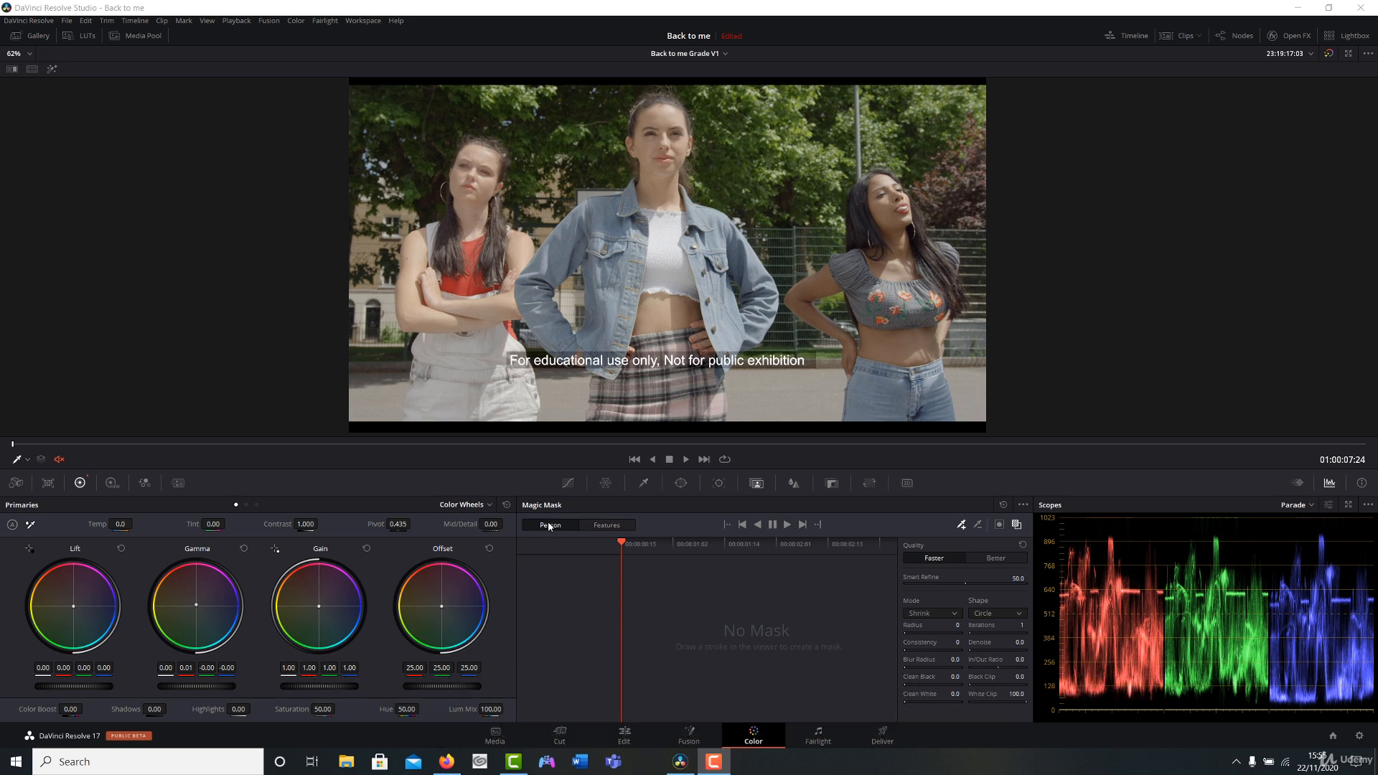
# - Switch the Magic Mask to Features and choose Face as the feature to mask
pyautogui.click(607, 525)
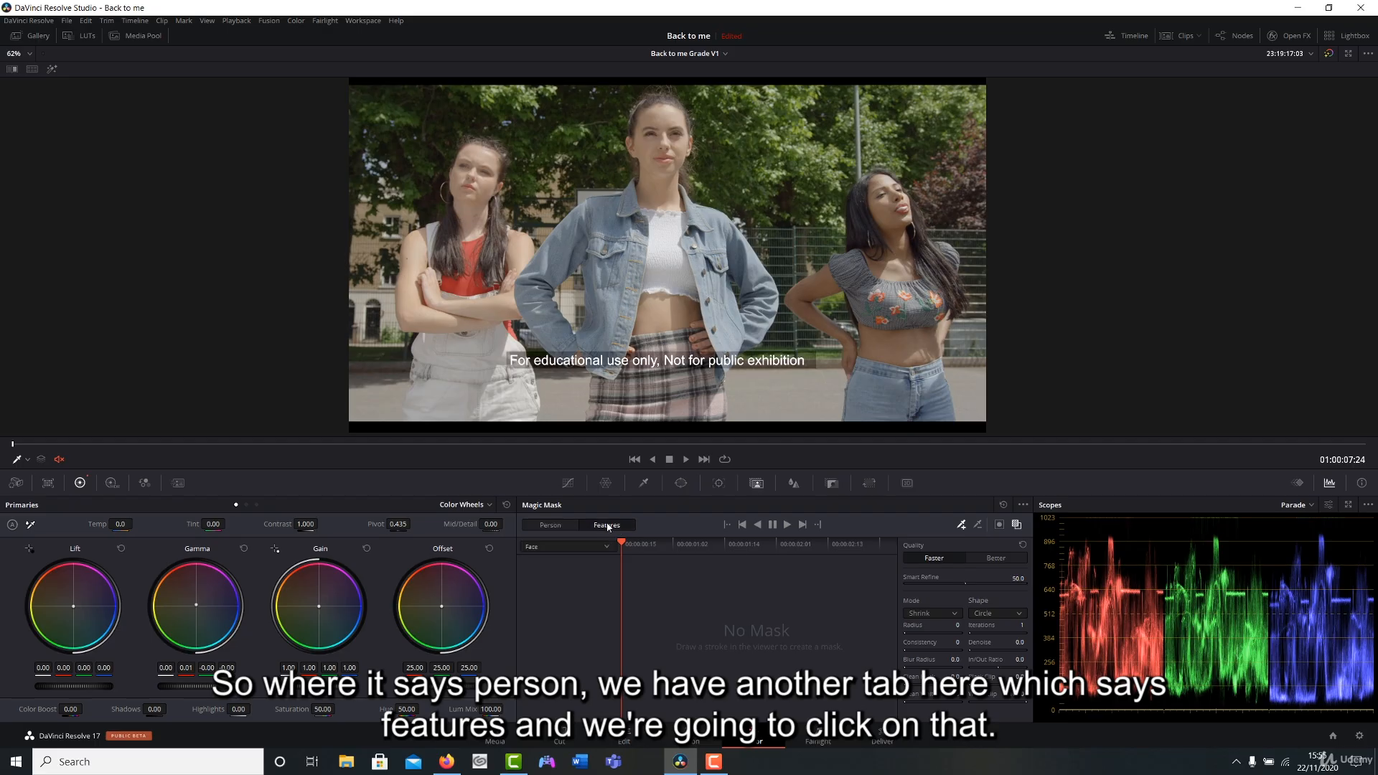
pyautogui.click(563, 546)
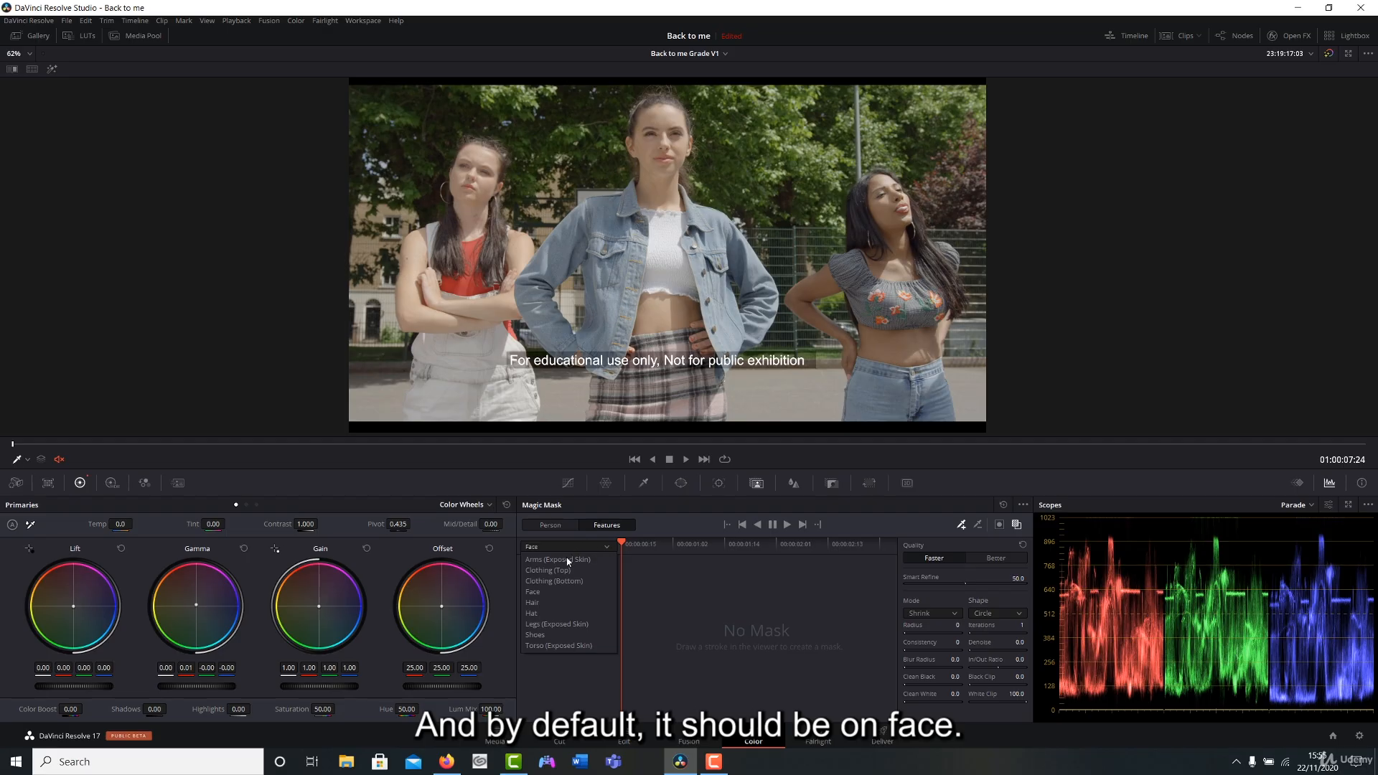
pyautogui.click(561, 591)
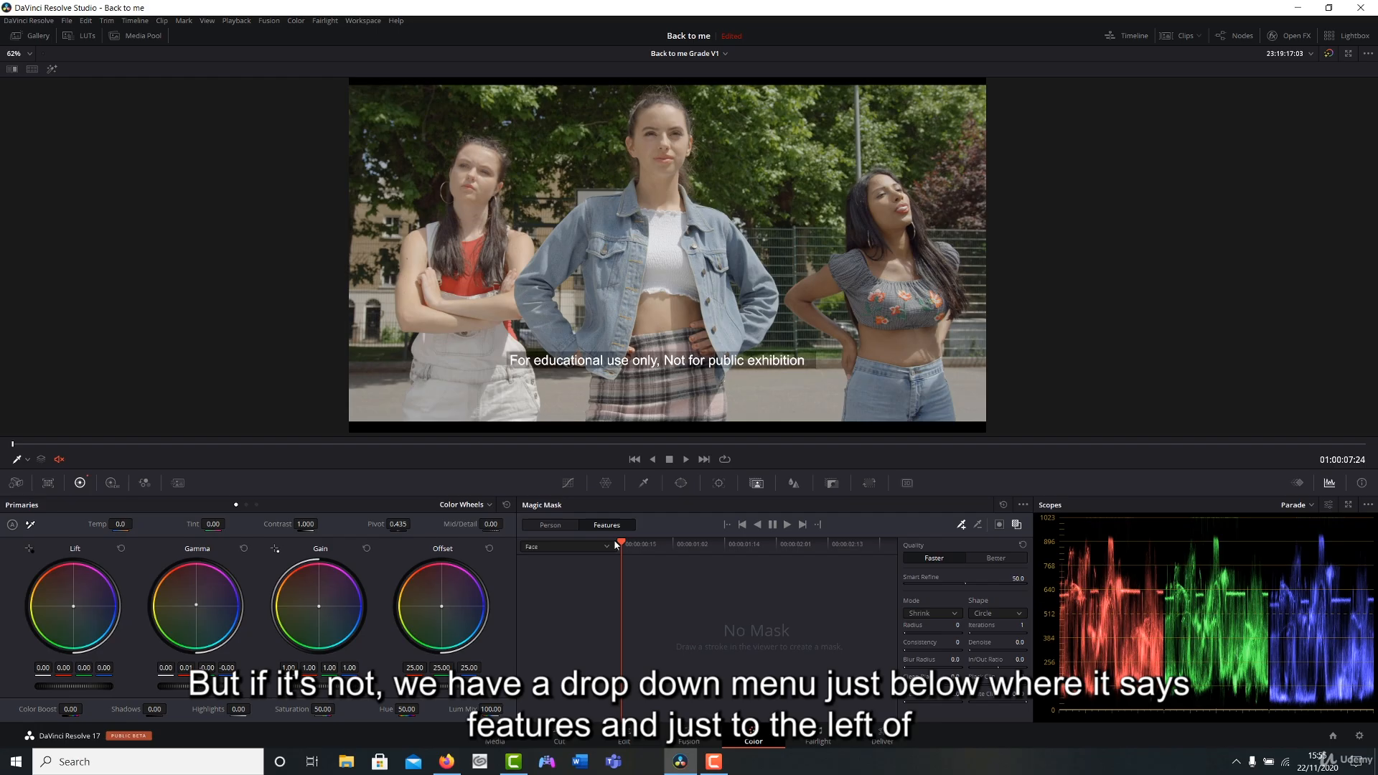
pyautogui.click(596, 545)
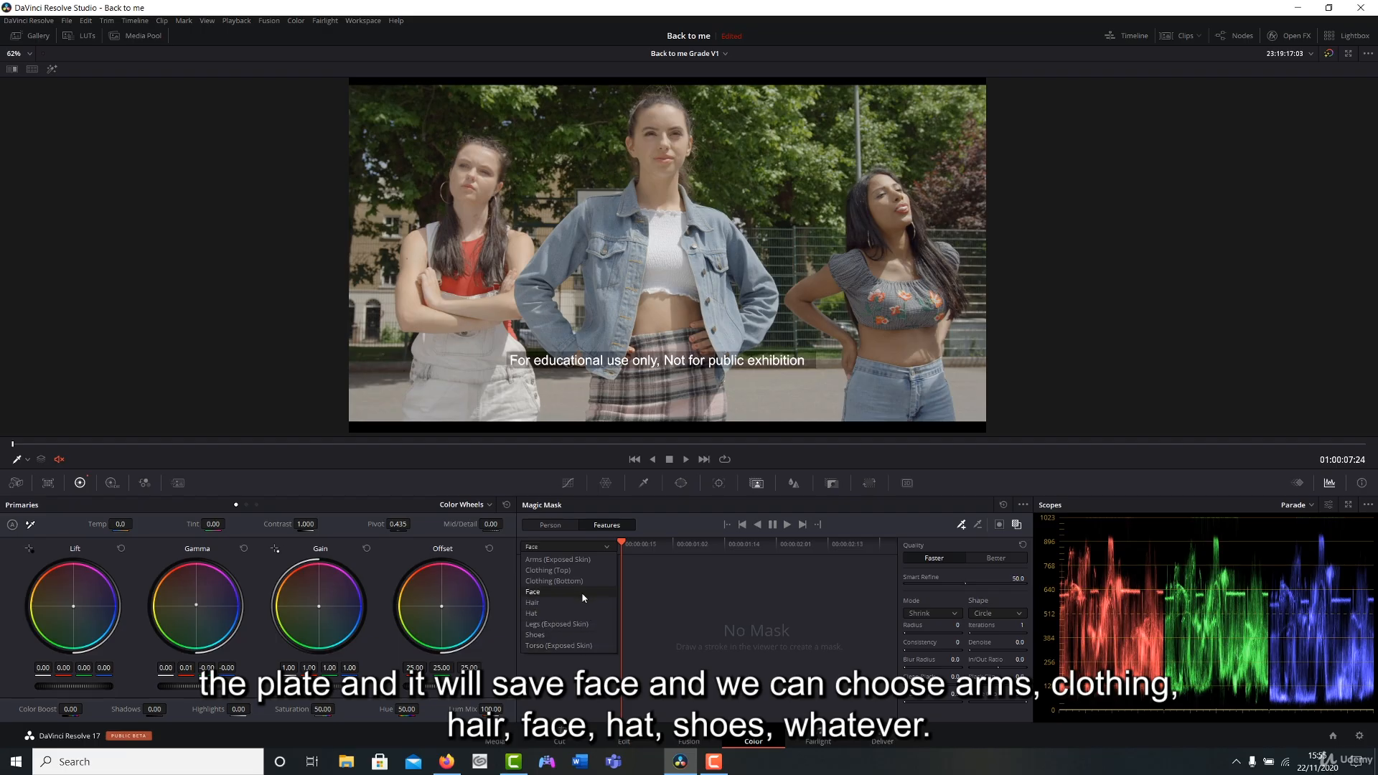
pyautogui.click(546, 592)
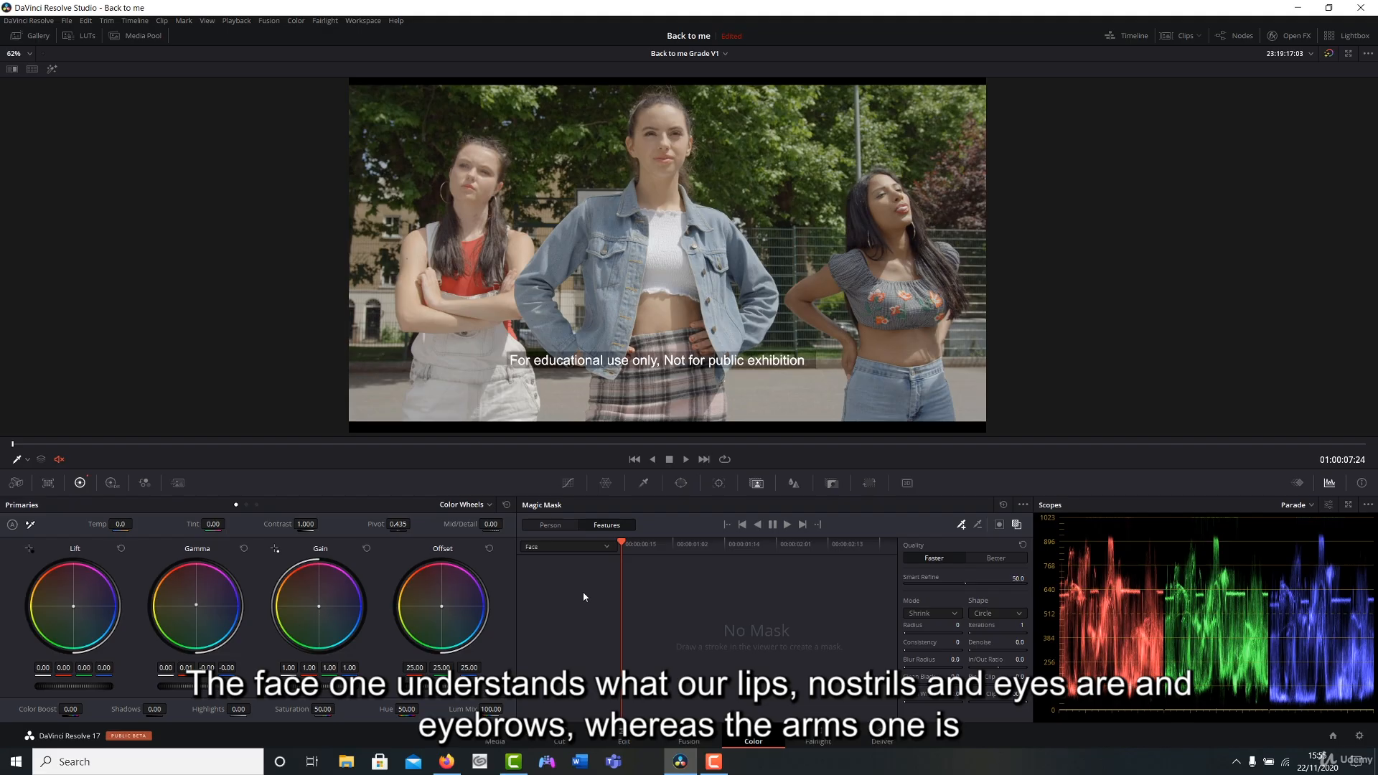
pyautogui.click(568, 548)
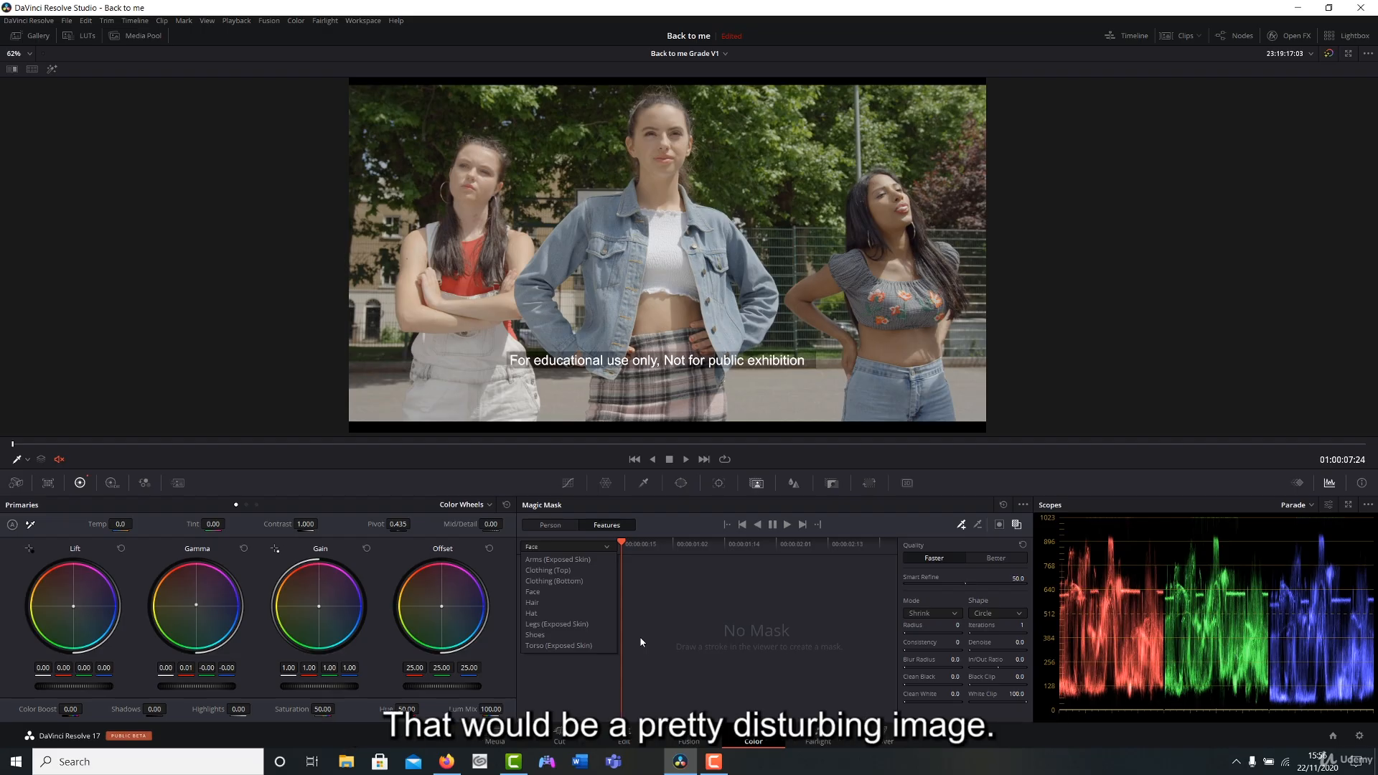
pyautogui.click(537, 595)
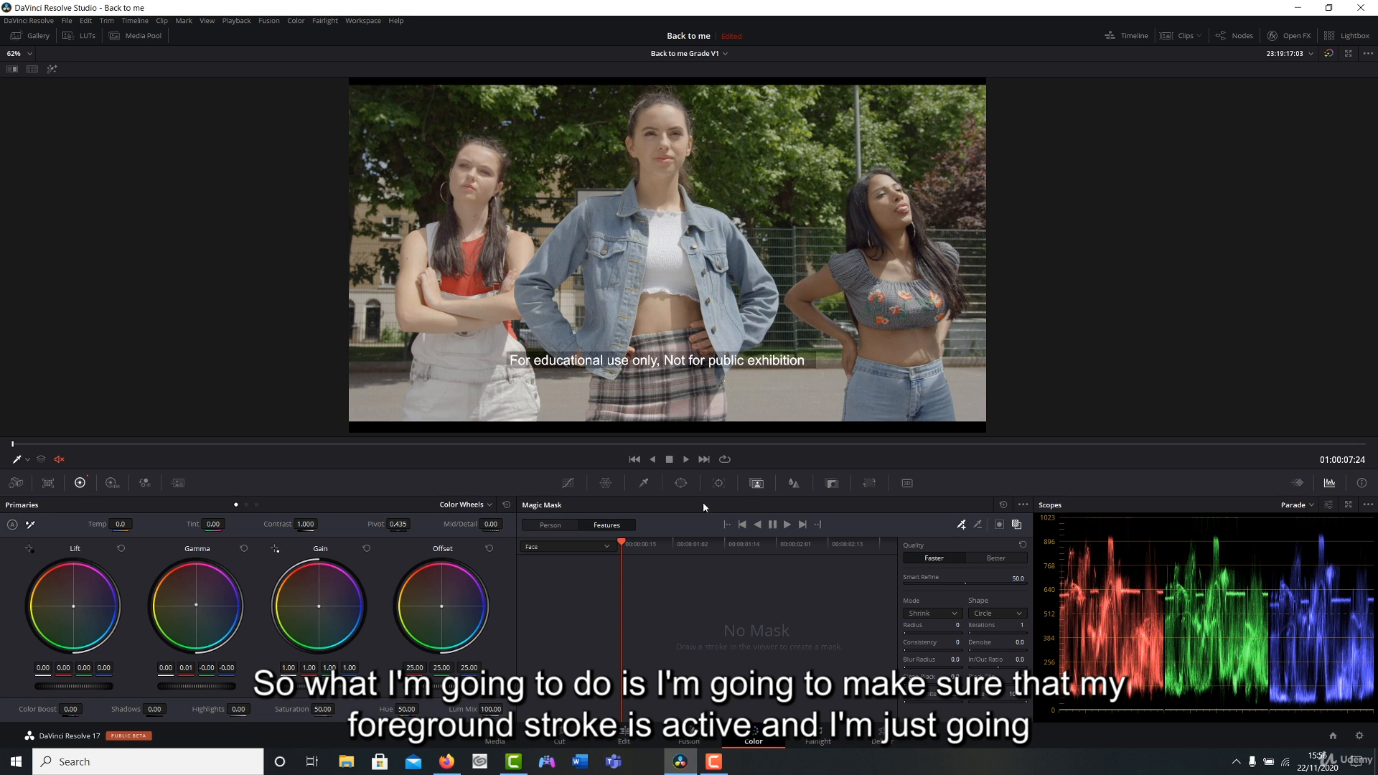
# - Draw a vertical foreground stroke down the middle woman's face to create the face mask
pyautogui.moveTo(661, 113); pyautogui.dragTo(664, 171)
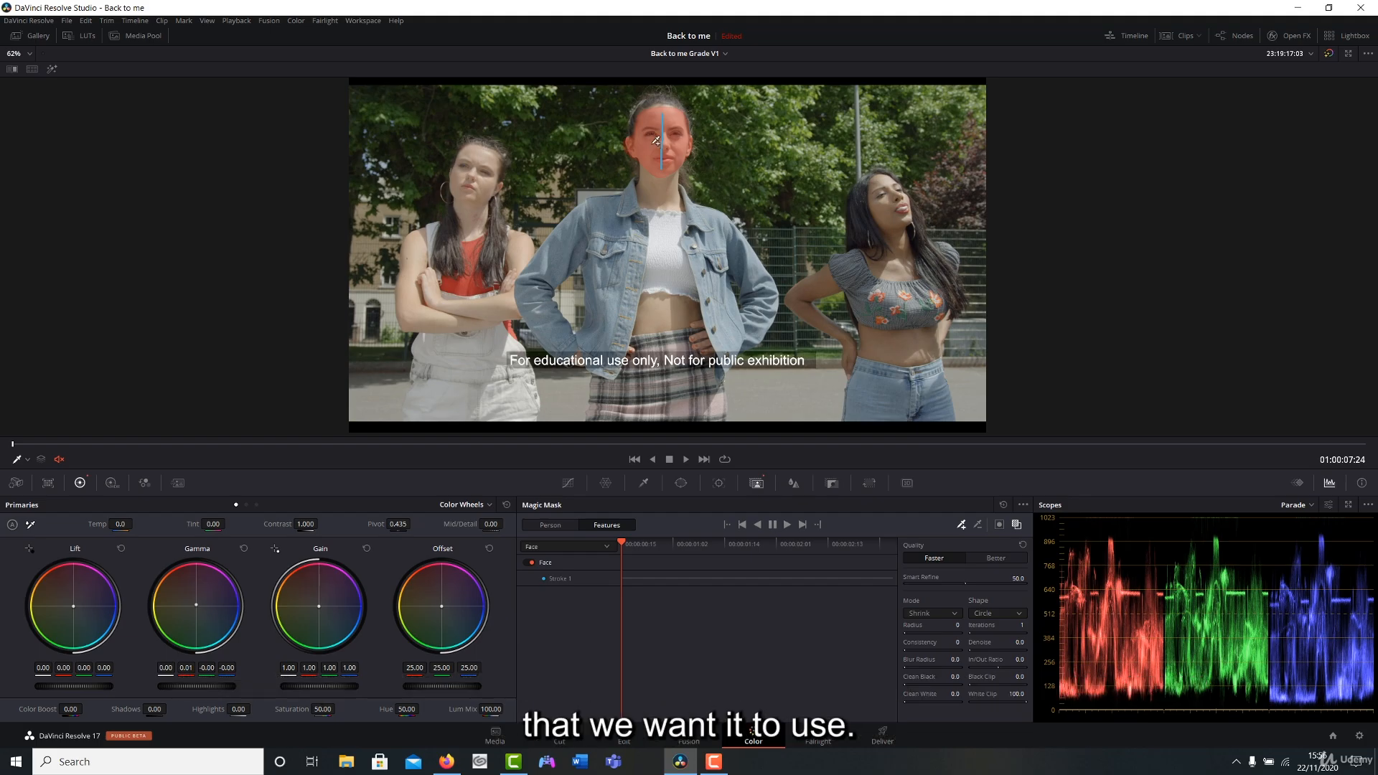
pyautogui.scroll(3, 656, 133)
pyautogui.scroll(5, 651, 209)
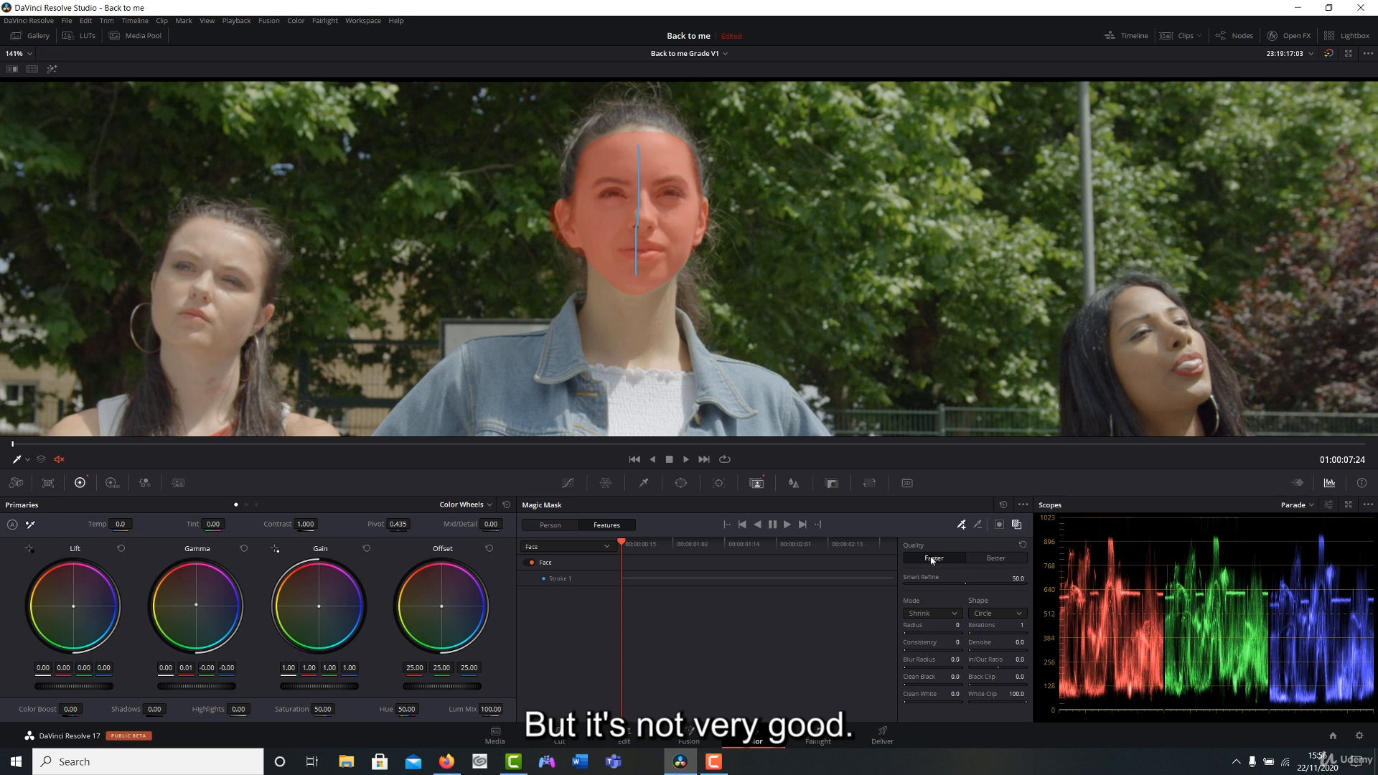
# - Set the Magic Mask quality to Better and track the face mask forward through the clip
pyautogui.click(986, 559)
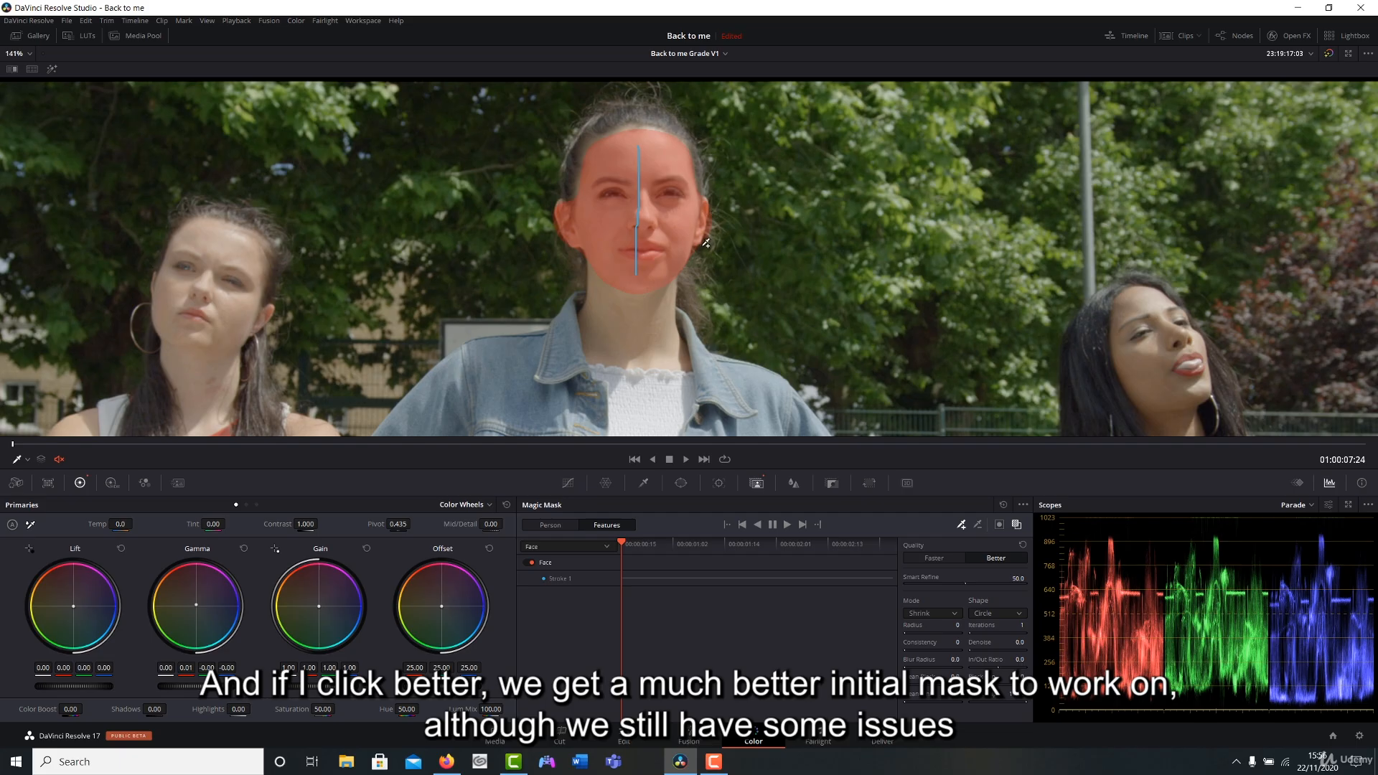
pyautogui.click(788, 526)
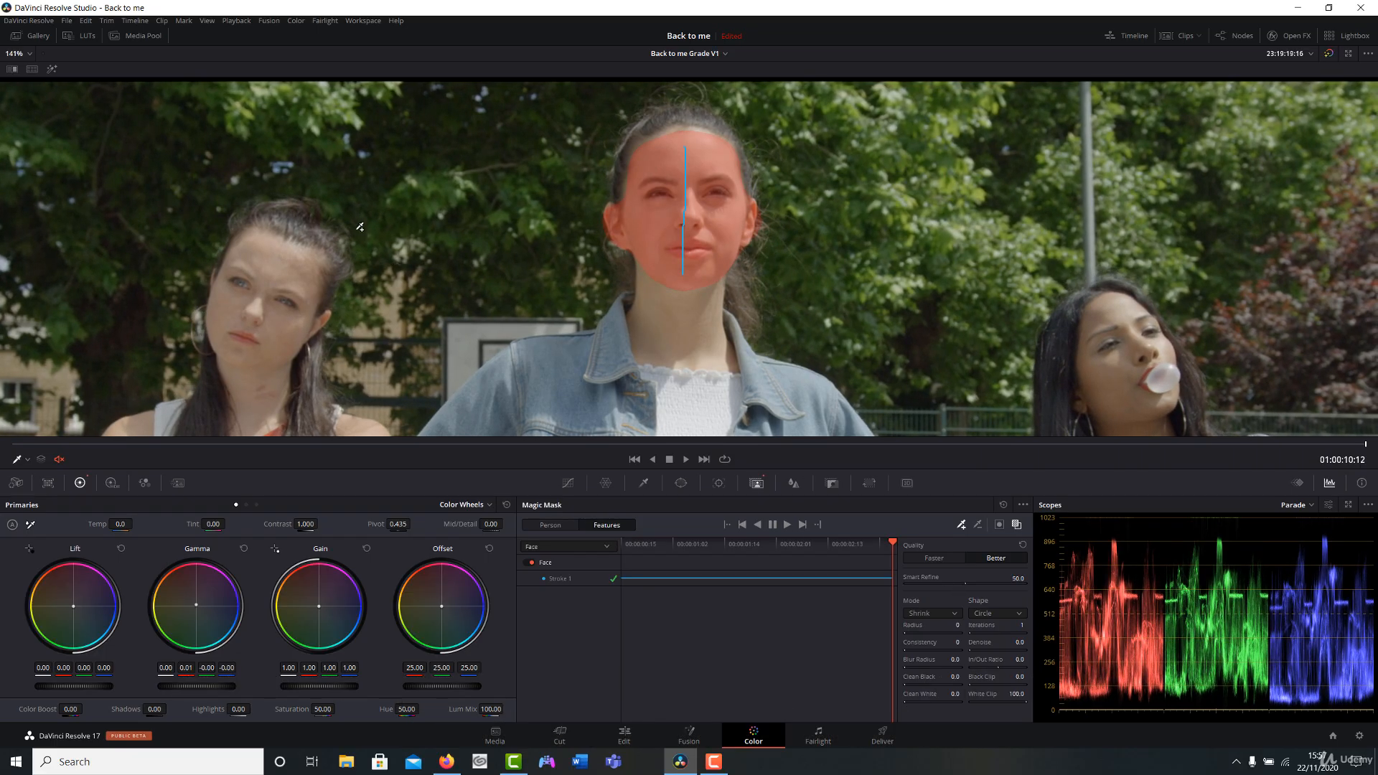
# - Refine the face mask with a Denoise of 19.4 and an In/Out Ratio of -10.8, working at frame 01:00:08:08
pyautogui.moveTo(1018, 642); pyautogui.dragTo(1029, 642)
pyautogui.moveTo(880, 545); pyautogui.dragTo(658, 550)
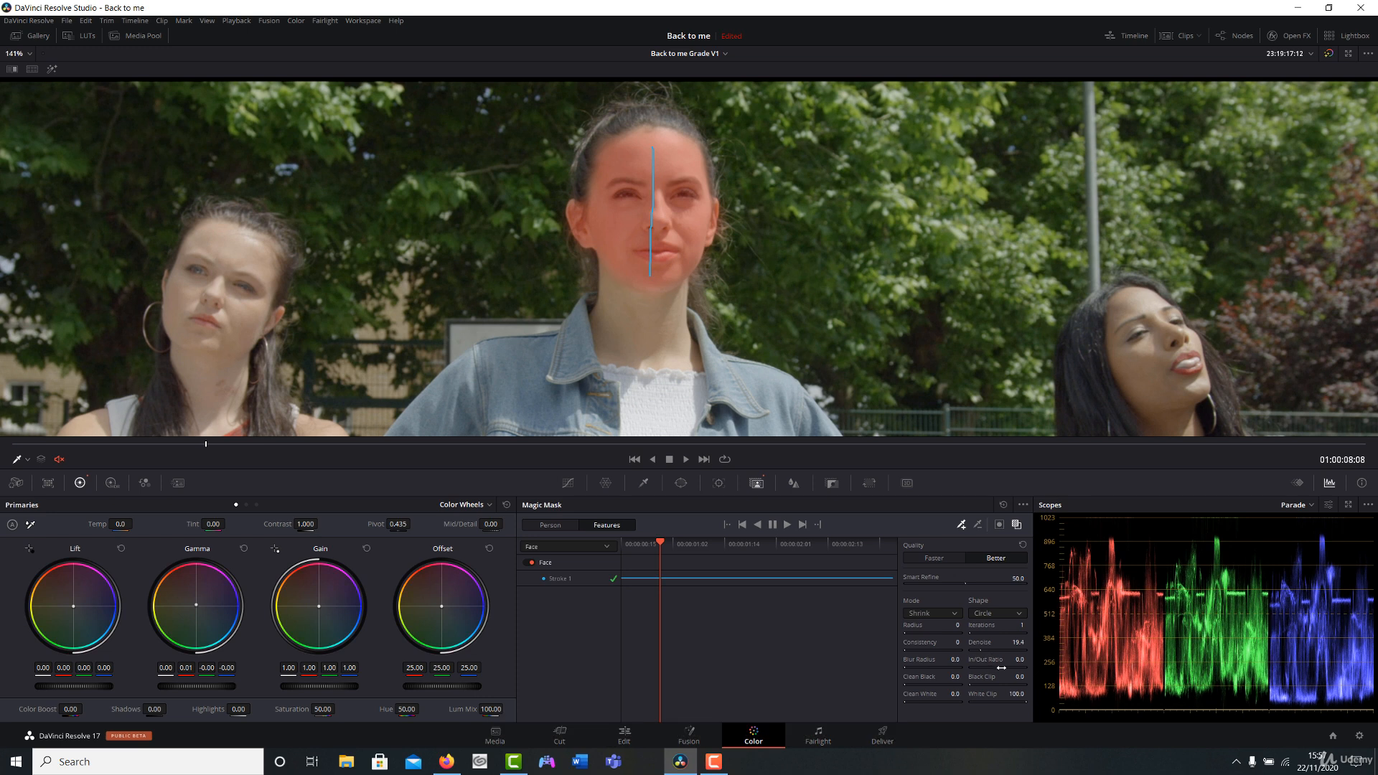
pyautogui.moveTo(998, 666); pyautogui.dragTo(993, 666)
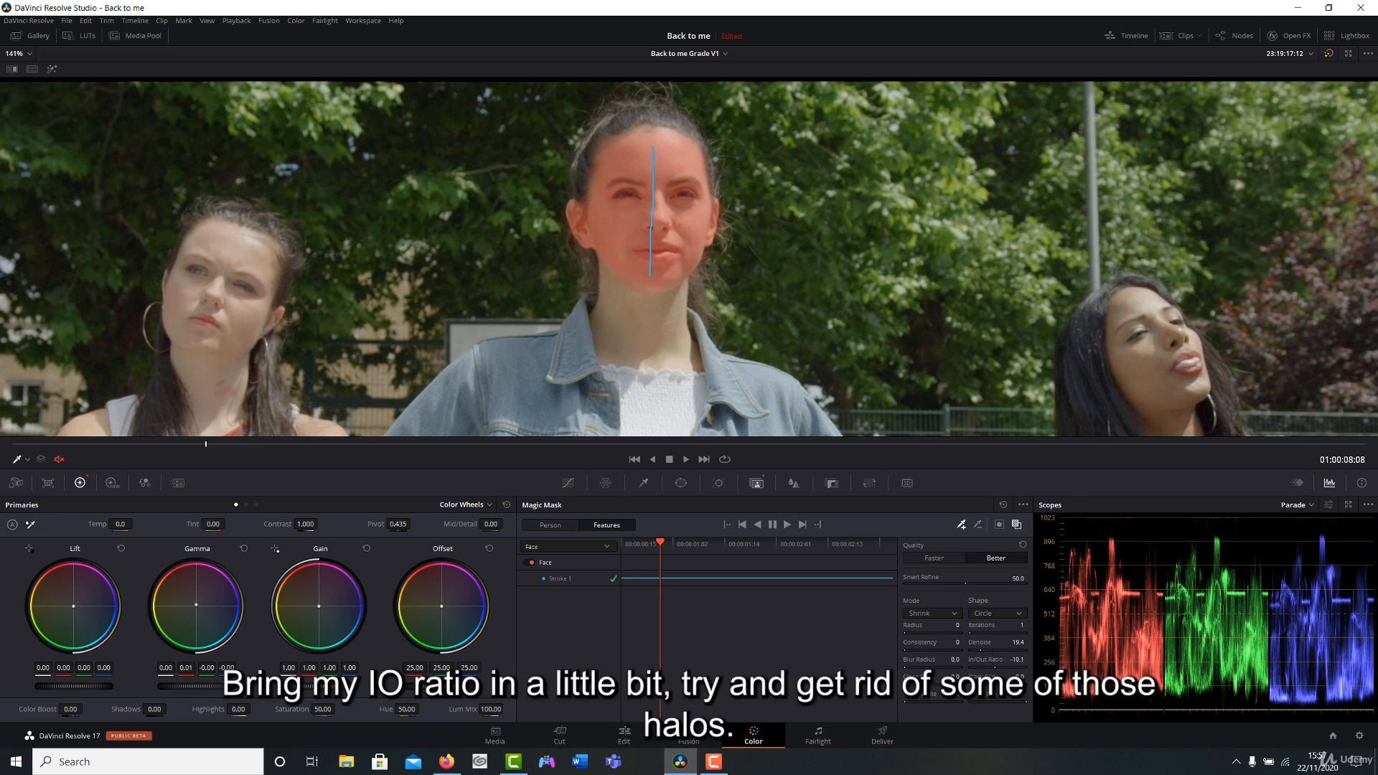
pyautogui.moveTo(995, 666); pyautogui.dragTo(994, 666)
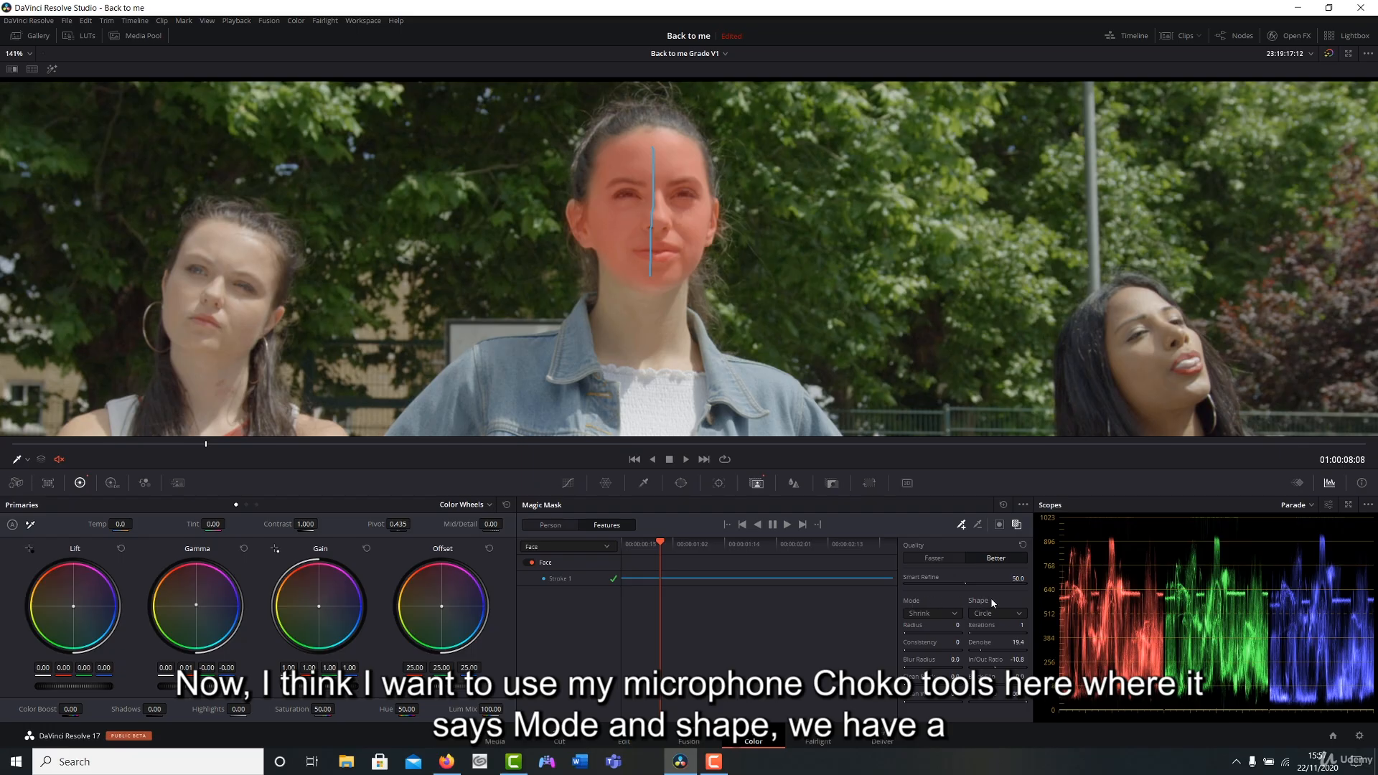
# - Review the mask's Mode options Shrink, Grow, Opening and Closing, and choose Shrink
pyautogui.click(939, 613)
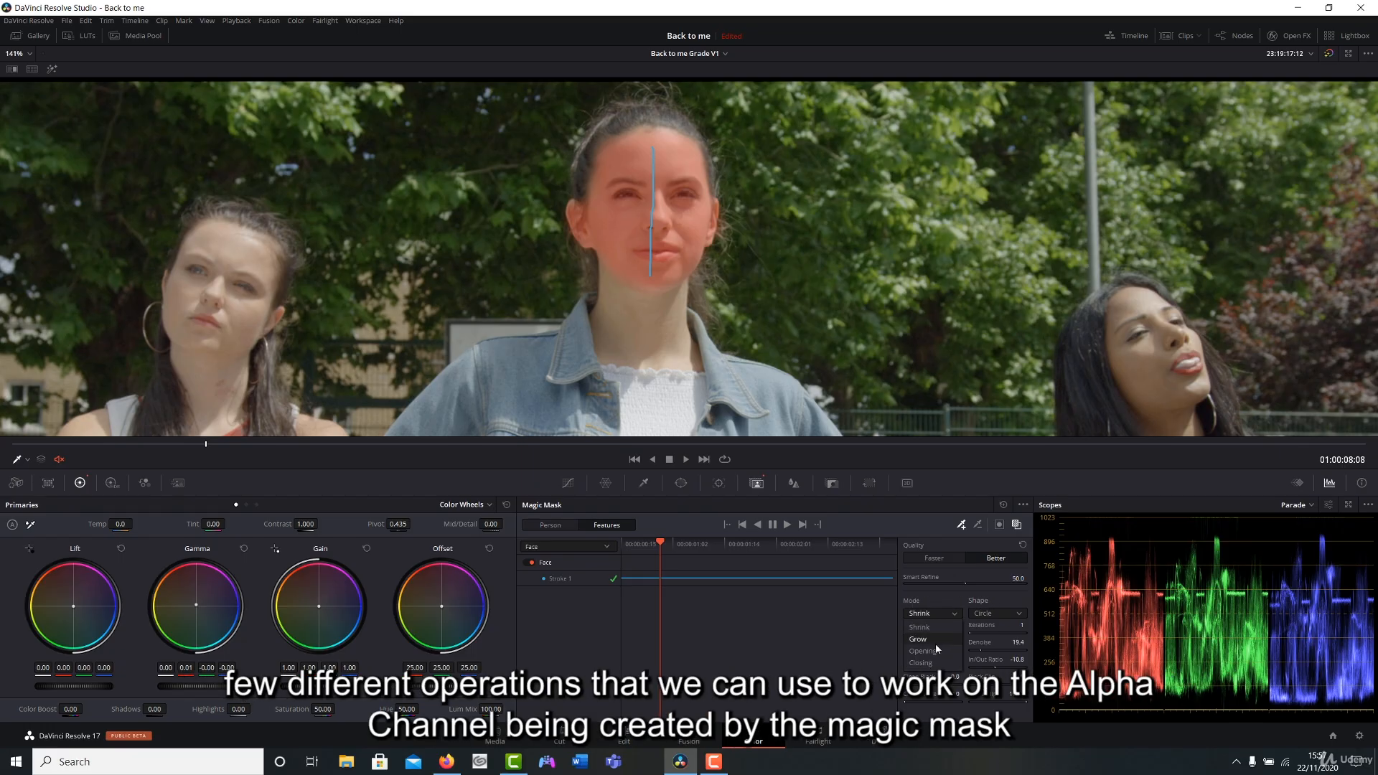
pyautogui.click(924, 610)
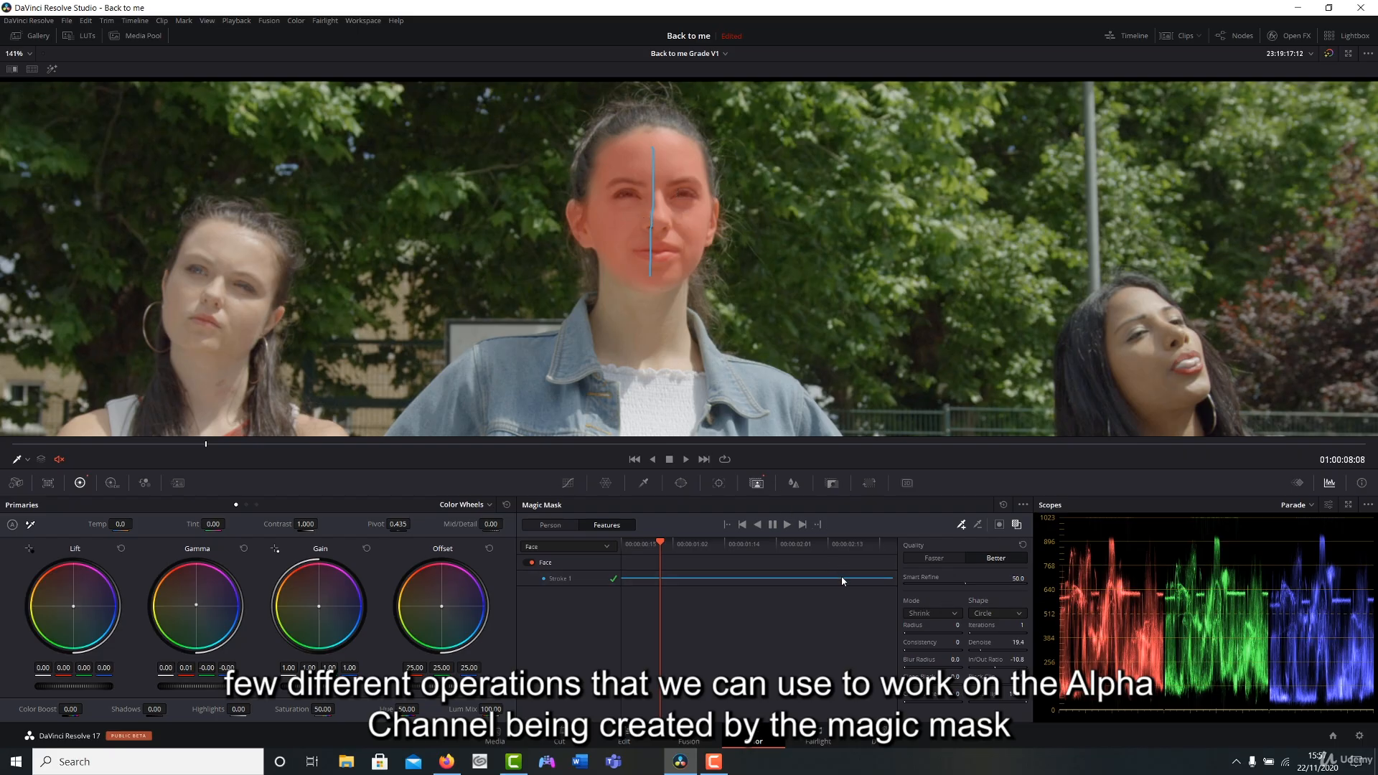
pyautogui.click(921, 613)
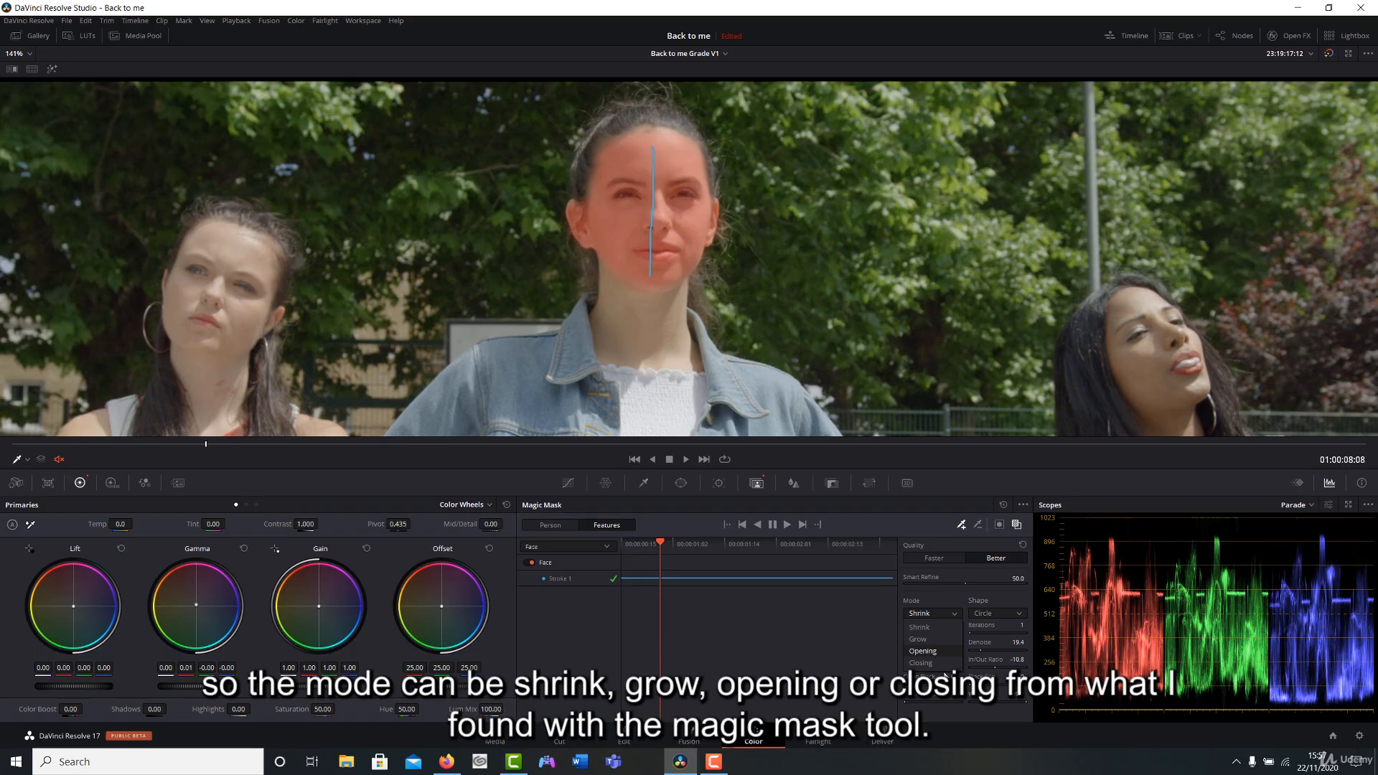
pyautogui.click(931, 629)
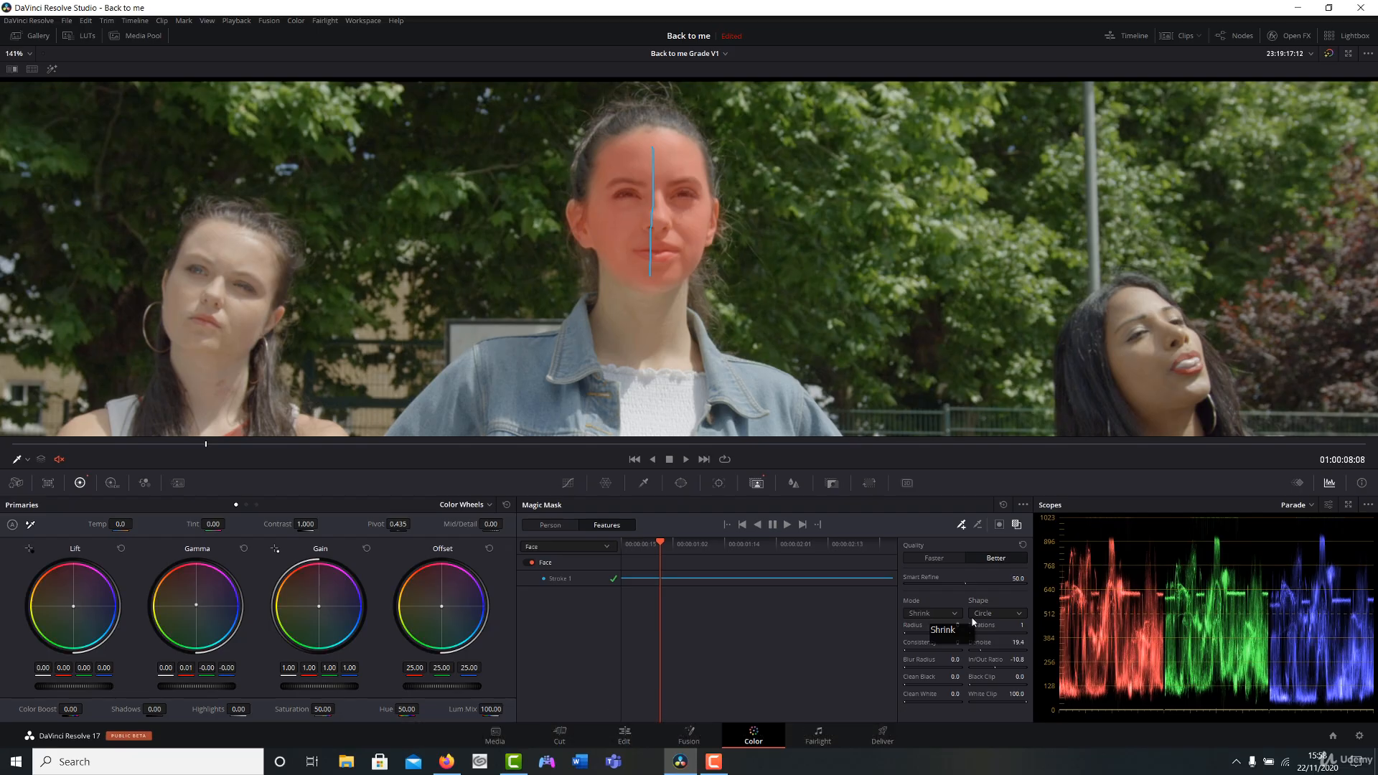
# - Keep the Circle shape, highlight the isolated face, and refine its mask with Iterations 6, Blur Radius 58.9, Clean Black 21.9 and Clean White 27.3
pyautogui.click(990, 614)
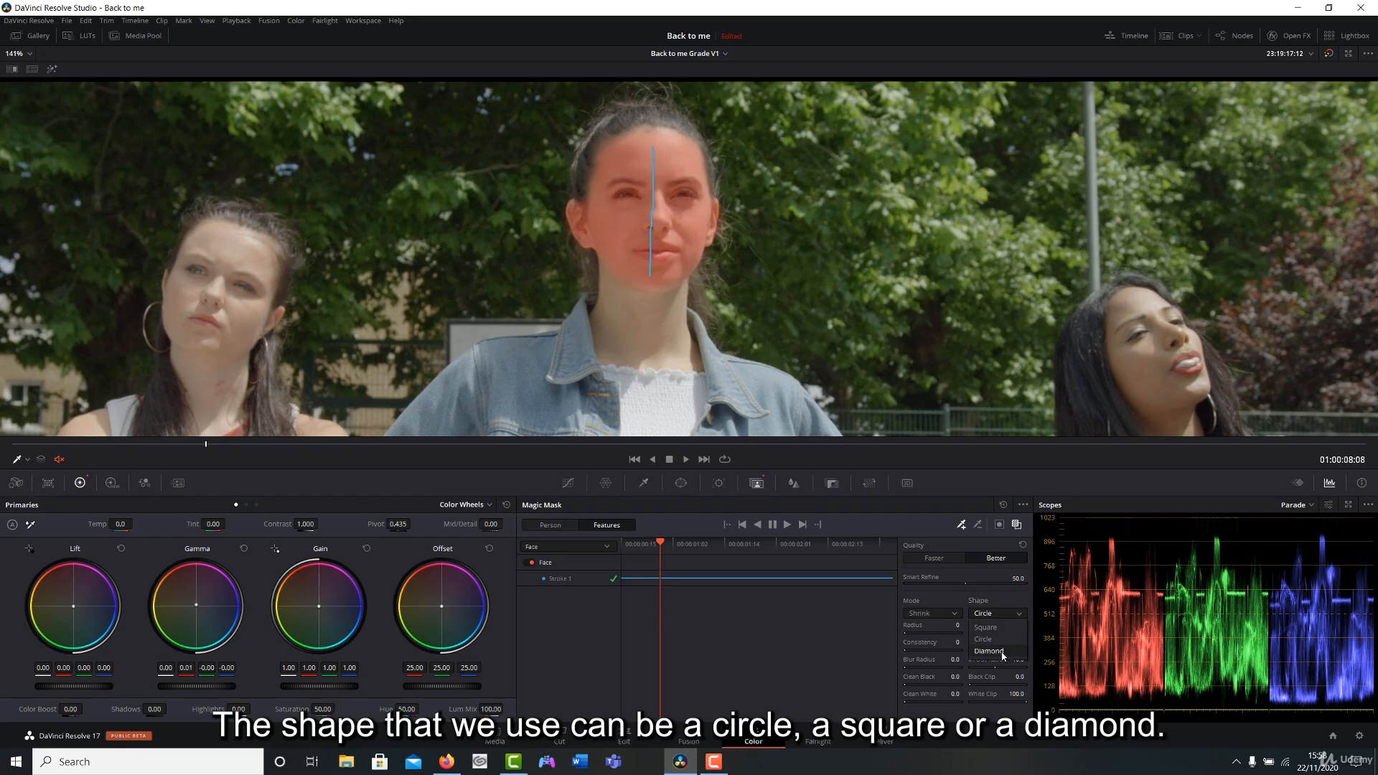
pyautogui.click(983, 639)
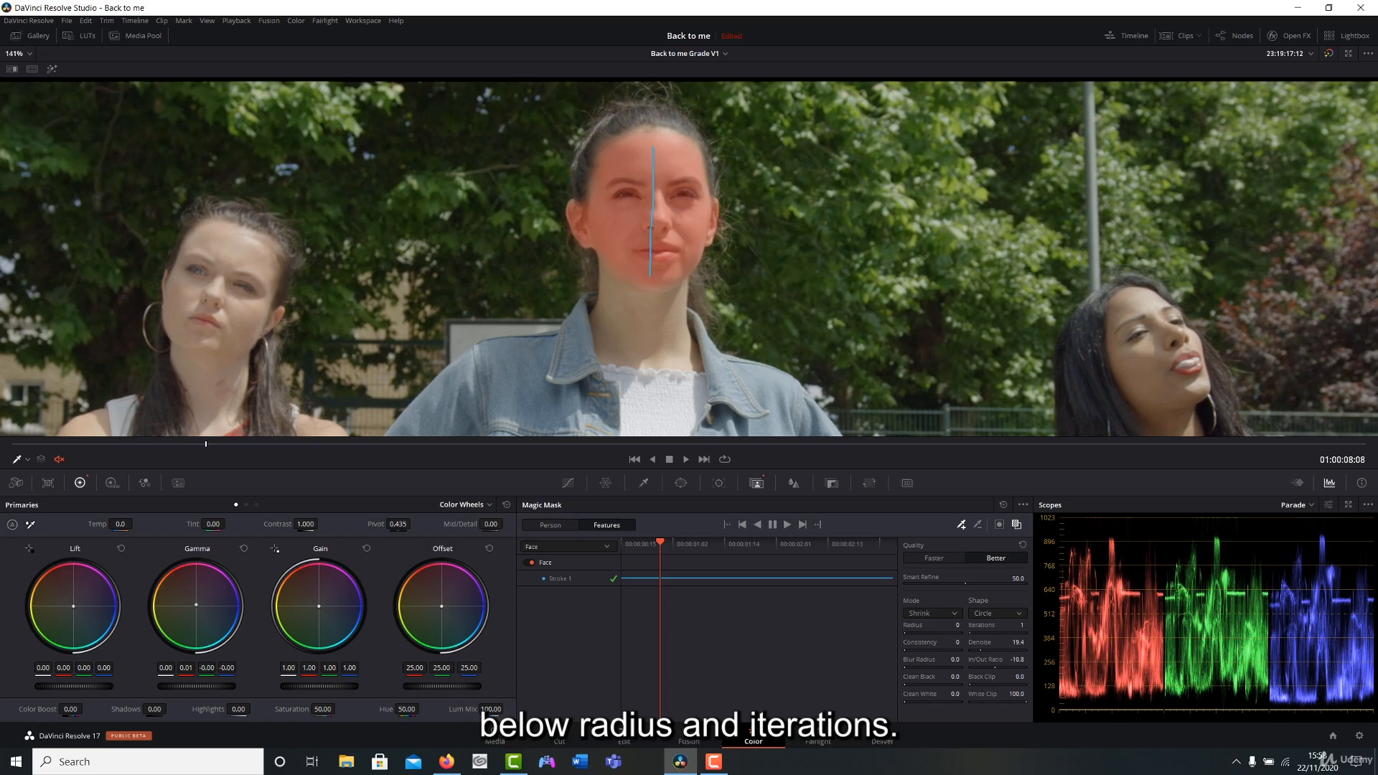
pyautogui.click(1016, 526)
pyautogui.click(52, 69)
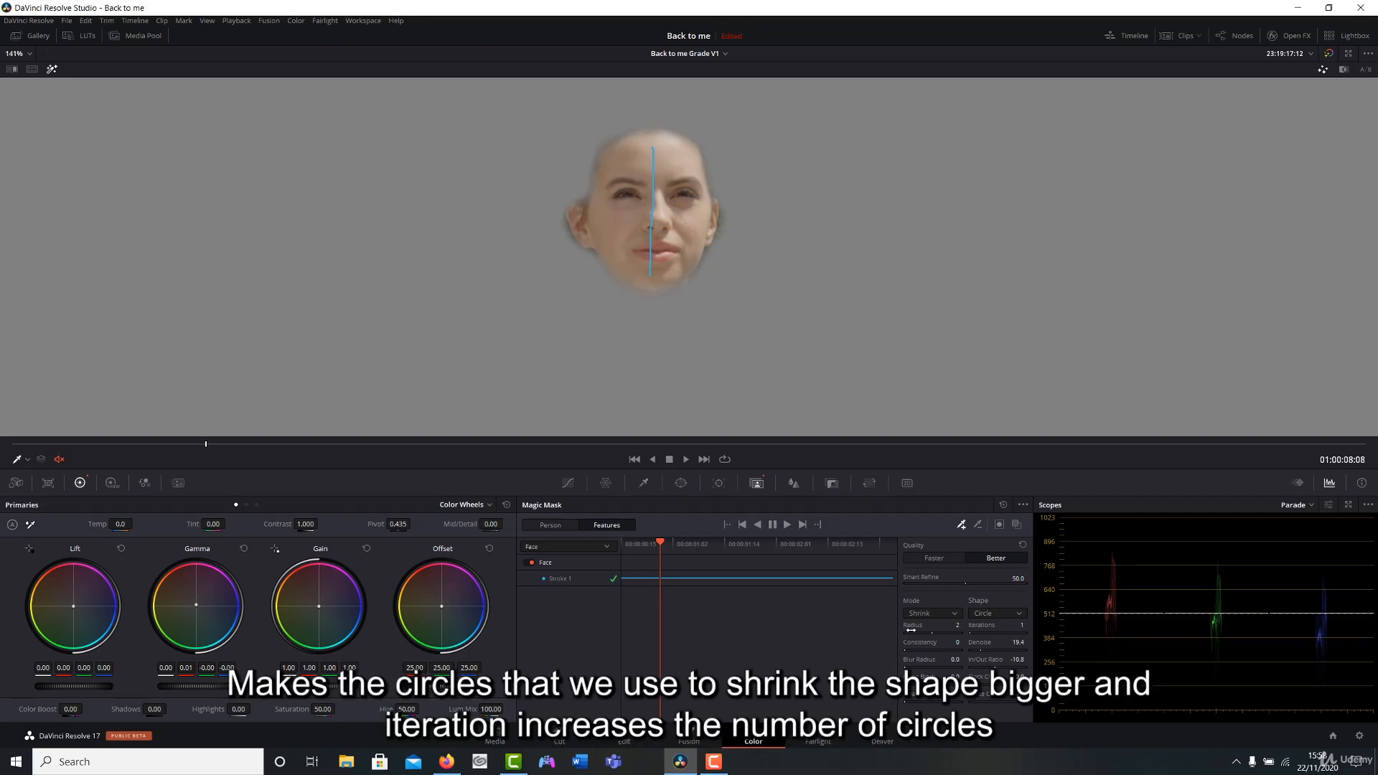
pyautogui.moveTo(972, 628)
pyautogui.mouseDown()
pyautogui.moveTo(926, 645)
pyautogui.moveTo(978, 627)
pyautogui.moveTo(912, 628)
pyautogui.moveTo(946, 626)
pyautogui.mouseUp()
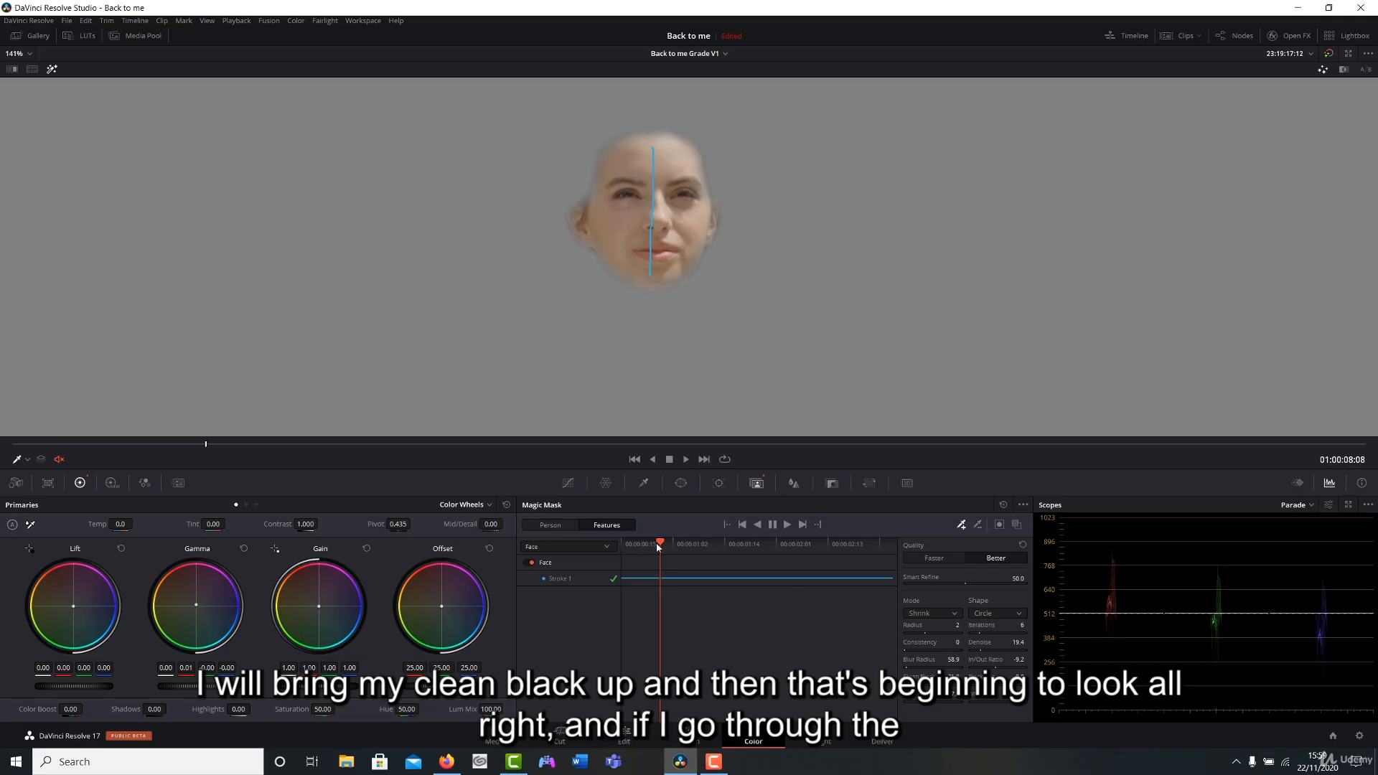
# - Check the tracked face mask by scrubbing through the clip, and turn off the highlight and the viewer's on-screen controls
pyautogui.moveTo(656, 542); pyautogui.dragTo(906, 552)
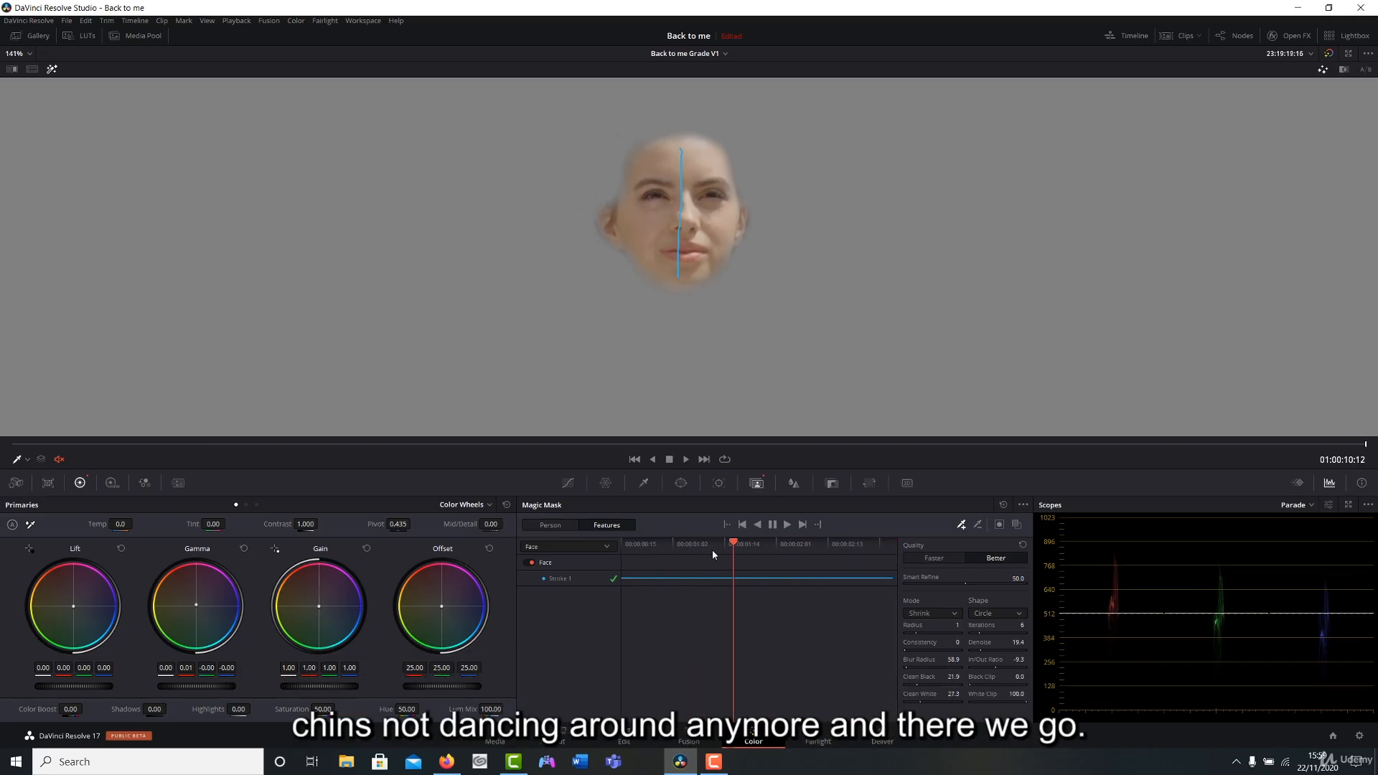
pyautogui.moveTo(713, 554); pyautogui.dragTo(573, 546)
pyautogui.click(51, 69)
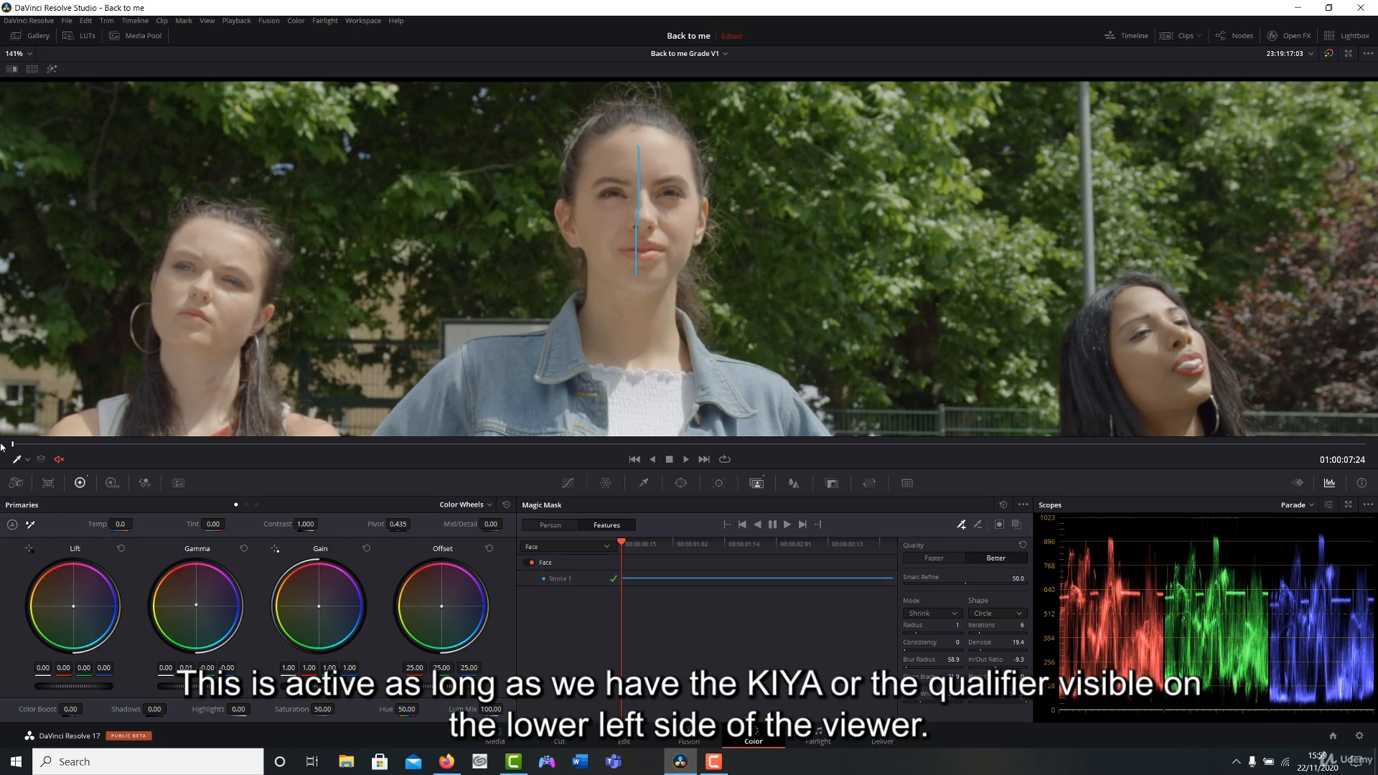
pyautogui.click(27, 460)
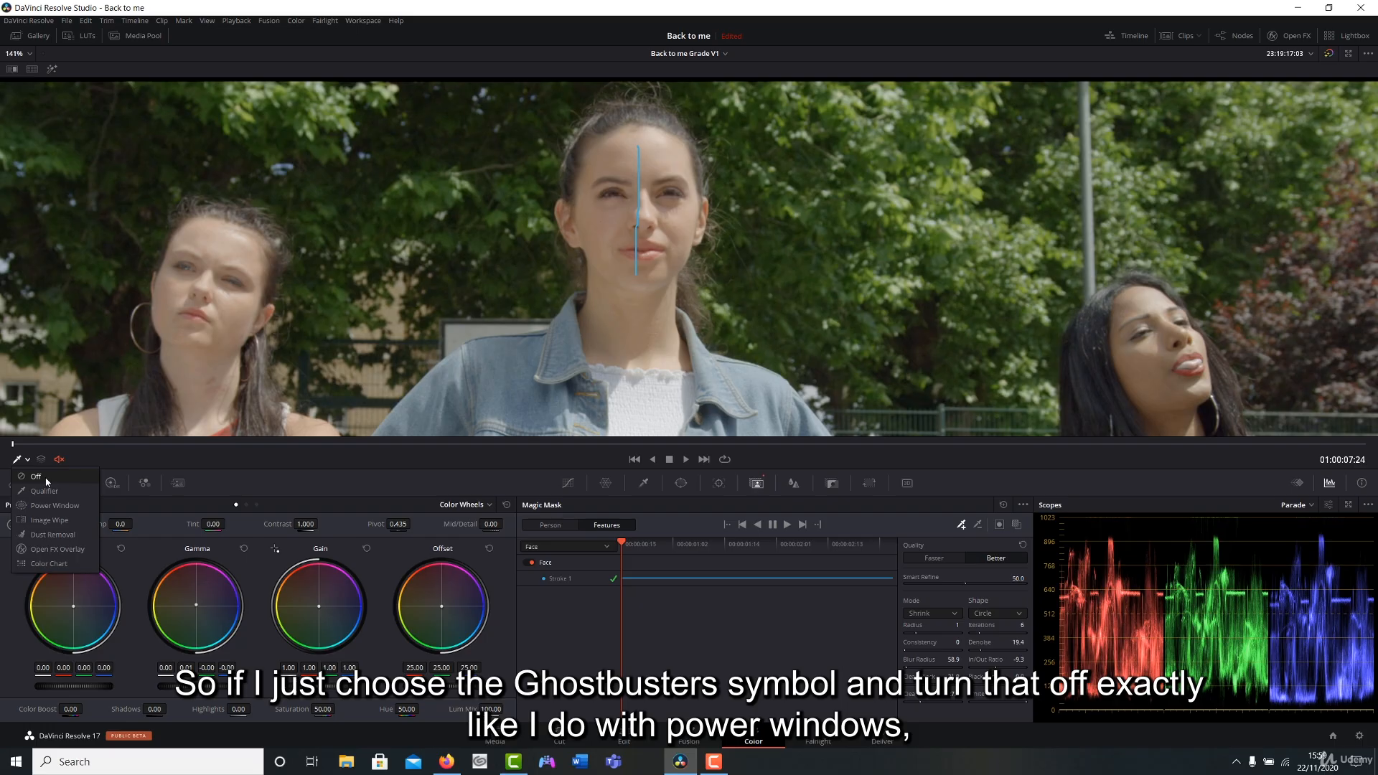
pyautogui.click(36, 476)
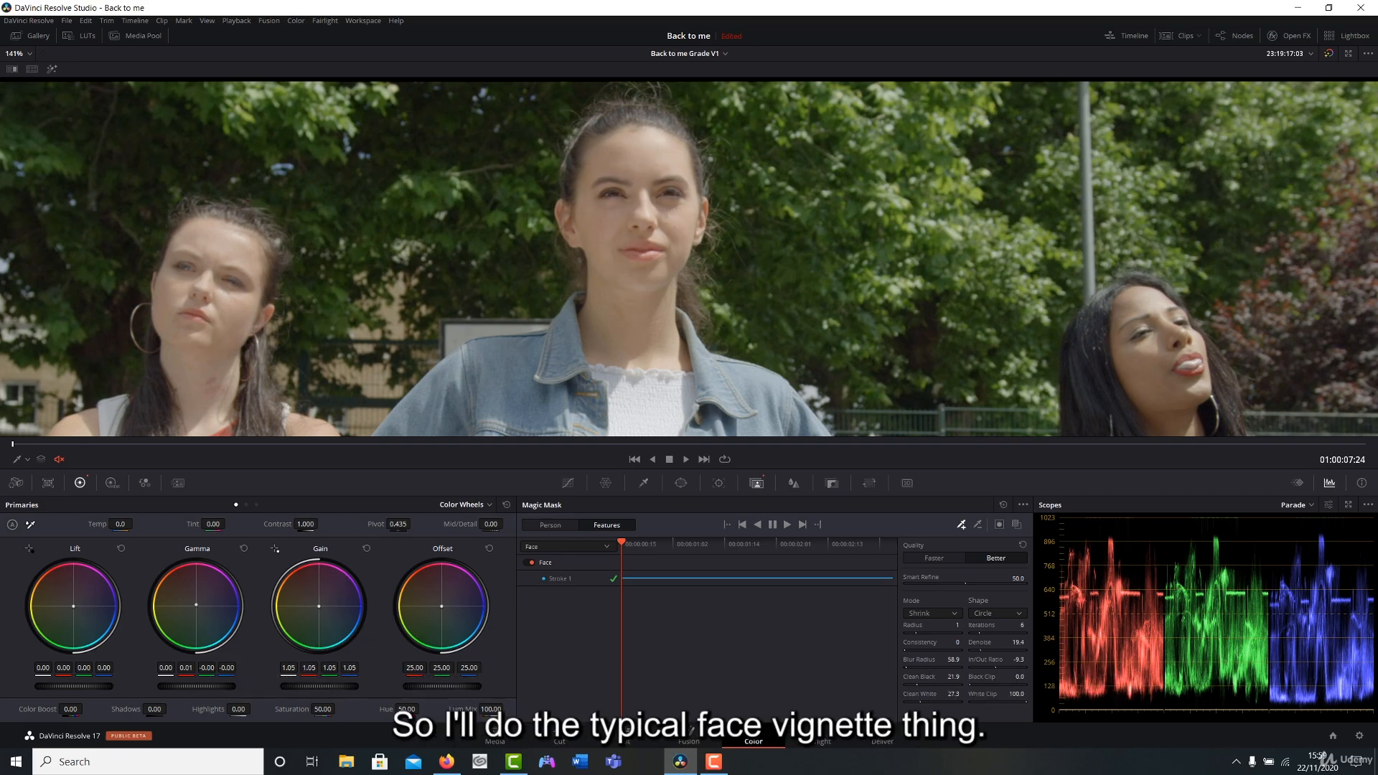
# - Grade the masked face with Gain 1.07 and Lift -0.02, and fine-tune the Saturation around 57
pyautogui.moveTo(318, 686); pyautogui.dragTo(344, 686)
pyautogui.moveTo(100, 686); pyautogui.dragTo(94, 687)
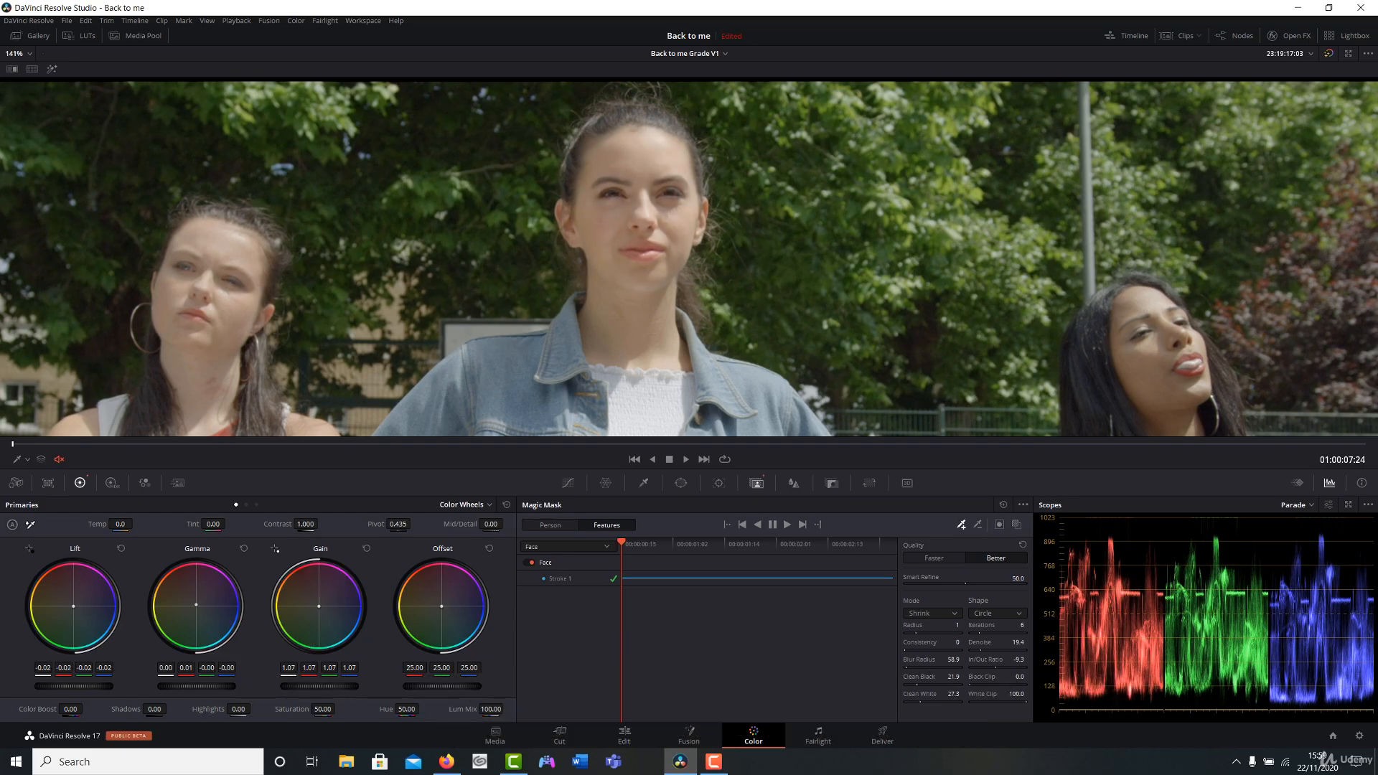
pyautogui.moveTo(193, 687); pyautogui.dragTo(196, 687)
pyautogui.moveTo(197, 686); pyautogui.dragTo(193, 686)
pyautogui.moveTo(332, 709); pyautogui.dragTo(327, 709)
pyautogui.moveTo(212, 685); pyautogui.dragTo(210, 685)
pyautogui.scroll(-2, 677, 226)
pyautogui.scroll(1, 631, 216)
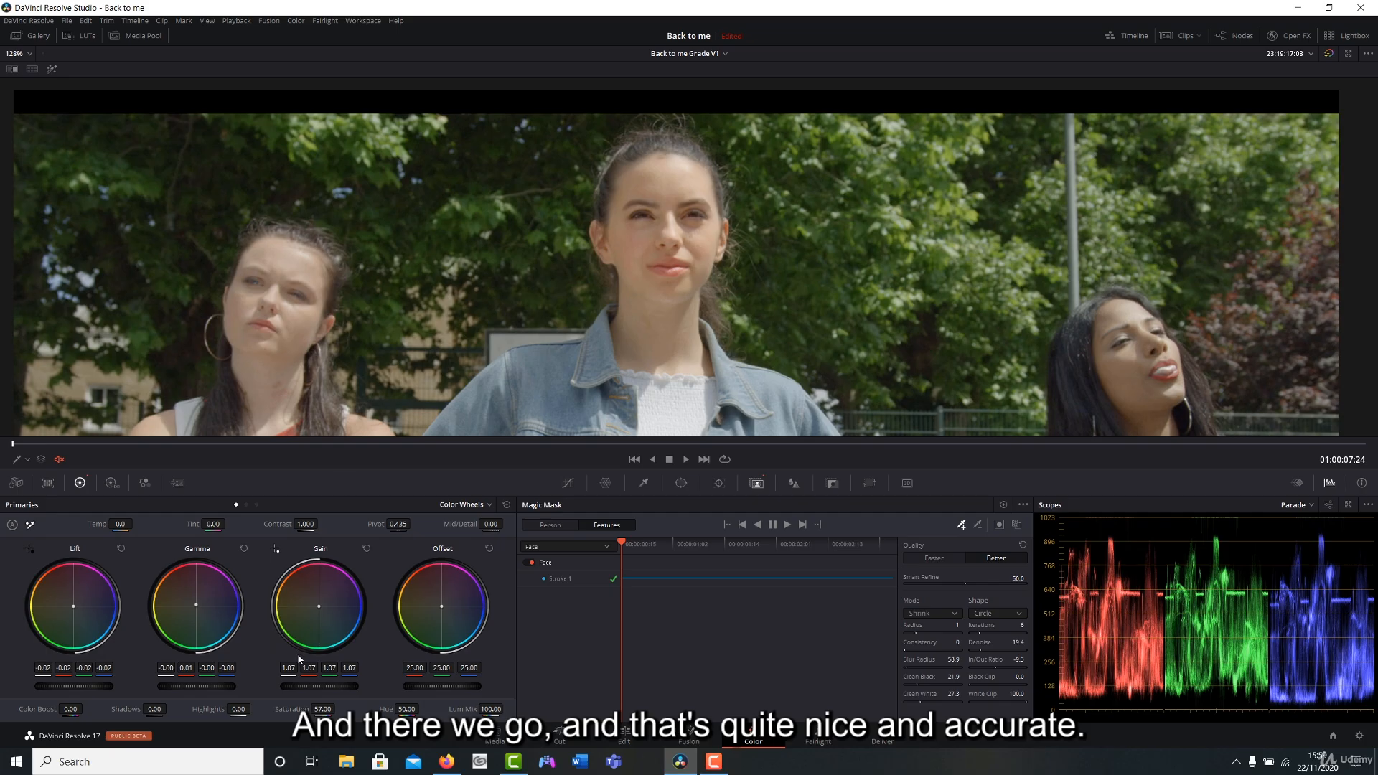
pyautogui.moveTo(281, 709); pyautogui.dragTo(272, 709)
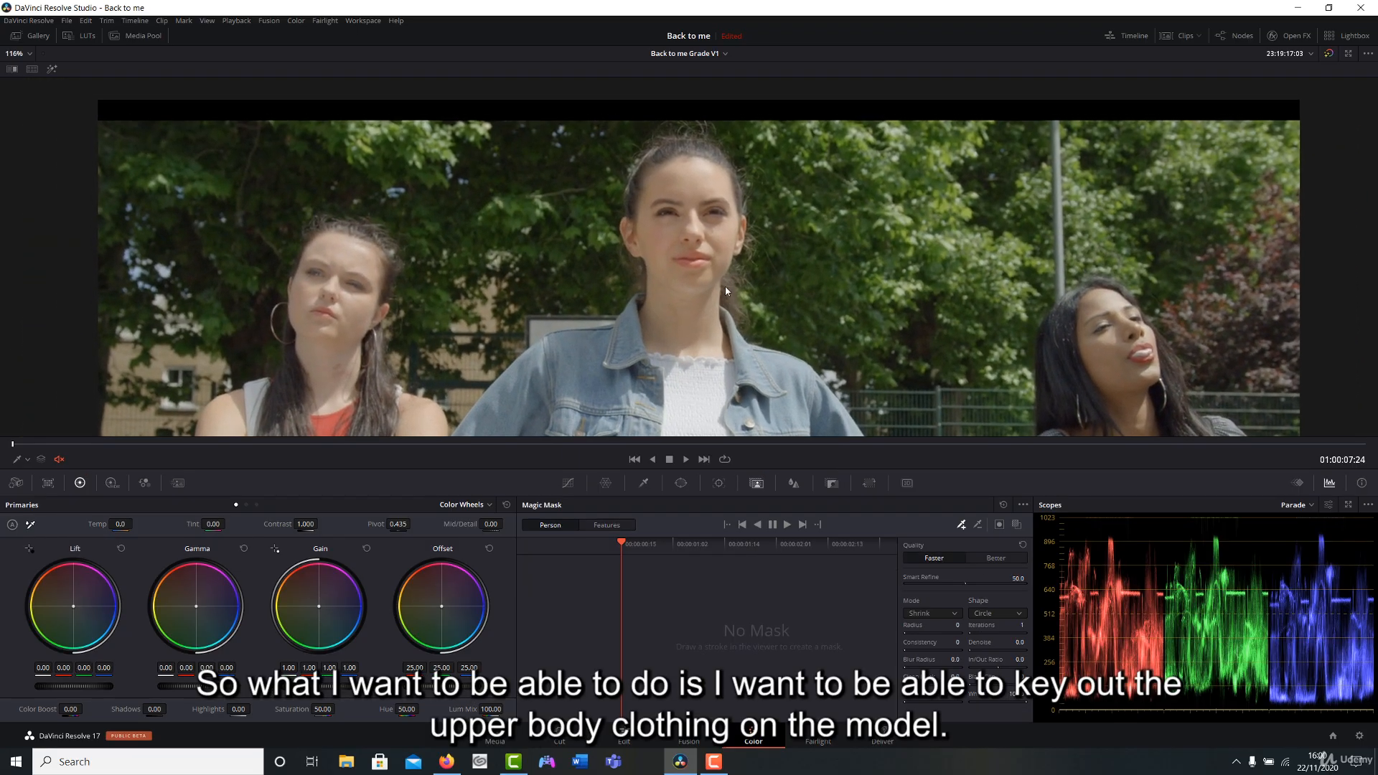
# - Frame the middle woman's upper body and set the Magic Mask to Features with Clothing (Top)
pyautogui.moveTo(773, 270); pyautogui.dragTo(592, 184)
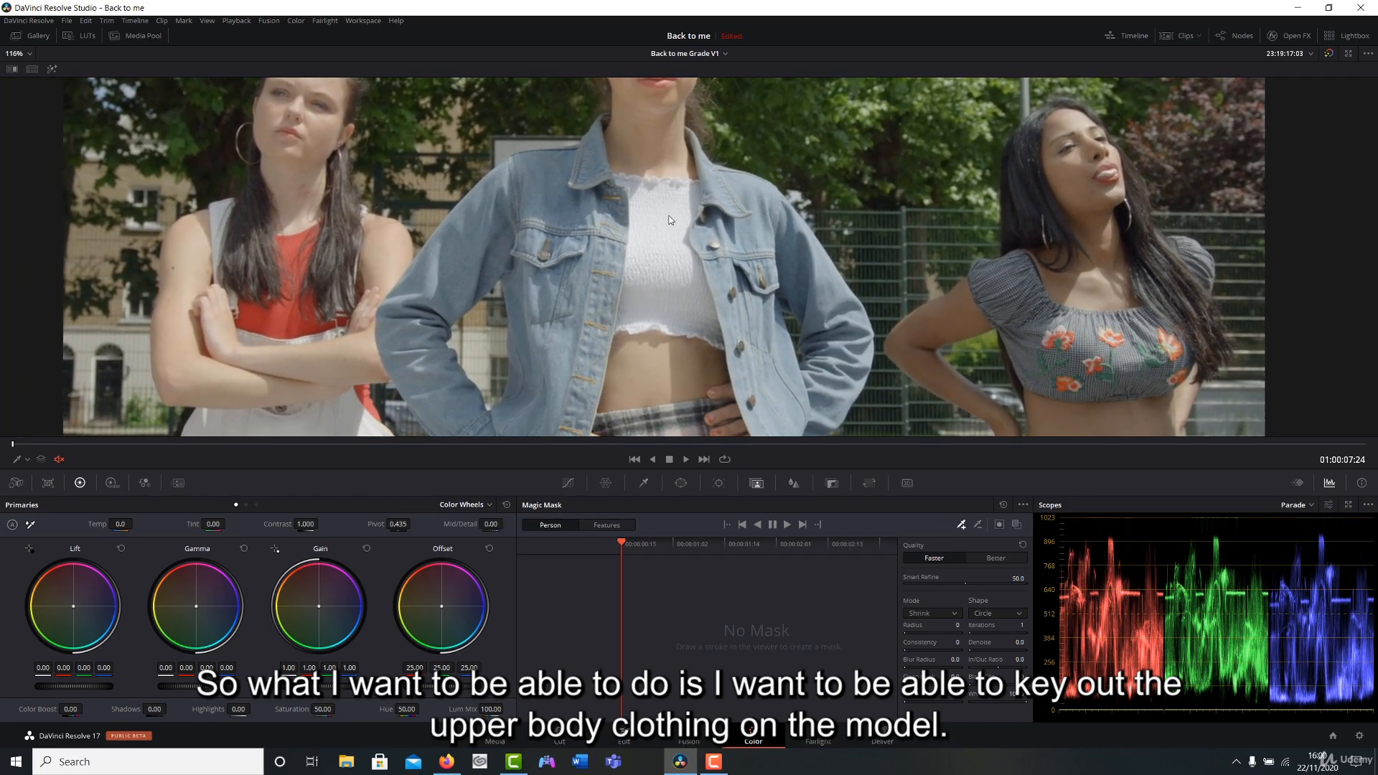
pyautogui.moveTo(729, 216); pyautogui.dragTo(684, 202)
pyautogui.moveTo(518, 243); pyautogui.dragTo(767, 263)
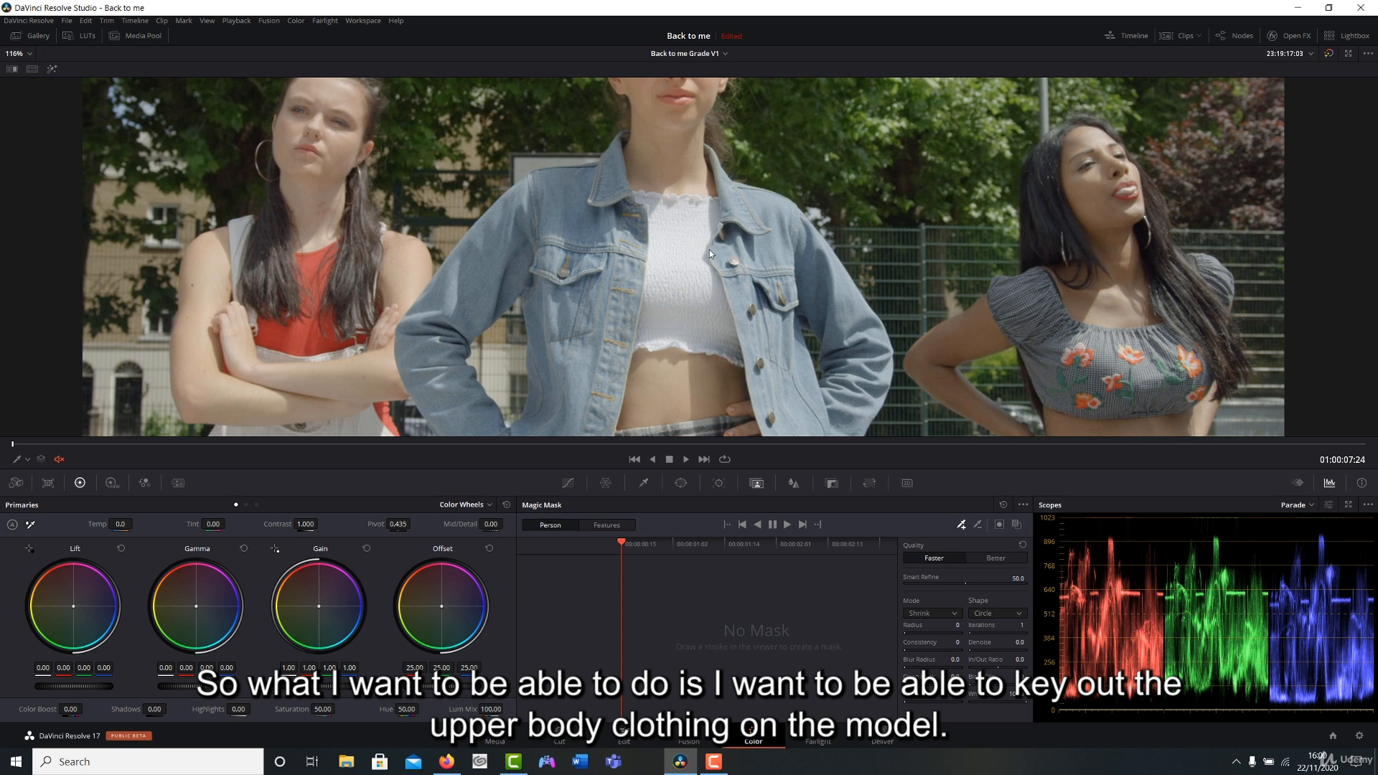
pyautogui.click(606, 524)
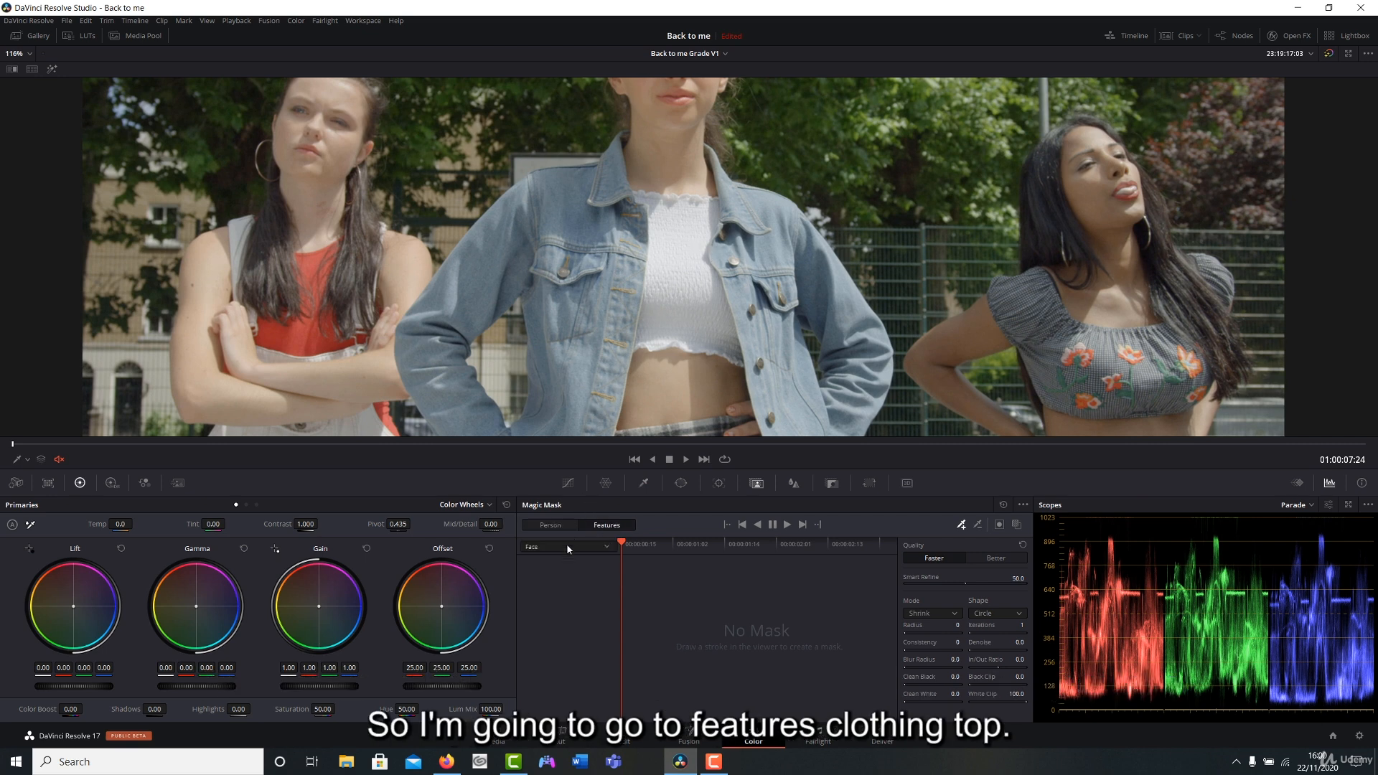
pyautogui.click(565, 545)
pyautogui.click(575, 571)
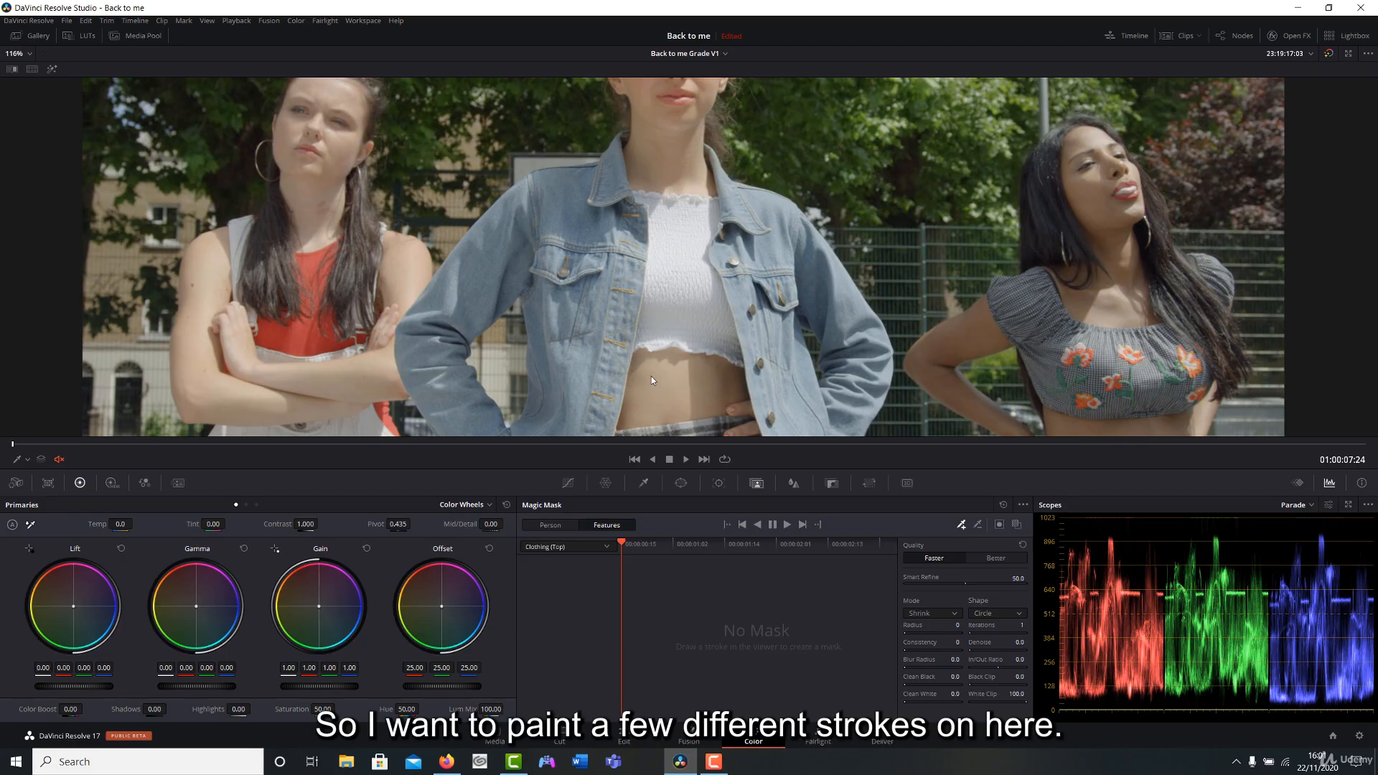
# - Activate the Qualifier viewer mode and draw three foreground strokes over both sides of the middle woman's denim jacket and her white top
pyautogui.click(18, 460)
pyautogui.click(31, 493)
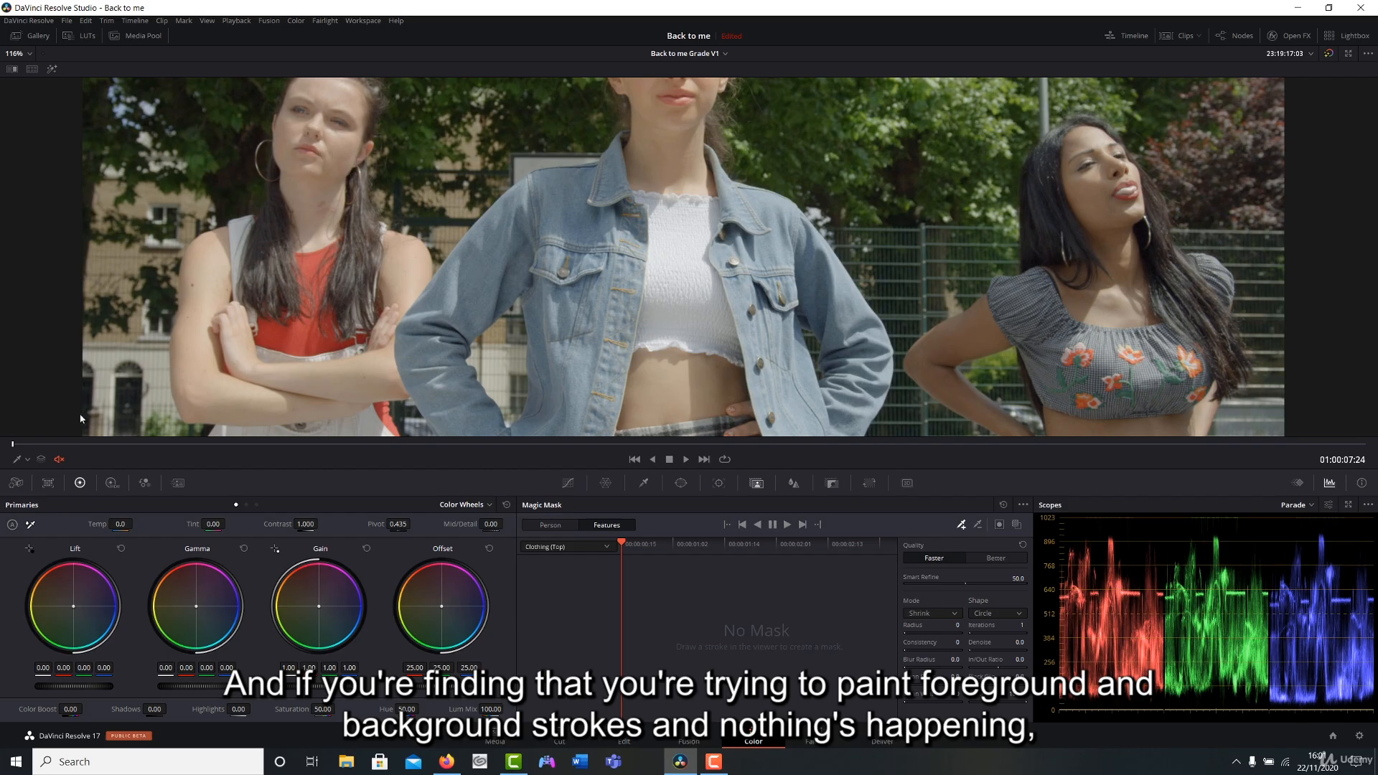
pyautogui.click(19, 461)
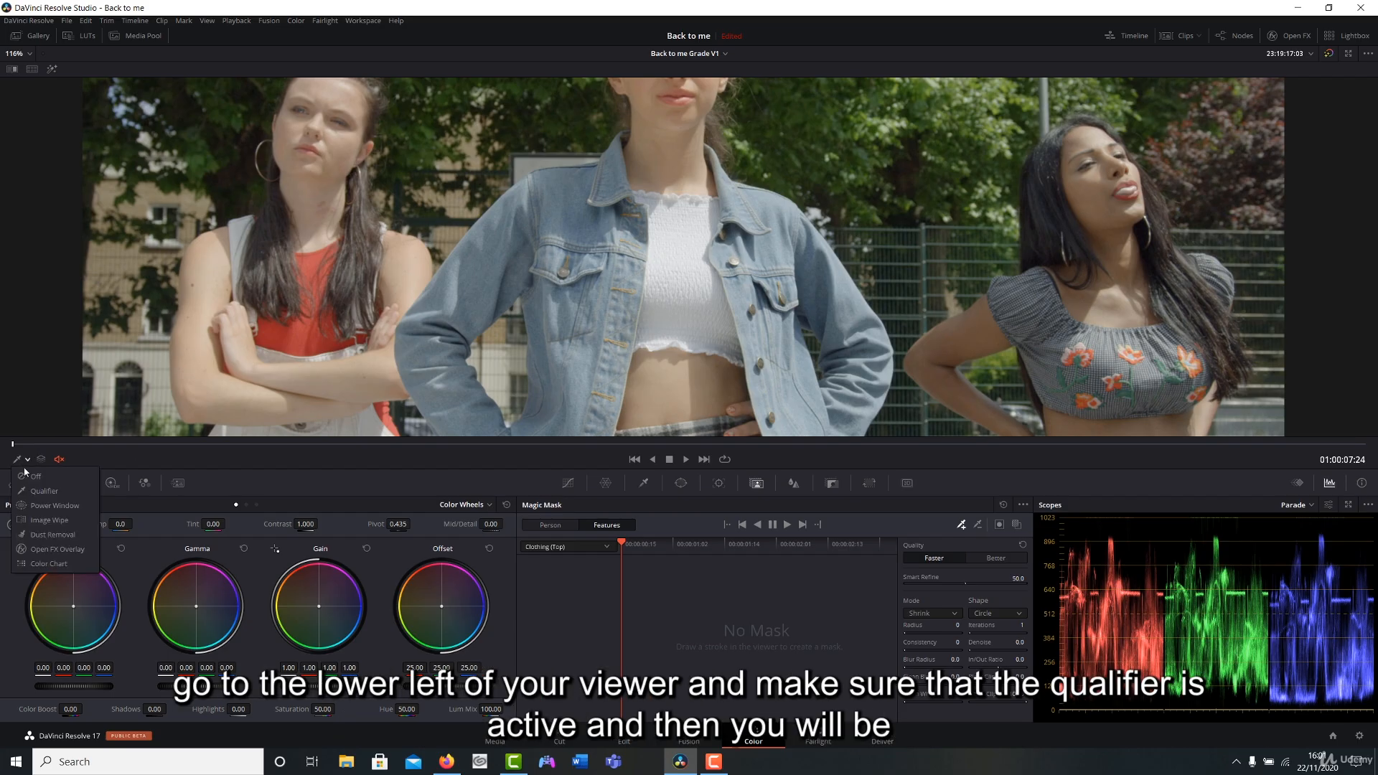
pyautogui.click(41, 491)
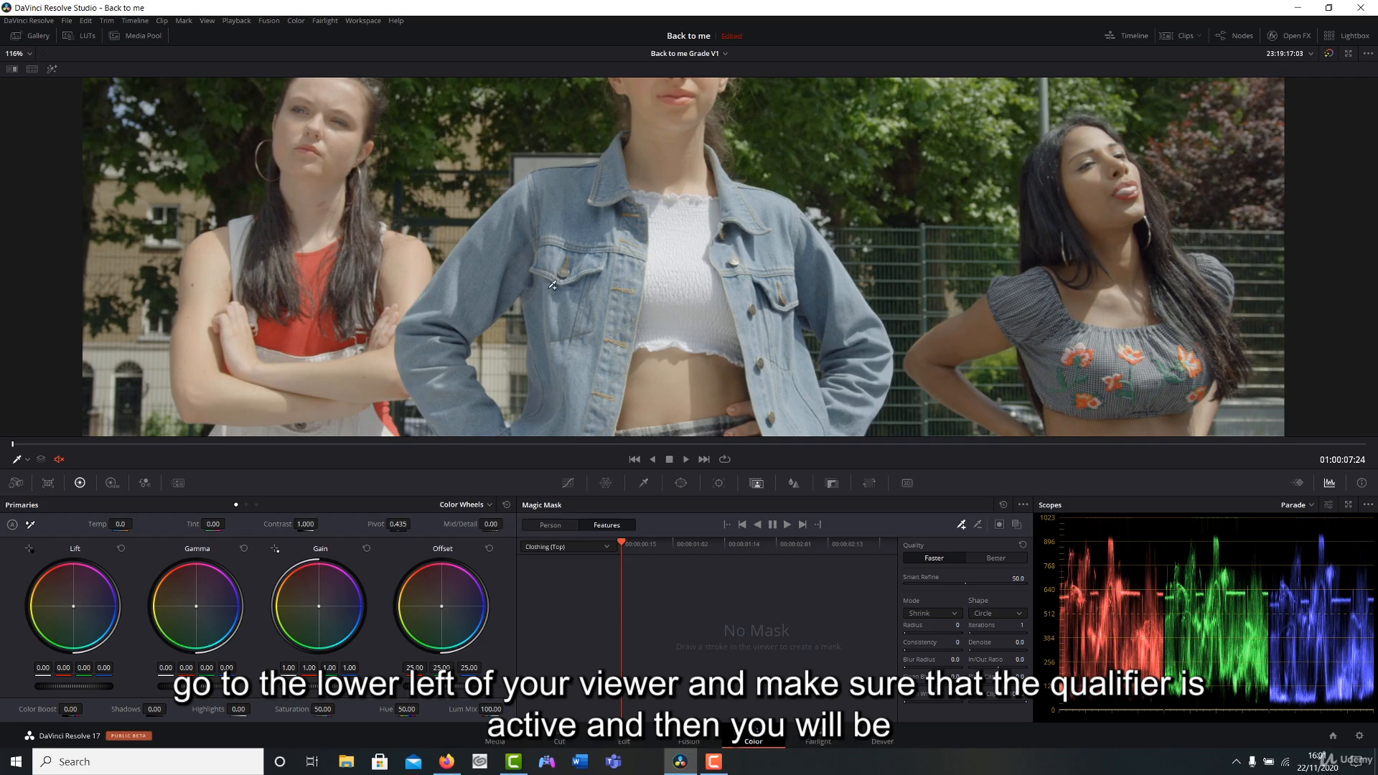
pyautogui.moveTo(517, 300)
pyautogui.mouseDown()
pyautogui.moveTo(539, 241)
pyautogui.moveTo(523, 294)
pyautogui.moveTo(515, 240)
pyautogui.moveTo(573, 216)
pyautogui.moveTo(591, 324)
pyautogui.mouseUp()
pyautogui.moveTo(868, 342)
pyautogui.mouseDown()
pyautogui.moveTo(775, 244)
pyautogui.moveTo(781, 330)
pyautogui.mouseUp()
pyautogui.moveTo(672, 301); pyautogui.dragTo(699, 231)
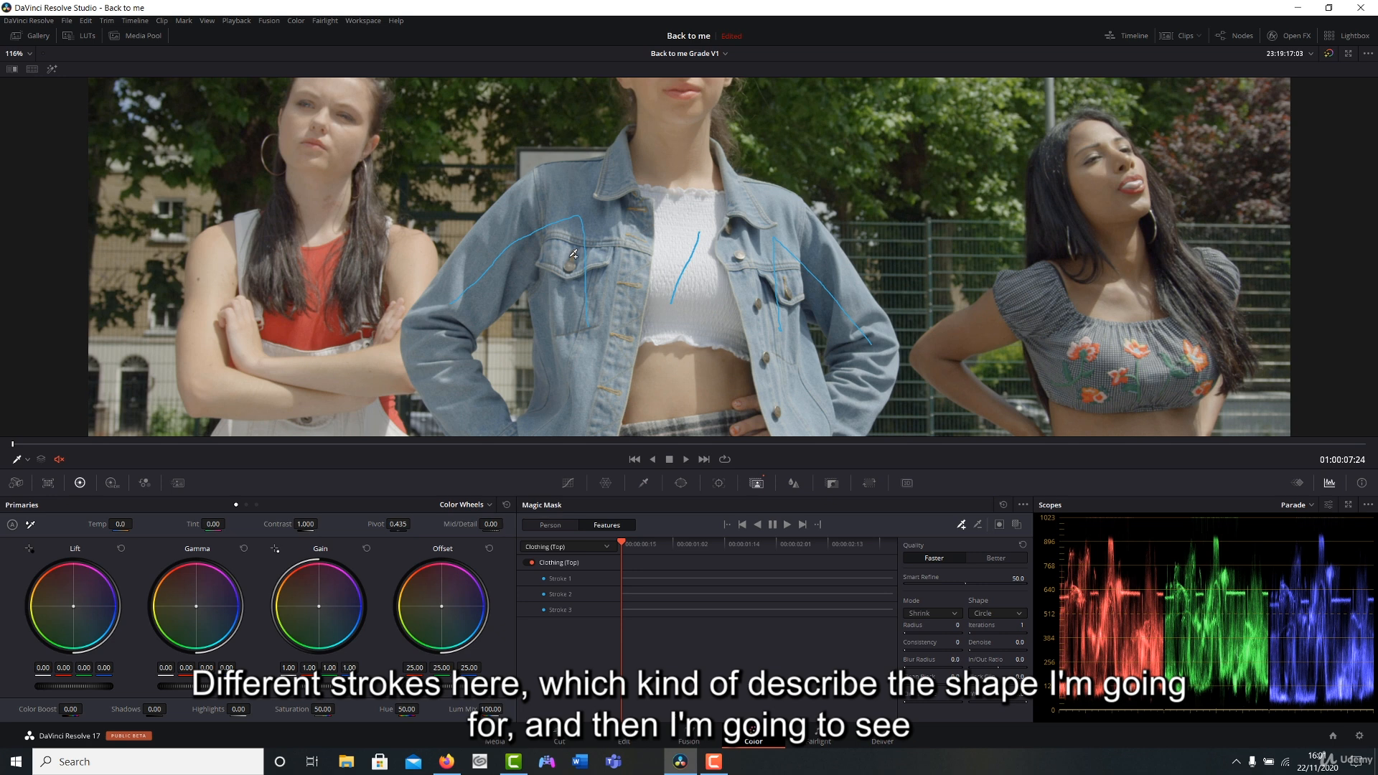
# - Show the clothing mask overlay at Better quality and refine it with Radius 1, Iterations 9, Blur Radius 27.7 and In/Out Ratio -5.0
pyautogui.click(1016, 524)
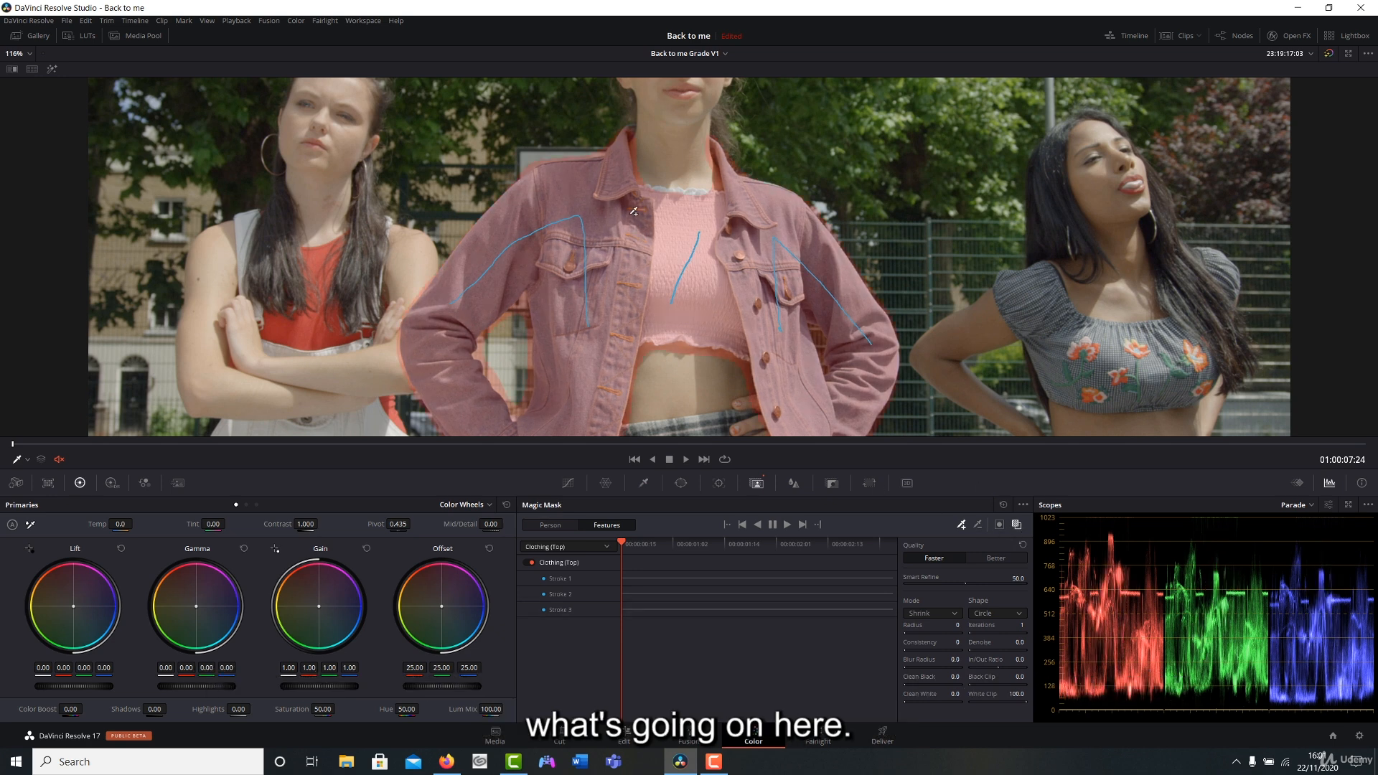
pyautogui.click(993, 562)
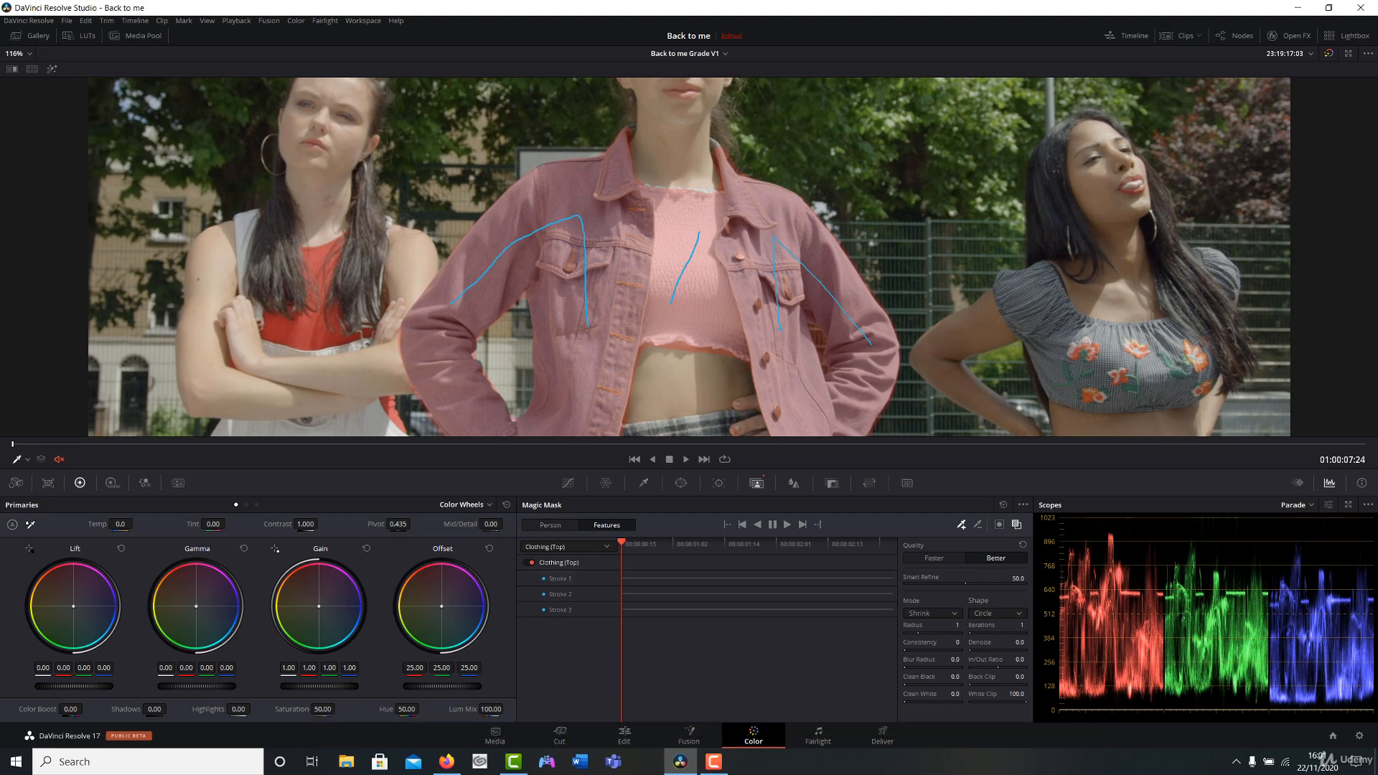
pyautogui.moveTo(969, 632); pyautogui.dragTo(985, 633)
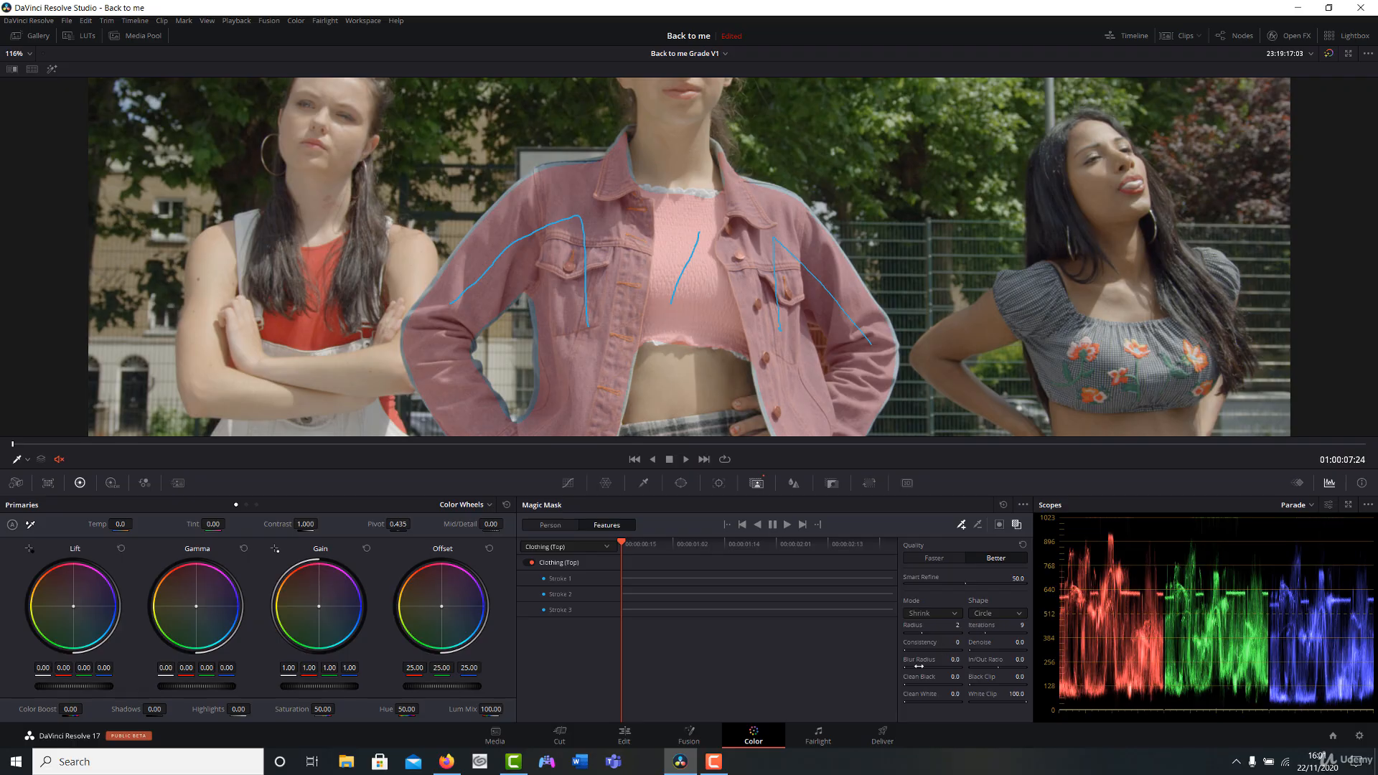
pyautogui.moveTo(919, 666); pyautogui.dragTo(937, 666)
pyautogui.moveTo(953, 626); pyautogui.dragTo(944, 626)
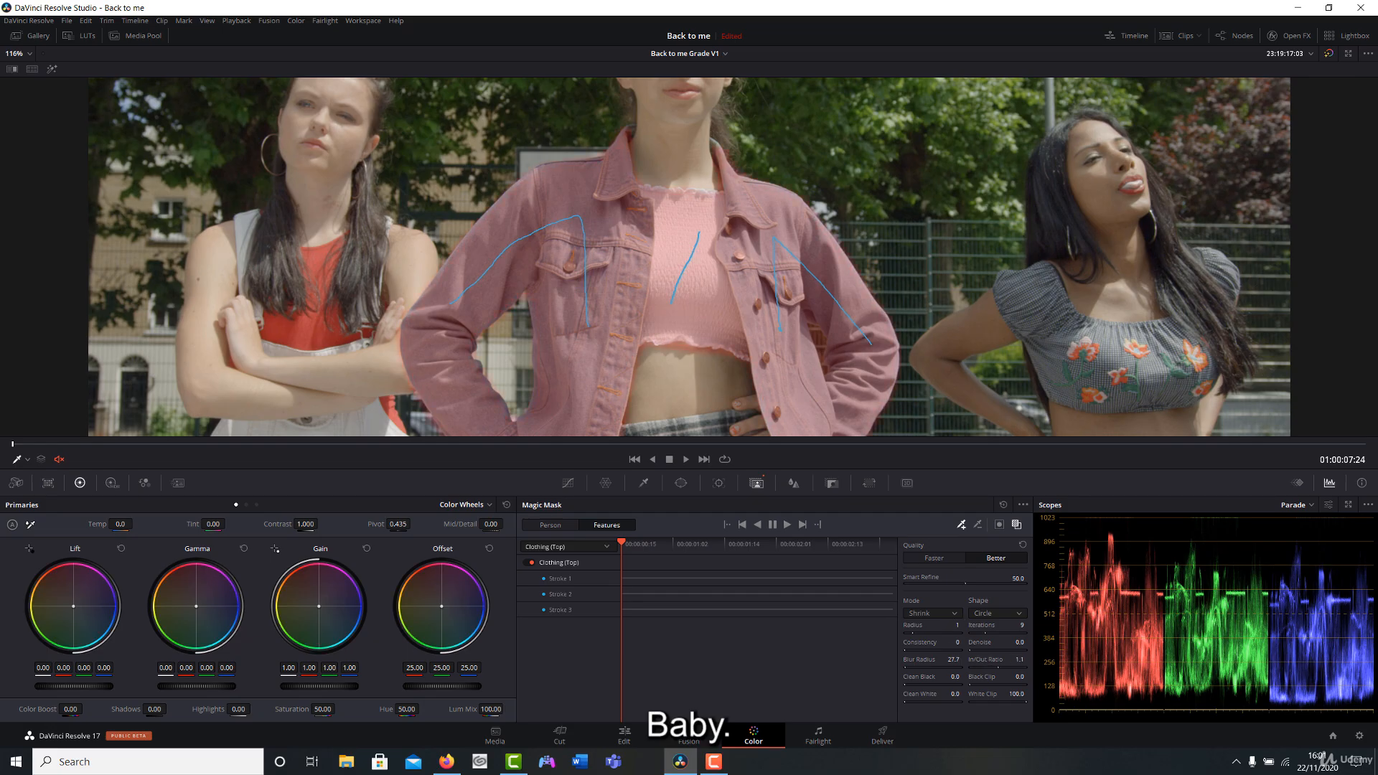
pyautogui.moveTo(1018, 659); pyautogui.dragTo(1000, 659)
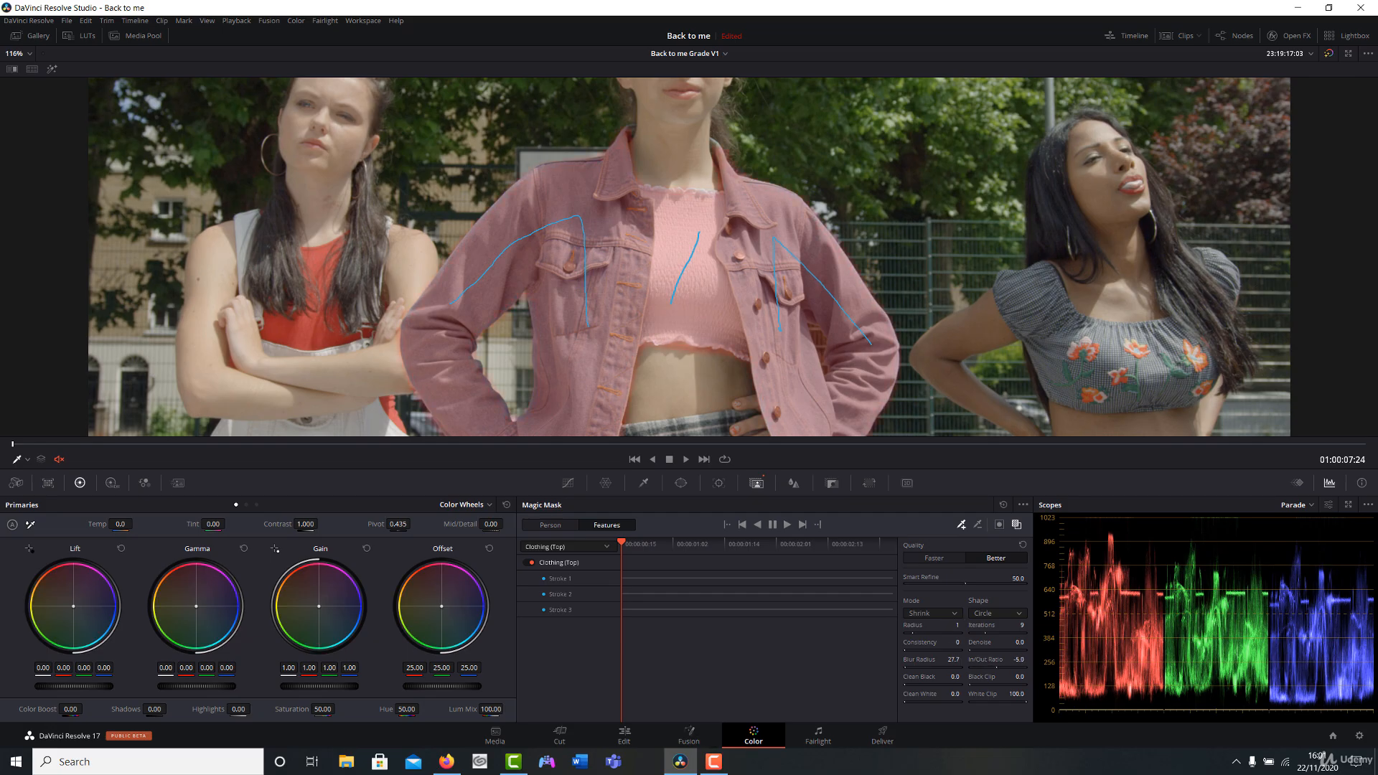
# - Readjust the clothing mask with Denoise 20.9, Radius 2, Iterations 1 and In/Out Ratio 4.9, checking the jacket and midriff edges
pyautogui.moveTo(1018, 641); pyautogui.dragTo(1024, 641)
pyautogui.moveTo(955, 625); pyautogui.dragTo(1007, 625)
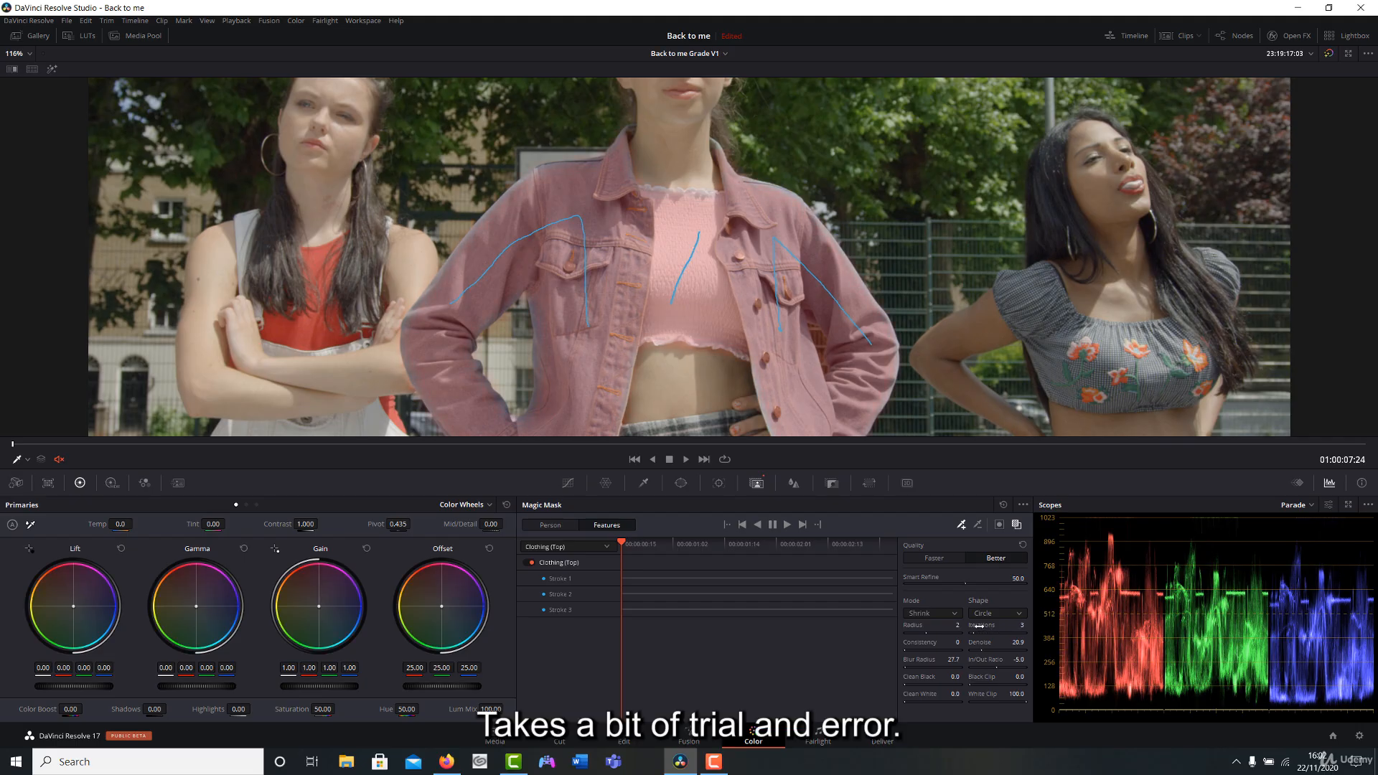
pyautogui.moveTo(978, 626); pyautogui.dragTo(981, 626)
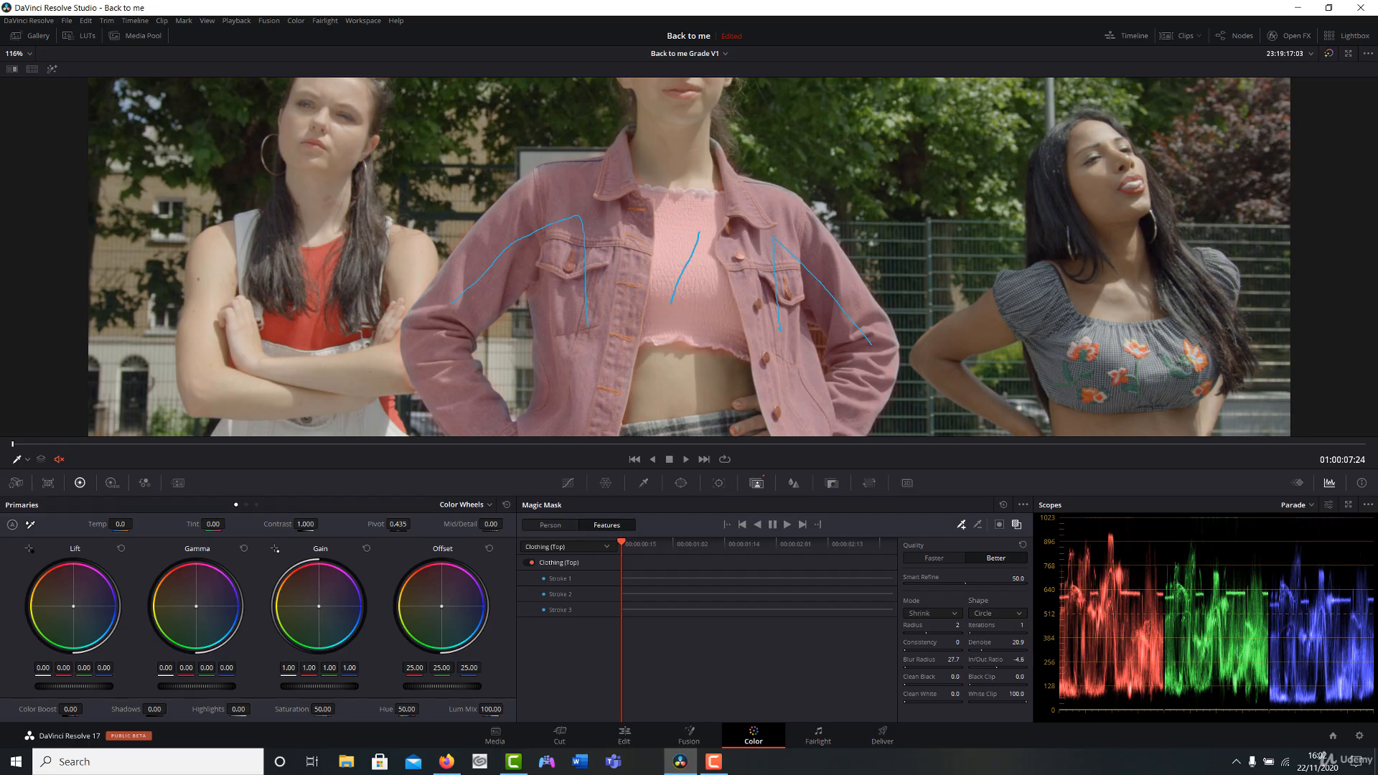
pyautogui.moveTo(1008, 659); pyautogui.dragTo(1018, 659)
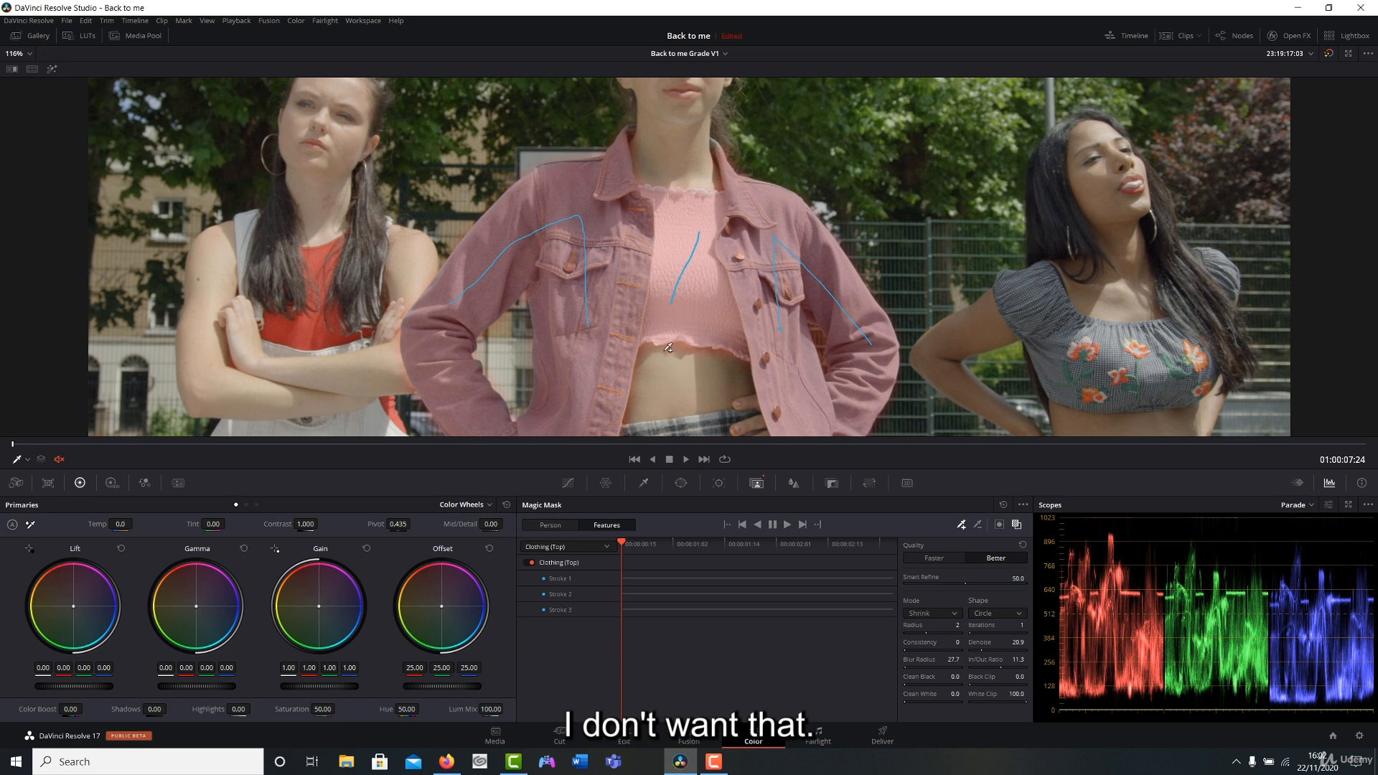
pyautogui.moveTo(428, 346); pyautogui.dragTo(560, 265)
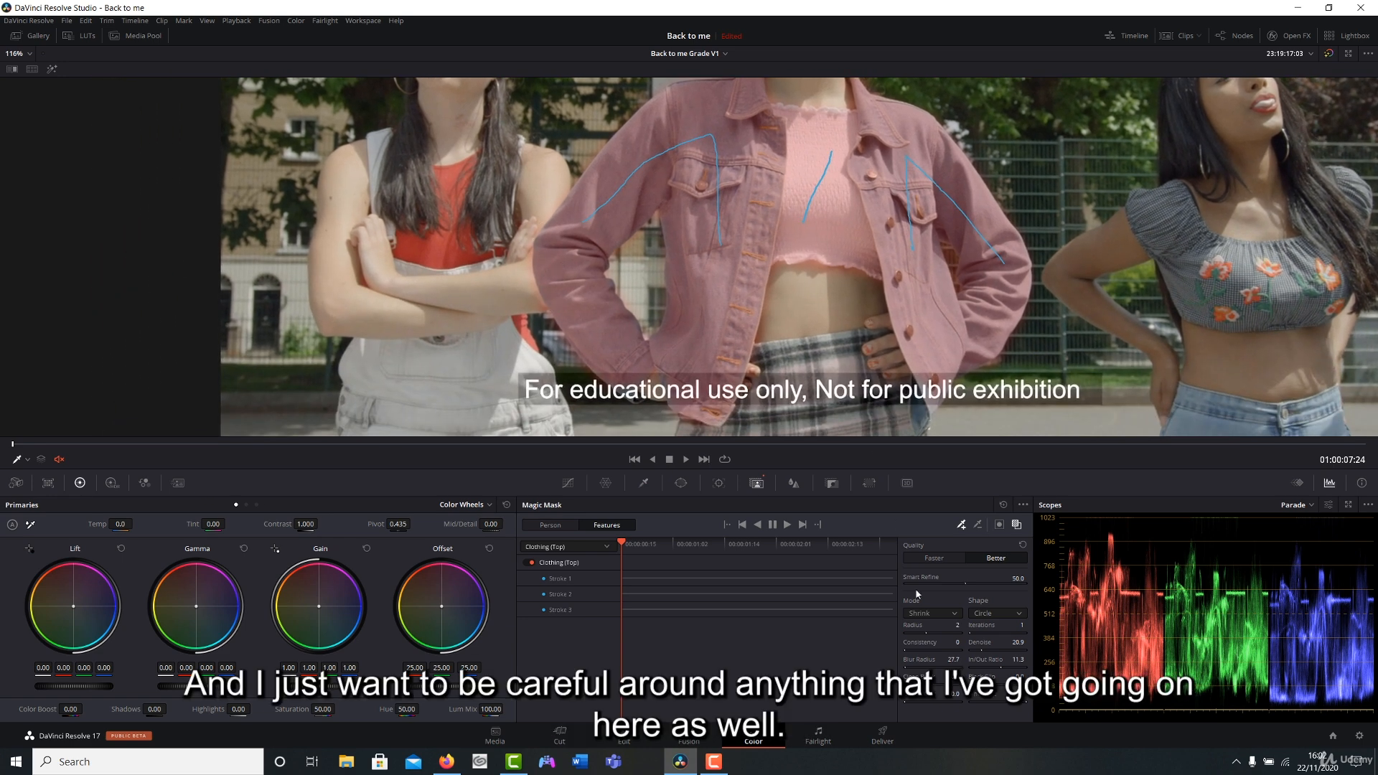
pyautogui.moveTo(1016, 659); pyautogui.dragTo(1005, 659)
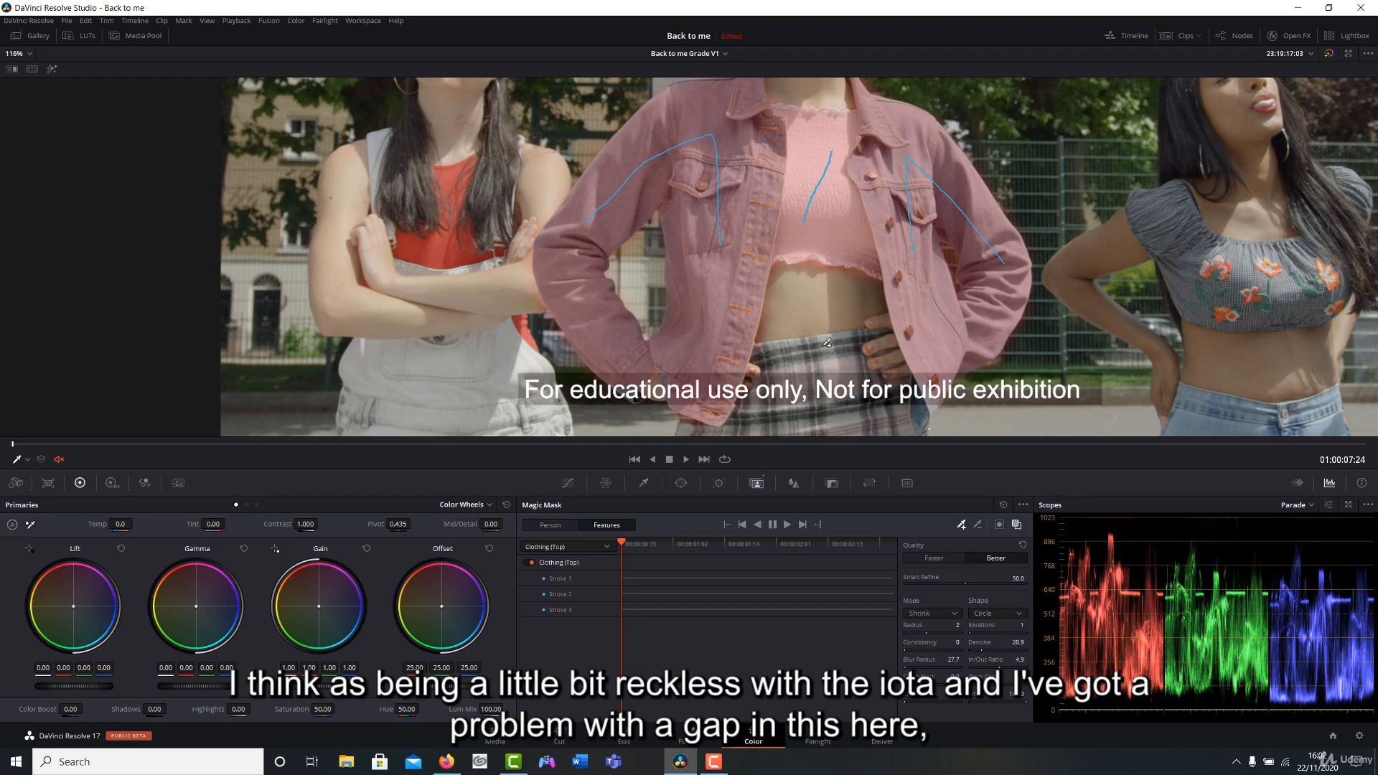
# - Track the three clothing strokes forward through the clip and scrub back to the start to check the mask
pyautogui.moveTo(775, 190); pyautogui.dragTo(735, 252)
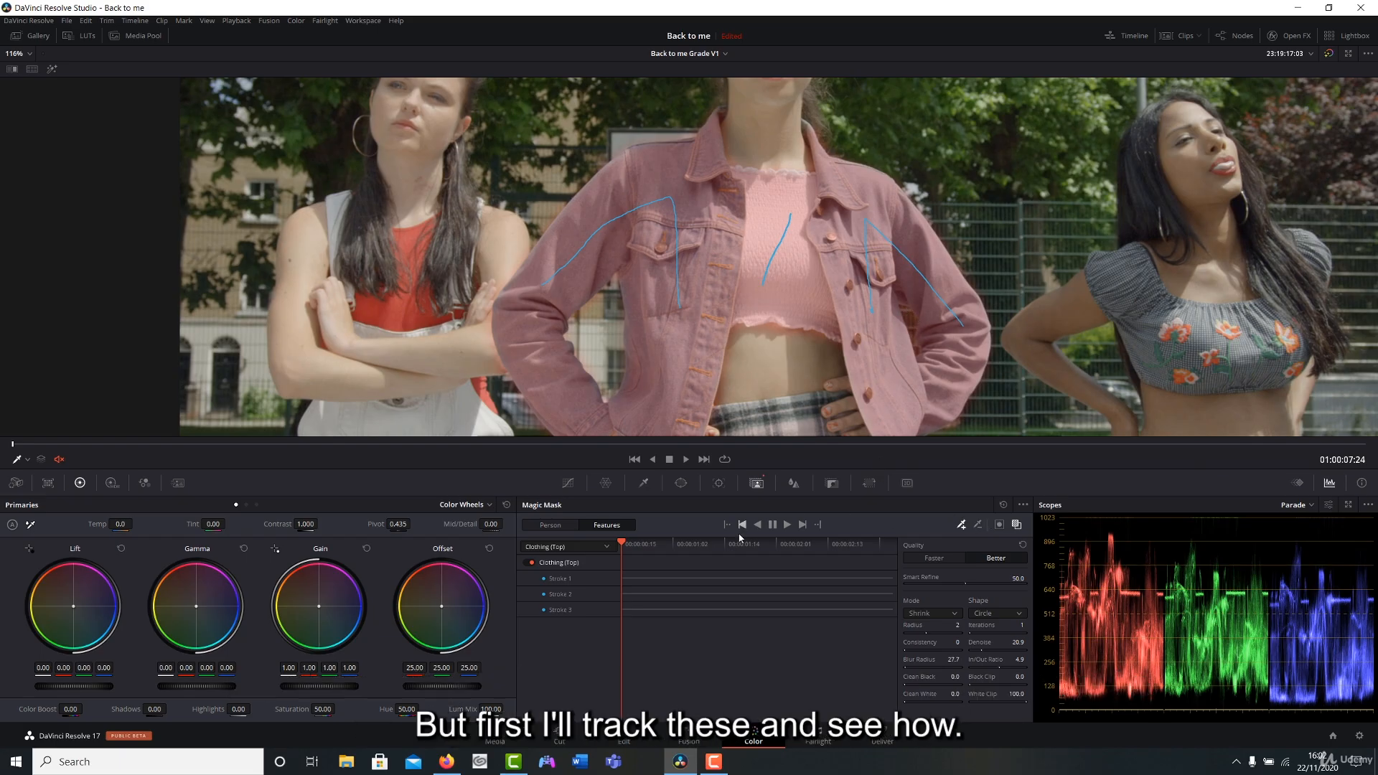
pyautogui.click(787, 525)
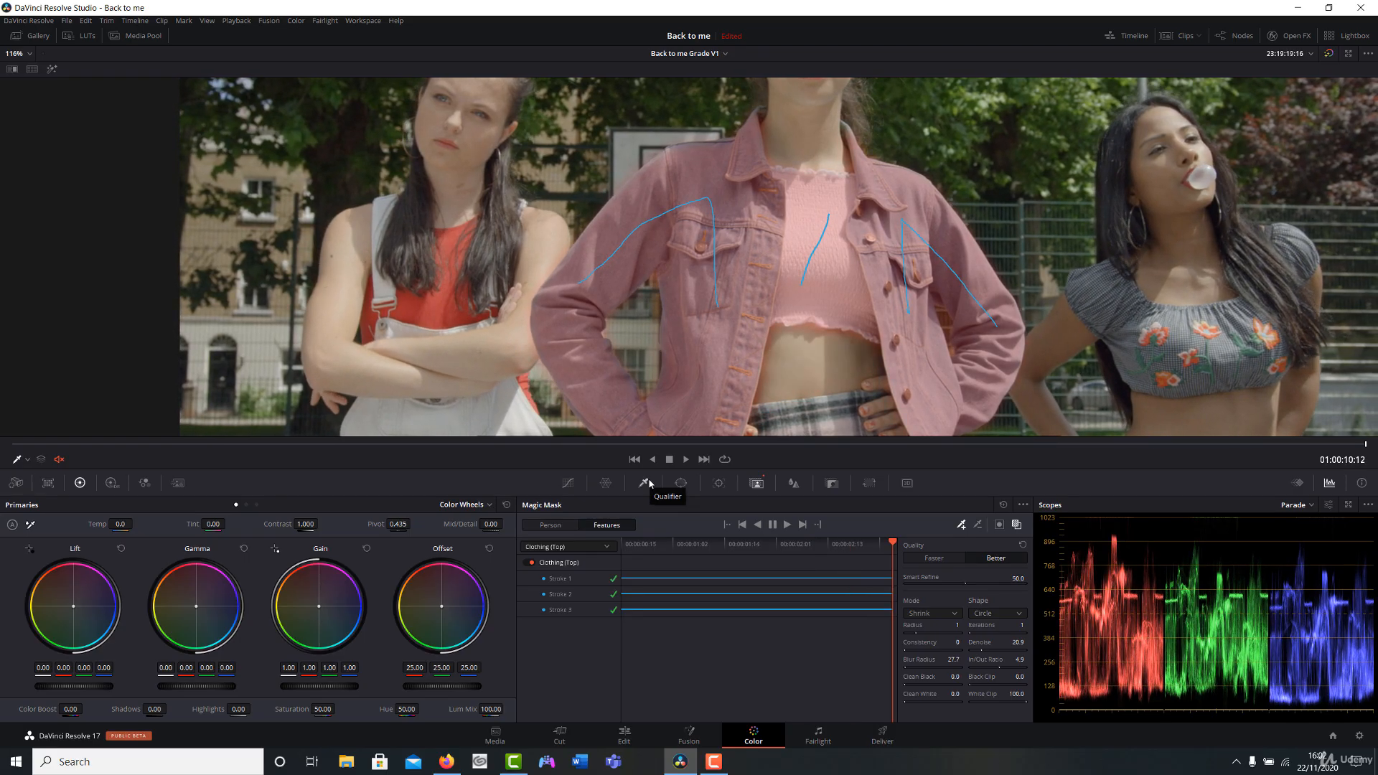
pyautogui.moveTo(892, 543)
pyautogui.mouseDown()
pyautogui.moveTo(626, 545)
pyautogui.moveTo(897, 554)
pyautogui.moveTo(617, 550)
pyautogui.moveTo(748, 549)
pyautogui.moveTo(579, 562)
pyautogui.mouseUp()
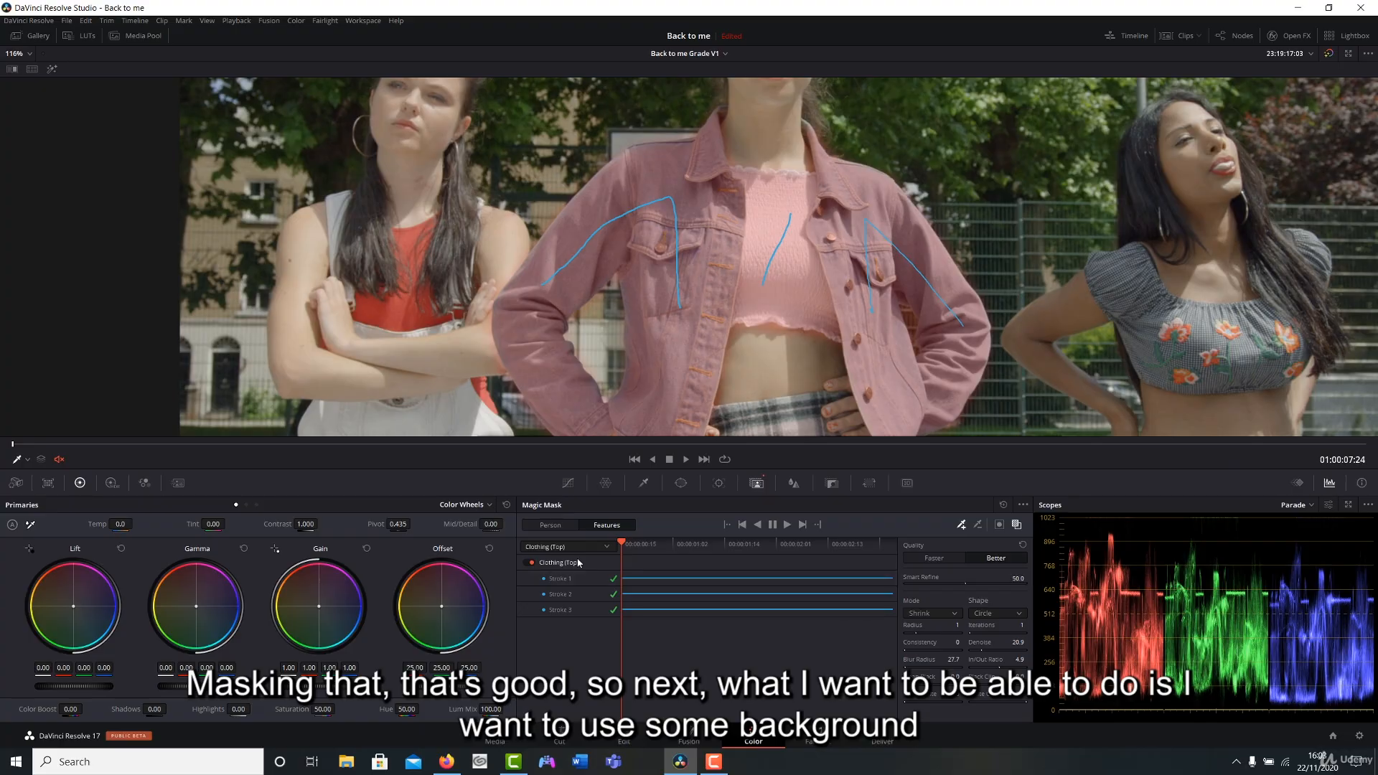
# - Switch to background strokes and draw two across the bare midriff just below the white top to exclude it from the mask
pyautogui.moveTo(715, 216); pyautogui.dragTo(697, 306)
pyautogui.moveTo(711, 241)
pyautogui.mouseDown()
pyautogui.moveTo(717, 286)
pyautogui.moveTo(724, 219)
pyautogui.mouseUp()
pyautogui.click(978, 524)
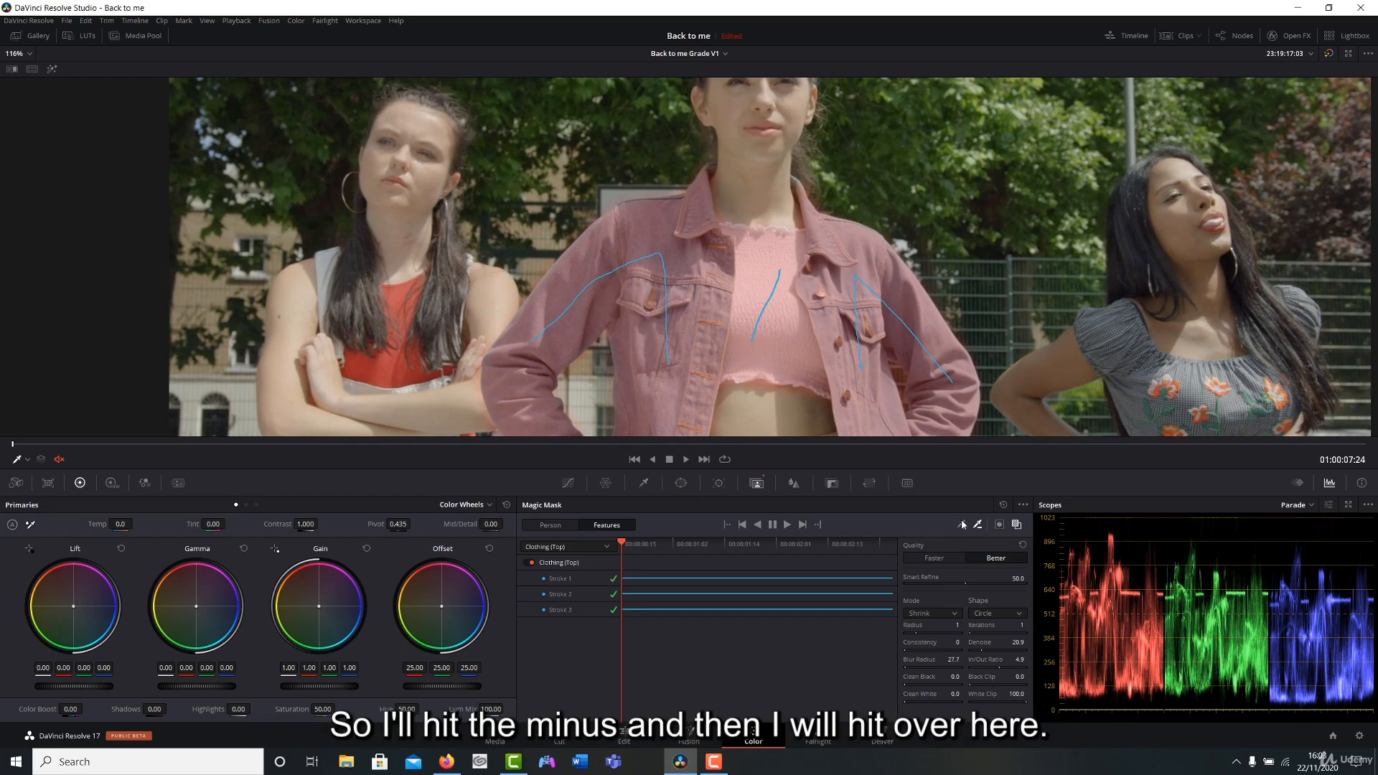
pyautogui.moveTo(761, 394)
pyautogui.mouseDown()
pyautogui.moveTo(751, 328)
pyautogui.moveTo(732, 357)
pyautogui.moveTo(802, 365)
pyautogui.mouseUp()
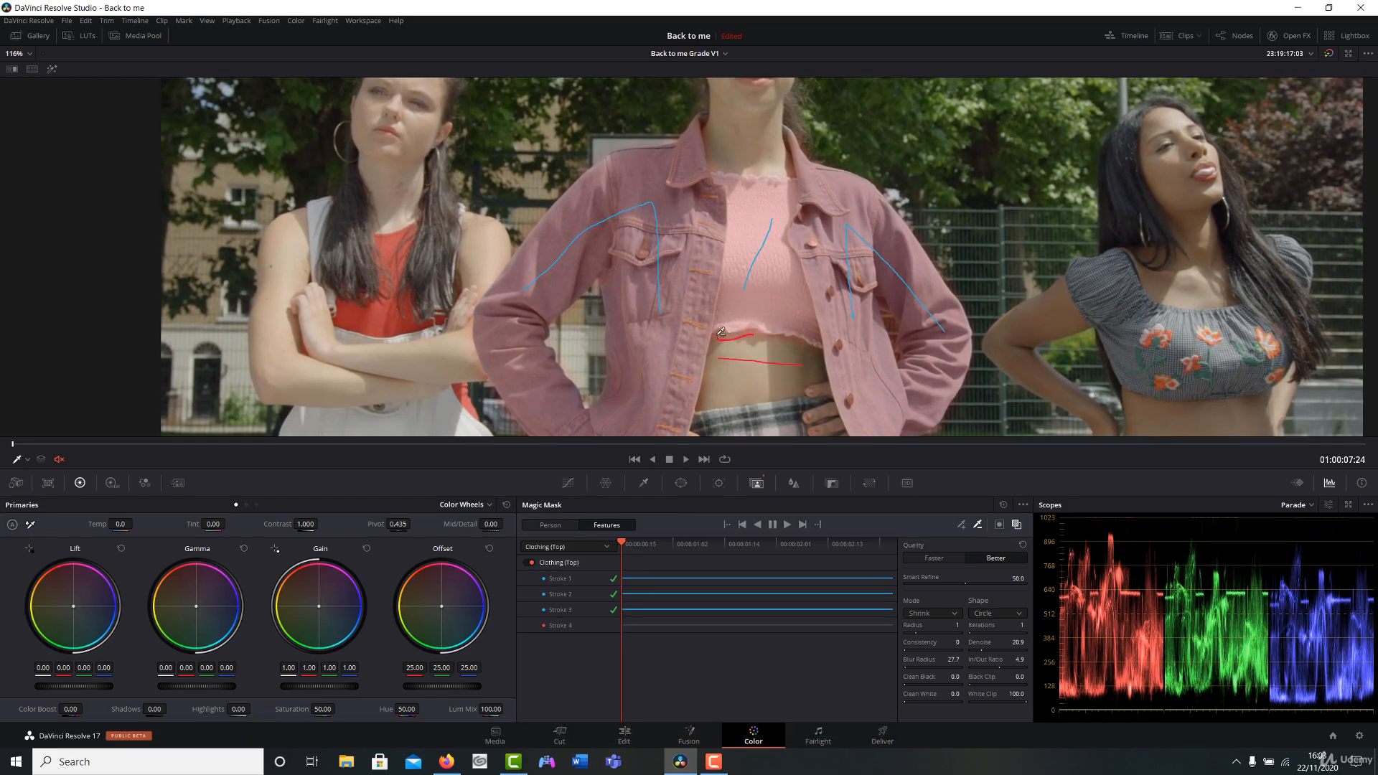
pyautogui.moveTo(717, 335); pyautogui.dragTo(718, 337)
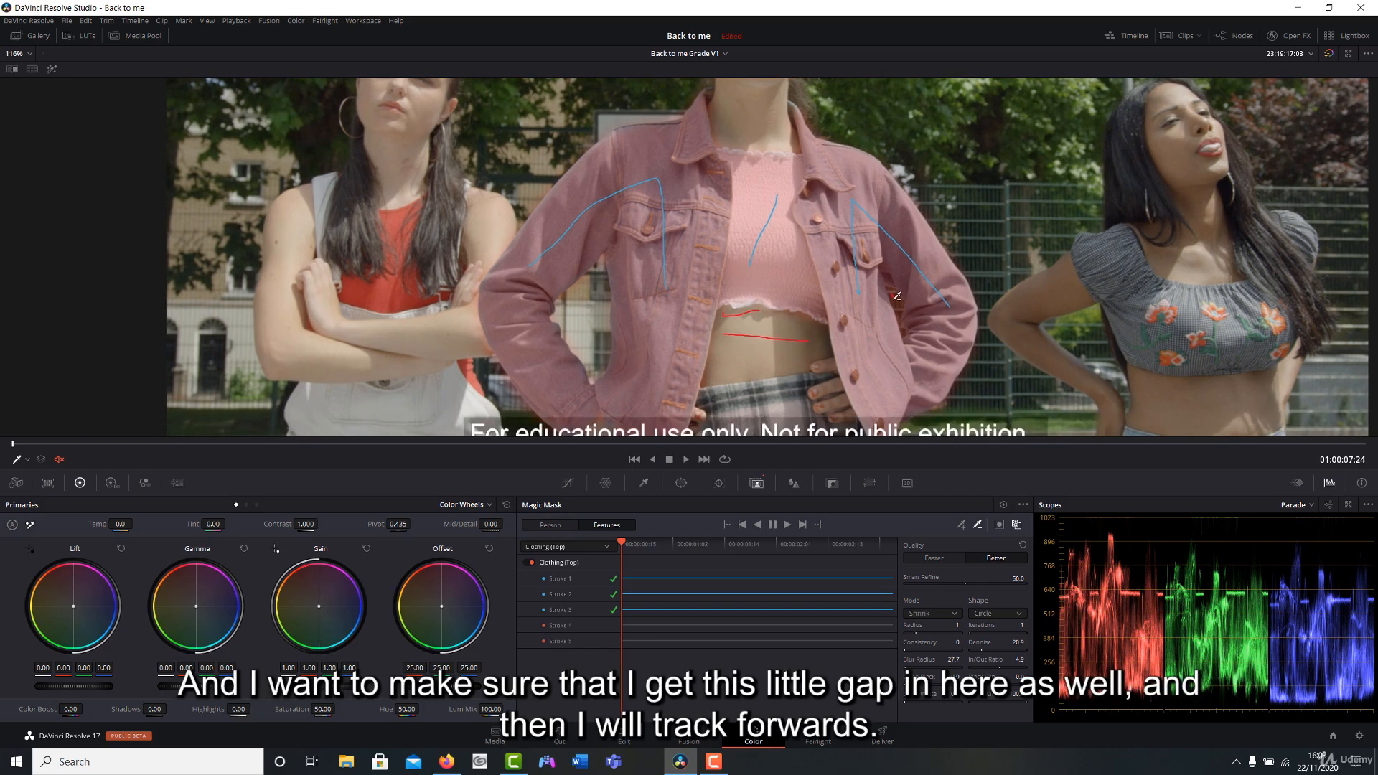
# - Add a short background stroke in the gap between the jacket and her arm, track all strokes forward, and return to the clip's start
pyautogui.moveTo(891, 292); pyautogui.dragTo(896, 306)
pyautogui.click(787, 525)
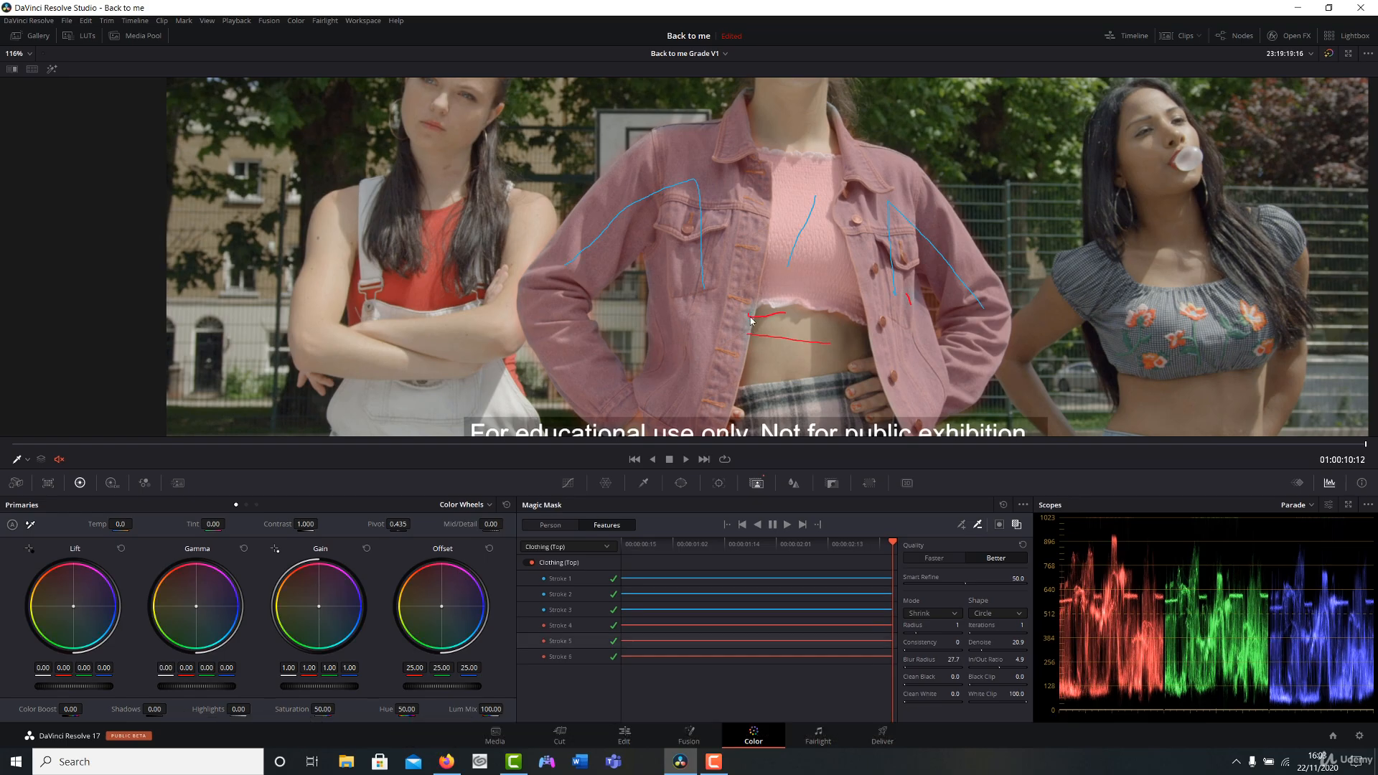
pyautogui.moveTo(887, 549); pyautogui.dragTo(621, 546)
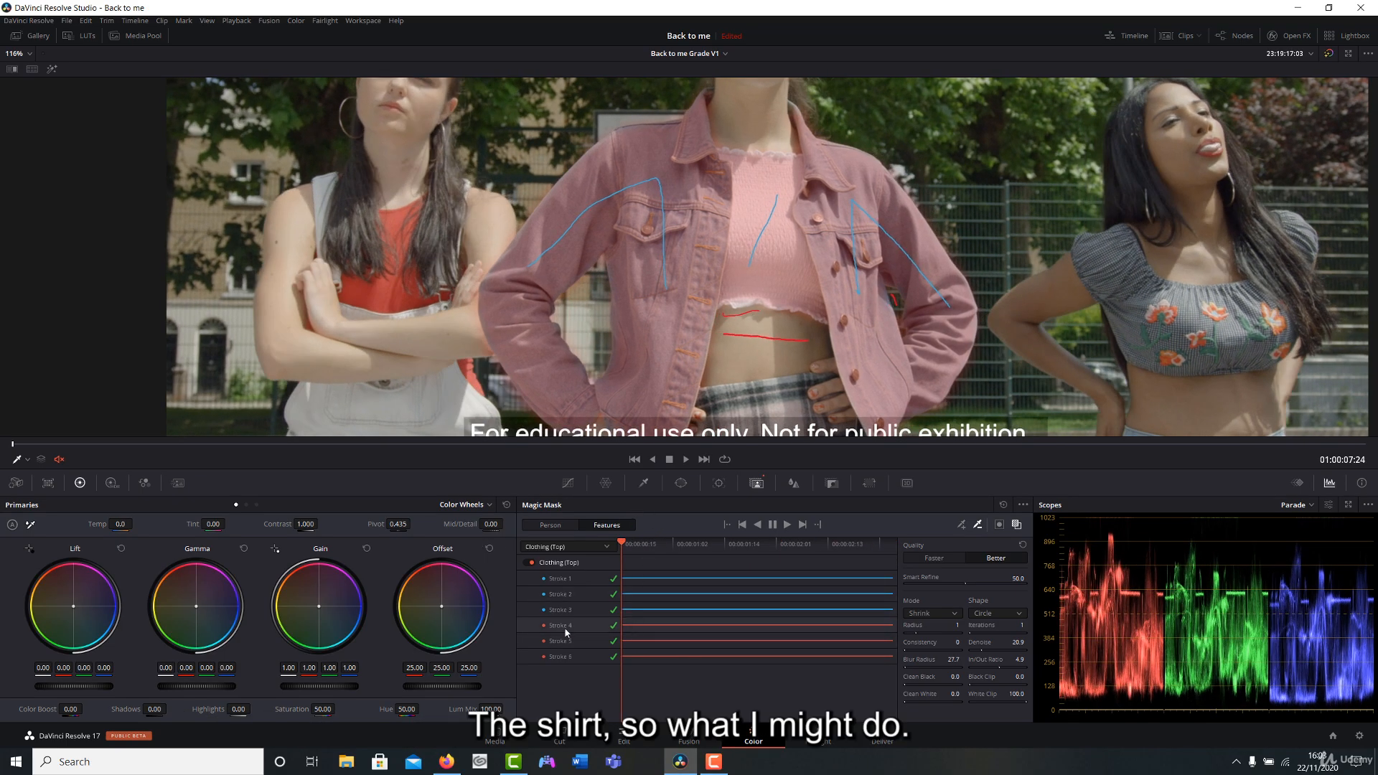
# - Delete the two background strokes on the bare midriff, Stroke 4 and Stroke 5, from the clothing mask
pyautogui.click(563, 626)
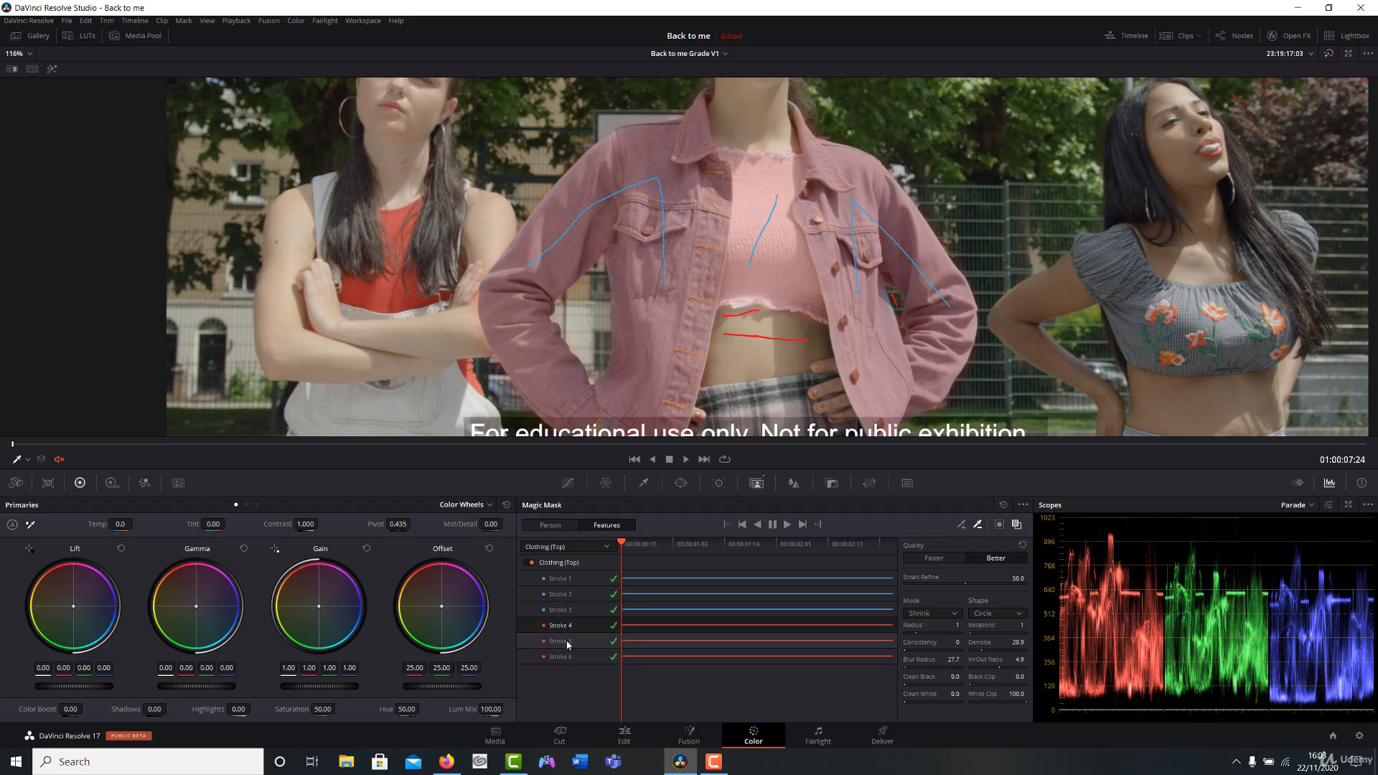
pyautogui.click(566, 641)
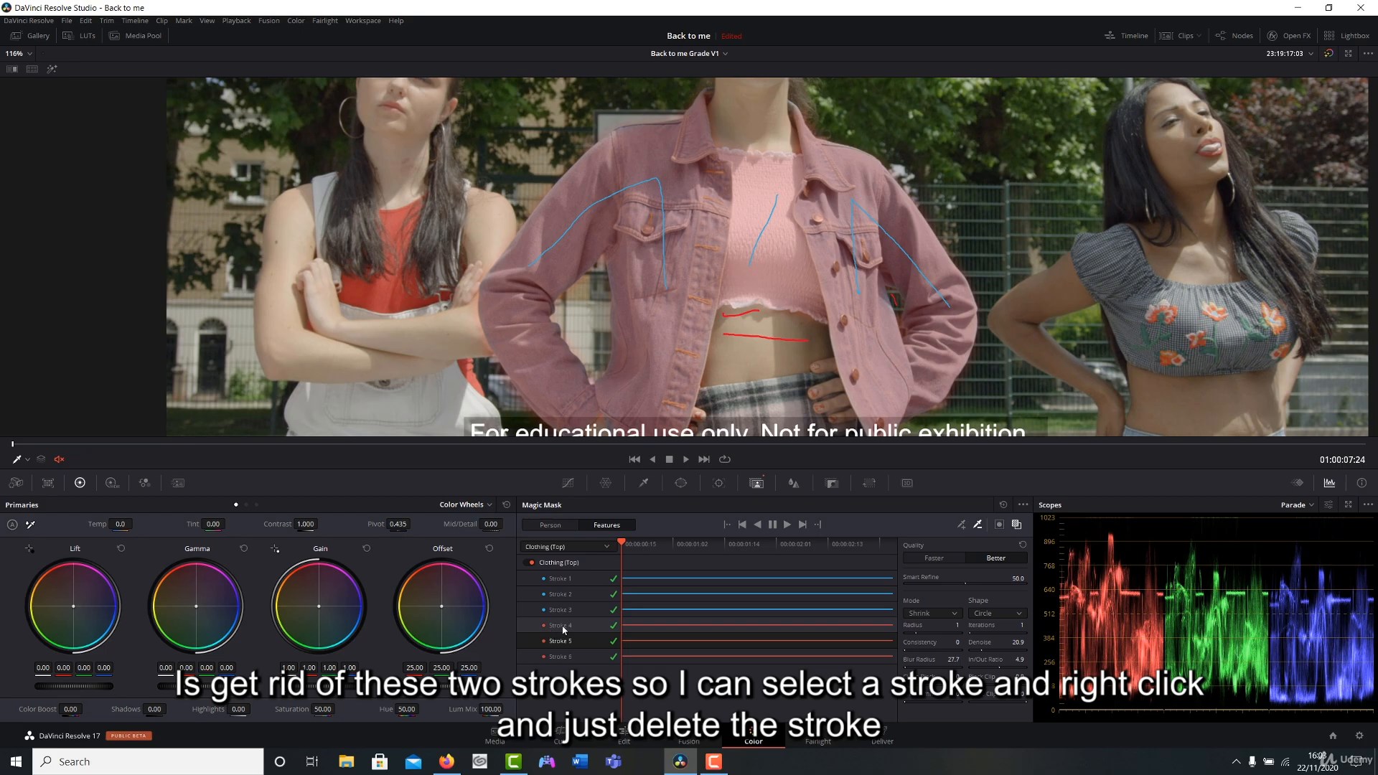
pyautogui.click(571, 626)
pyautogui.rightClick(570, 627)
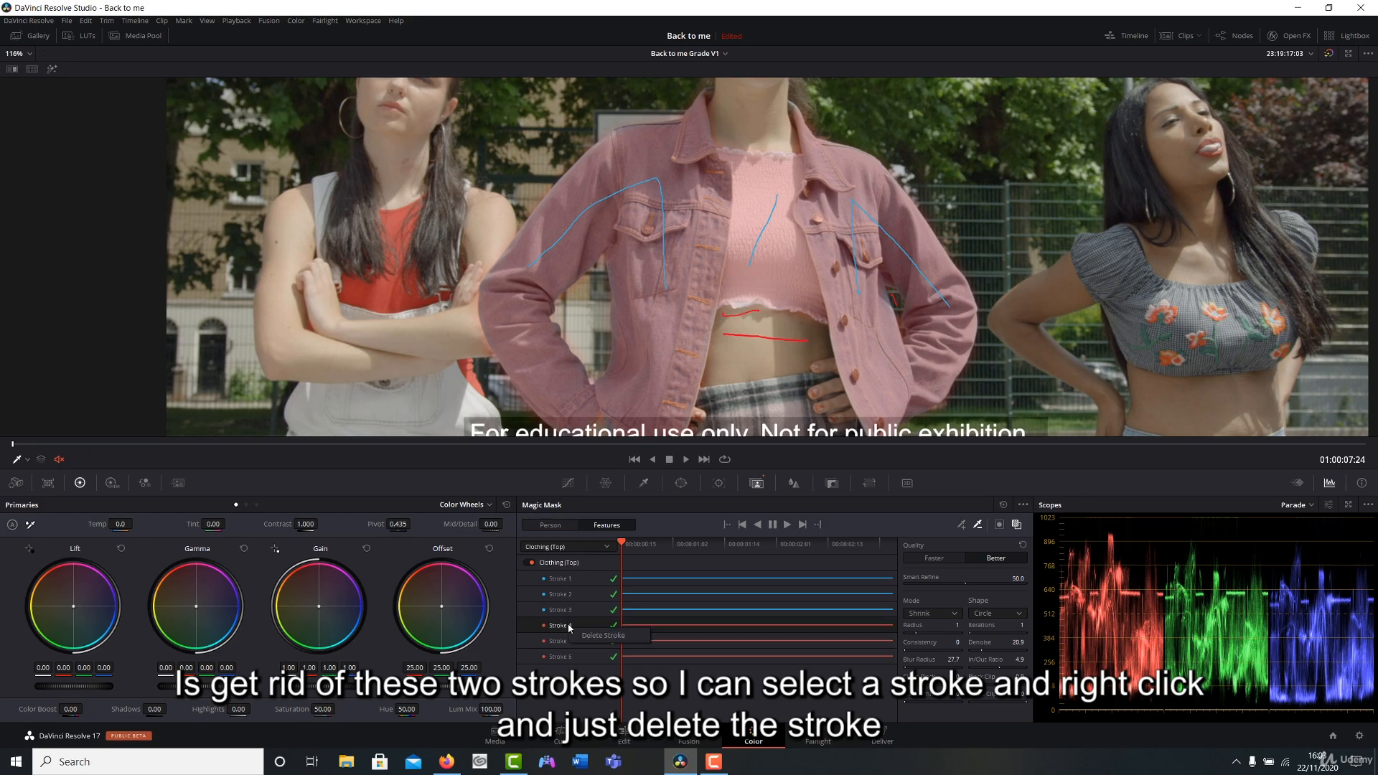
pyautogui.click(589, 637)
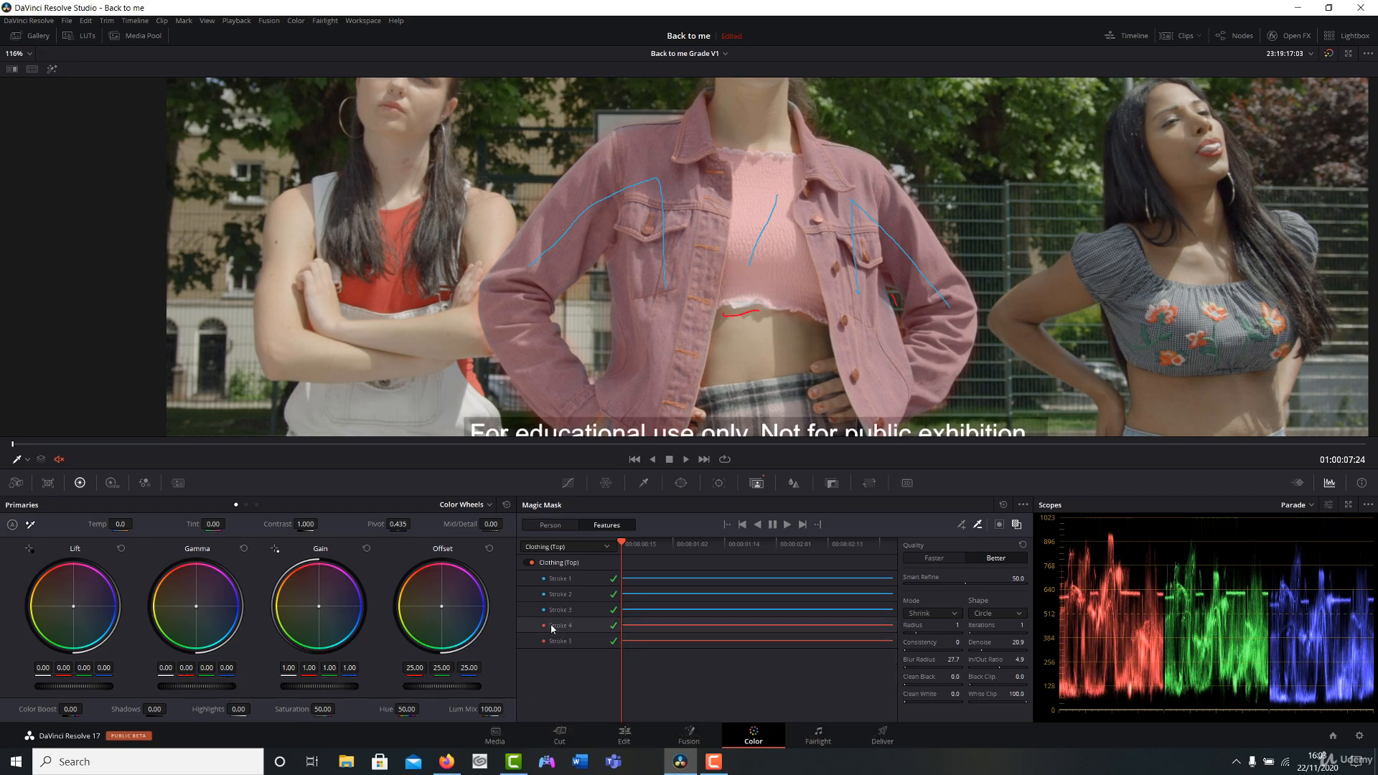
pyautogui.rightClick(572, 637)
pyautogui.click(574, 635)
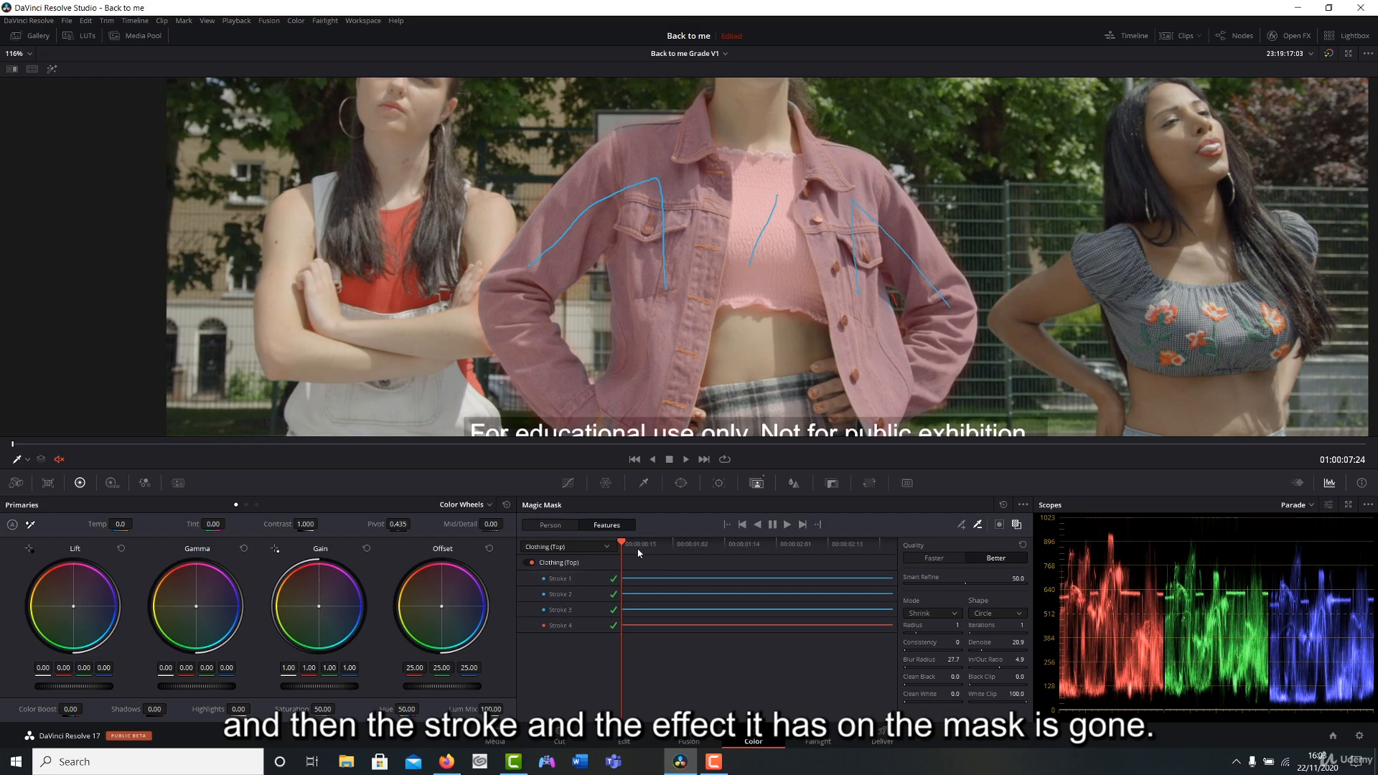
# - Draw a background stroke just below the top's frilled hem and a foreground stroke along the fabric just above it
pyautogui.scroll(2, 775, 336)
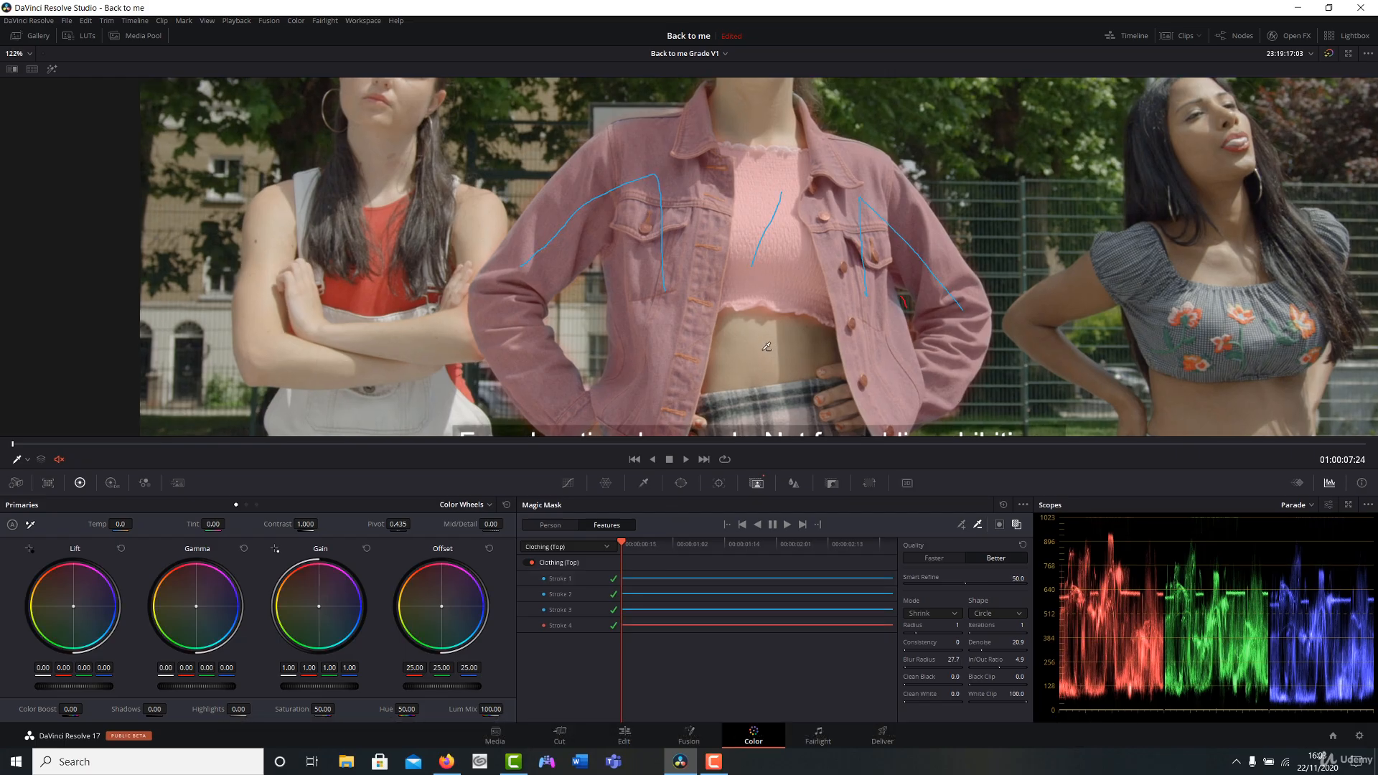
pyautogui.scroll(3, 775, 335)
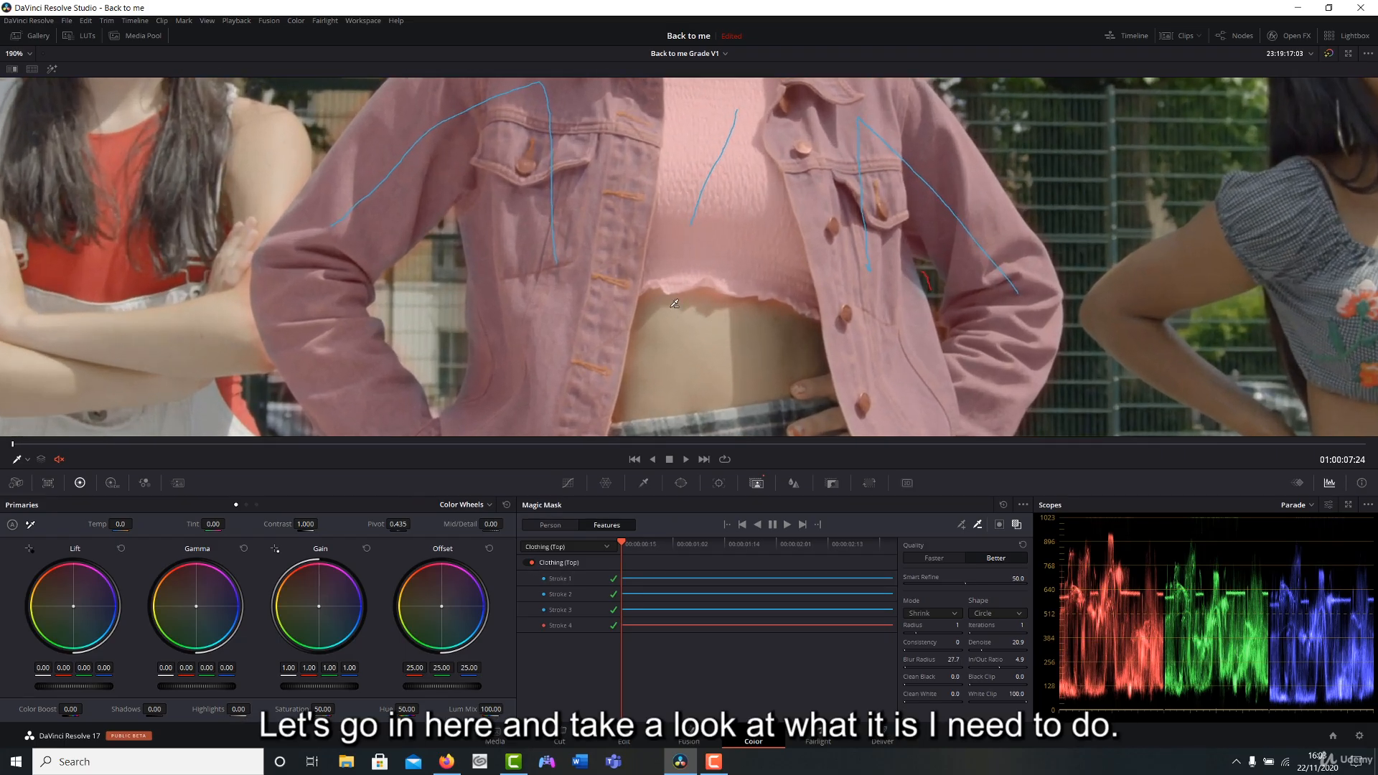
pyautogui.moveTo(657, 291); pyautogui.dragTo(793, 317)
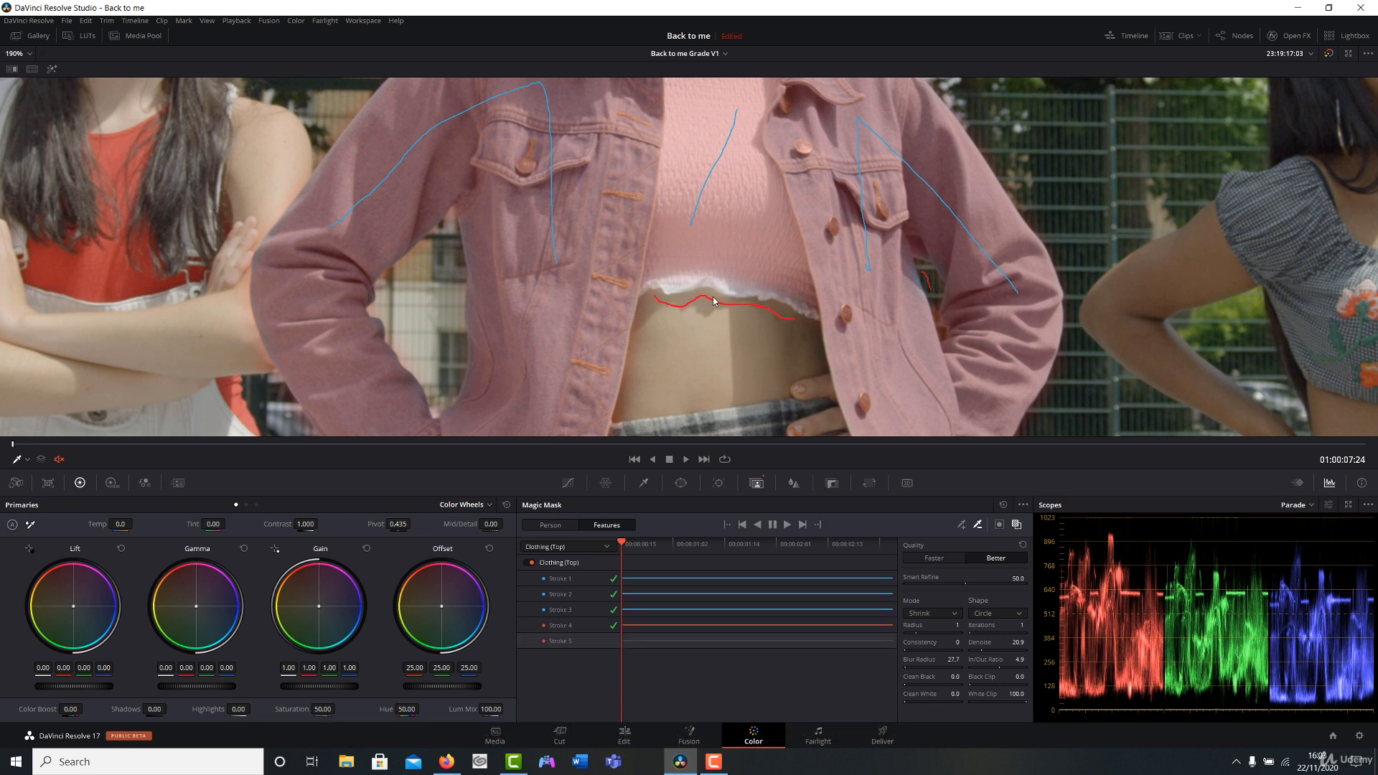
pyautogui.click(961, 525)
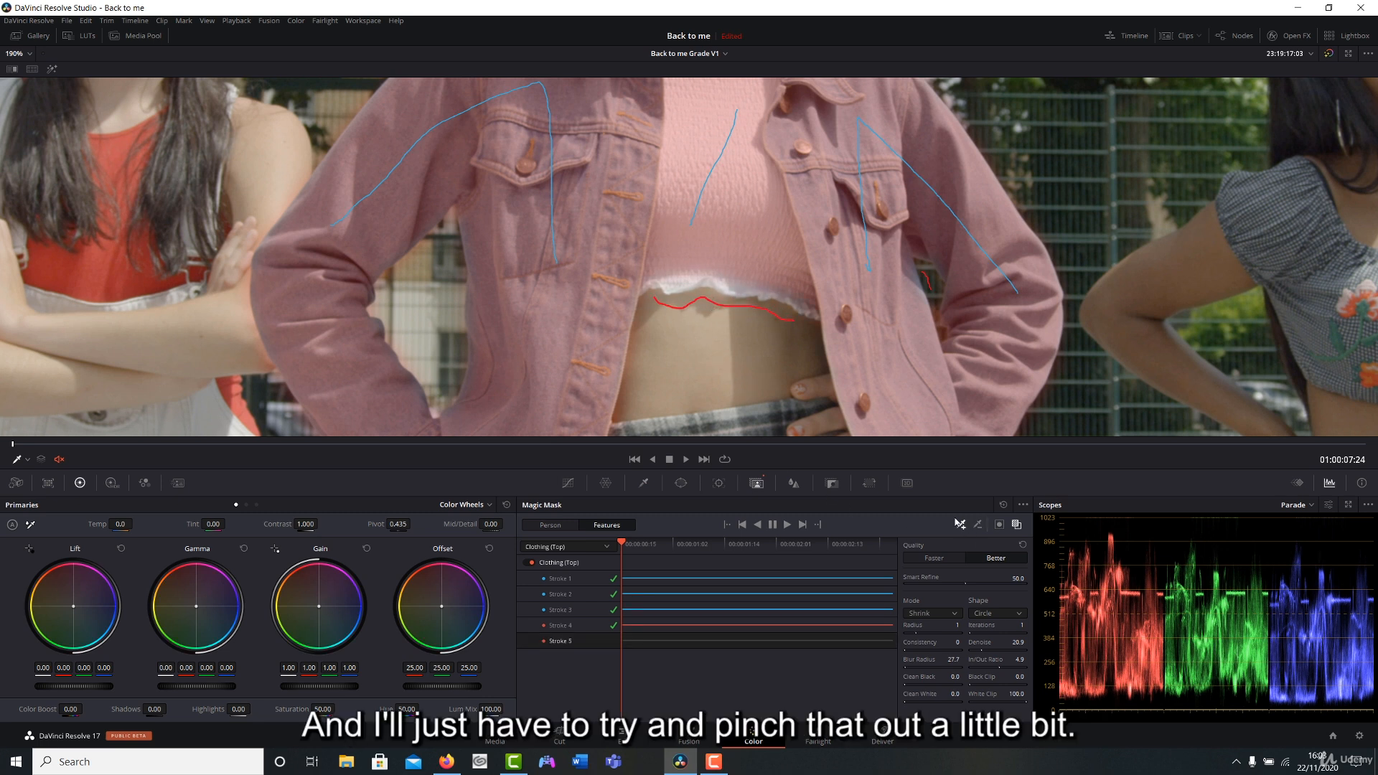
pyautogui.moveTo(665, 278)
pyautogui.mouseDown()
pyautogui.moveTo(732, 273)
pyautogui.moveTo(786, 291)
pyautogui.mouseUp()
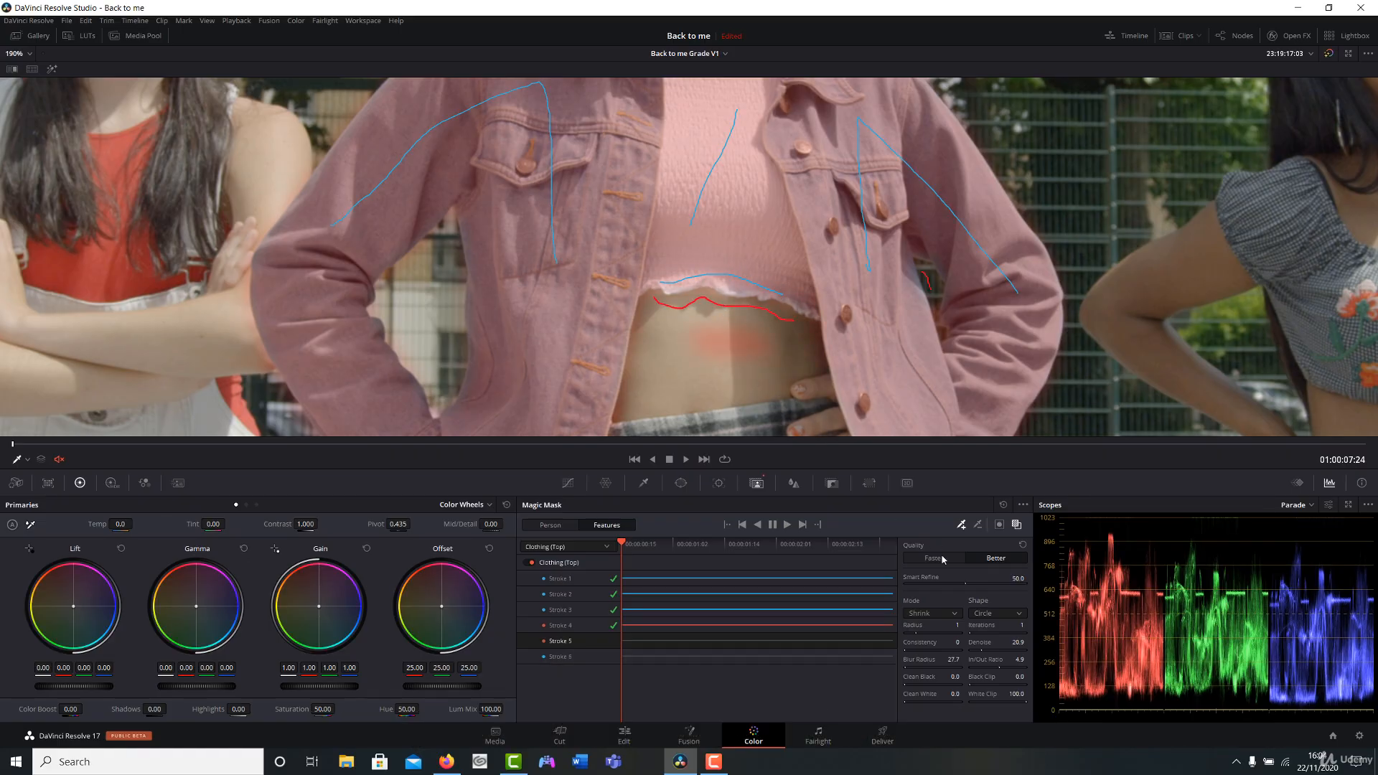
# - Add a short background stroke on the bare midriff, track the strokes forward through the clip, and scrub back to the start
pyautogui.click(980, 526)
pyautogui.moveTo(707, 337); pyautogui.dragTo(748, 346)
pyautogui.click(788, 527)
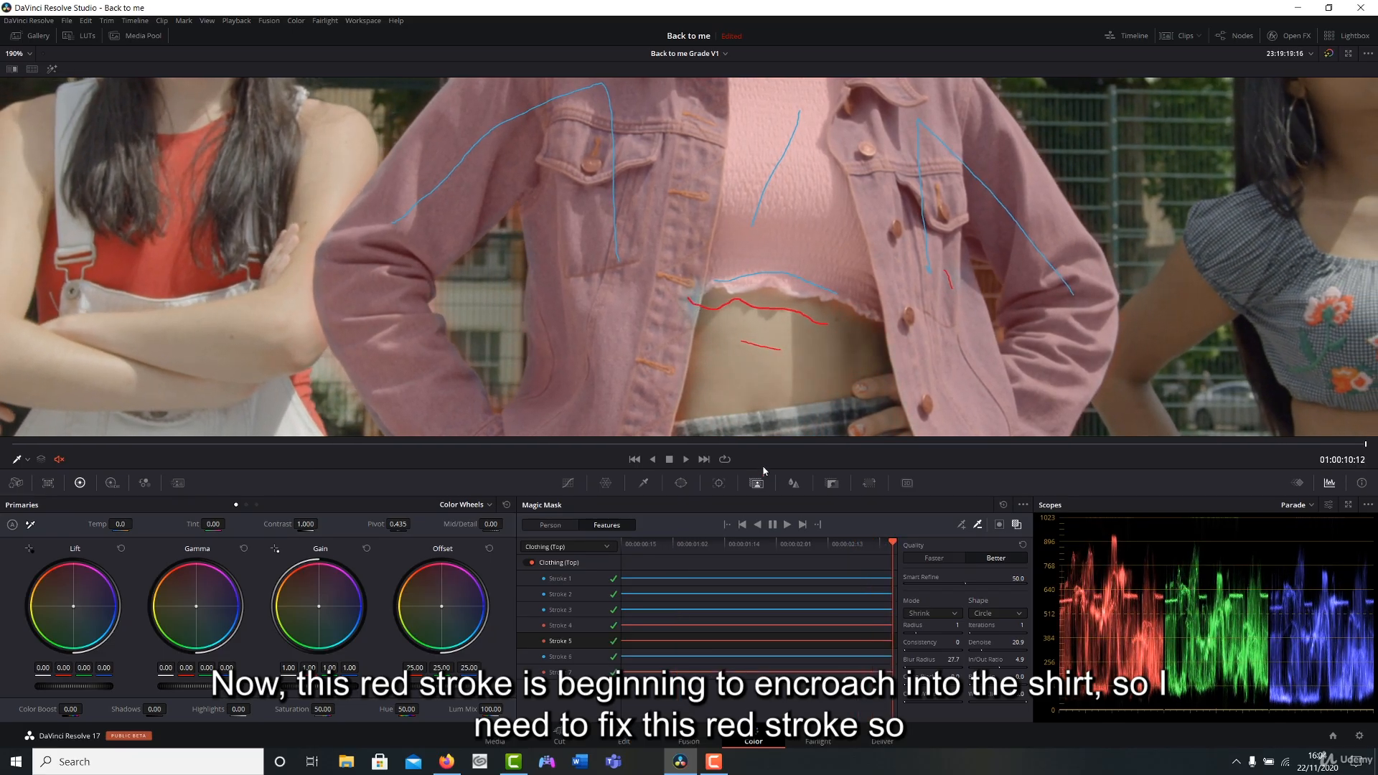
pyautogui.moveTo(868, 552); pyautogui.dragTo(507, 515)
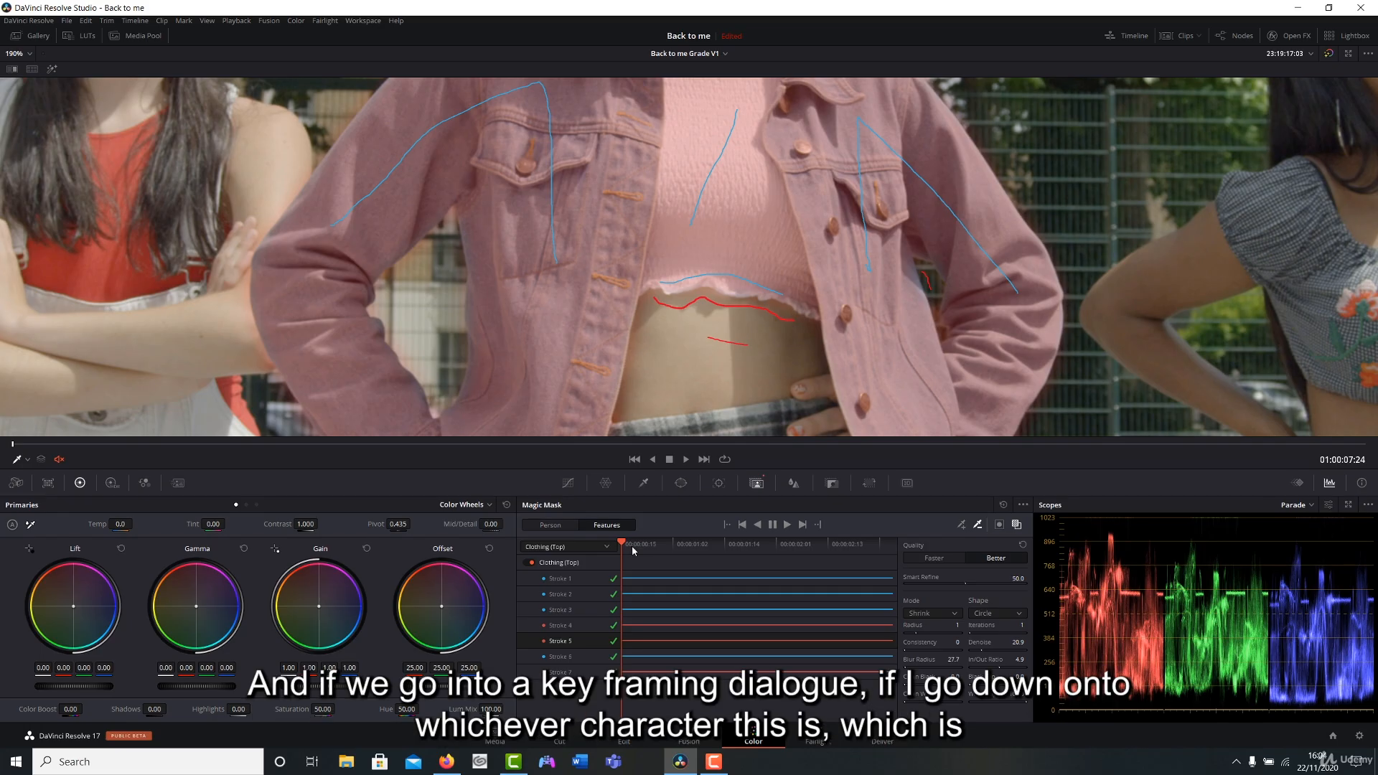
# - Identify the mask's node number and look through Corrector 5's keyframe parameters for a Magic Mask entry
pyautogui.click(1296, 483)
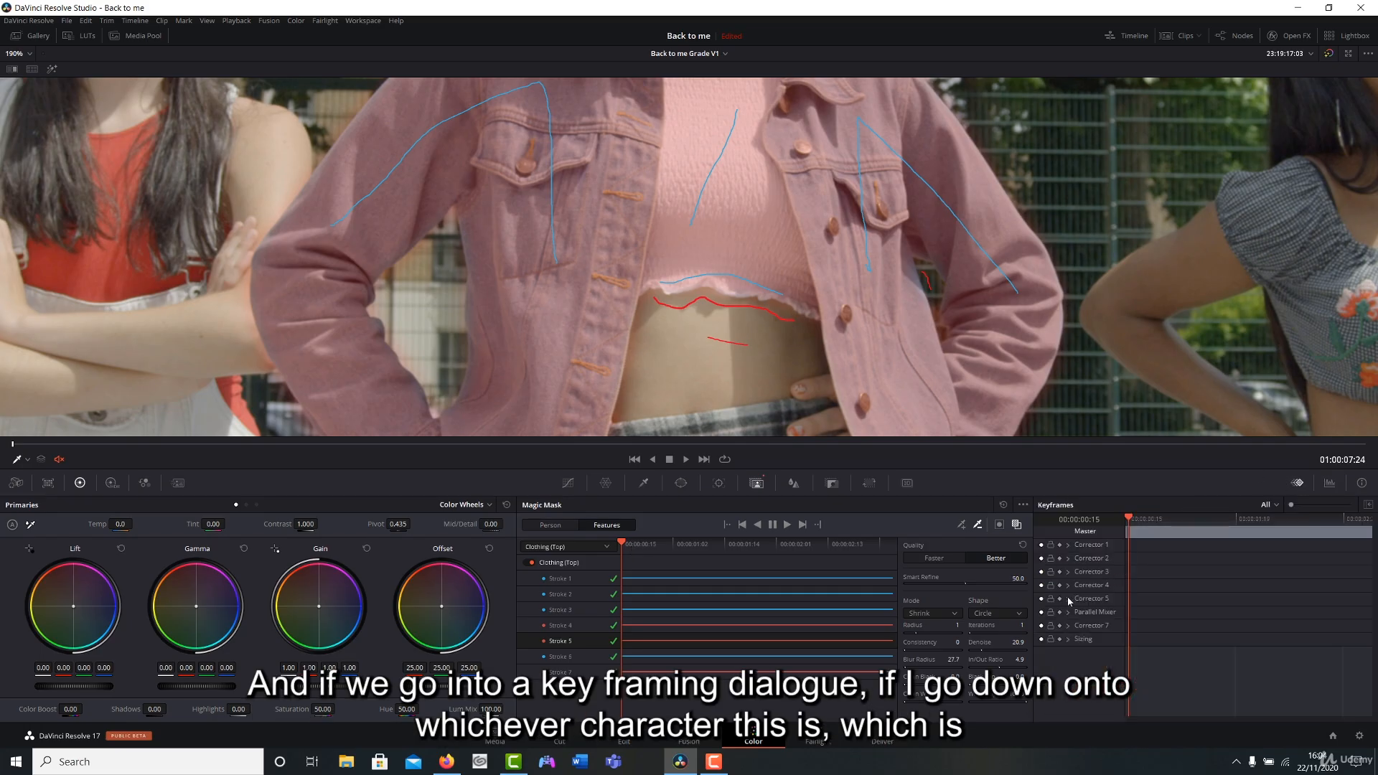
pyautogui.click(1234, 36)
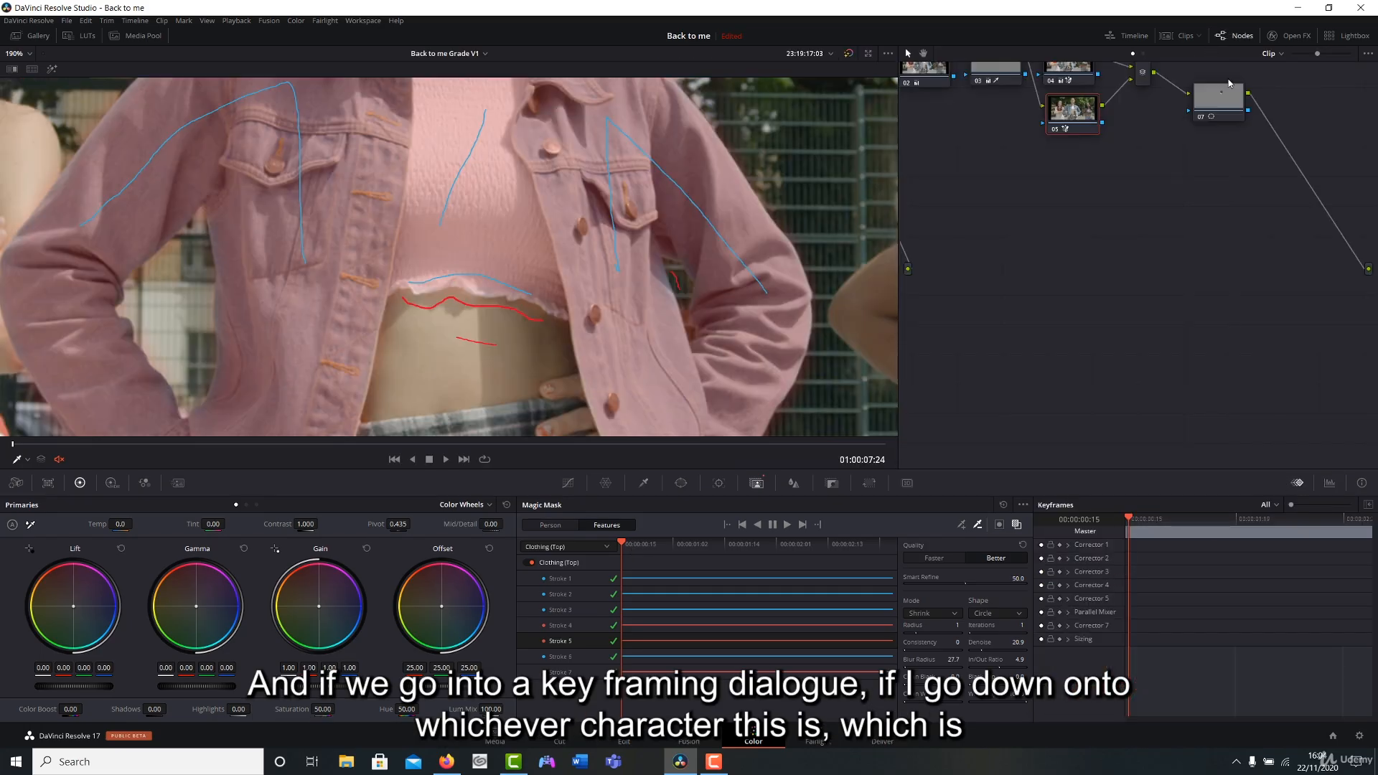
pyautogui.click(1234, 36)
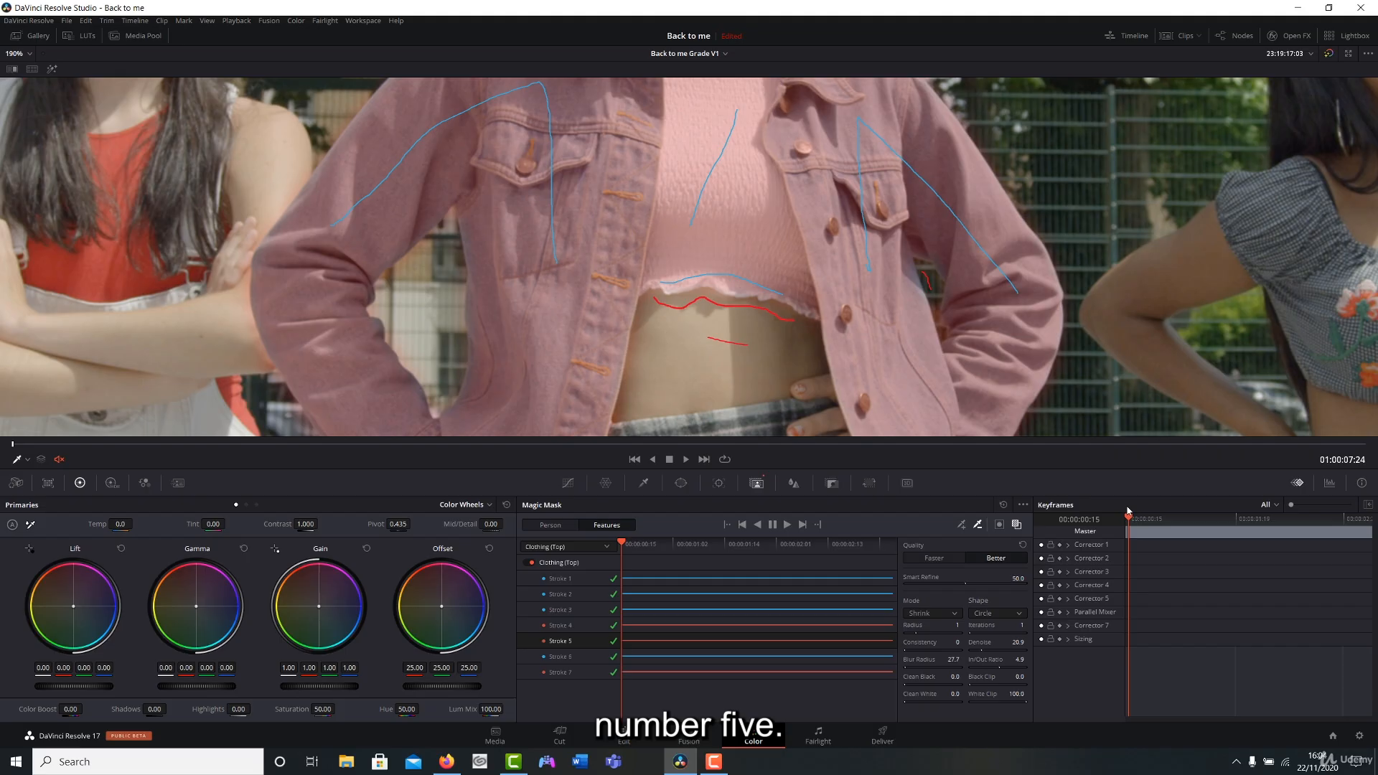
pyautogui.click(1068, 599)
pyautogui.scroll(-4, 1131, 596)
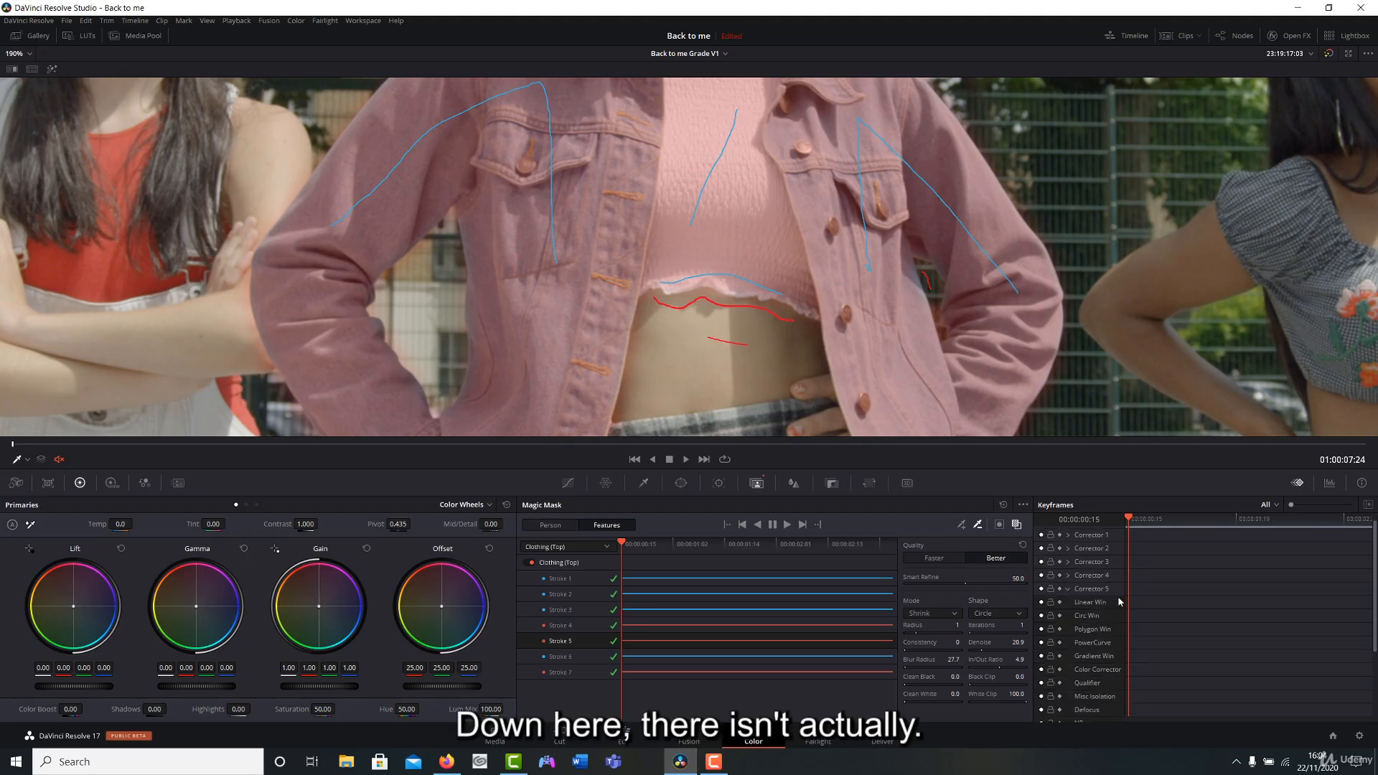
pyautogui.scroll(-1, 1133, 594)
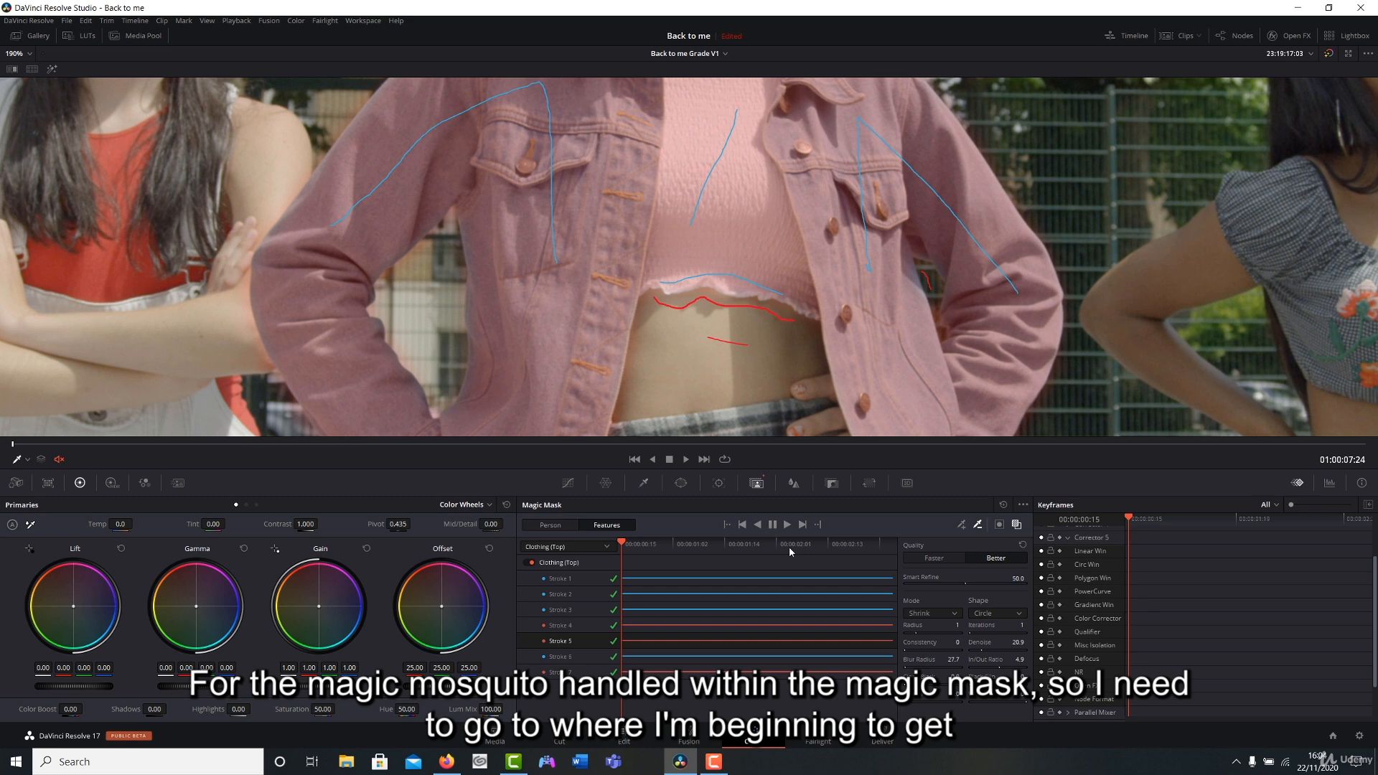
# - Show the clip timeline and mark an in point at 01:00:08:13, where Stroke 5 drifts onto the top, and an out point at the clip's end
pyautogui.moveTo(623, 543)
pyautogui.mouseDown()
pyautogui.moveTo(711, 554)
pyautogui.moveTo(665, 560)
pyautogui.mouseUp()
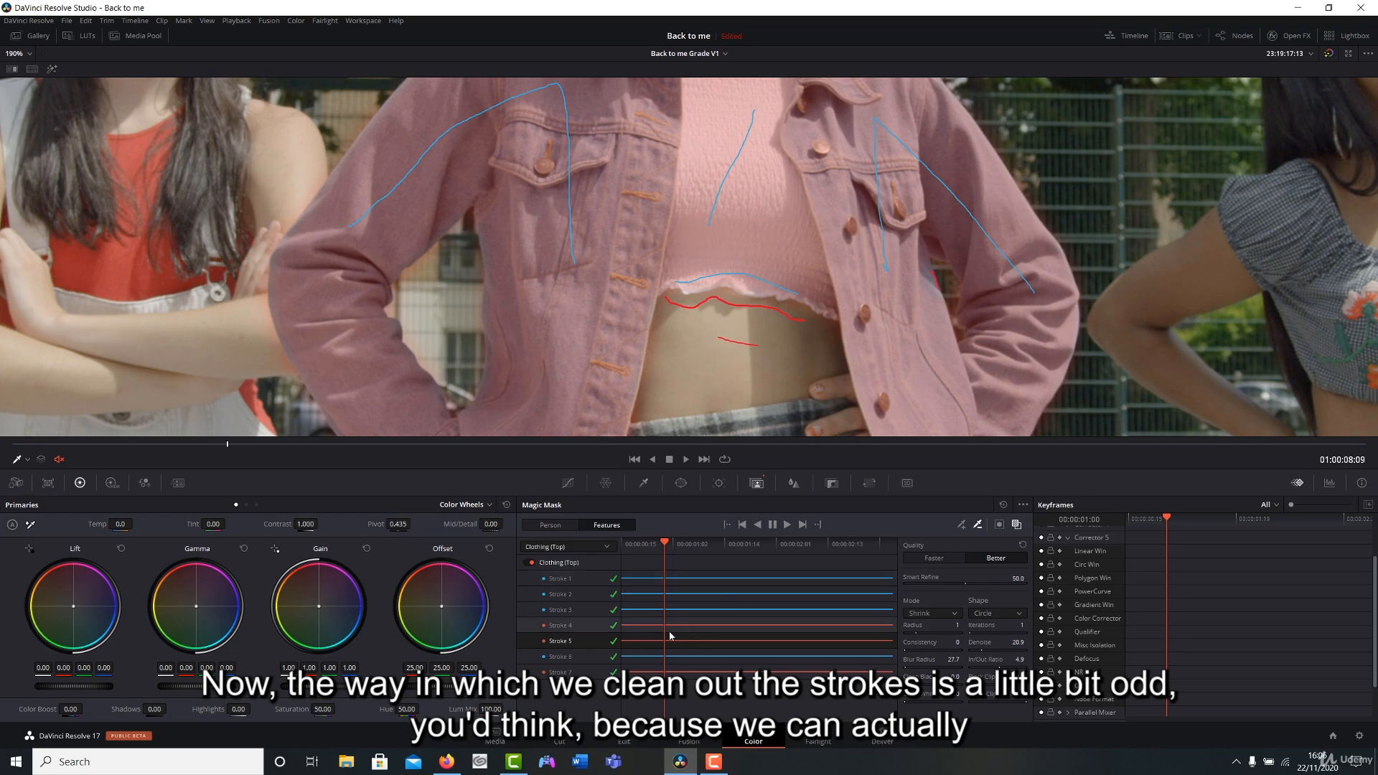
pyautogui.moveTo(669, 635); pyautogui.dragTo(894, 647)
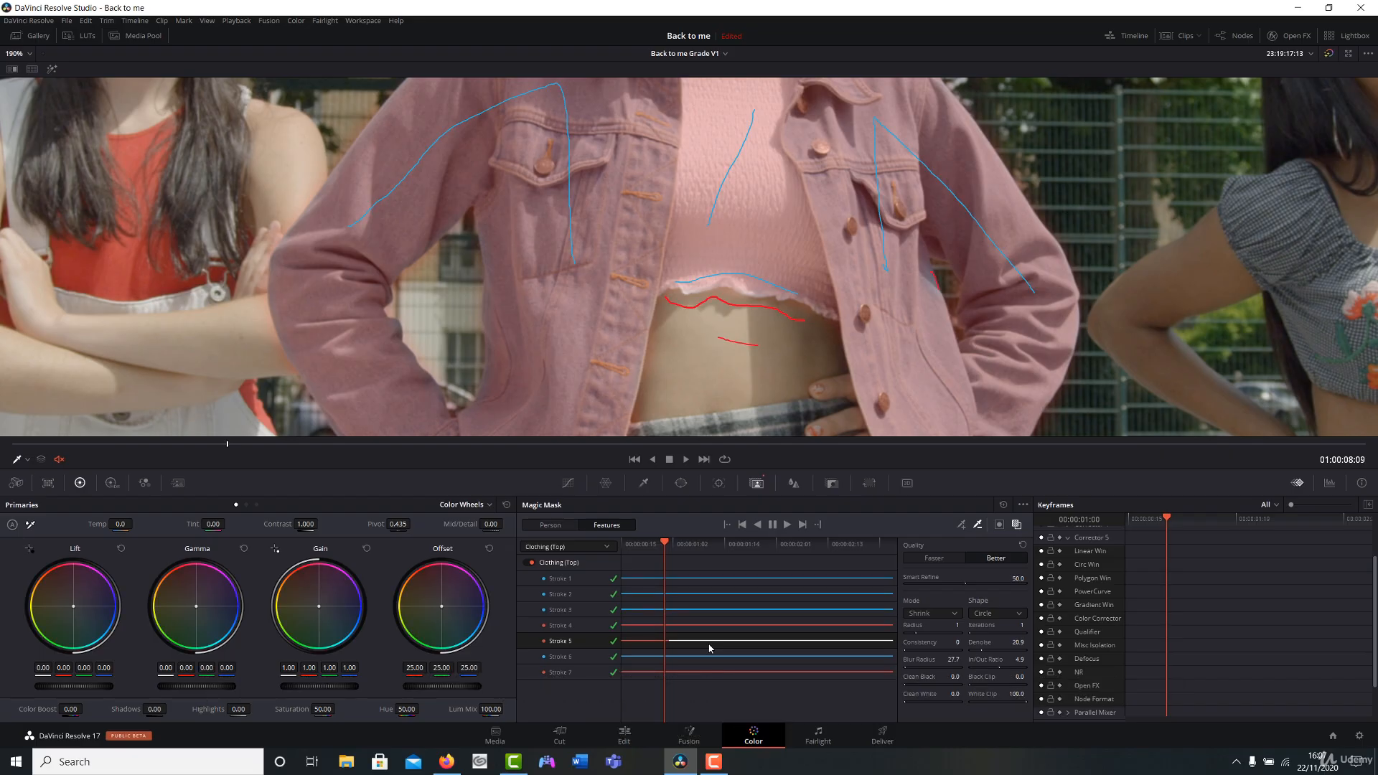
pyautogui.click(1134, 36)
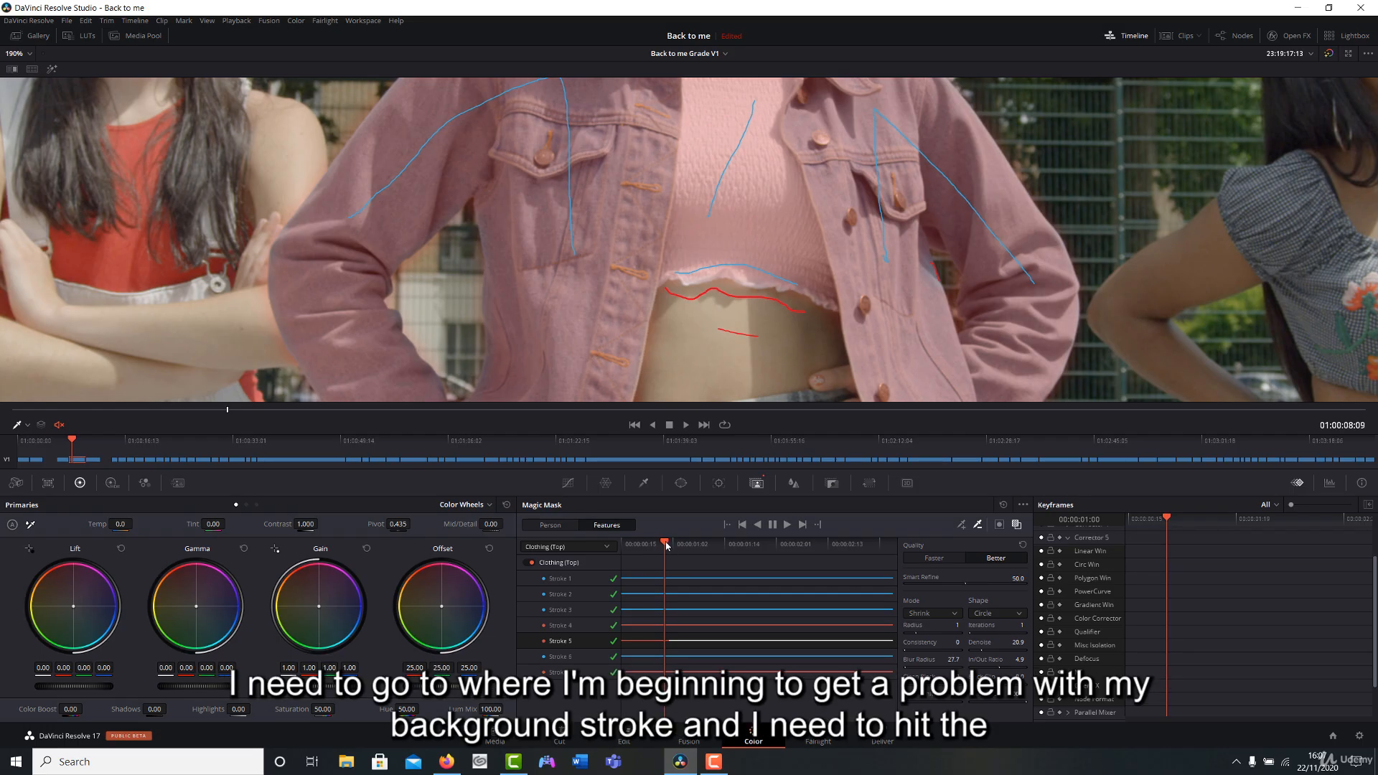
pyautogui.moveTo(666, 548); pyautogui.dragTo(687, 546)
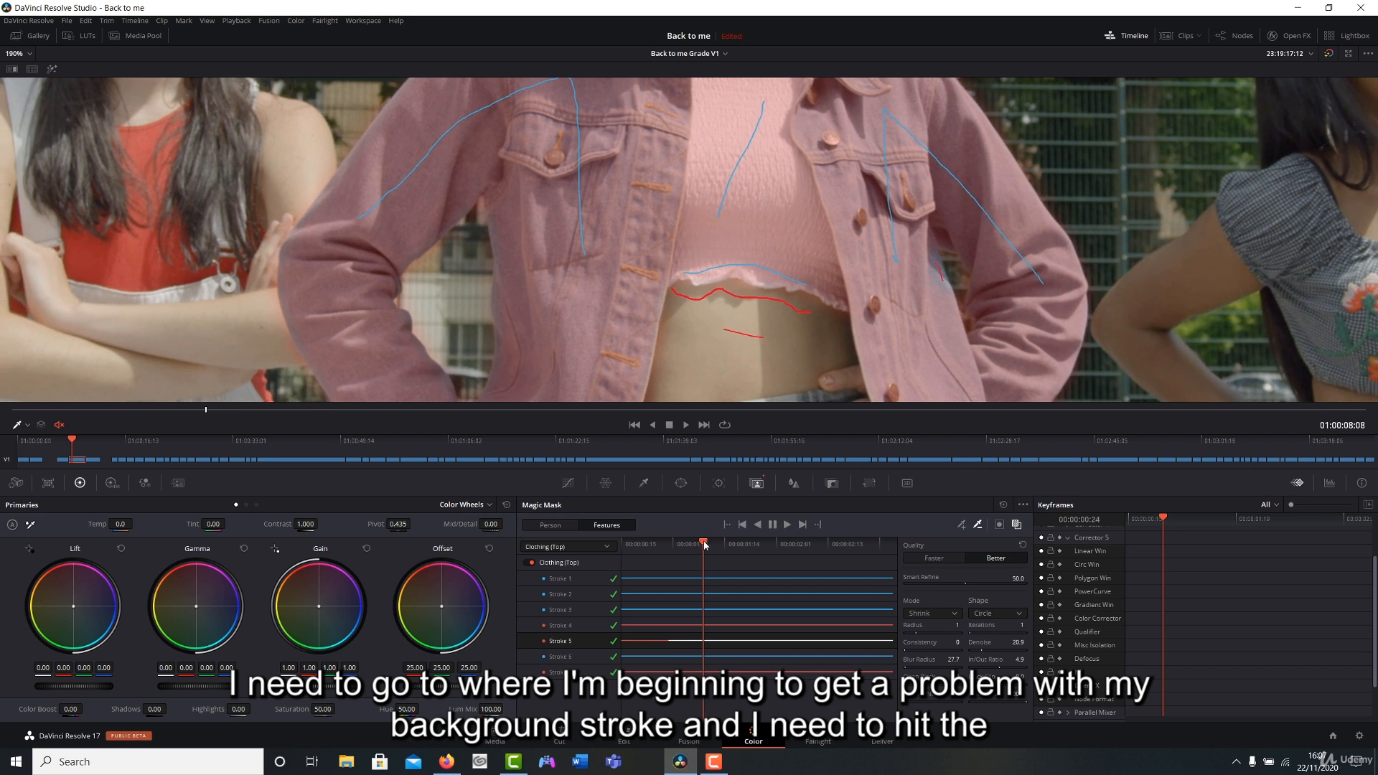
pyautogui.moveTo(686, 545); pyautogui.dragTo(682, 545)
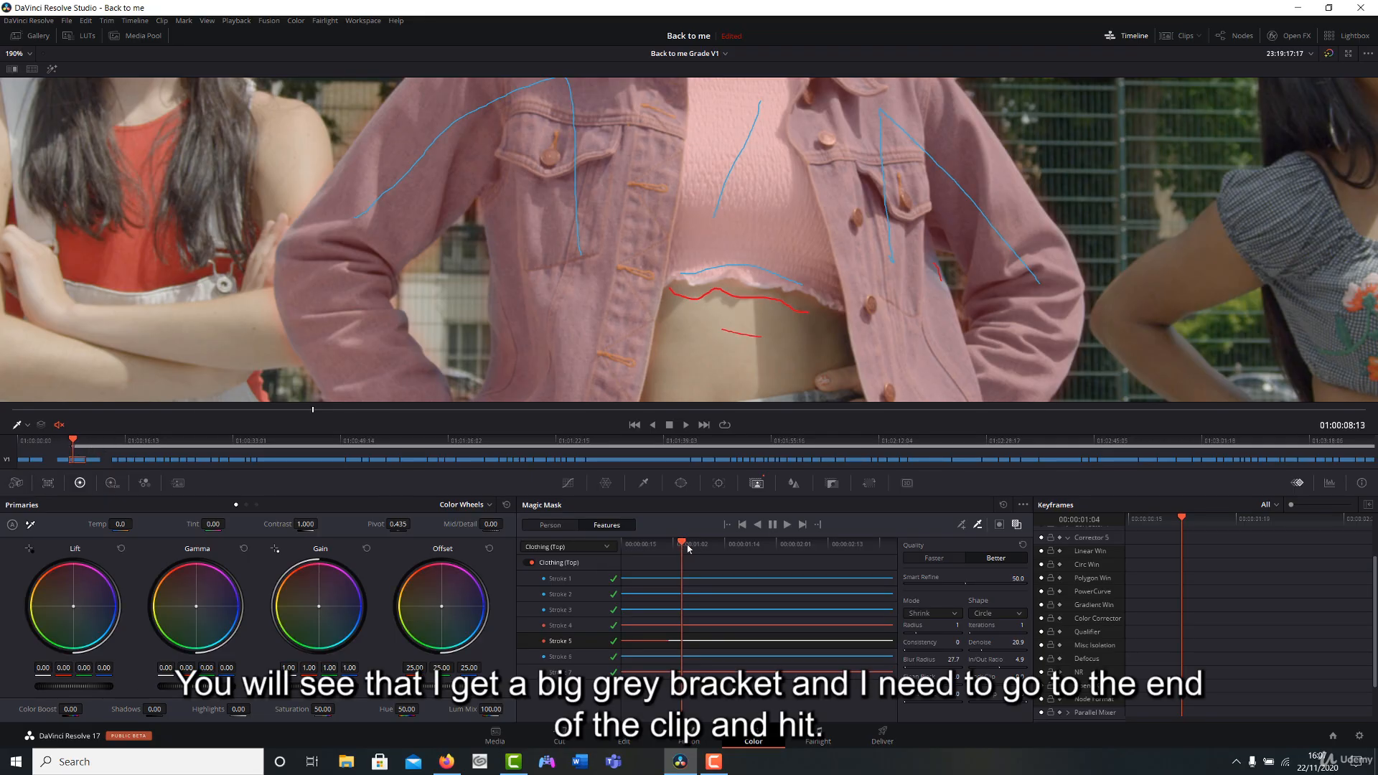
pyautogui.moveTo(684, 543); pyautogui.dragTo(958, 572)
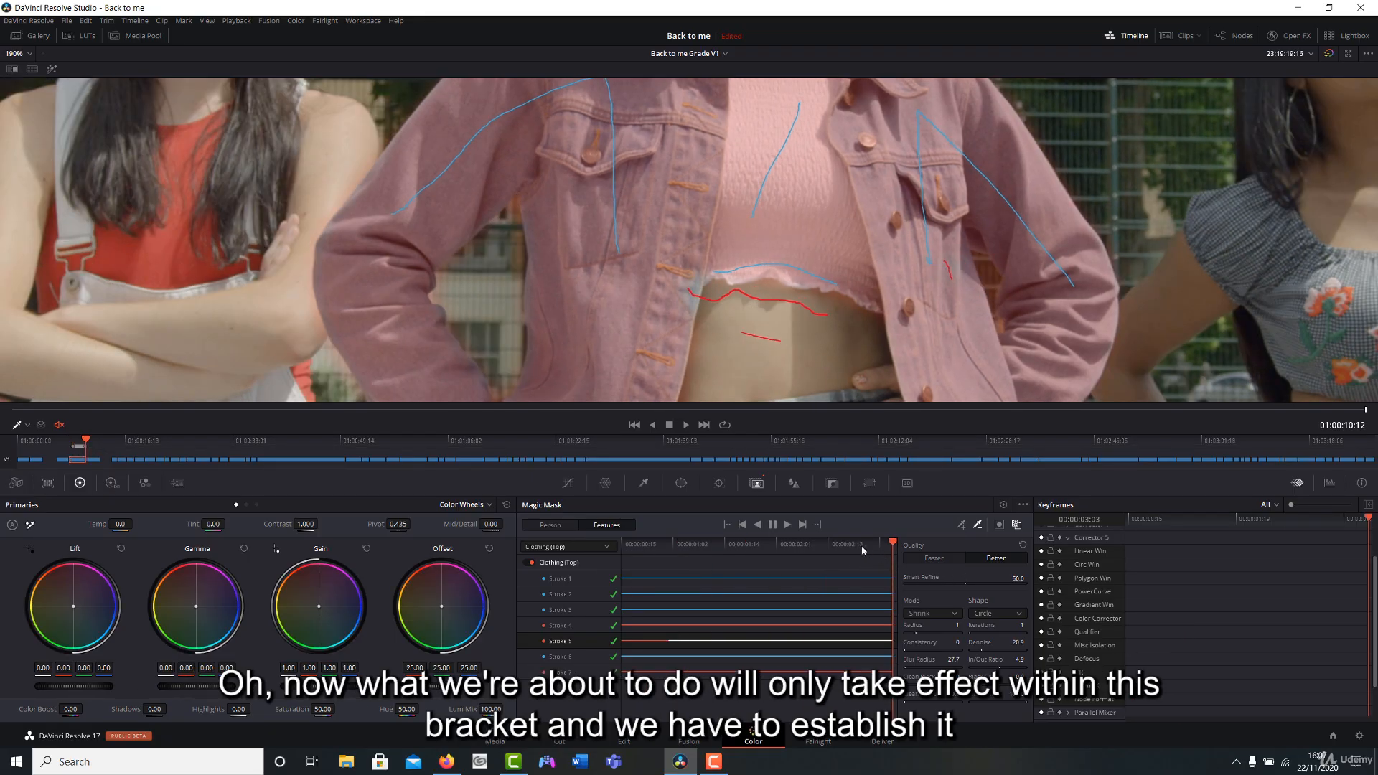
# - Clear the in and out points and mark them again from where the hem's background stroke drifts to the clip's end
pyautogui.click(670, 545)
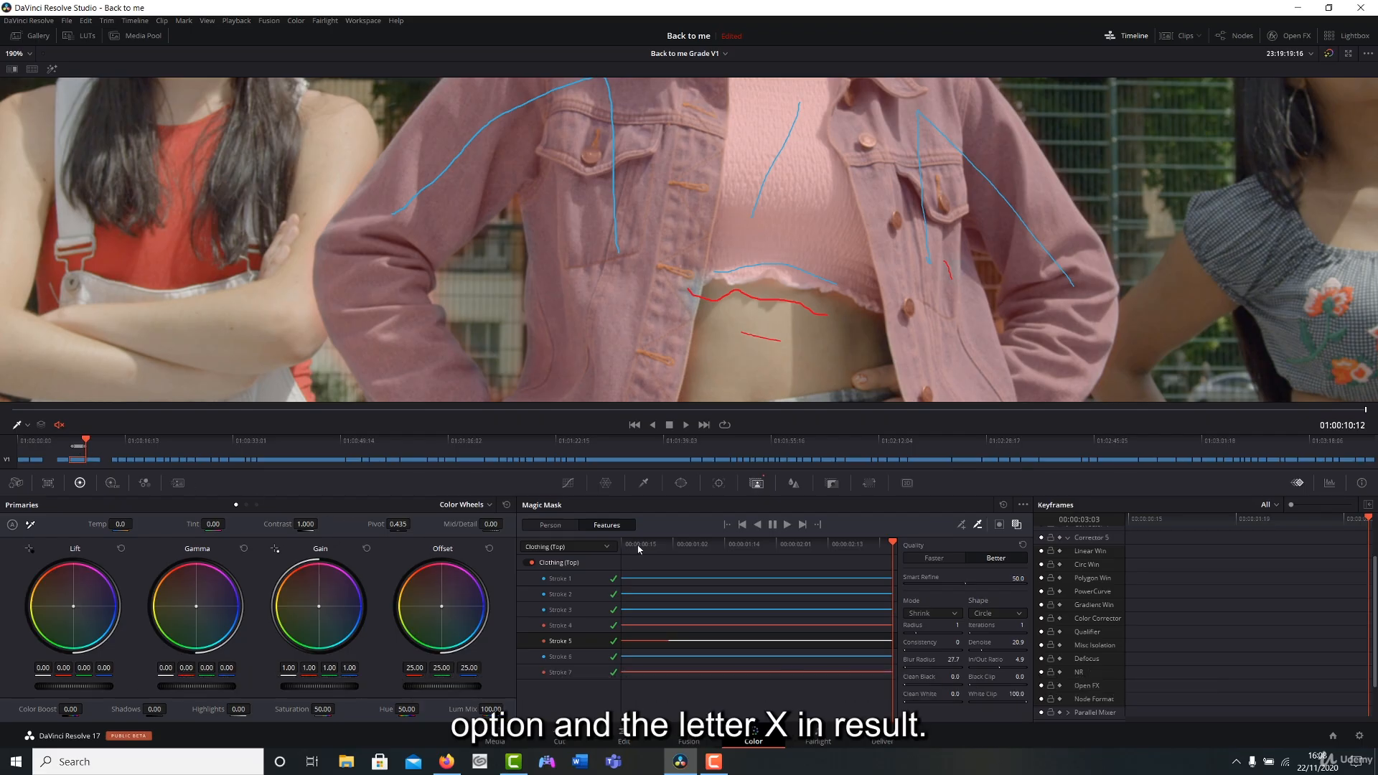
pyautogui.click(691, 549)
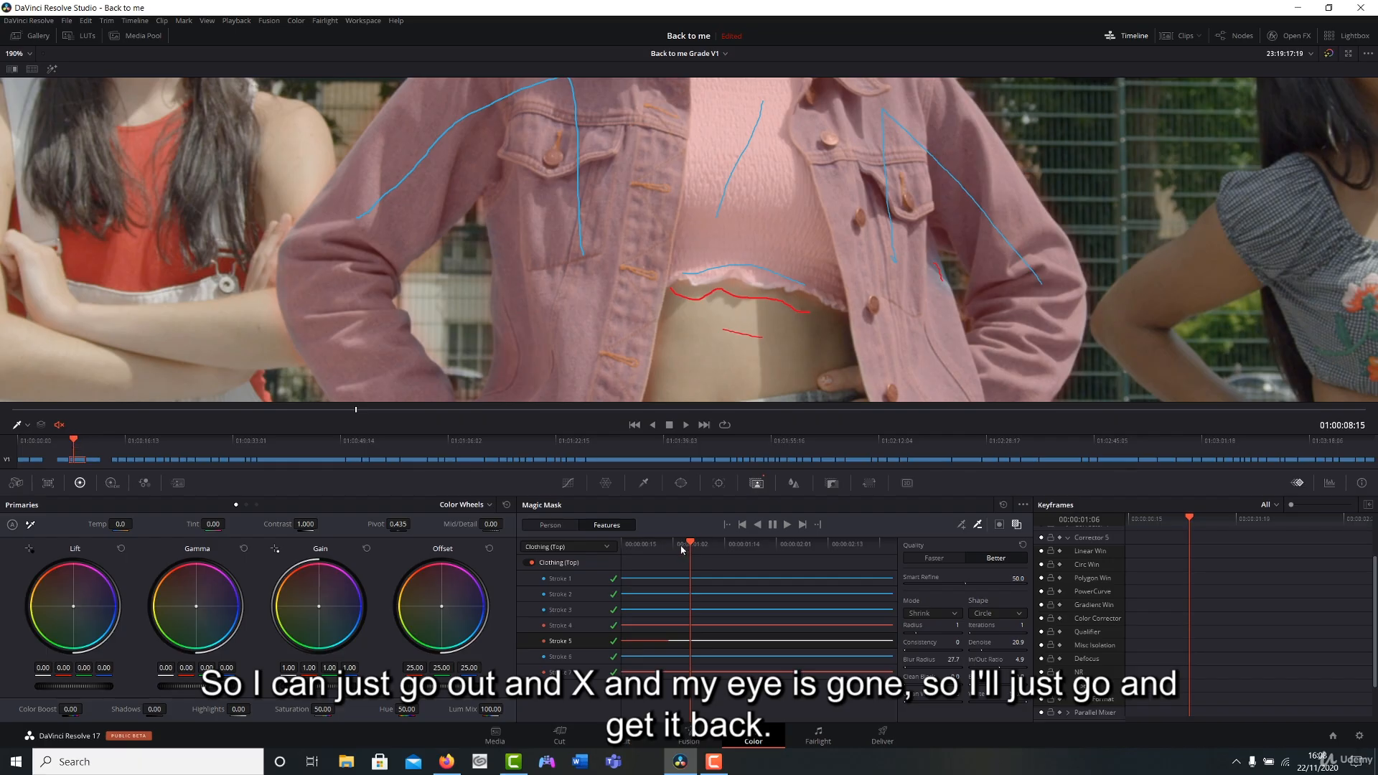
pyautogui.moveTo(691, 548); pyautogui.dragTo(902, 573)
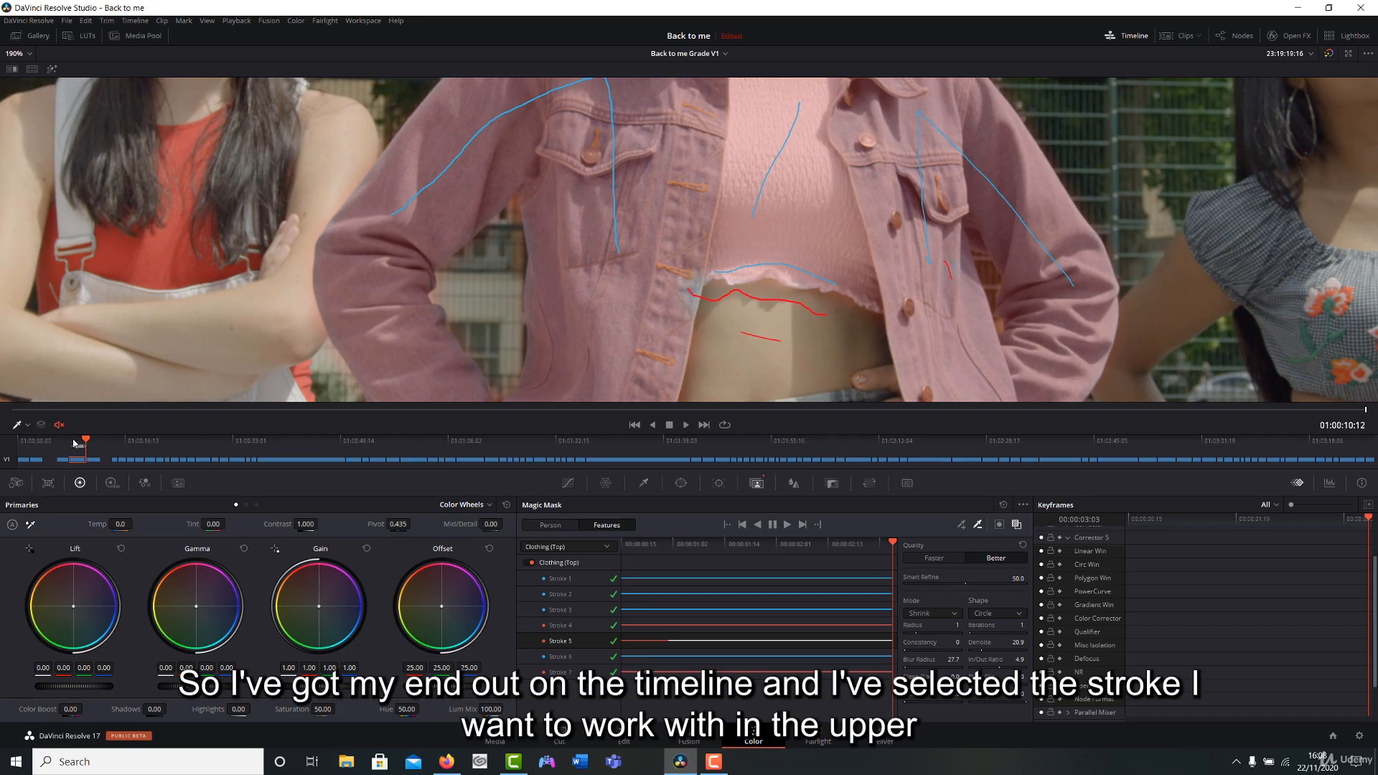
# - Clear the tracking of Stroke 5 with Clear Selected Stroke from In to Out and scrub back to the in point
pyautogui.click(563, 645)
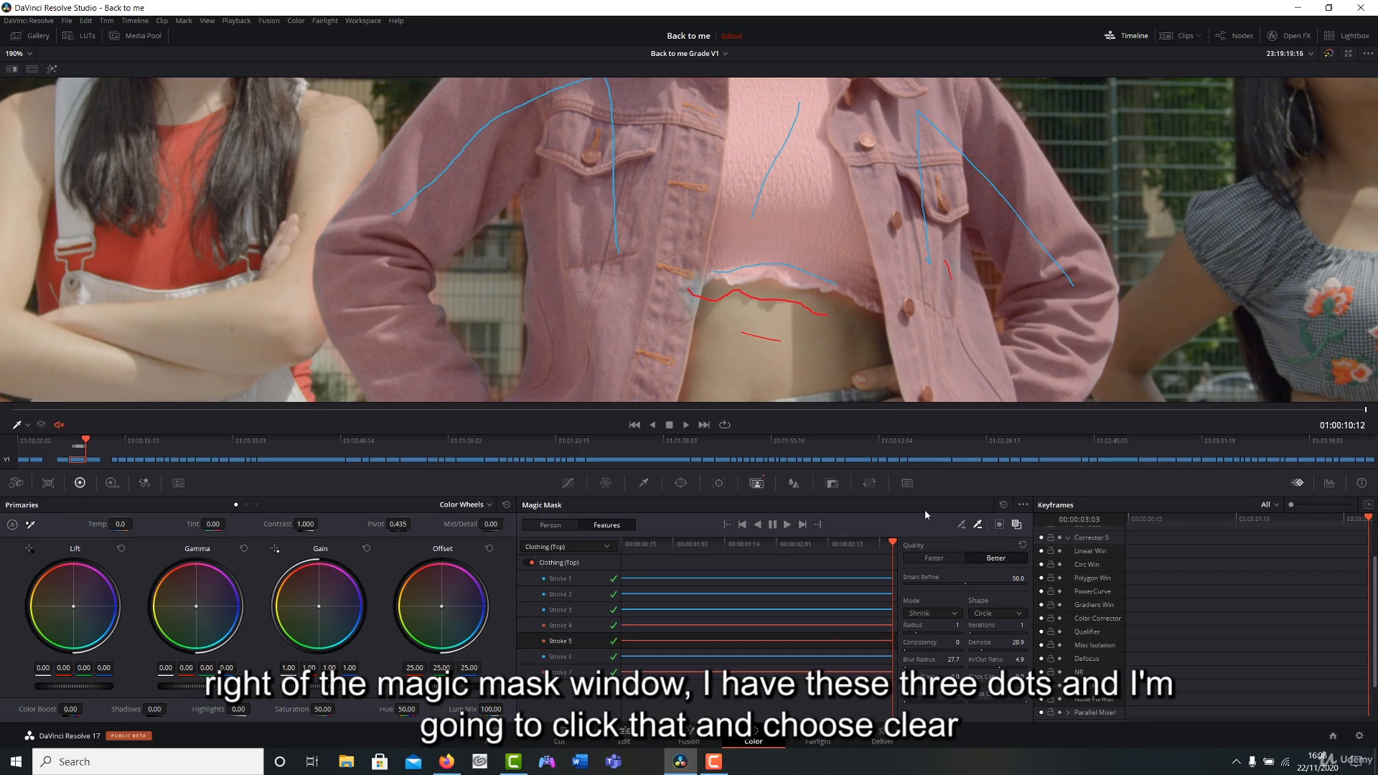
pyautogui.click(1023, 506)
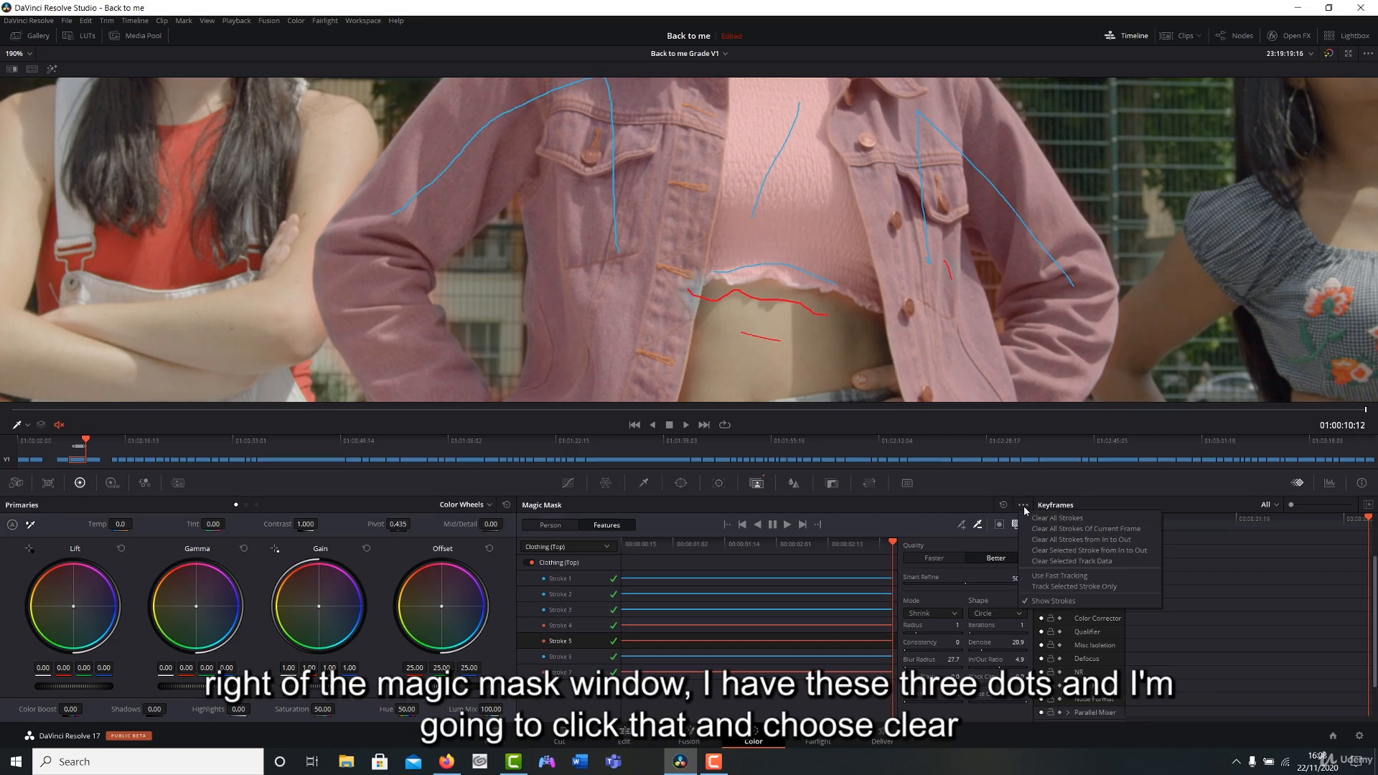
pyautogui.click(1114, 551)
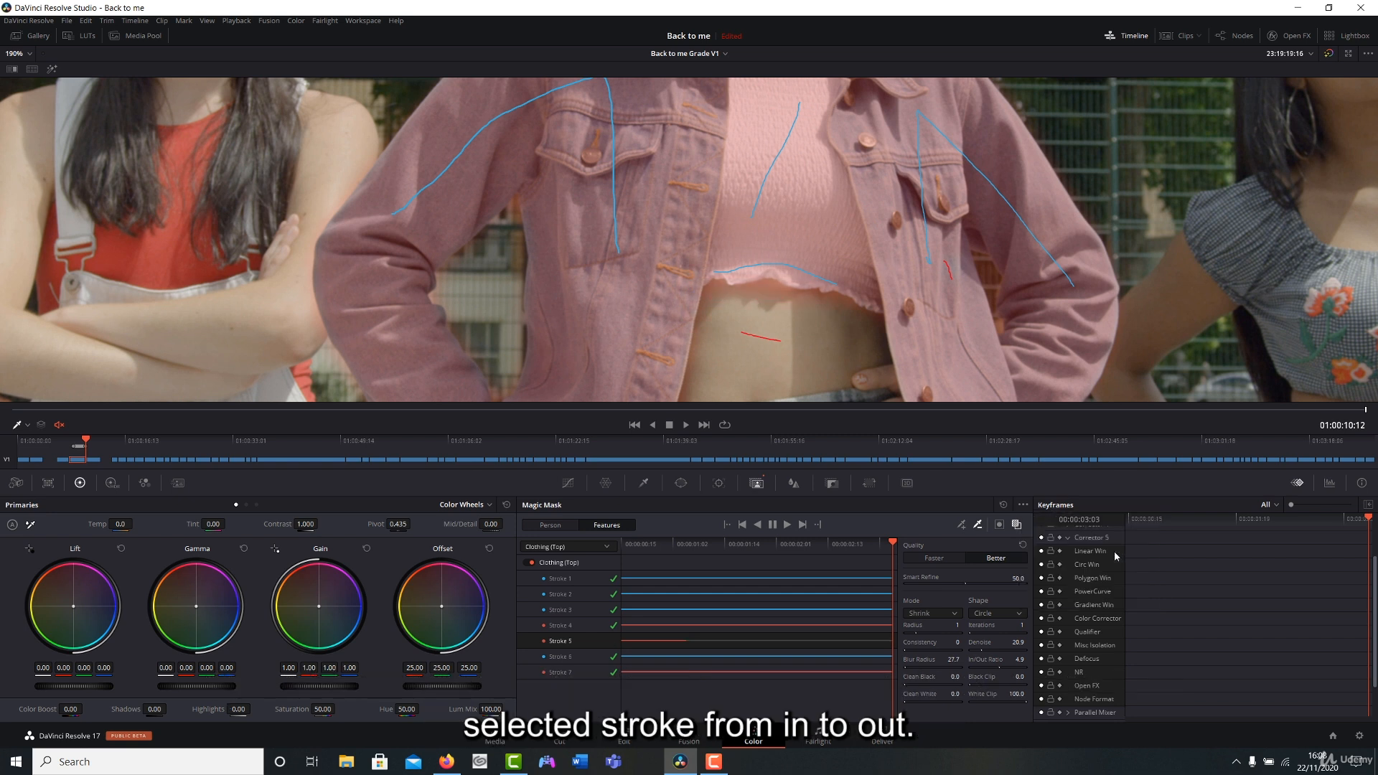
pyautogui.moveTo(855, 544); pyautogui.dragTo(684, 557)
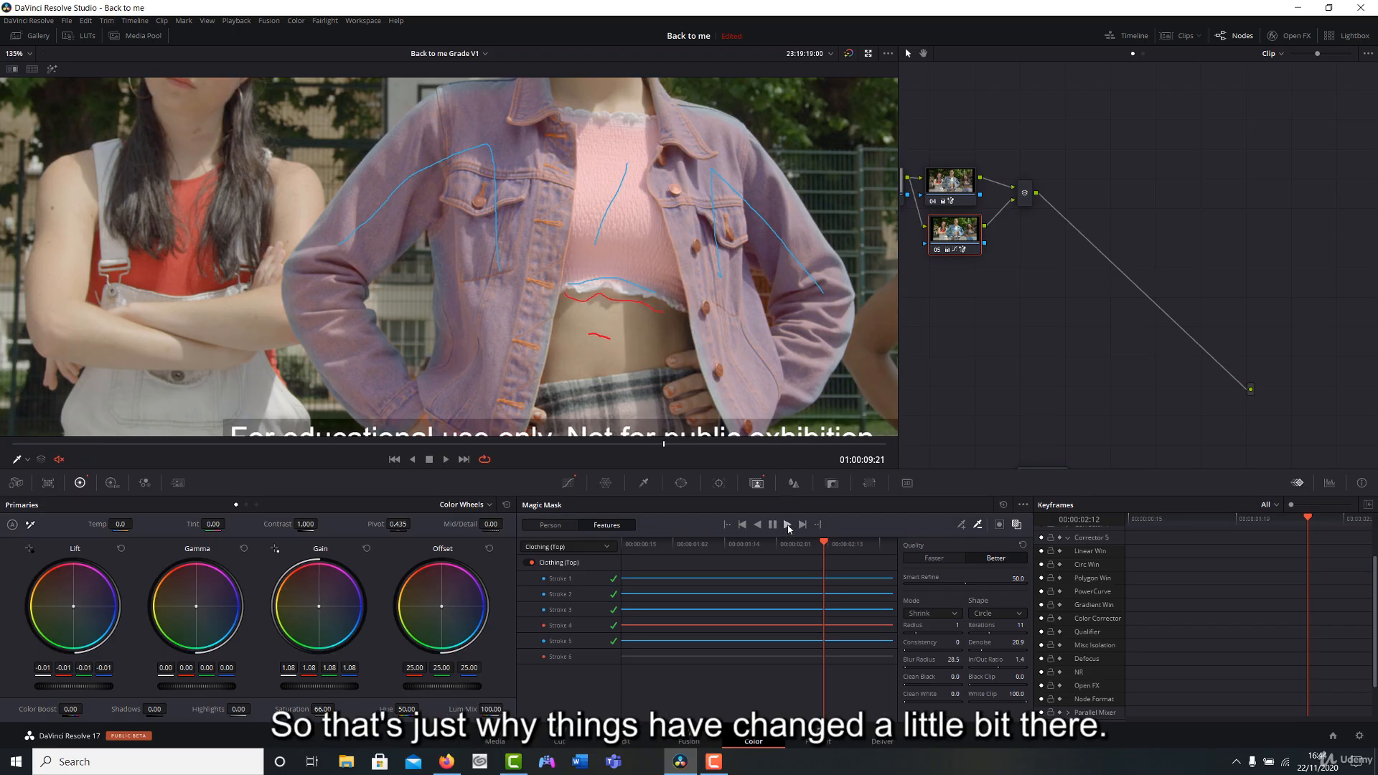
# - Track the short midriff background stroke in reverse to the start of the clip
pyautogui.click(758, 526)
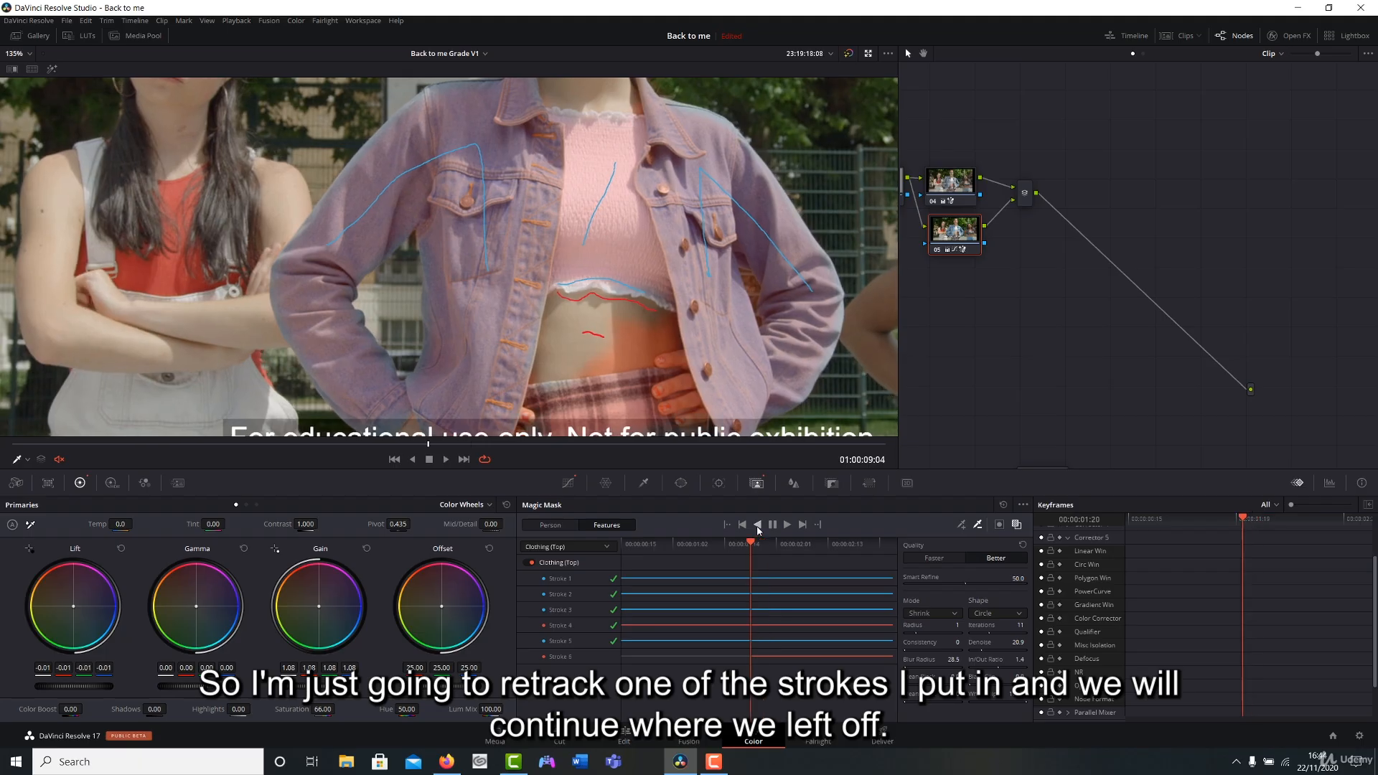
pyautogui.moveTo(718, 767)
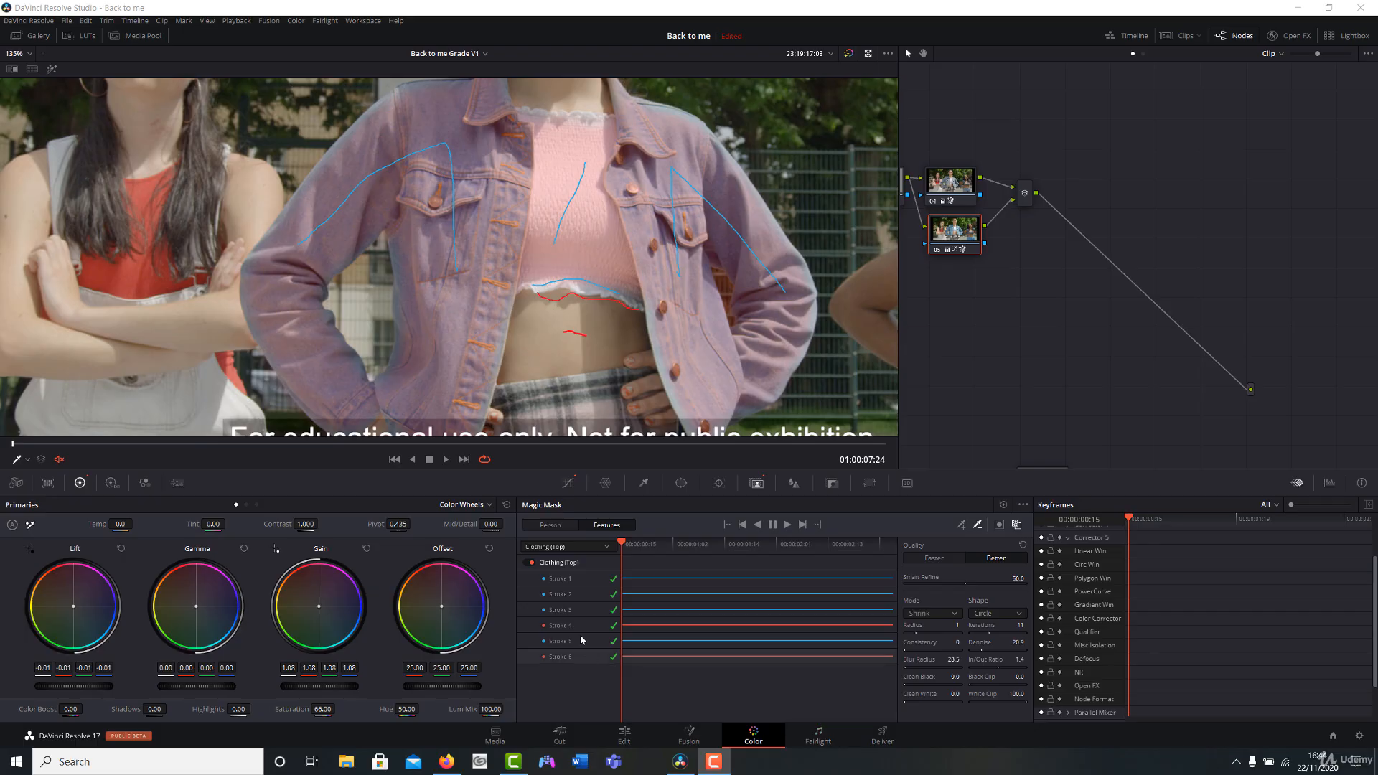
# - Show the clip timeline and mark in and out points for Stroke 4 from about 01:00:08:18 to the clip's end at 01:00:10:12
pyautogui.moveTo(624, 547)
pyautogui.mouseDown()
pyautogui.moveTo(884, 567)
pyautogui.moveTo(704, 574)
pyautogui.mouseUp()
pyautogui.click(561, 626)
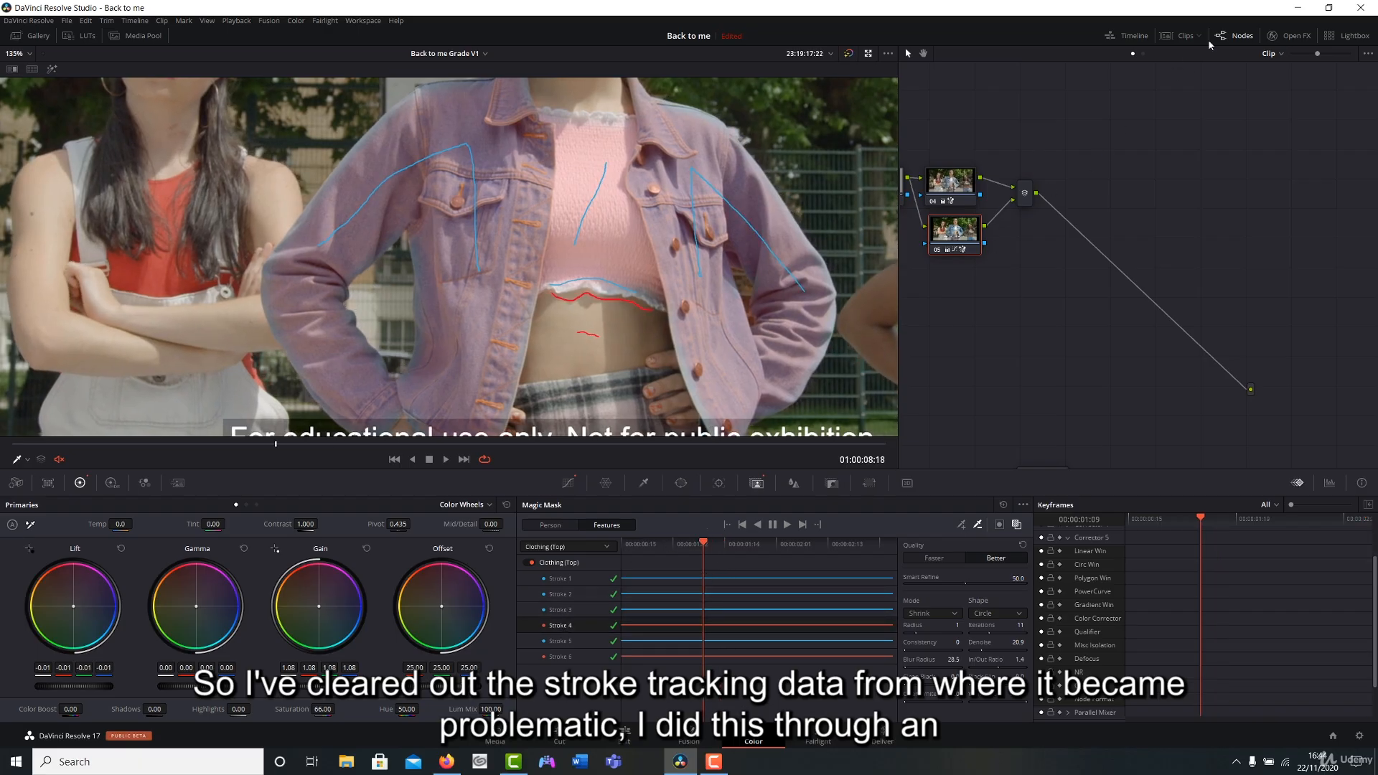
pyautogui.click(1128, 35)
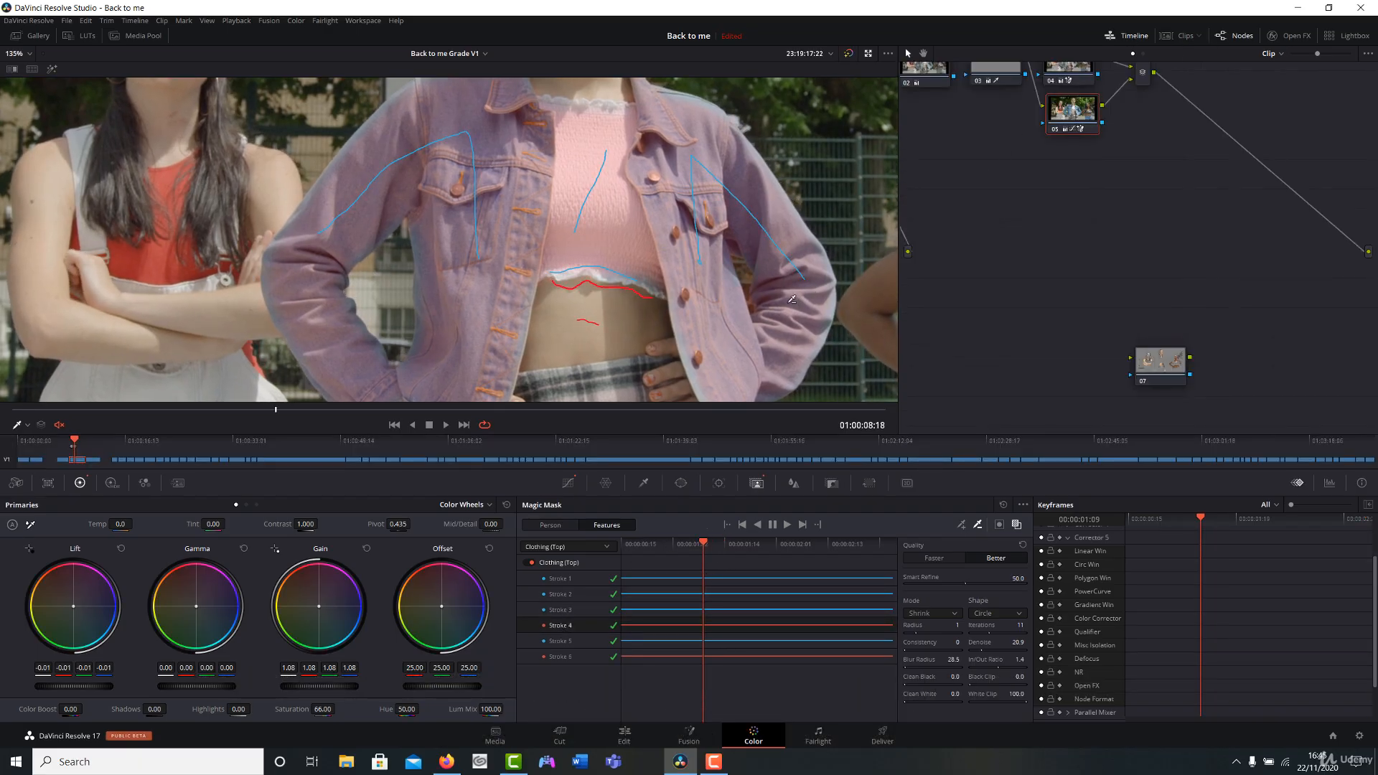
pyautogui.click(787, 525)
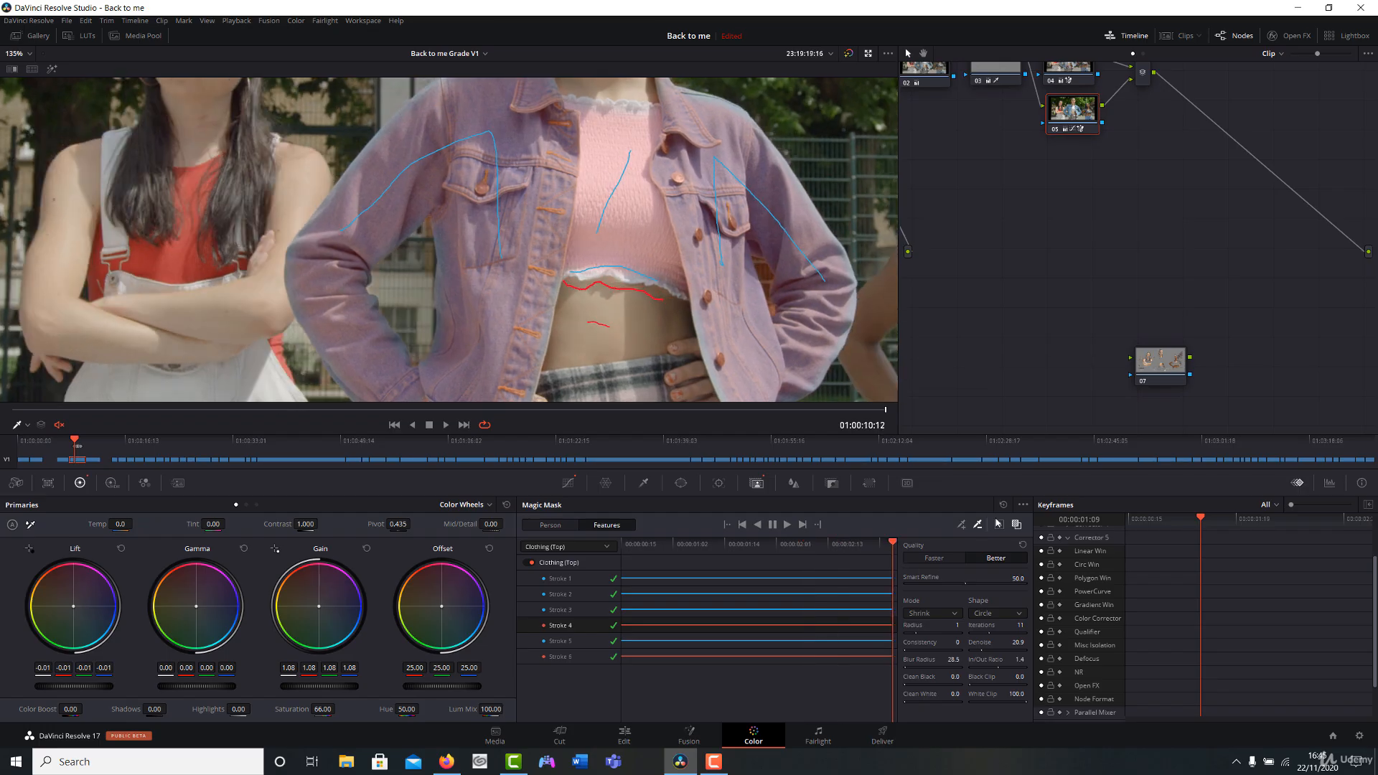
# - Clear the drifting part of Stroke 4's tracking with Clear Selected Stroke from In to Out
pyautogui.click(1023, 505)
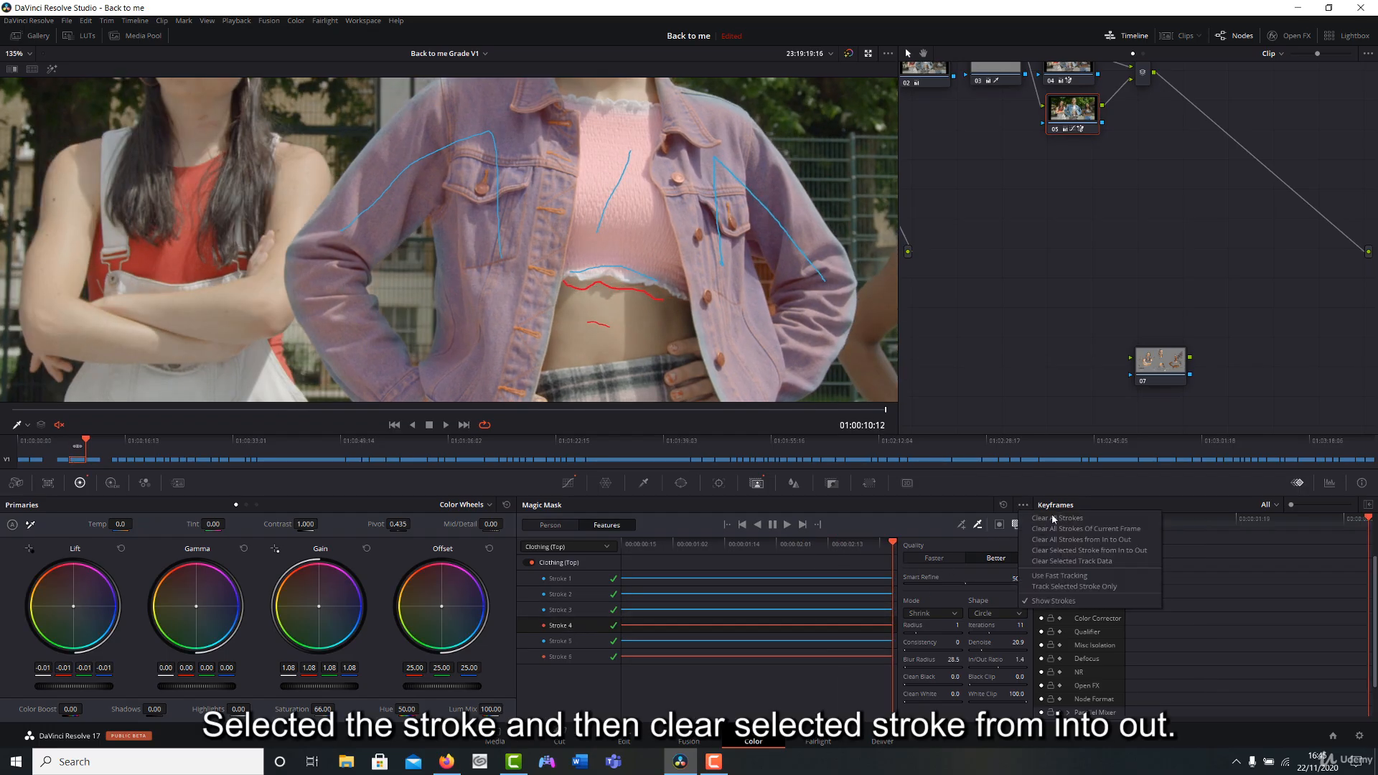
pyautogui.click(1081, 551)
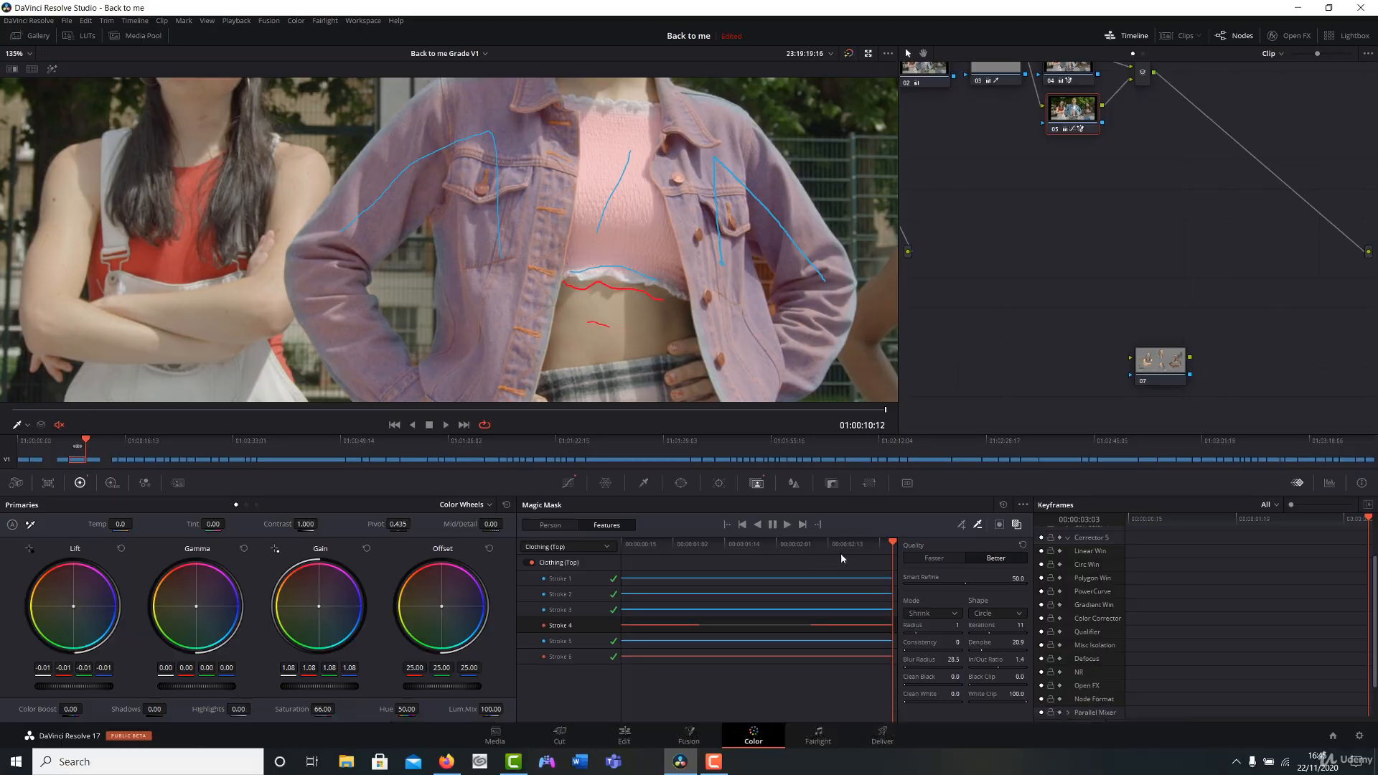
pyautogui.hotkey('ctrl', 'f')
pyautogui.press('Escape')
pyautogui.click(1023, 504)
pyautogui.click(1074, 550)
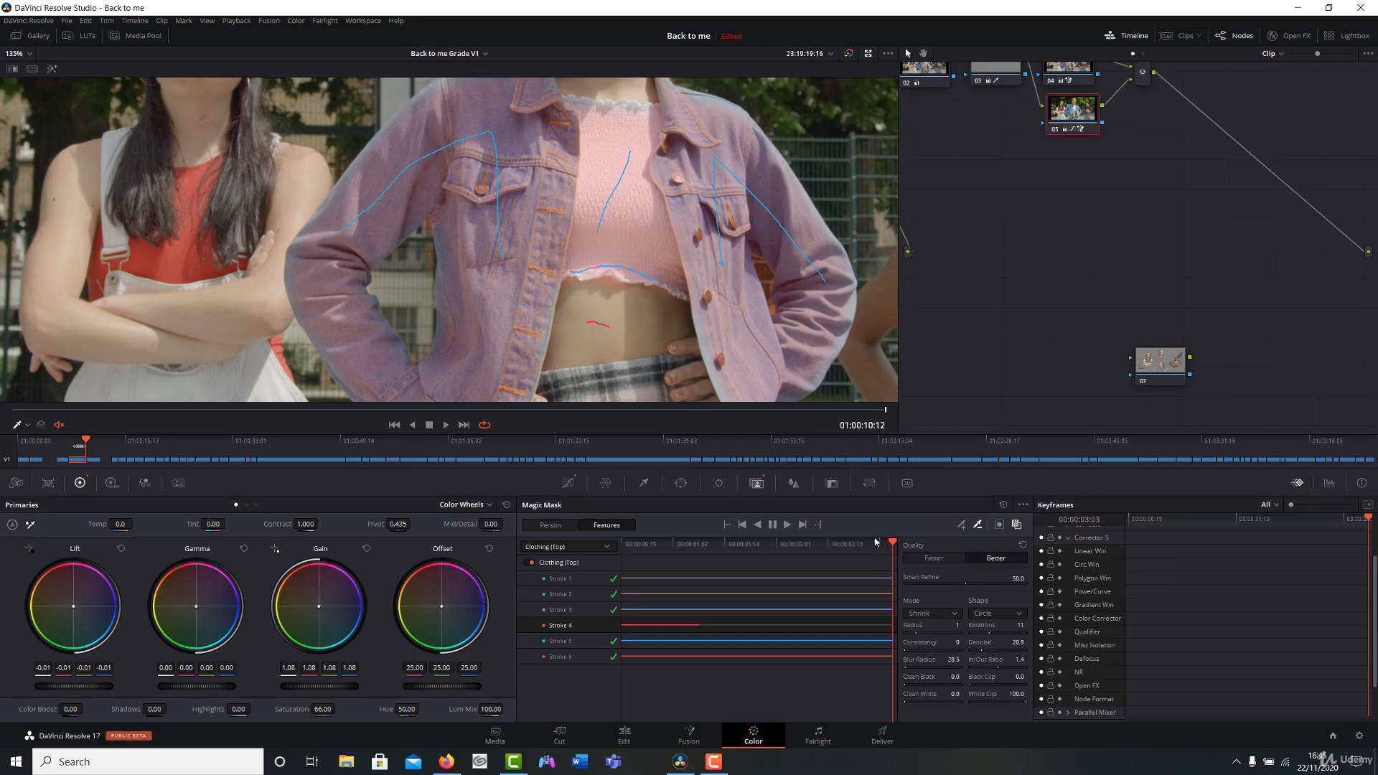
# - Return to 01:00:08:17, select Stroke 4 and enable Track Selected Stroke Only
pyautogui.moveTo(784, 538); pyautogui.dragTo(695, 559)
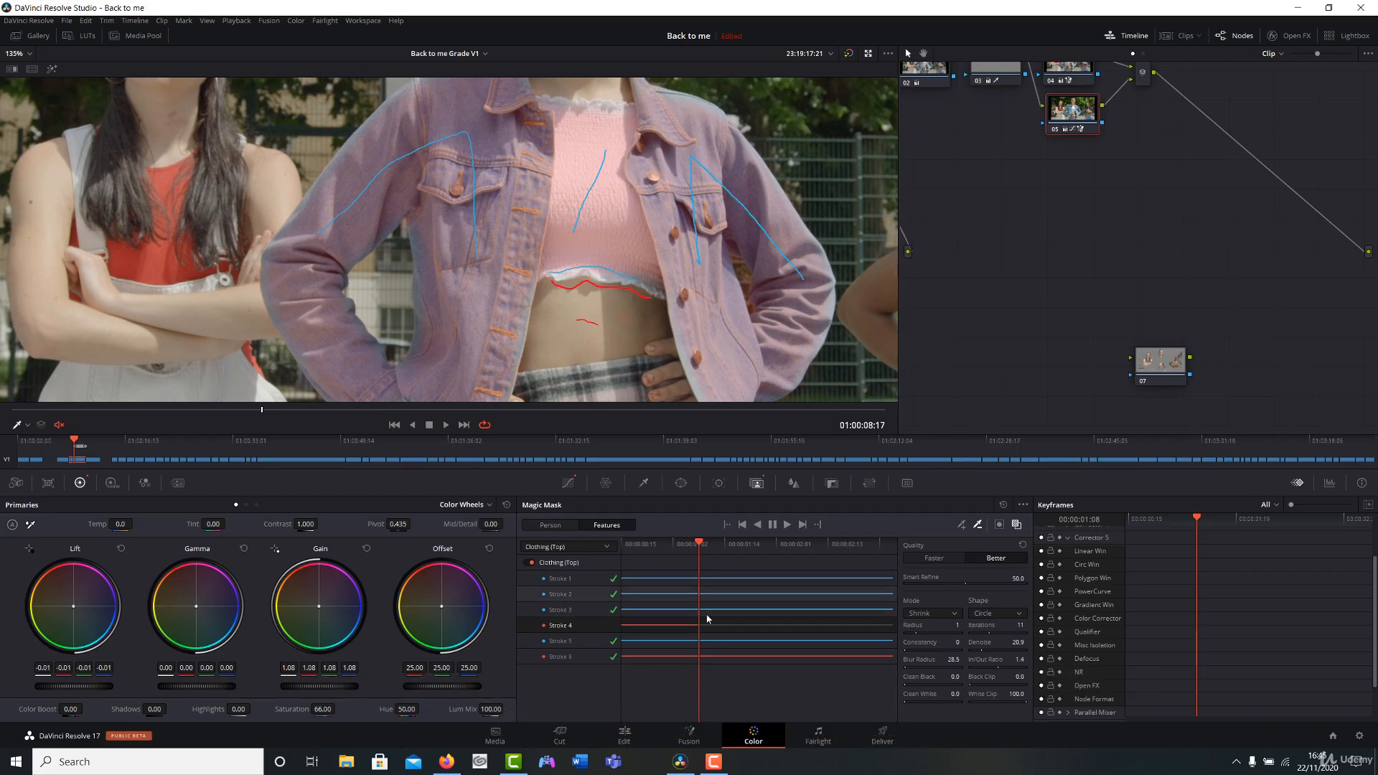
pyautogui.click(576, 625)
pyautogui.click(1023, 505)
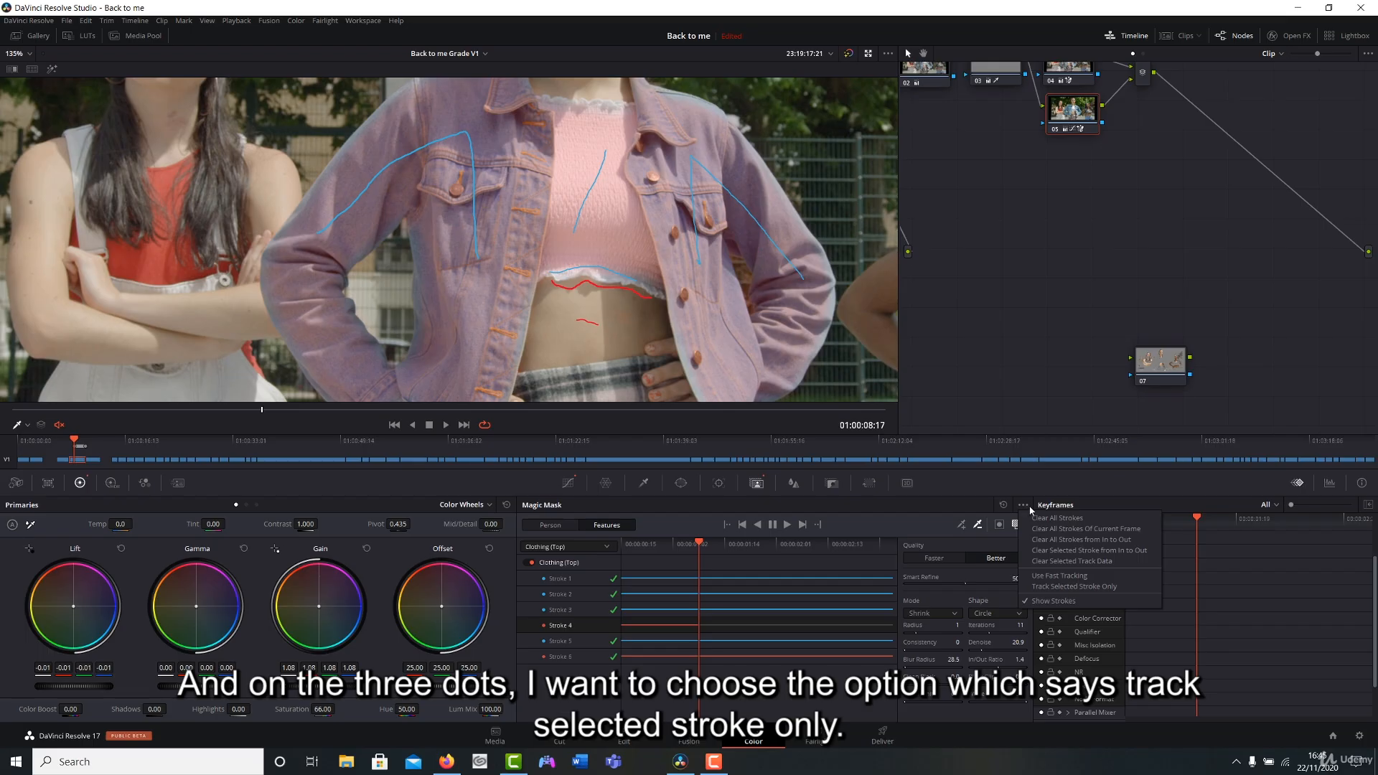
pyautogui.click(1076, 586)
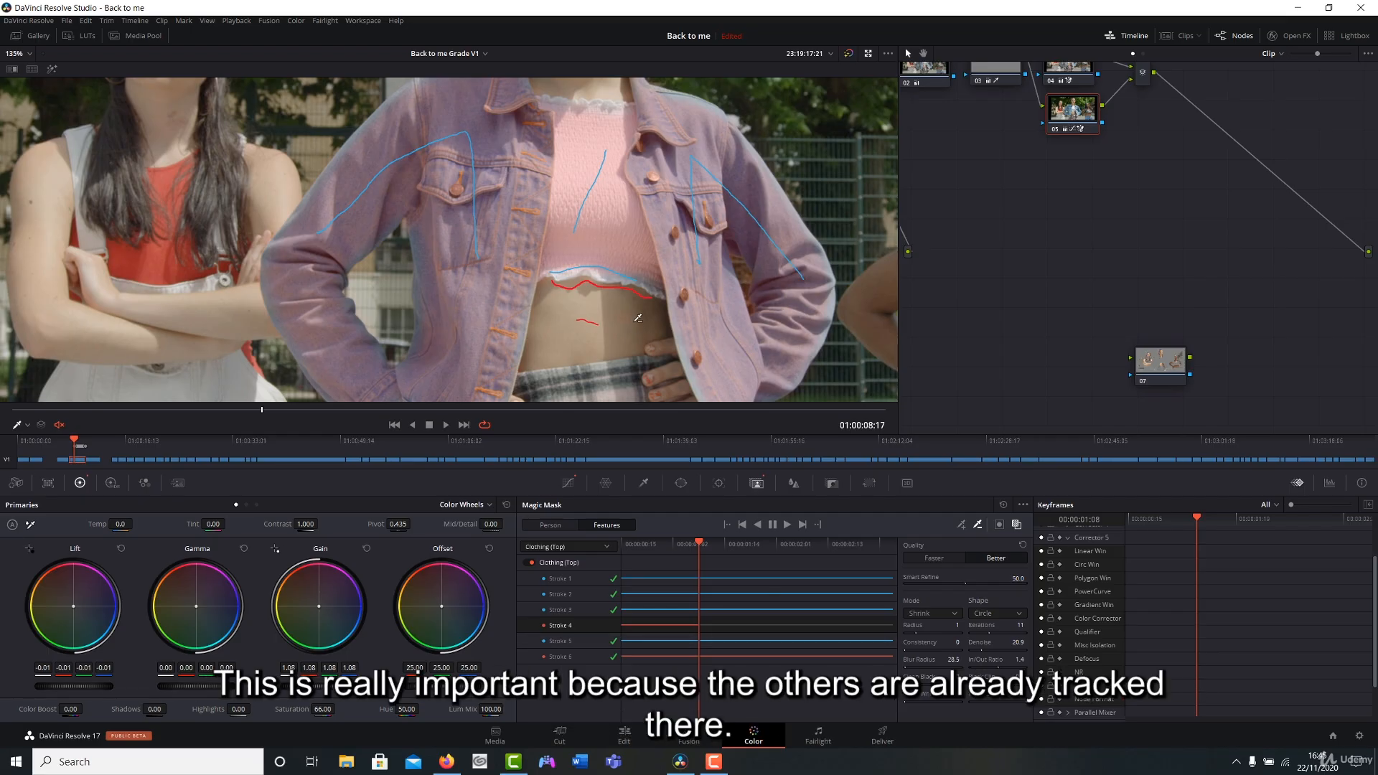
pyautogui.click(1023, 507)
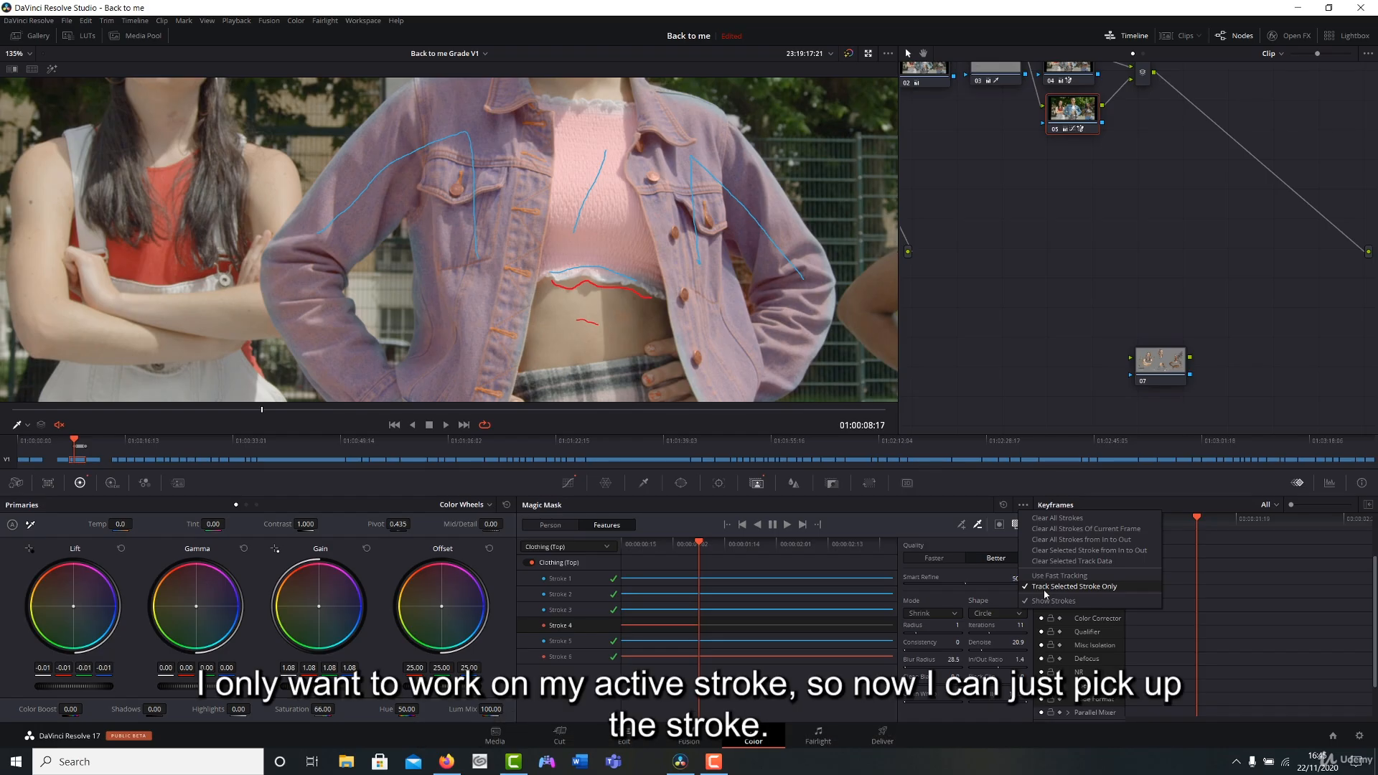
# - Reposition Stroke 4 just below the top's hem and track it forward to the clip's end, adjusting it again at 01:00:09:15
pyautogui.moveTo(593, 290); pyautogui.dragTo(592, 296)
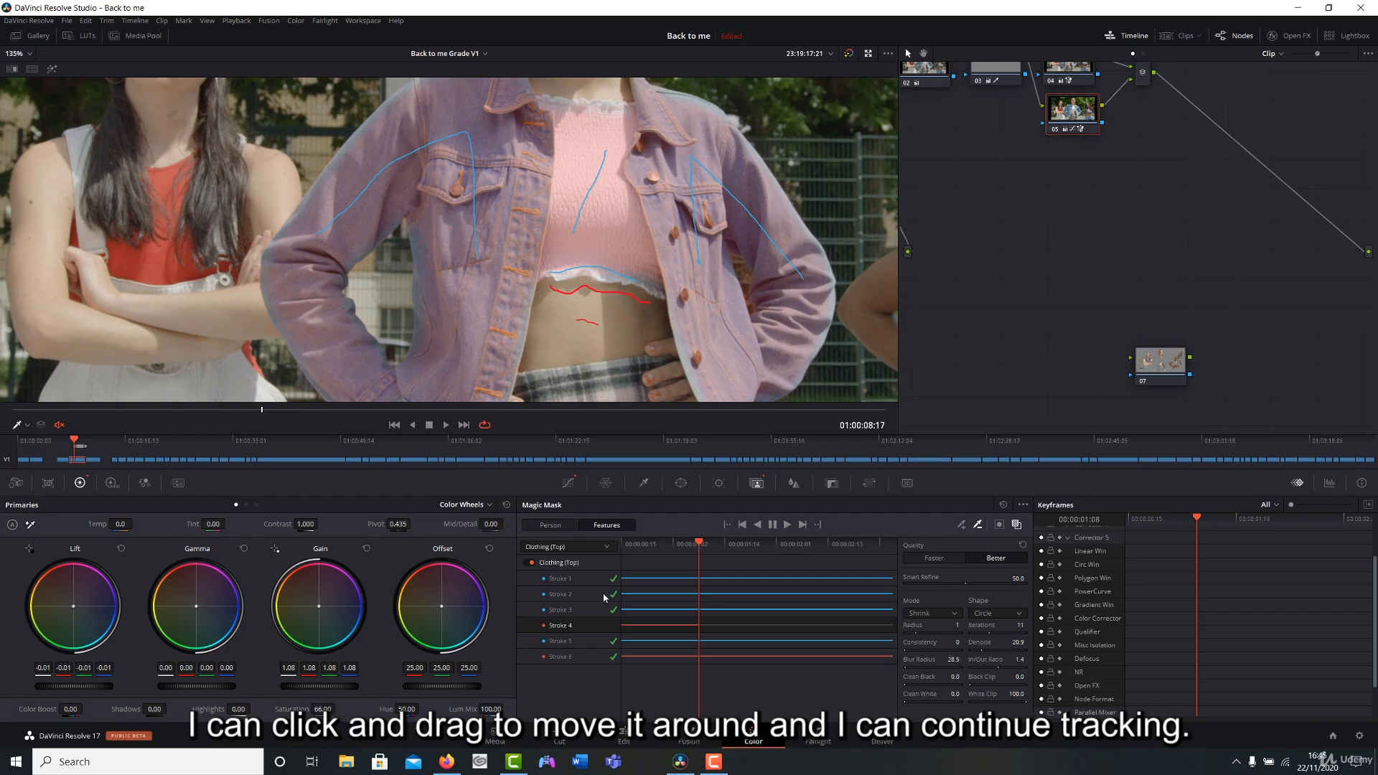
pyautogui.click(787, 524)
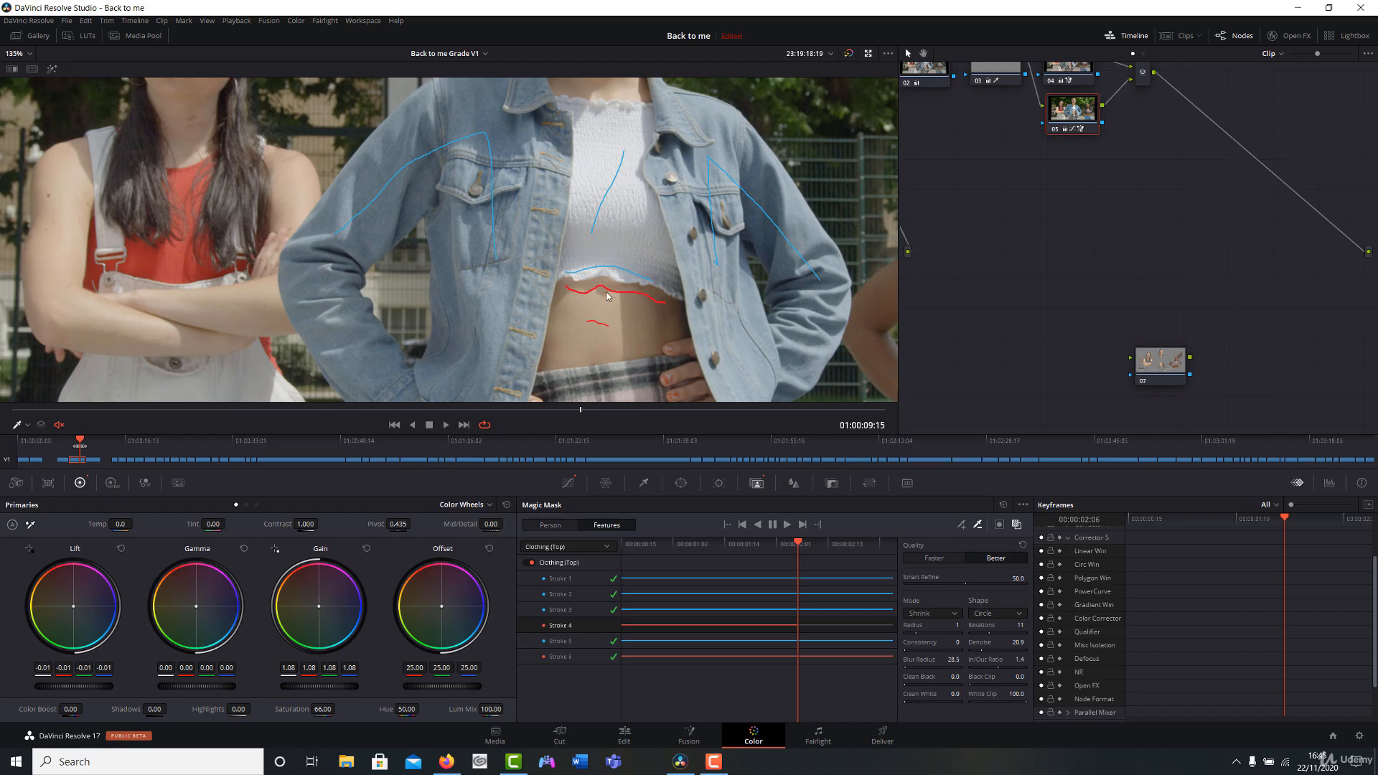
pyautogui.moveTo(608, 292); pyautogui.dragTo(613, 287)
pyautogui.click(787, 524)
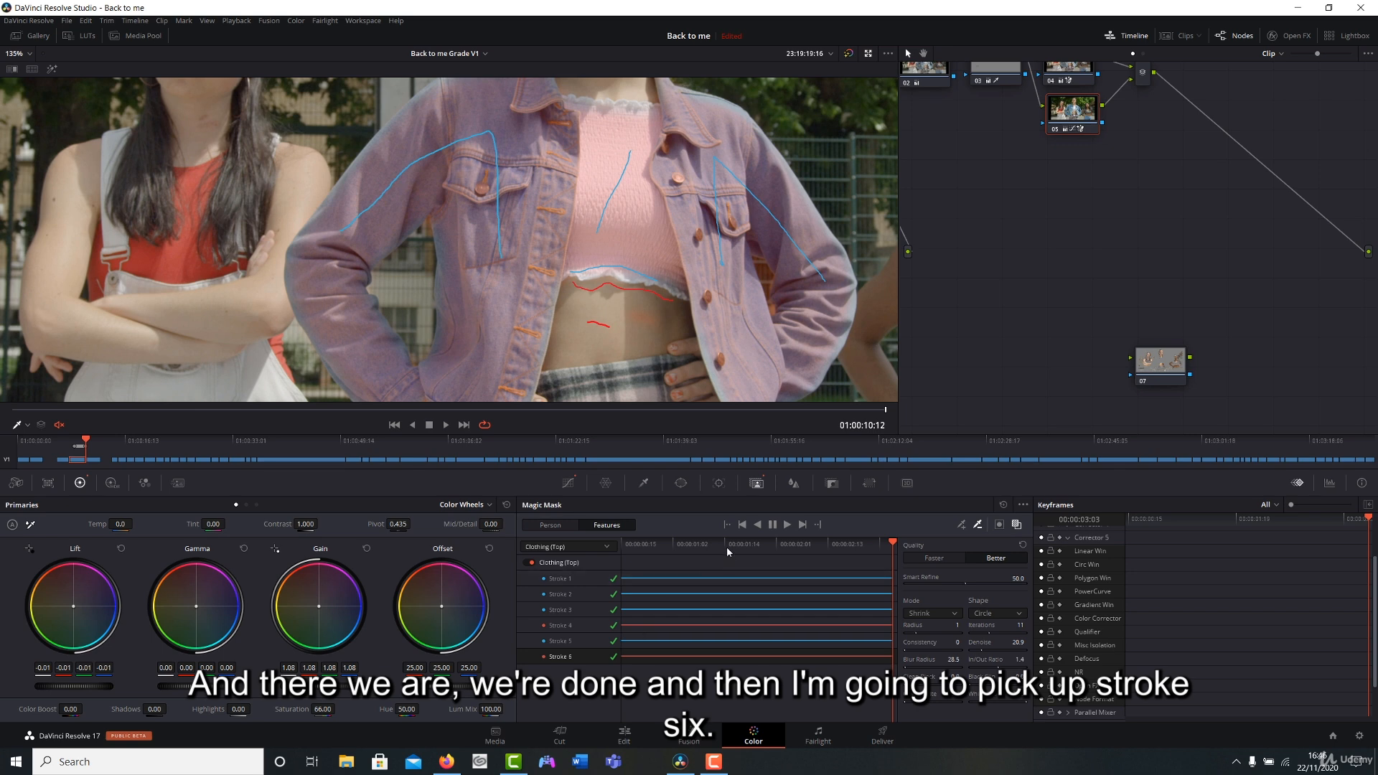
# - Mark in and out points from 01:00:08:14 to the clip's end and clear Stroke 6's tracking between them
pyautogui.moveTo(726, 545); pyautogui.dragTo(603, 547)
pyautogui.moveTo(669, 551)
pyautogui.mouseDown()
pyautogui.moveTo(701, 552)
pyautogui.moveTo(687, 551)
pyautogui.mouseUp()
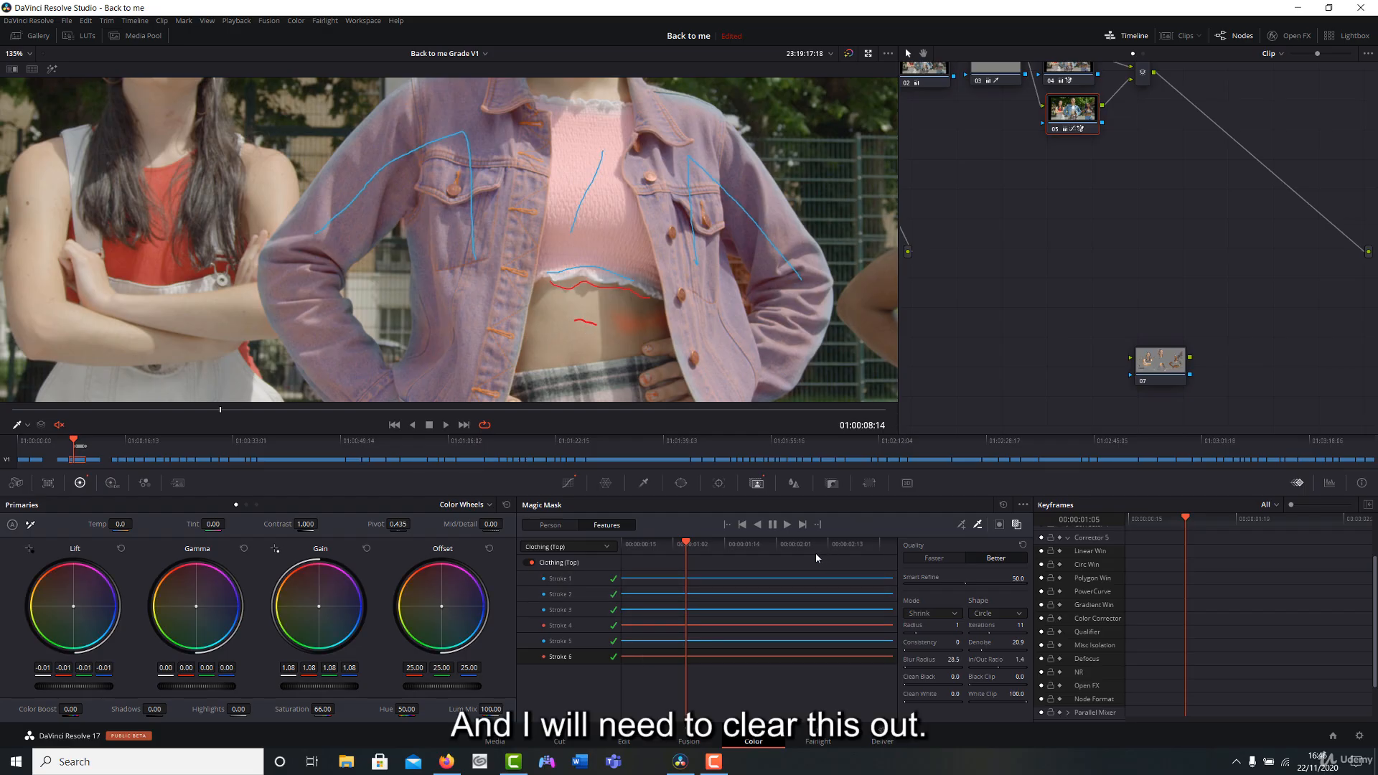
pyautogui.moveTo(747, 555); pyautogui.dragTo(893, 545)
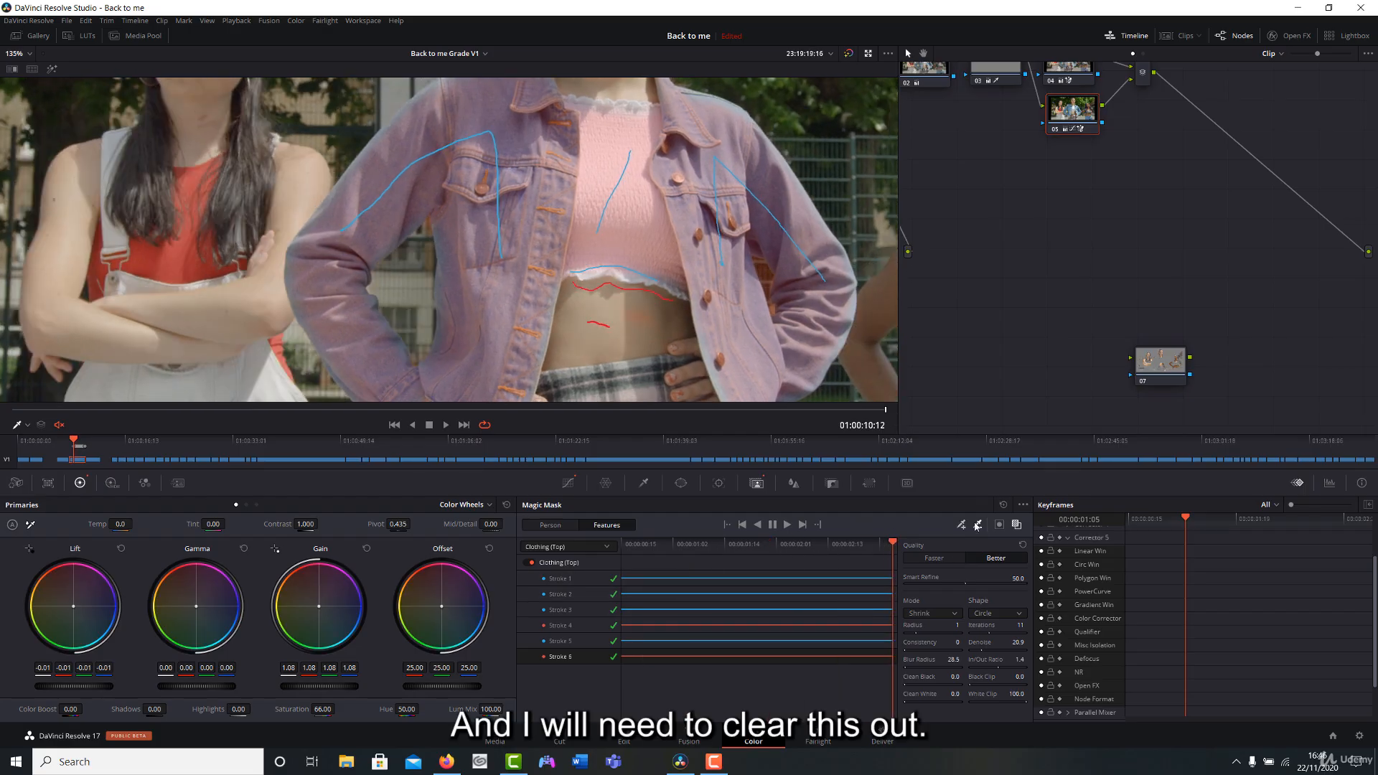
pyautogui.click(1022, 504)
pyautogui.click(1051, 565)
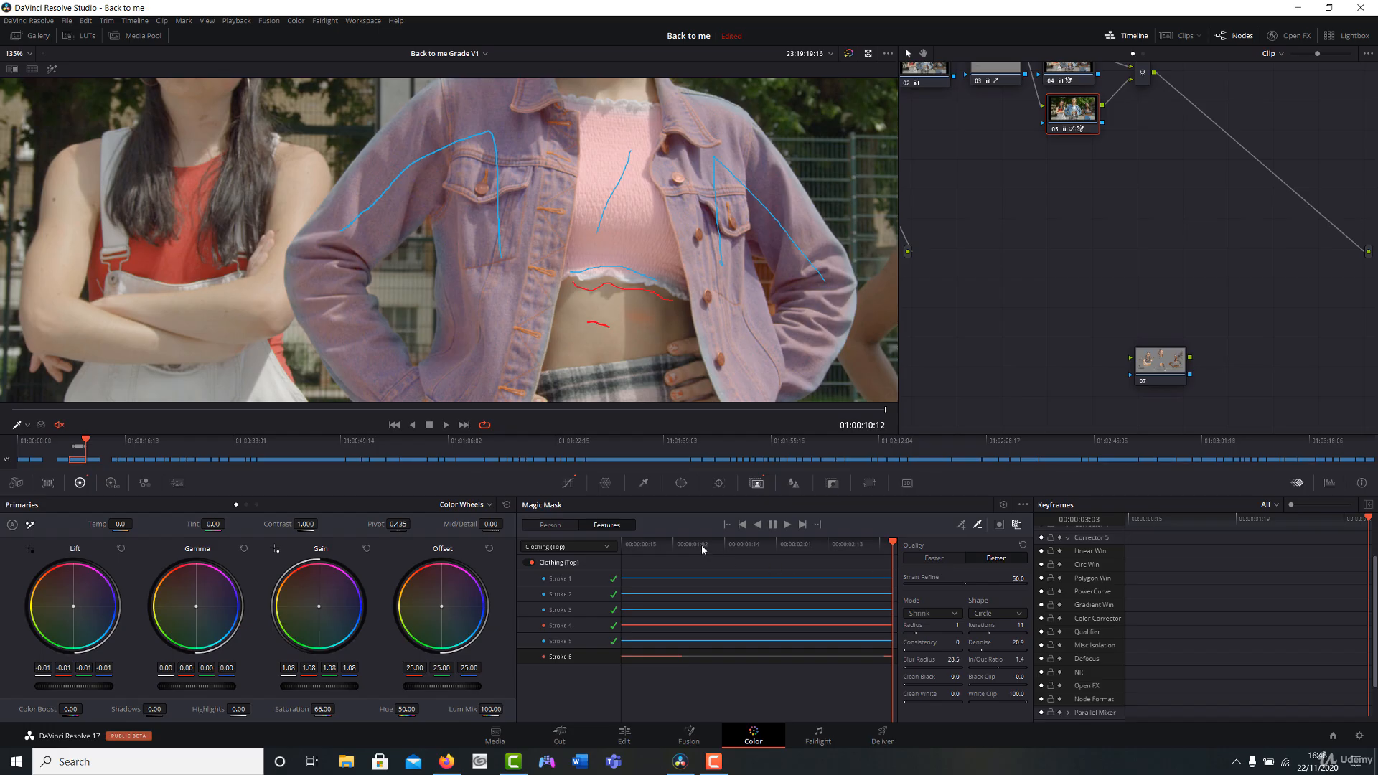
pyautogui.click(1023, 504)
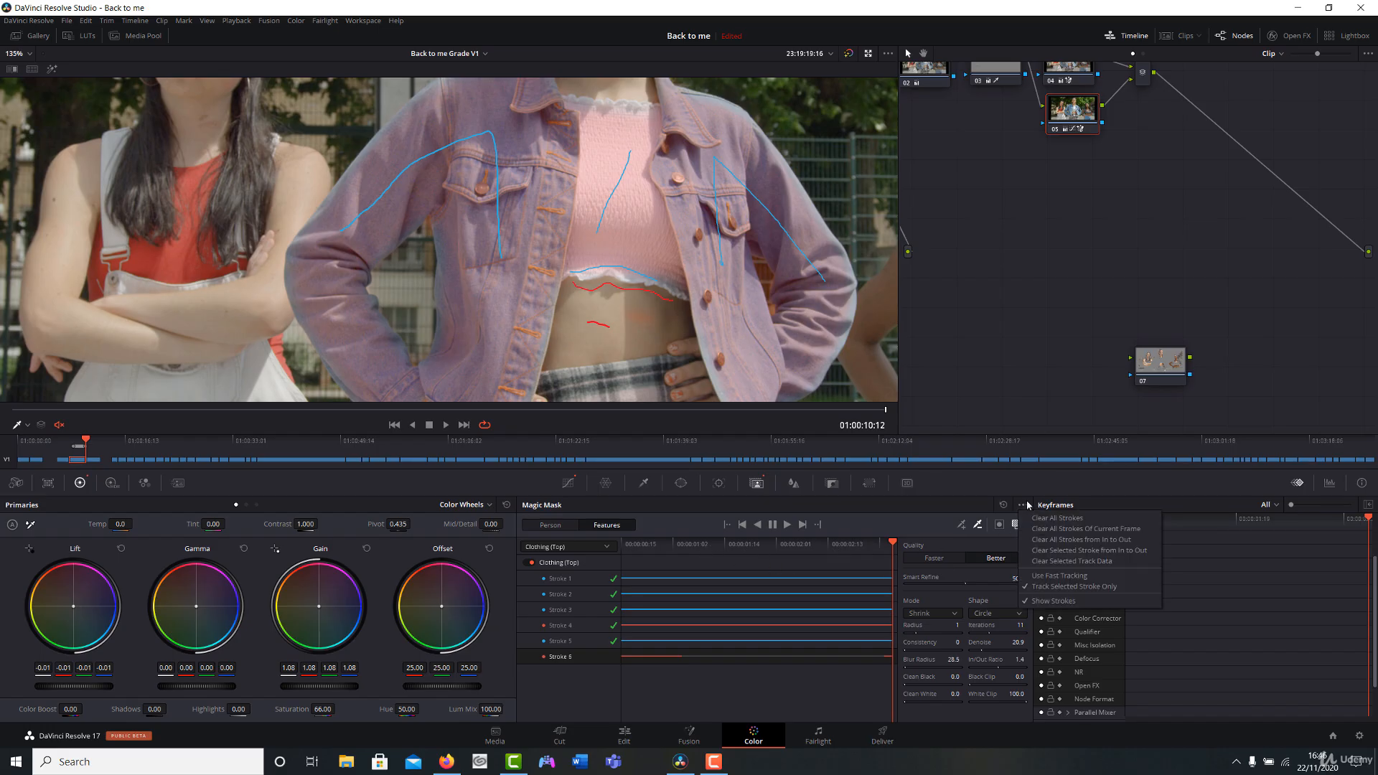
pyautogui.click(1055, 549)
# - Return to 01:00:08:13, move Stroke 6 towards the middle of the midriff and track it forward to the clip's end
pyautogui.moveTo(805, 549); pyautogui.dragTo(682, 557)
pyautogui.moveTo(574, 320); pyautogui.dragTo(616, 327)
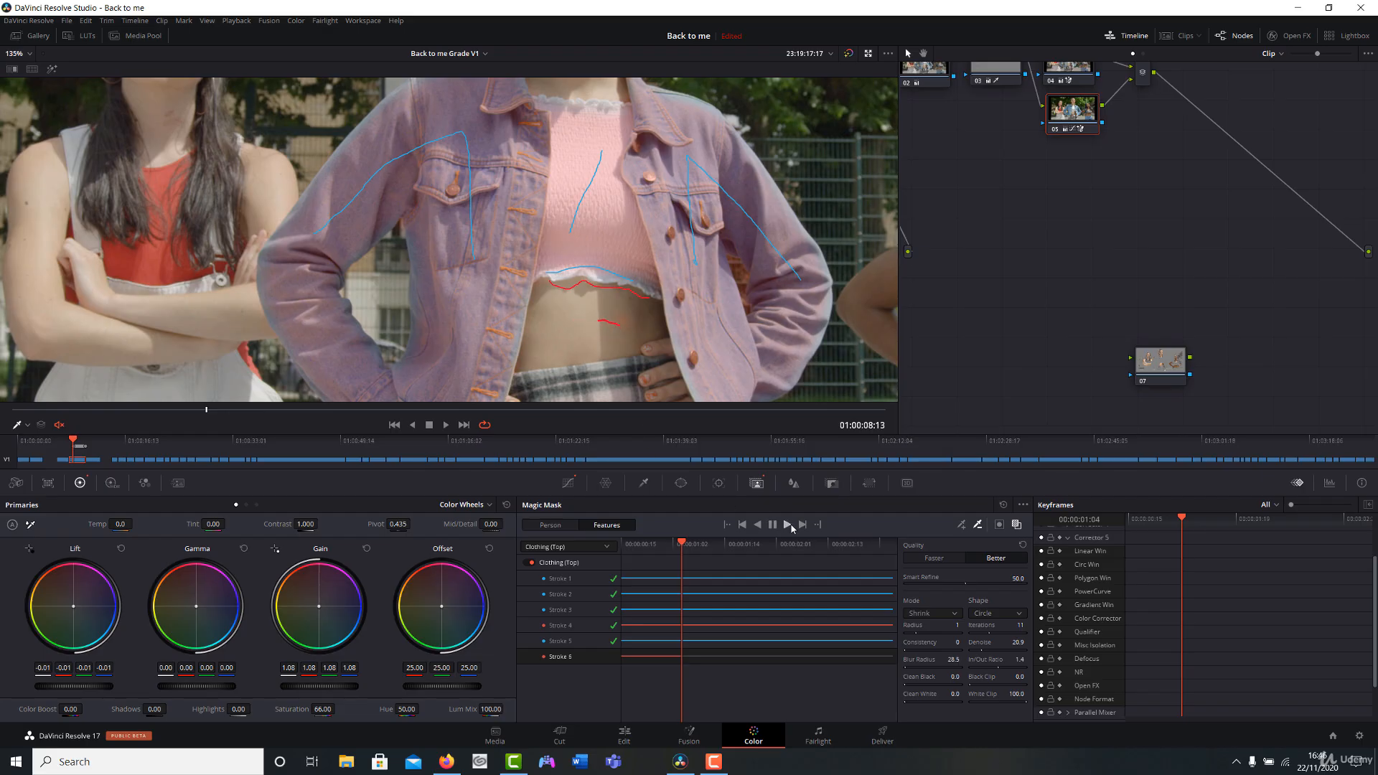
pyautogui.click(790, 526)
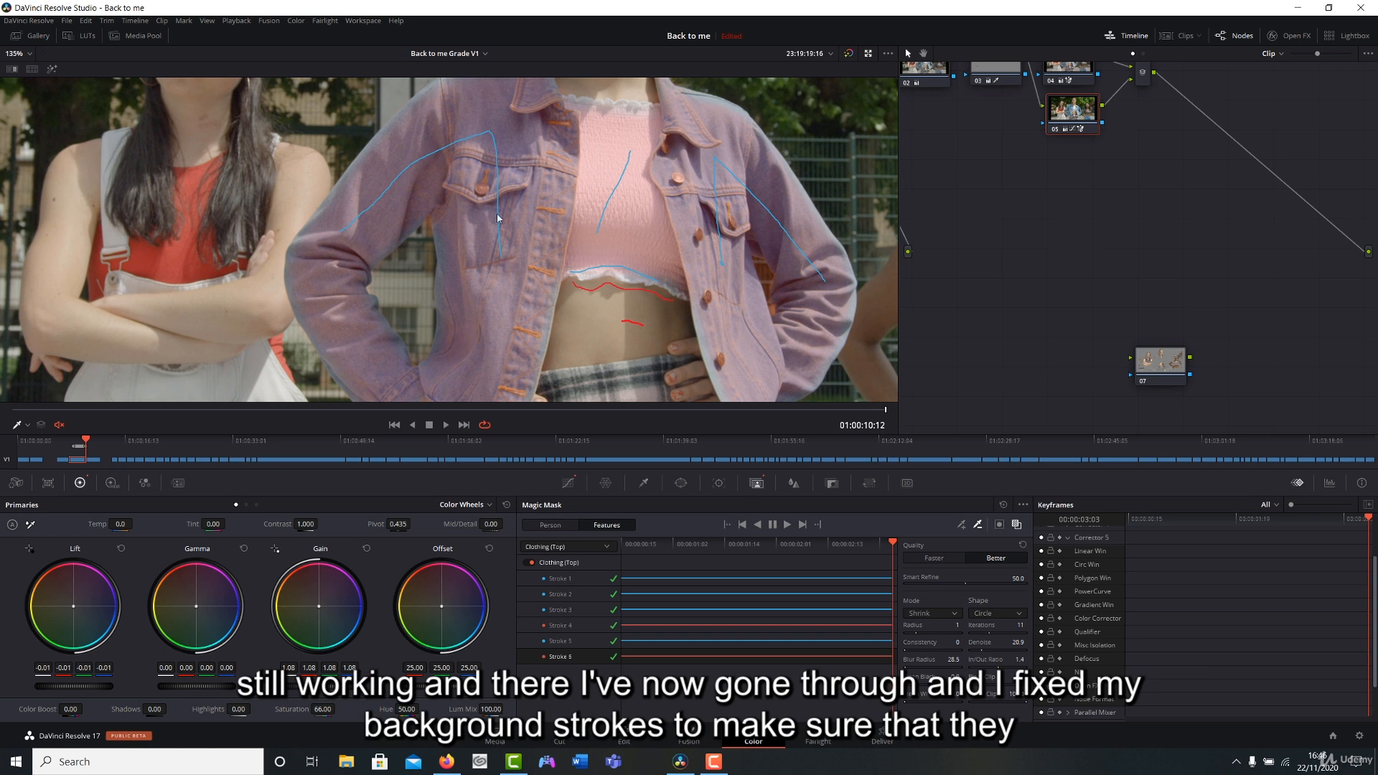
# - Scrub back to the clip's start to check the corrected mask, and turn off the mask overlay
pyautogui.scroll(-3, 502, 211)
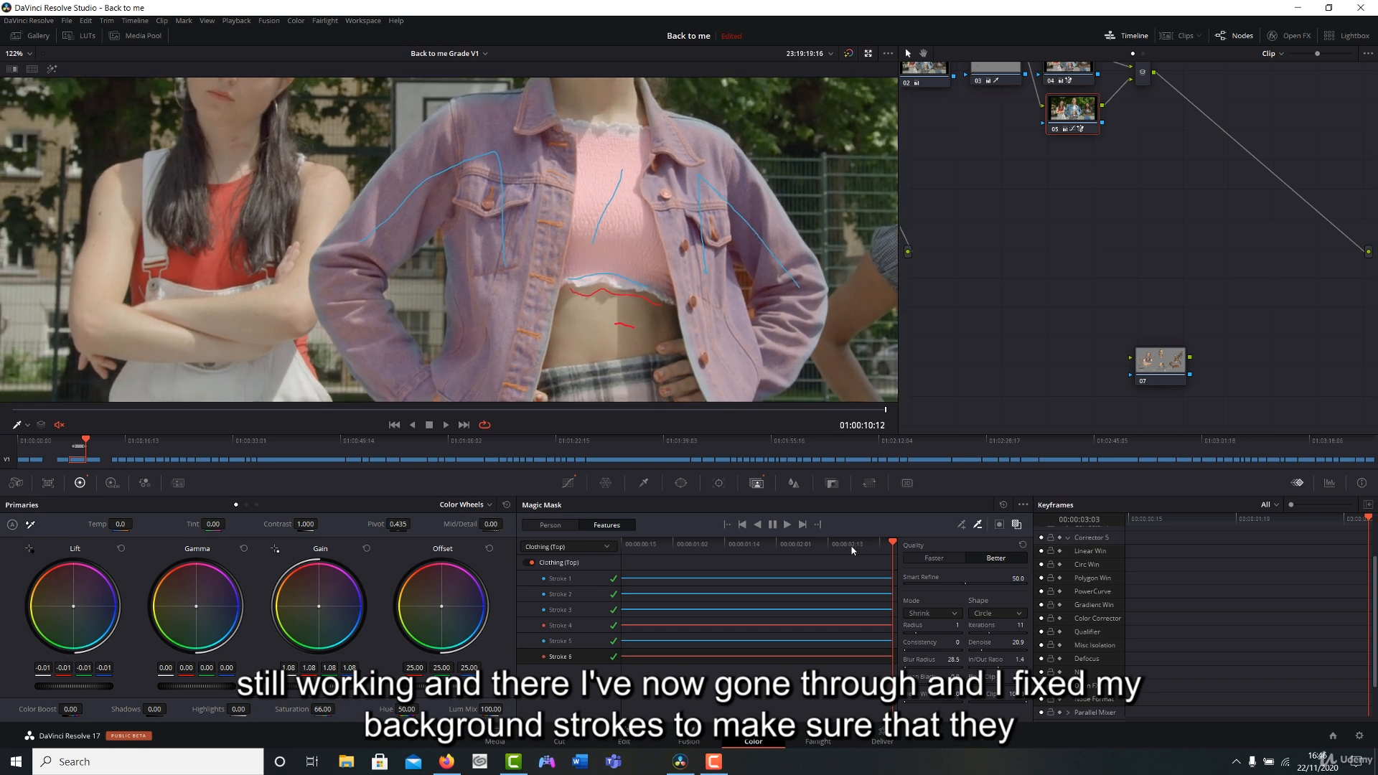
pyautogui.moveTo(852, 547); pyautogui.dragTo(621, 550)
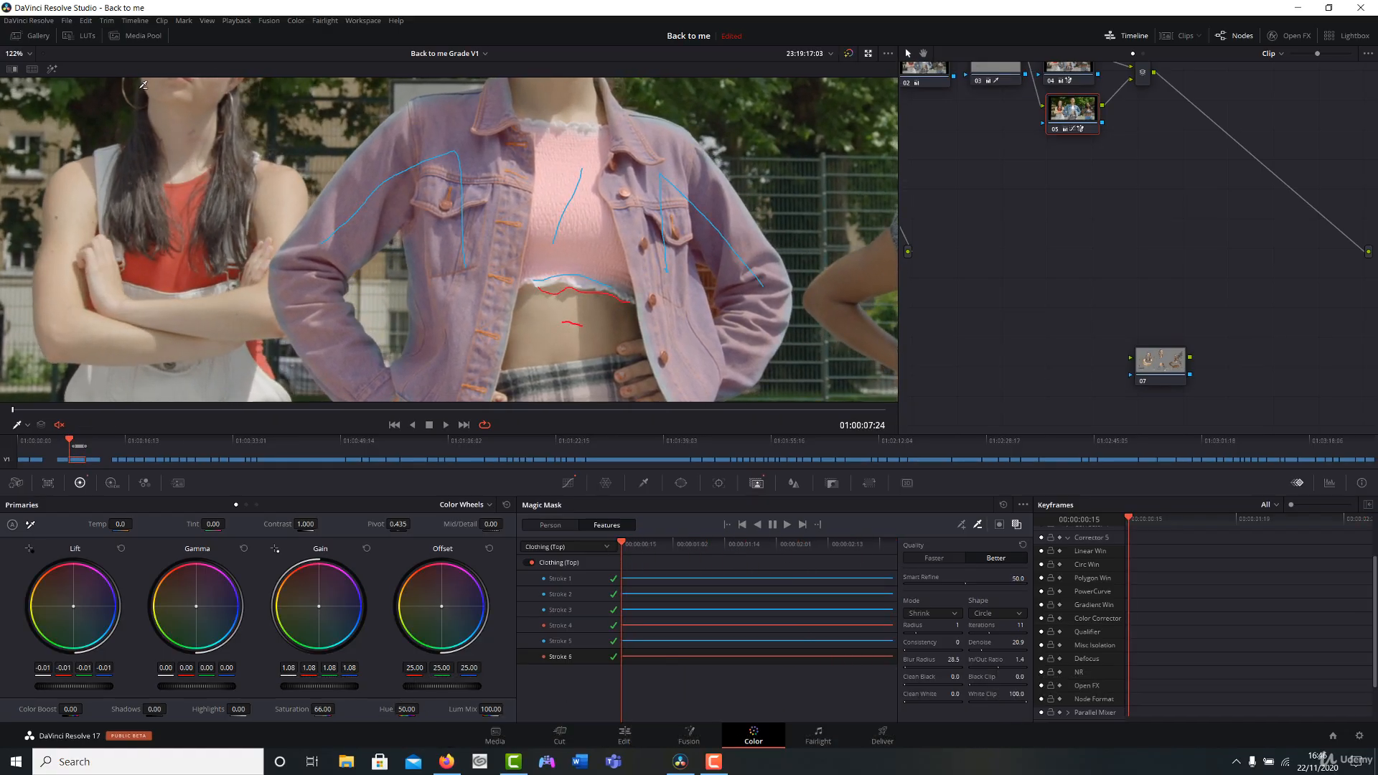
pyautogui.click(1016, 524)
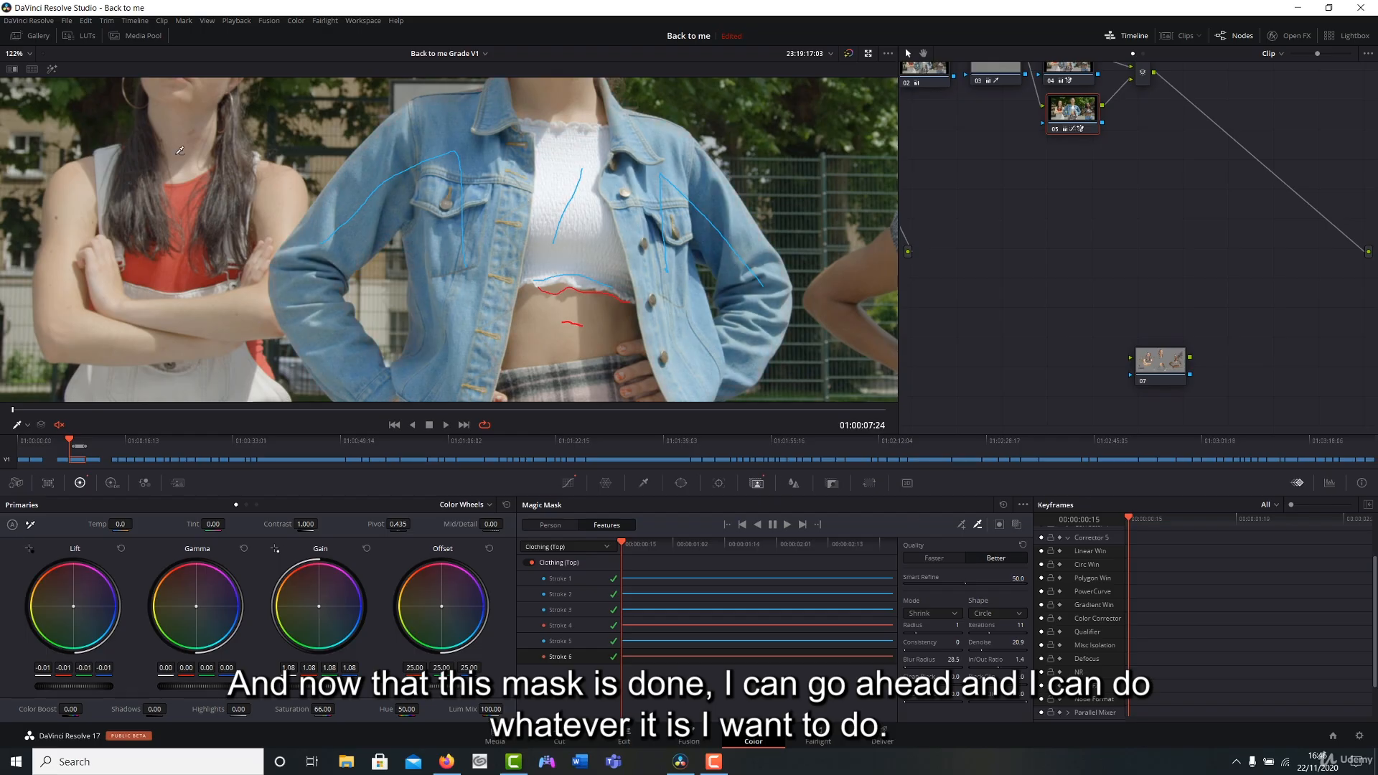
pyautogui.click(51, 69)
pyautogui.click(50, 69)
pyautogui.scroll(-3, 595, 260)
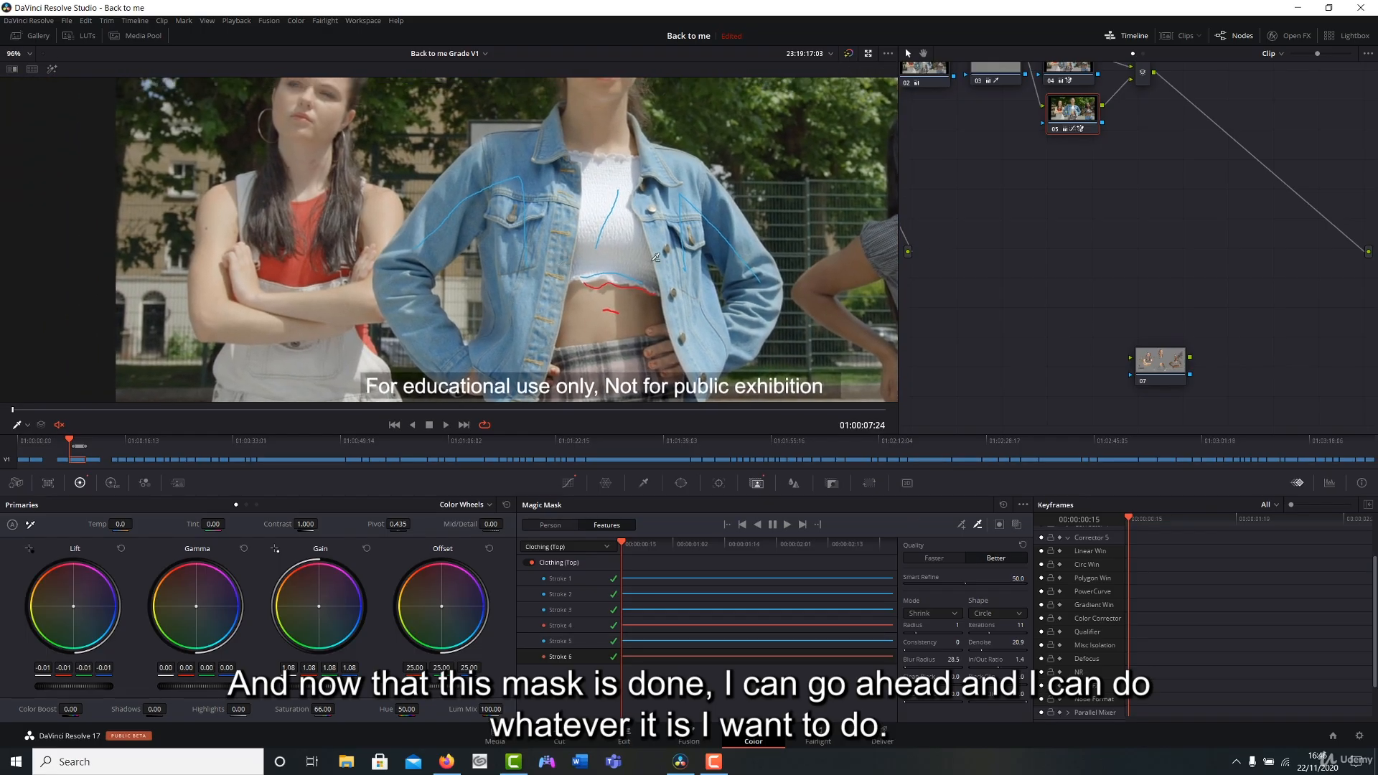
# - Enlarge the viewer and grade the masked clothing with Lift -0.03, Gamma 0.03, Gain 1.12 and Saturation 66.80
pyautogui.click(1233, 36)
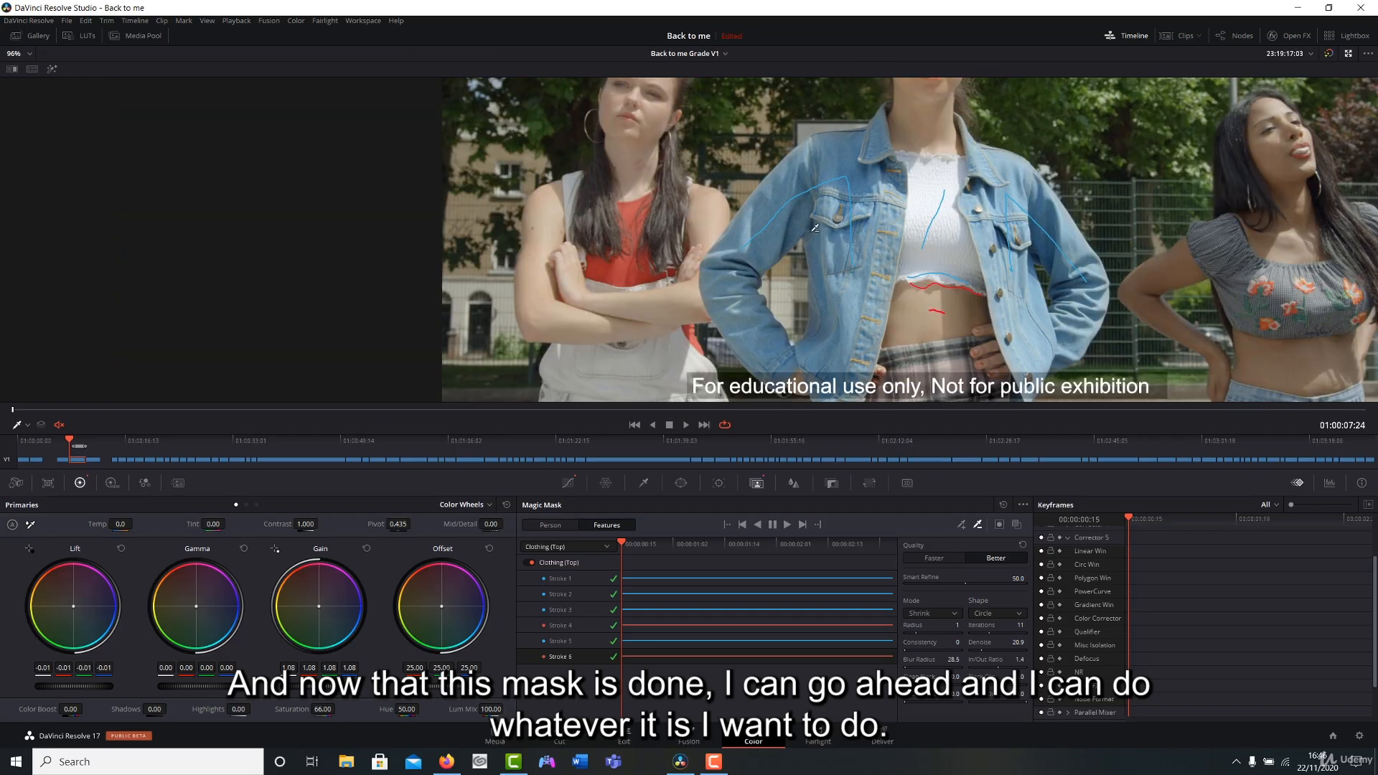
pyautogui.scroll(-3, 723, 267)
pyautogui.scroll(-1, 723, 268)
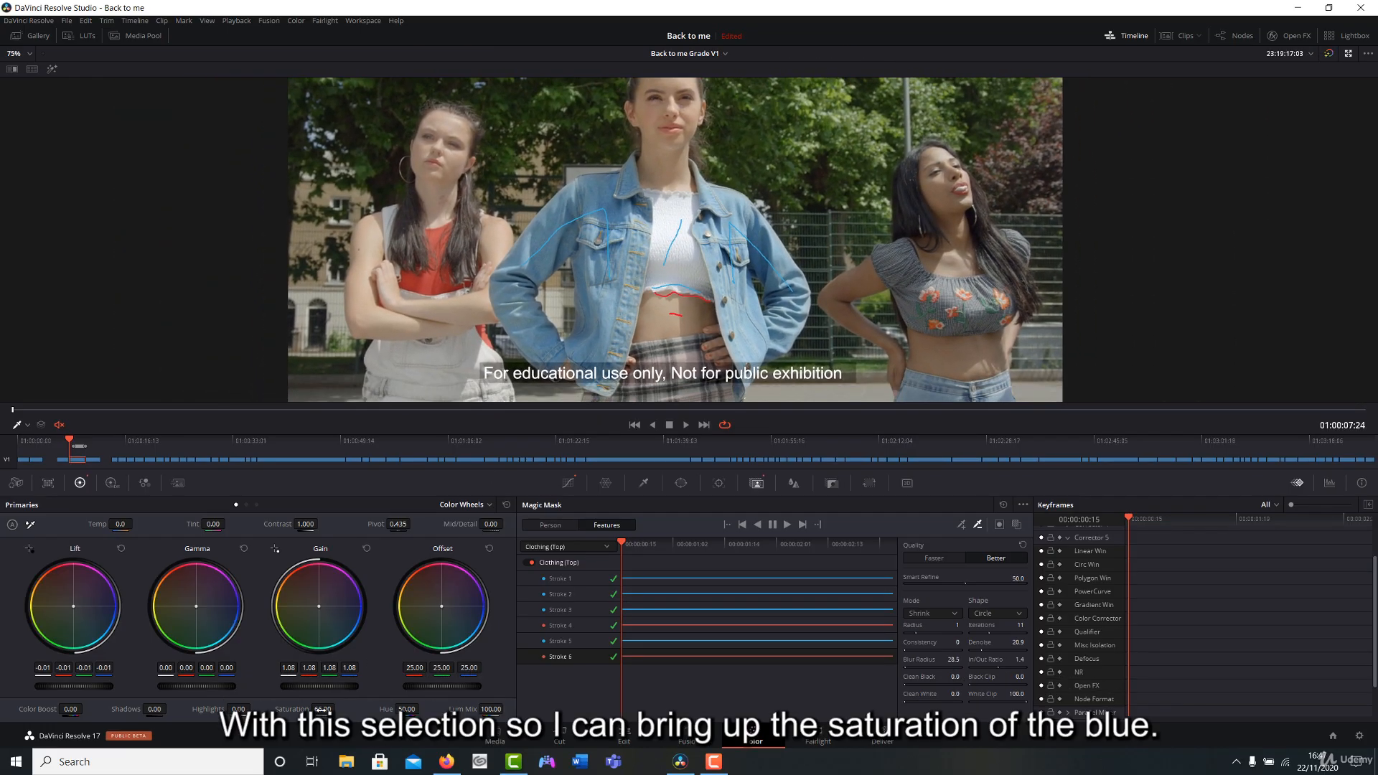
pyautogui.moveTo(338, 708); pyautogui.dragTo(338, 708)
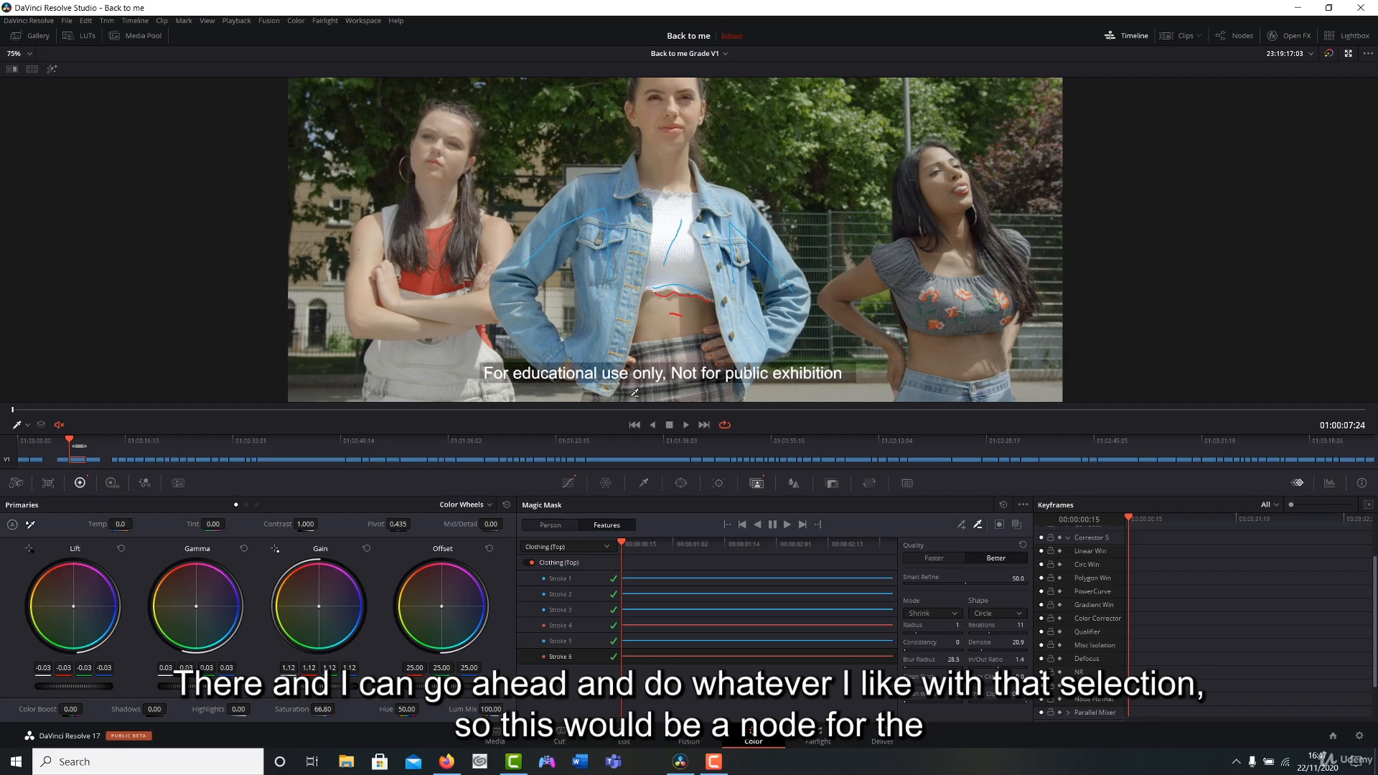
pyautogui.moveTo(689, 246)
pyautogui.mouseDown()
pyautogui.moveTo(671, 265)
pyautogui.moveTo(620, 260)
pyautogui.mouseUp()
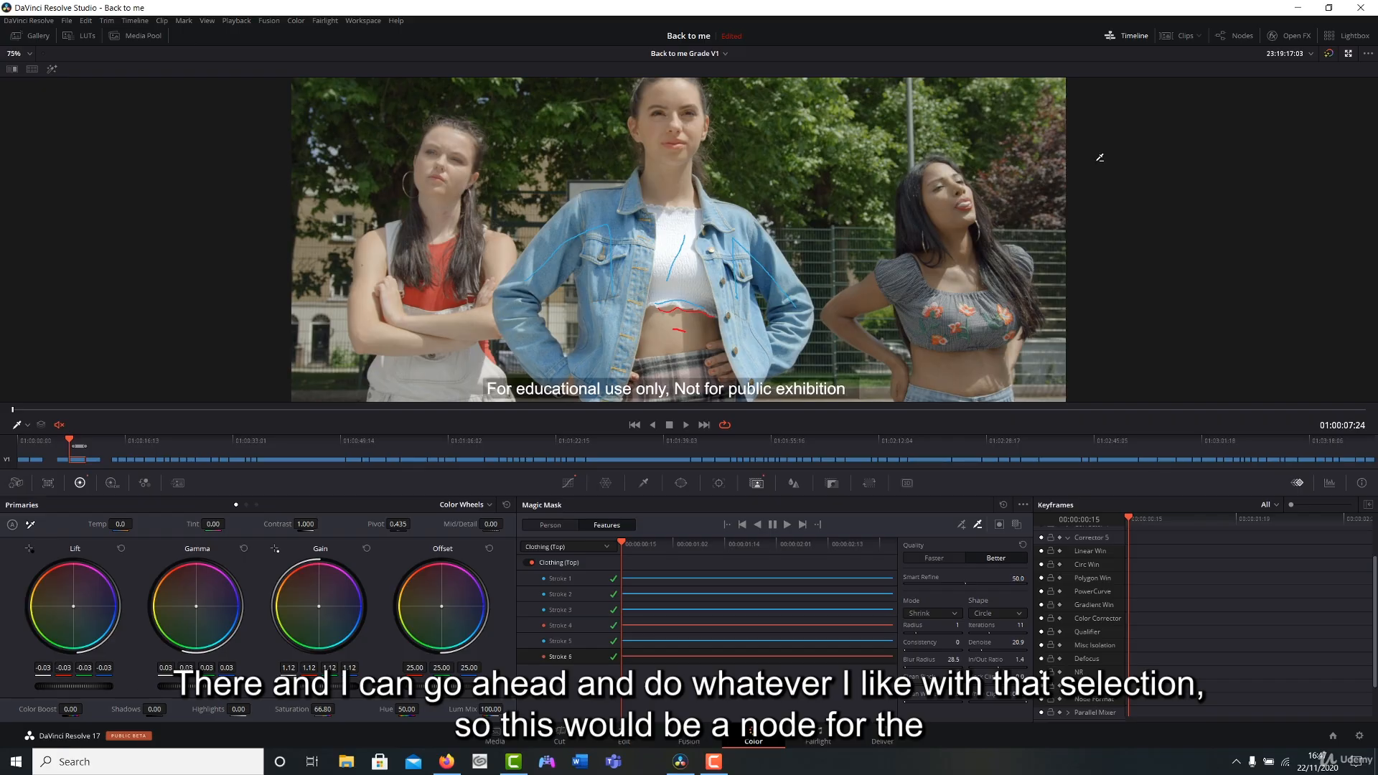
# - Add a new node after the parallel mixer, switch its Magic Mask to Features and review the available feature categories
pyautogui.click(1241, 35)
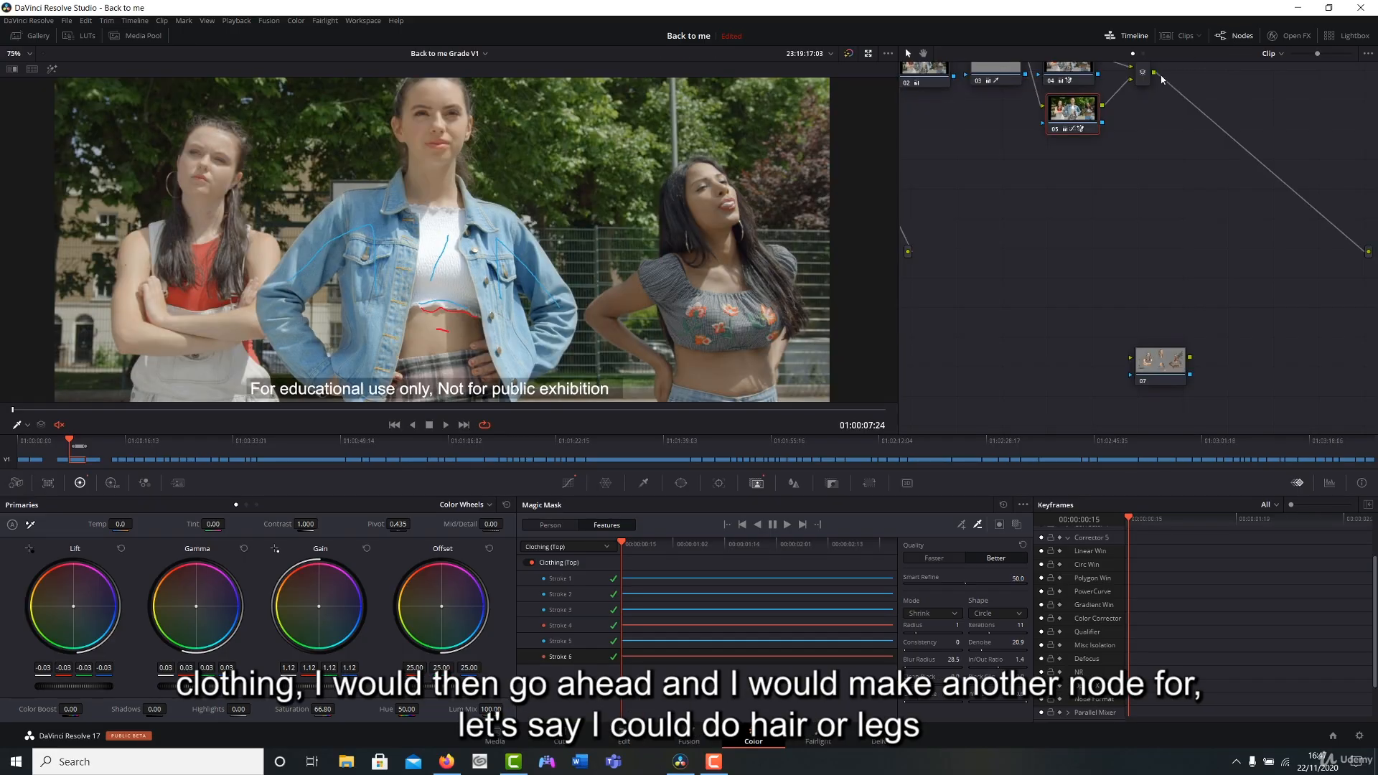
pyautogui.click(1144, 75)
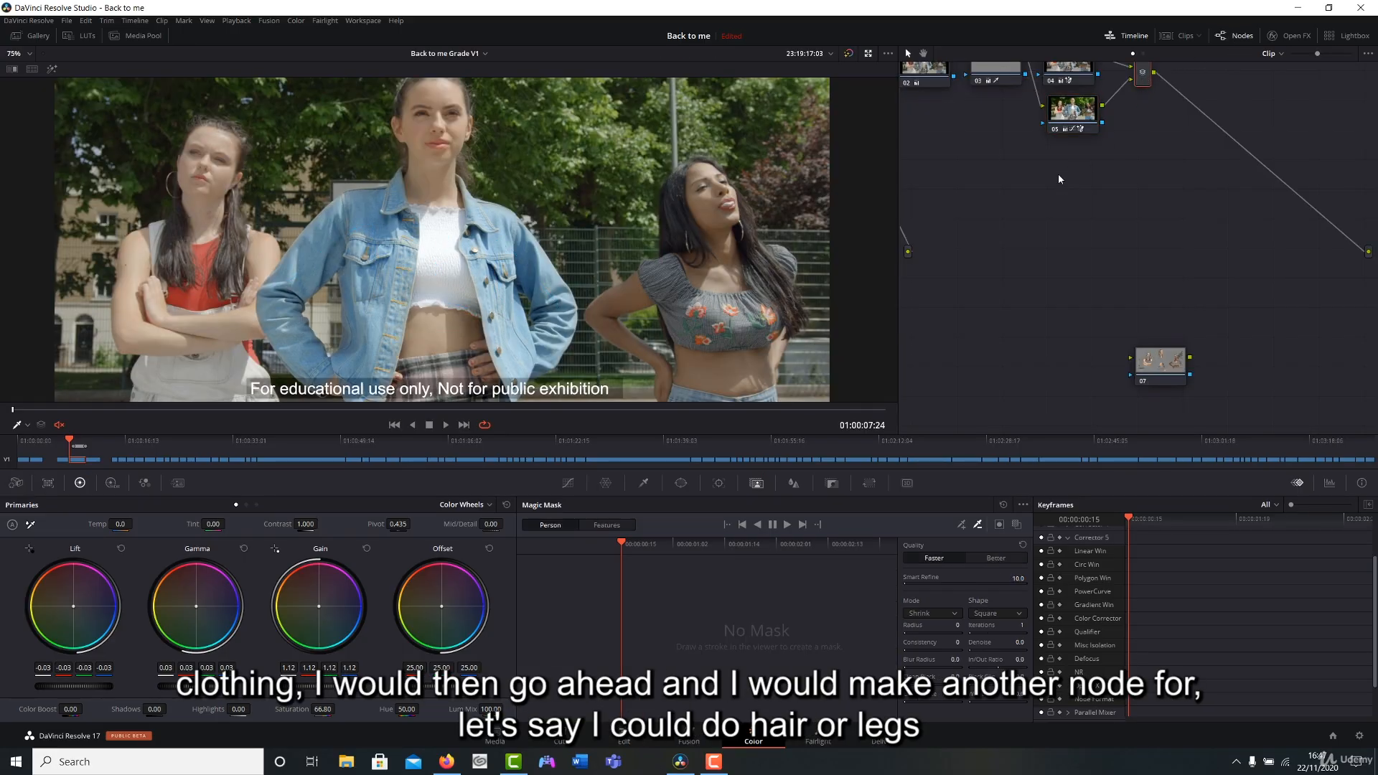
pyautogui.click(1234, 35)
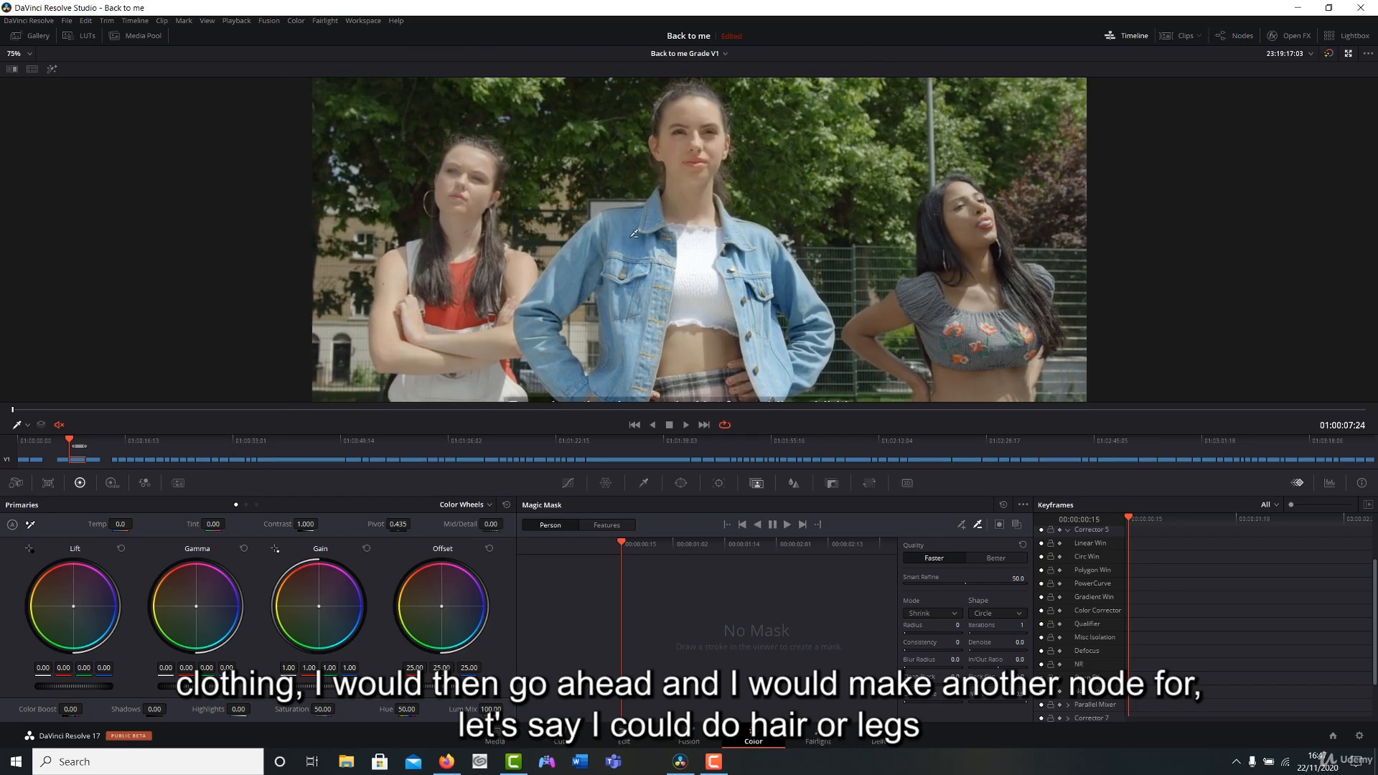
pyautogui.click(618, 529)
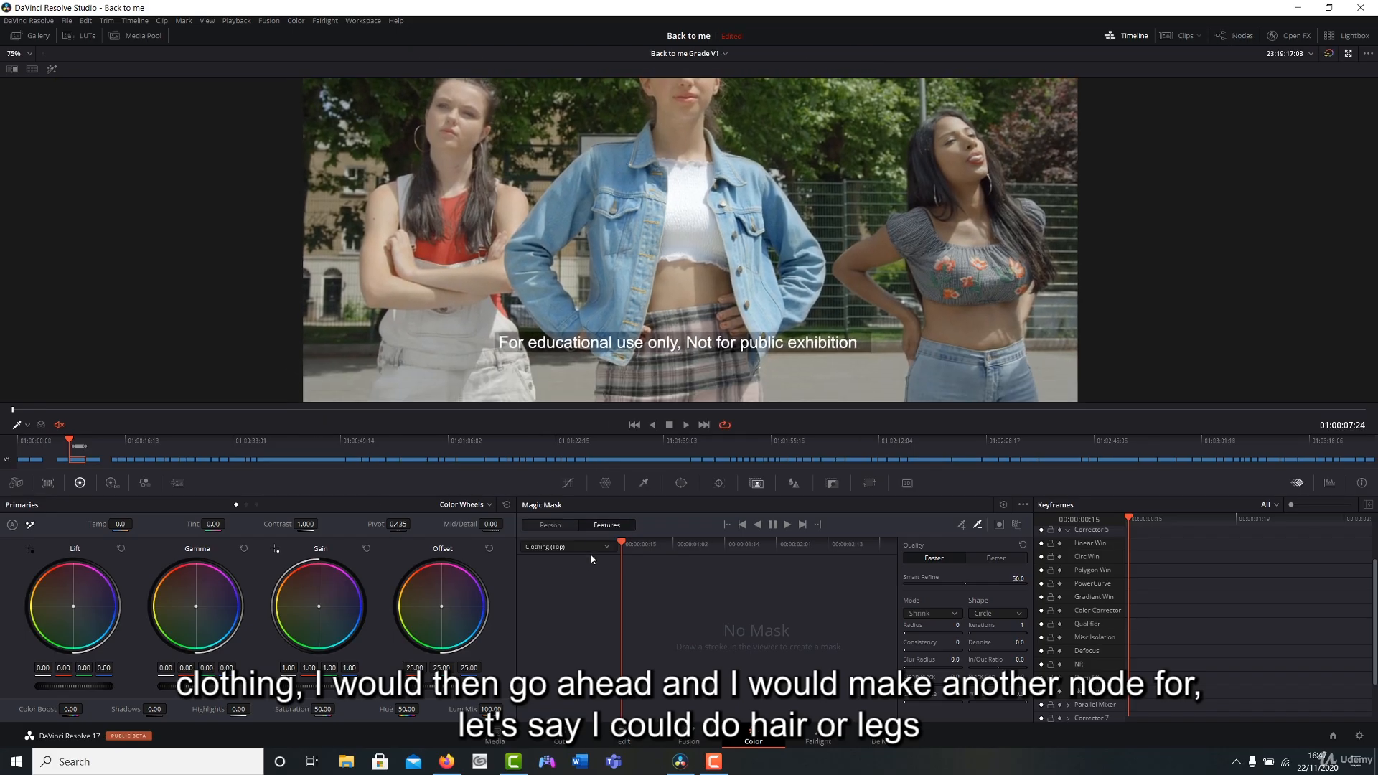
pyautogui.click(580, 547)
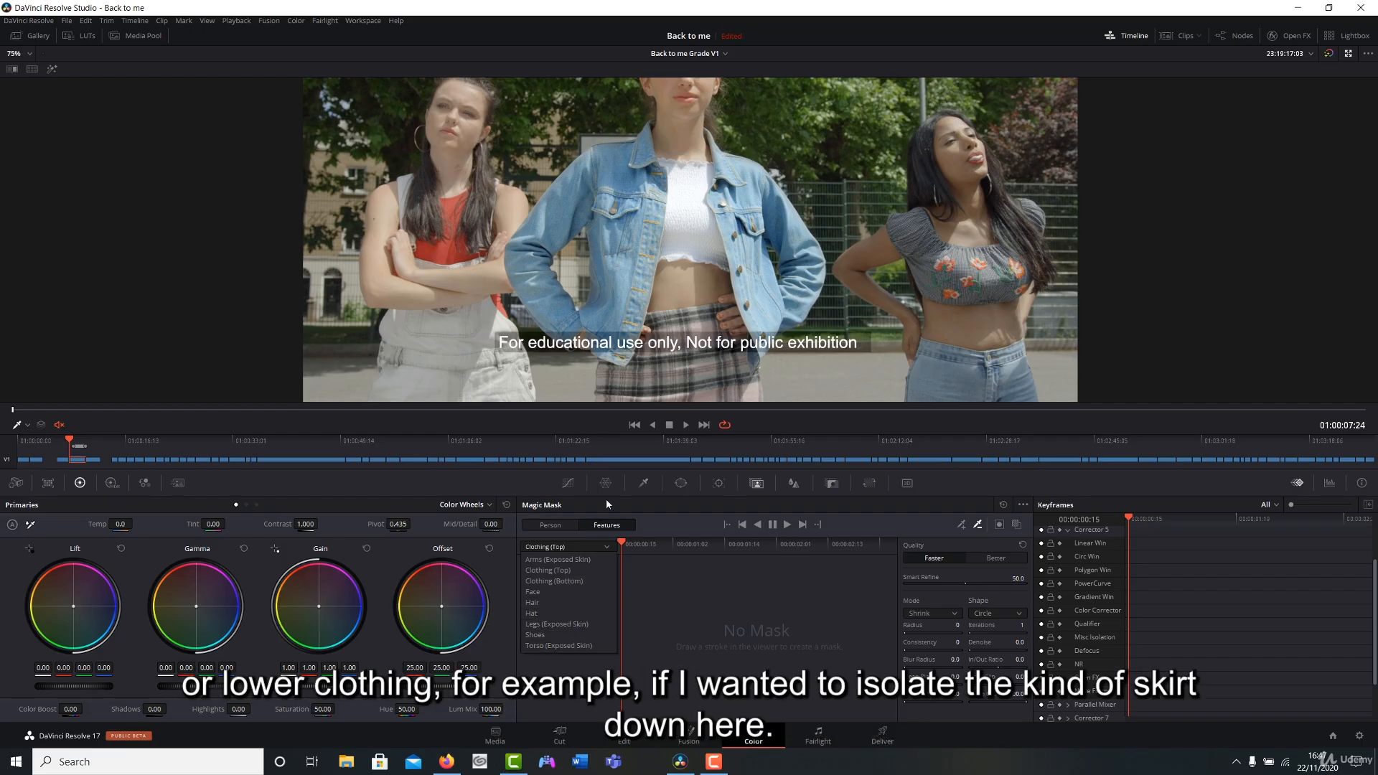
pyautogui.click(717, 630)
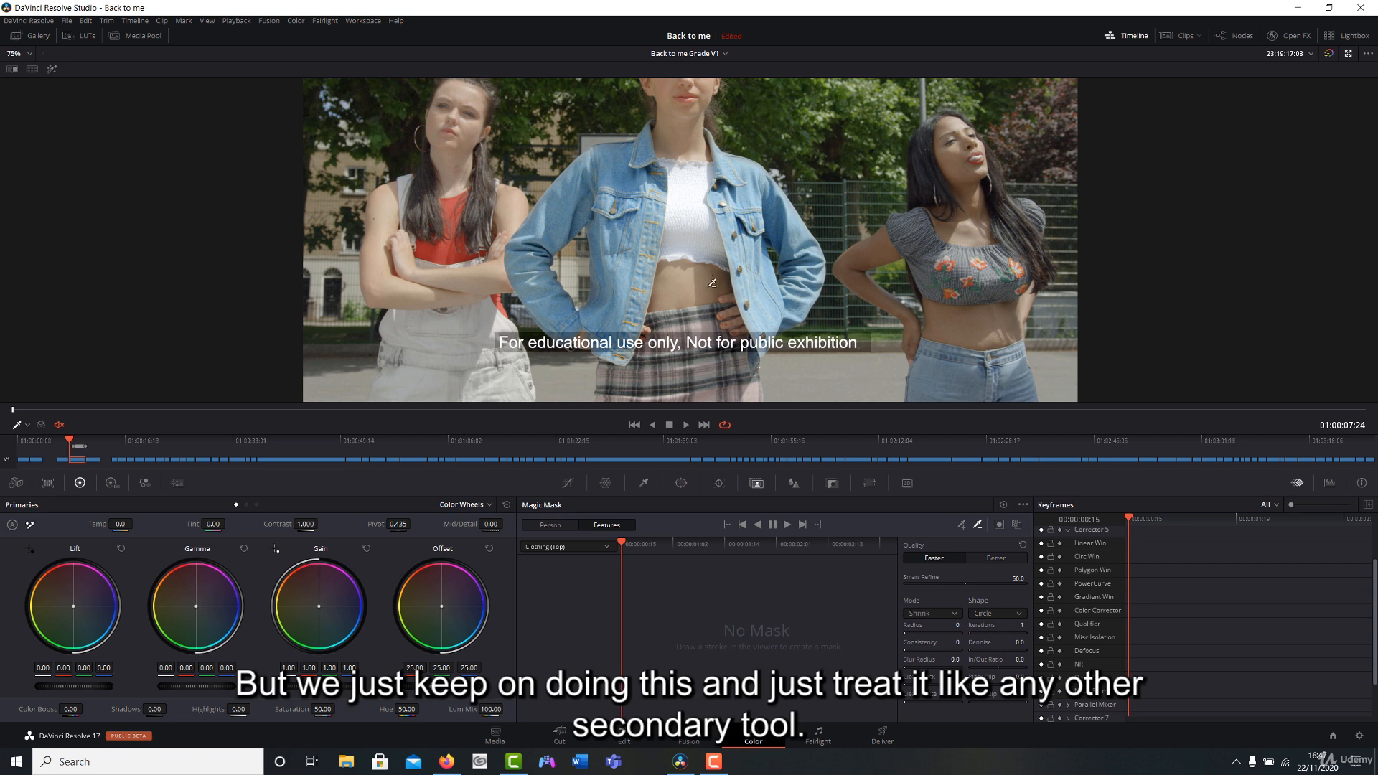
pyautogui.moveTo(700, 214); pyautogui.dragTo(692, 267)
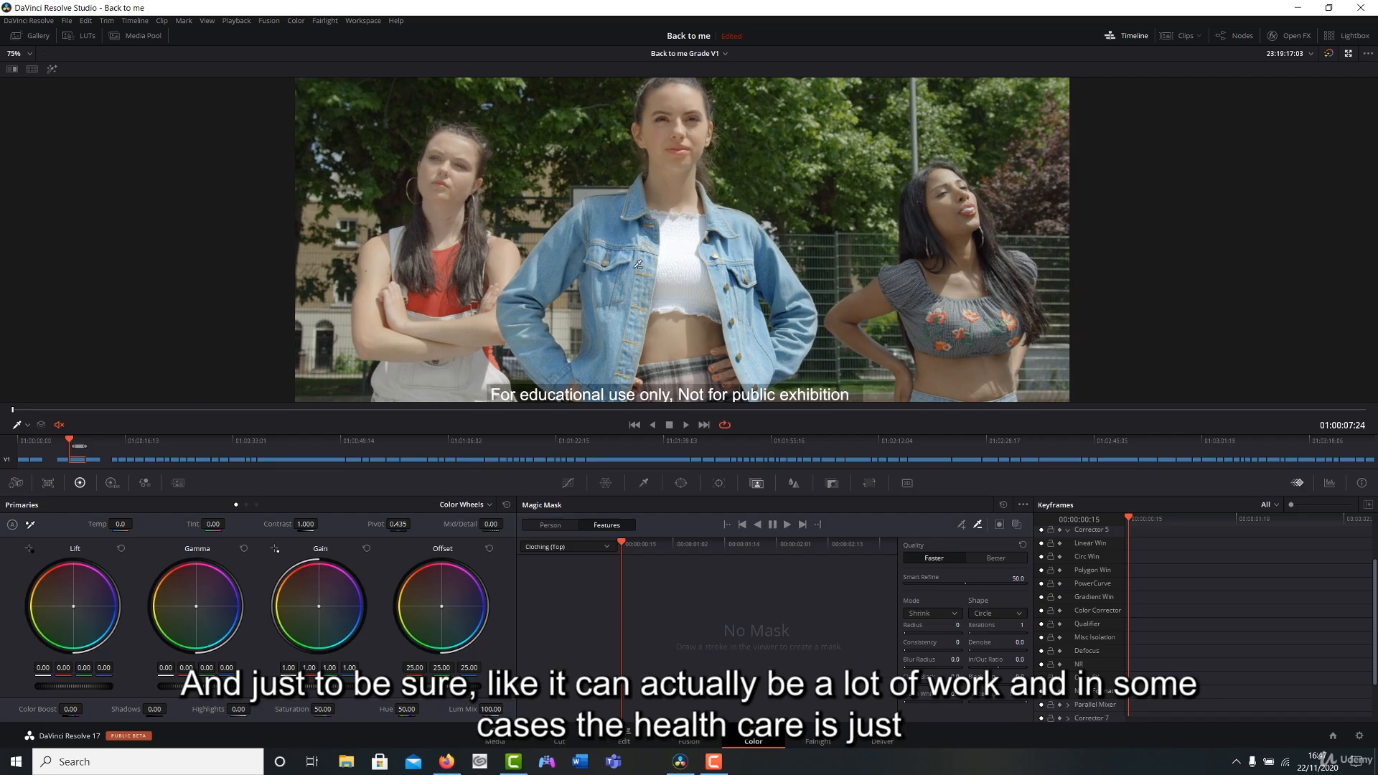
pyautogui.scroll(-2, 689, 263)
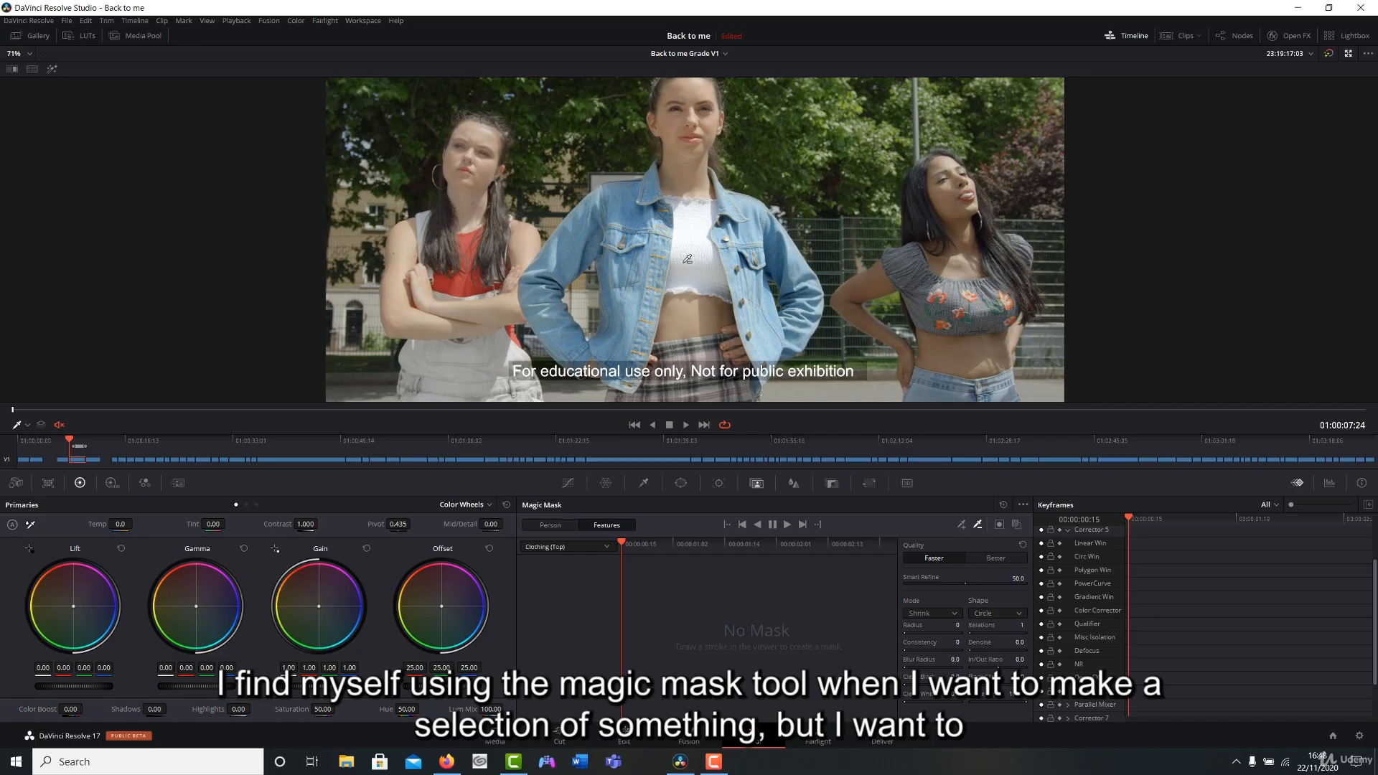
# - Set the Magic Mask feature category to Face and switch the stroke picker to adding to the mask
pyautogui.moveTo(675, 204); pyautogui.dragTo(673, 260)
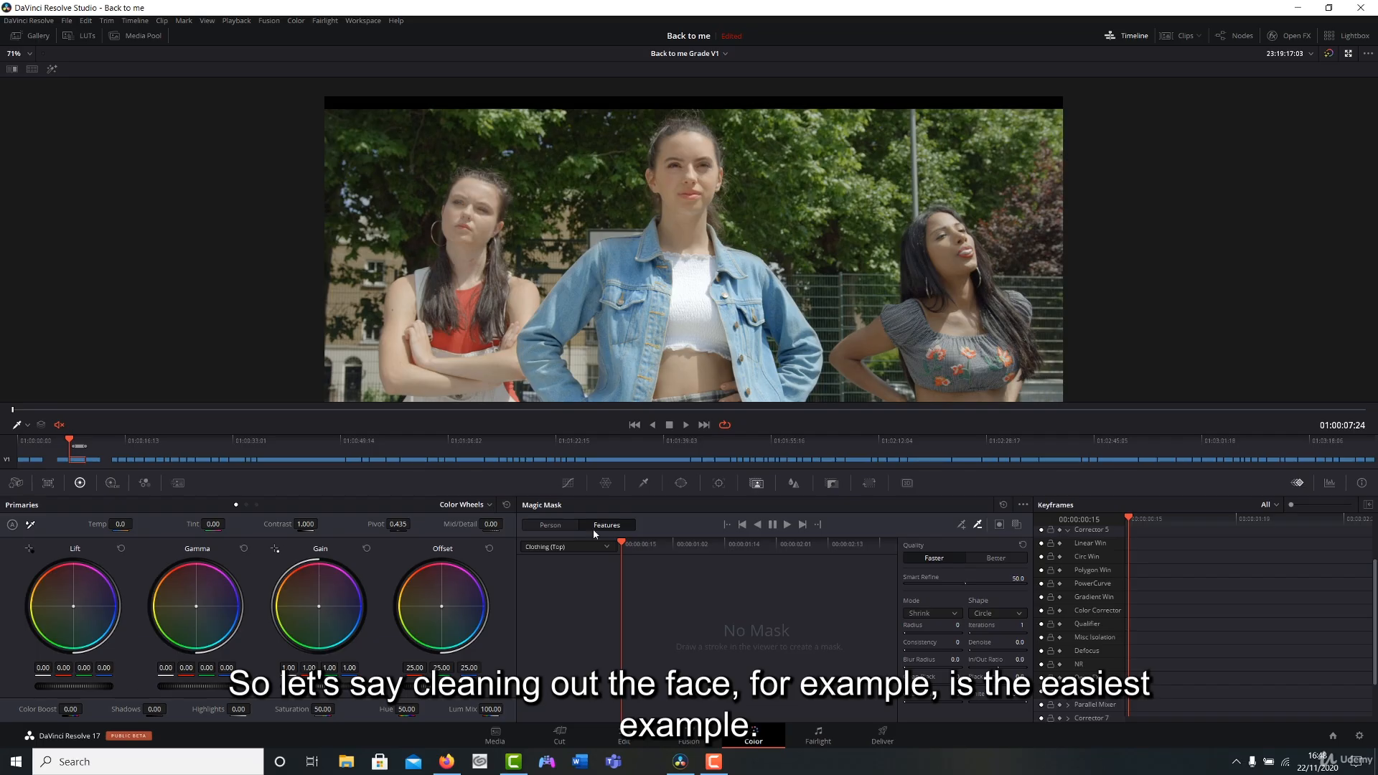
pyautogui.click(572, 547)
pyautogui.click(553, 592)
pyautogui.click(961, 524)
pyautogui.moveTo(691, 147); pyautogui.dragTo(690, 240)
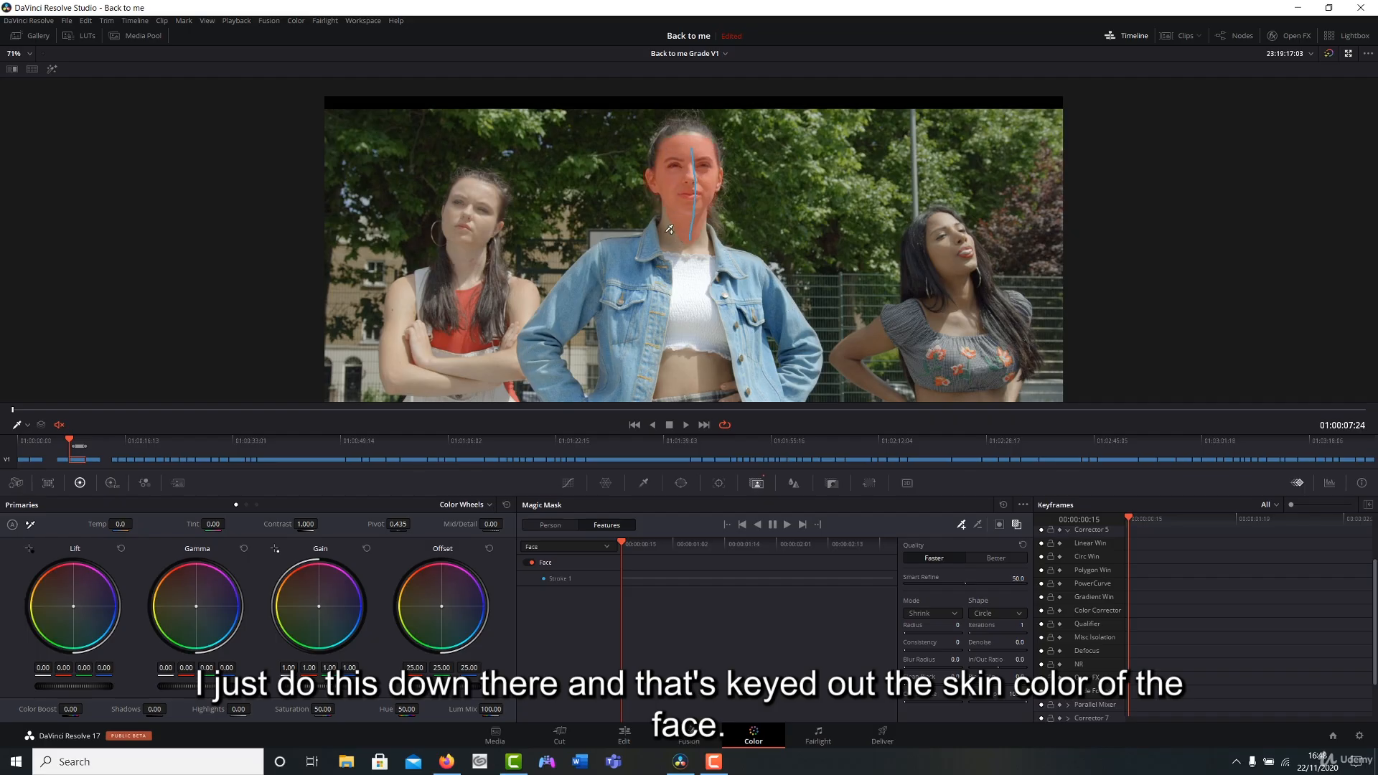
pyautogui.moveTo(665, 233); pyautogui.dragTo(704, 237)
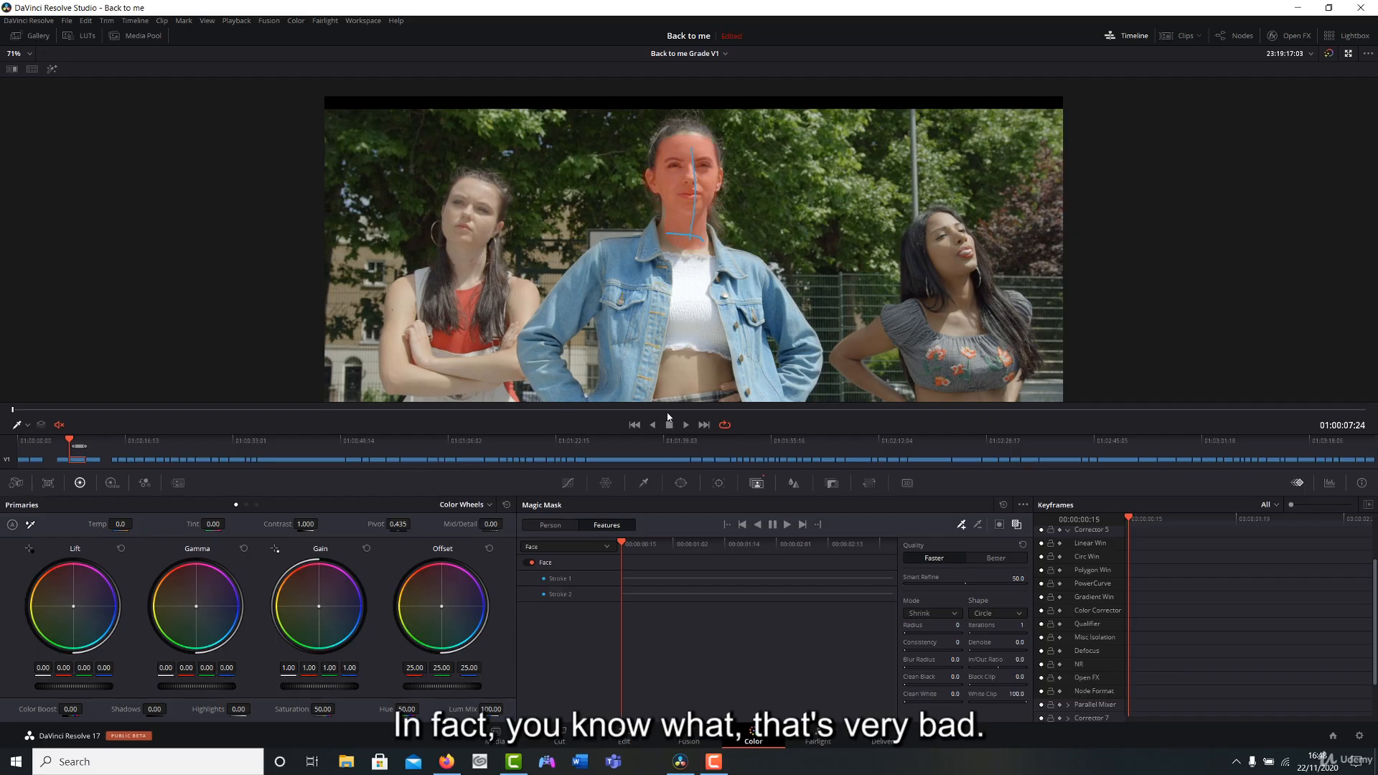
pyautogui.hotkey('ctrl', 'z')
pyautogui.hotkey('ctrl', 'z')
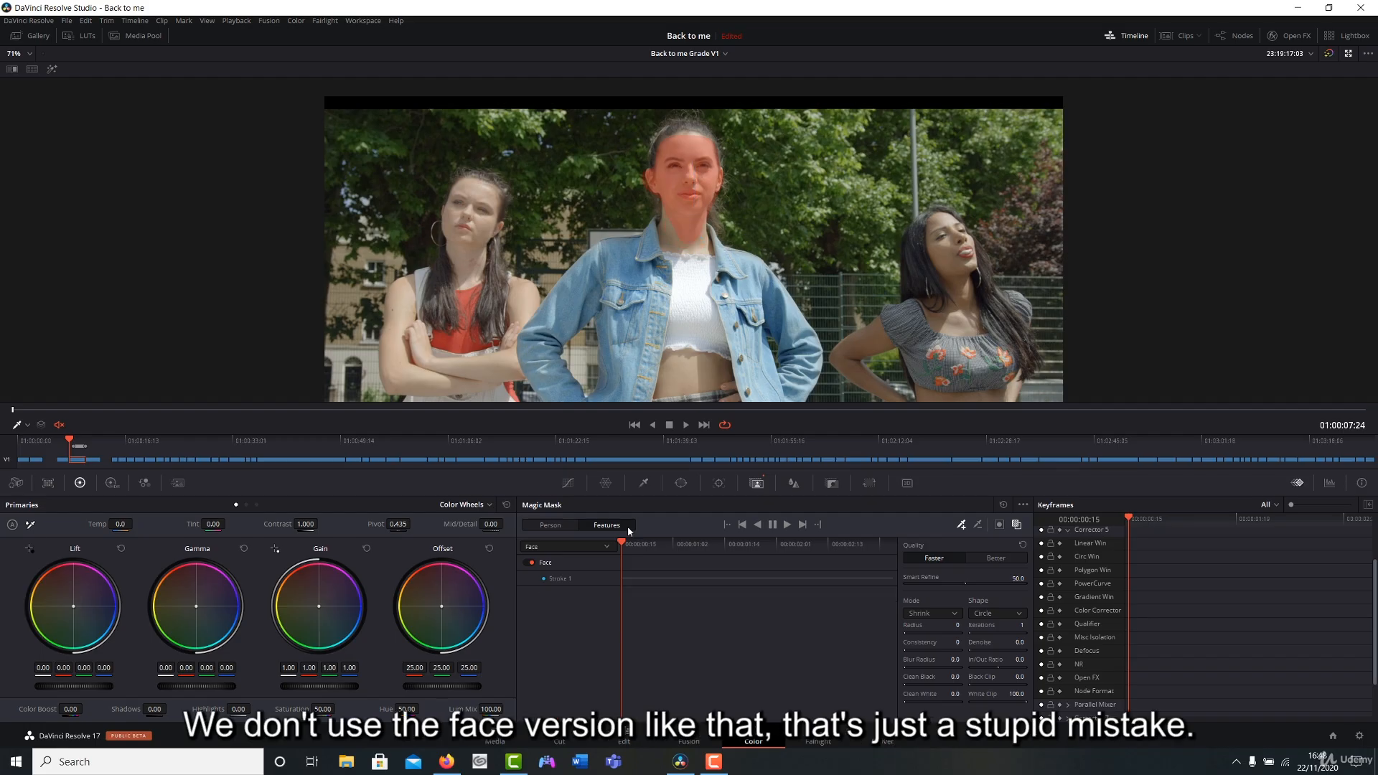
# - Mask the middle woman's face with a short stroke from forehead to chin, and her midriff with a Torso (Exposed Skin) stroke
pyautogui.moveTo(688, 132); pyautogui.dragTo(693, 201)
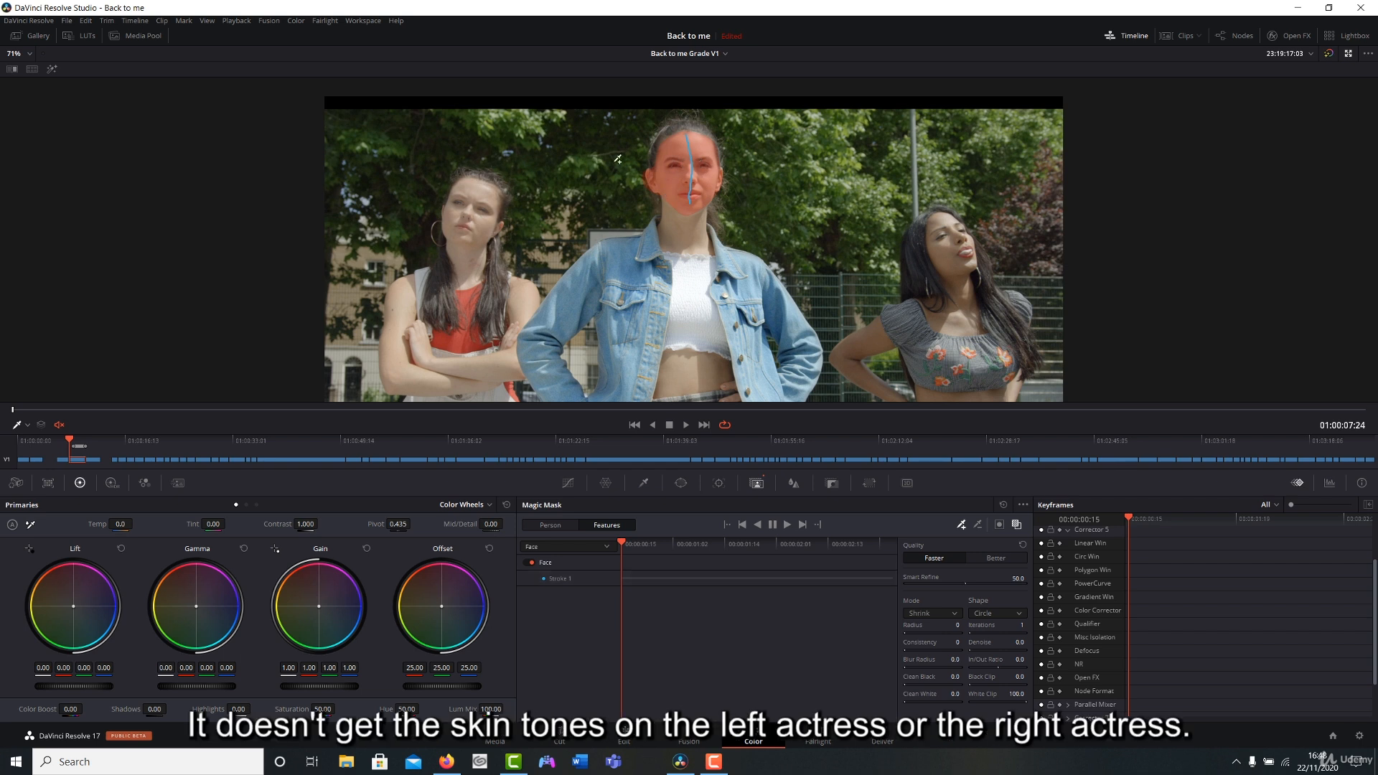
pyautogui.click(576, 549)
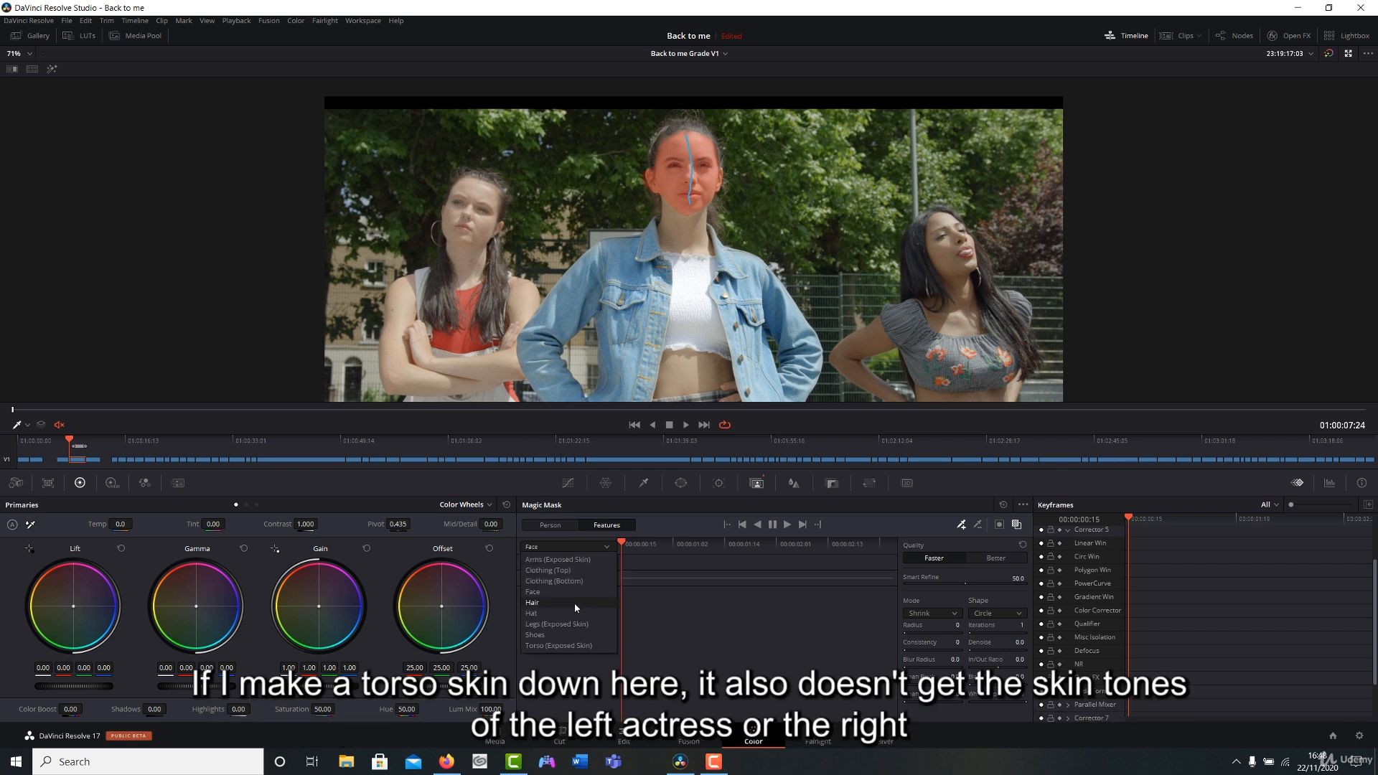
pyautogui.click(558, 645)
pyautogui.moveTo(667, 388)
pyautogui.mouseDown()
pyautogui.moveTo(716, 373)
pyautogui.moveTo(699, 267)
pyautogui.mouseUp()
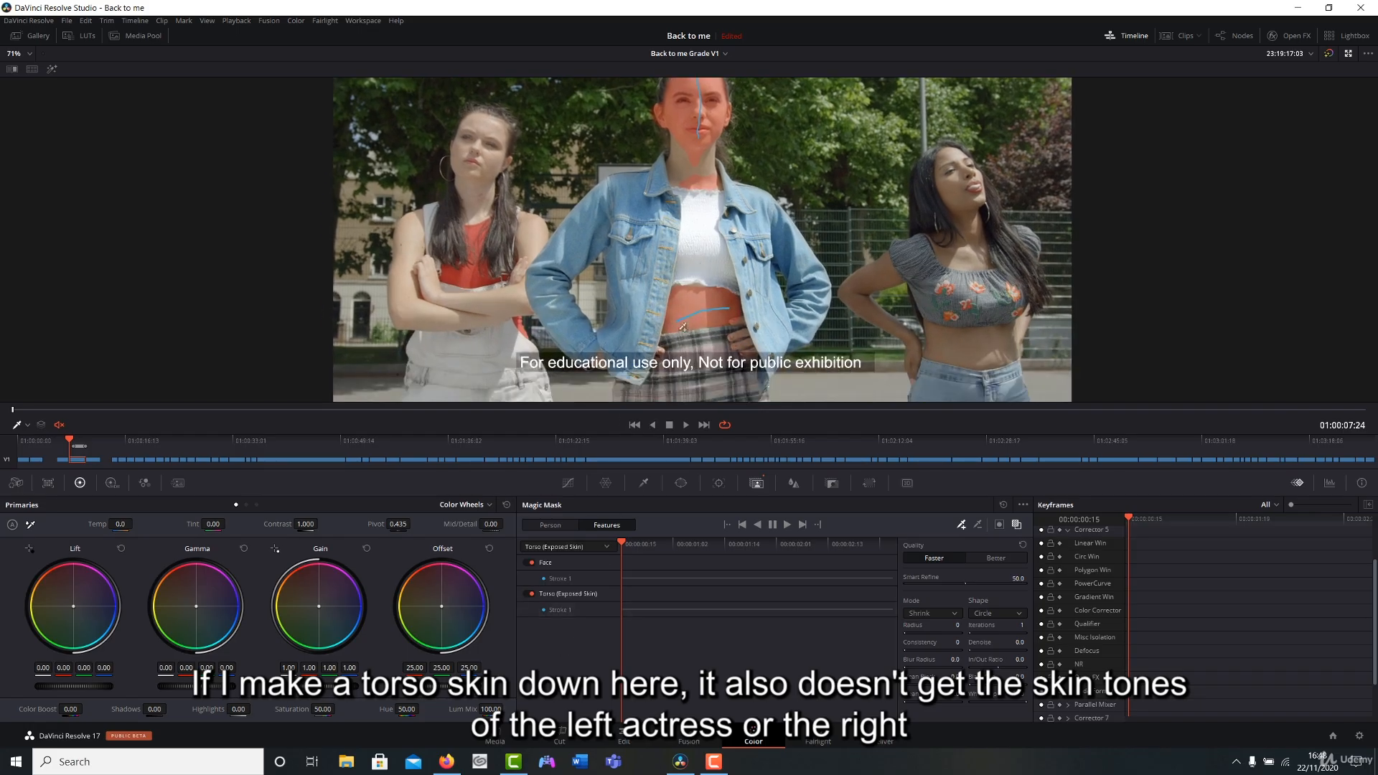
pyautogui.moveTo(762, 212); pyautogui.dragTo(765, 258)
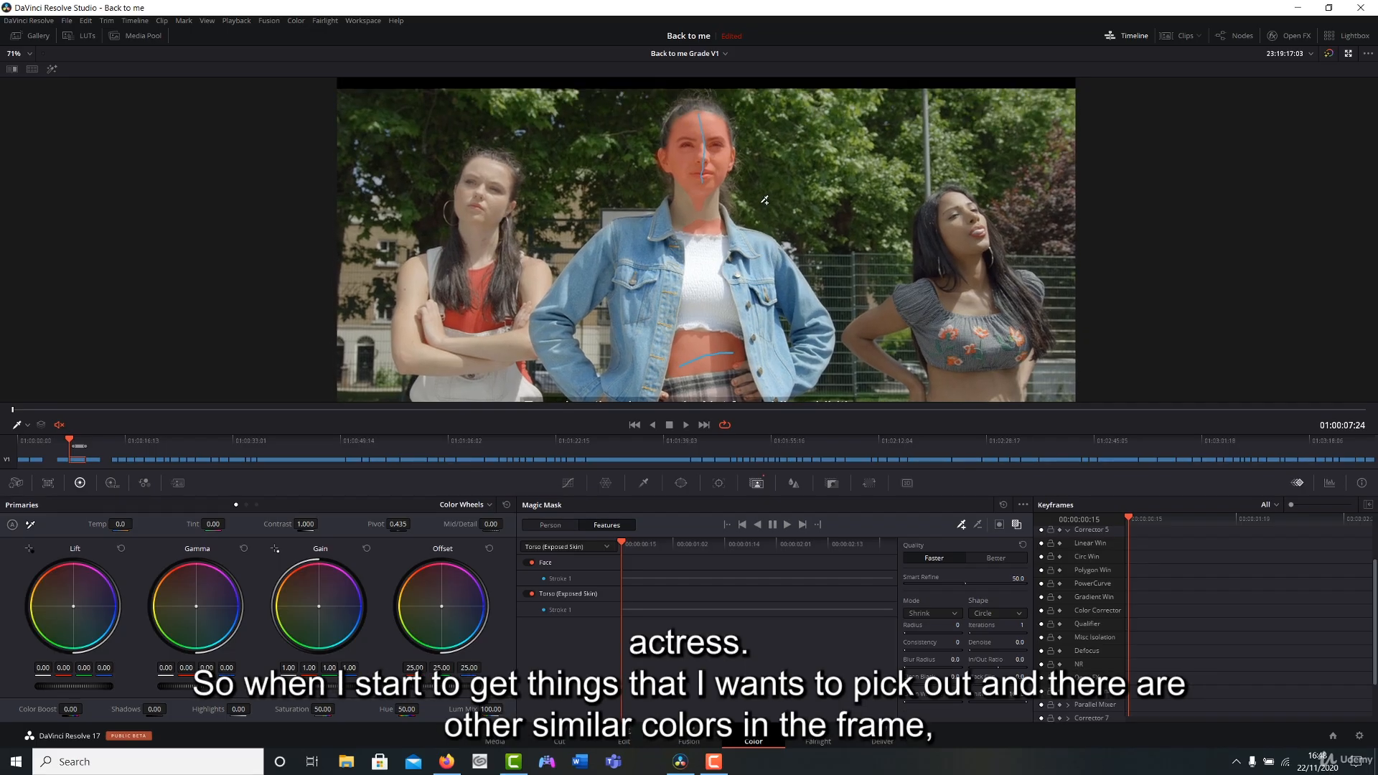